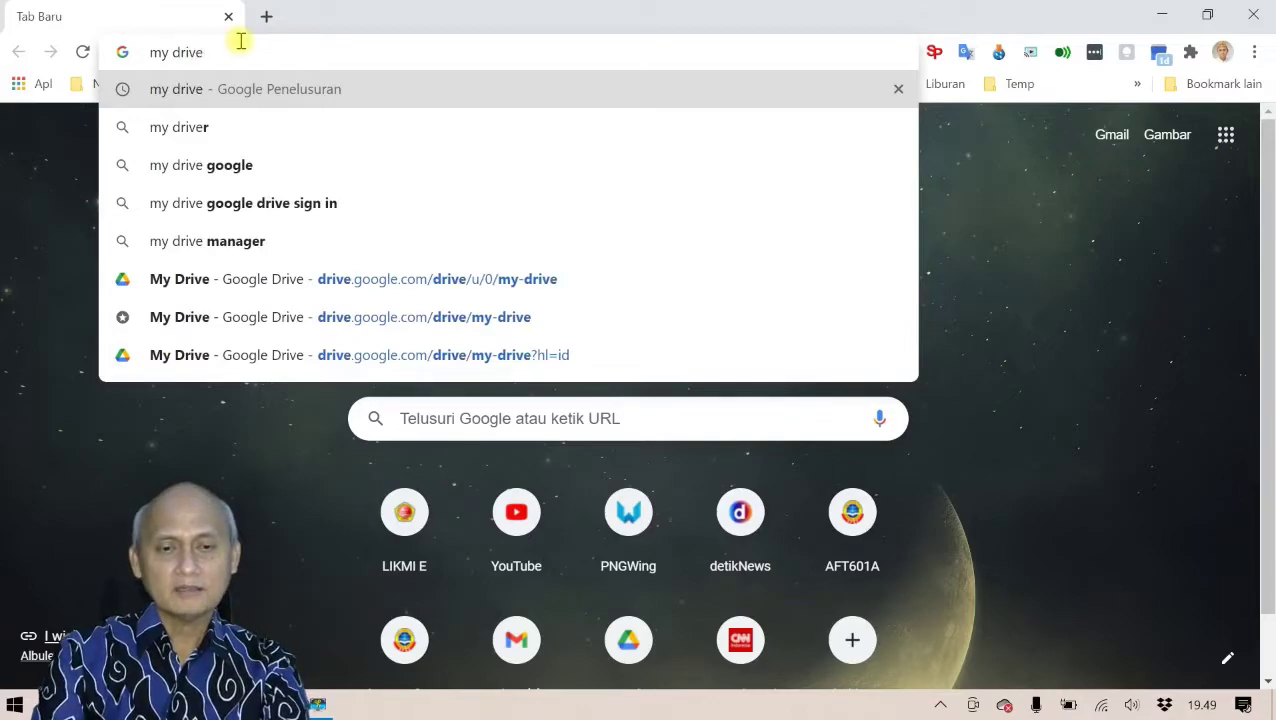
- Open the Google Drive page from the "my drive" search results and enter My Drive
{"action": "scroll", "coordinate": [355, 222], "scroll_direction": "down", "scroll_amount": 5}
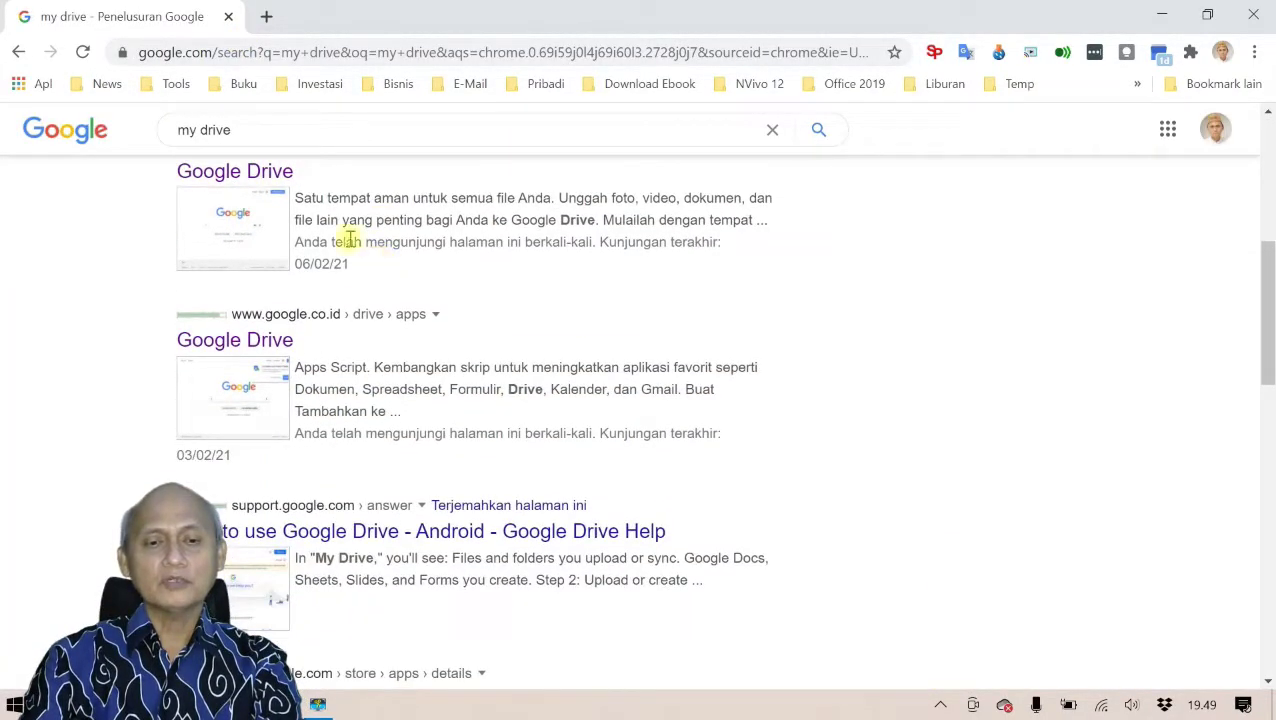
{"action": "left_click", "coordinate": [276, 171]}
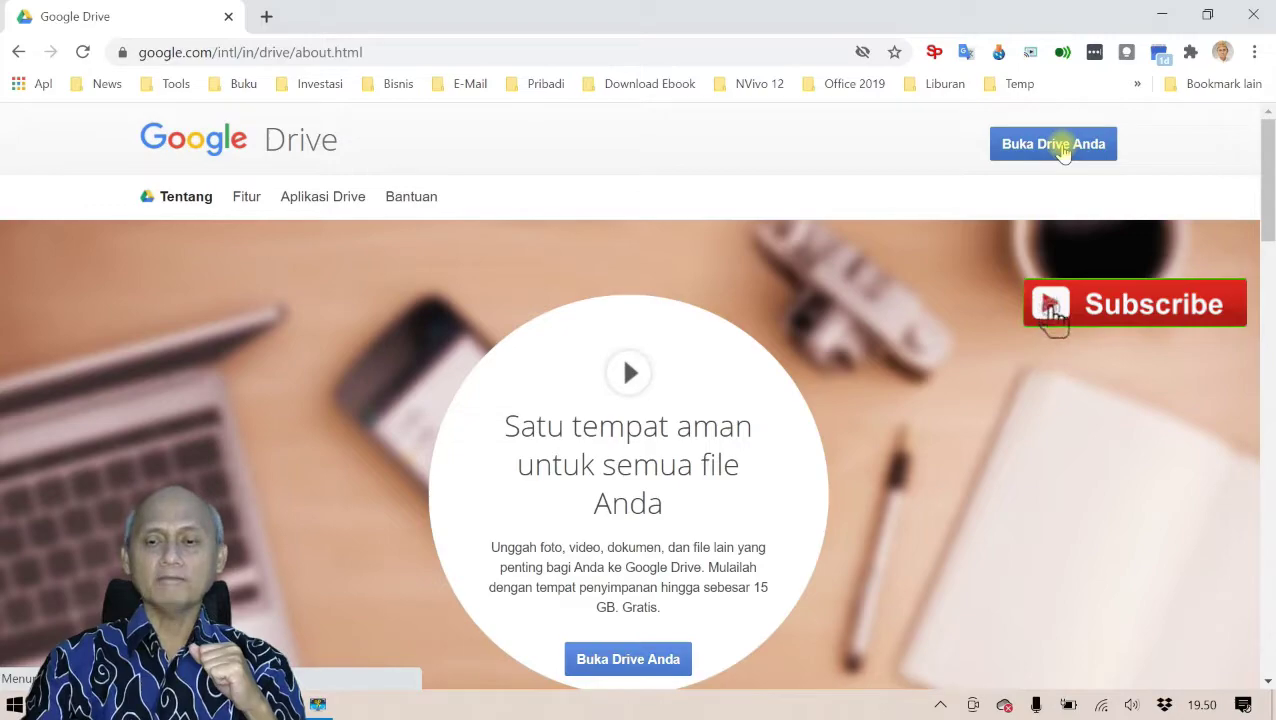
{"action": "left_click", "coordinate": [1062, 148]}
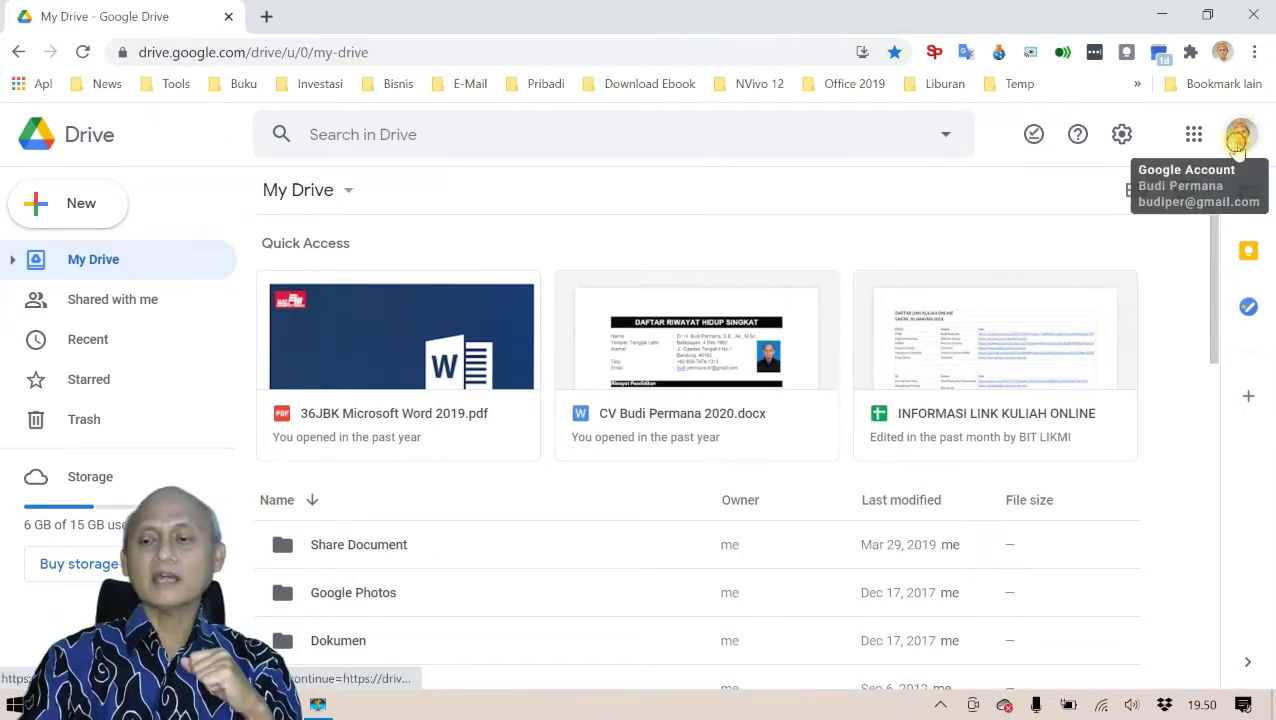
- Switch Drive to the other signed-in Google account and close the first account's Drive tab
{"action": "left_click", "coordinate": [1239, 140]}
{"action": "left_click", "coordinate": [1106, 442]}
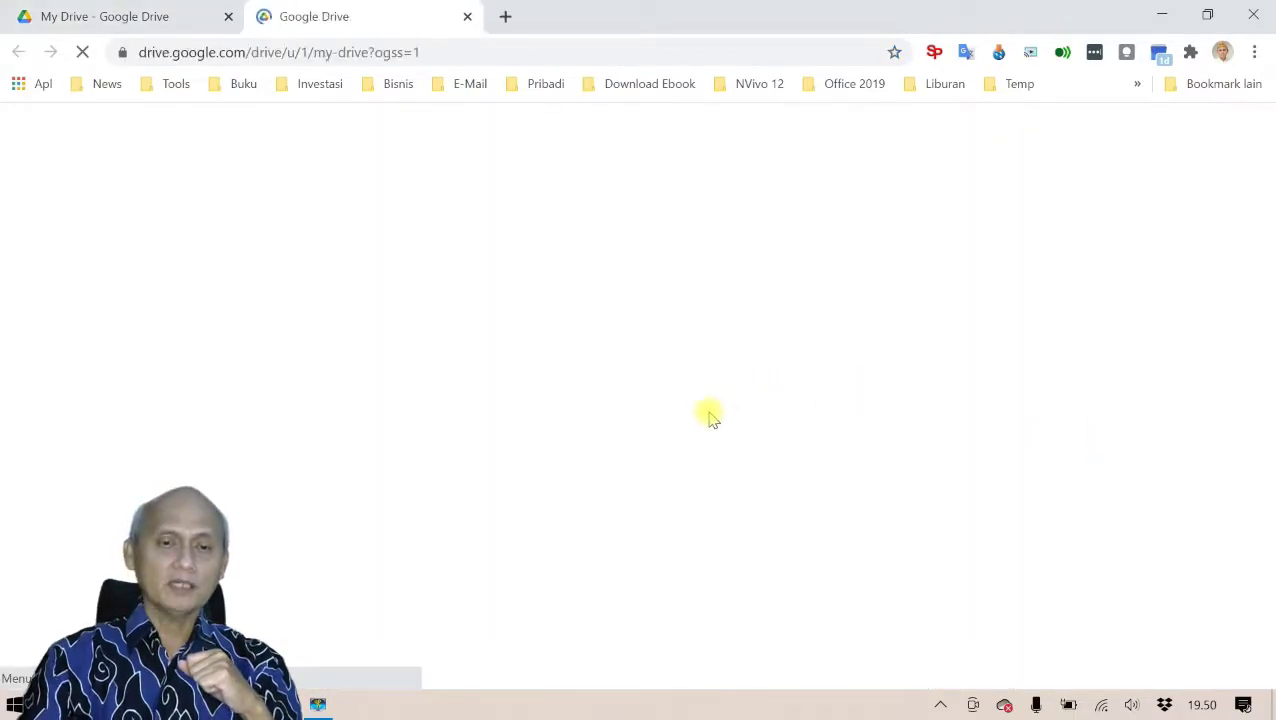
{"action": "left_click", "coordinate": [229, 17]}
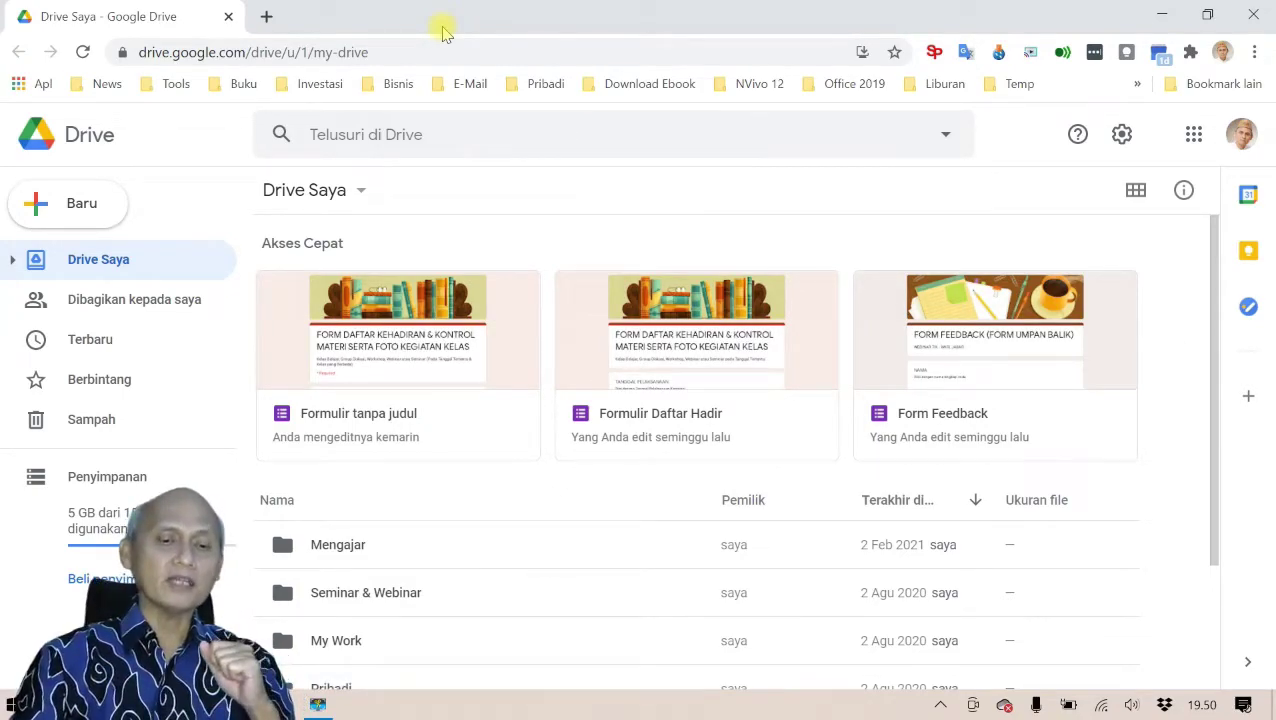
- Create a new folder named "Kuesioner Penelitian" inside the Seminar & Webinar folder
{"action": "left_click", "coordinate": [11, 260]}
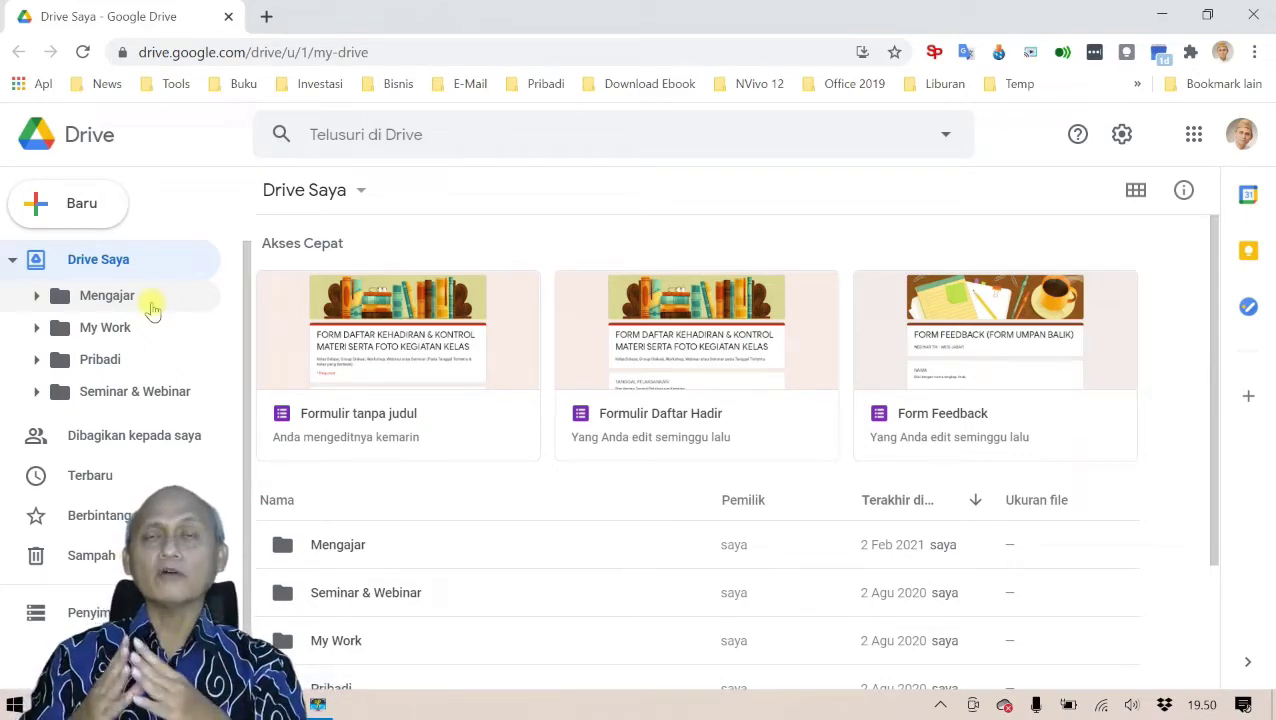
{"action": "left_click", "coordinate": [127, 392]}
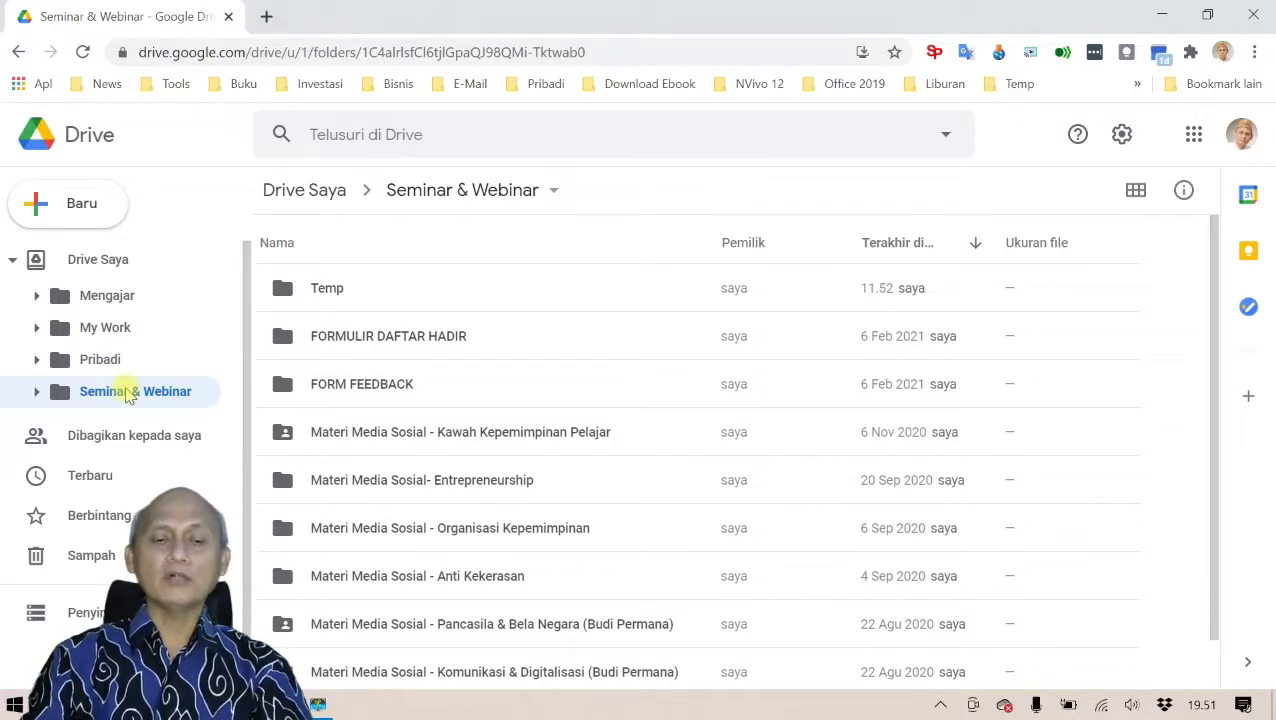
{"action": "right_click", "coordinate": [127, 392]}
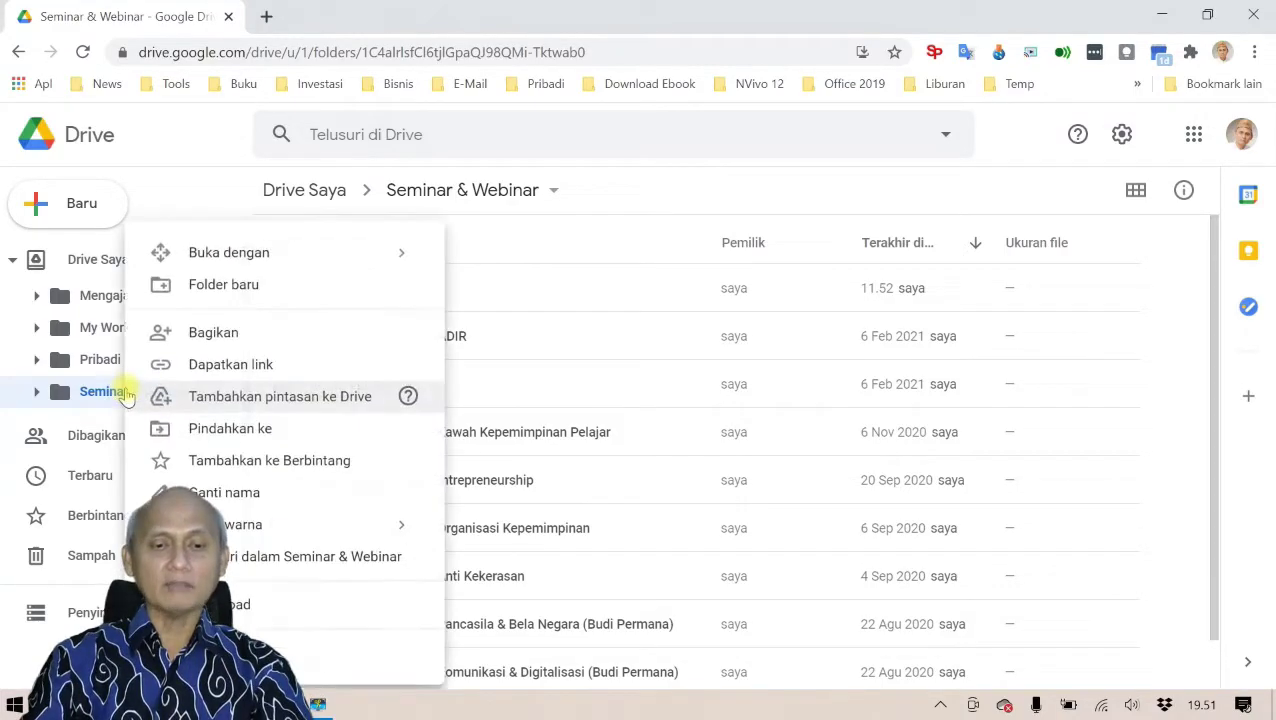
{"action": "left_click", "coordinate": [263, 286]}
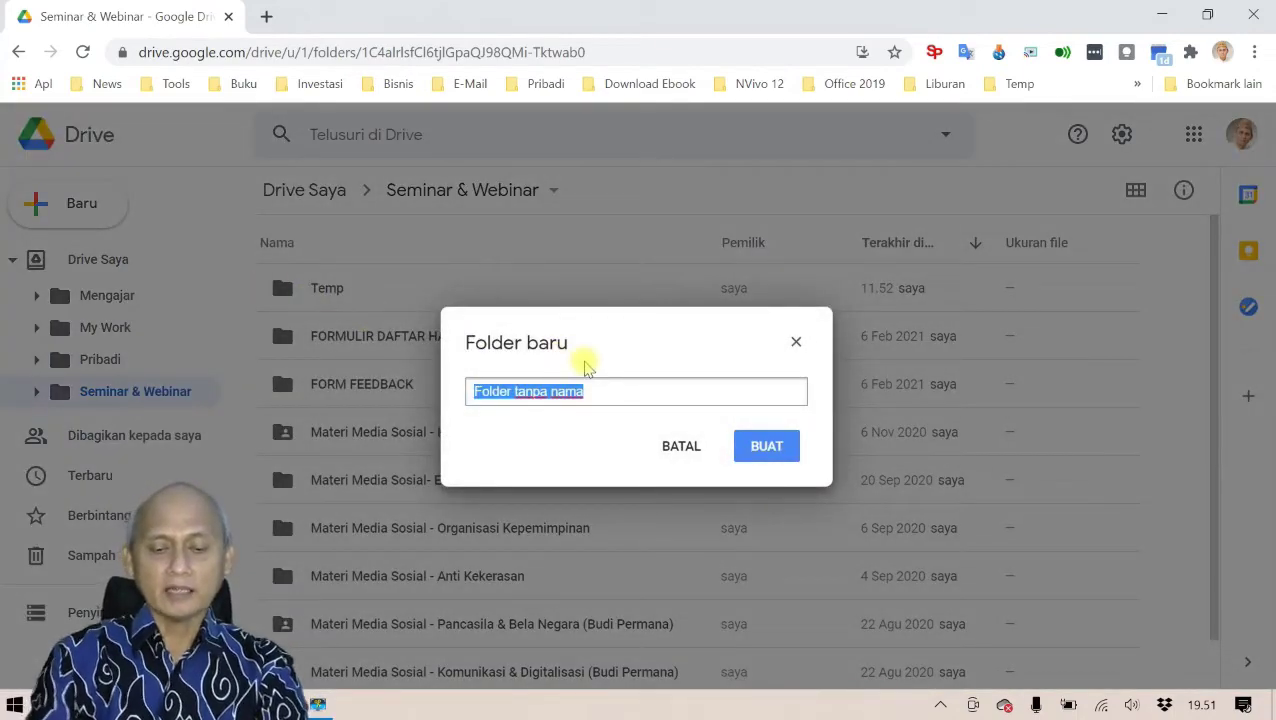
{"action": "type", "text": "K"}
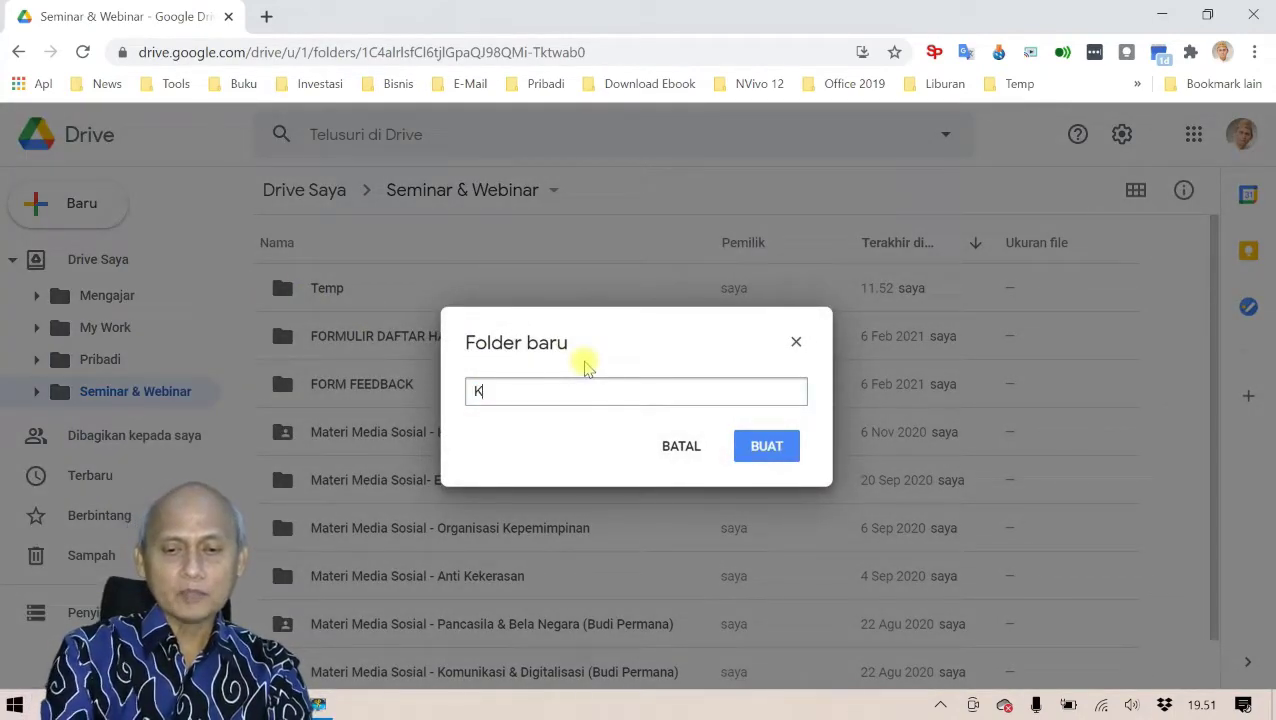
{"action": "type", "text": "uesio"}
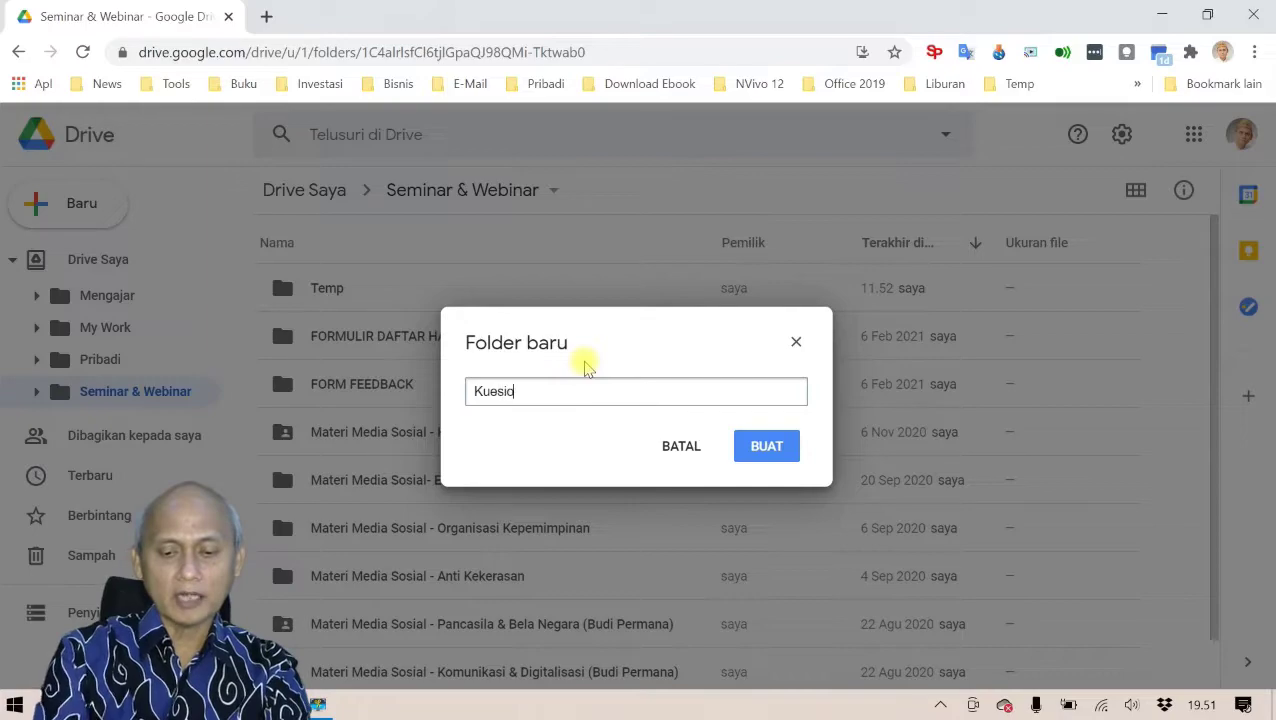
{"action": "type", "text": "ner Pene"}
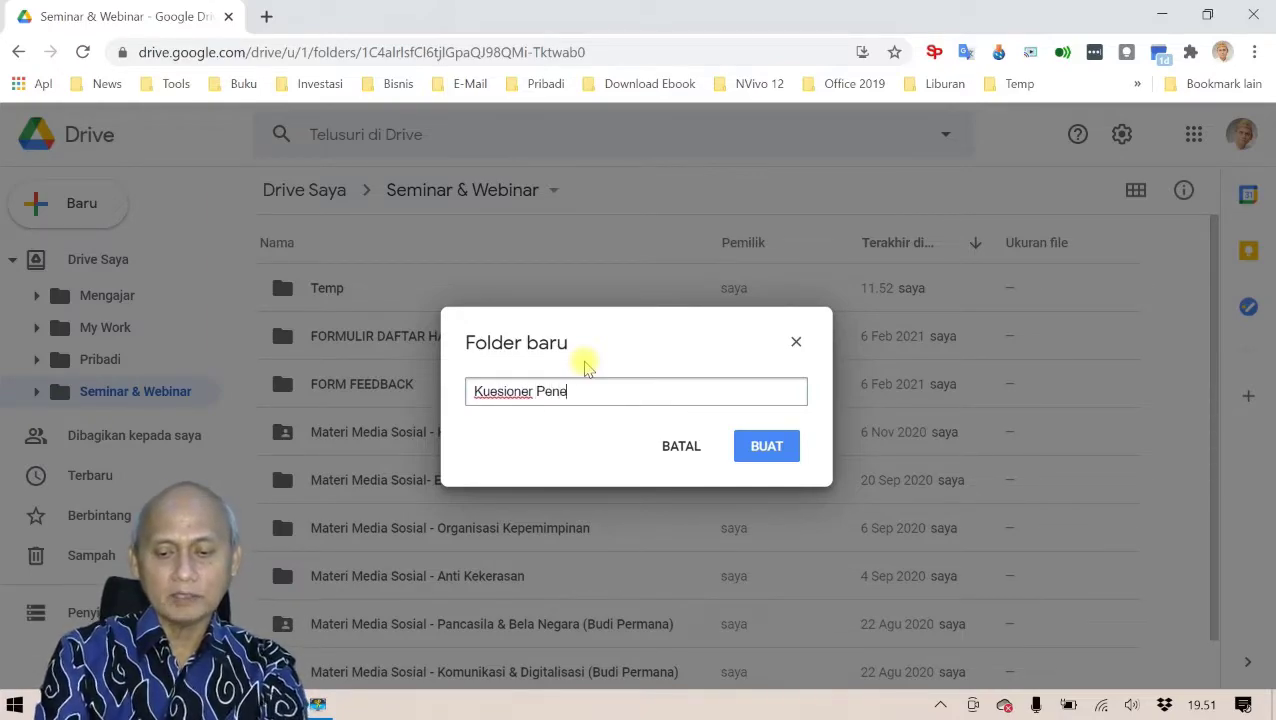
{"action": "type", "text": "litian"}
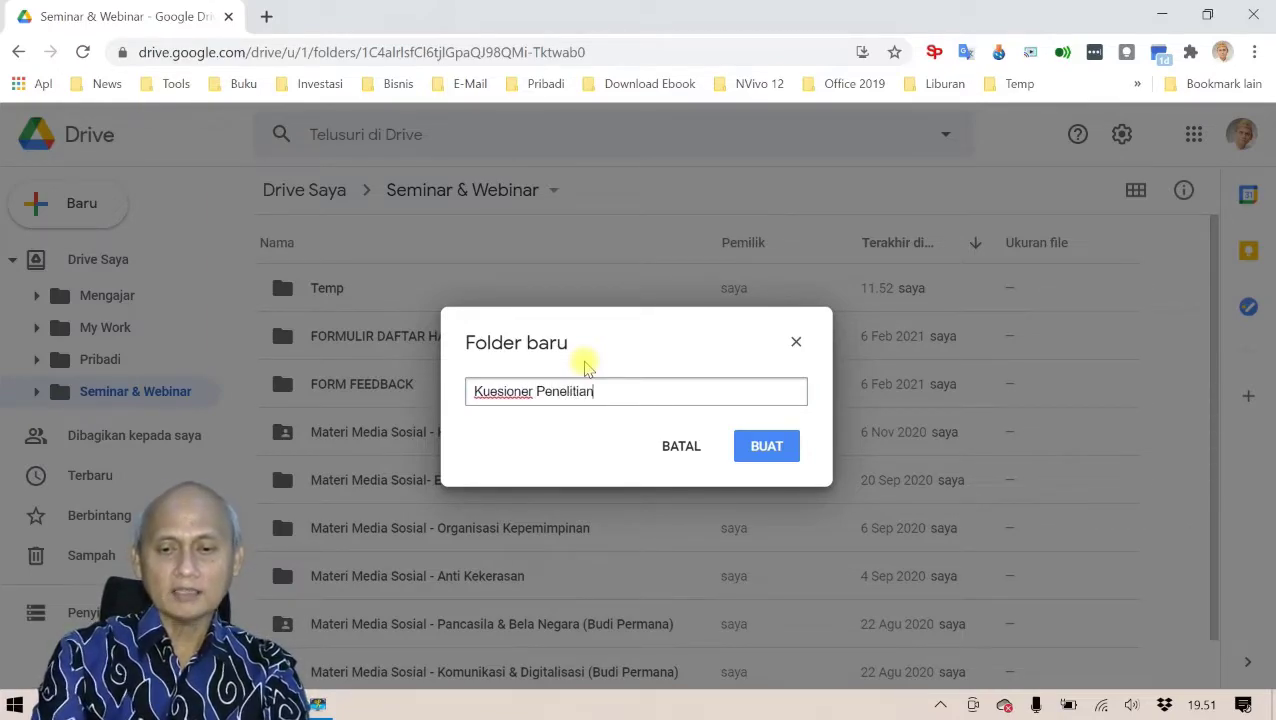
{"action": "left_click", "coordinate": [768, 452]}
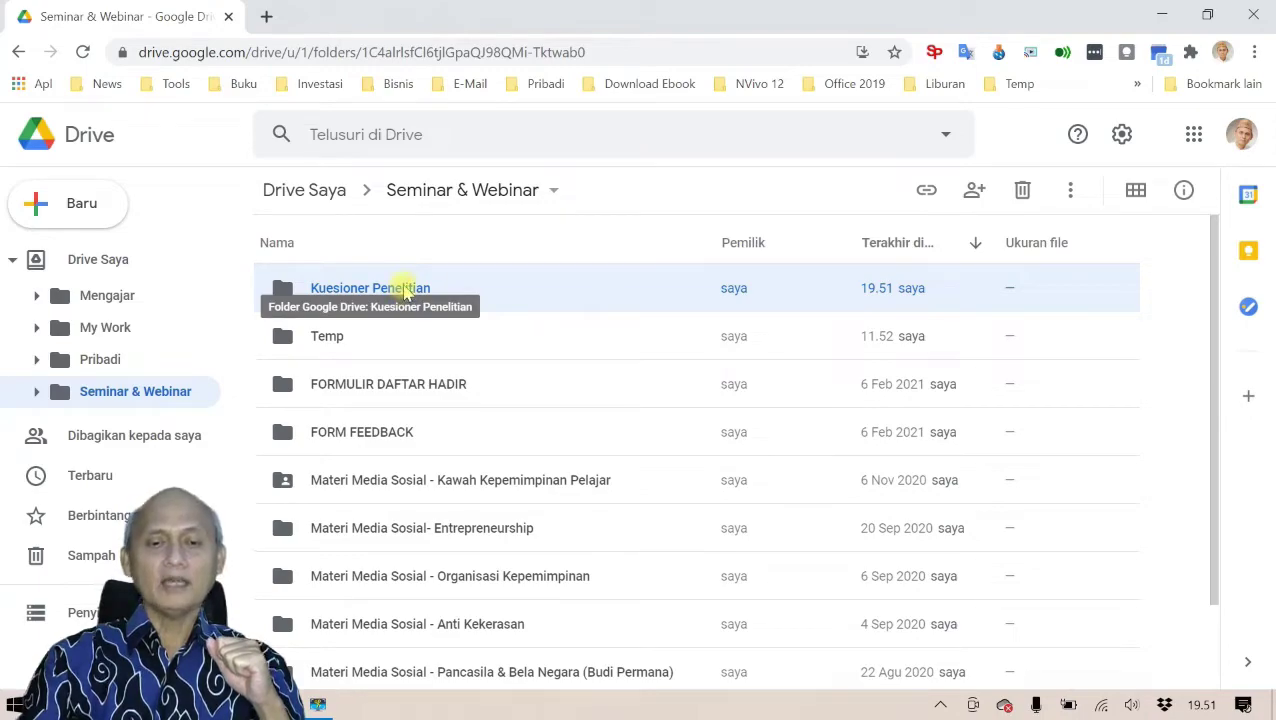
- Open the Kuesioner Penelitian folder and create a blank Google Form in it
{"action": "double_click", "coordinate": [405, 288]}
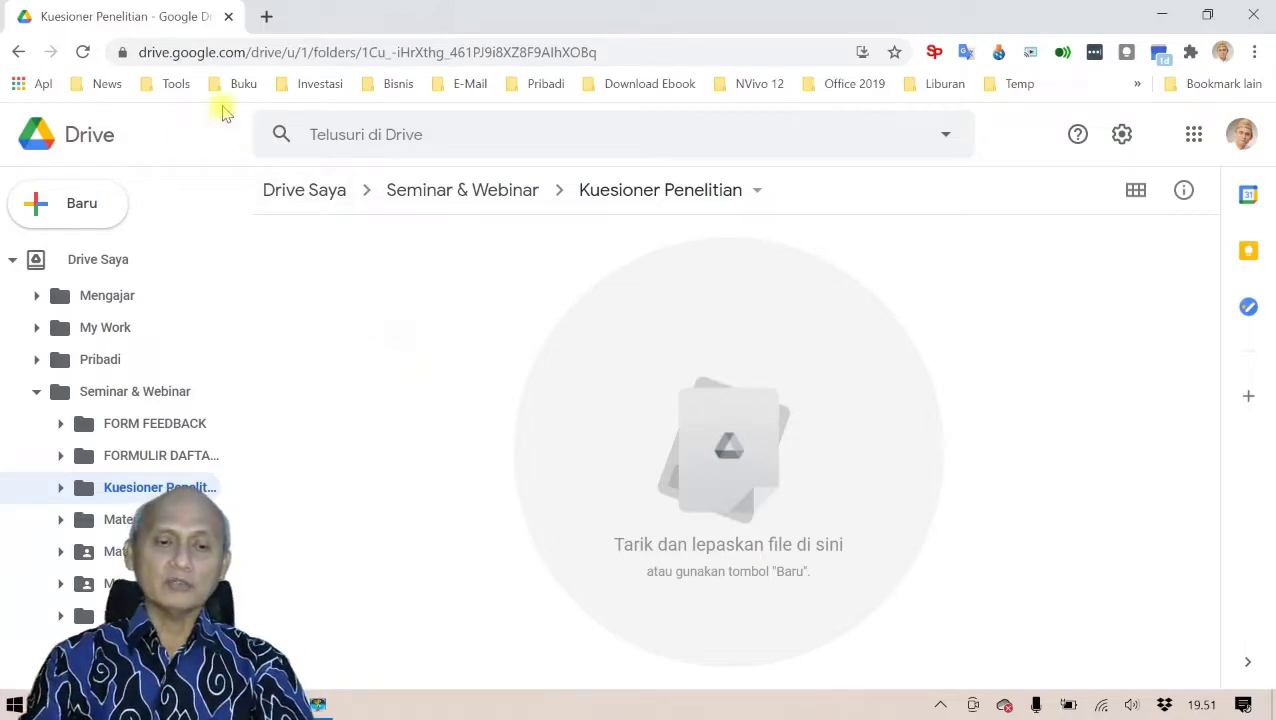
{"action": "left_click", "coordinate": [81, 211]}
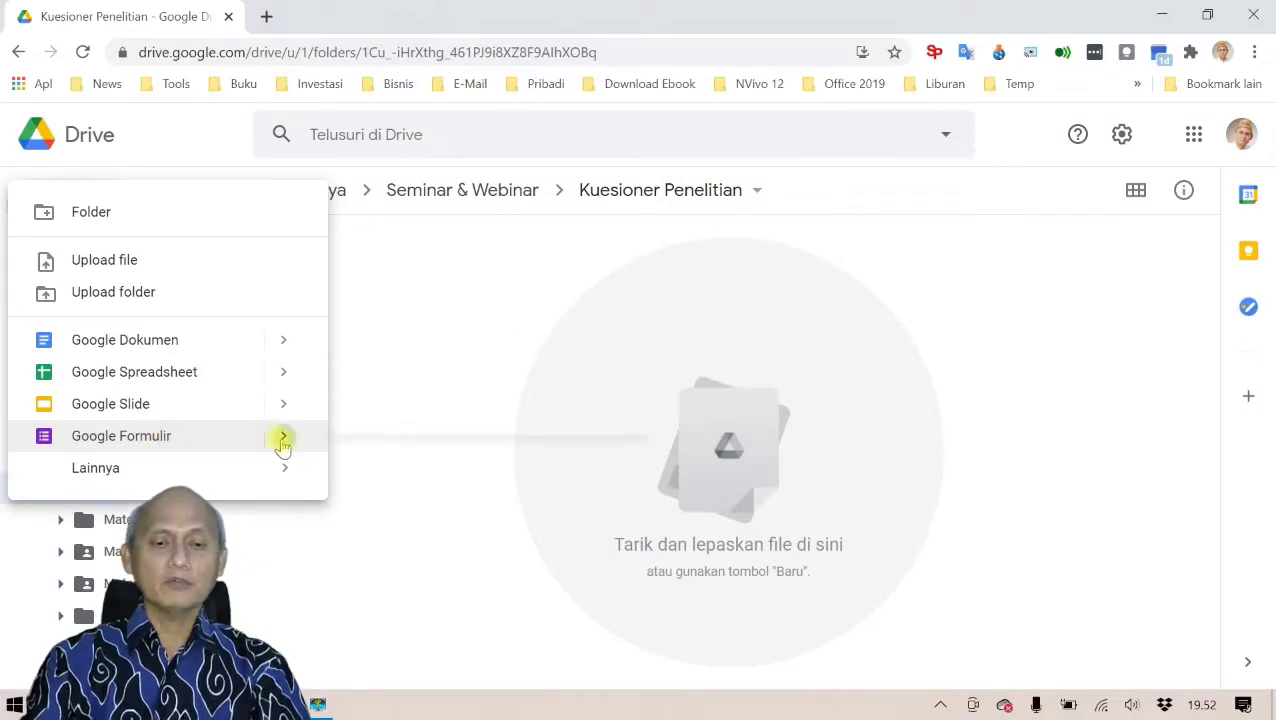
{"action": "mouse_move", "coordinate": [282, 440]}
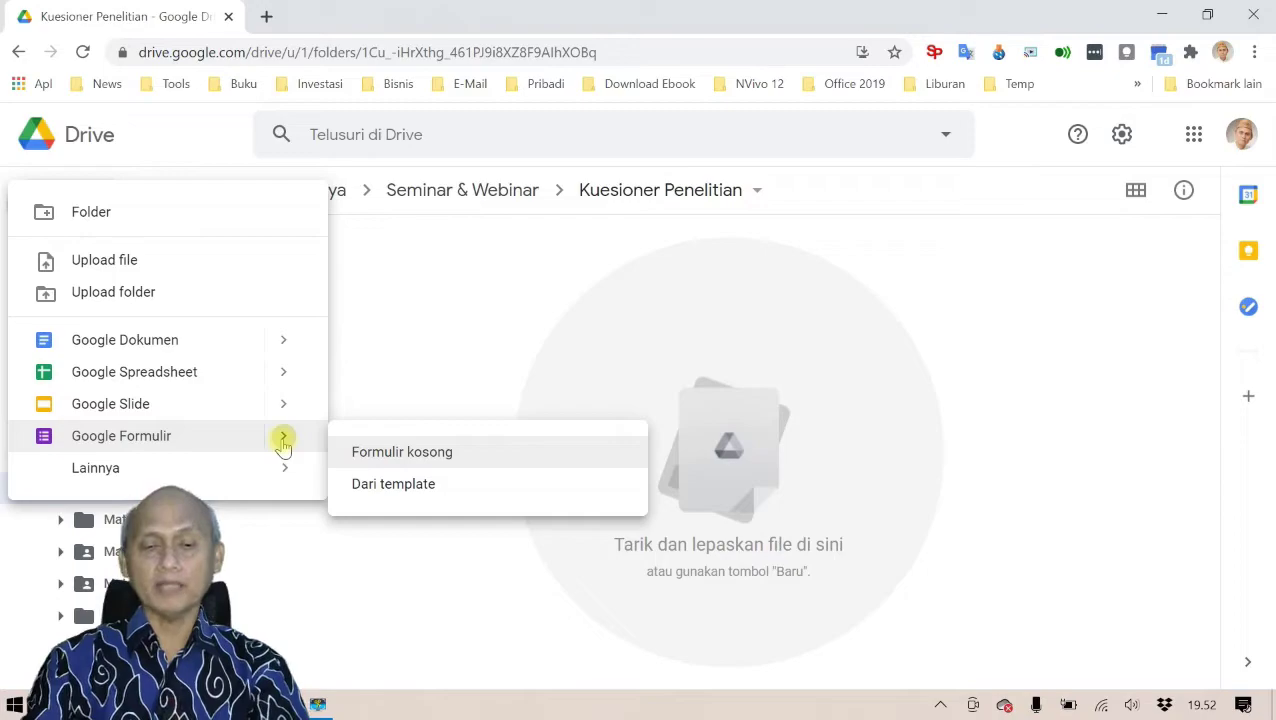
{"action": "left_click", "coordinate": [404, 455]}
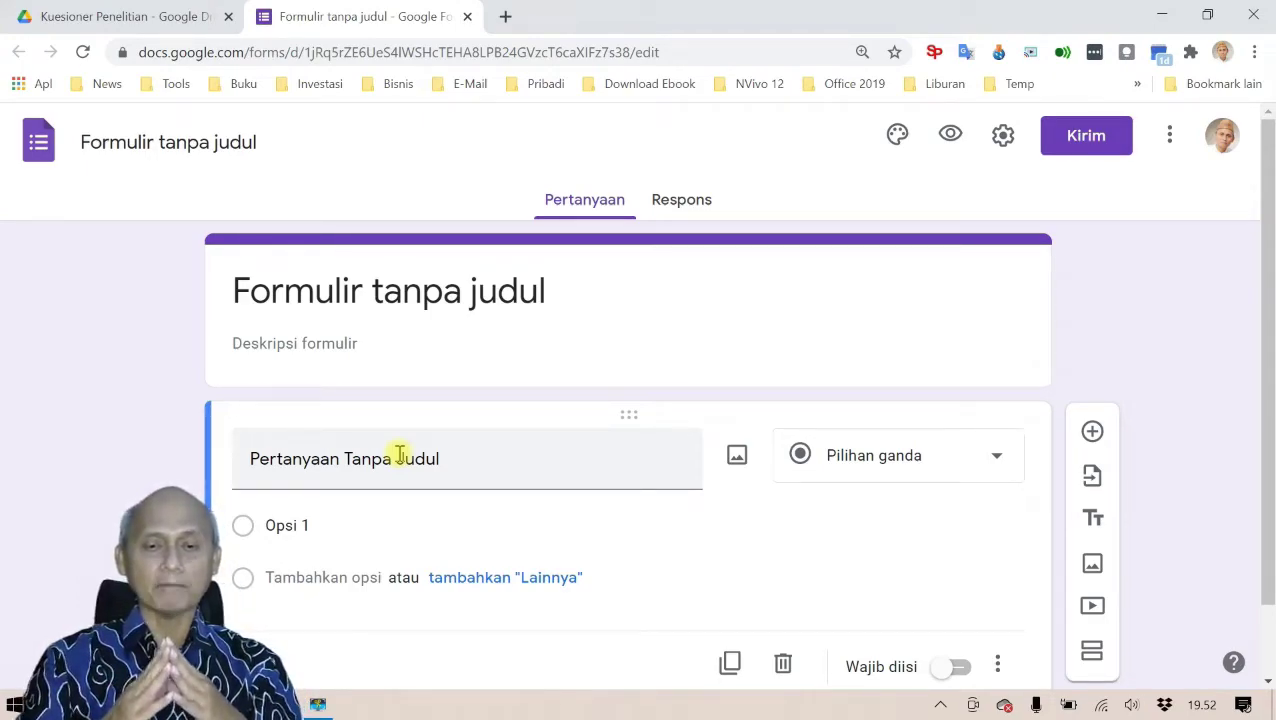
- Switch to the Form Kuesioner document in Word and examine its sections, from Data Responden through Pendapat dan Saran
{"action": "key", "text": "alt+Tab"}
{"action": "key", "text": "alt+Tab"}
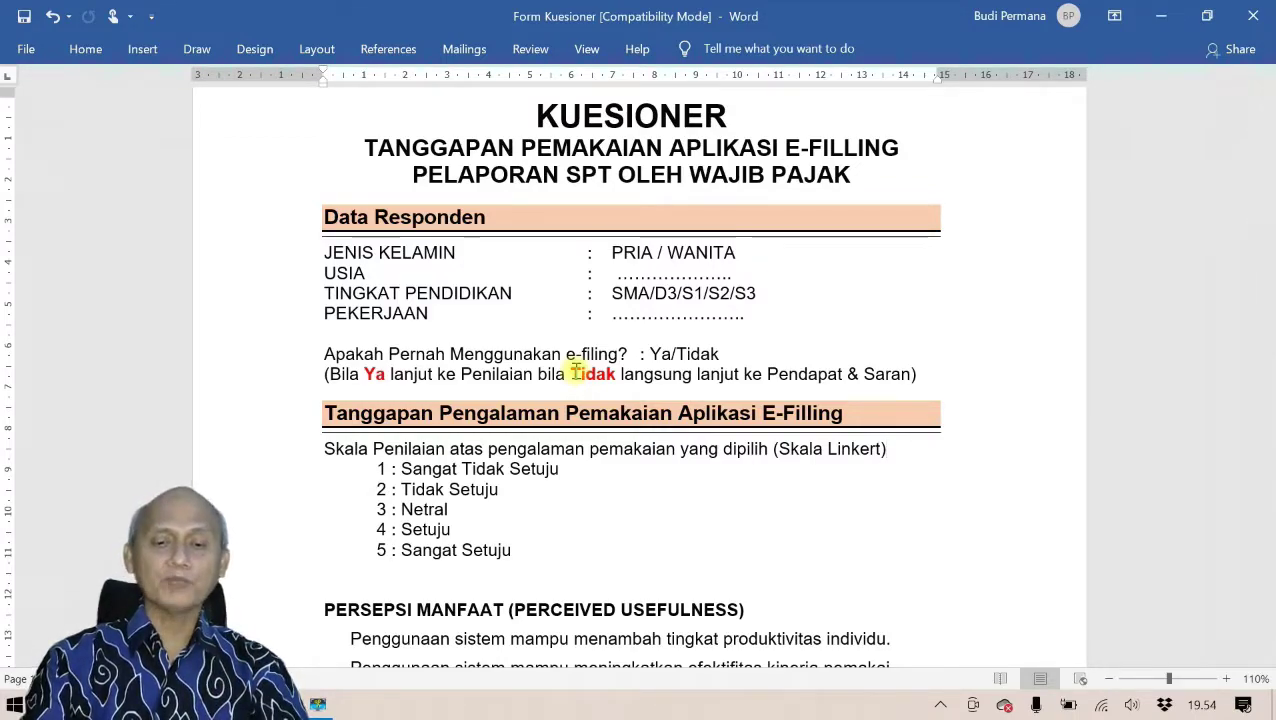
{"action": "scroll", "coordinate": [577, 370], "scroll_direction": "down", "scroll_amount": 5}
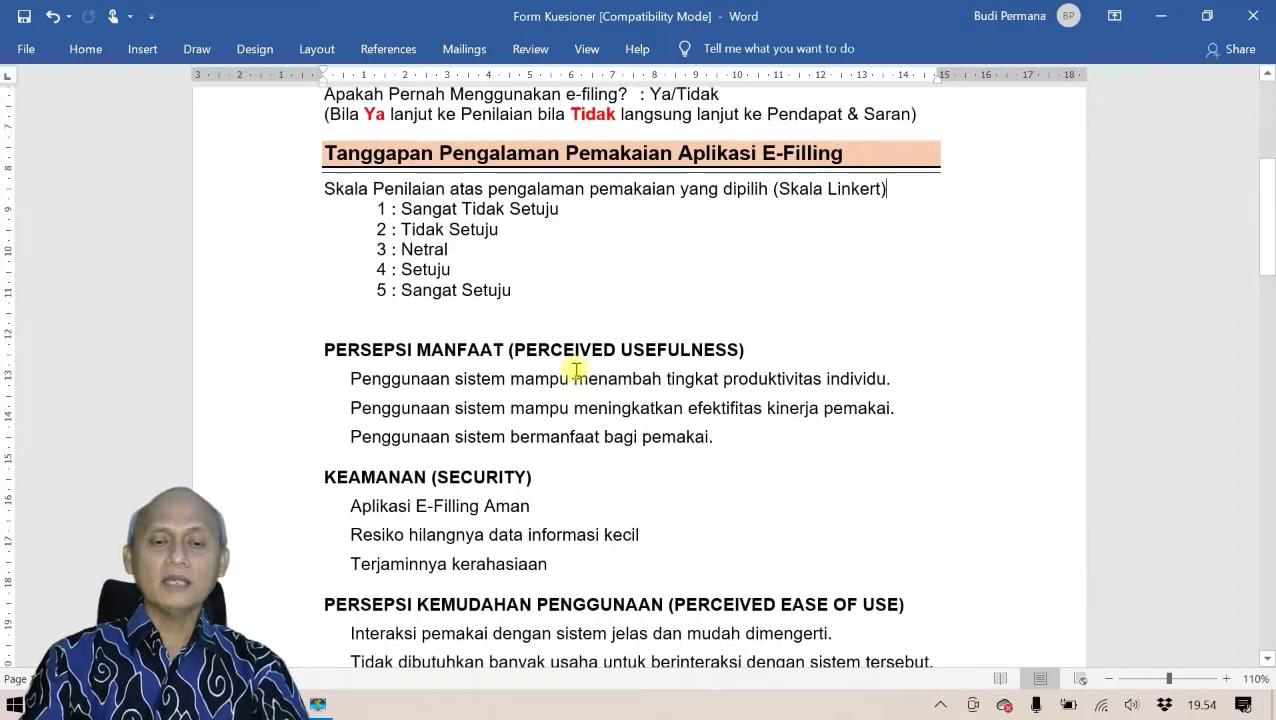
{"action": "scroll", "coordinate": [577, 370], "scroll_direction": "down", "scroll_amount": 1}
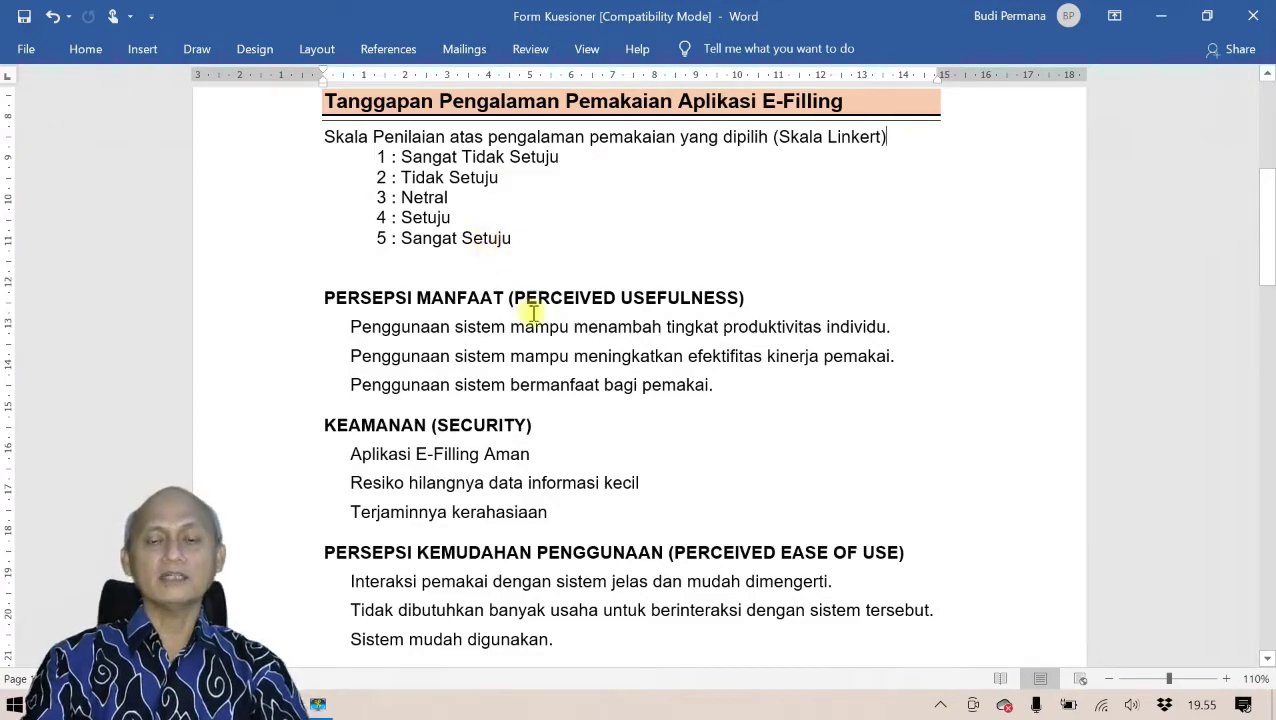
{"action": "scroll", "coordinate": [535, 322], "scroll_direction": "down", "scroll_amount": 4}
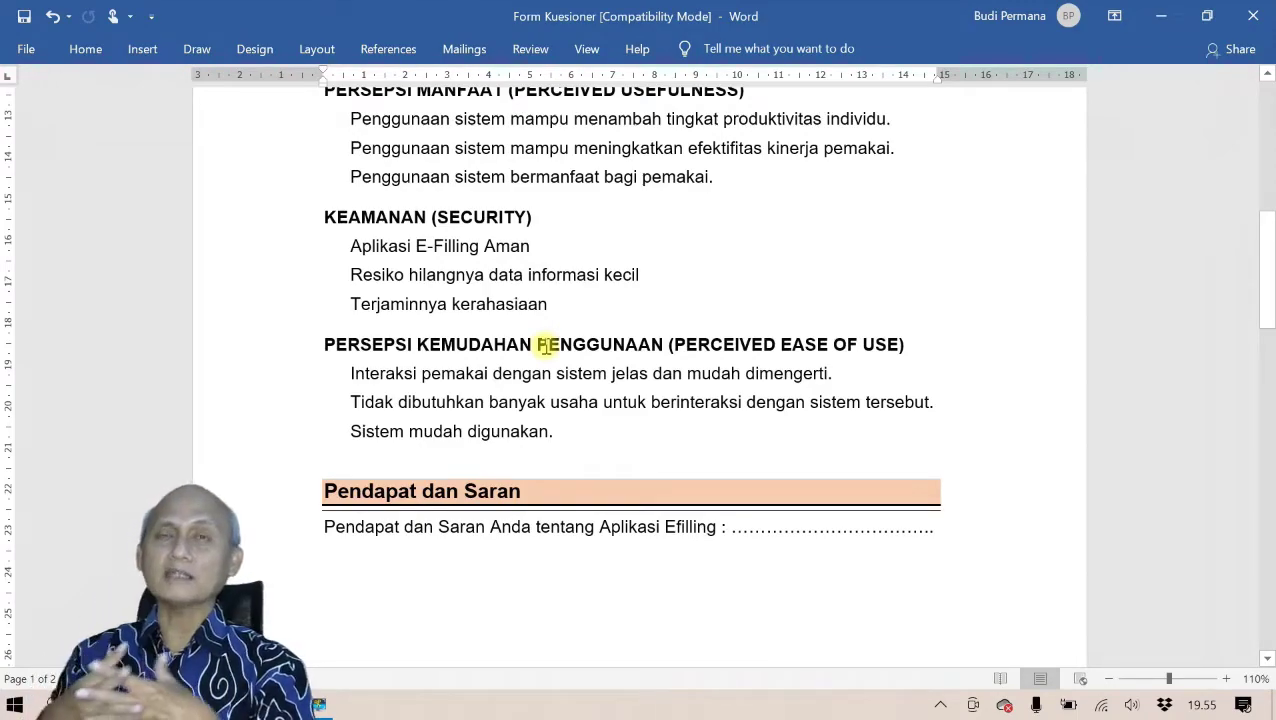
{"action": "scroll", "coordinate": [550, 370], "scroll_direction": "up", "scroll_amount": 9}
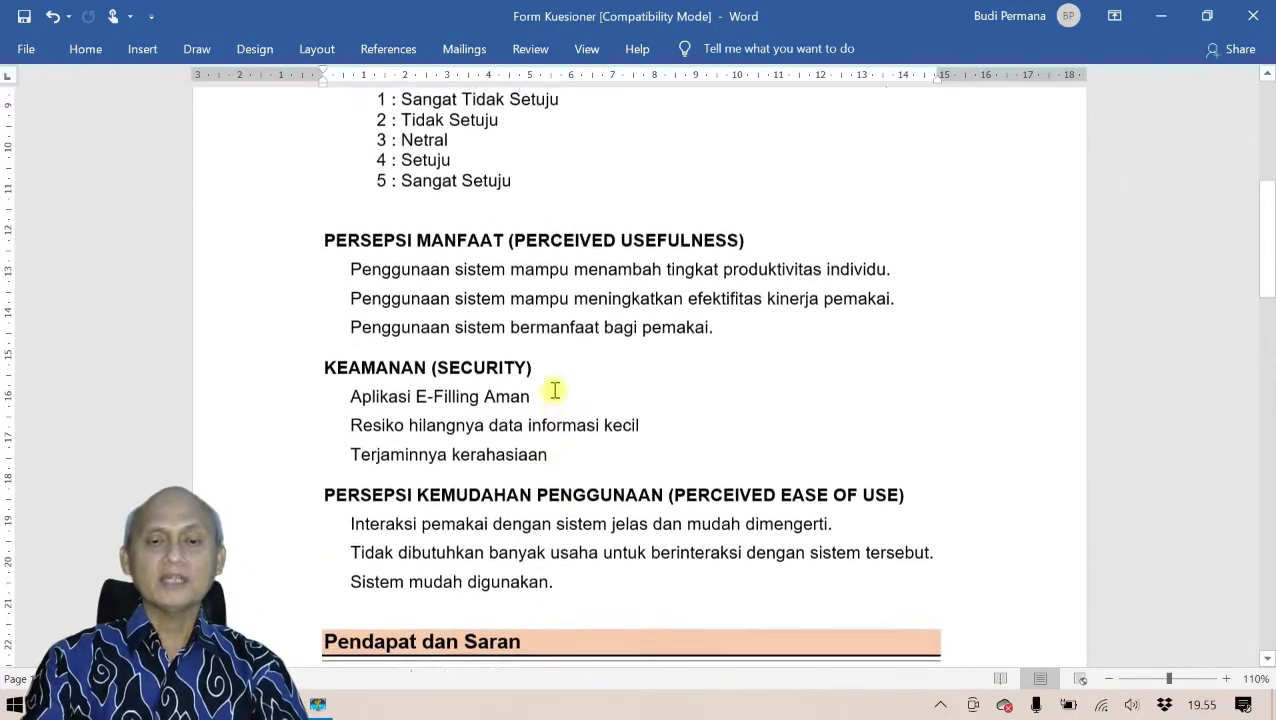
{"action": "scroll", "coordinate": [555, 390], "scroll_direction": "up", "scroll_amount": 1}
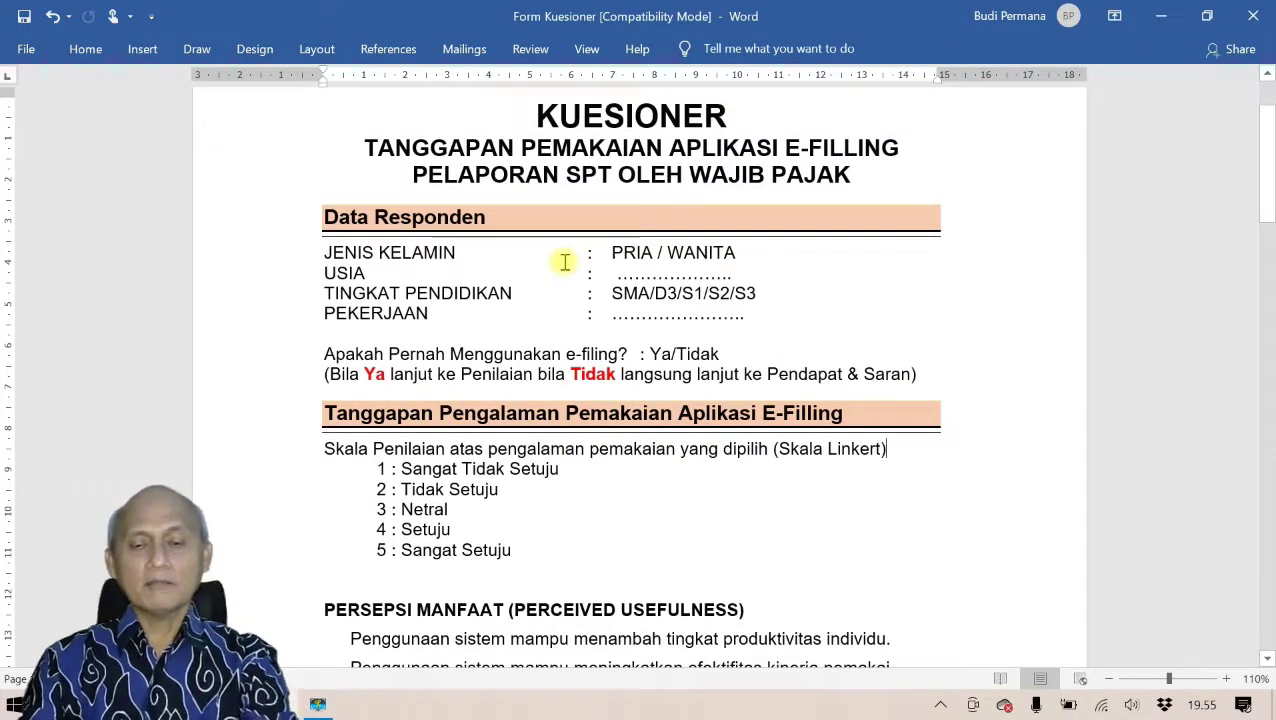
{"action": "key", "text": "alt+Tab"}
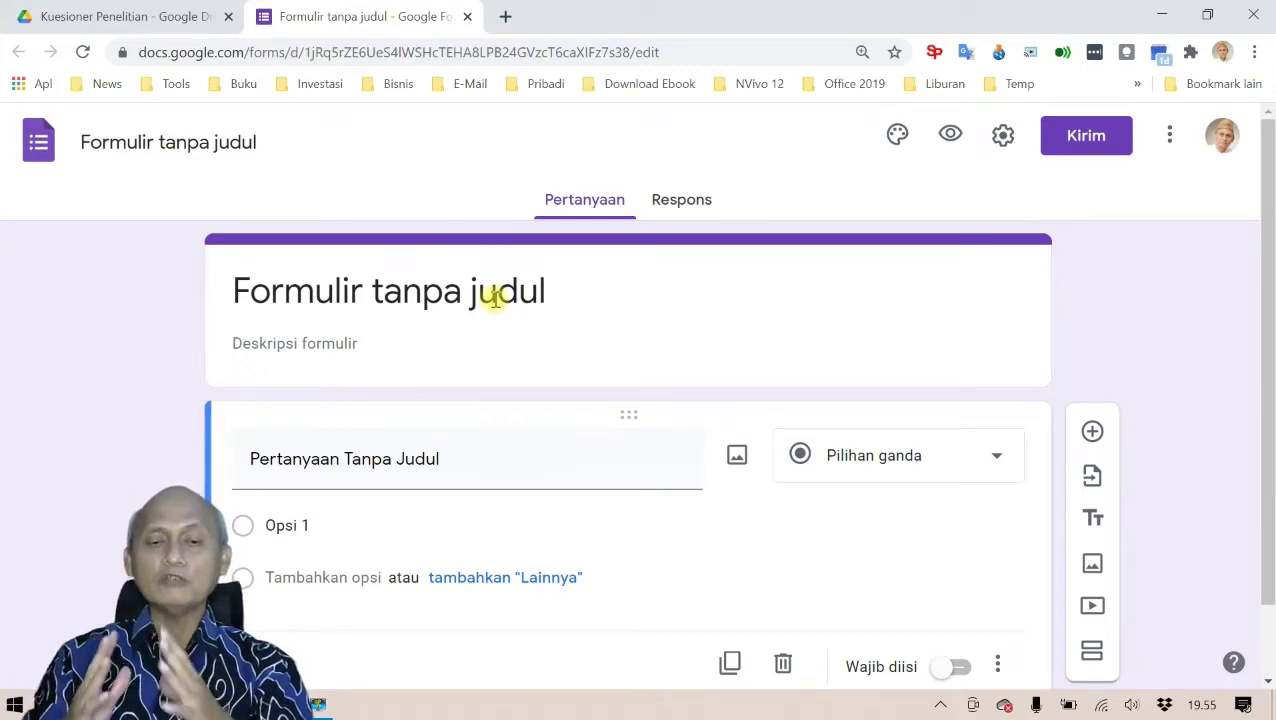
- Copy the Word document's heading lines "KUESIONER" and "TANGGAPAN PEMAKAIAN APLIKASI E-FILLING" into the Google Form's title, replacing the placeholder
{"action": "key", "text": "alt+Tab"}
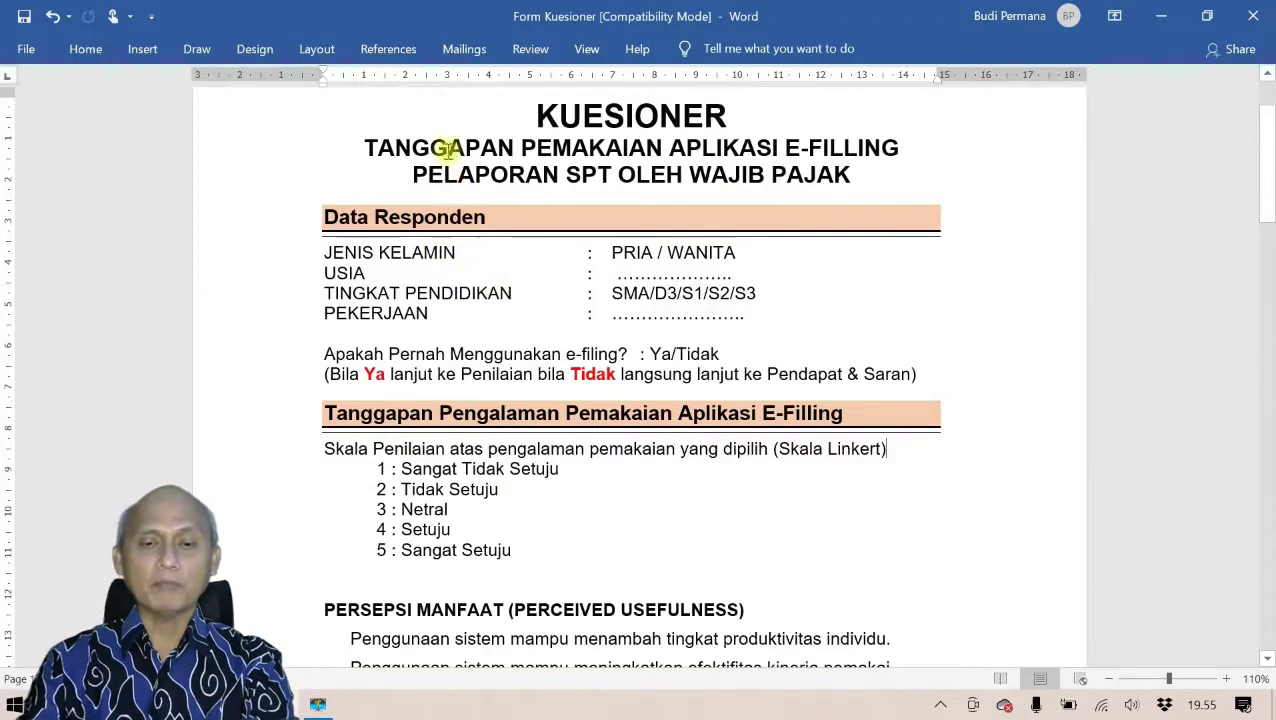
{"action": "left_click", "coordinate": [540, 114]}
{"action": "left_click_drag", "start_coordinate": [605, 118], "coordinate": [870, 150]}
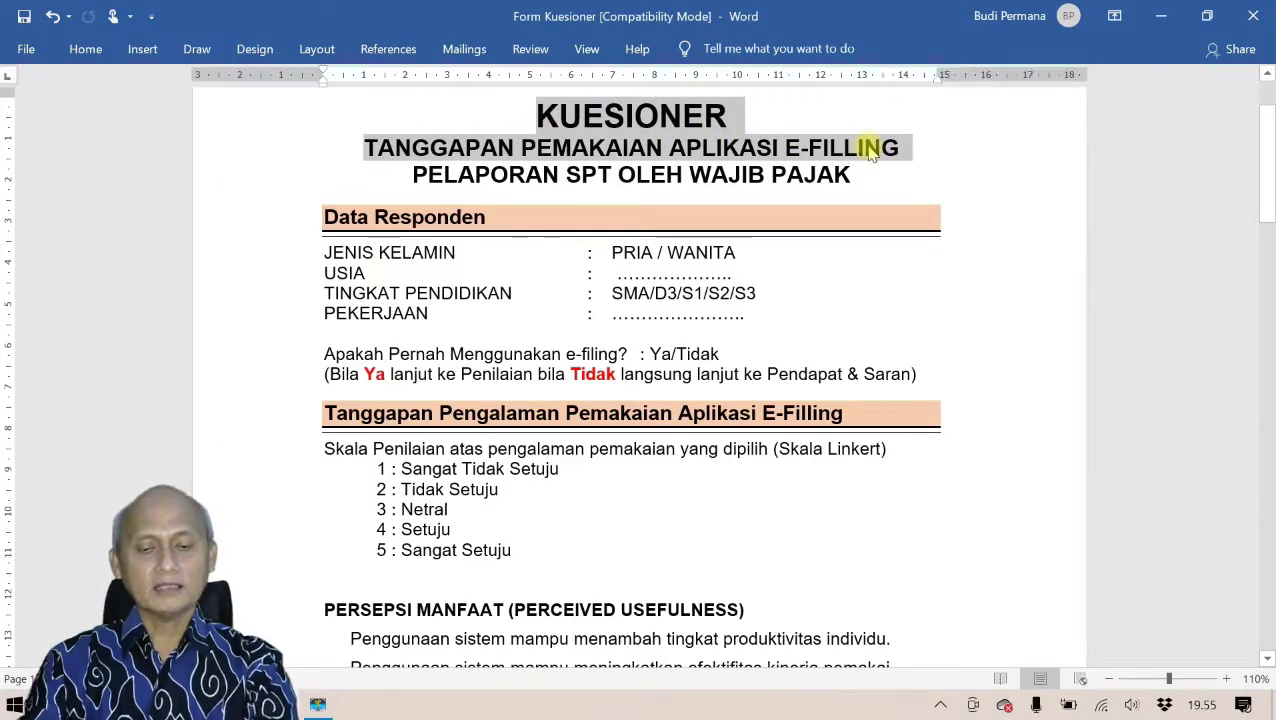
{"action": "key", "text": "alt+Tab"}
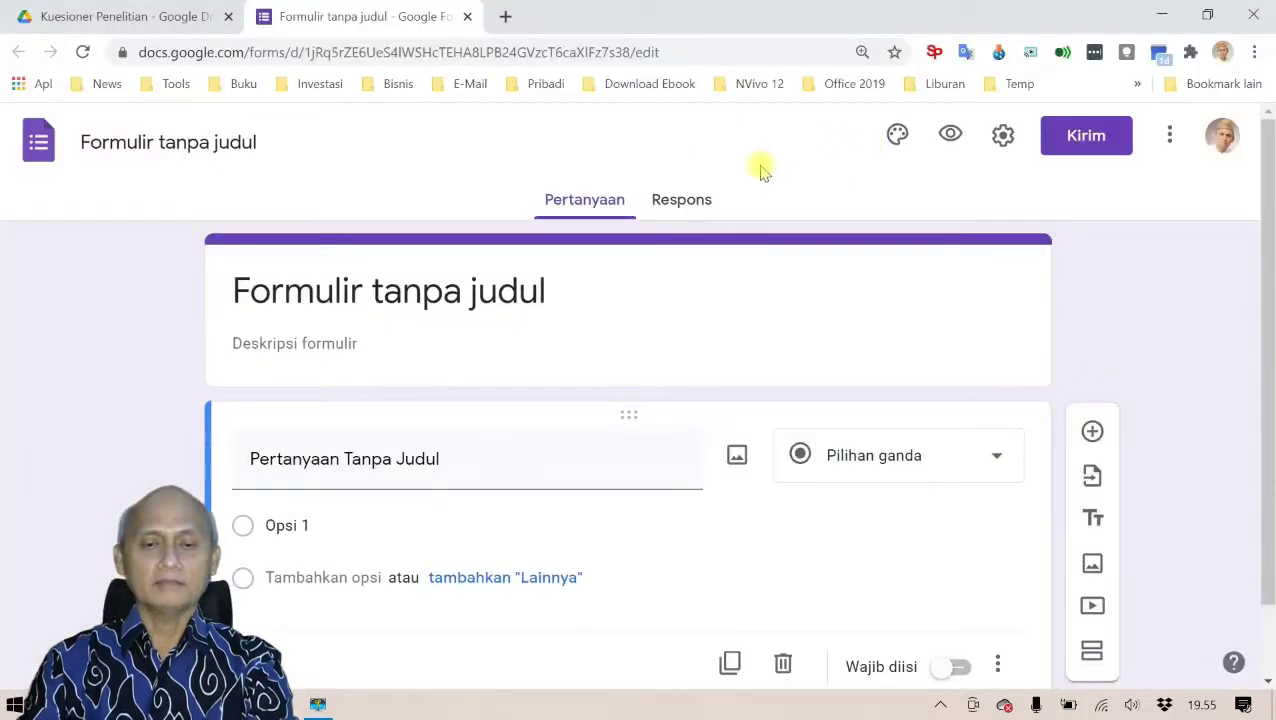
{"action": "left_click", "coordinate": [558, 278]}
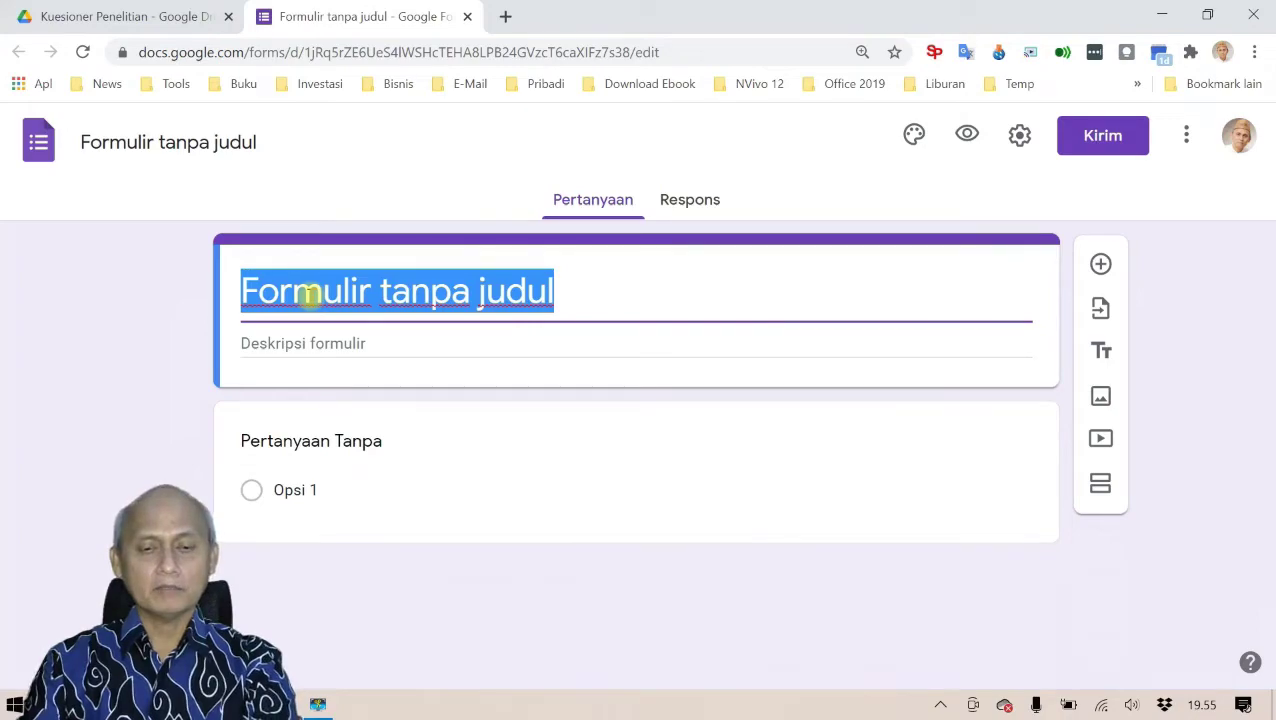
{"action": "type", "text": "KUESIONERTANGGAPAN PEMAKAIAN APLIKASI E-FILLING"}
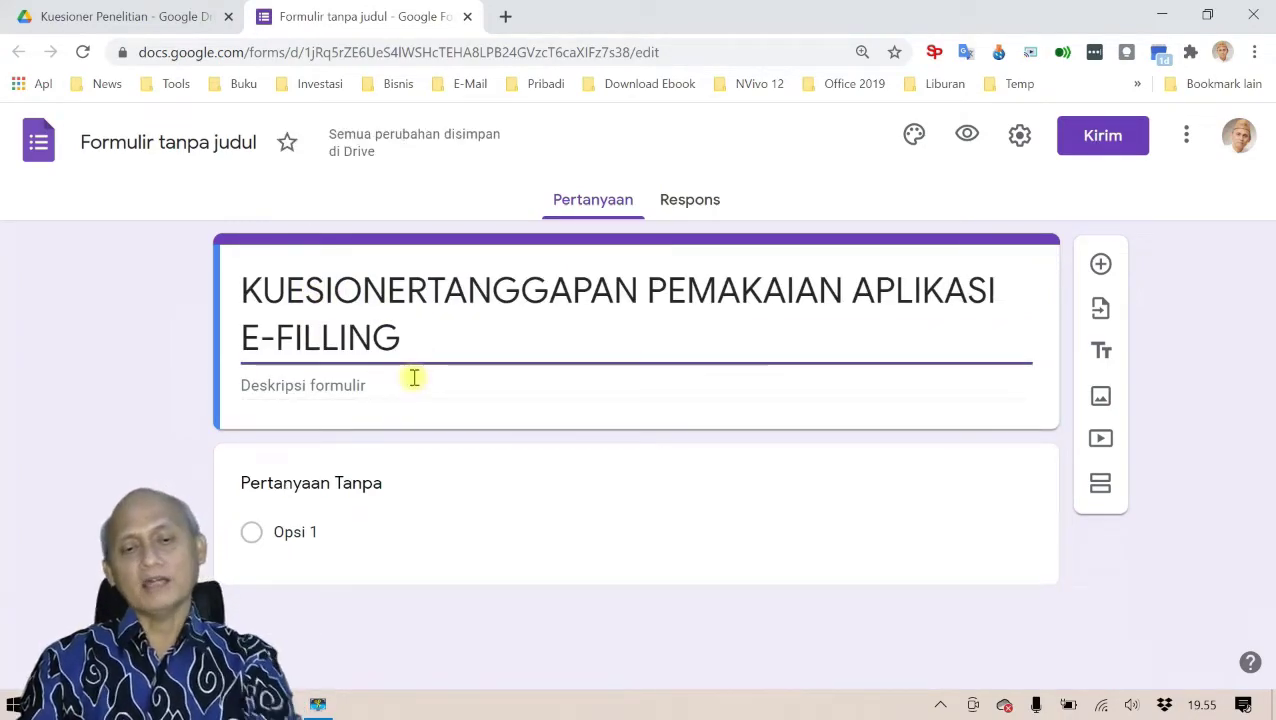
- Copy the heading line "PELAPORAN SPT OLEH WAJIB PAJAK" from the Word document into the Google Form's description
{"action": "key", "text": "alt+Tab"}
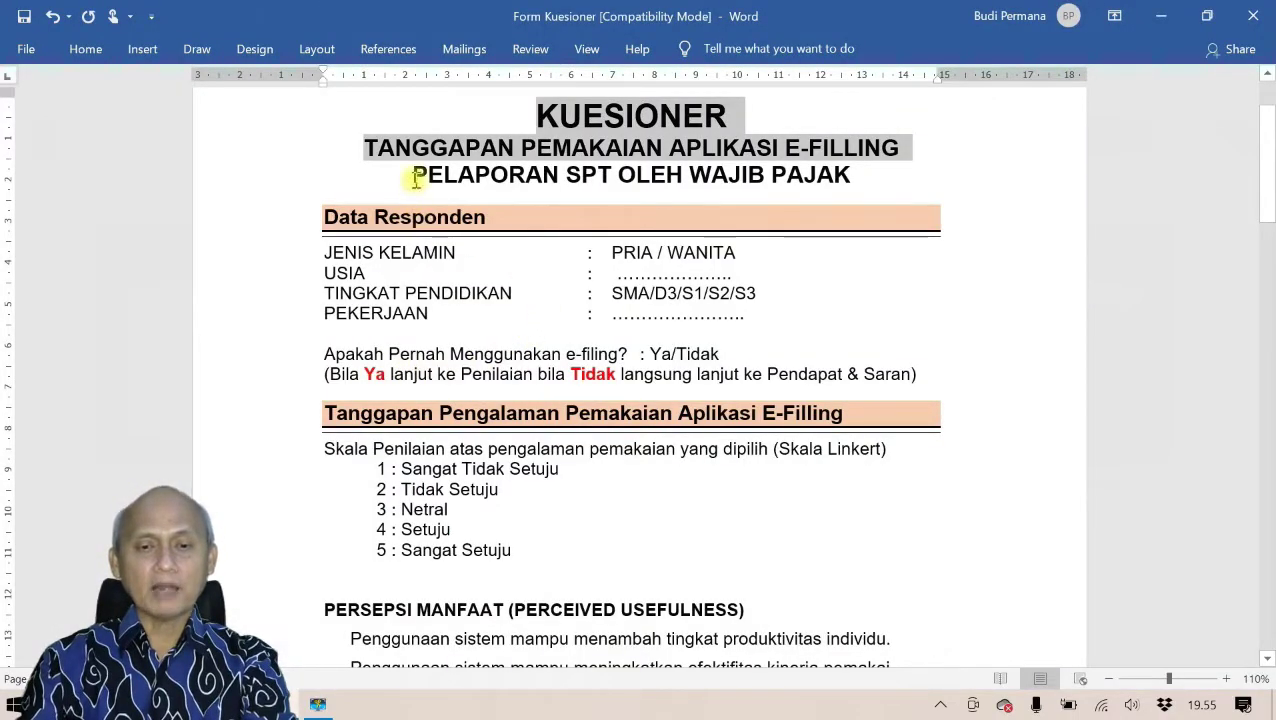
{"action": "left_click_drag", "start_coordinate": [413, 174], "coordinate": [817, 188]}
{"action": "key", "text": "ctrl+c"}
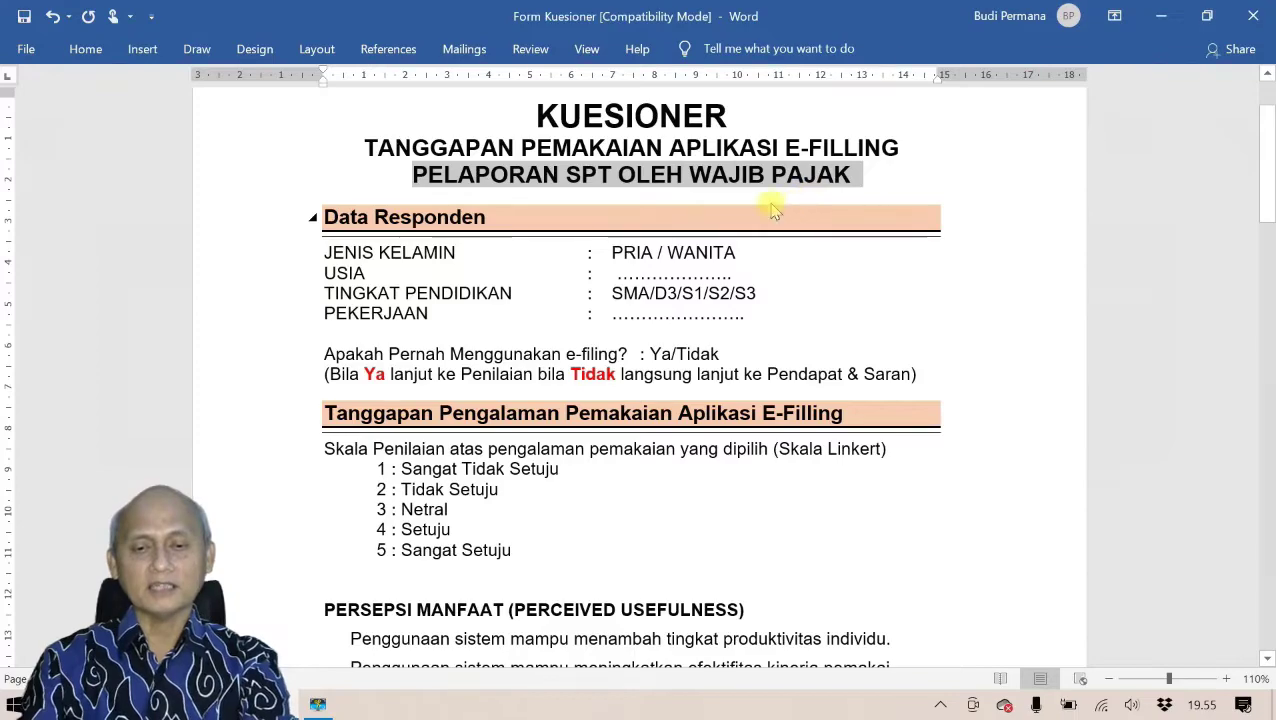
{"action": "key", "text": "alt+Tab"}
{"action": "left_click", "coordinate": [297, 388]}
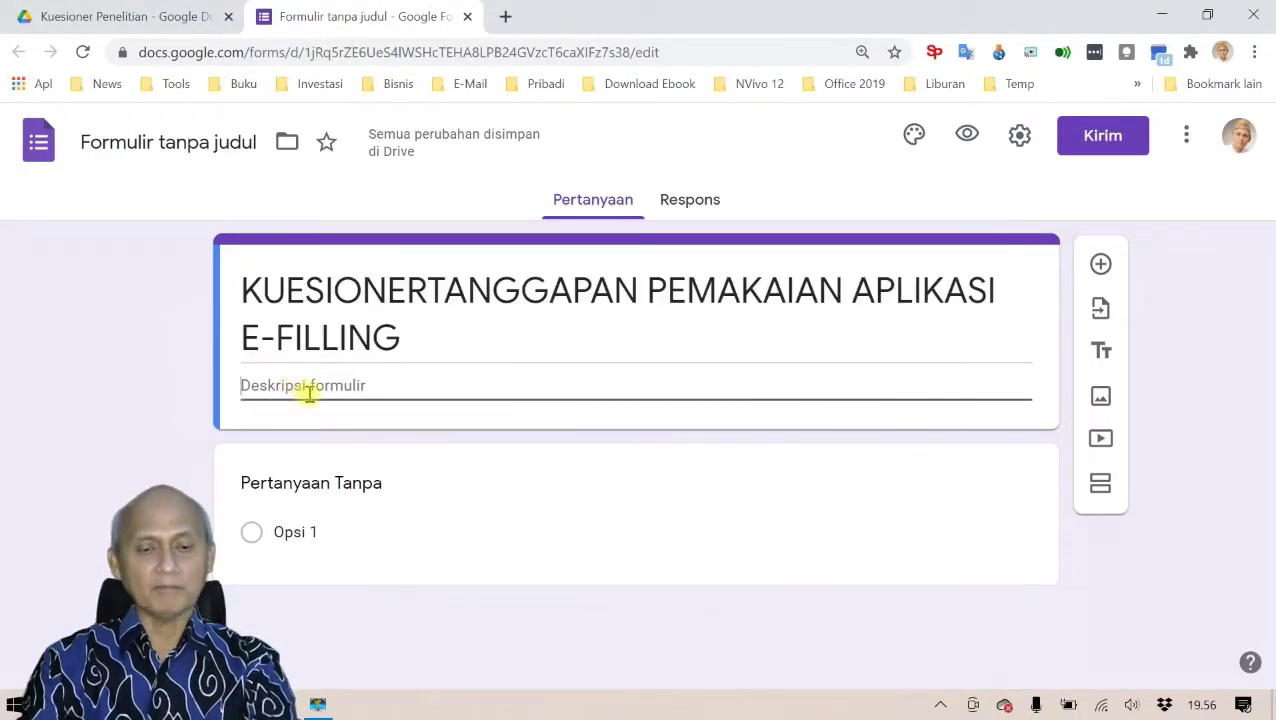
{"action": "key", "text": "ctrl+v"}
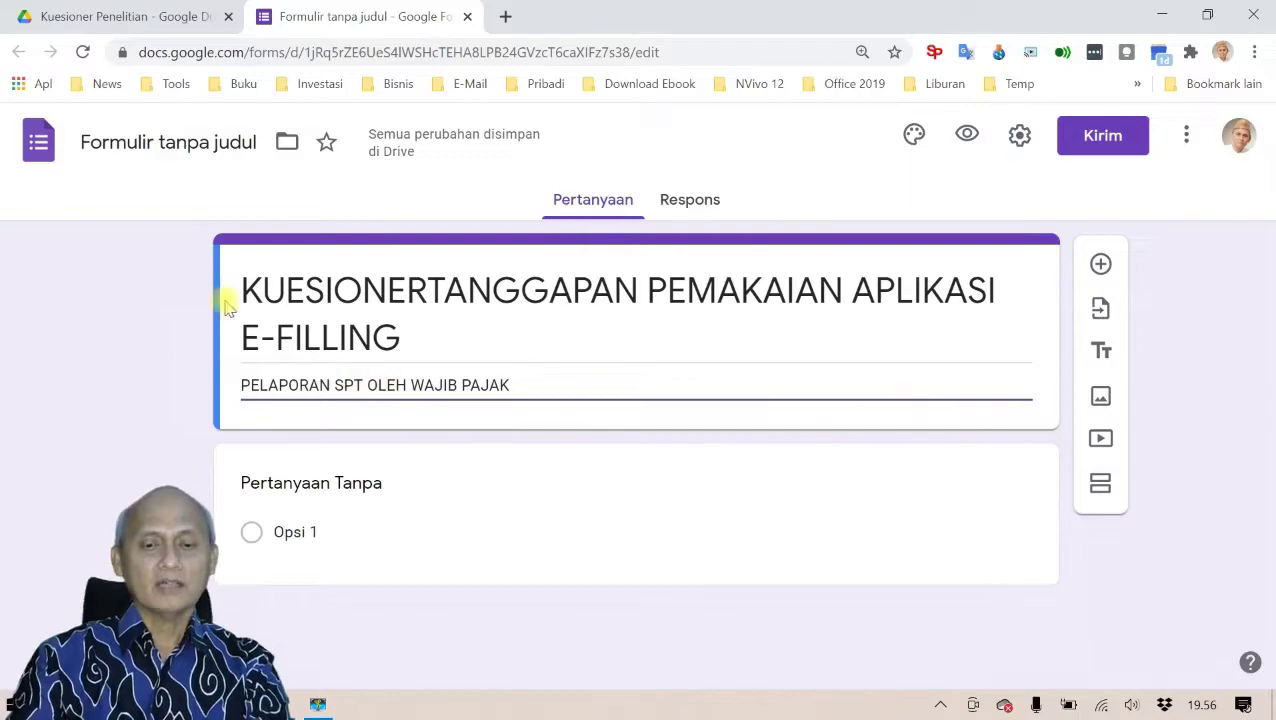
- Separate "KUESIONER" and "TANGGAPAN" in the form title with a space so it reads "KUESIONER TANGGAPAN PEMAKAIAN APLIKASI E-FILLING"
{"action": "triple_click", "coordinate": [437, 290]}
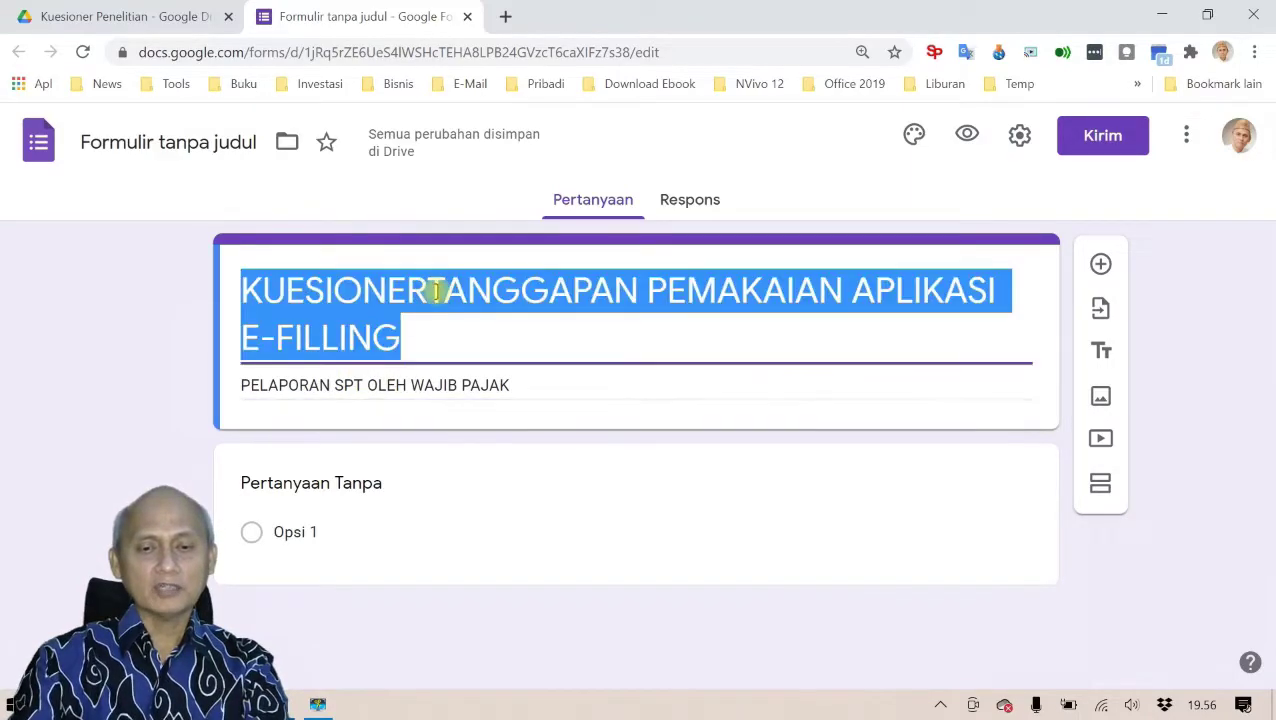
{"action": "left_click", "coordinate": [440, 292]}
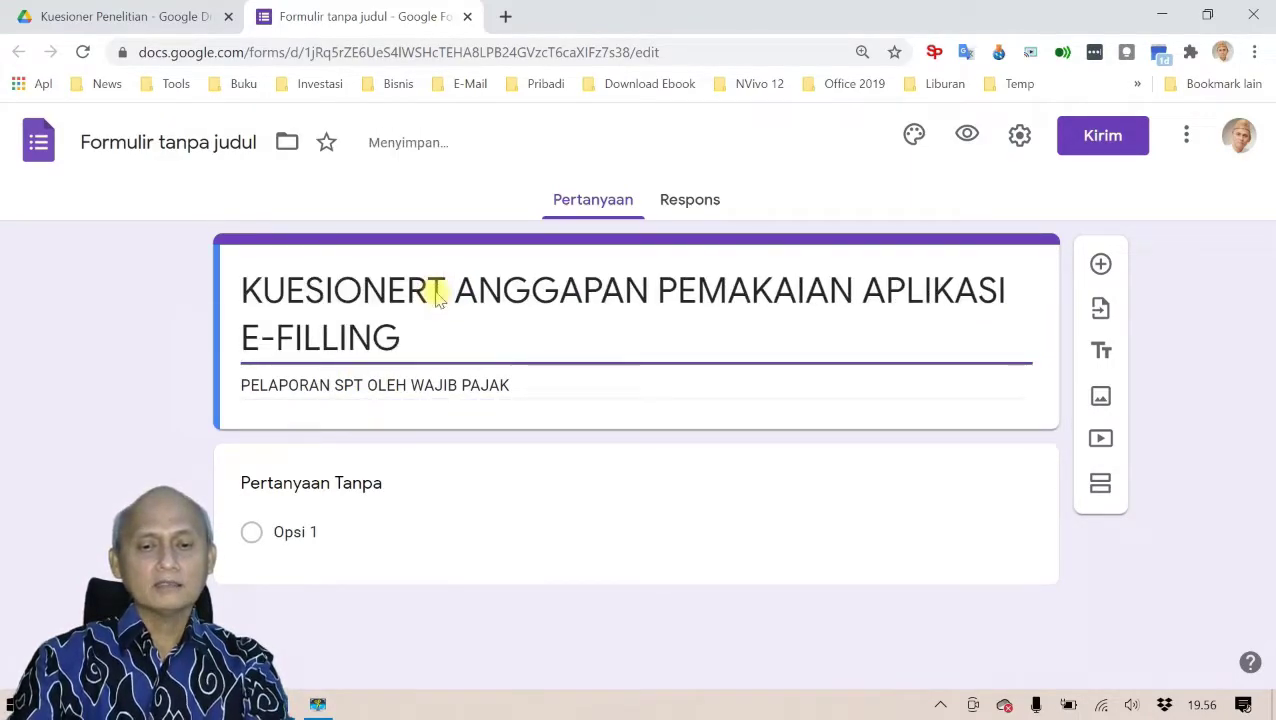
{"action": "left_click", "coordinate": [437, 295]}
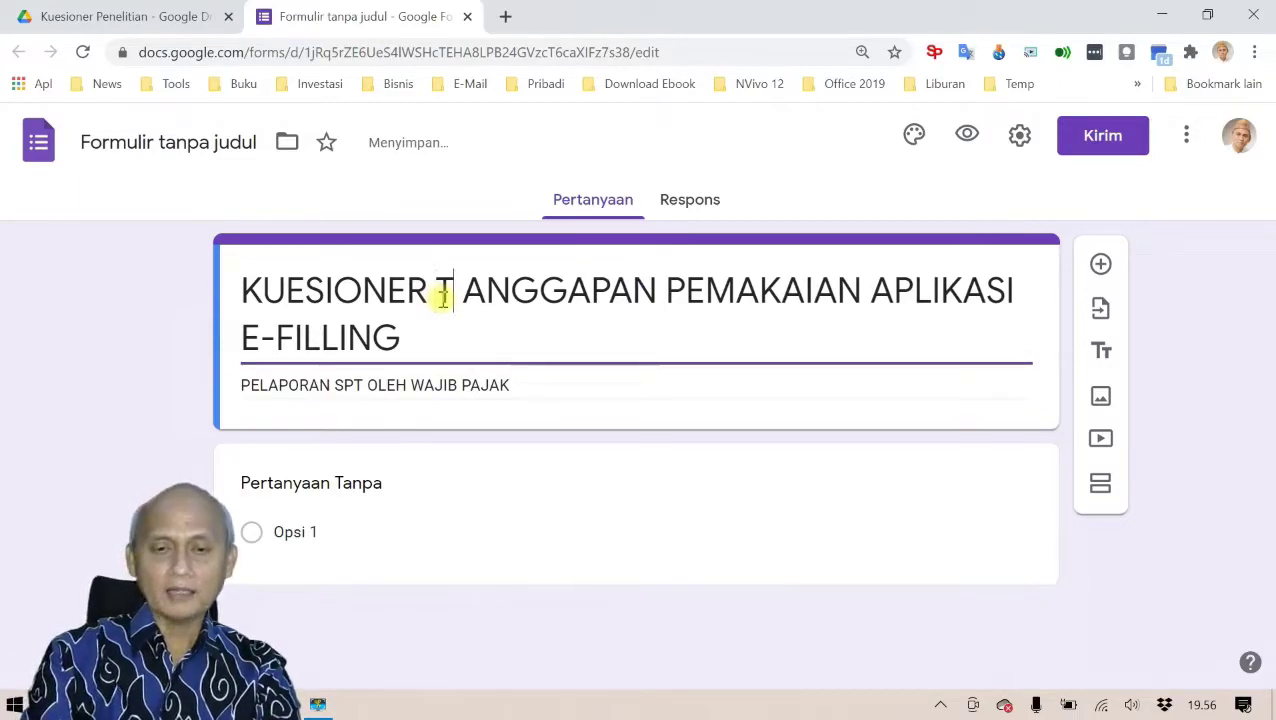
{"action": "key", "text": "Delete"}
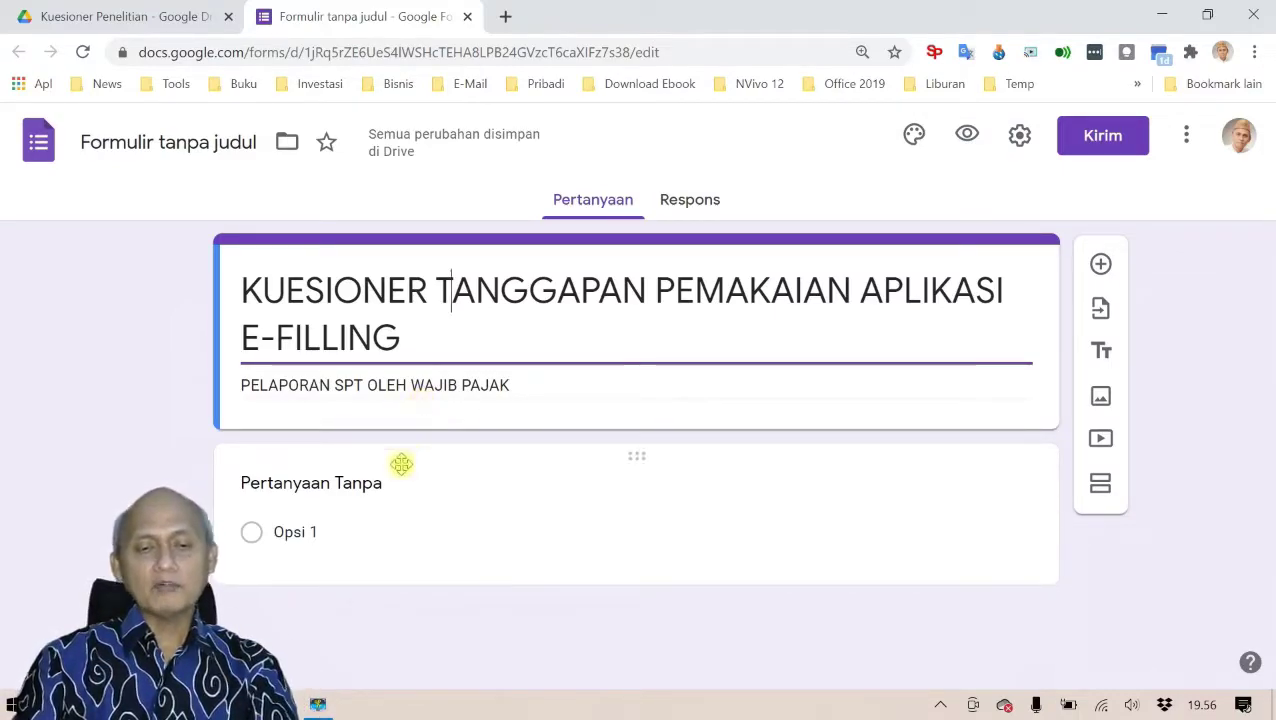
- Check the Data Responden items in the Word document, title the form's first question "JENIS KELAMIN" and set its type to Drop-down
{"action": "key", "text": "alt+Tab"}
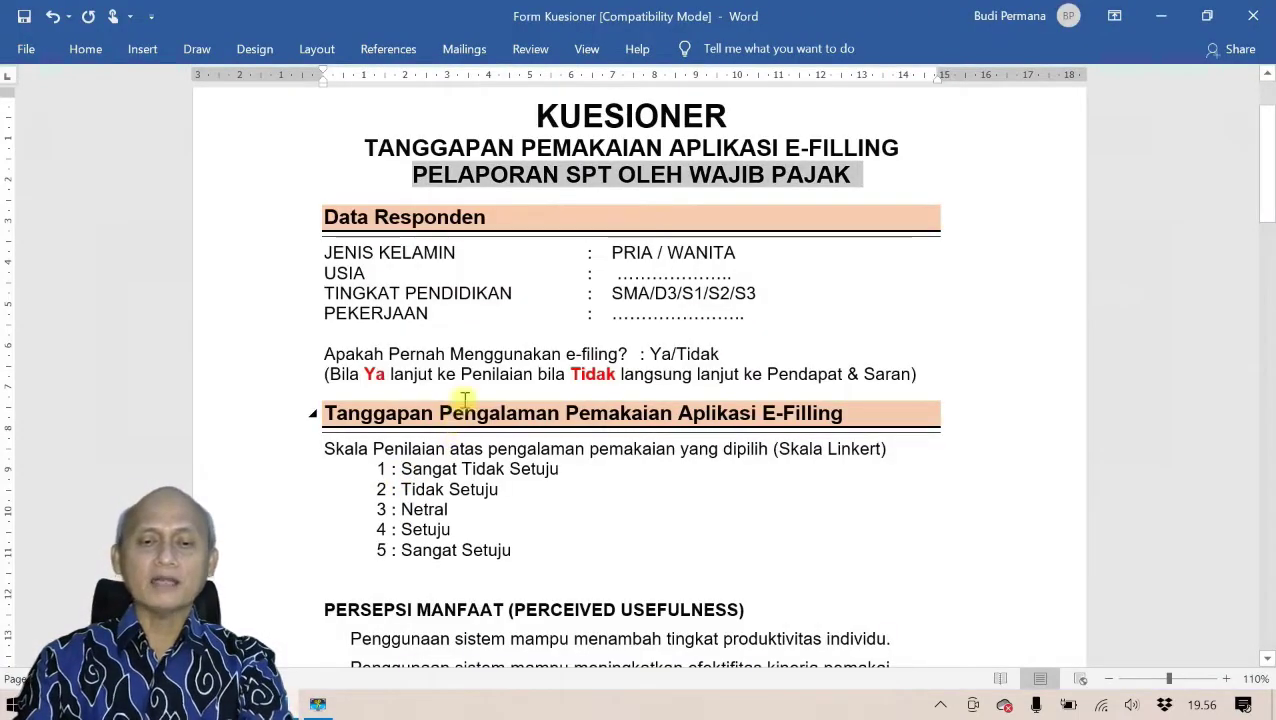
{"action": "left_click", "coordinate": [484, 302]}
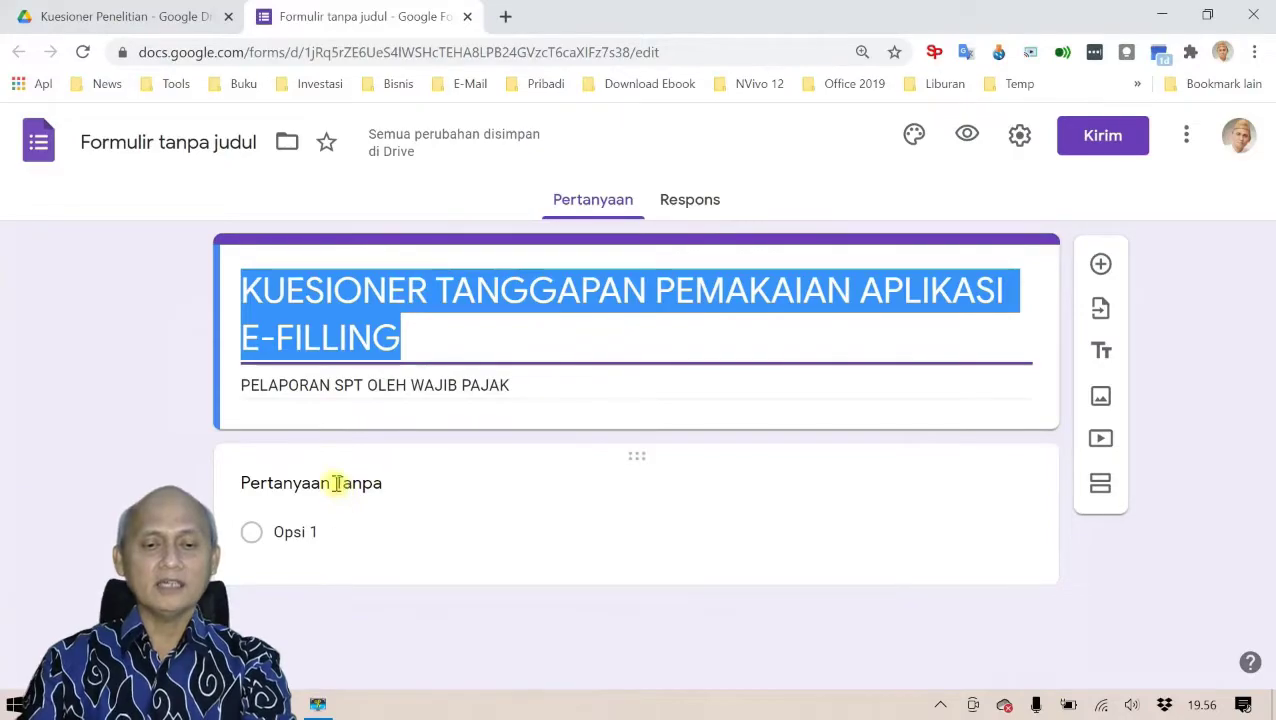
{"action": "left_click", "coordinate": [336, 483]}
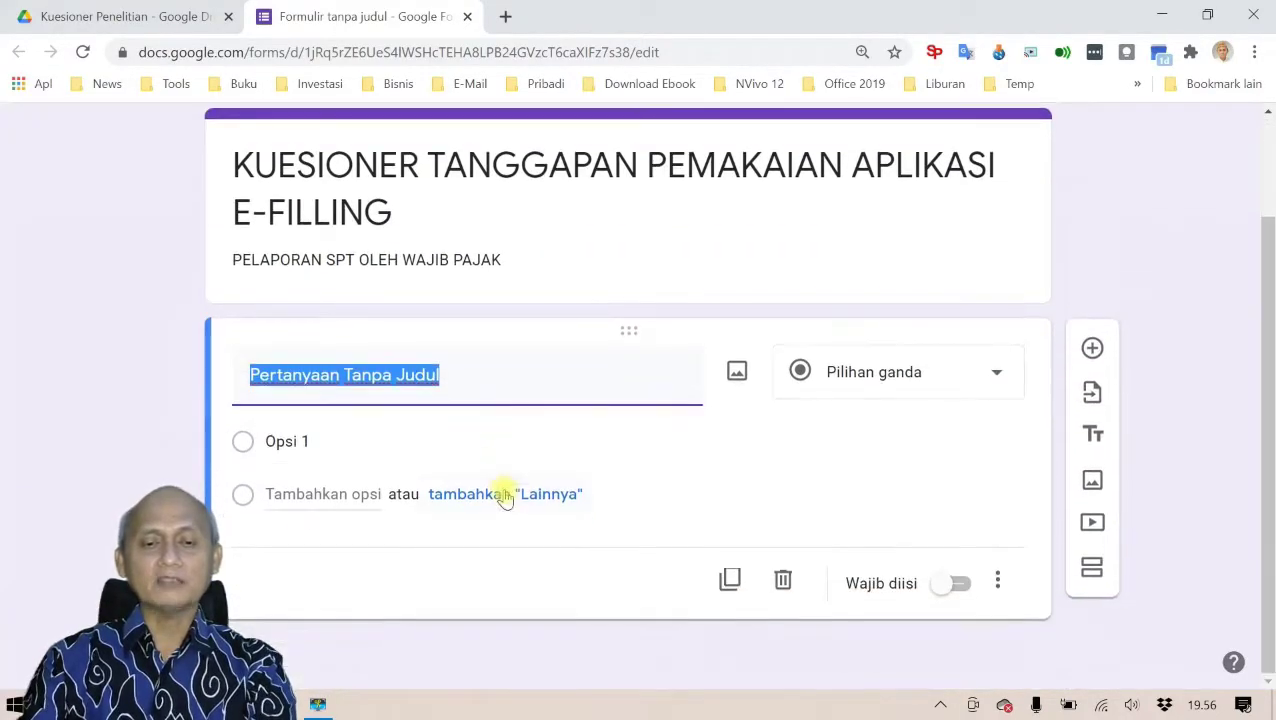
{"action": "type", "text": "J"}
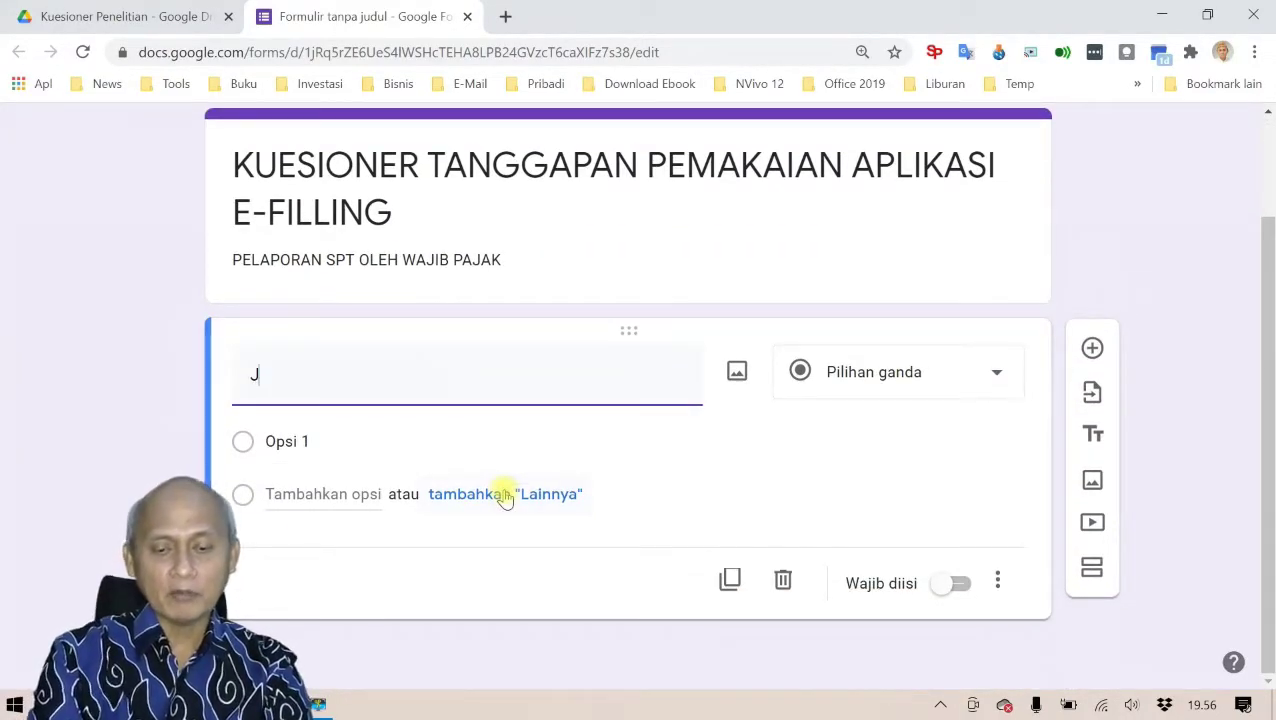
{"action": "type", "text": "ENIS KELAMIN"}
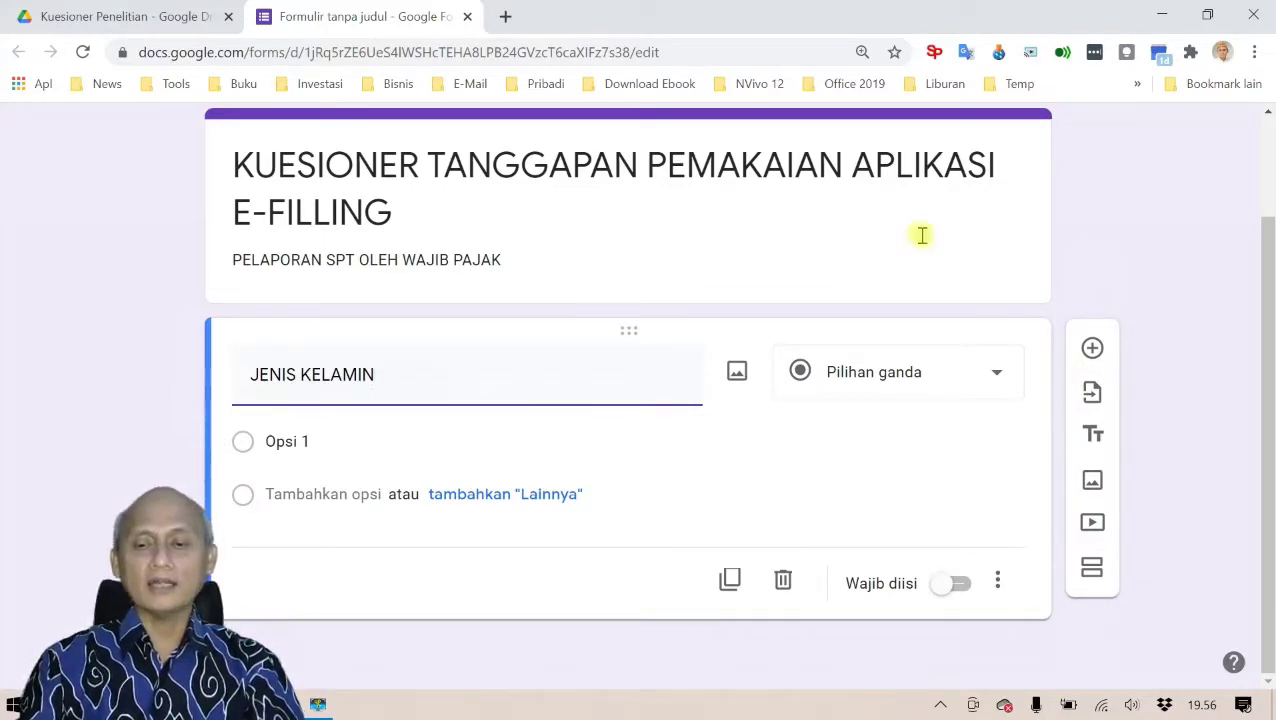
{"action": "left_click", "coordinate": [995, 371]}
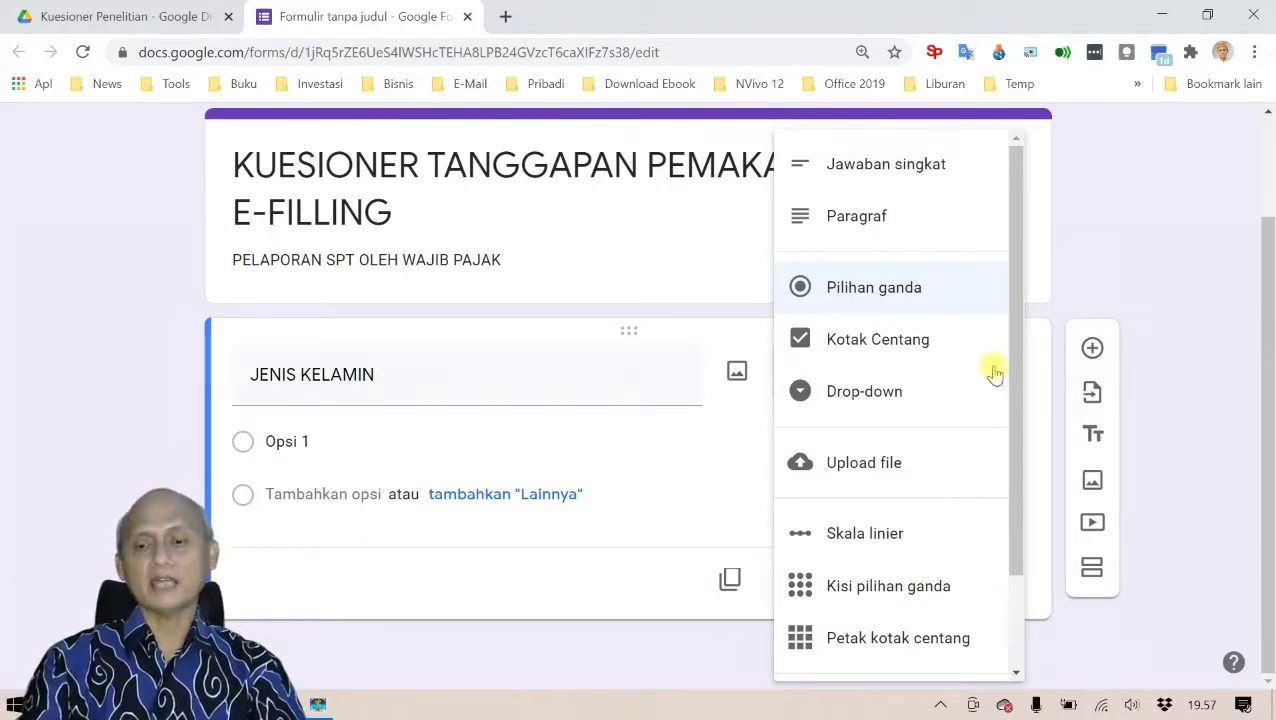
{"action": "left_click", "coordinate": [890, 395]}
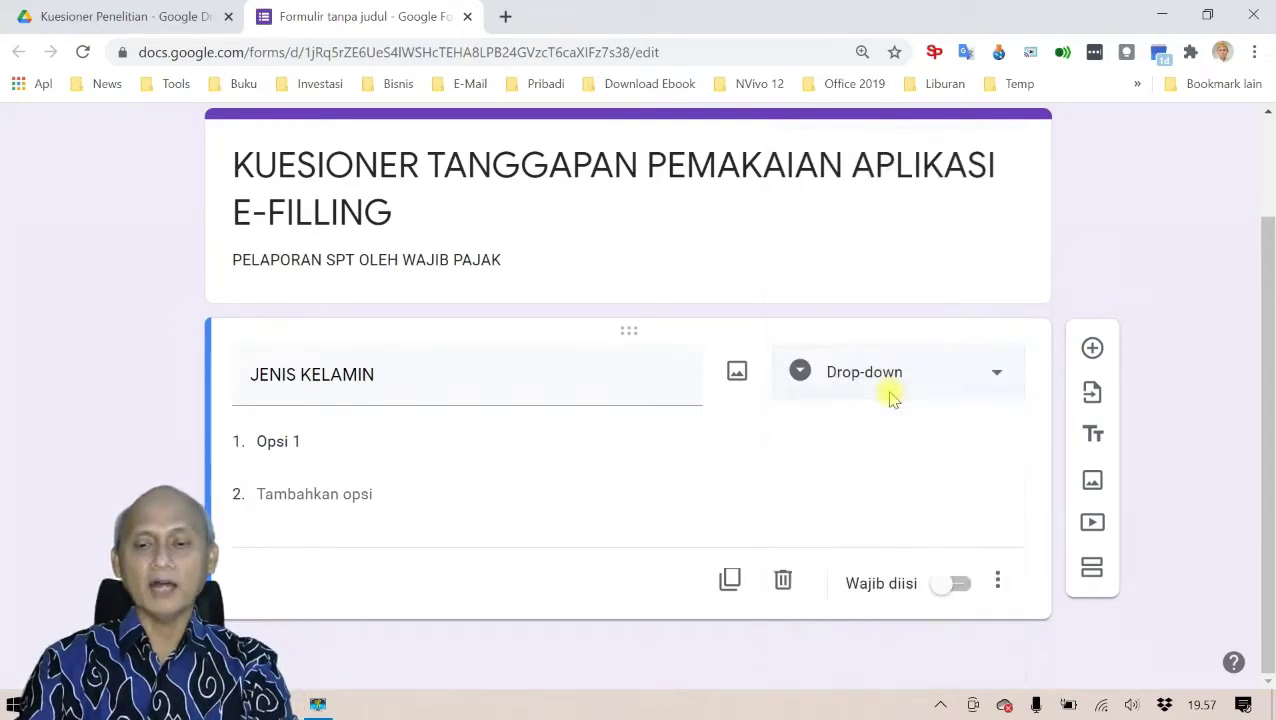
- Enter PRIA and WANITA as the answer options of the JENIS KELAMIN question and make the question required
{"action": "left_click", "coordinate": [393, 433]}
{"action": "type", "text": "PRIA"}
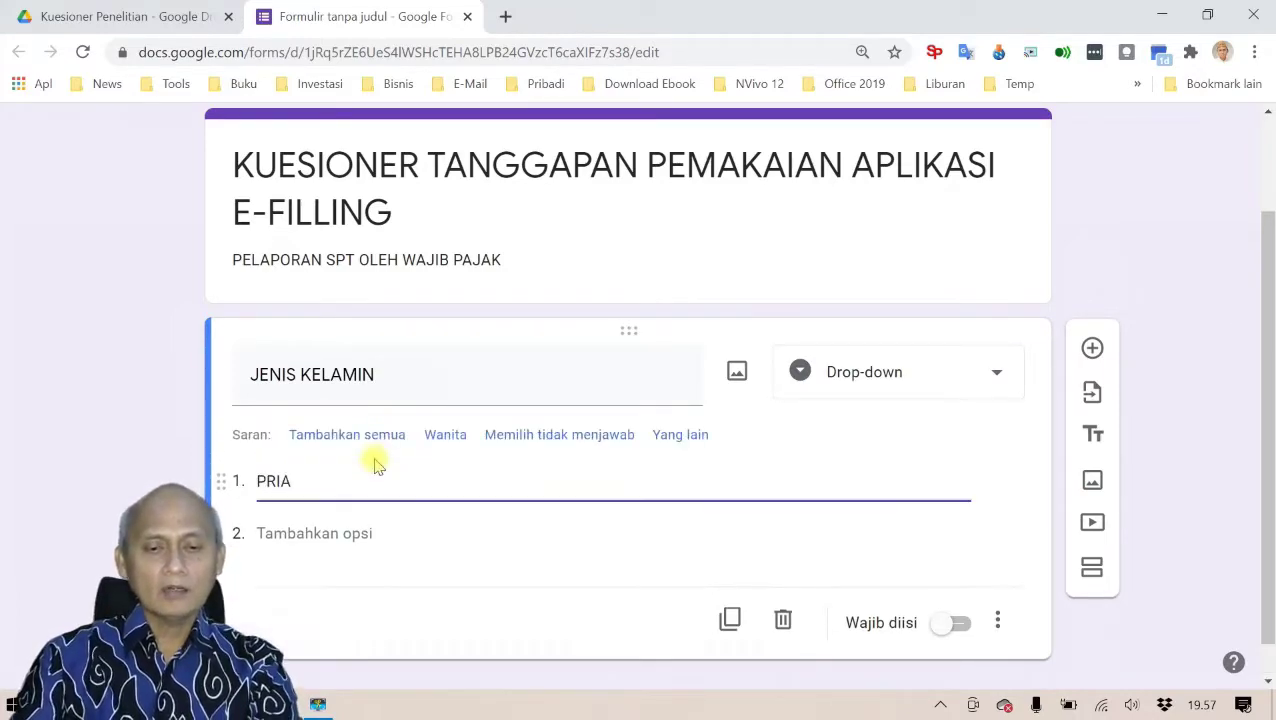
{"action": "left_click", "coordinate": [333, 531]}
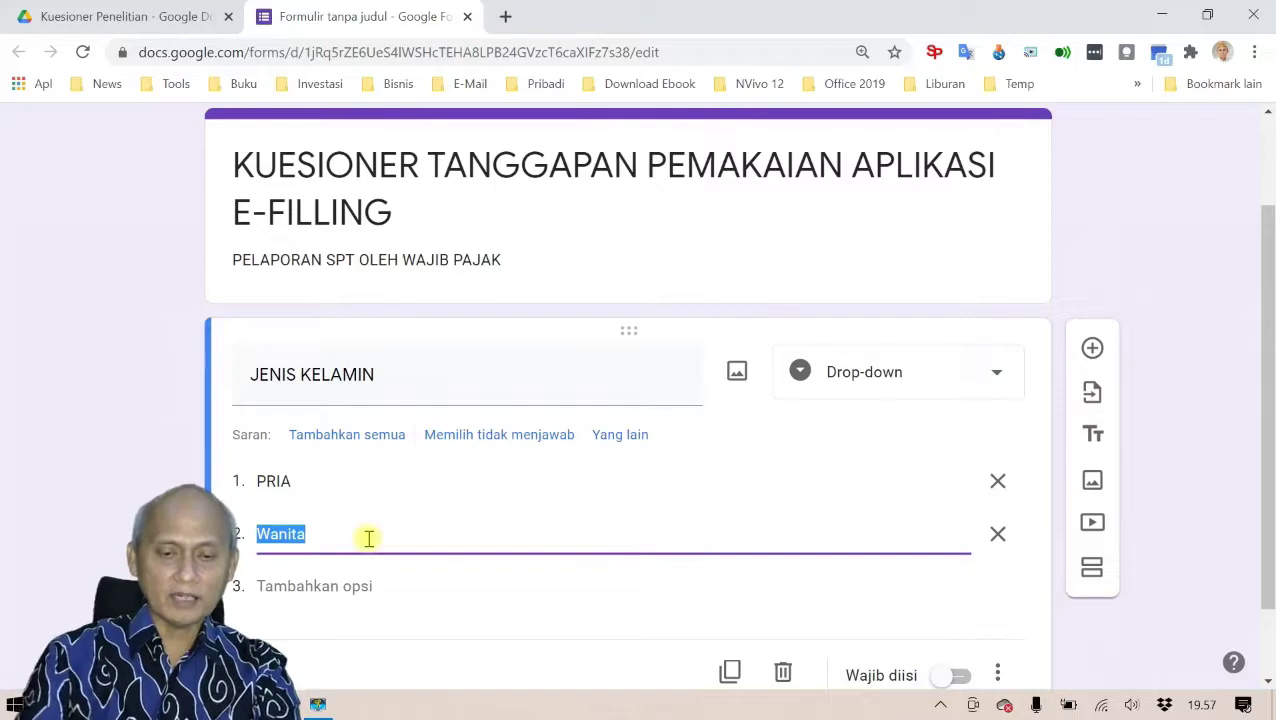
{"action": "type", "text": "WANITA"}
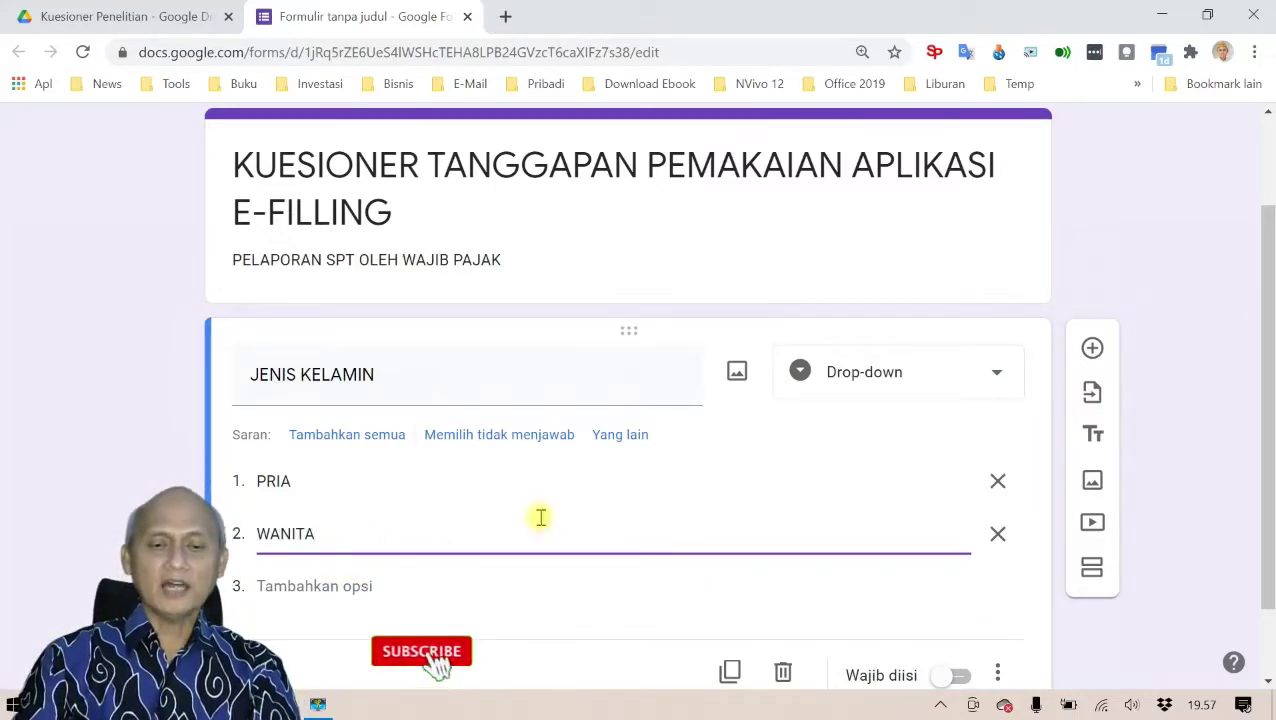
{"action": "scroll", "coordinate": [550, 510], "scroll_direction": "down", "scroll_amount": 1}
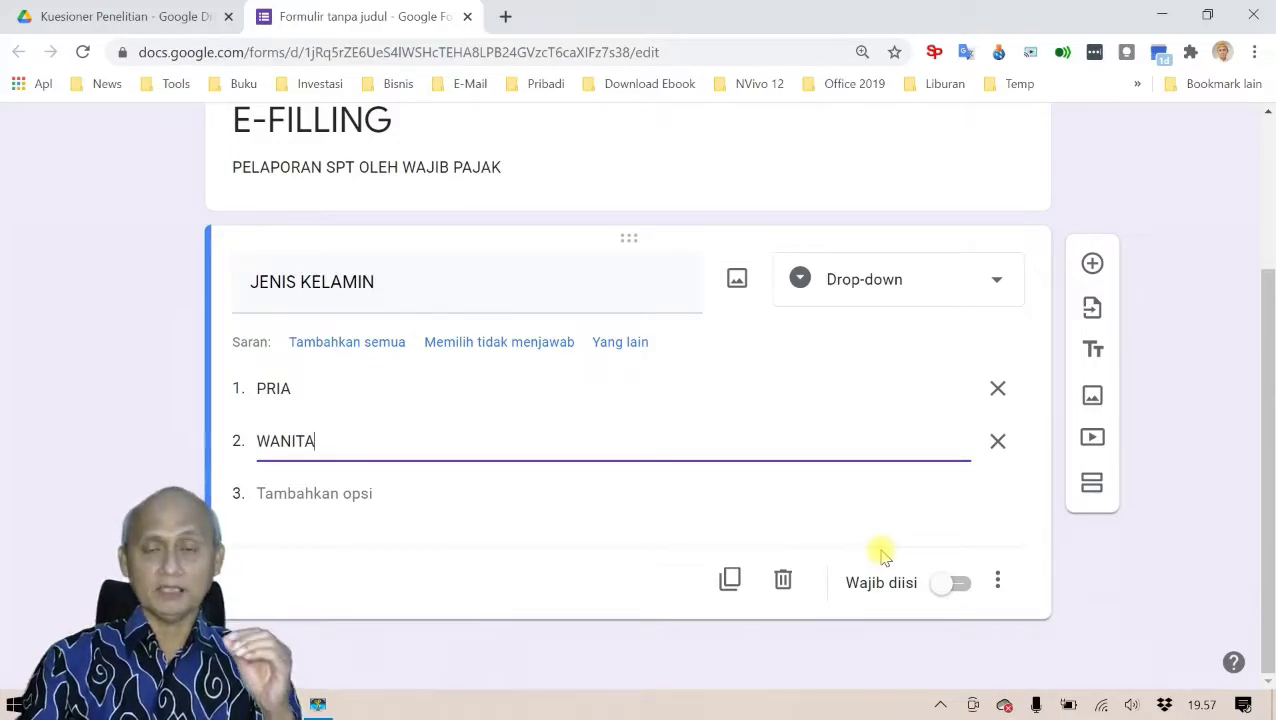
{"action": "left_click", "coordinate": [940, 588]}
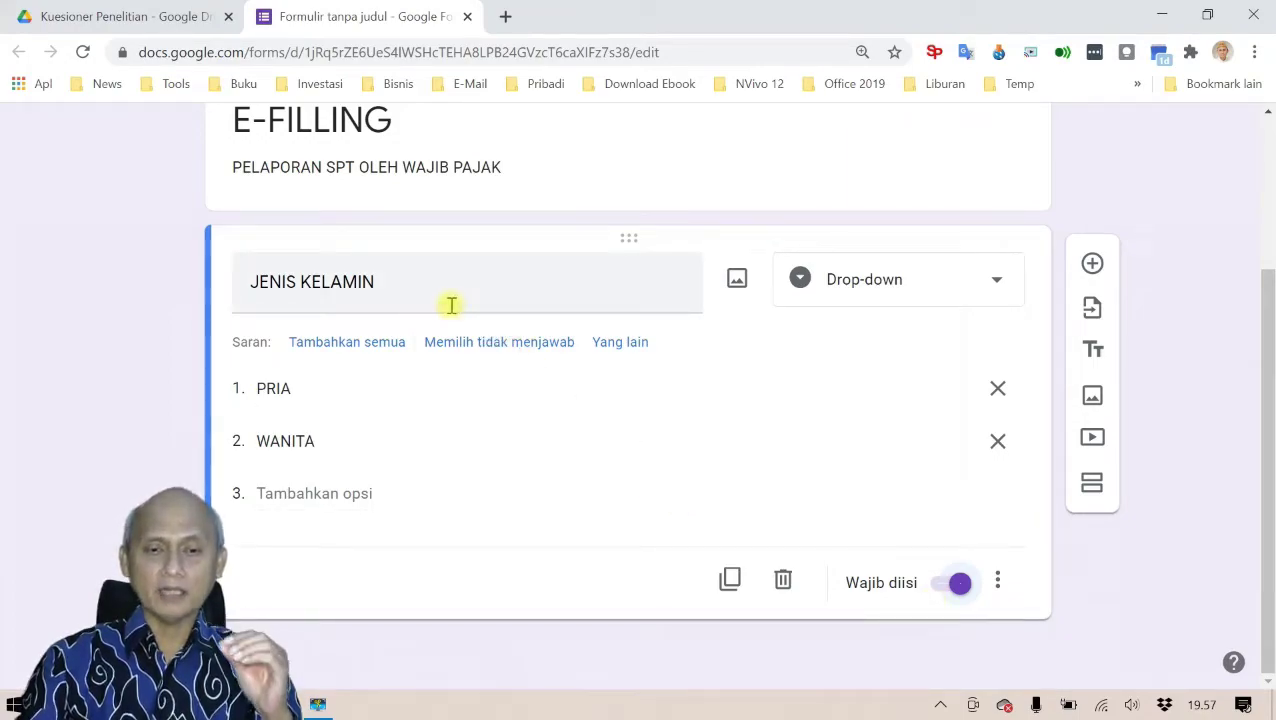
{"action": "scroll", "coordinate": [513, 415], "scroll_direction": "up", "scroll_amount": 1}
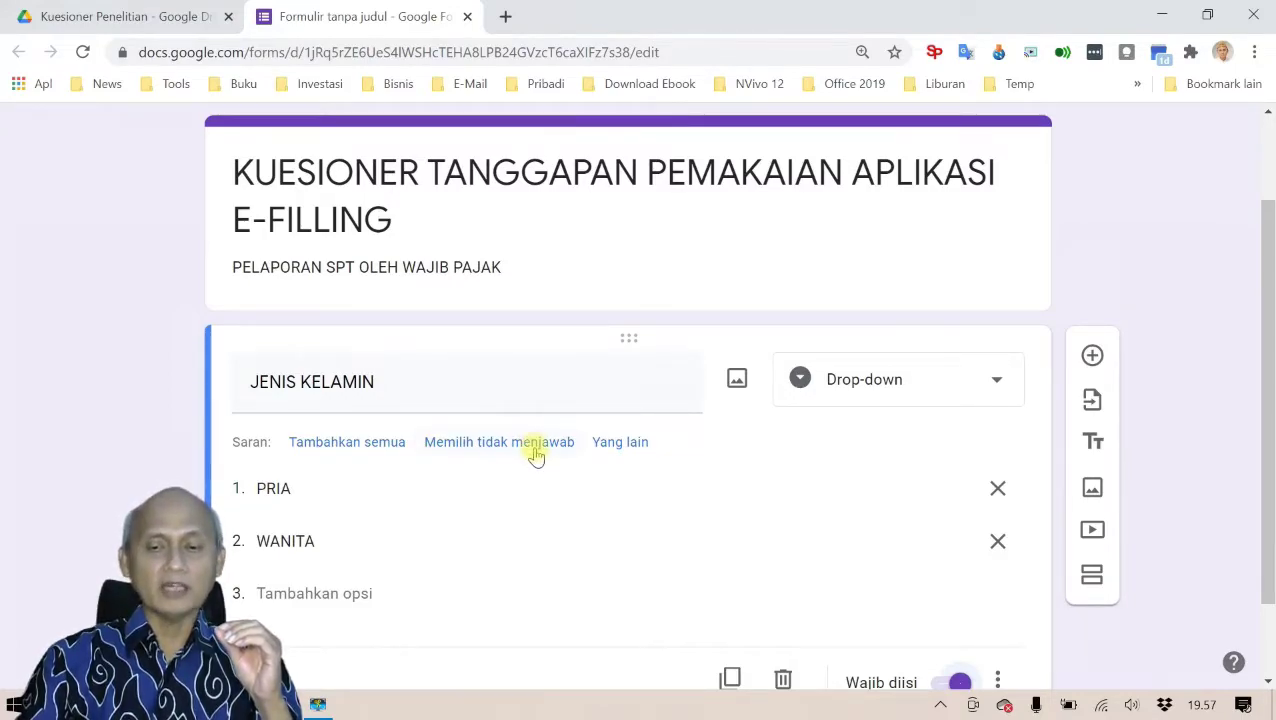
{"action": "scroll", "coordinate": [536, 455], "scroll_direction": "down", "scroll_amount": 1}
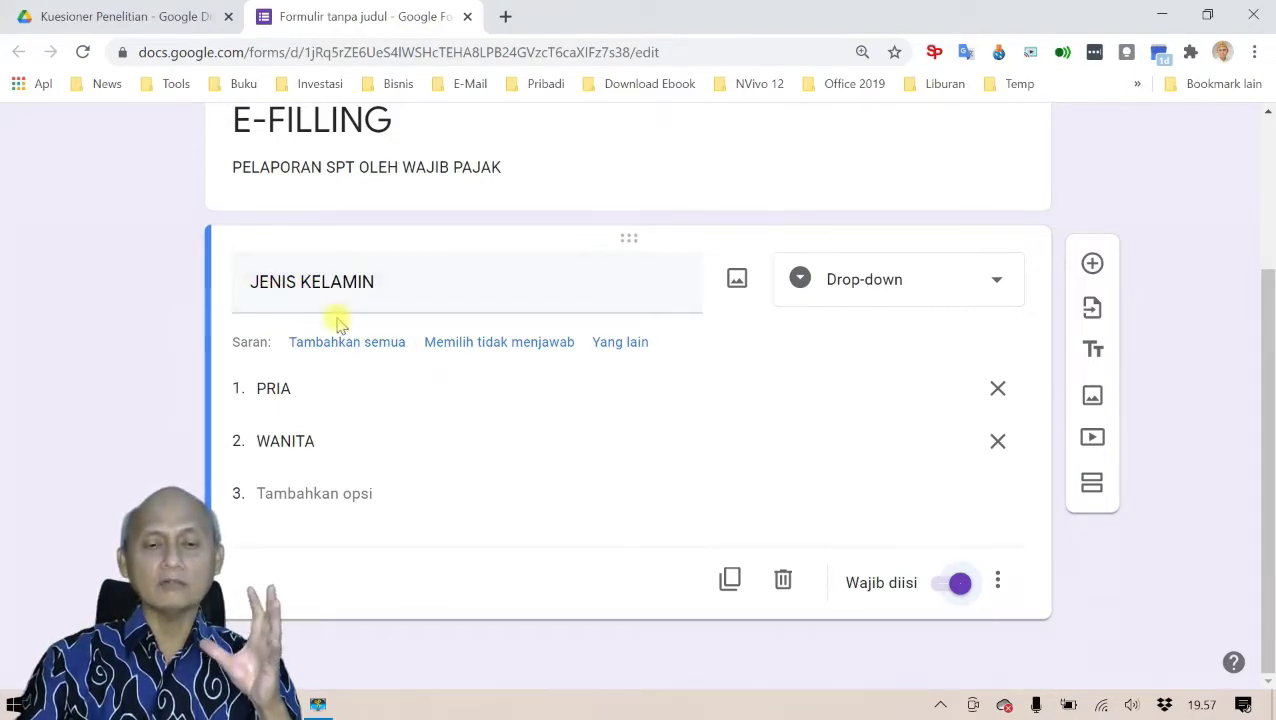
- Show the description field on the JENIS KELAMIN question and hide it again
{"action": "left_click", "coordinate": [999, 585]}
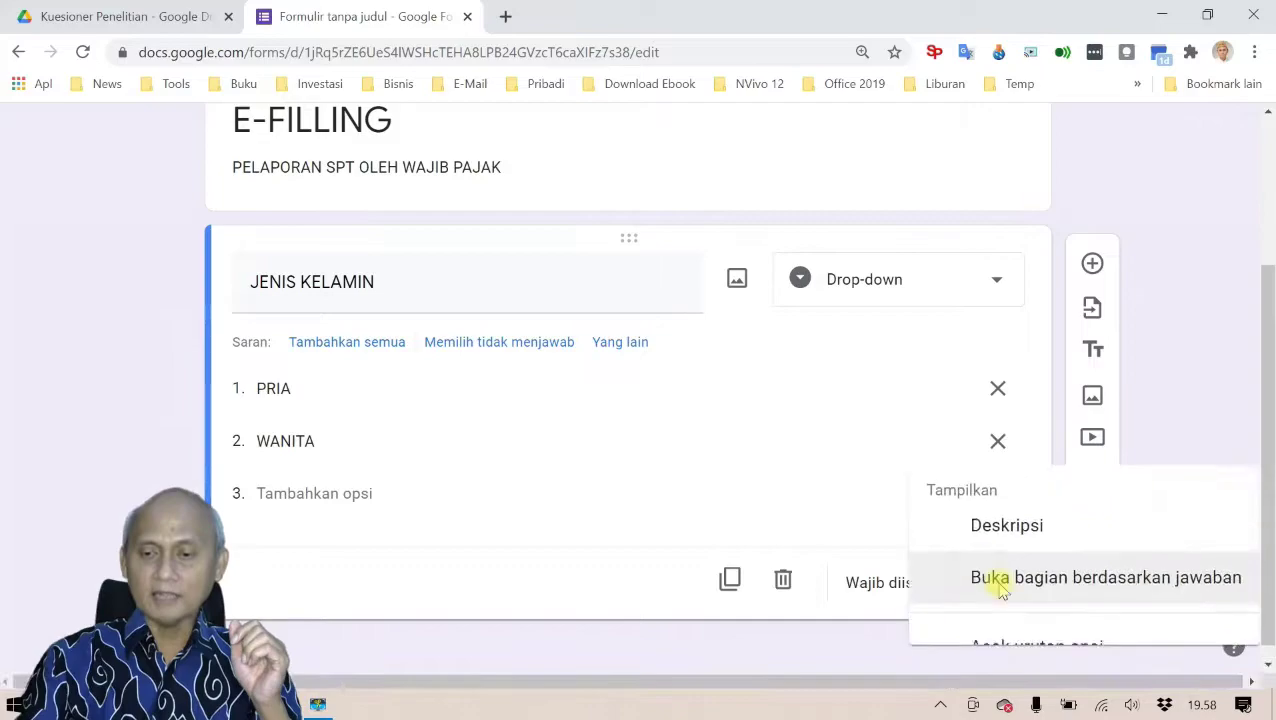
{"action": "left_click", "coordinate": [988, 500]}
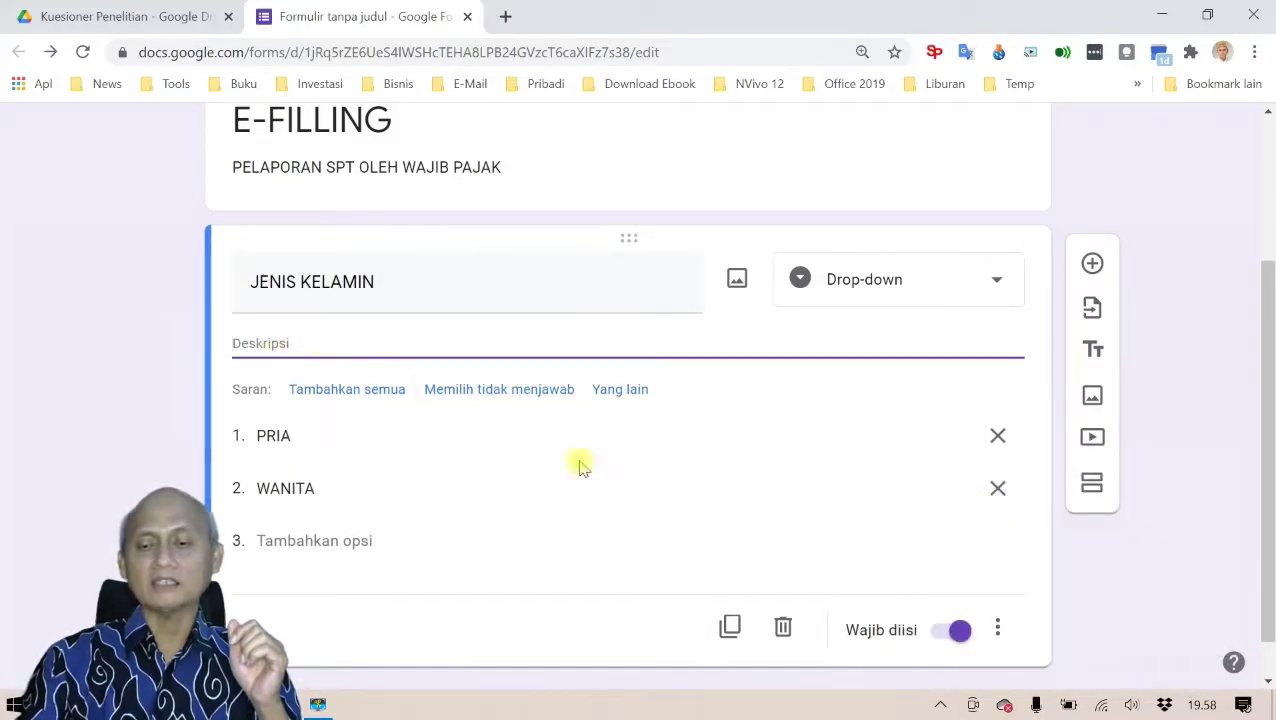
{"action": "left_click", "coordinate": [997, 630]}
{"action": "left_click", "coordinate": [962, 518]}
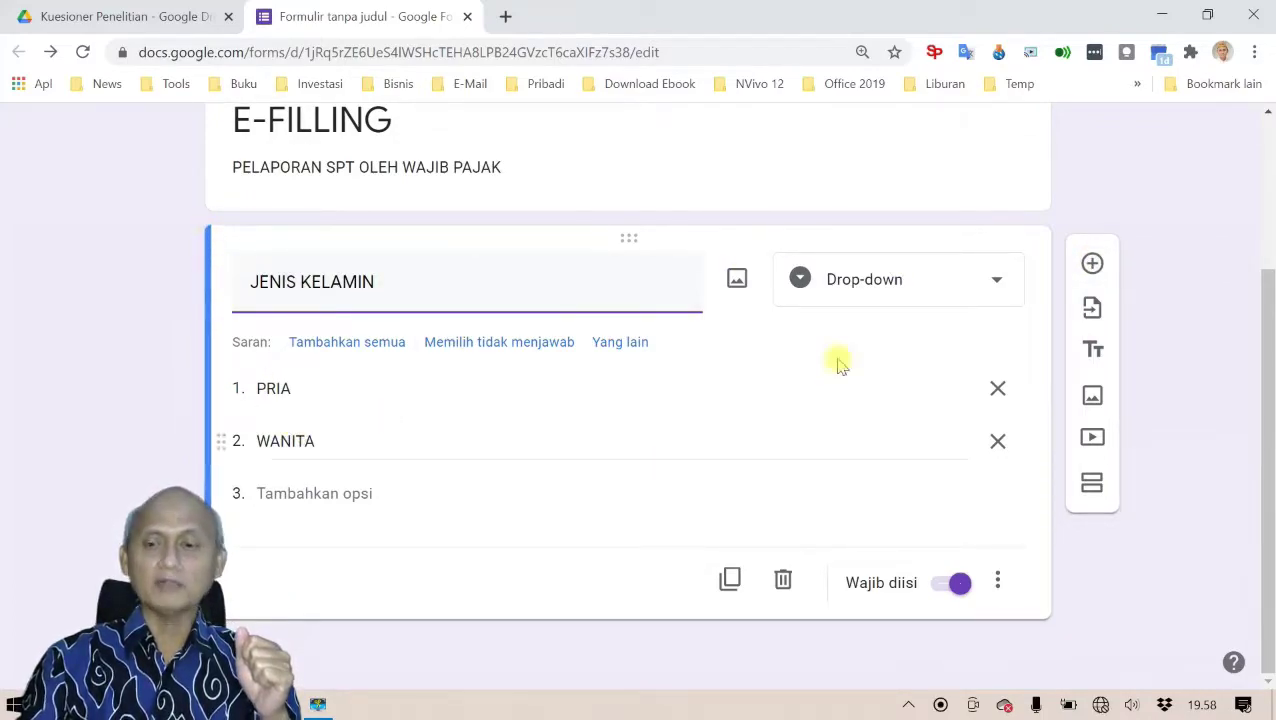
- Add a second question titled "USIA" with the short answer type (Jawaban singkat)
{"action": "left_click", "coordinate": [1092, 263]}
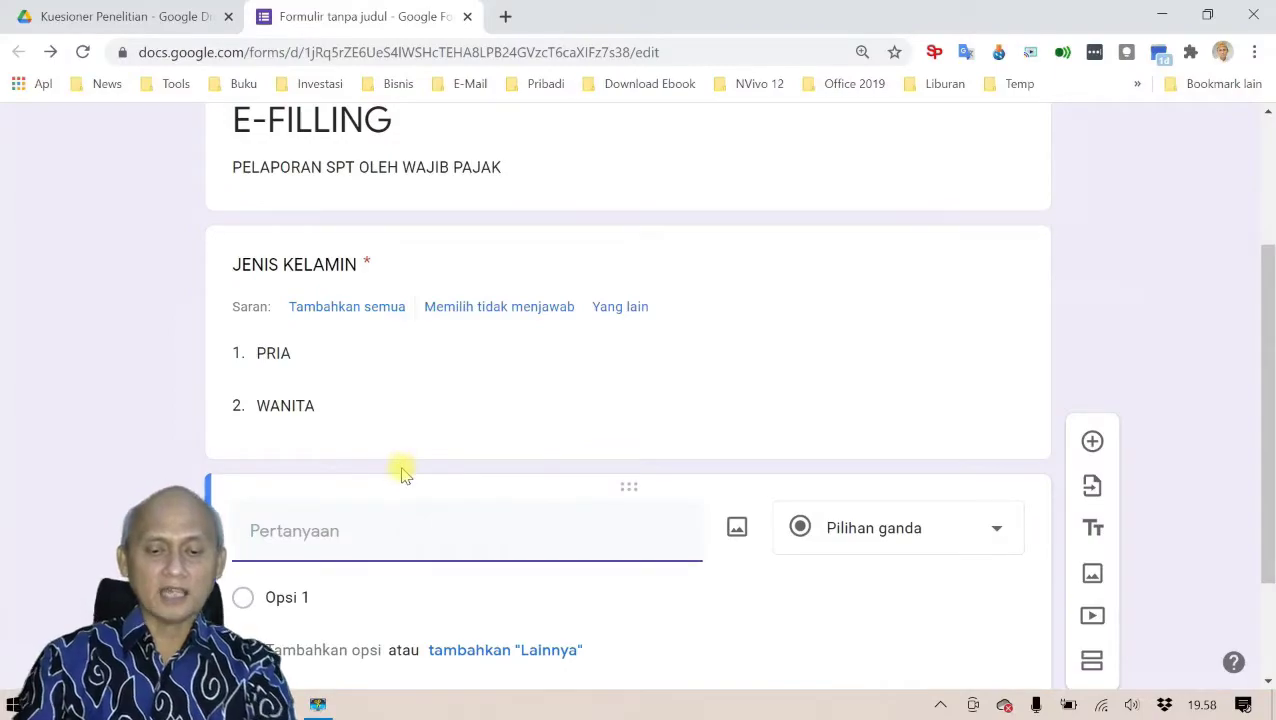
{"action": "type", "text": "USIA"}
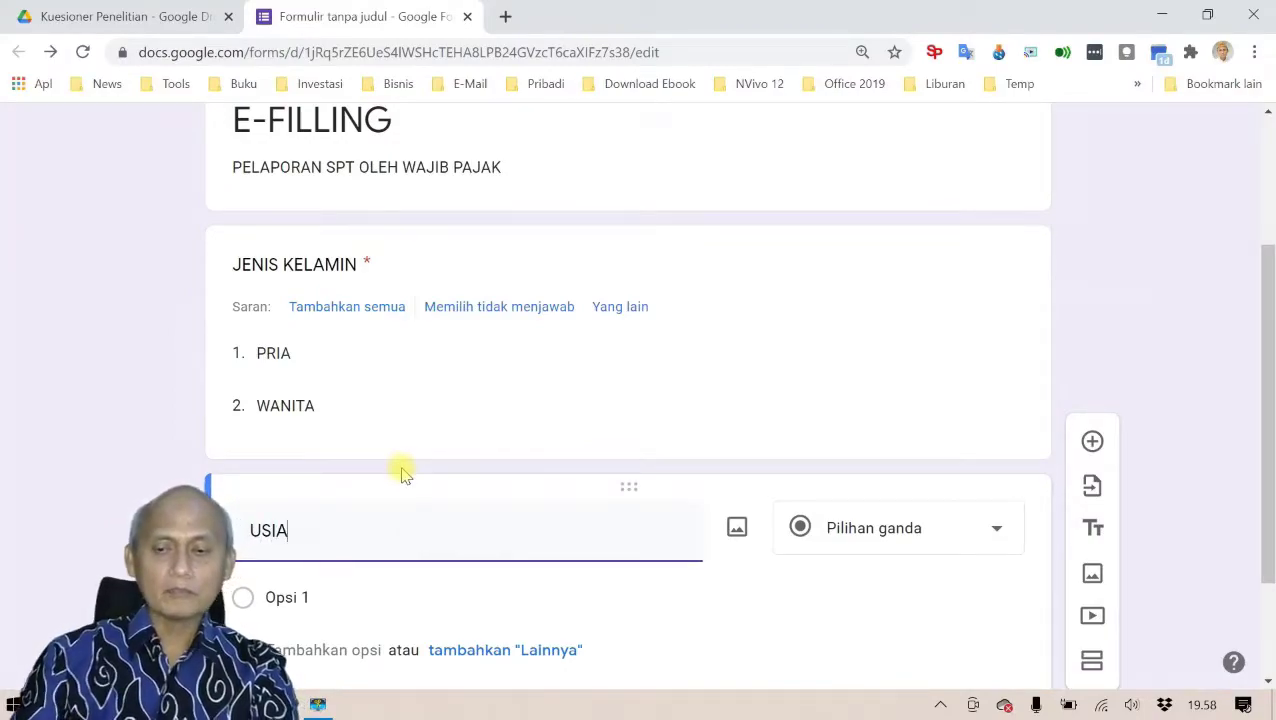
{"action": "left_click", "coordinate": [993, 535]}
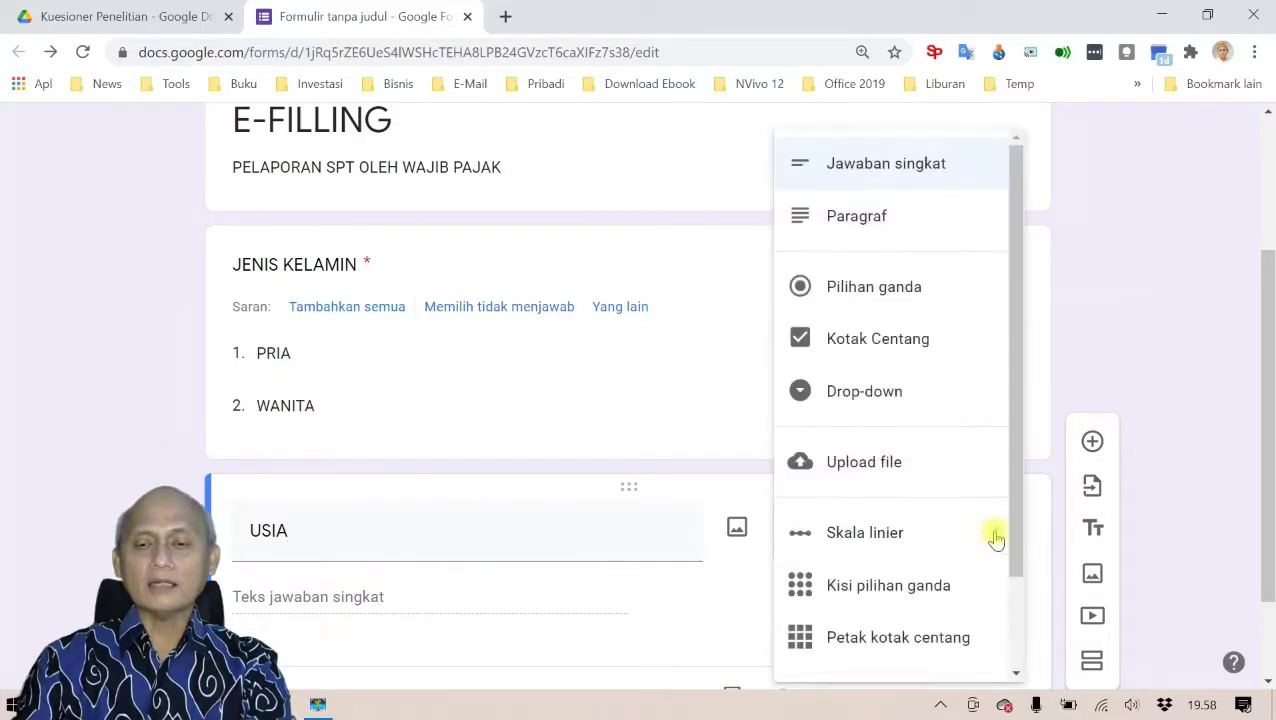
{"action": "left_click", "coordinate": [896, 163]}
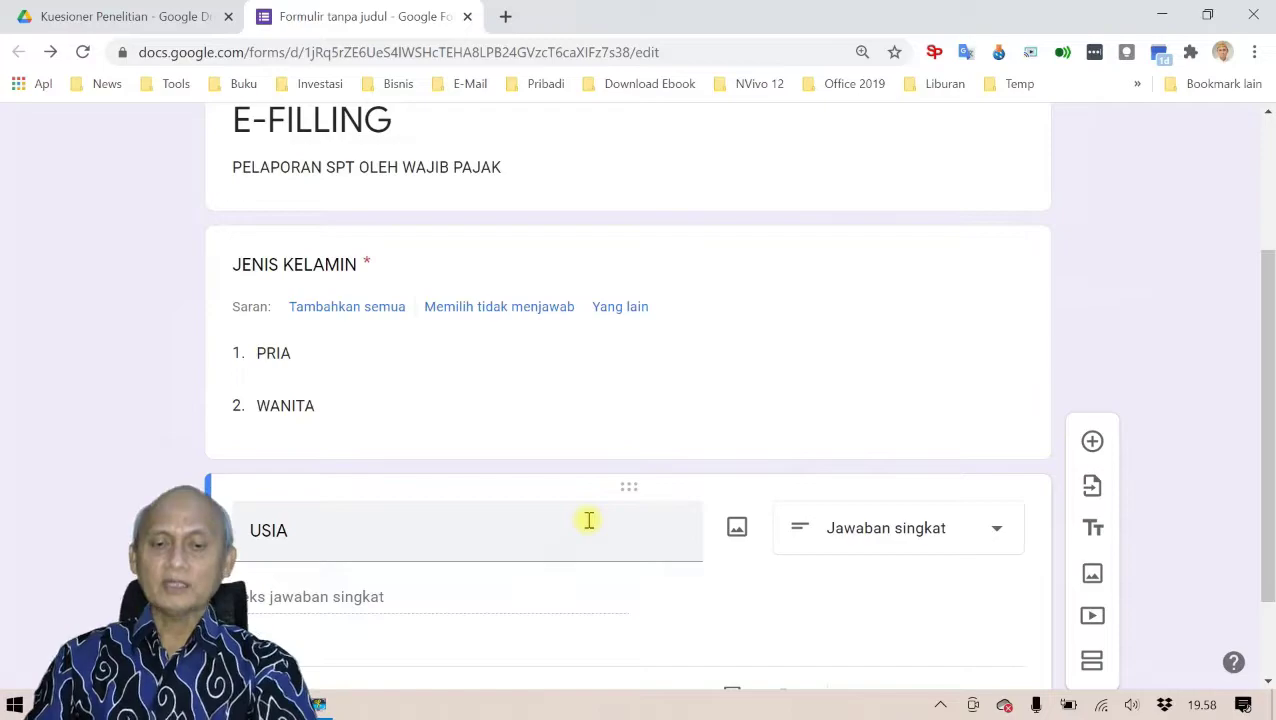
- Add the description "Usia Anda berapa tahun?" to the USIA question and make the question required
{"action": "scroll", "coordinate": [630, 555], "scroll_direction": "down", "scroll_amount": 1}
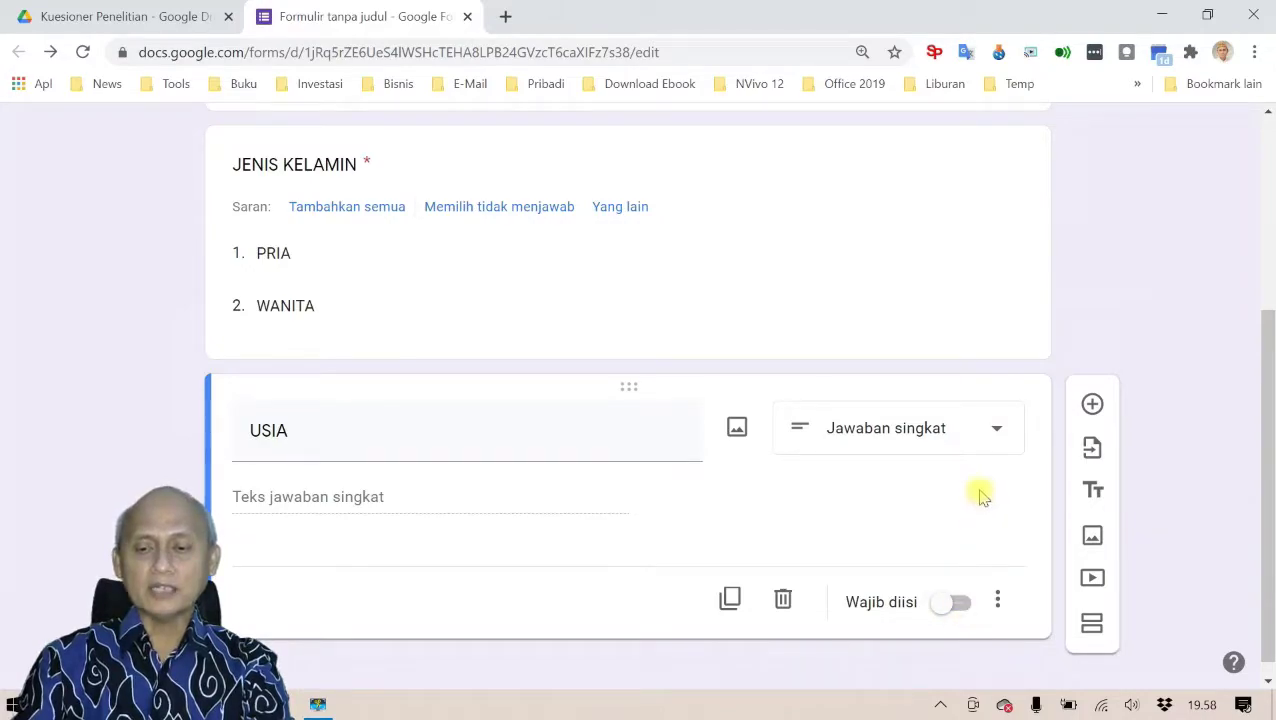
{"action": "left_click", "coordinate": [995, 604]}
{"action": "left_click", "coordinate": [1040, 593]}
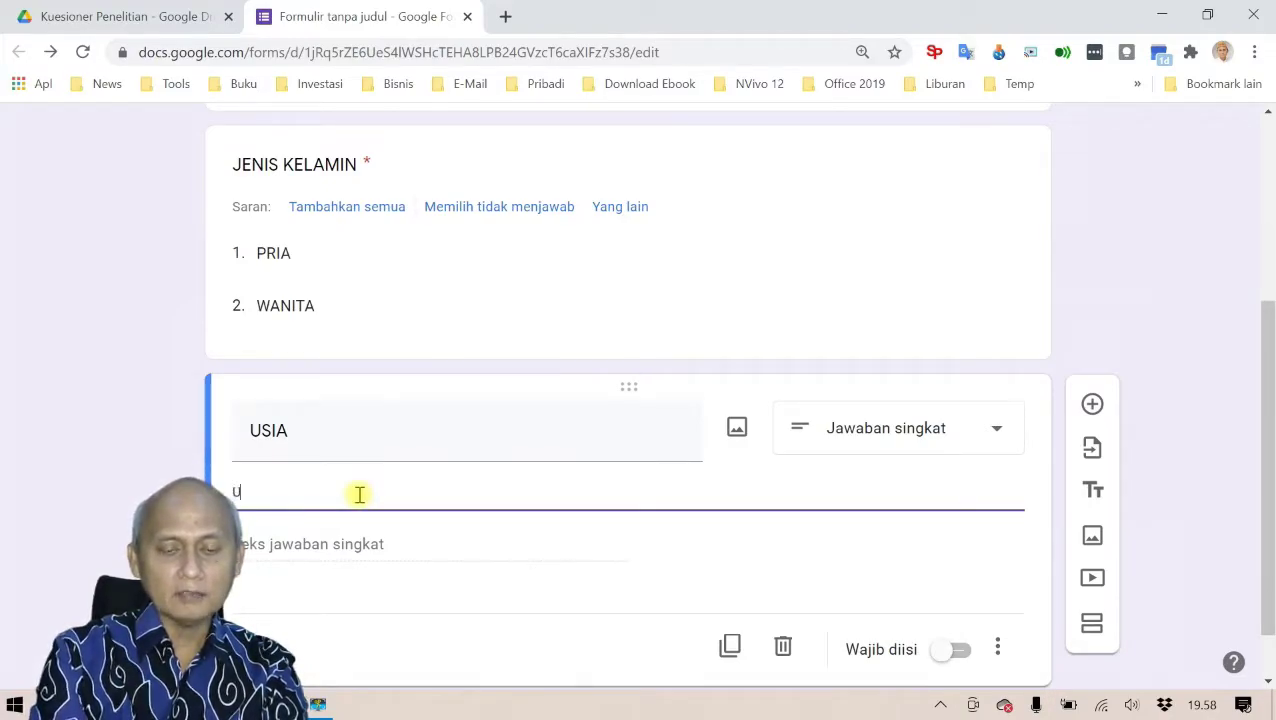
{"action": "type", "text": "bedrapa"}
{"action": "key", "text": "BackSpace"}
{"action": "key", "text": "BackSpace"}
{"action": "key", "text": "BackSpace"}
{"action": "key", "text": "BackSpace"}
{"action": "key", "text": "BackSpace"}
{"action": "type", "text": "rapa tahun?"}
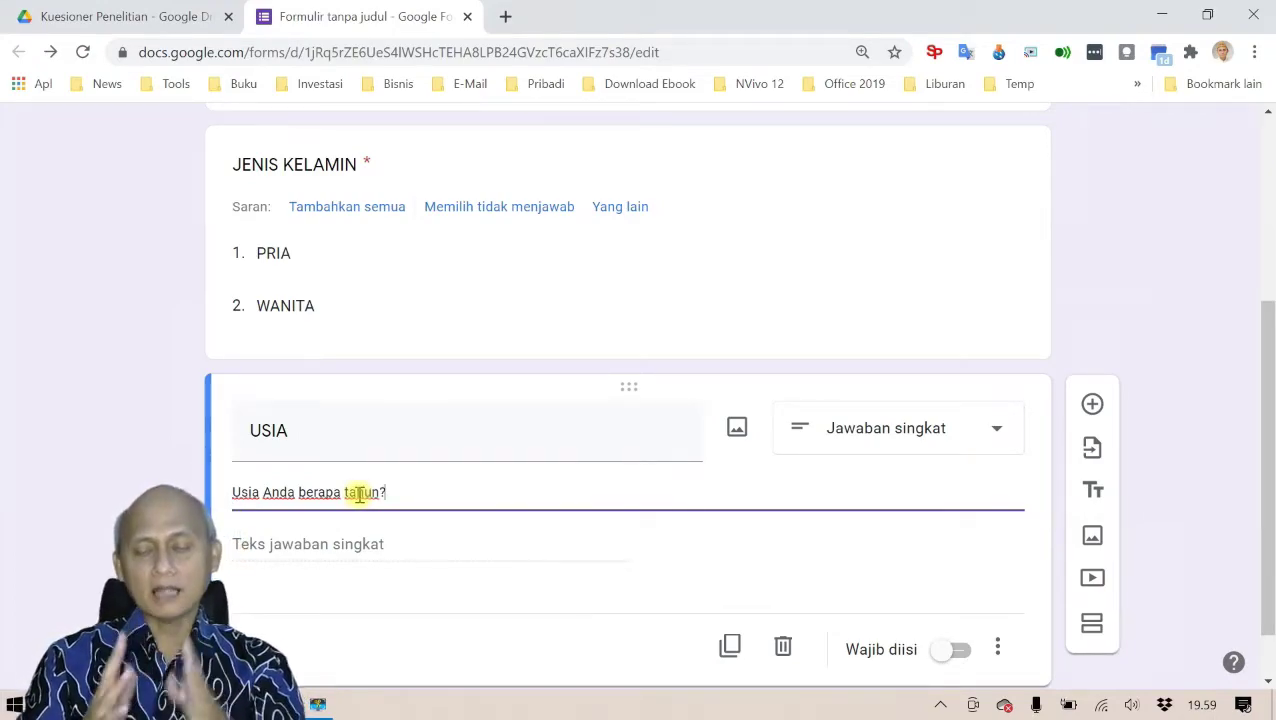
{"action": "left_click", "coordinate": [945, 652]}
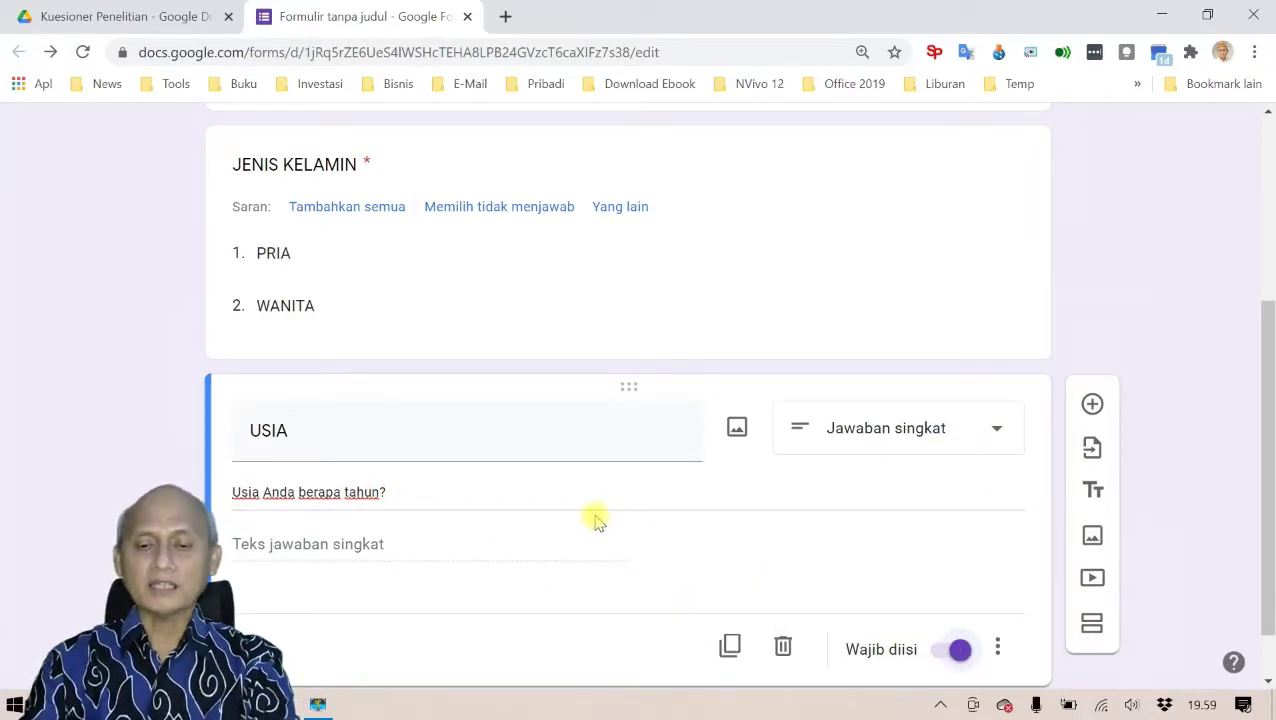
- Preview the form and fill in test answers, choosing PRIA for JENIS KELAMIN and entering 35 for USIA
{"action": "scroll", "coordinate": [594, 521], "scroll_direction": "up", "scroll_amount": 5}
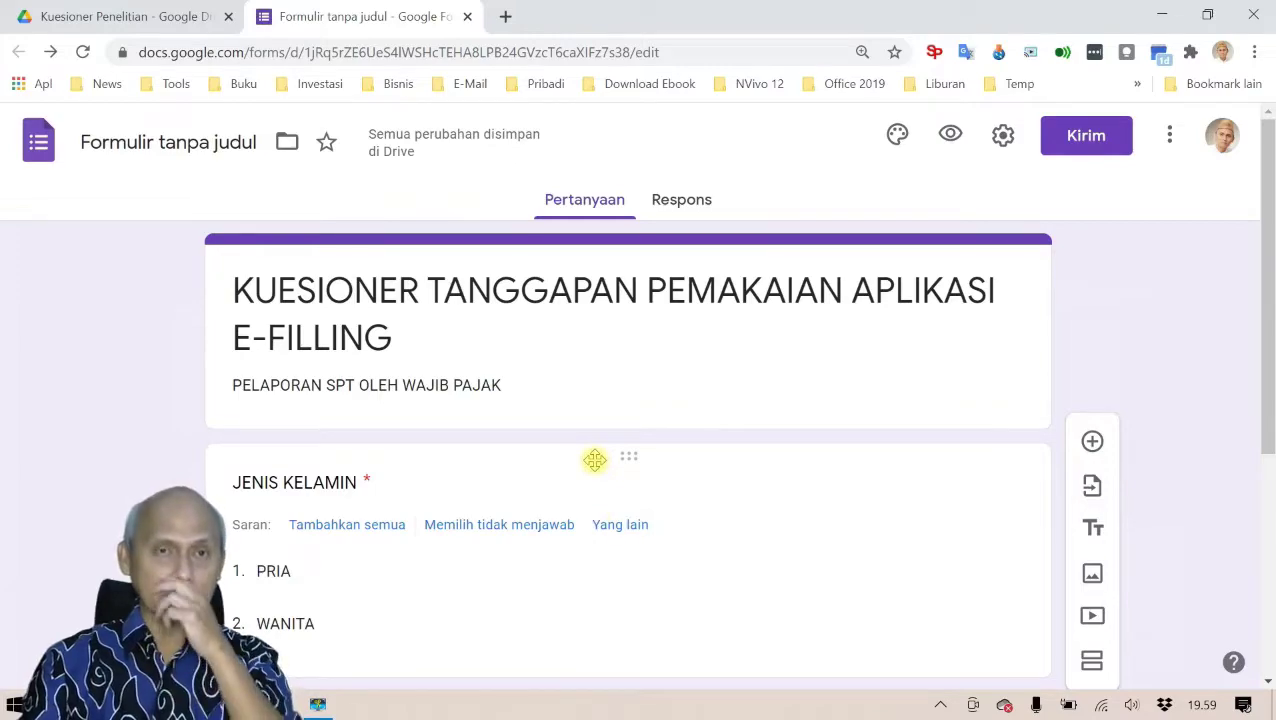
{"action": "left_click", "coordinate": [949, 138]}
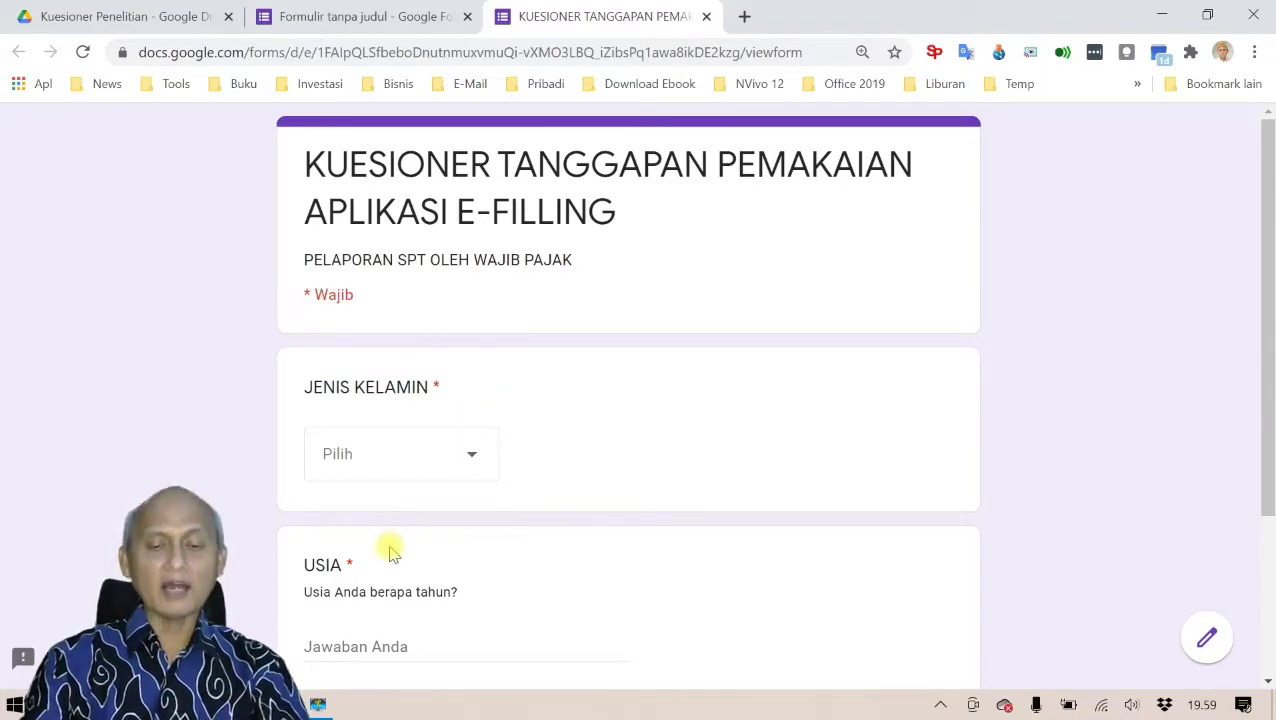
{"action": "scroll", "coordinate": [570, 475], "scroll_direction": "down", "scroll_amount": 1}
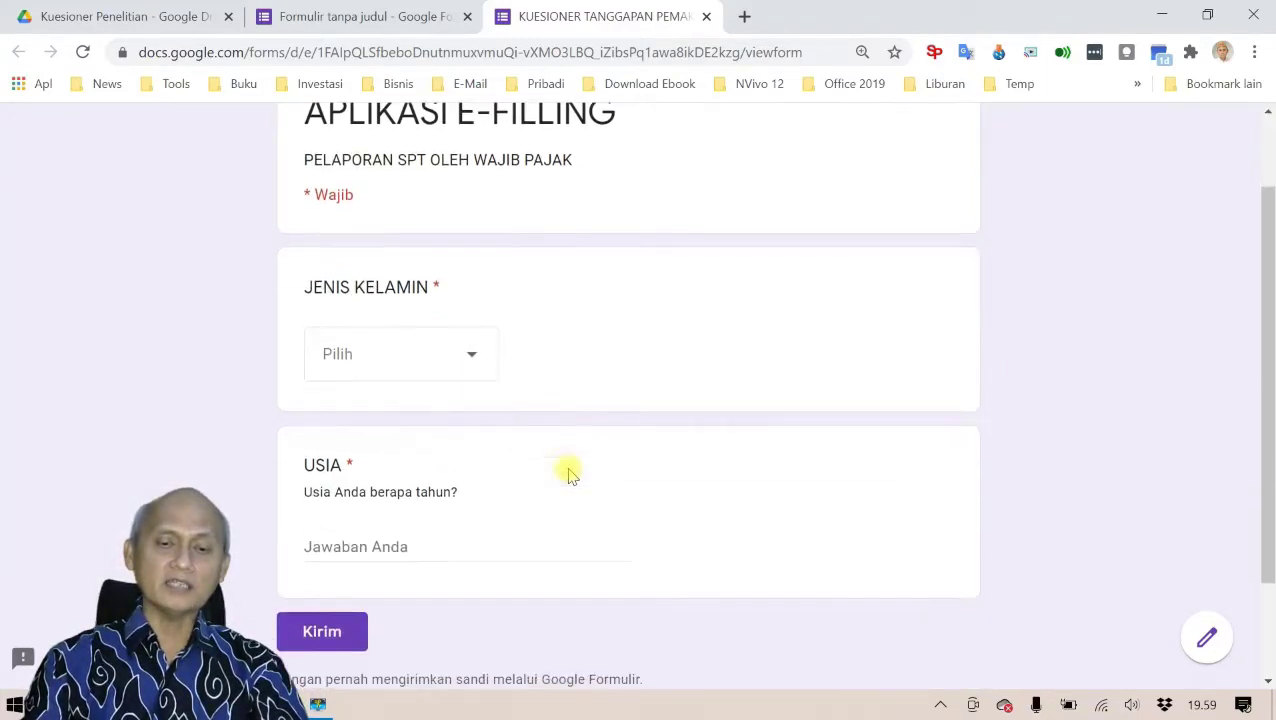
{"action": "left_click", "coordinate": [471, 366]}
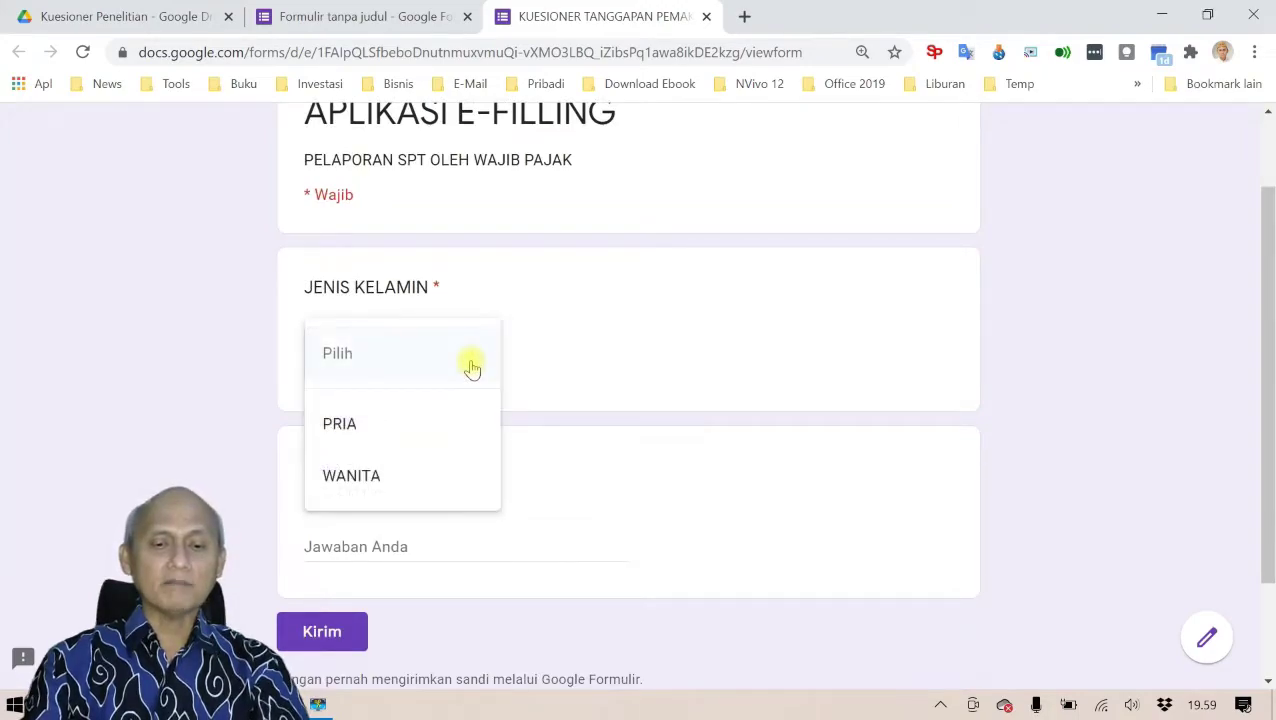
{"action": "left_click", "coordinate": [391, 423]}
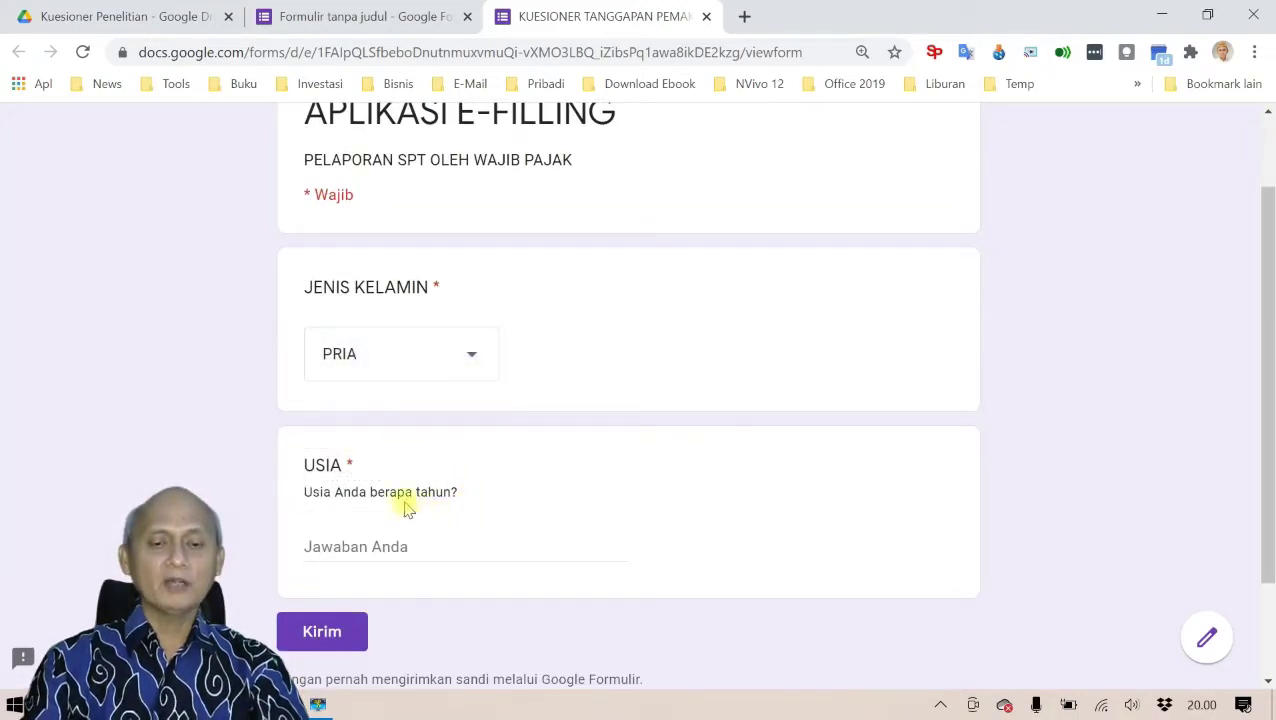
{"action": "left_click", "coordinate": [424, 546]}
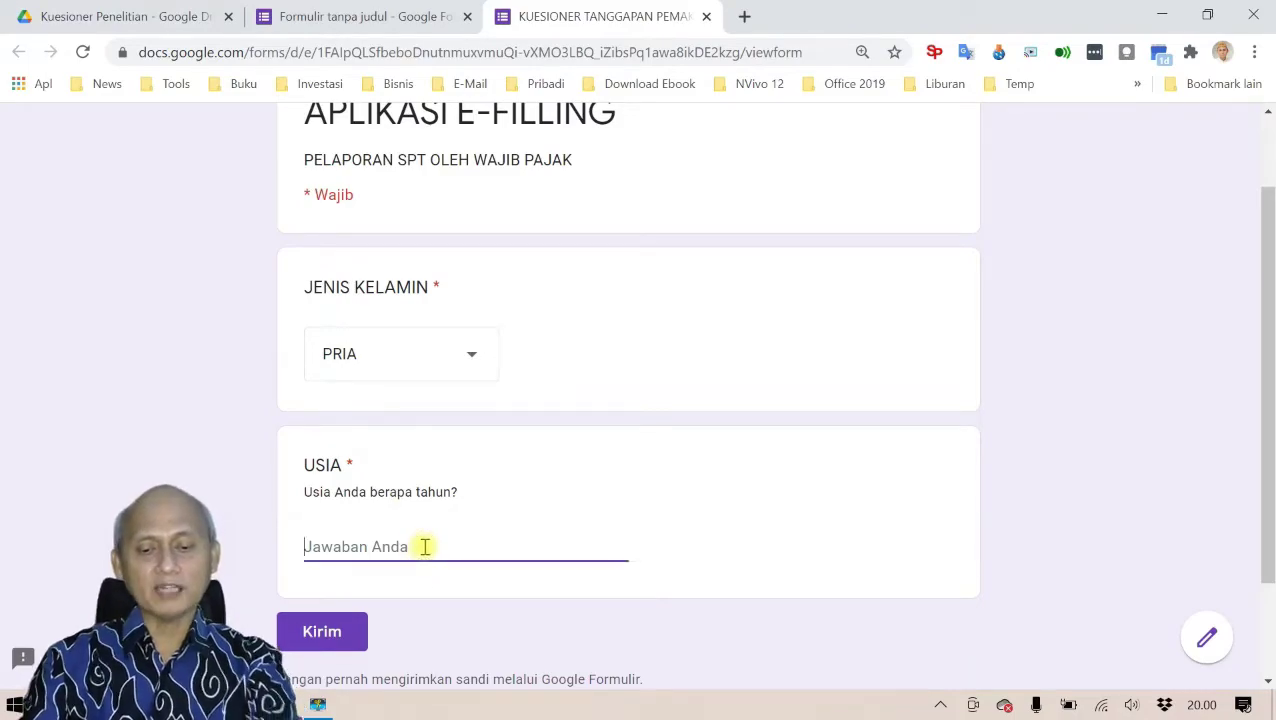
{"action": "type", "text": "6"}
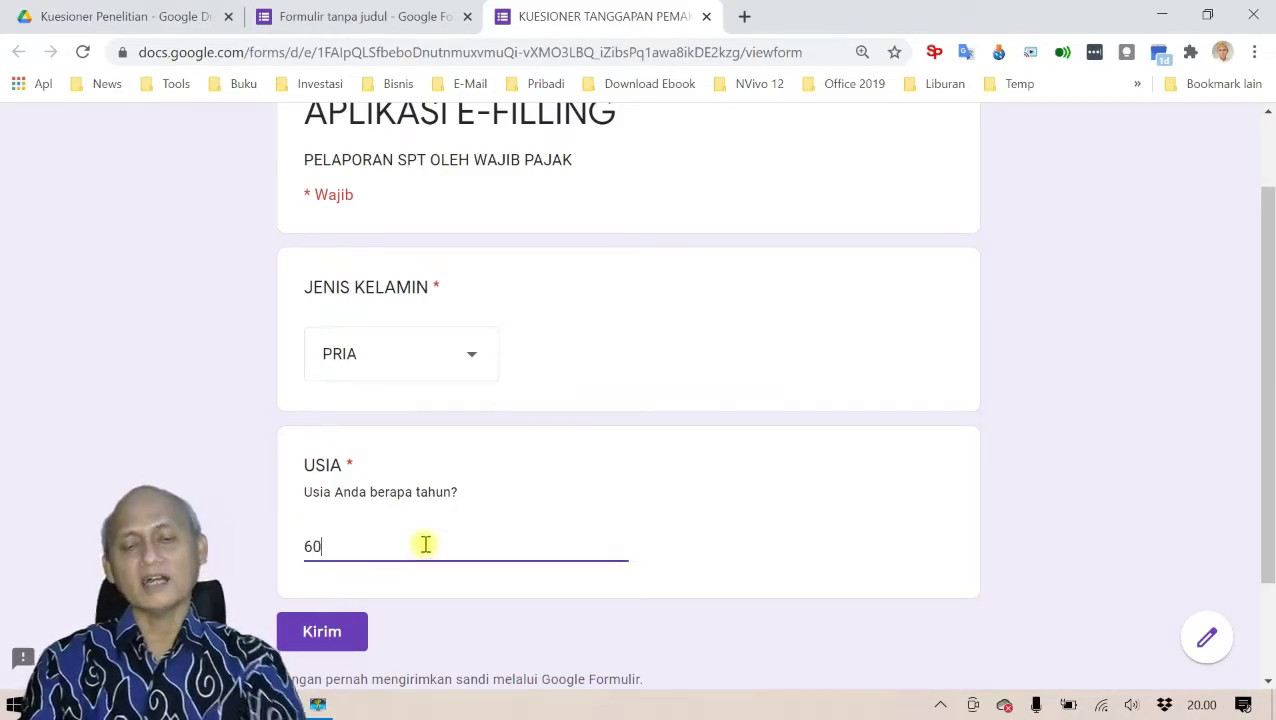
{"action": "type", "text": "0"}
{"action": "key", "text": "BackSpace"}
{"action": "key", "text": "BackSpace"}
{"action": "type", "text": "35"}
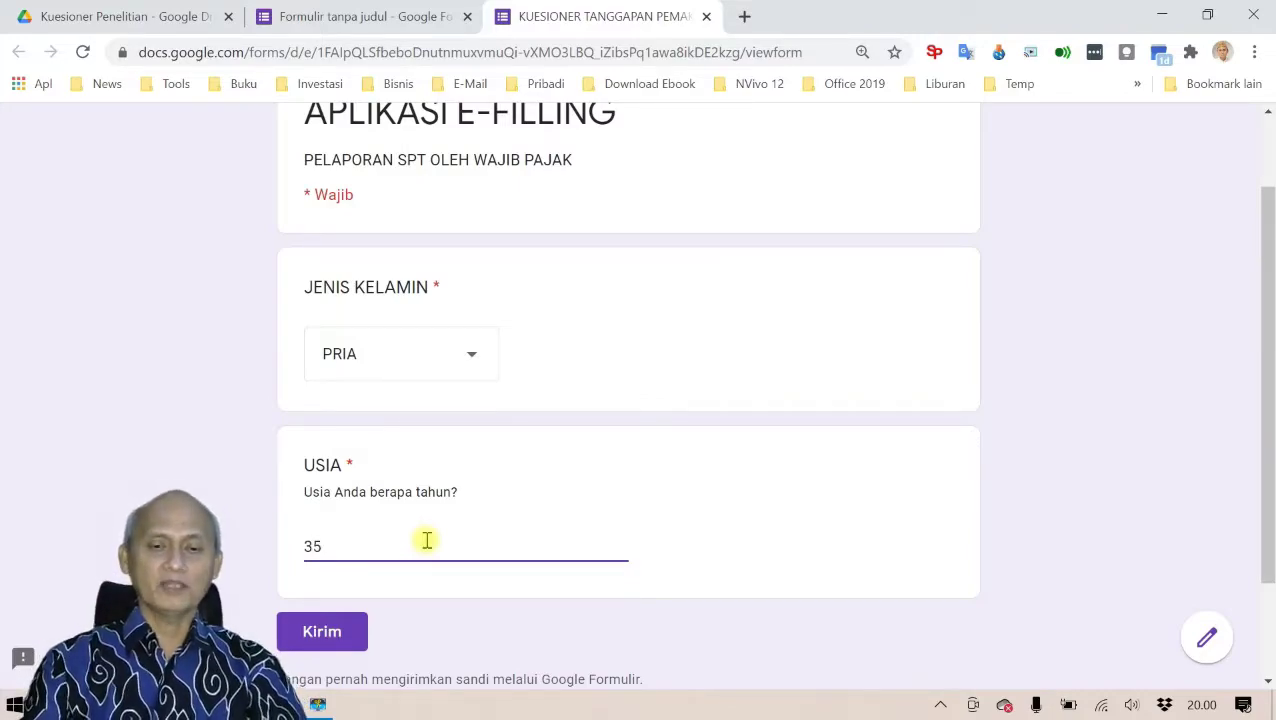
- Review the filled-in preview and close it, discarding the test answers
{"action": "scroll", "coordinate": [477, 517], "scroll_direction": "up", "scroll_amount": 1}
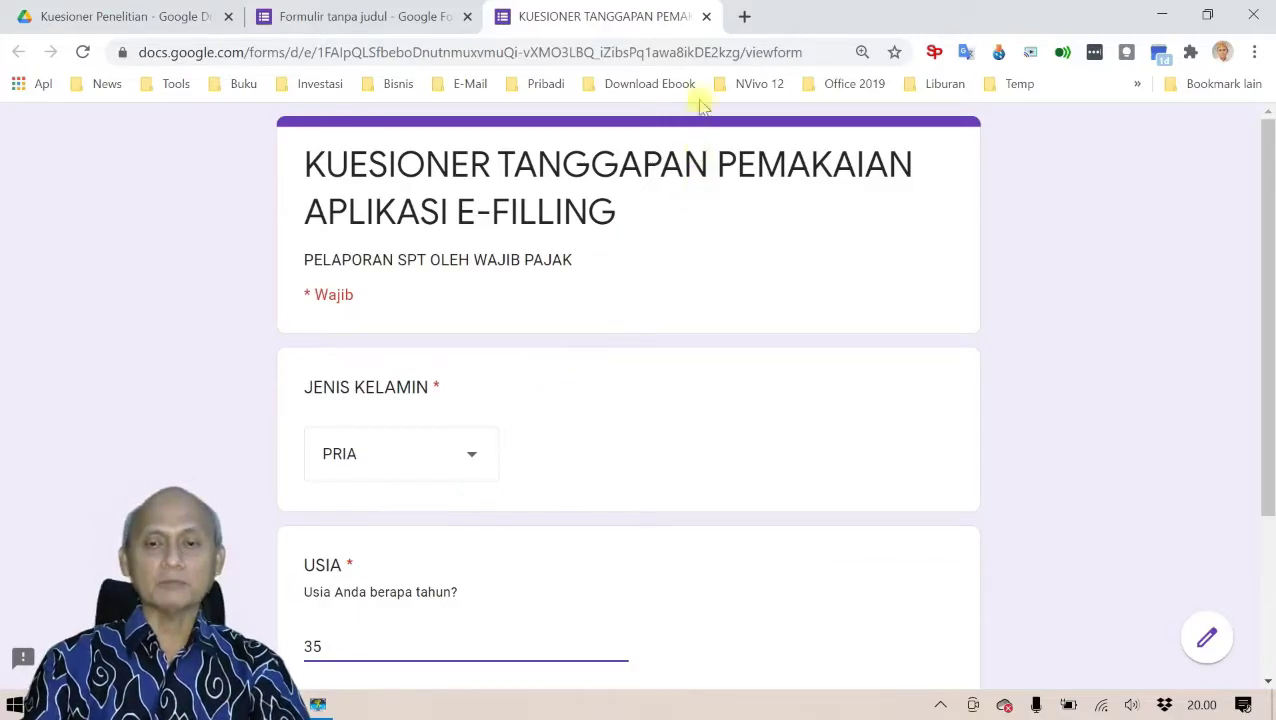
{"action": "scroll", "coordinate": [580, 395], "scroll_direction": "down", "scroll_amount": 3}
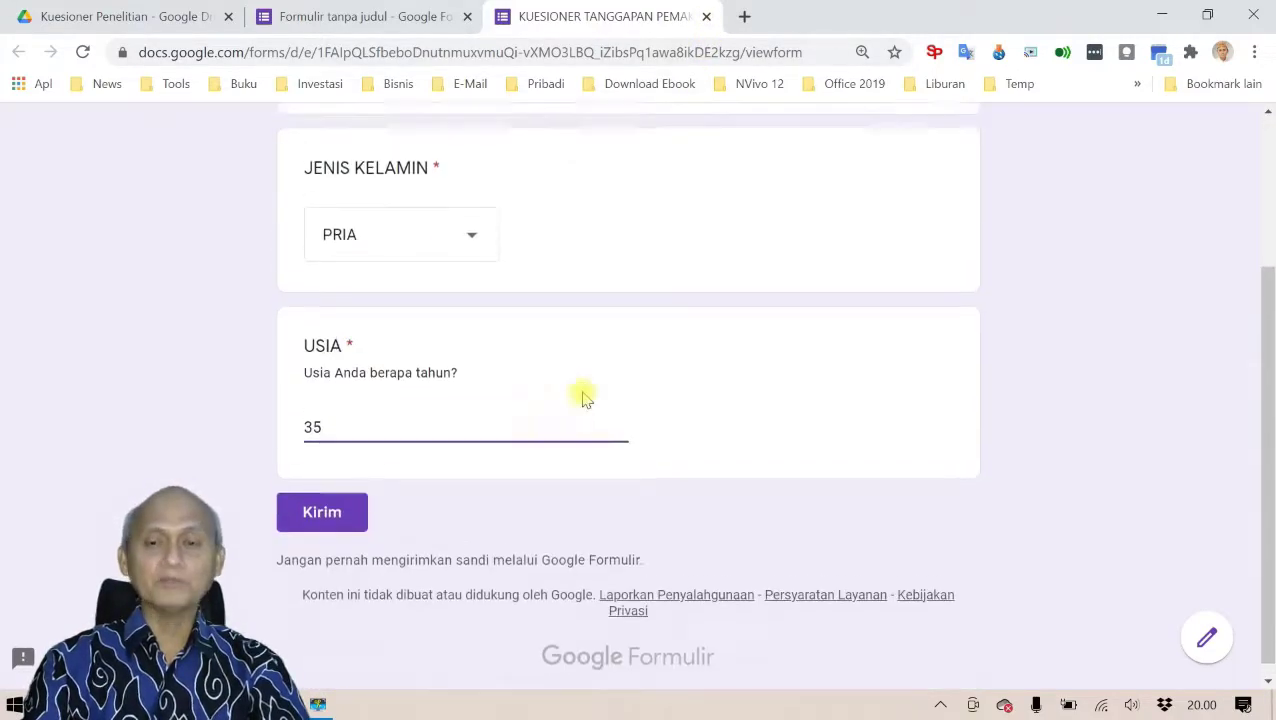
{"action": "scroll", "coordinate": [585, 397], "scroll_direction": "up", "scroll_amount": 2}
{"action": "left_click", "coordinate": [706, 16]}
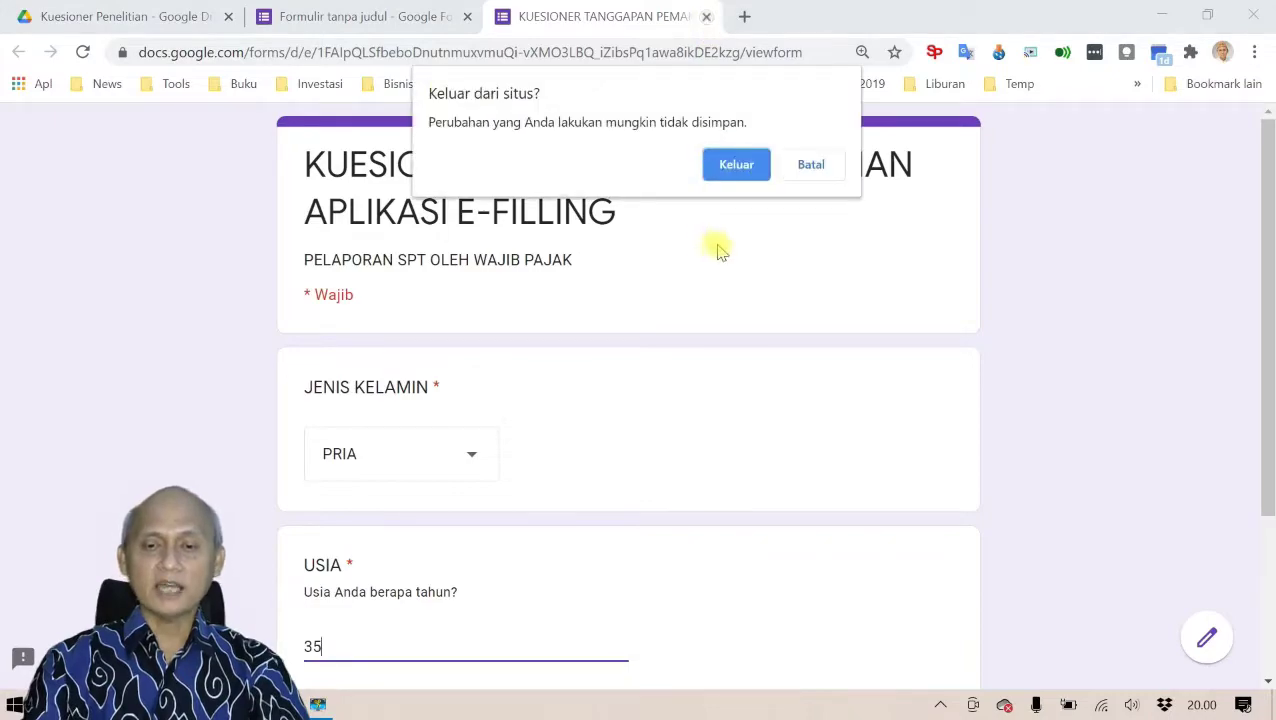
{"action": "left_click", "coordinate": [735, 163]}
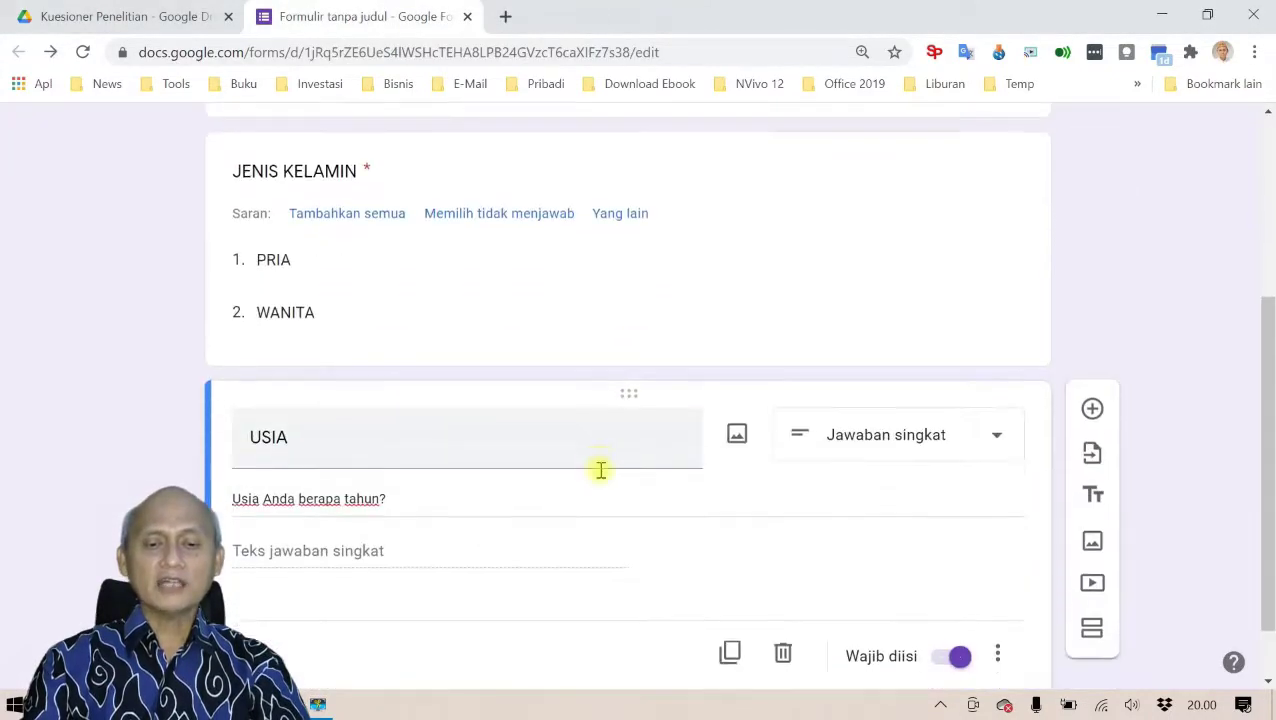
- Add a third question titled "TINGKAT PENDIDIKAN", copying the title from the Form Kuesioner document in Word
{"action": "key", "text": "alt+Tab"}
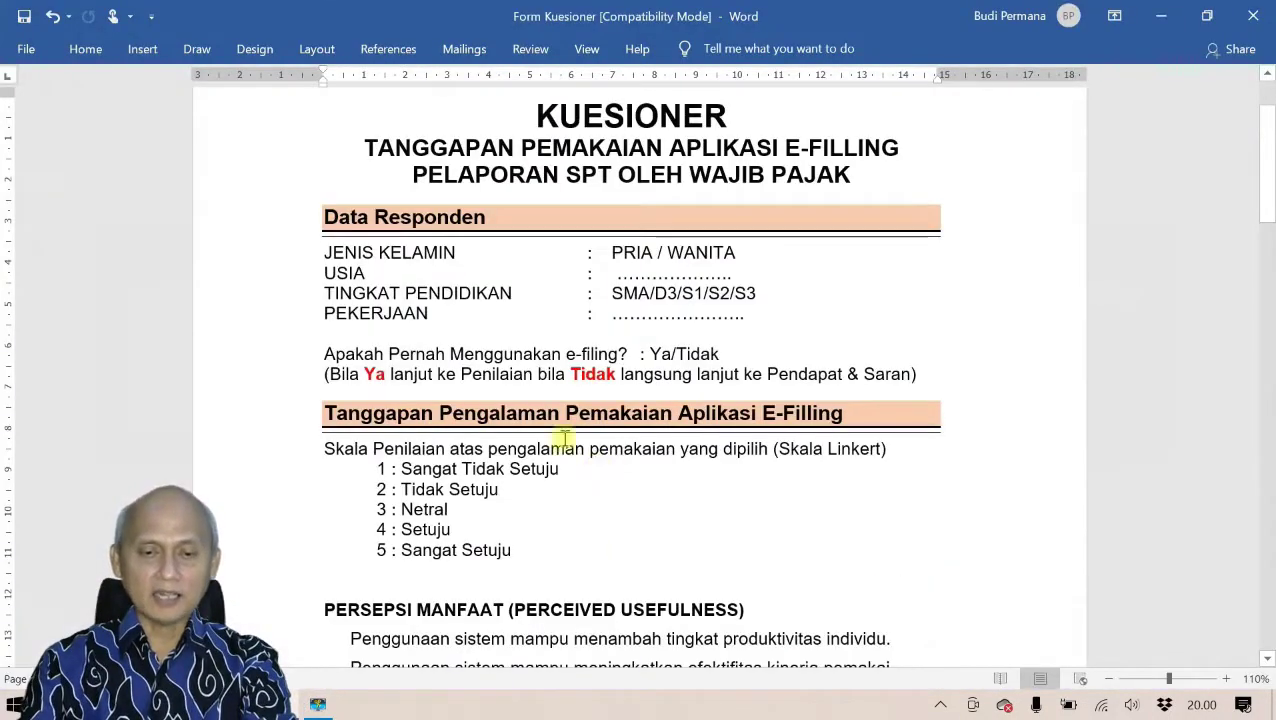
{"action": "key", "text": "alt+Tab"}
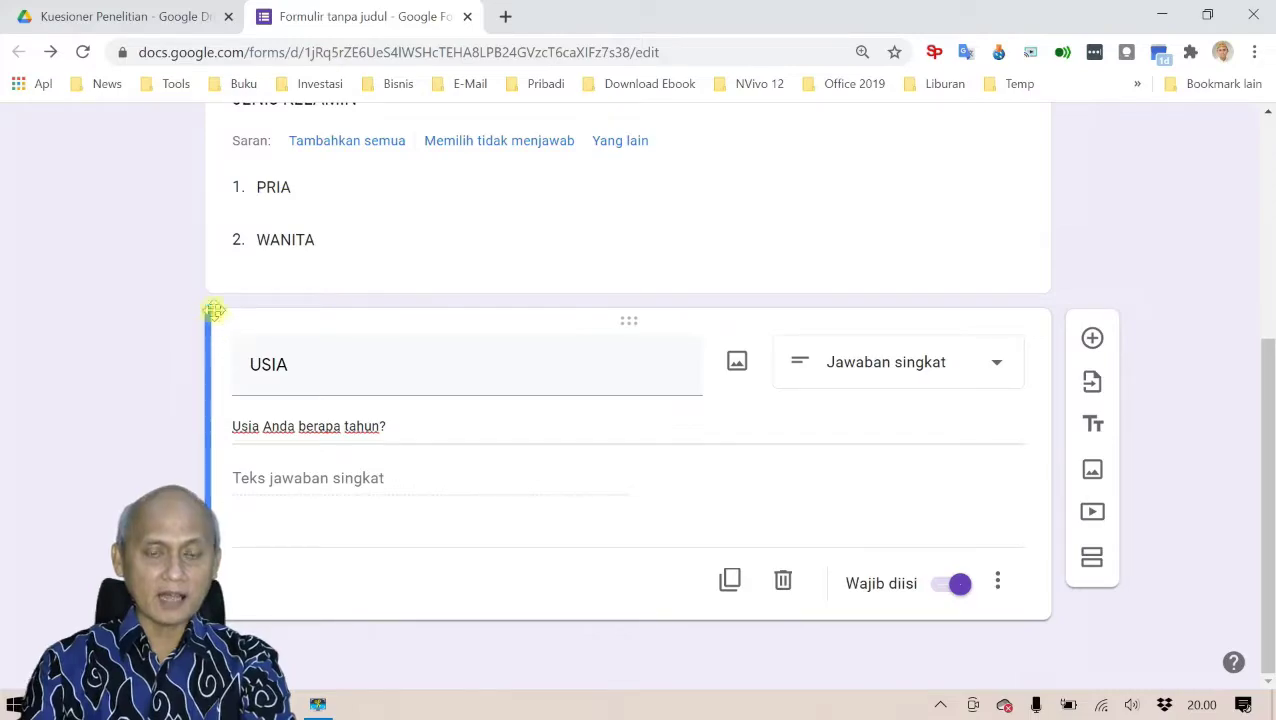
{"action": "left_click", "coordinate": [1092, 338]}
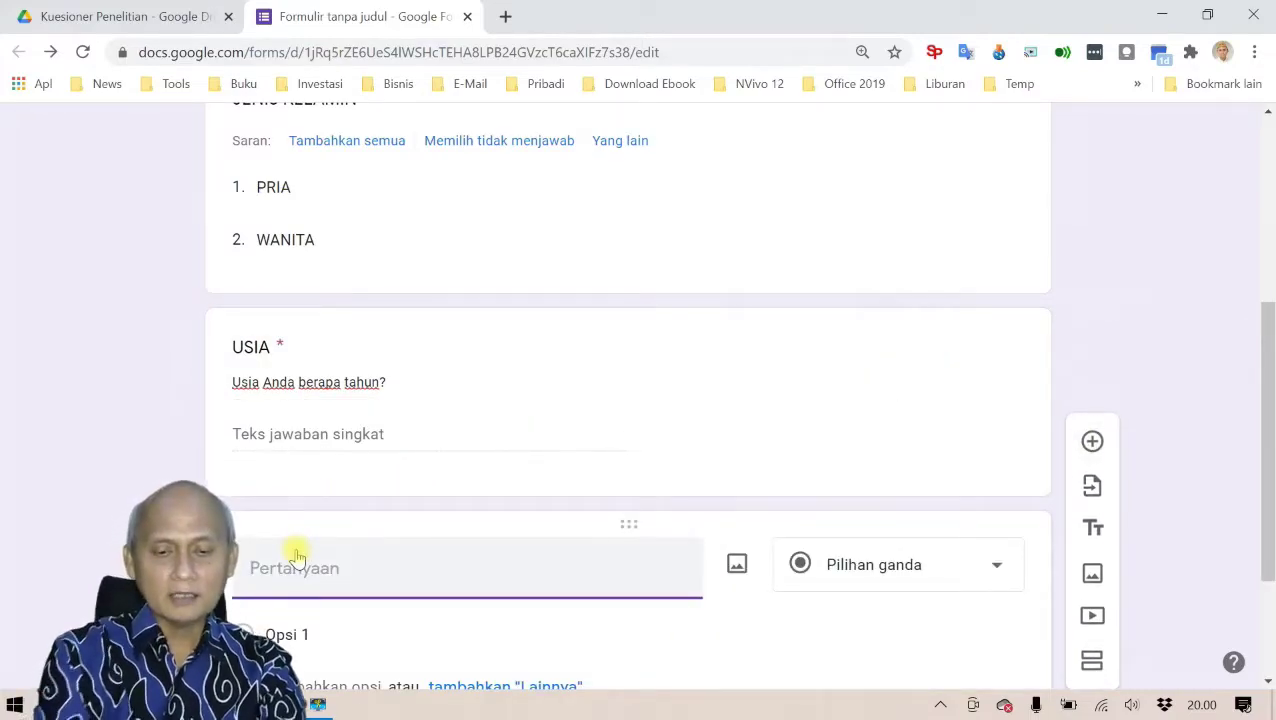
{"action": "key", "text": "alt+Tab"}
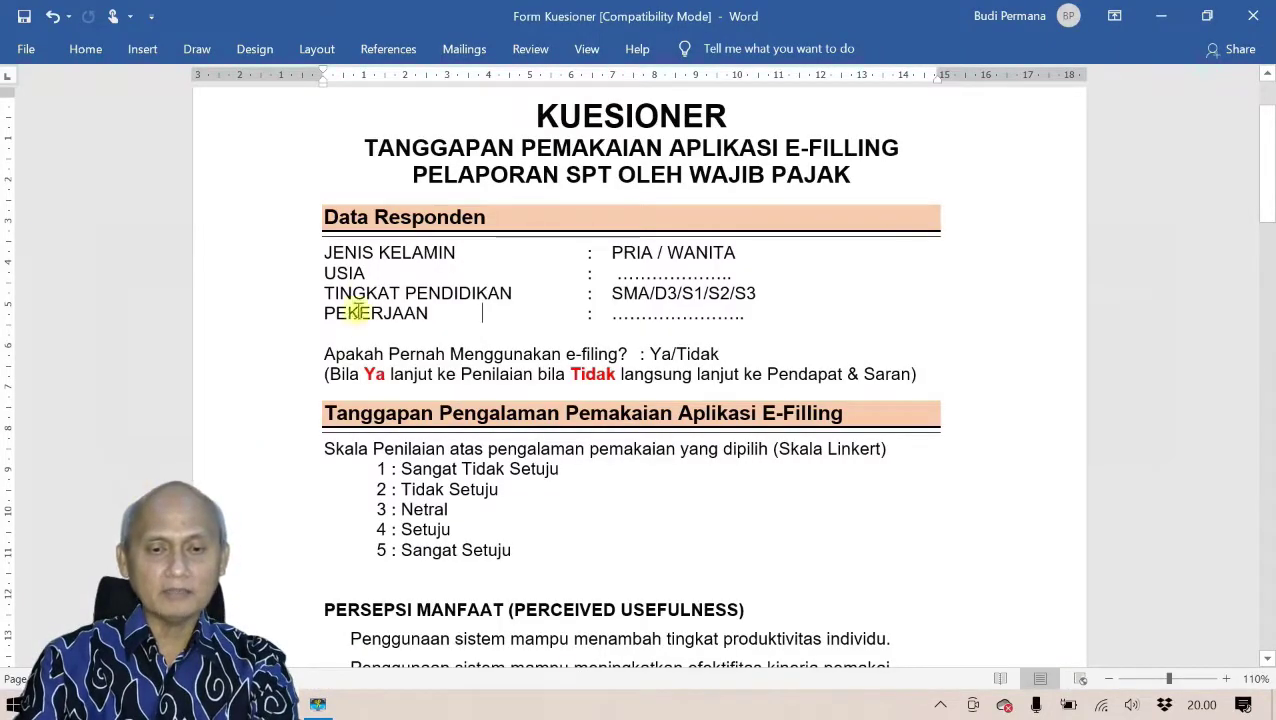
{"action": "left_click_drag", "start_coordinate": [360, 290], "coordinate": [510, 302]}
{"action": "key", "text": "ctrl+c"}
{"action": "key", "text": "alt+Tab"}
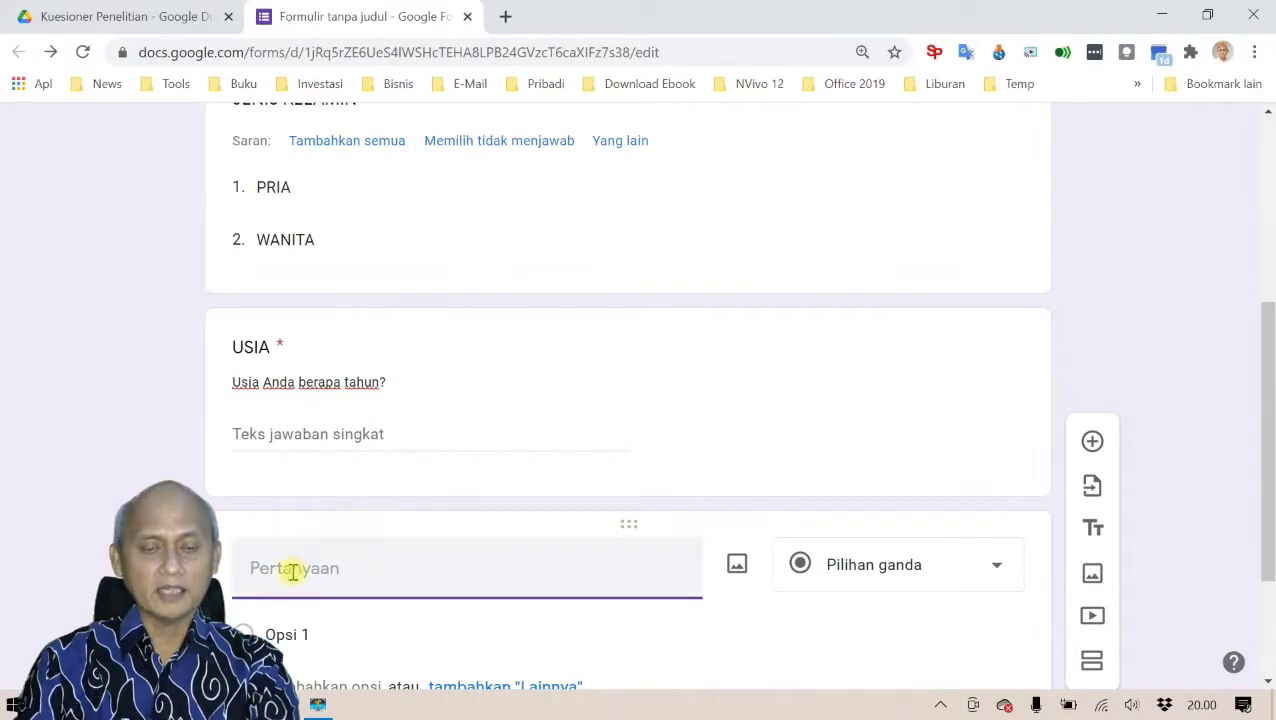
{"action": "key", "text": "ctrl+v"}
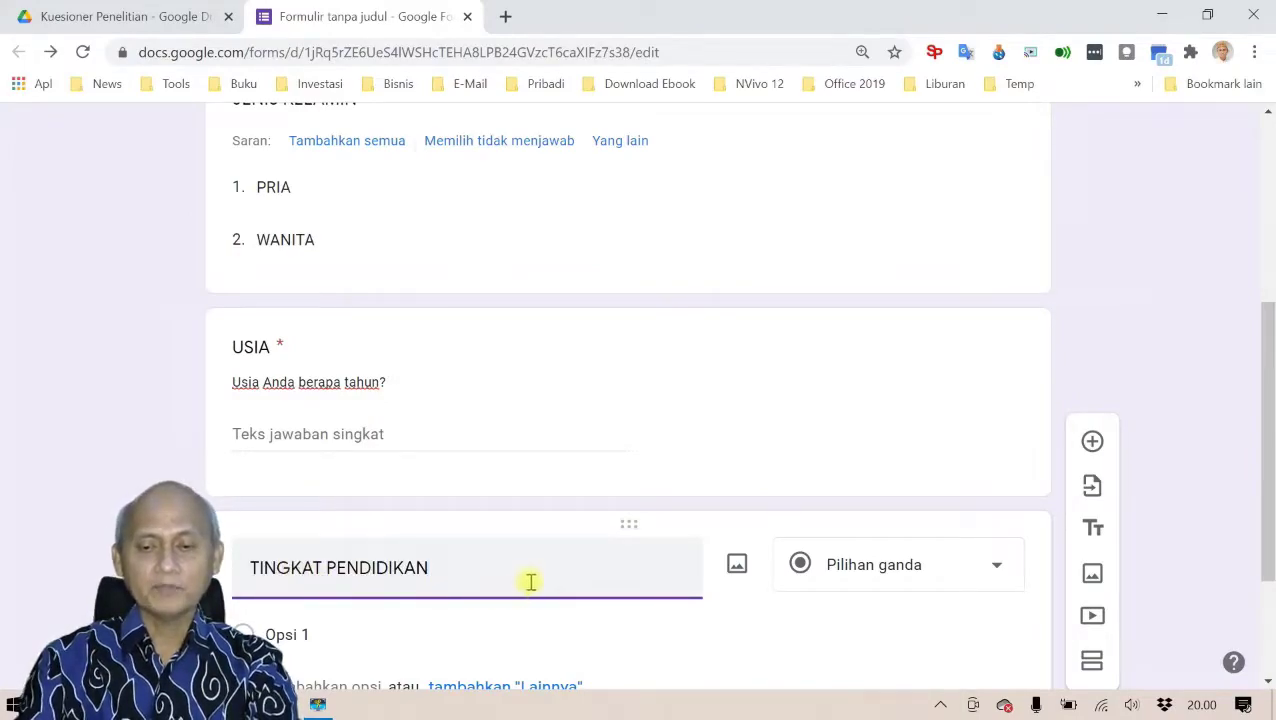
- Check how the existing JENIS KELAMIN and USIA questions are set up
{"action": "scroll", "coordinate": [530, 581], "scroll_direction": "down", "scroll_amount": 2}
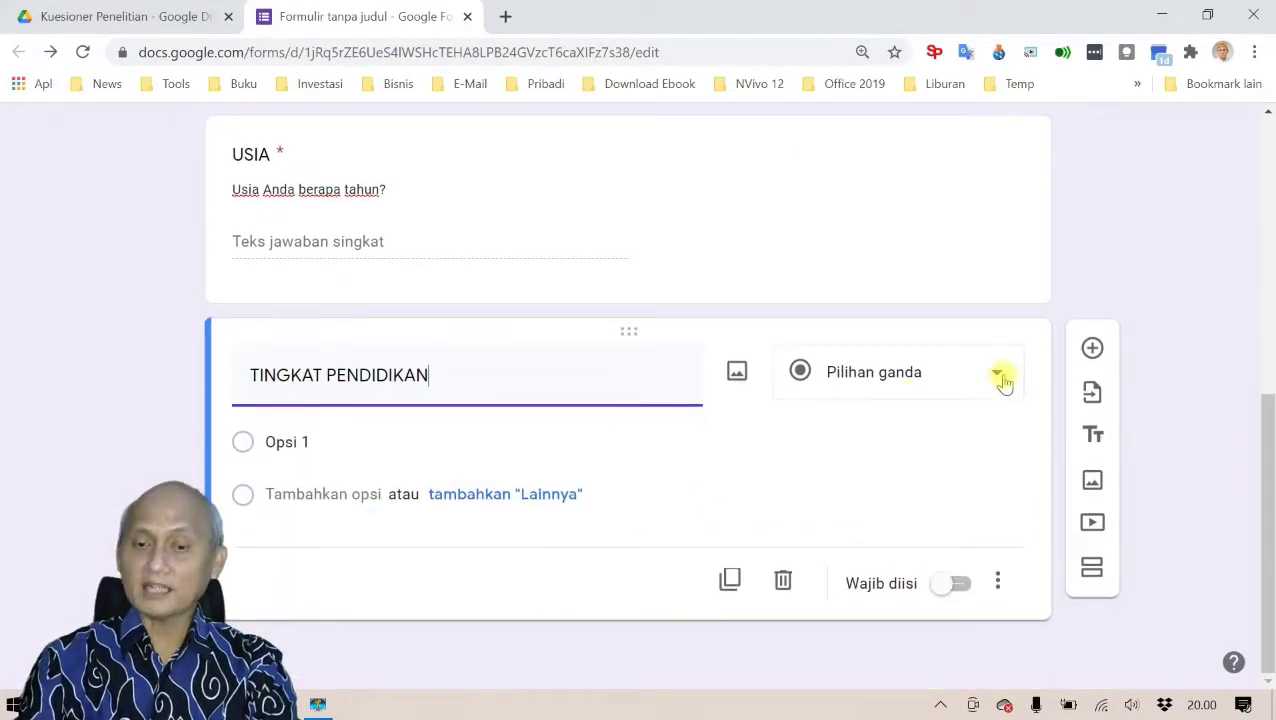
{"action": "scroll", "coordinate": [650, 400], "scroll_direction": "up", "scroll_amount": 4}
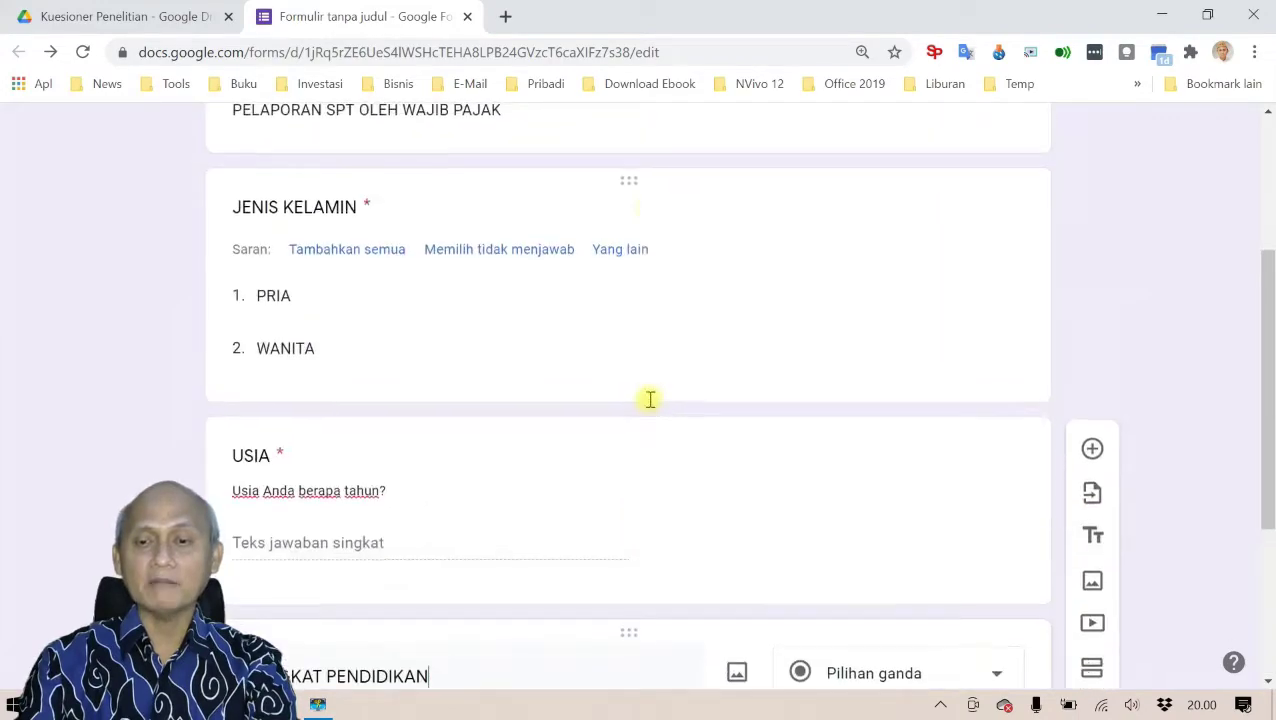
{"action": "scroll", "coordinate": [690, 410], "scroll_direction": "down", "scroll_amount": 1}
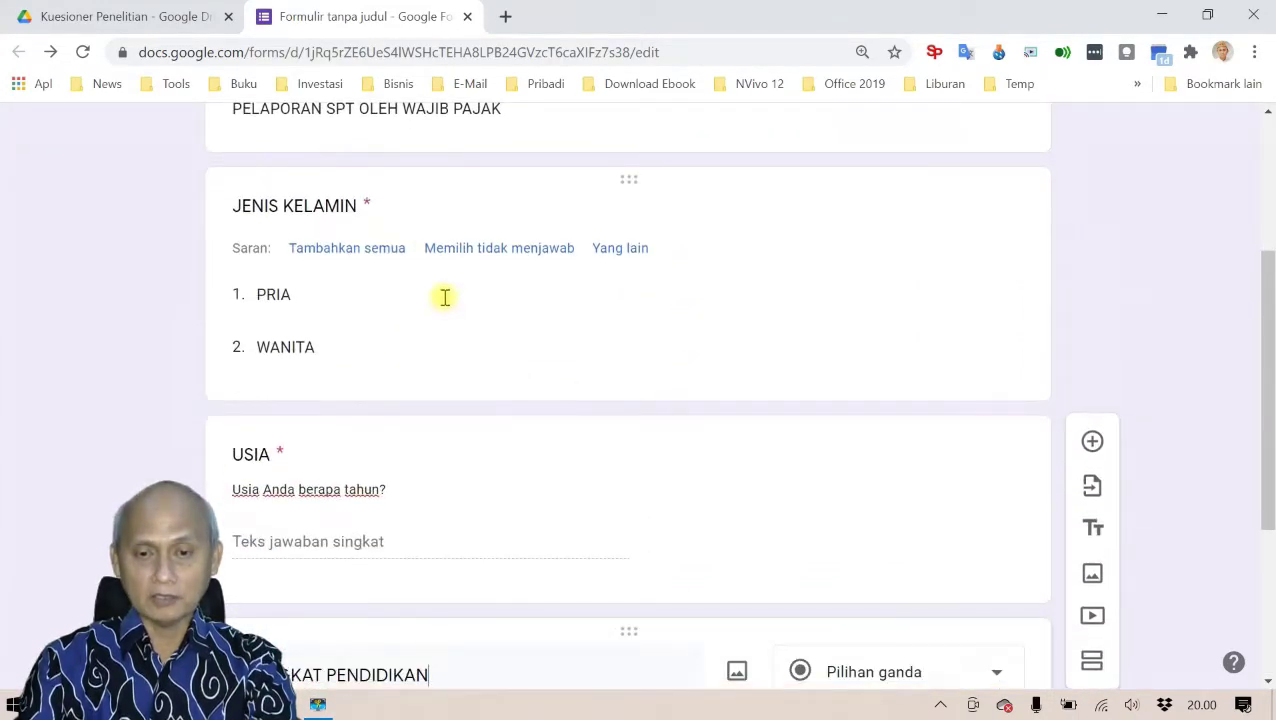
{"action": "left_click", "coordinate": [441, 296]}
{"action": "scroll", "coordinate": [600, 368], "scroll_direction": "down", "scroll_amount": 3}
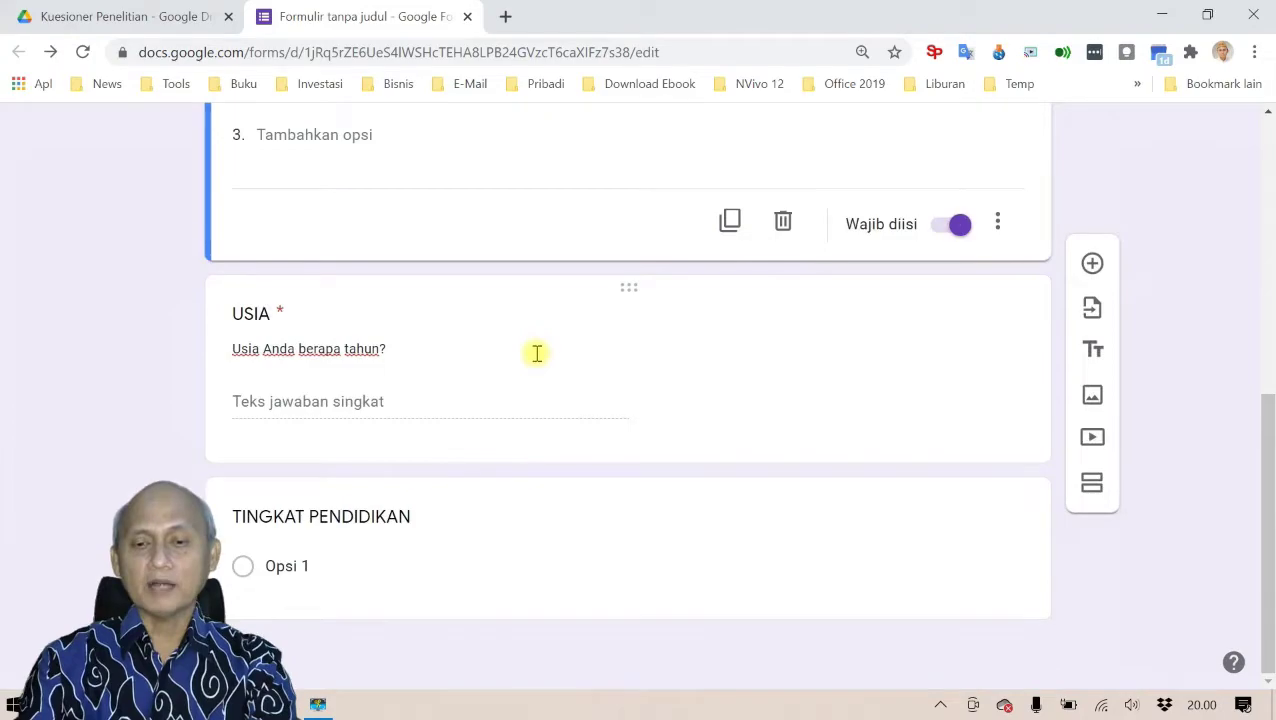
{"action": "left_click", "coordinate": [535, 358]}
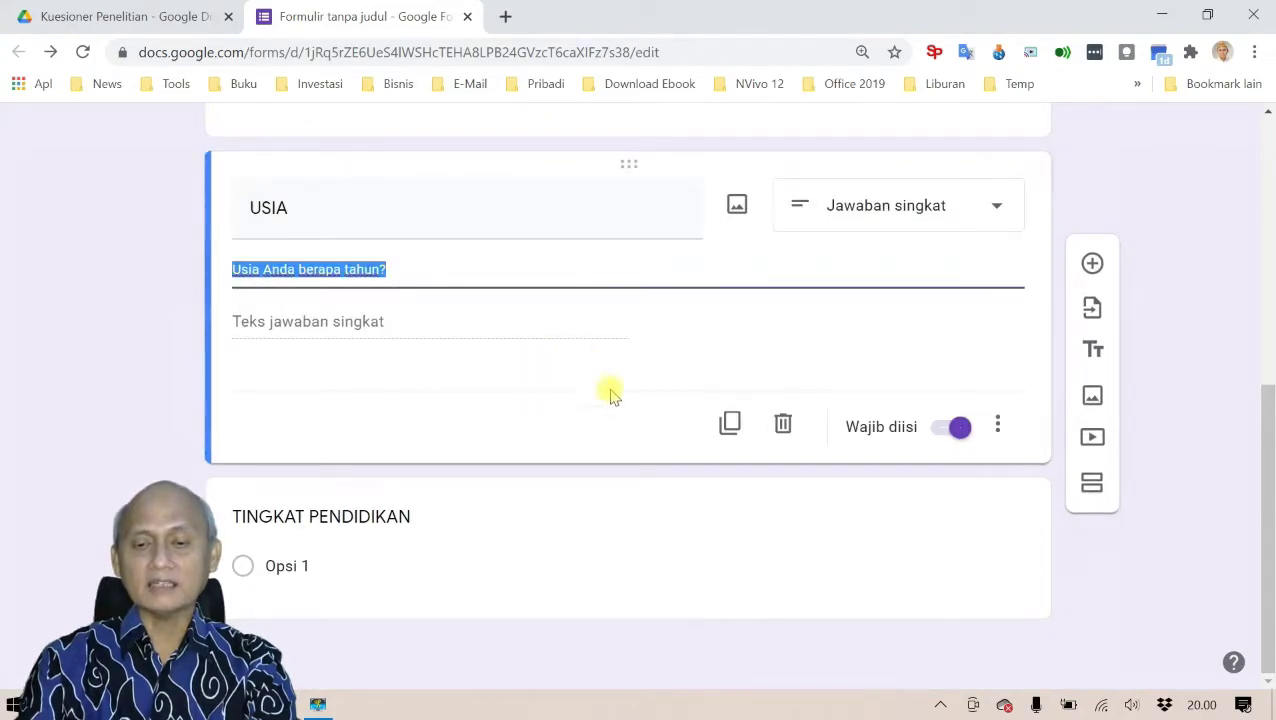
- Enter "SMA (SEDERAJAT)" as the first answer option of the TINGKAT PENDIDIKAN question
{"action": "left_click", "coordinate": [758, 534]}
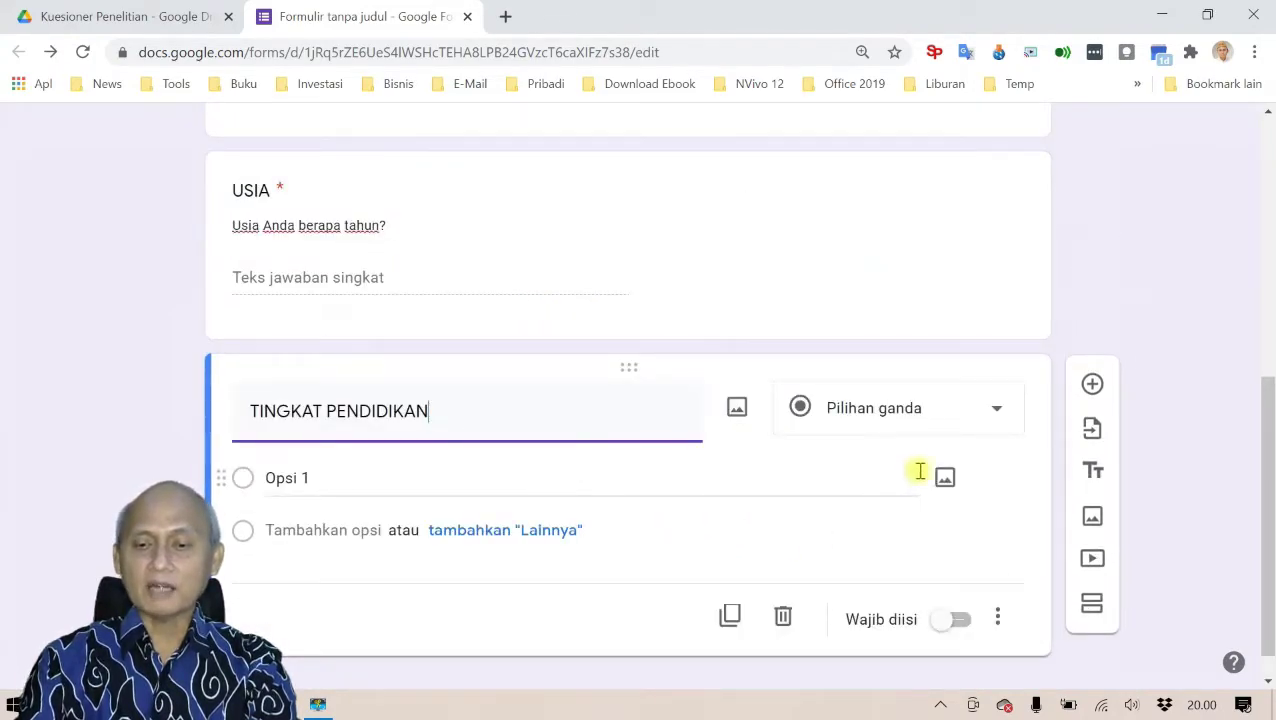
{"action": "left_click", "coordinate": [361, 481]}
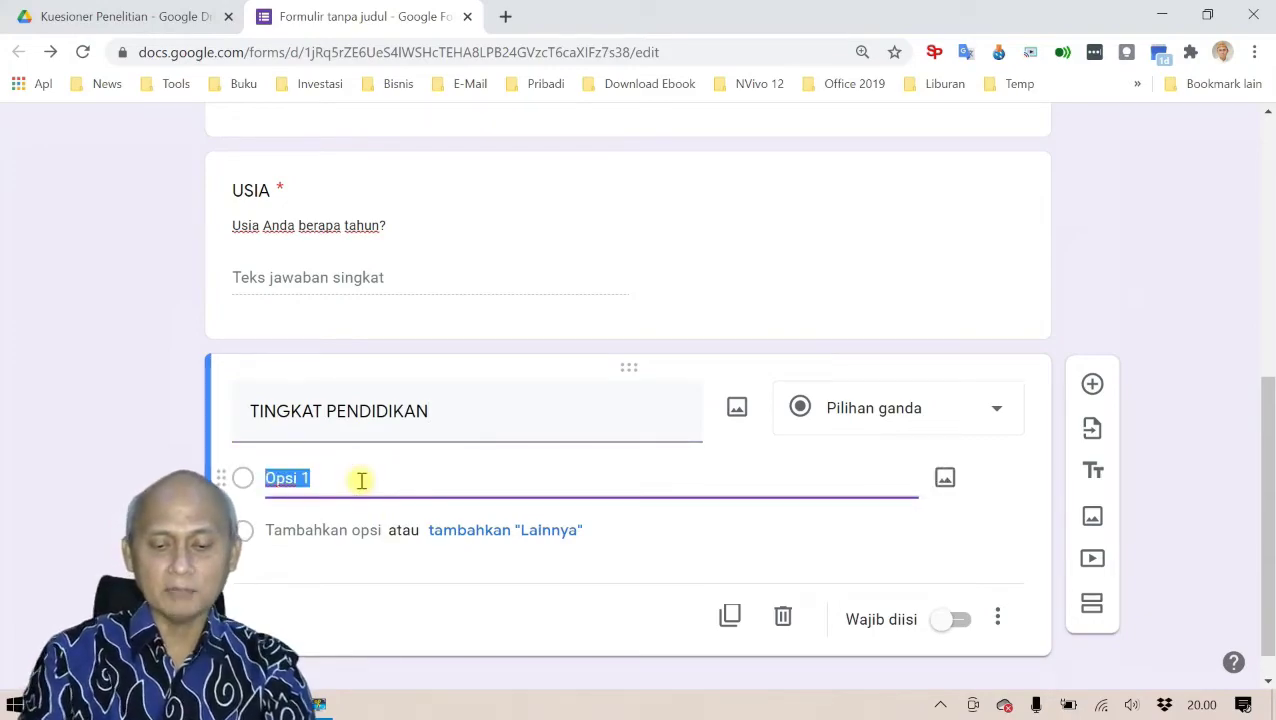
{"action": "type", "text": "m"}
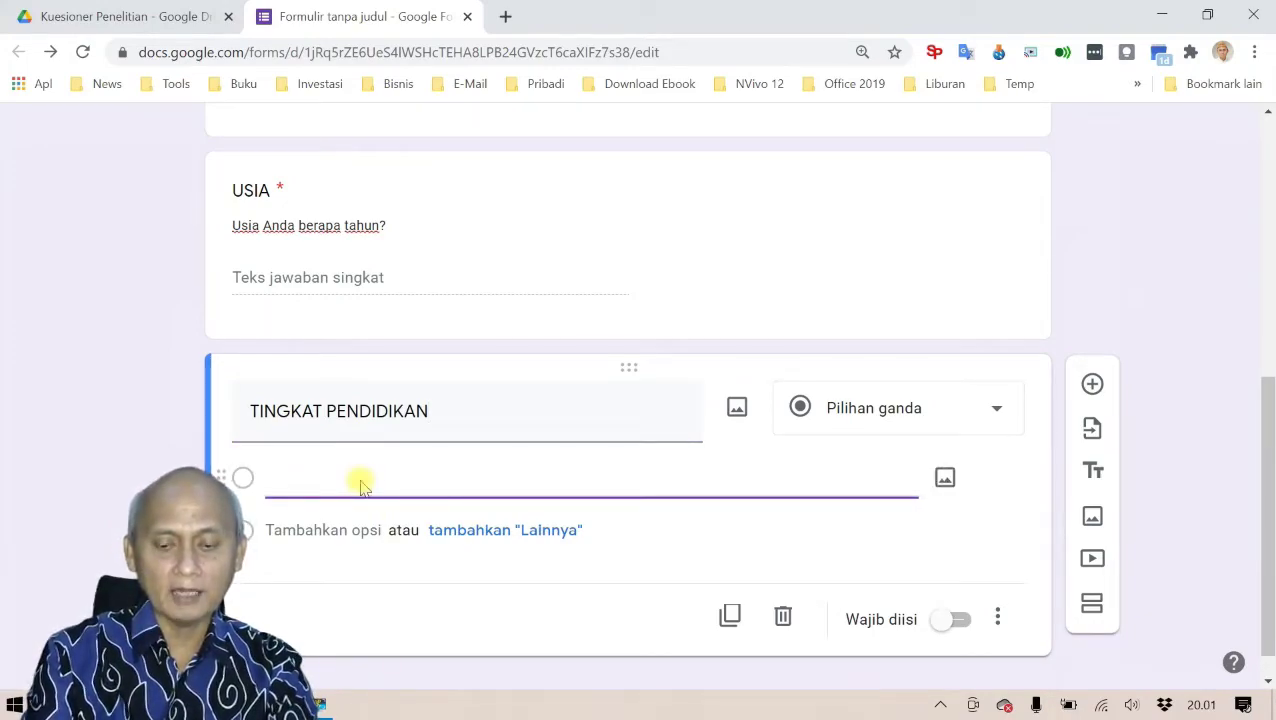
{"action": "type", "text": "SMA ("}
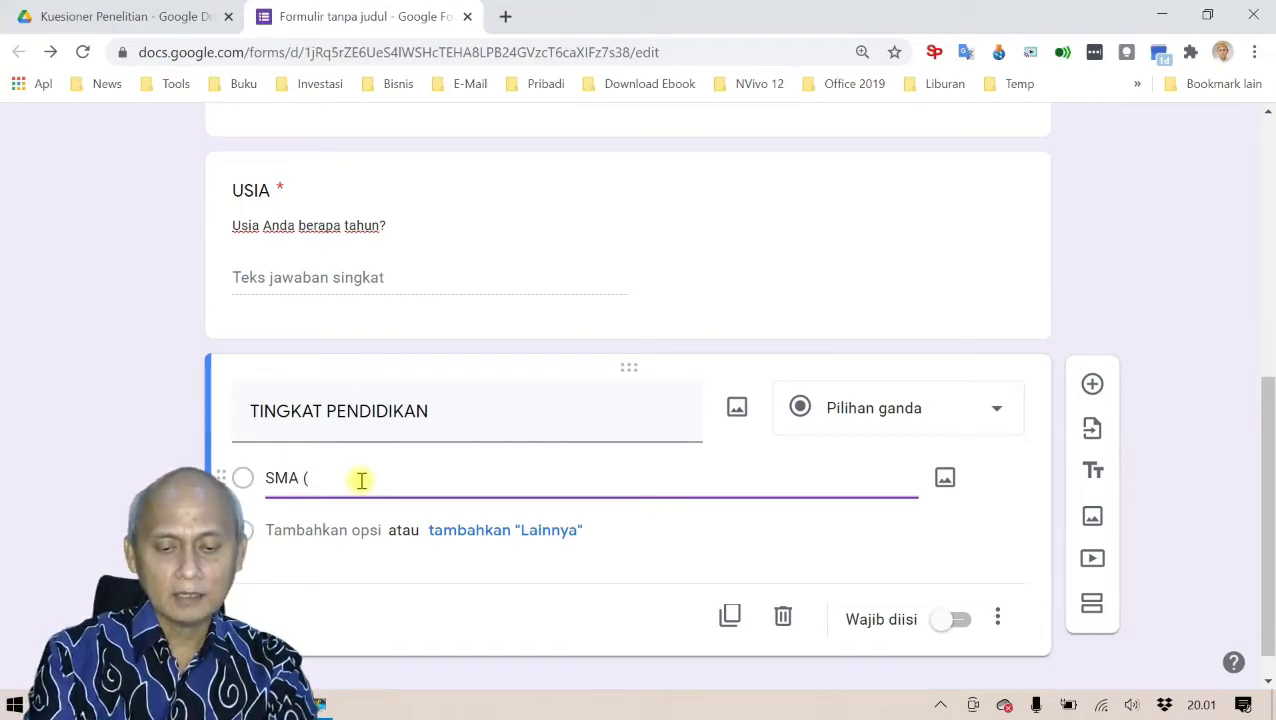
{"action": "type", "text": "SEDERAJAT"}
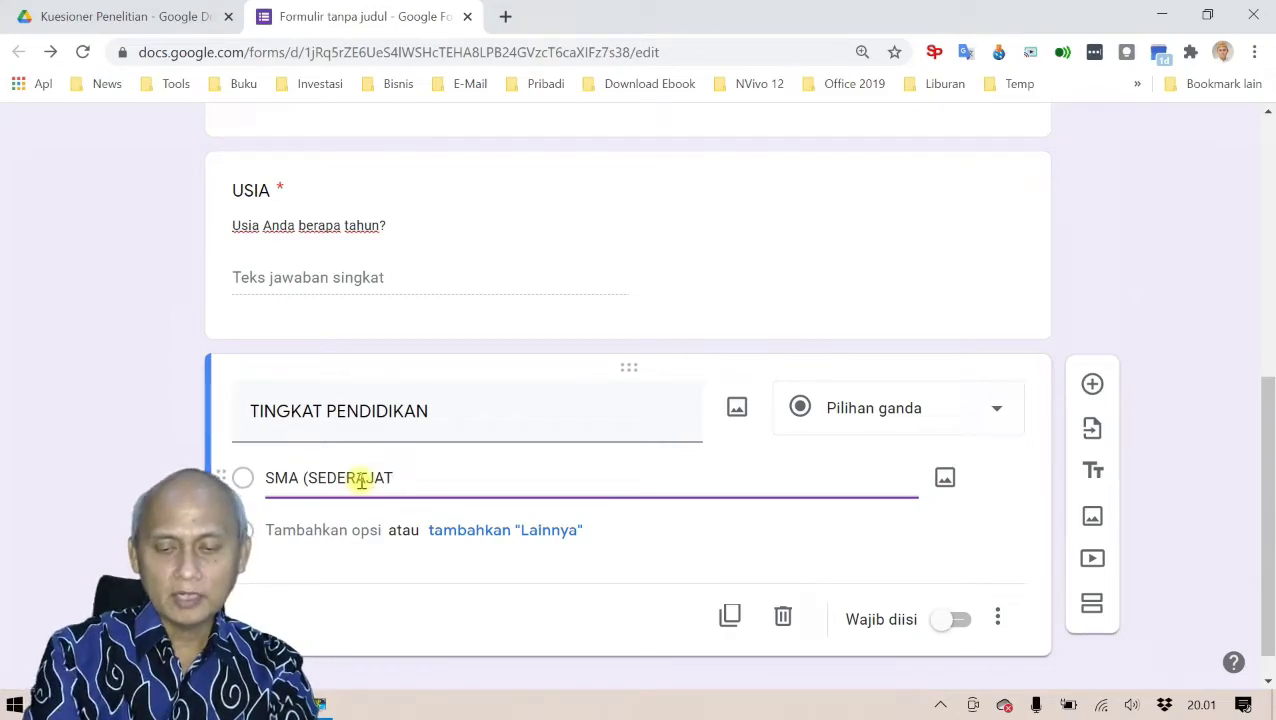
{"action": "type", "text": ")"}
- Add "D3 (DIPLOMA)" as the second answer option of the TINGKAT PENDIDIKAN question
{"action": "left_click", "coordinate": [327, 530]}
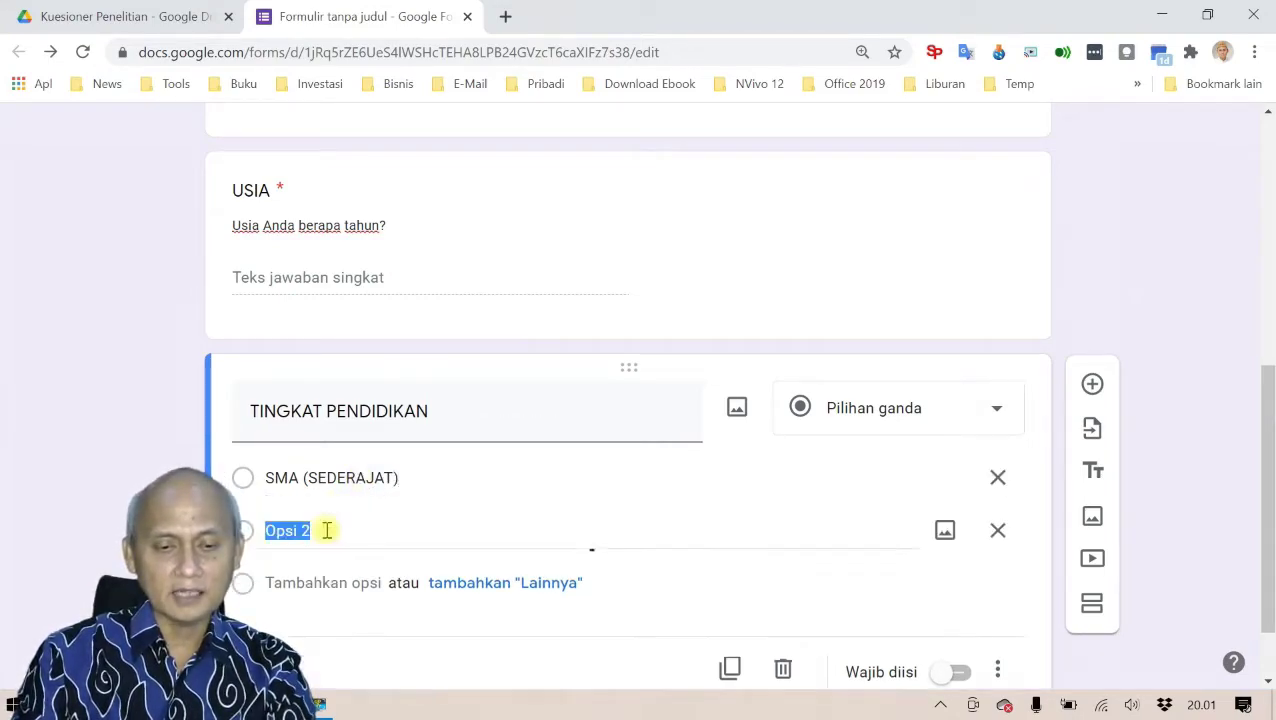
{"action": "type", "text": "D"}
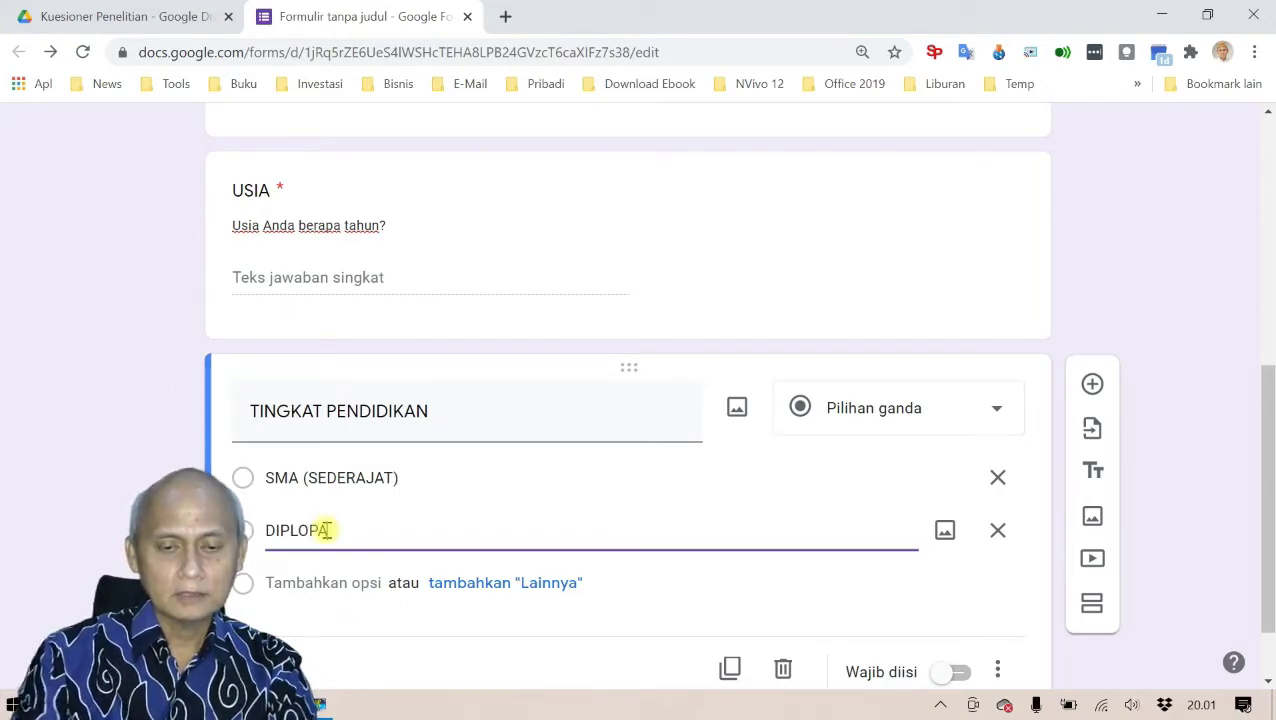
{"action": "type", "text": "IPLOM"}
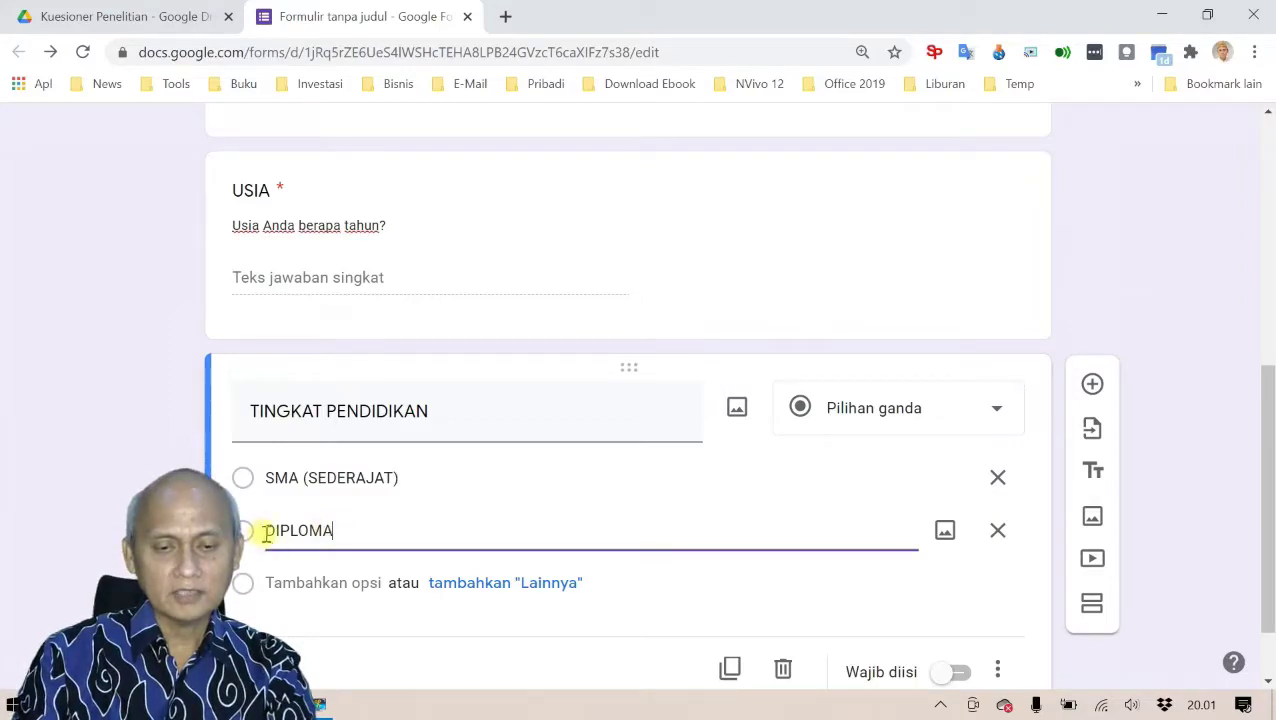
{"action": "left_click", "coordinate": [270, 533]}
{"action": "type", "text": "D3 ("}
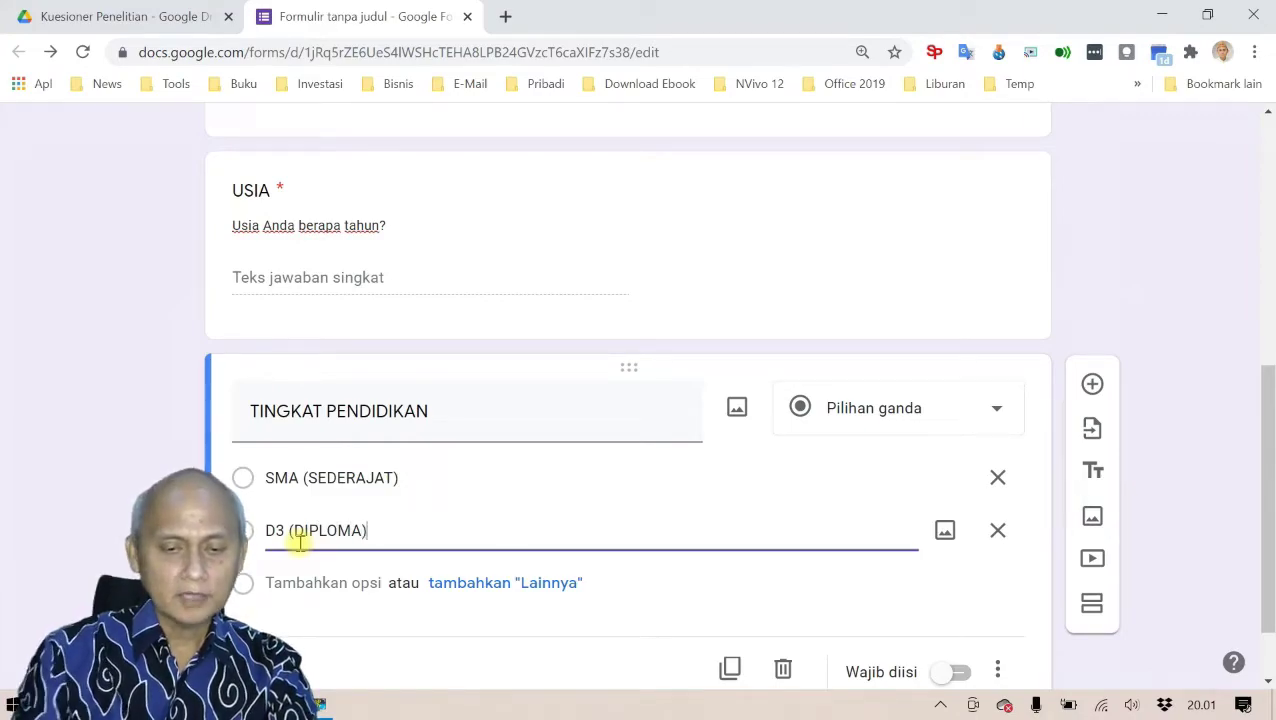
- Add "S1 (SARJANA)" and "S2 (MAGISTER)" as the third and fourth answer options of the TINGKAT PENDIDIKAN question
{"action": "left_click", "coordinate": [308, 581]}
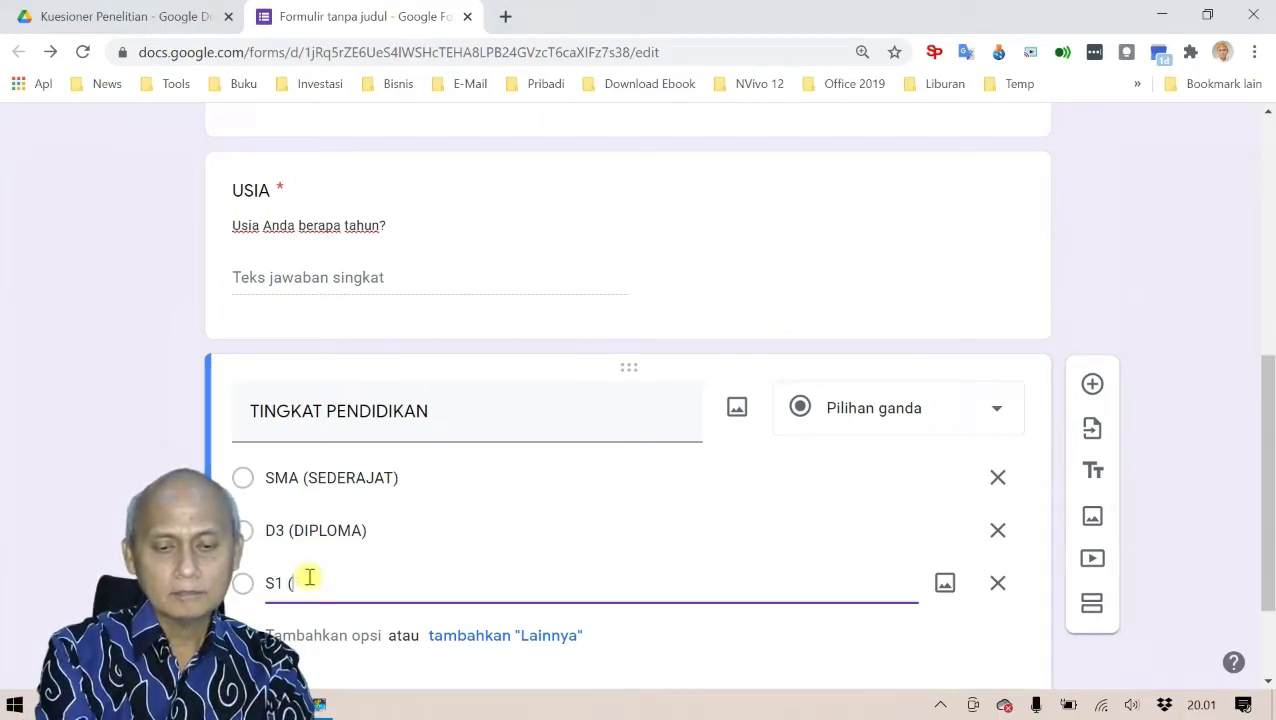
{"action": "type", "text": "S1 (SARJAN"}
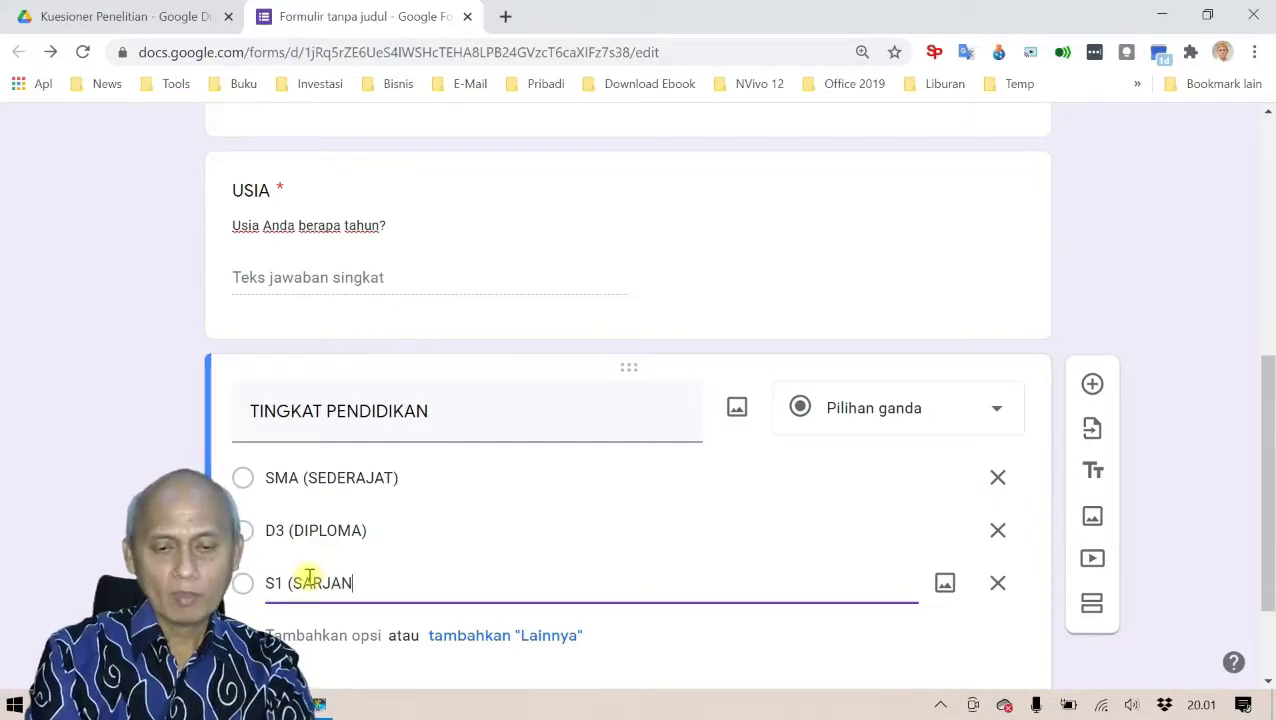
{"action": "type", "text": "A)"}
{"action": "left_click", "coordinate": [276, 634]}
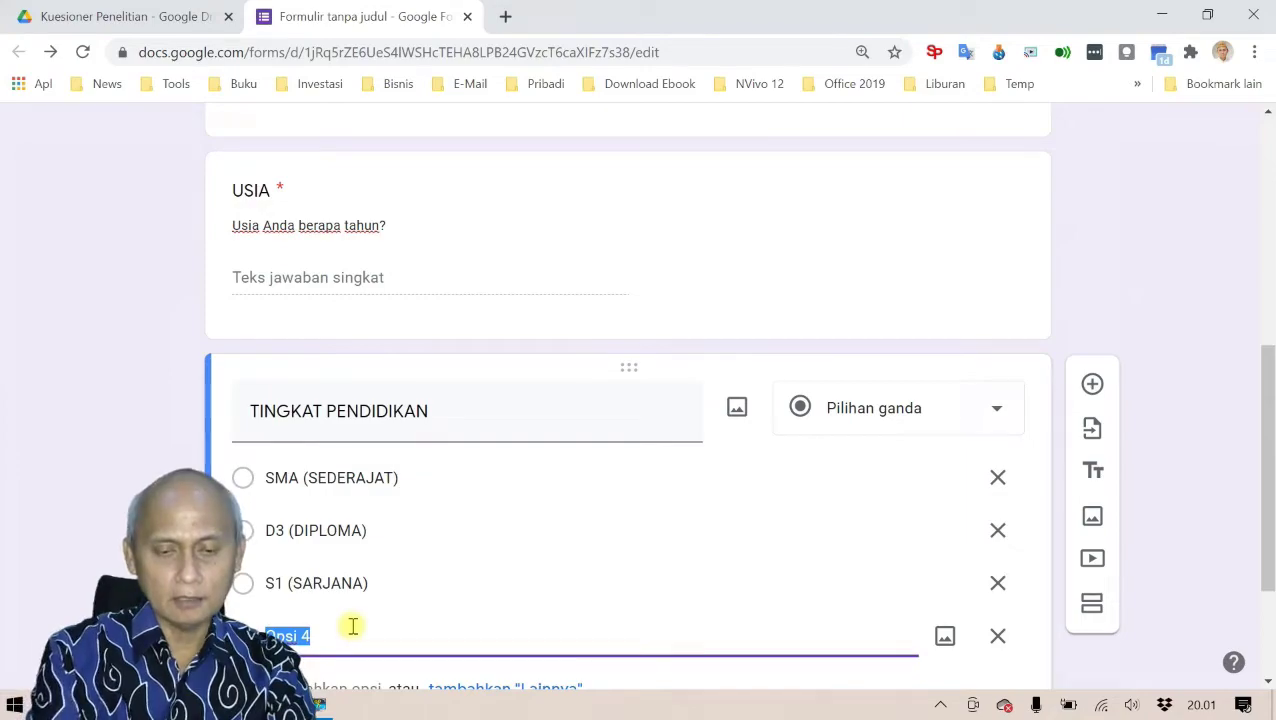
{"action": "type", "text": "S2 (MAGISTER"}
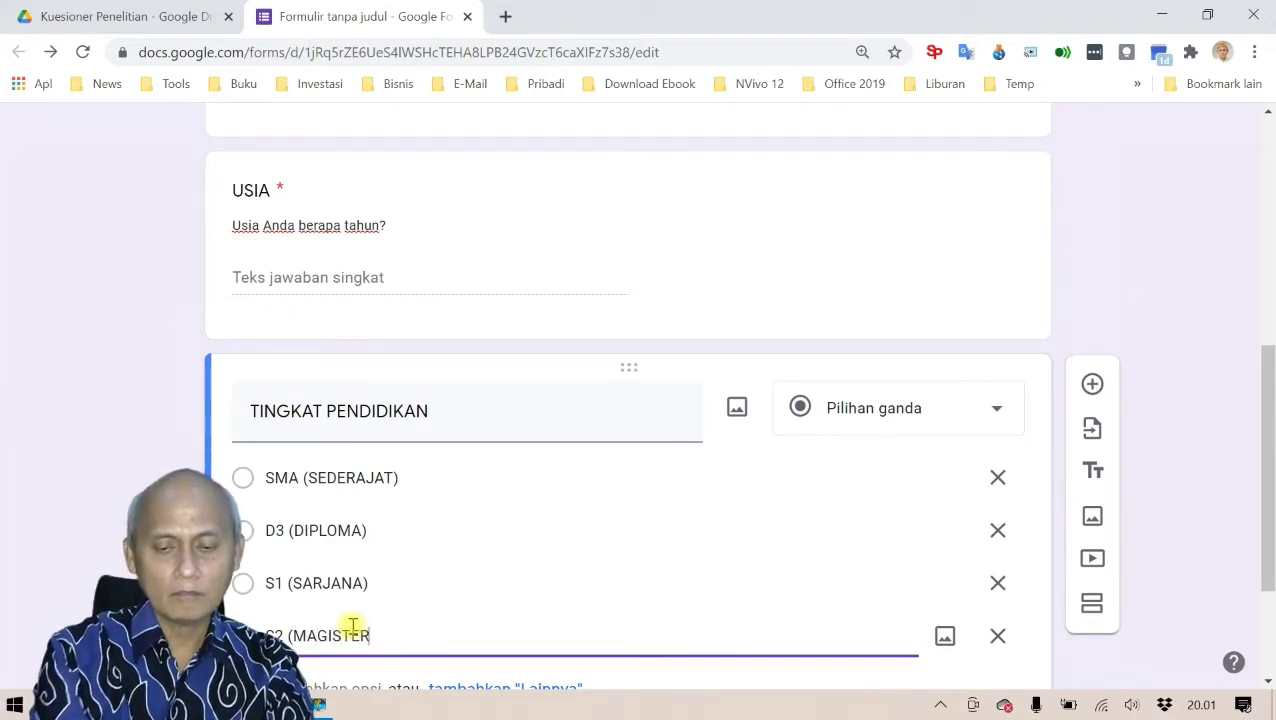
- Add "S3 (DOKTOR)" as the fifth answer option of the TINGKAT PENDIDIKAN question
{"action": "scroll", "coordinate": [342, 590], "scroll_direction": "down", "scroll_amount": 1}
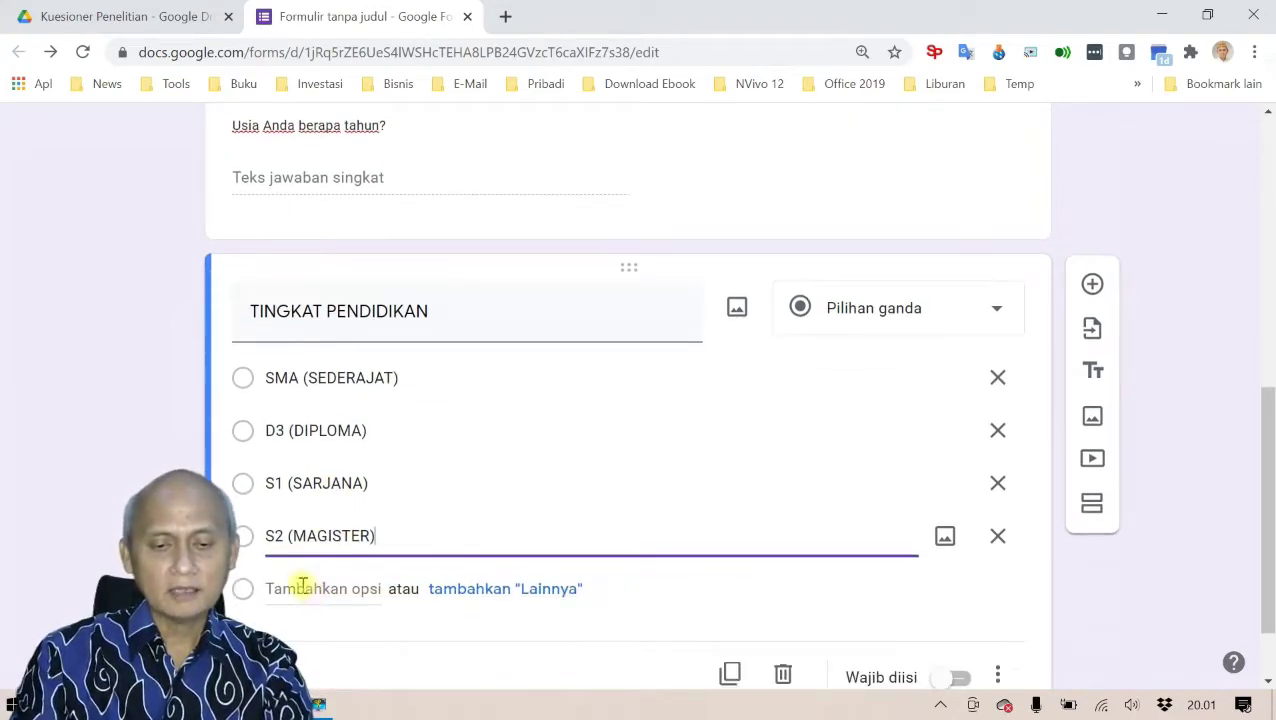
{"action": "left_click", "coordinate": [296, 587]}
{"action": "type", "text": "SE"}
{"action": "key", "text": "BackSpace"}
{"action": "type", "text": "3"}
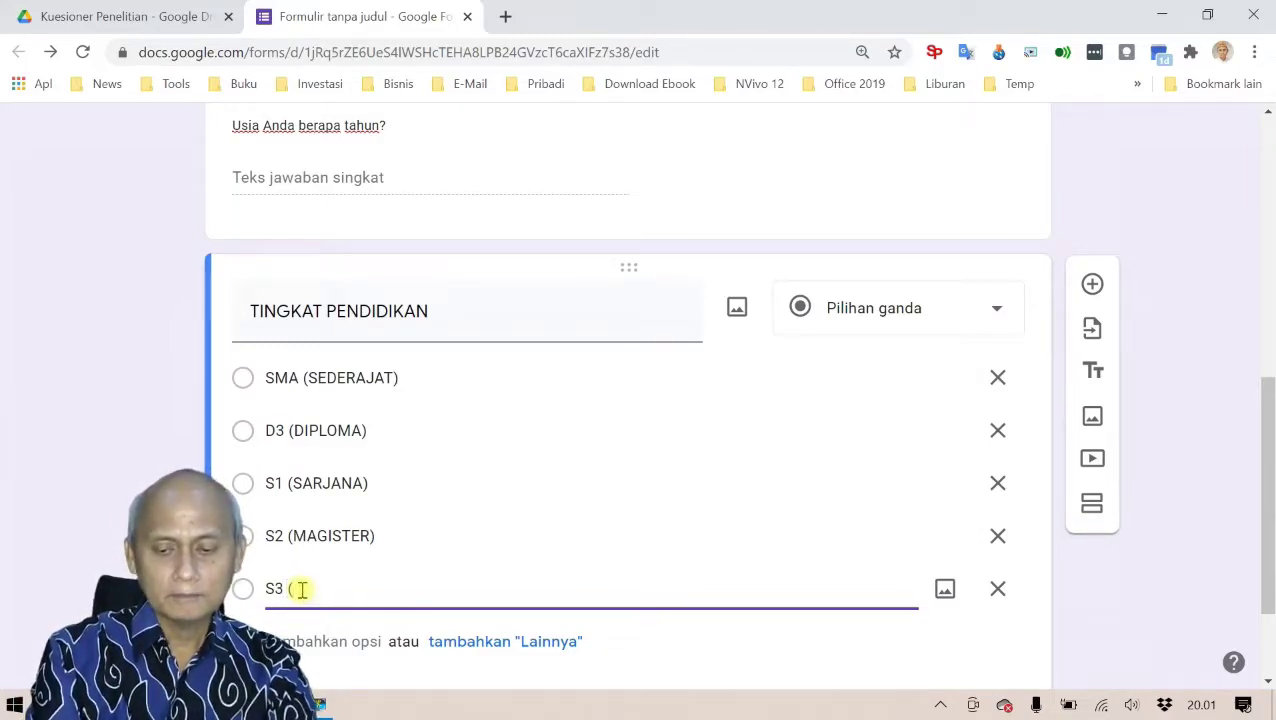
{"action": "type", "text": " (DOKTOR"}
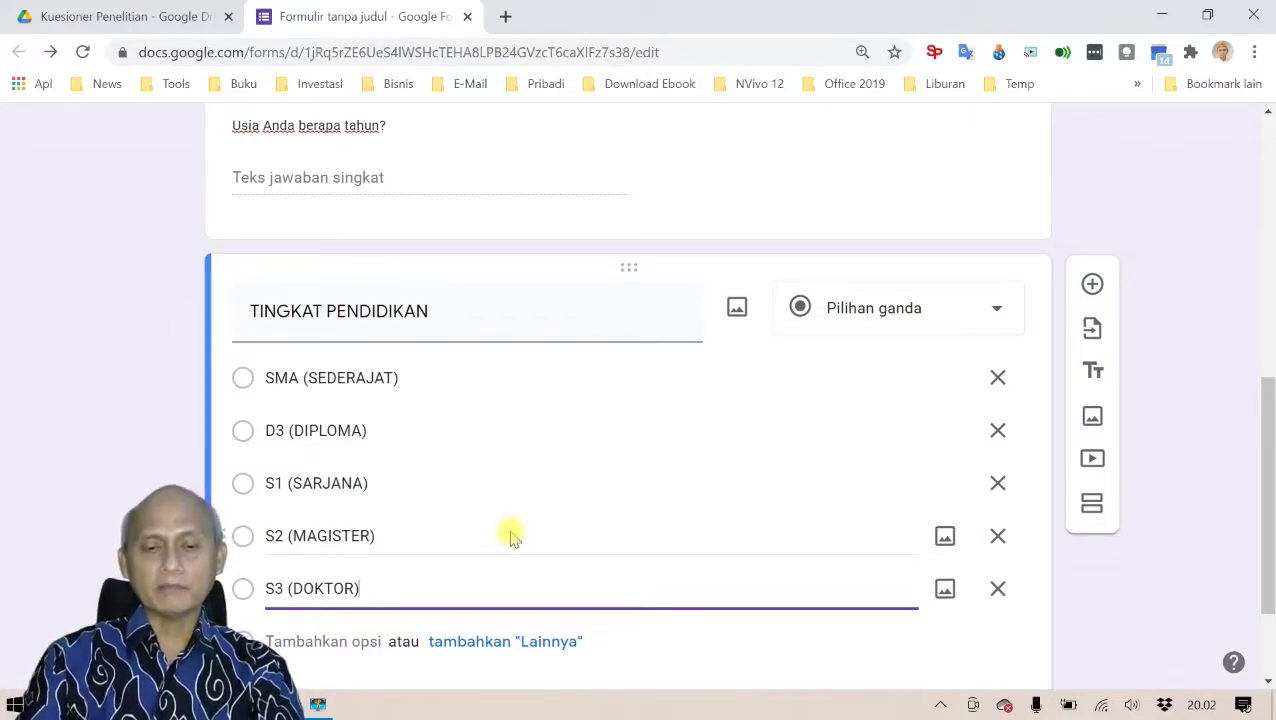
- Preview the form and test the first two questions, choosing WANITA for JENIS KELAMIN and entering 35 for USIA
{"action": "scroll", "coordinate": [511, 531], "scroll_direction": "down", "scroll_amount": 2}
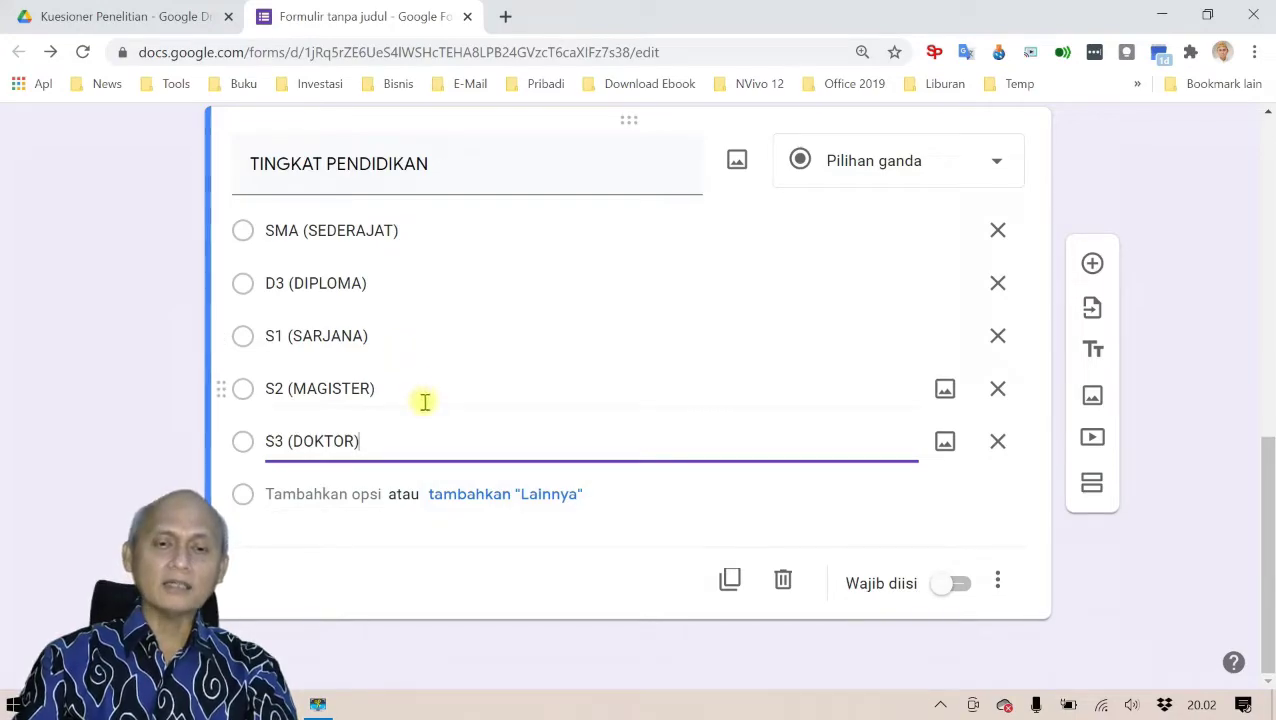
{"action": "scroll", "coordinate": [430, 413], "scroll_direction": "up", "scroll_amount": 2}
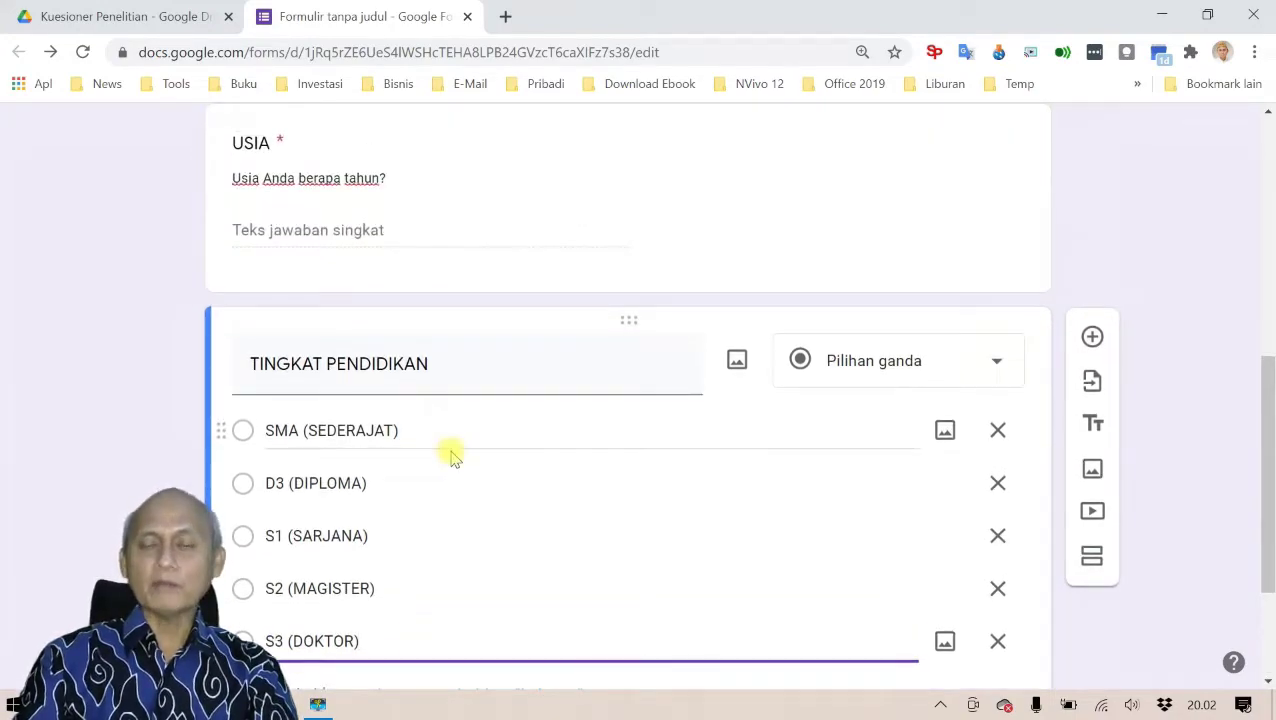
{"action": "scroll", "coordinate": [450, 451], "scroll_direction": "up", "scroll_amount": 5}
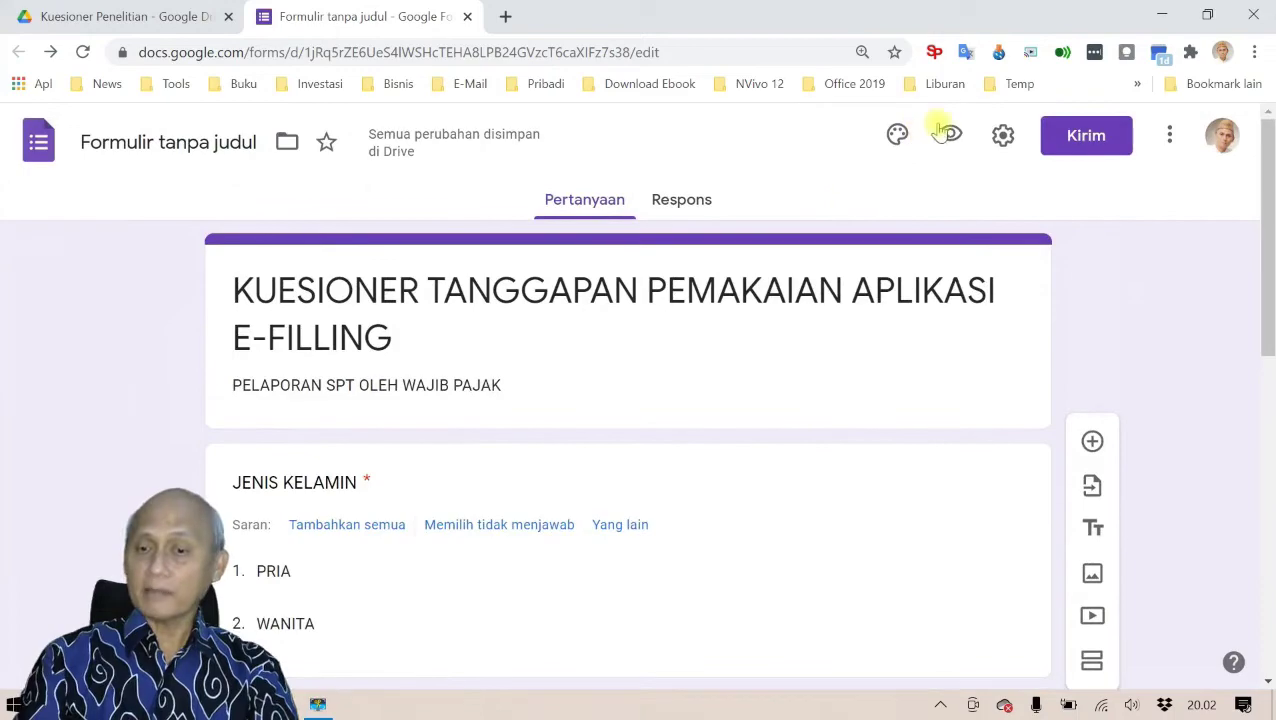
{"action": "left_click", "coordinate": [950, 133]}
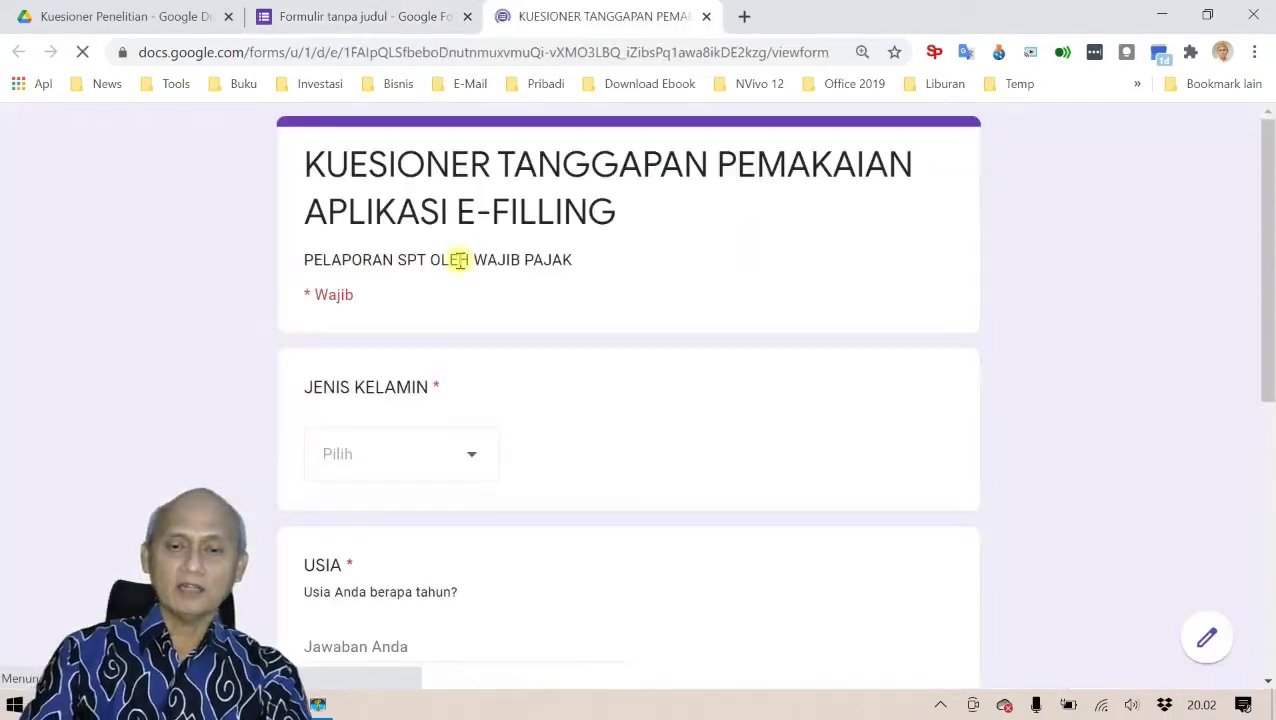
{"action": "scroll", "coordinate": [560, 330], "scroll_direction": "down", "scroll_amount": 2}
{"action": "left_click", "coordinate": [475, 263]}
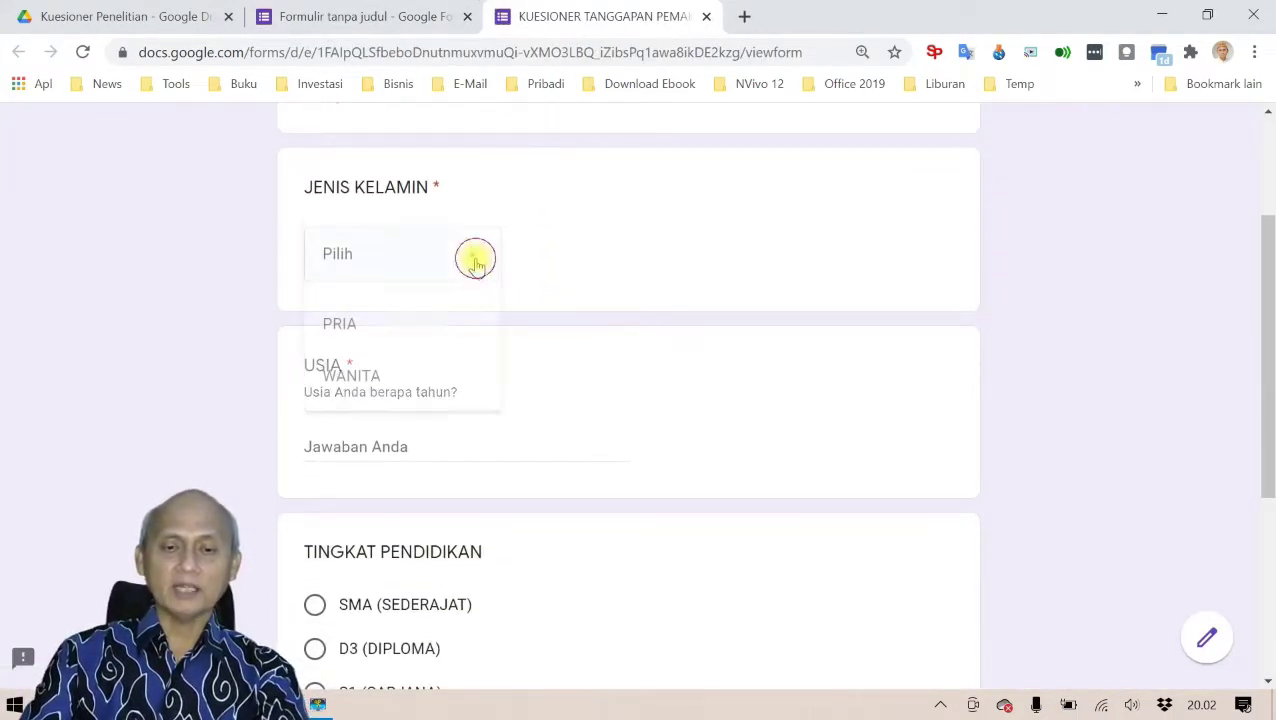
{"action": "left_click", "coordinate": [395, 373]}
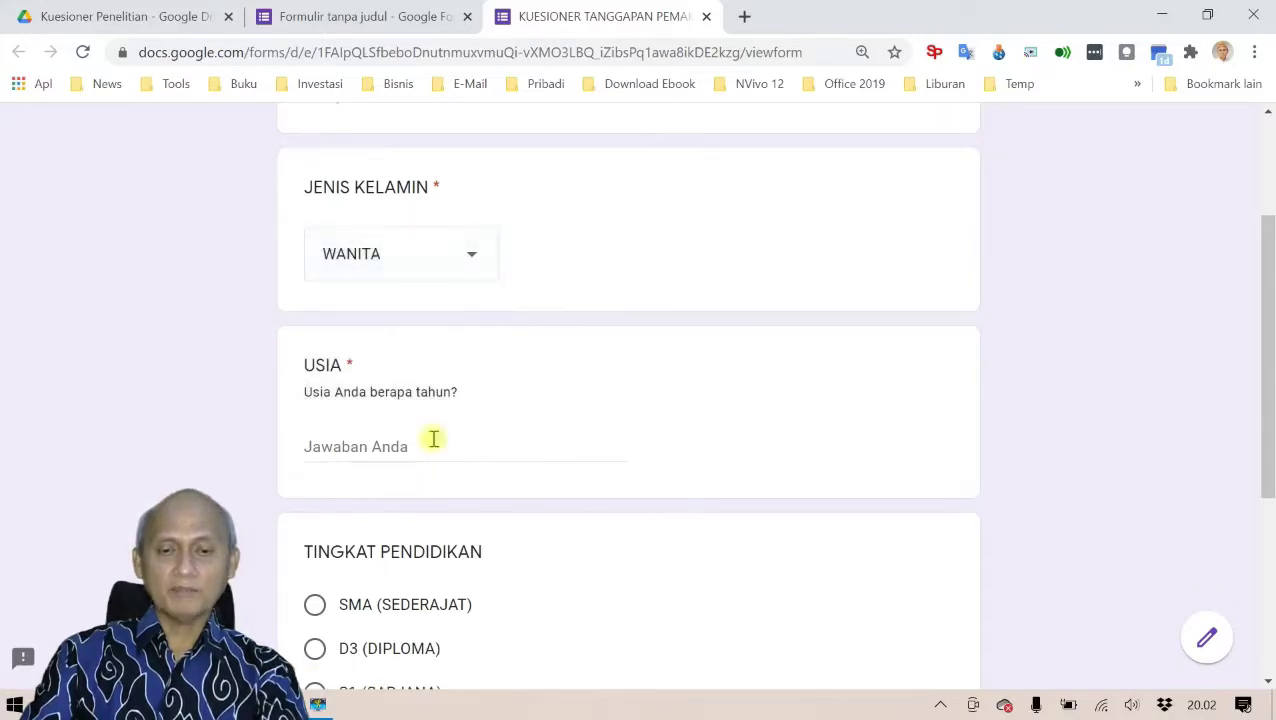
{"action": "left_click", "coordinate": [421, 440]}
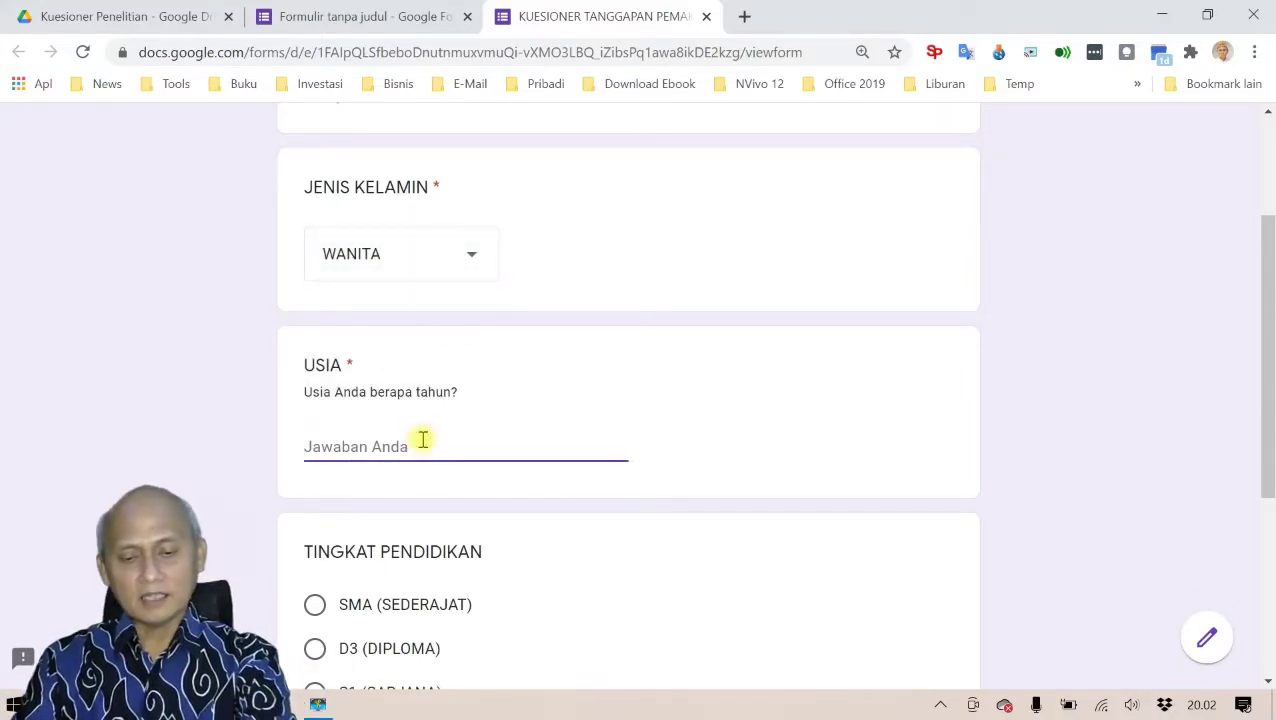
{"action": "type", "text": "35"}
- Test the TINGKAT PENDIDIKAN choices in the preview, ending on S2 (MAGISTER), and close the preview without submitting
{"action": "scroll", "coordinate": [423, 440], "scroll_direction": "down", "scroll_amount": 3}
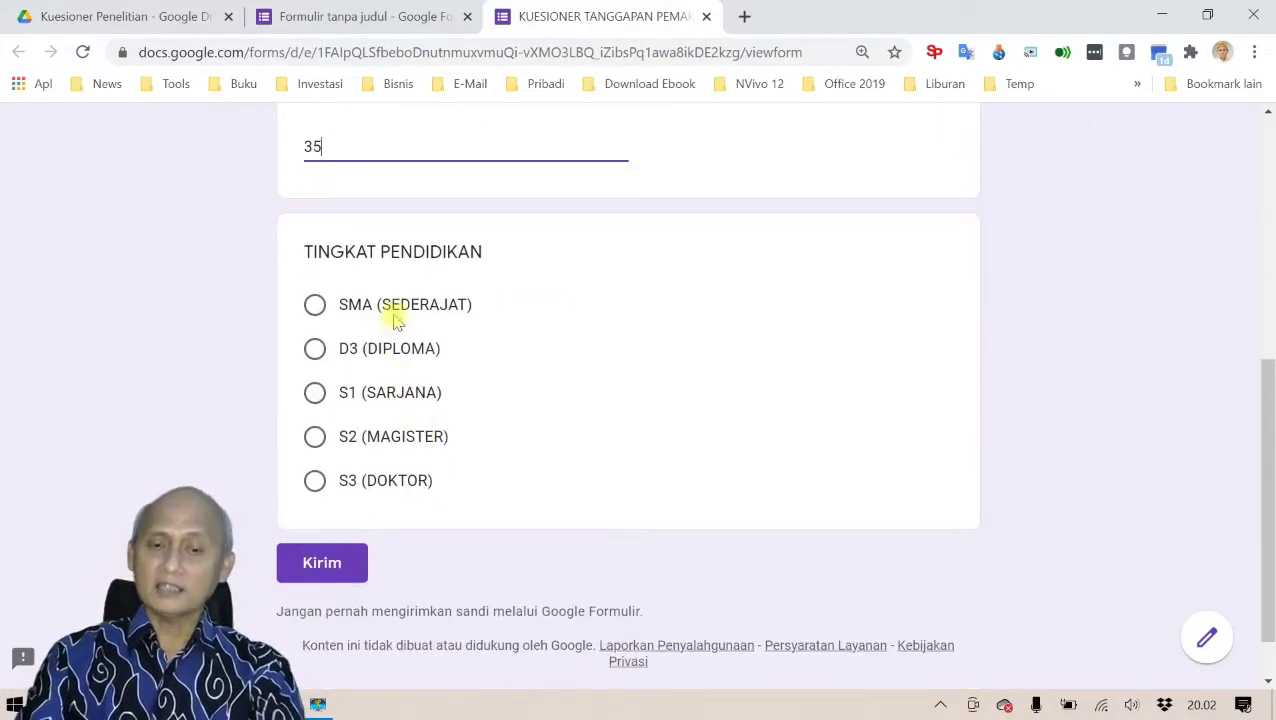
{"action": "left_click", "coordinate": [315, 350]}
{"action": "left_click", "coordinate": [316, 396]}
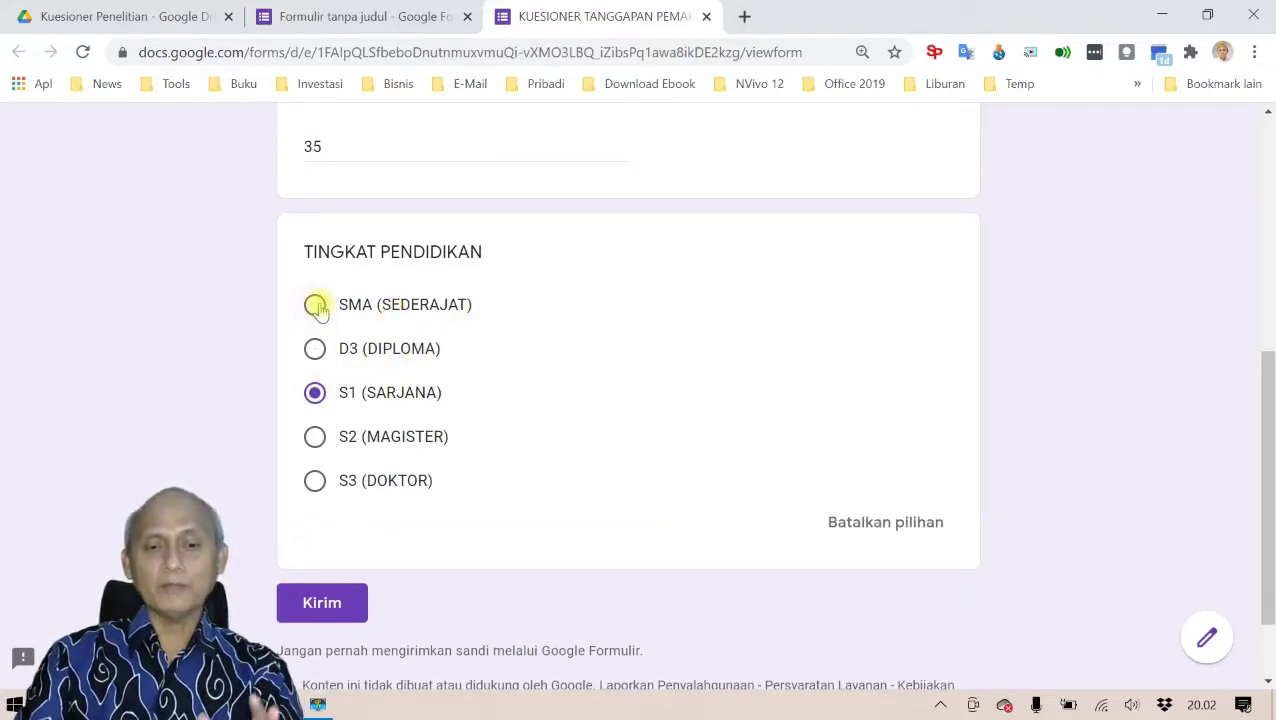
{"action": "left_click", "coordinate": [315, 305]}
{"action": "left_click", "coordinate": [315, 393]}
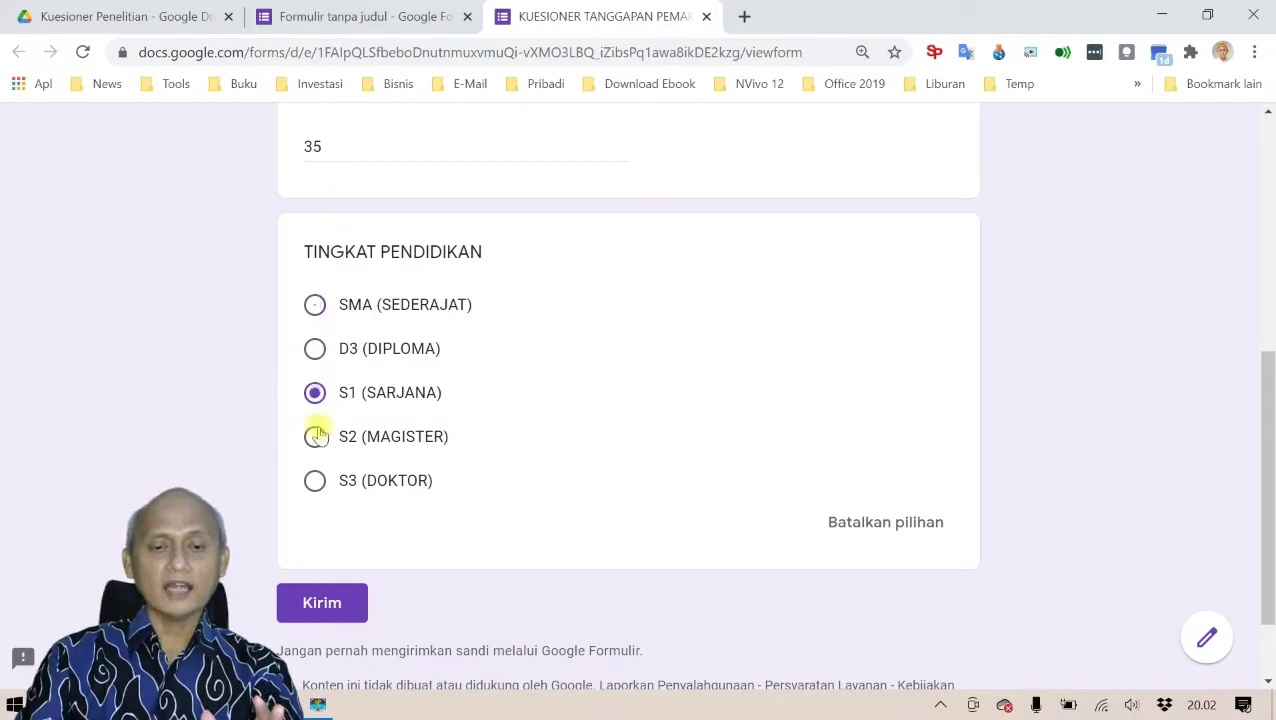
{"action": "left_click", "coordinate": [315, 437]}
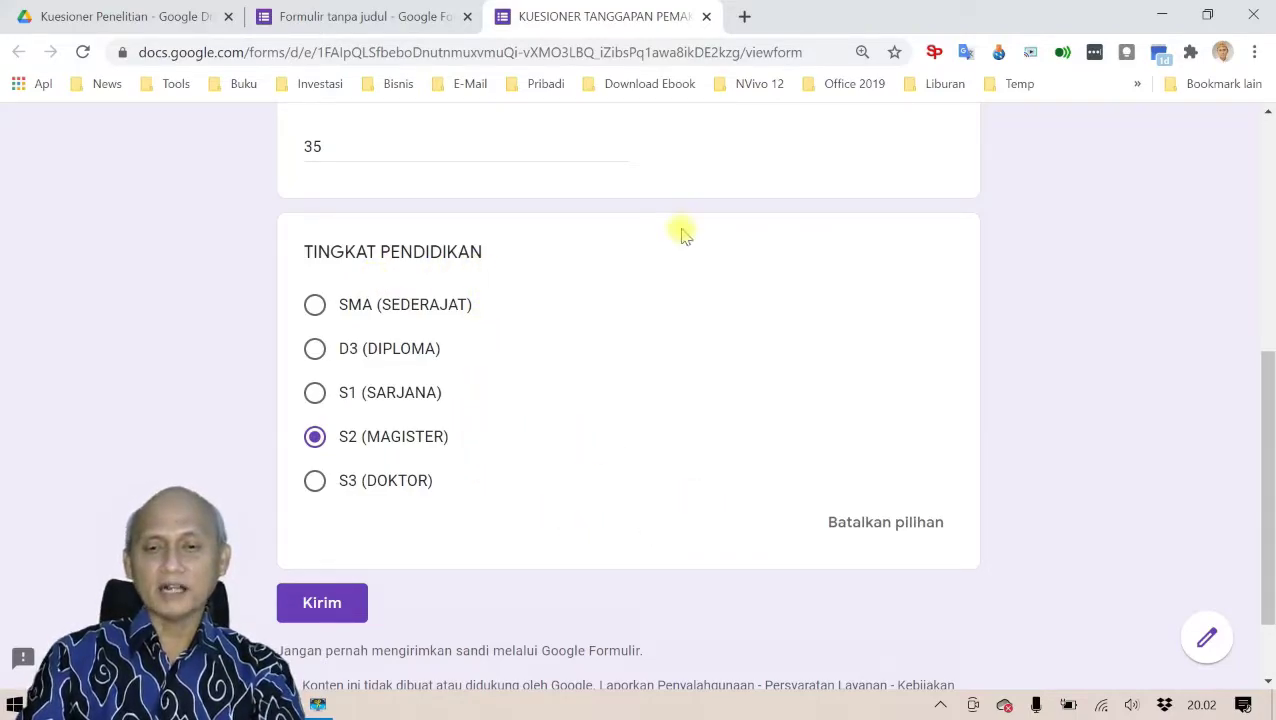
{"action": "scroll", "coordinate": [683, 233], "scroll_direction": "up", "scroll_amount": 2}
{"action": "left_click", "coordinate": [706, 16]}
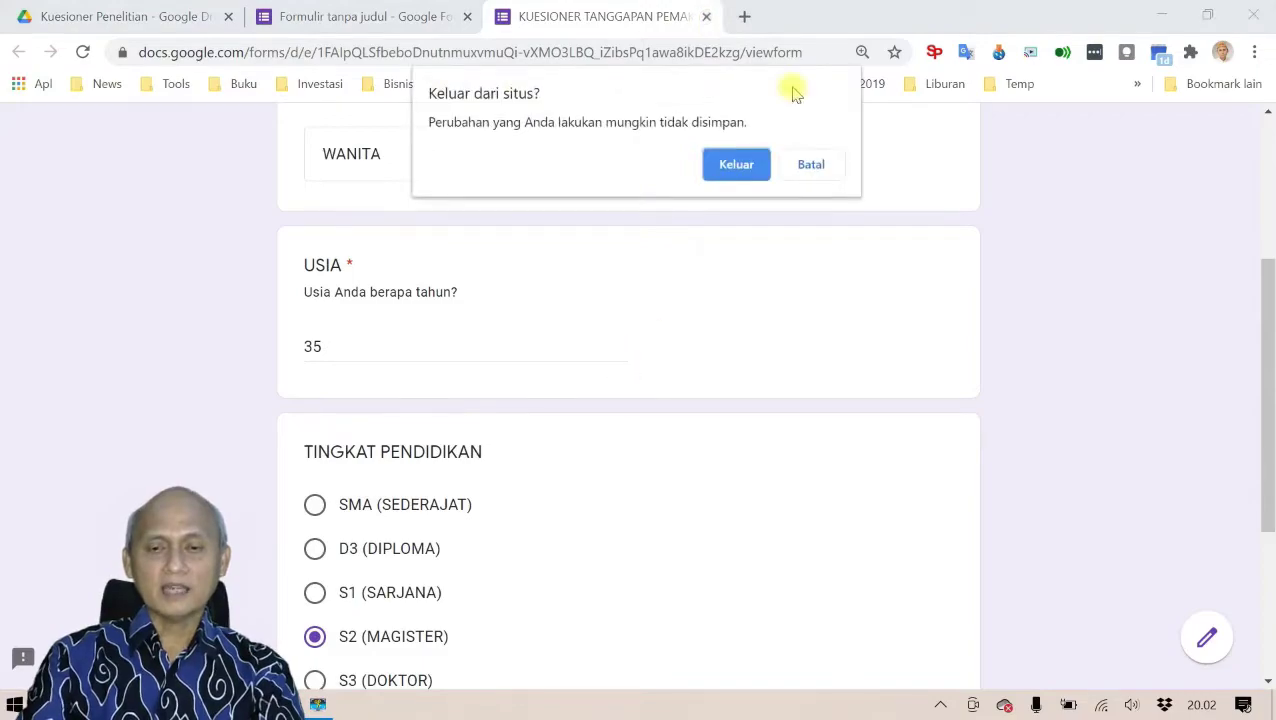
{"action": "left_click", "coordinate": [736, 164]}
- Make the TINGKAT PENDIDIKAN question required and give it the description "Pendidikan Terakhir"
{"action": "scroll", "coordinate": [594, 356], "scroll_direction": "down", "scroll_amount": 7}
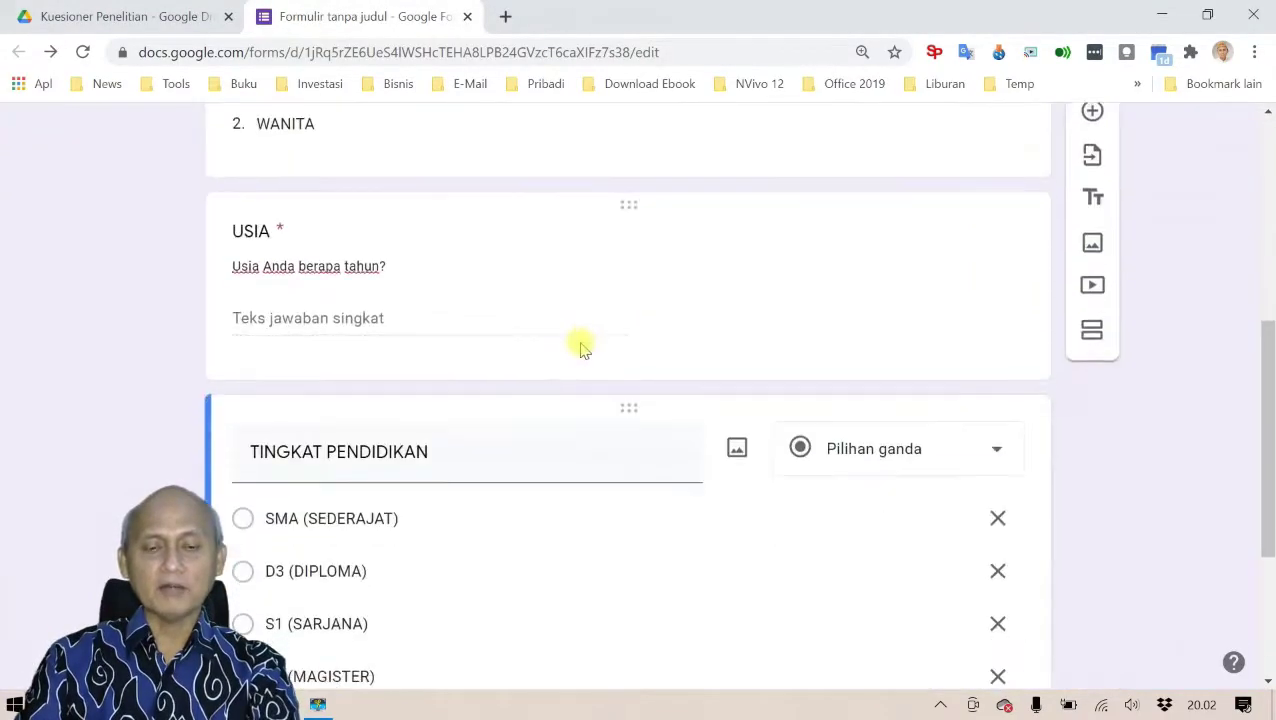
{"action": "scroll", "coordinate": [684, 437], "scroll_direction": "down", "scroll_amount": 1}
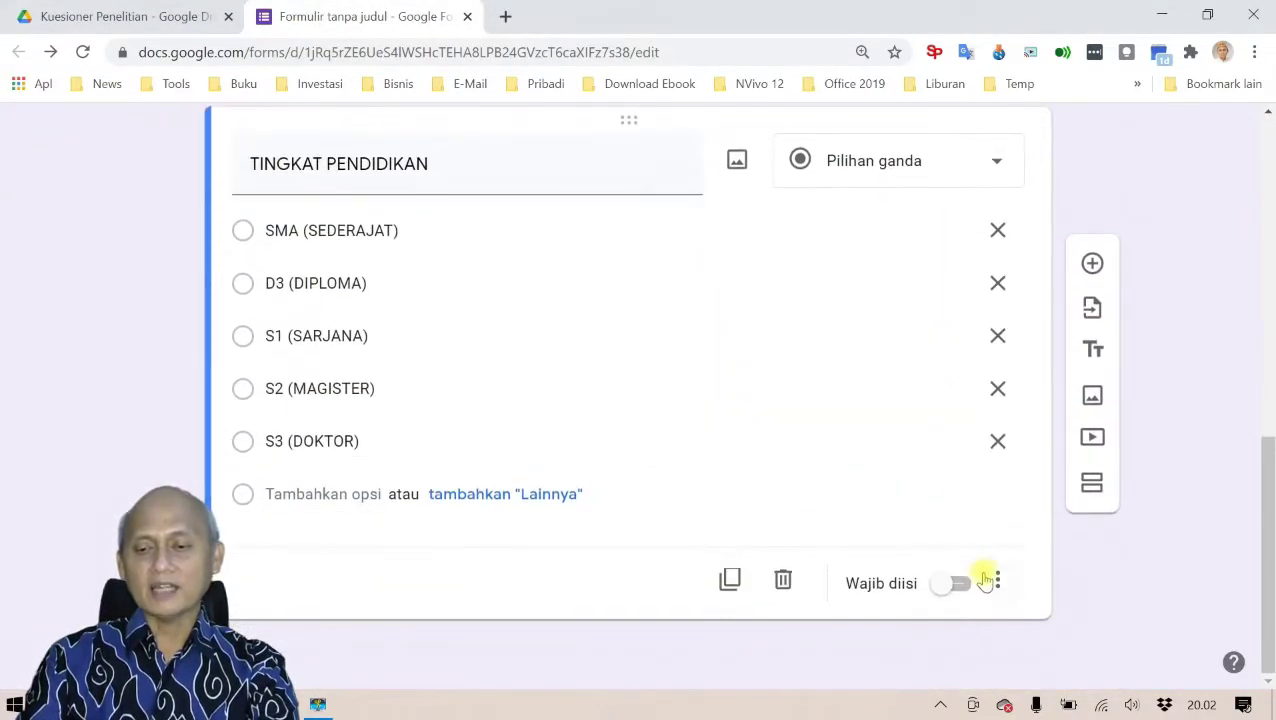
{"action": "left_click", "coordinate": [950, 583]}
{"action": "left_click", "coordinate": [997, 587]}
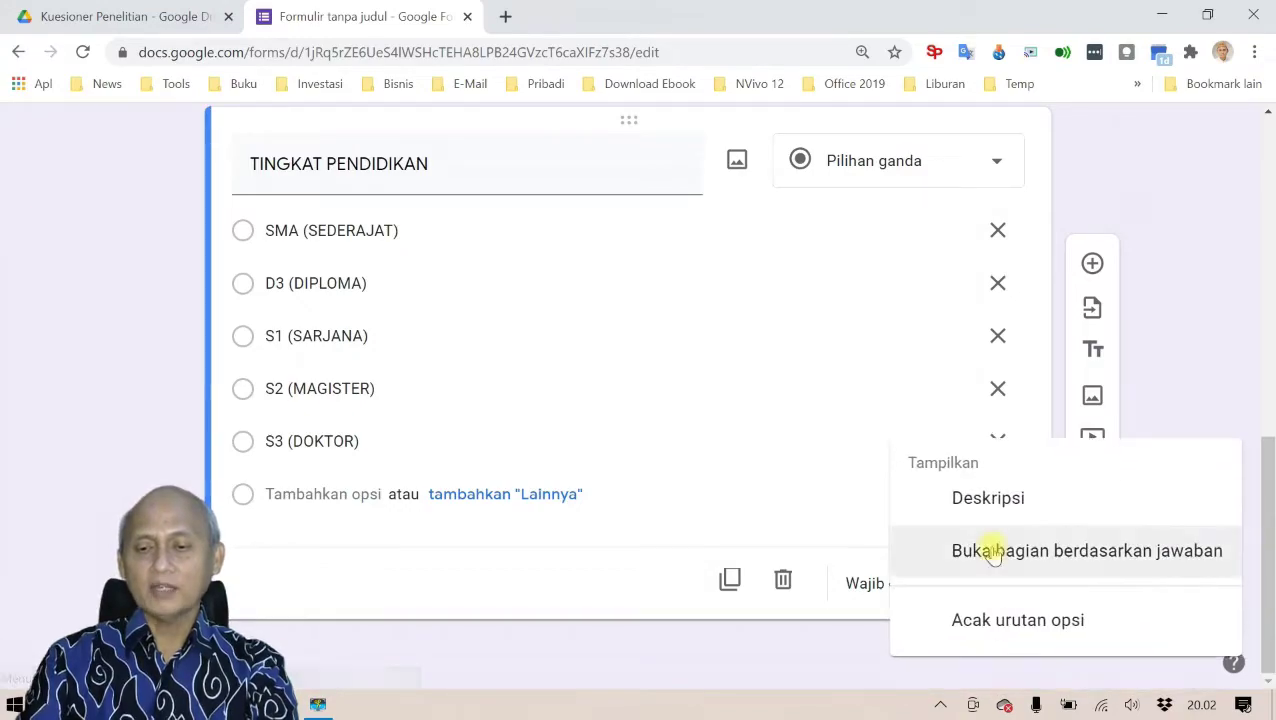
{"action": "left_click", "coordinate": [983, 500]}
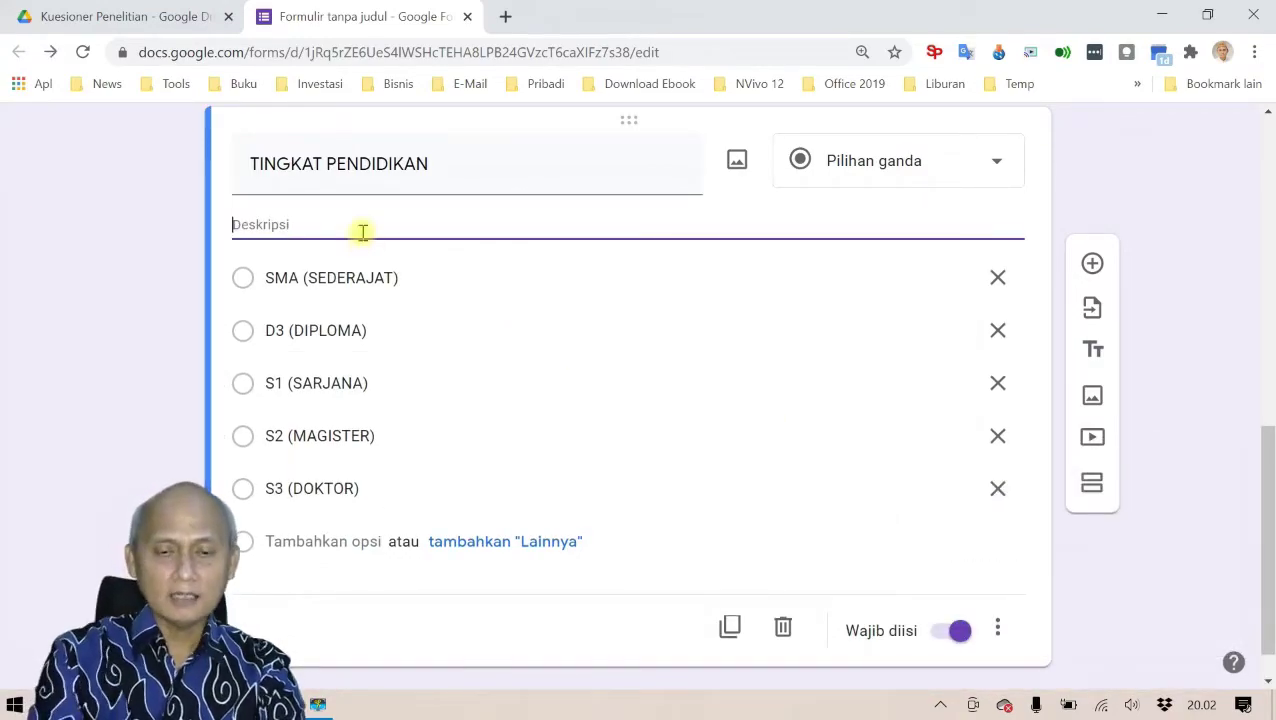
{"action": "type", "text": "P"}
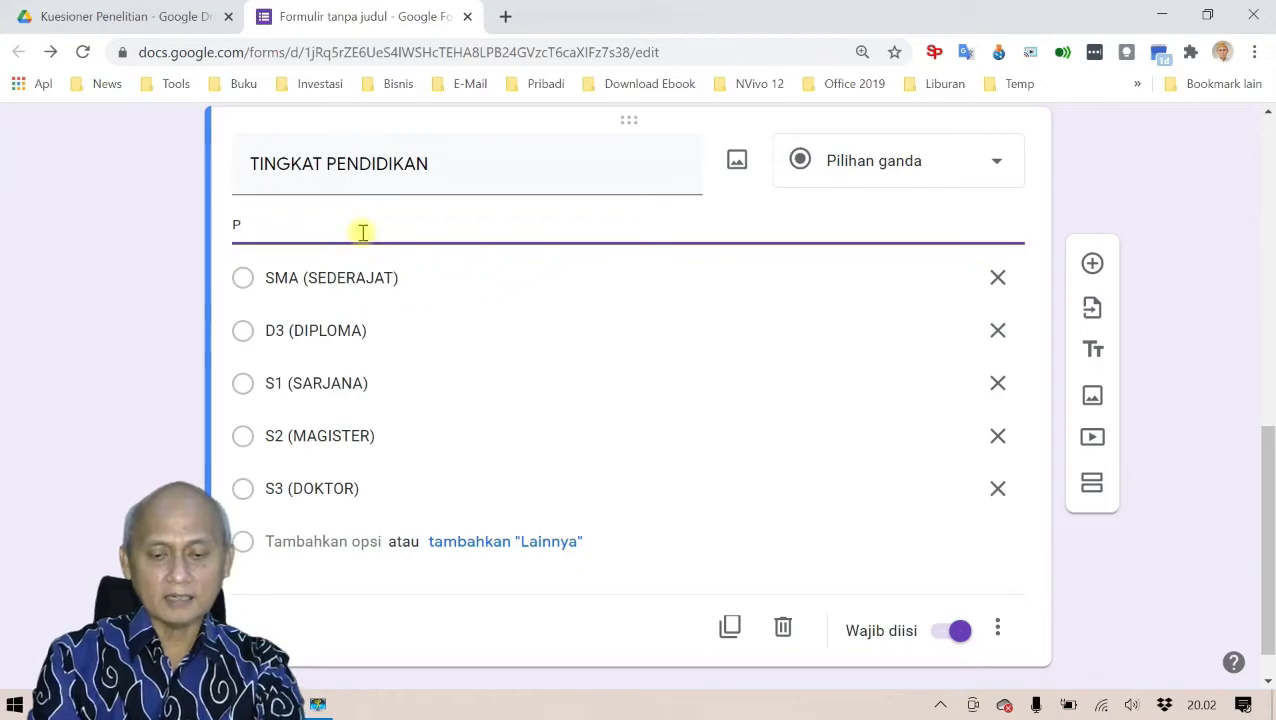
{"action": "type", "text": "endidikan Terakhir"}
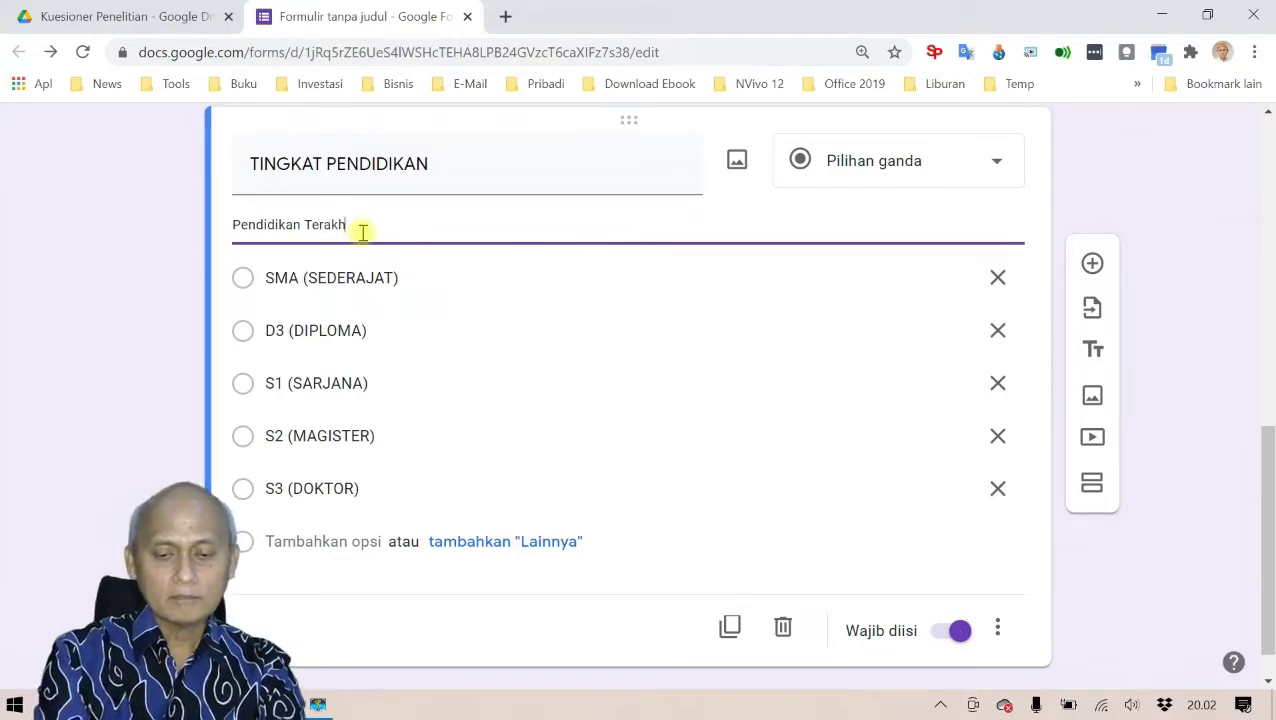
- Review the form's questions against the Data Responden section of the Form Kuesioner document in Word
{"action": "scroll", "coordinate": [490, 428], "scroll_direction": "down", "scroll_amount": 1}
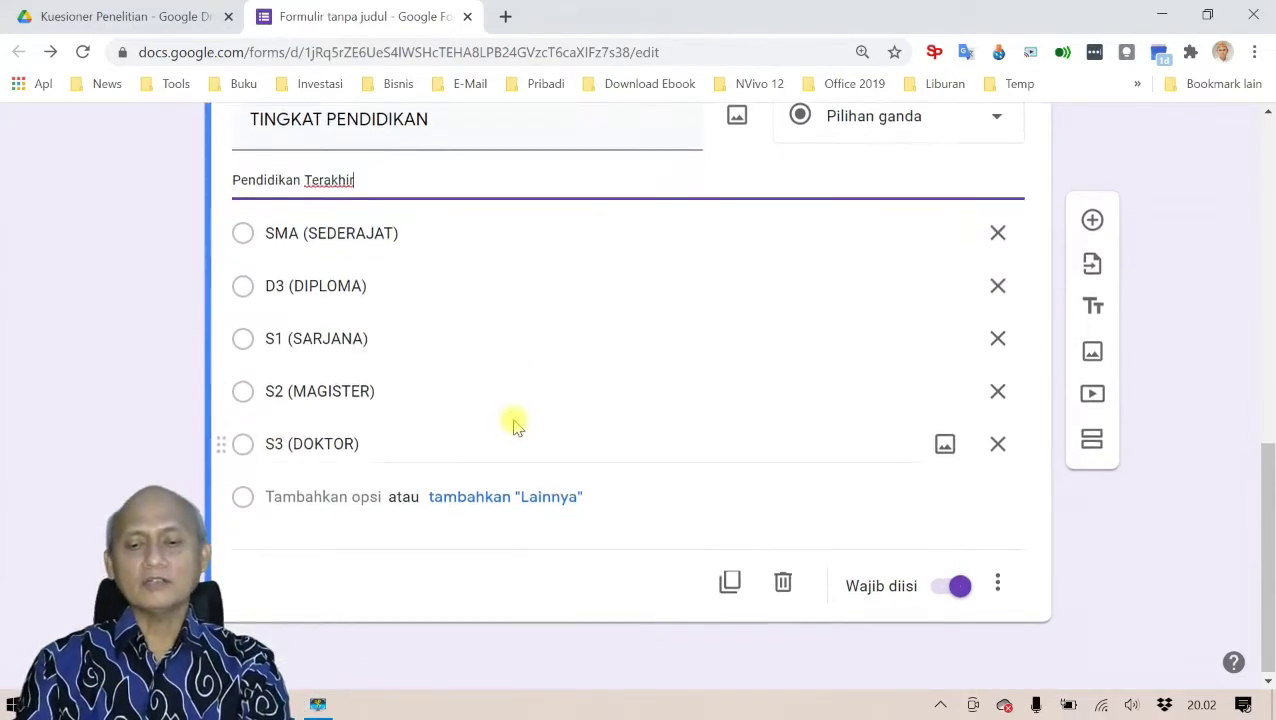
{"action": "scroll", "coordinate": [495, 428], "scroll_direction": "up", "scroll_amount": 15}
{"action": "scroll", "coordinate": [513, 420], "scroll_direction": "down", "scroll_amount": 2}
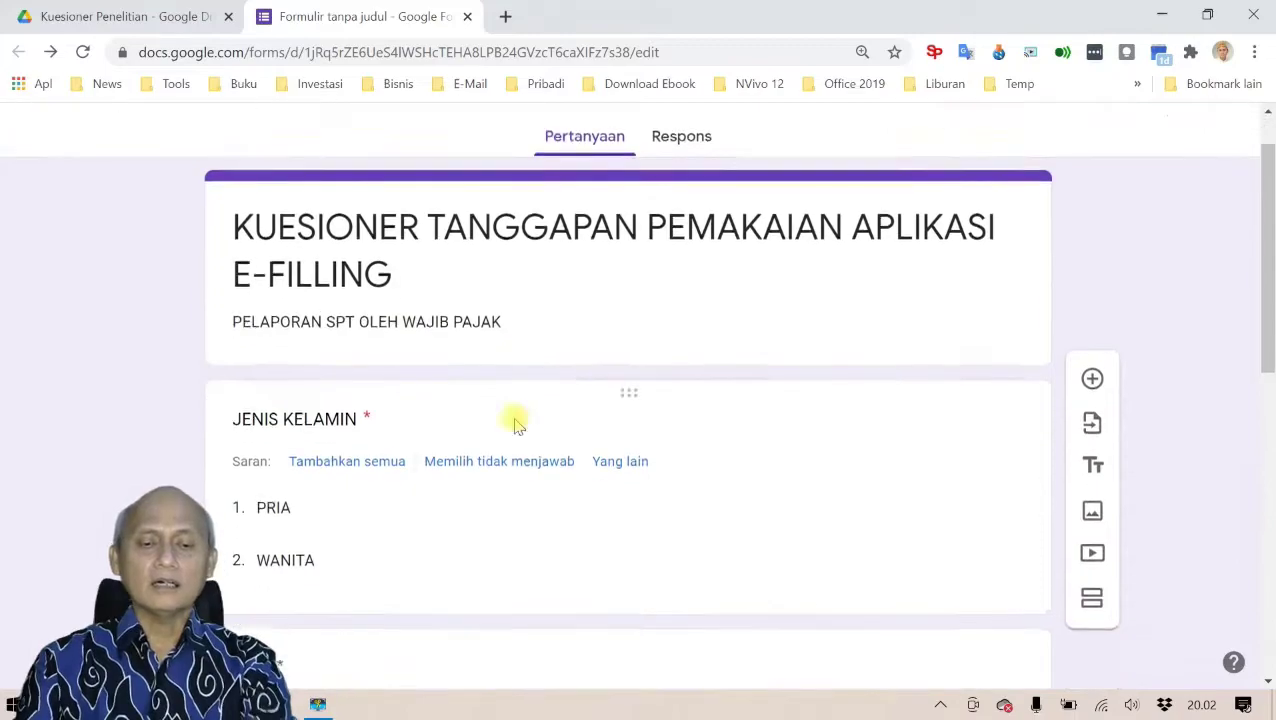
{"action": "key", "text": "alt+Tab"}
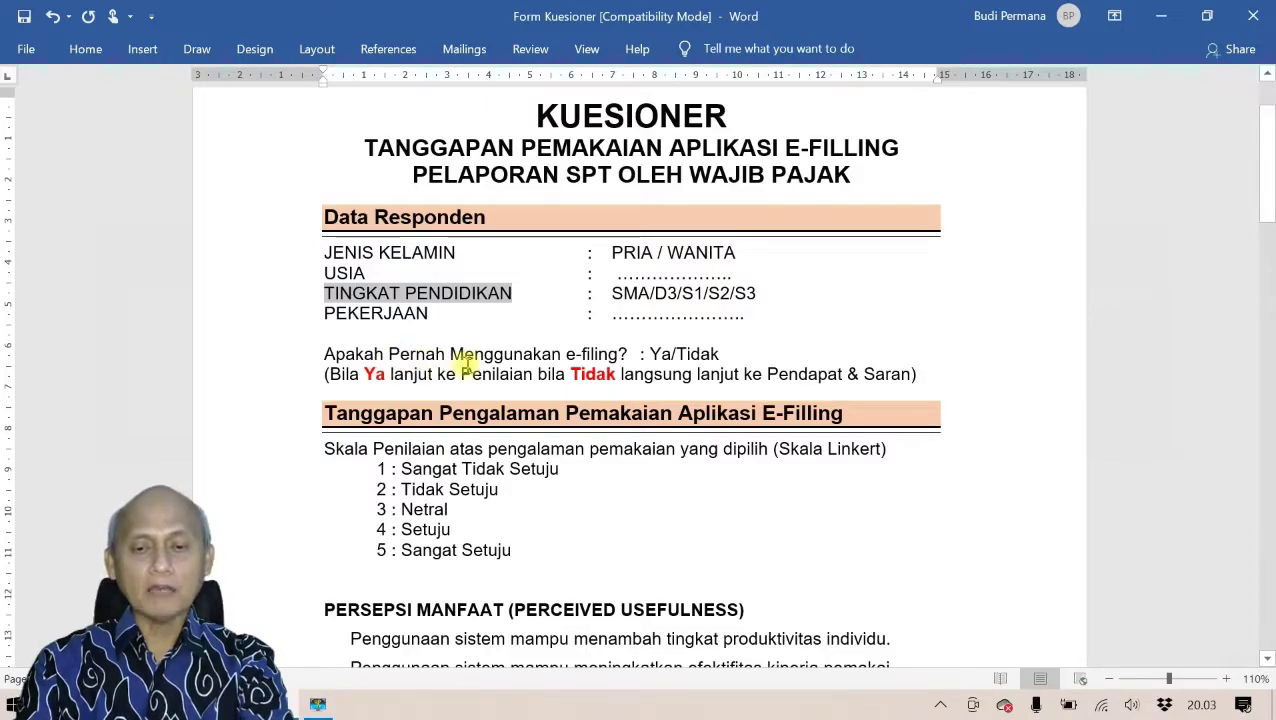
{"action": "key", "text": "alt+Tab"}
- Return to the form in Google Forms and add a new question below TINGKAT PENDIDIKAN
{"action": "scroll", "coordinate": [523, 461], "scroll_direction": "down", "scroll_amount": 7}
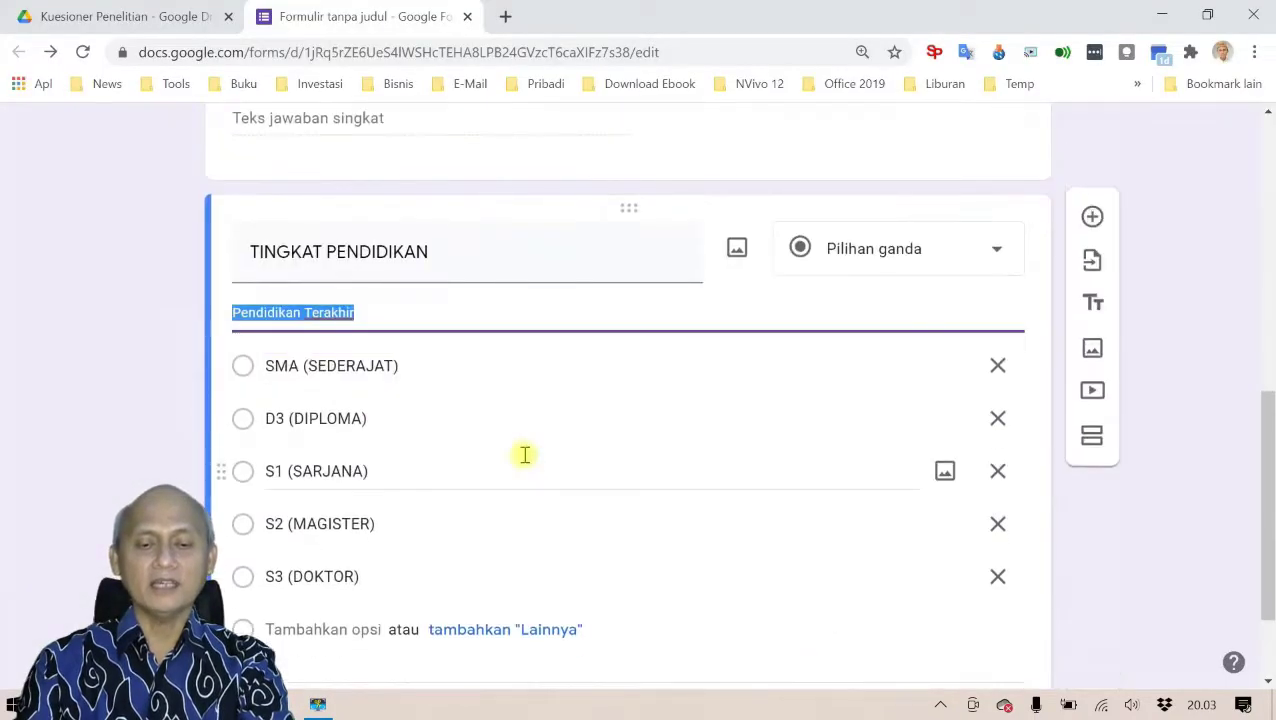
{"action": "left_click", "coordinate": [343, 580]}
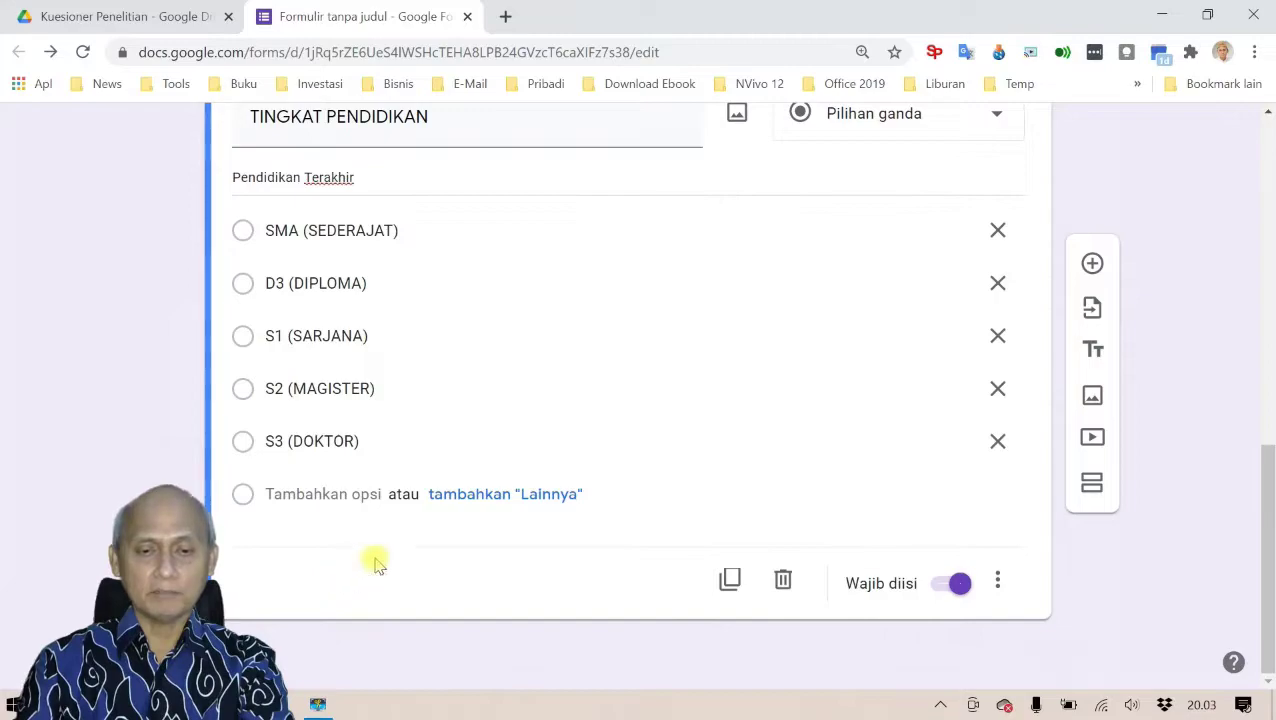
{"action": "left_click", "coordinate": [1090, 262]}
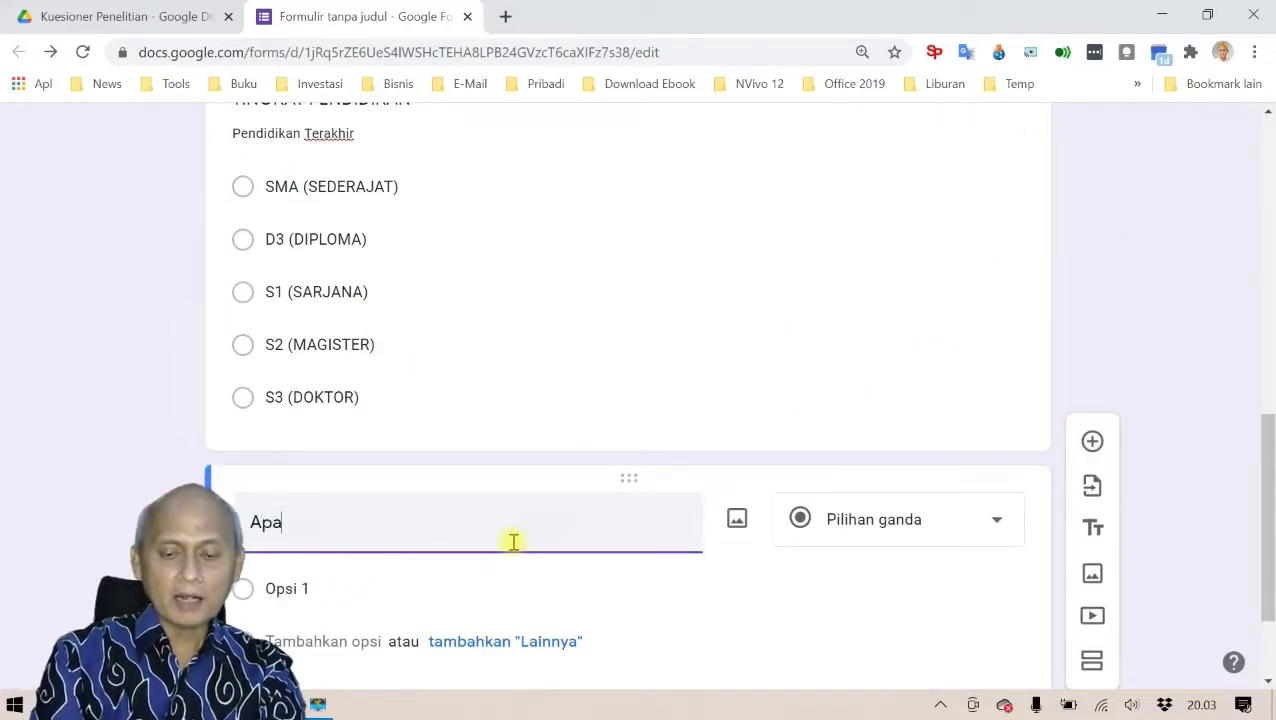
{"action": "type", "text": "ah "}
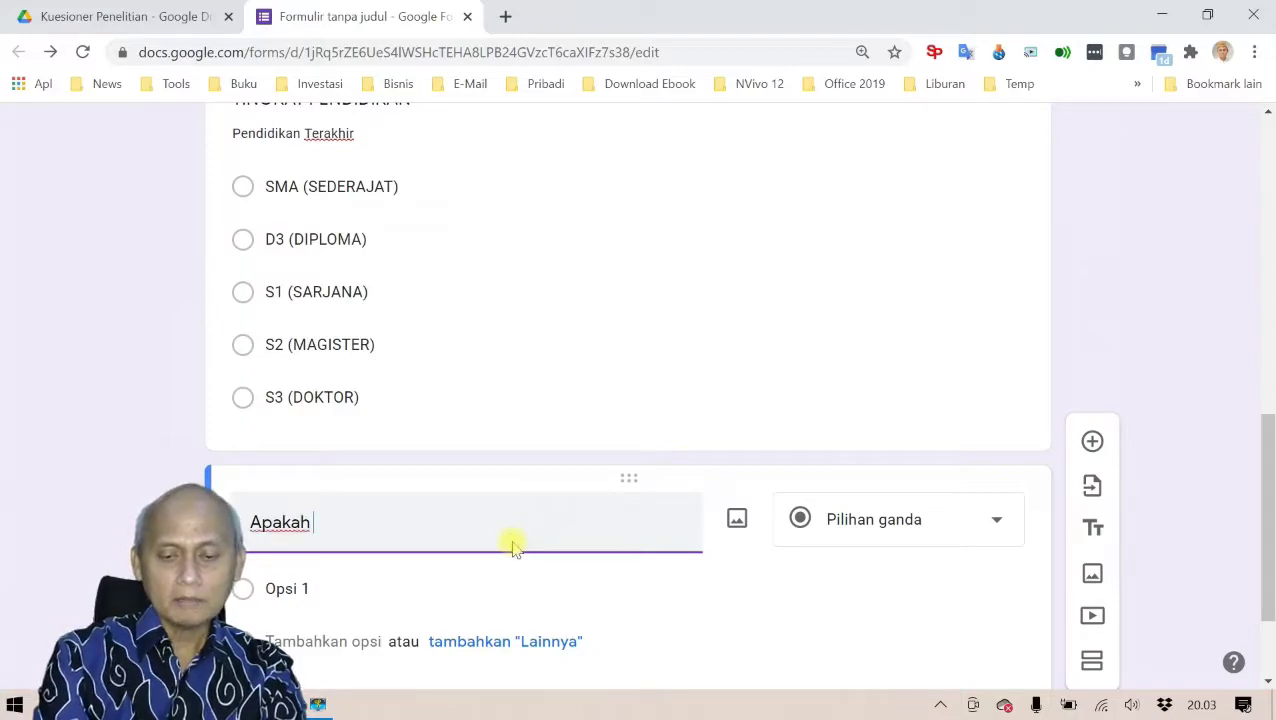
{"action": "type", "text": "pernah "}
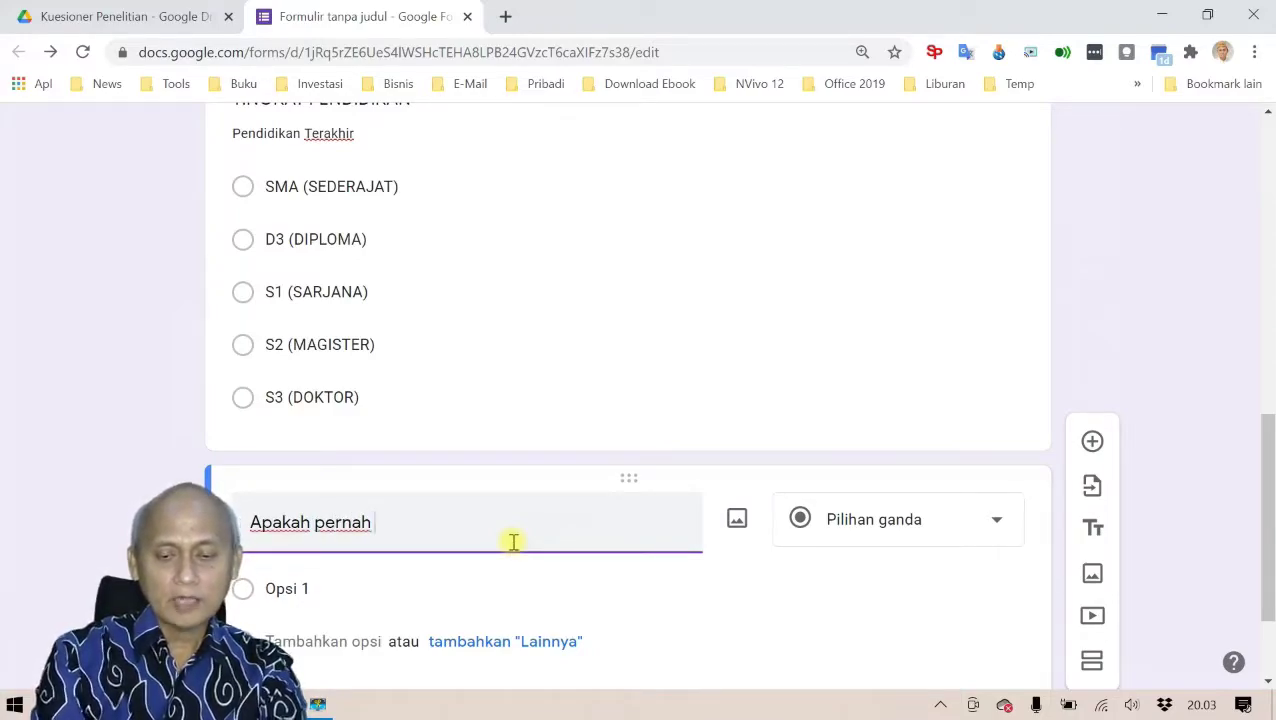
{"action": "type", "text": "mengguna"}
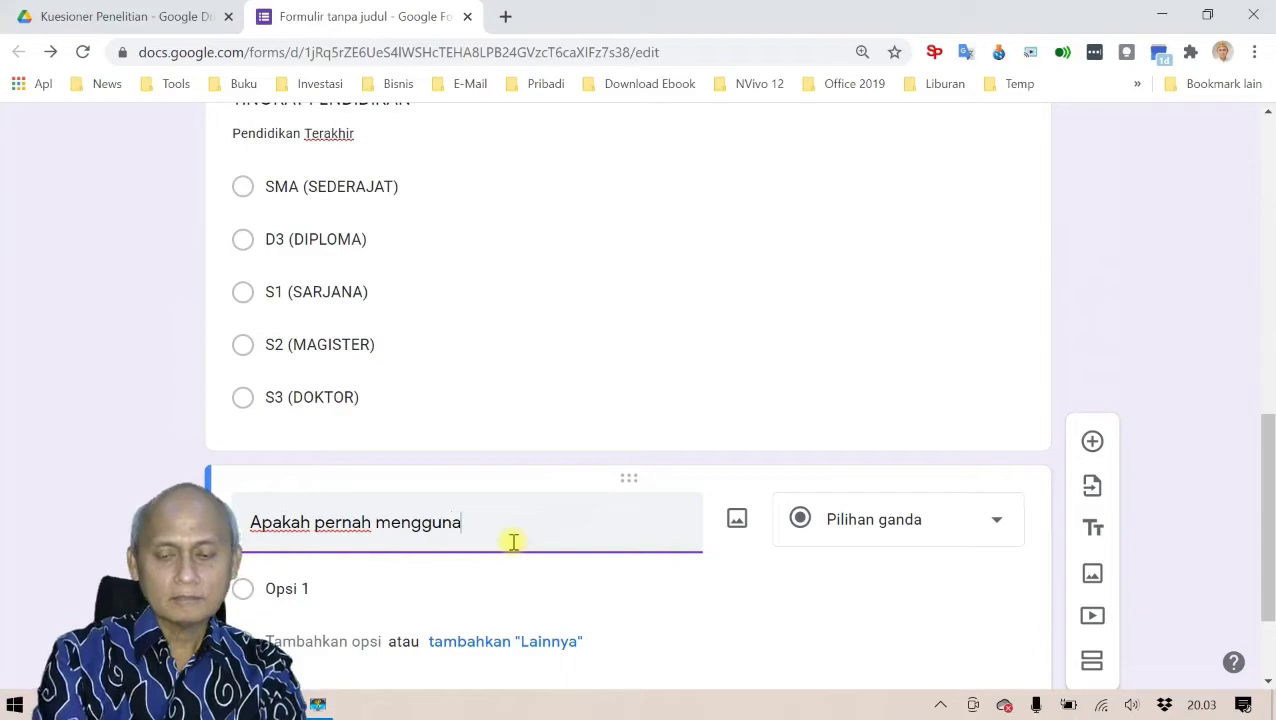
{"action": "type", "text": "kan Apl"}
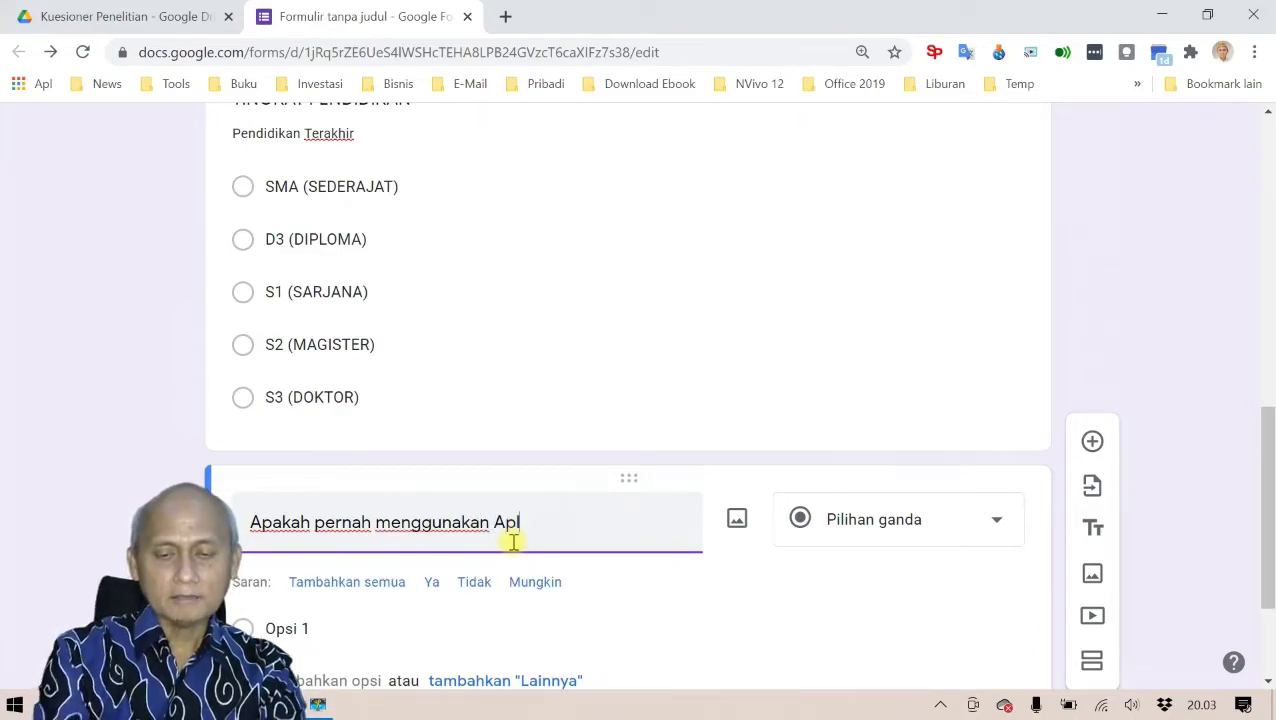
{"action": "type", "text": "ikasi"}
{"action": "key", "text": "BackSpace"}
{"action": "key", "text": "BackSpace"}
{"action": "key", "text": "BackSpace"}
{"action": "key", "text": "BackSpace"}
{"action": "key", "text": "BackSpace"}
{"action": "key", "text": "BackSpace"}
{"action": "key", "text": "BackSpace"}
{"action": "key", "text": "BackSpace"}
{"action": "key", "text": "BackSpace"}
{"action": "key", "text": "BackSpace"}
{"action": "key", "text": "BackSpace"}
{"action": "key", "text": "BackSpace"}
{"action": "key", "text": "BackSpace"}
{"action": "key", "text": "BackSpace"}
{"action": "key", "text": "BackSpace"}
{"action": "key", "text": "BackSpace"}
{"action": "key", "text": "BackSpace"}
{"action": "key", "text": "BackSpace"}
{"action": "key", "text": "BackSpace"}
{"action": "key", "text": "BackSpace"}
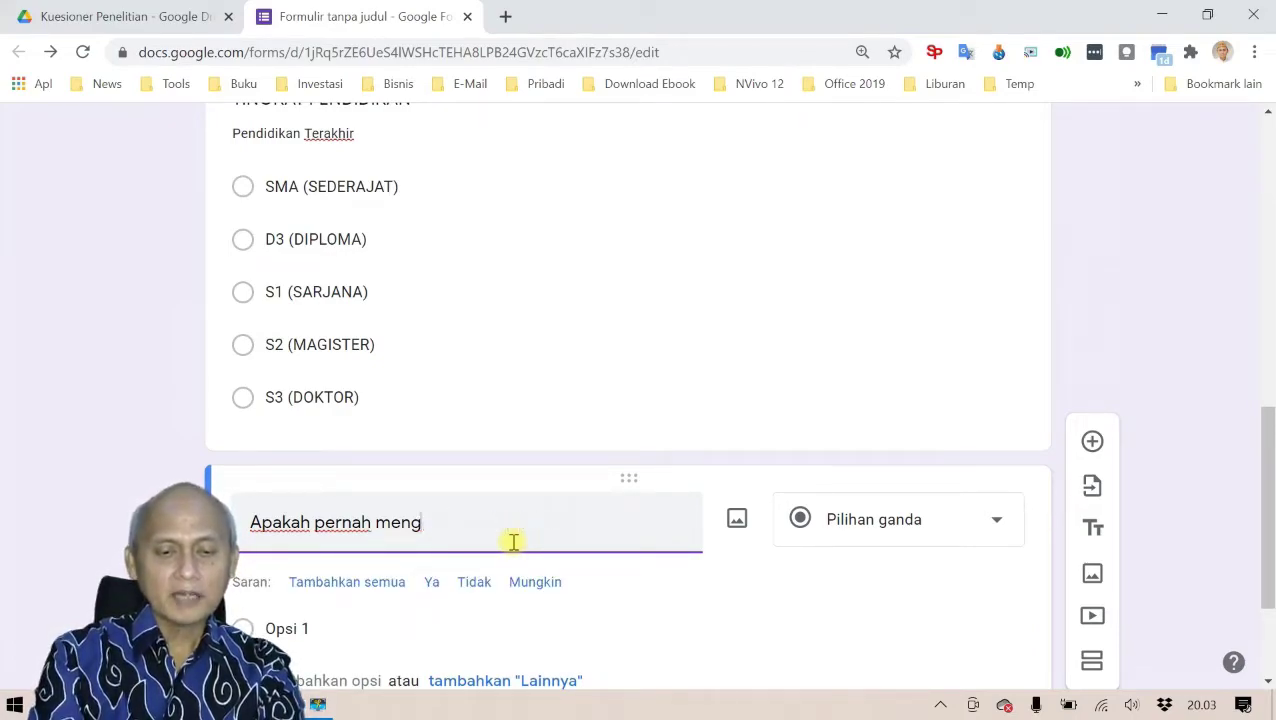
{"action": "key", "text": "BackSpace"}
{"action": "key", "text": "BackSpace"}
{"action": "key", "text": "BackSpace"}
{"action": "key", "text": "BackSpace"}
{"action": "key", "text": "BackSpace"}
{"action": "key", "text": "BackSpace"}
{"action": "key", "text": "BackSpace"}
{"action": "key", "text": "BackSpace"}
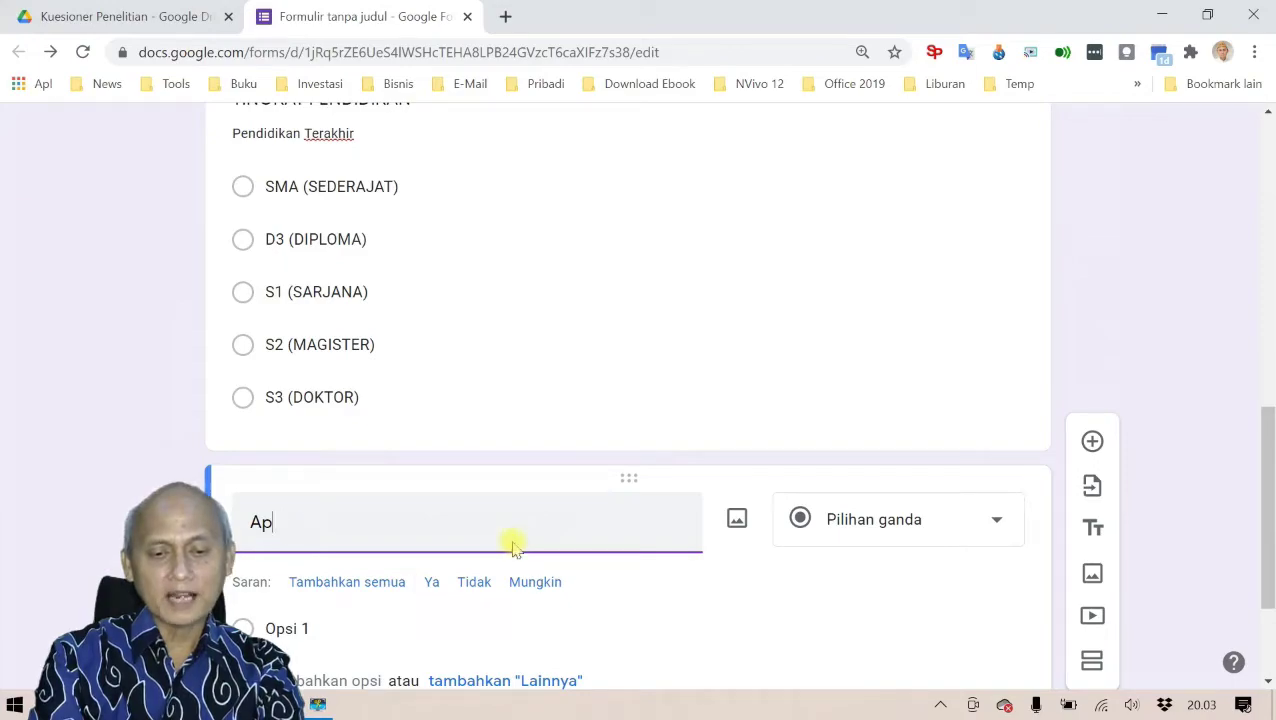
- Enter "APAKAH PERNAH MENGGUNAKAN APLIKASI E-FILLING?" as the new question's text
{"action": "type", "text": "PAKAH "}
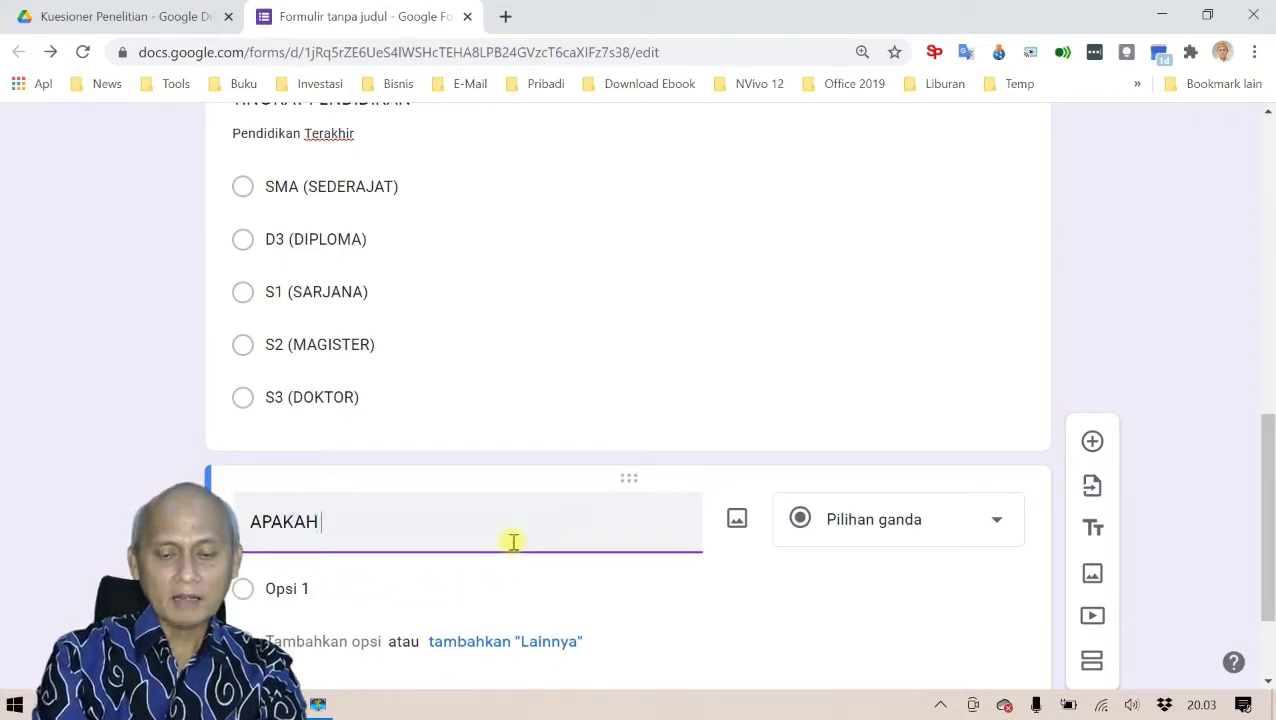
{"action": "type", "text": "PERNAH M"}
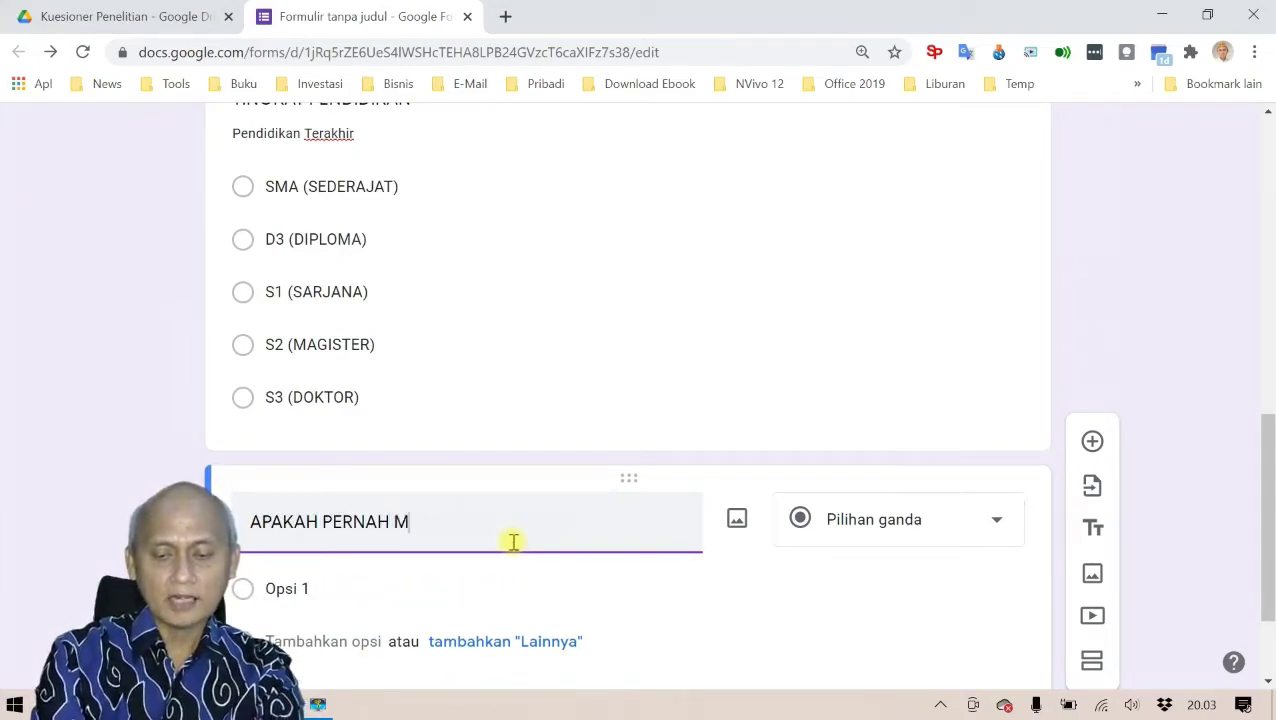
{"action": "type", "text": "ENGGUNAKAN"}
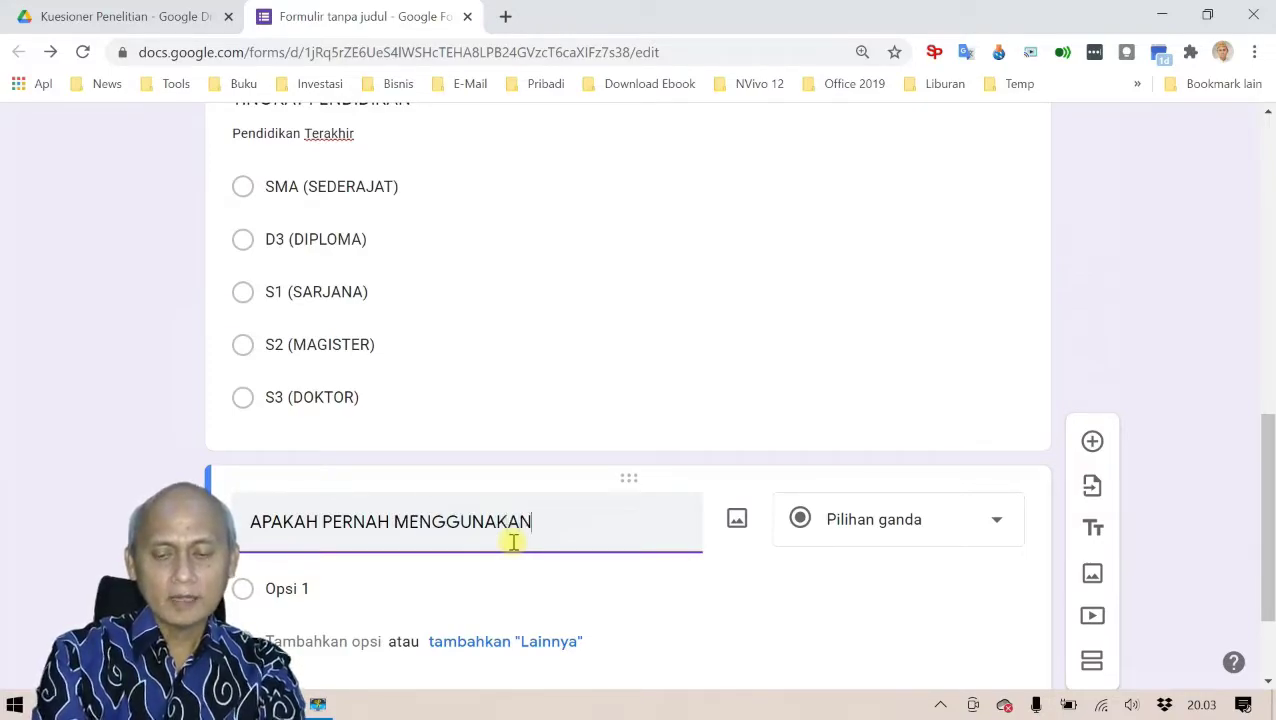
{"action": "type", "text": " APLIKASI"}
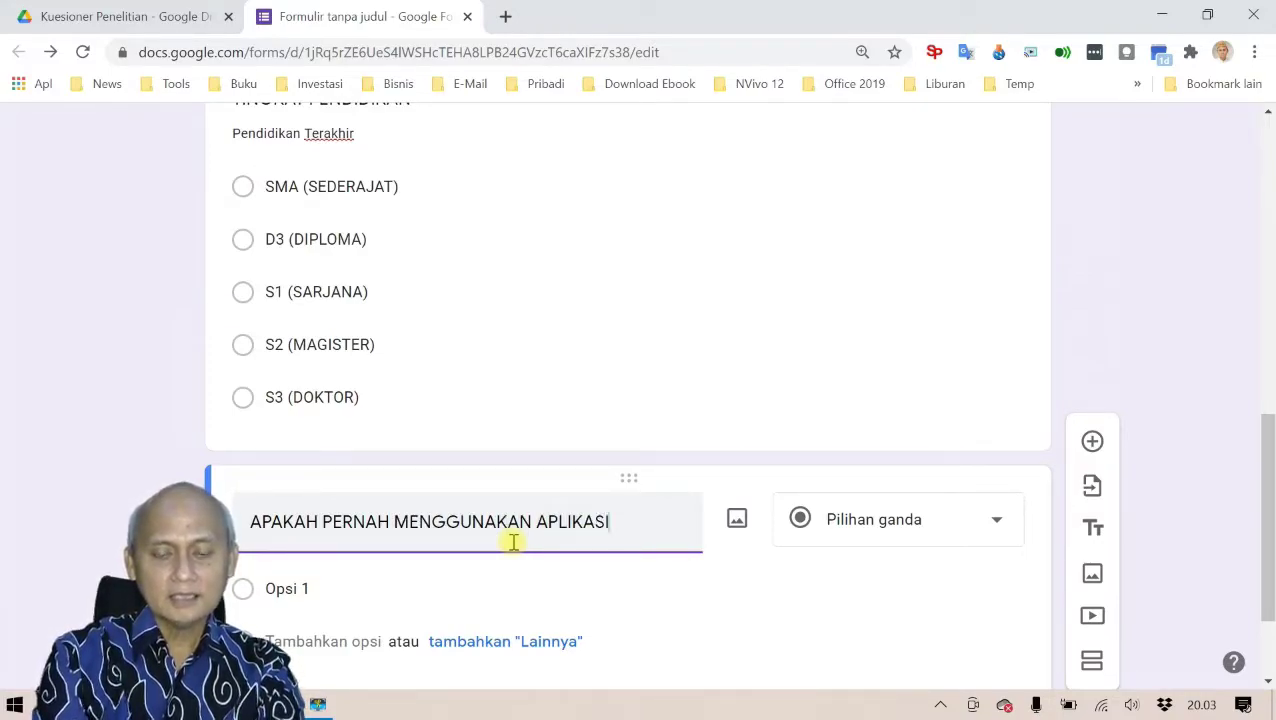
{"action": "type", "text": " E-F"}
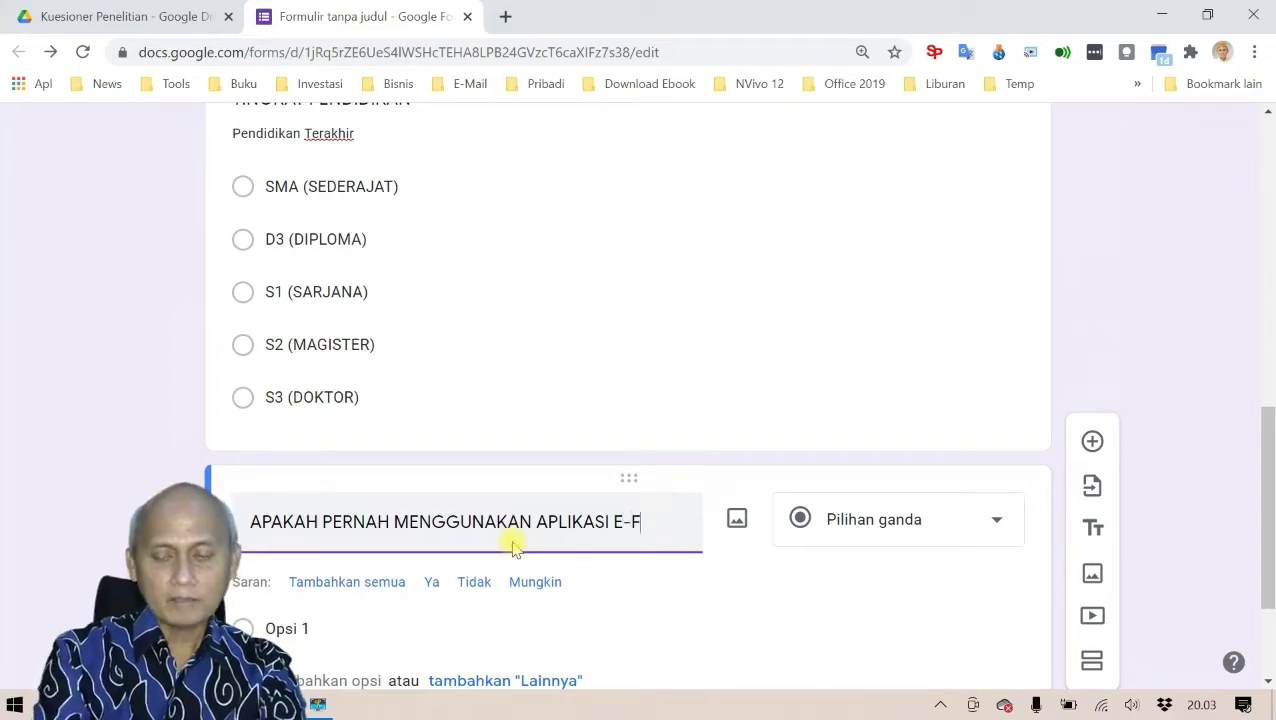
{"action": "type", "text": "ILLING"}
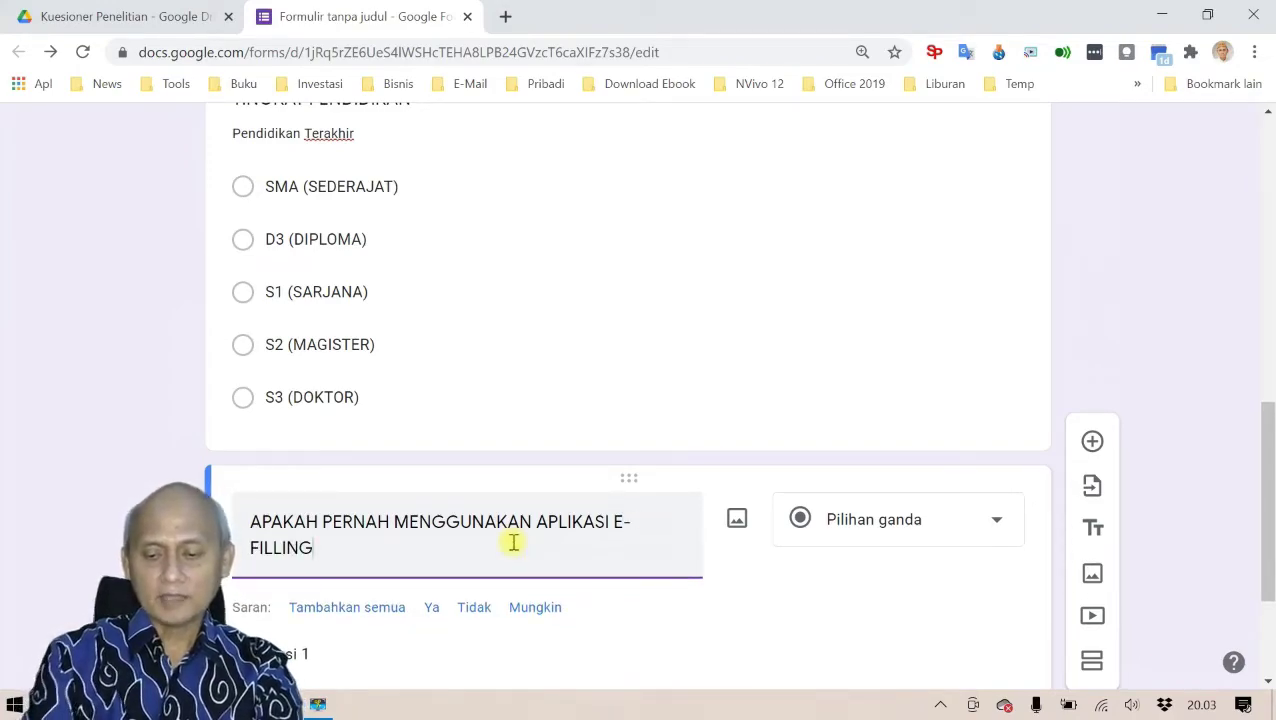
{"action": "type", "text": "?"}
- Make the e-filing question a required Drop-down with the options YA and TIDAK
{"action": "left_click", "coordinate": [948, 535]}
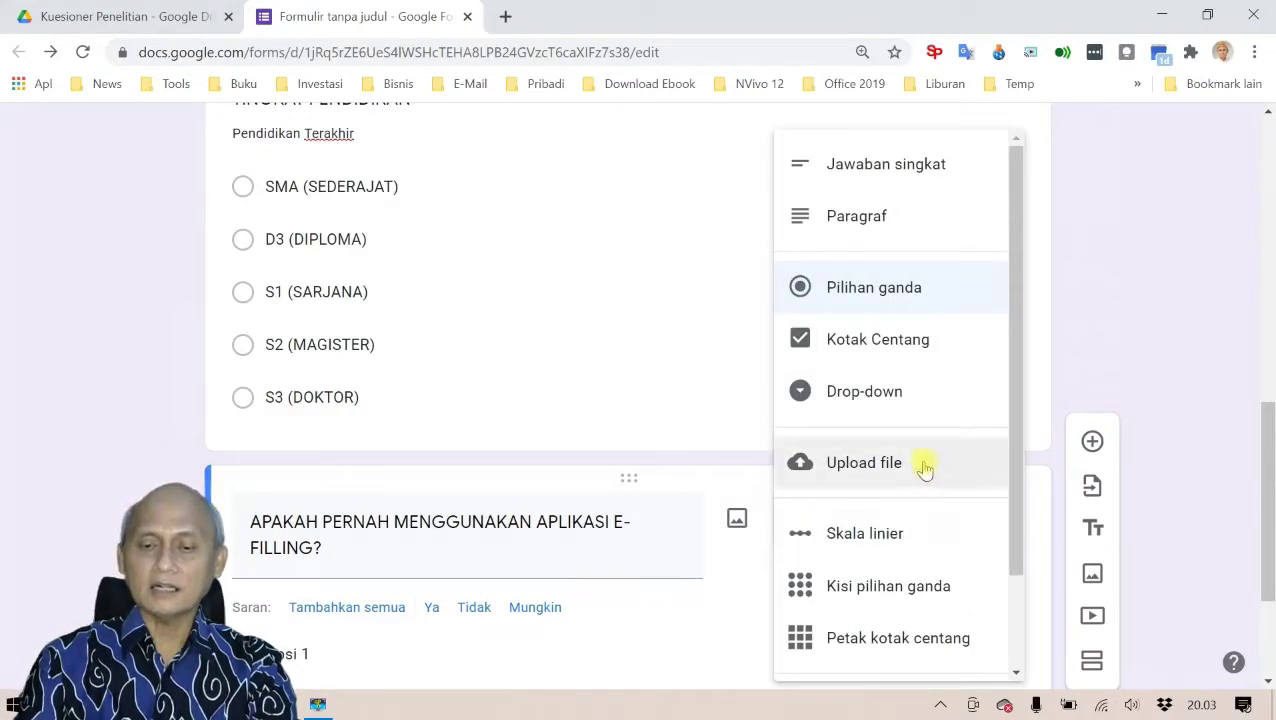
{"action": "left_click", "coordinate": [897, 392]}
{"action": "left_click", "coordinate": [310, 612]}
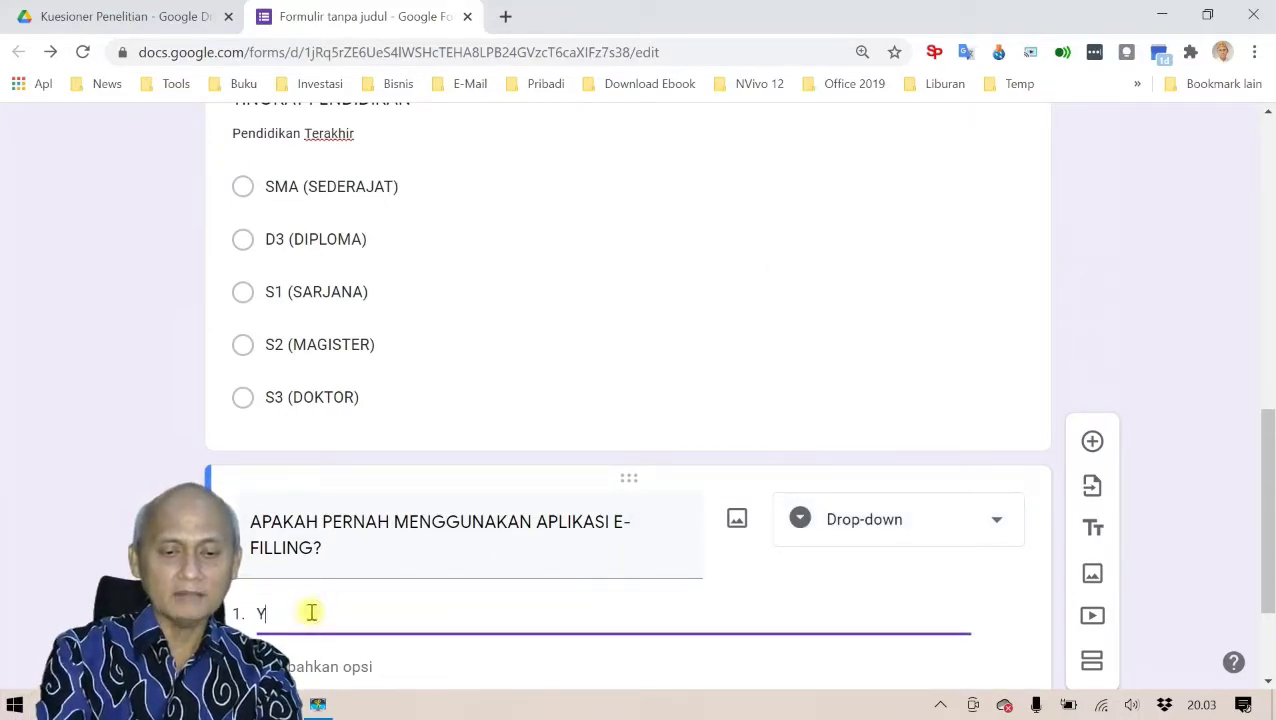
{"action": "scroll", "coordinate": [340, 660], "scroll_direction": "down", "scroll_amount": 2}
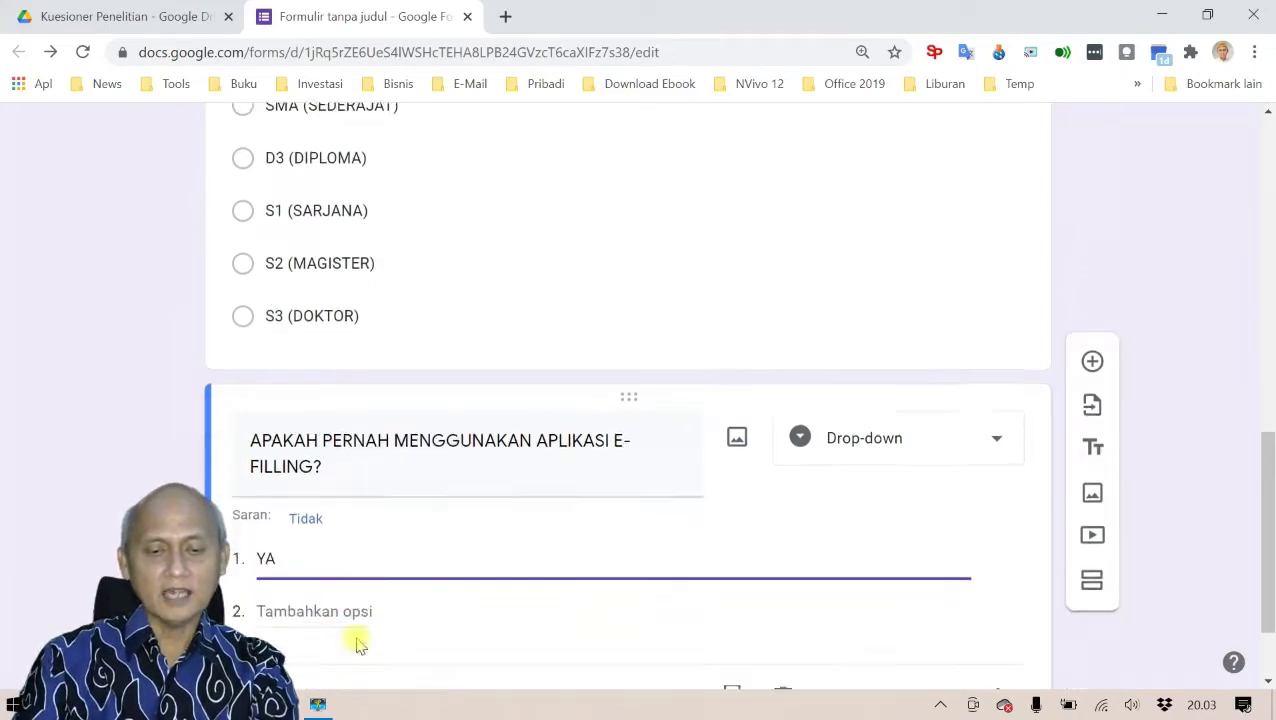
{"action": "left_click", "coordinate": [305, 494]}
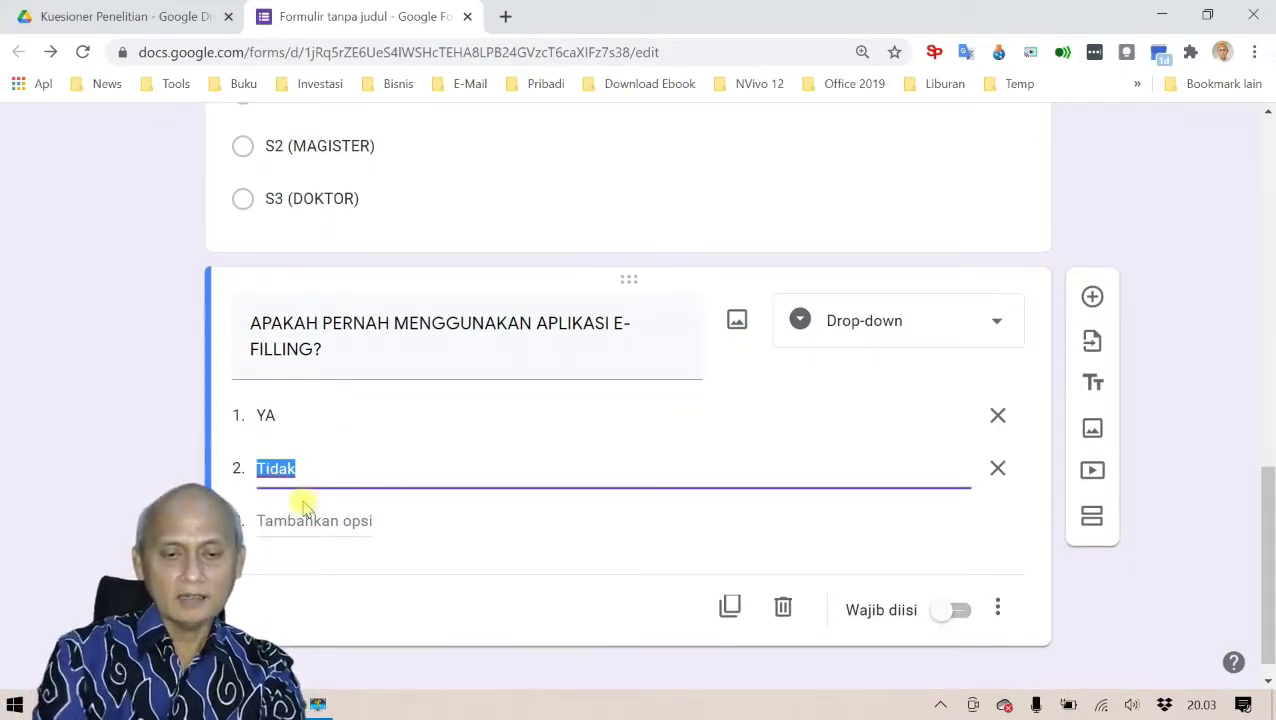
{"action": "type", "text": "TO"}
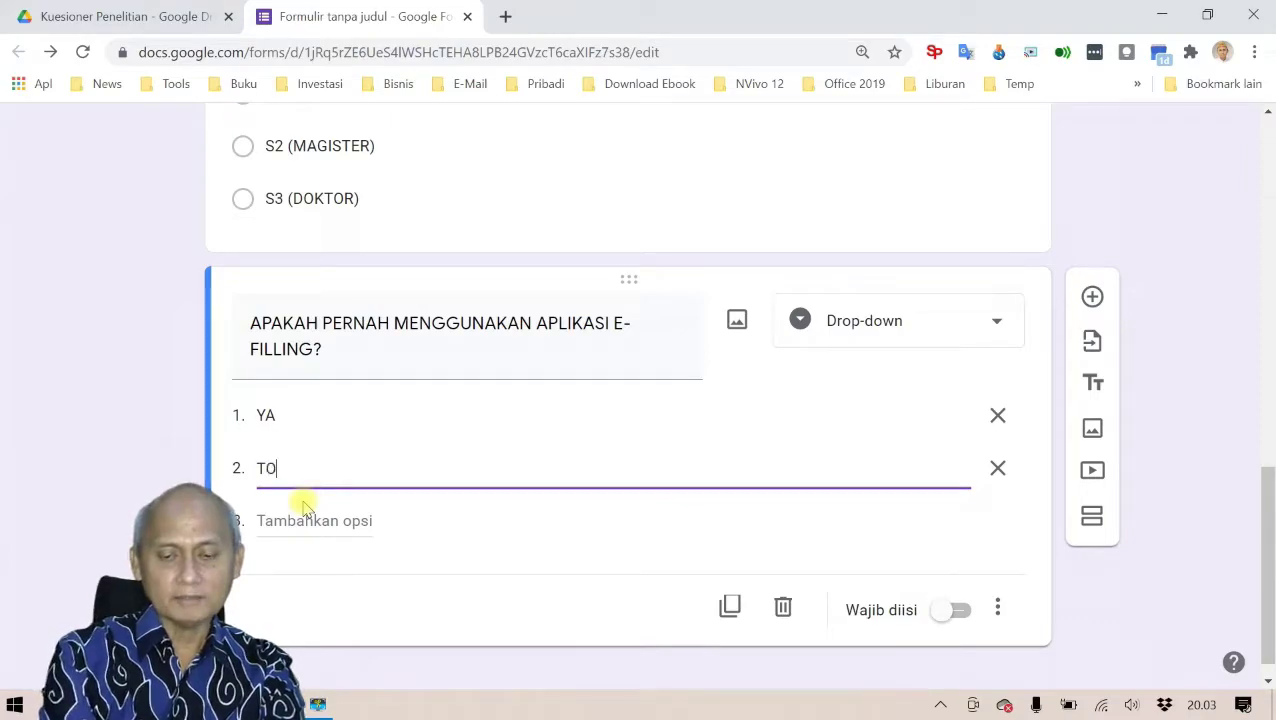
{"action": "key", "text": "BackSpace"}
{"action": "type", "text": "IDAK"}
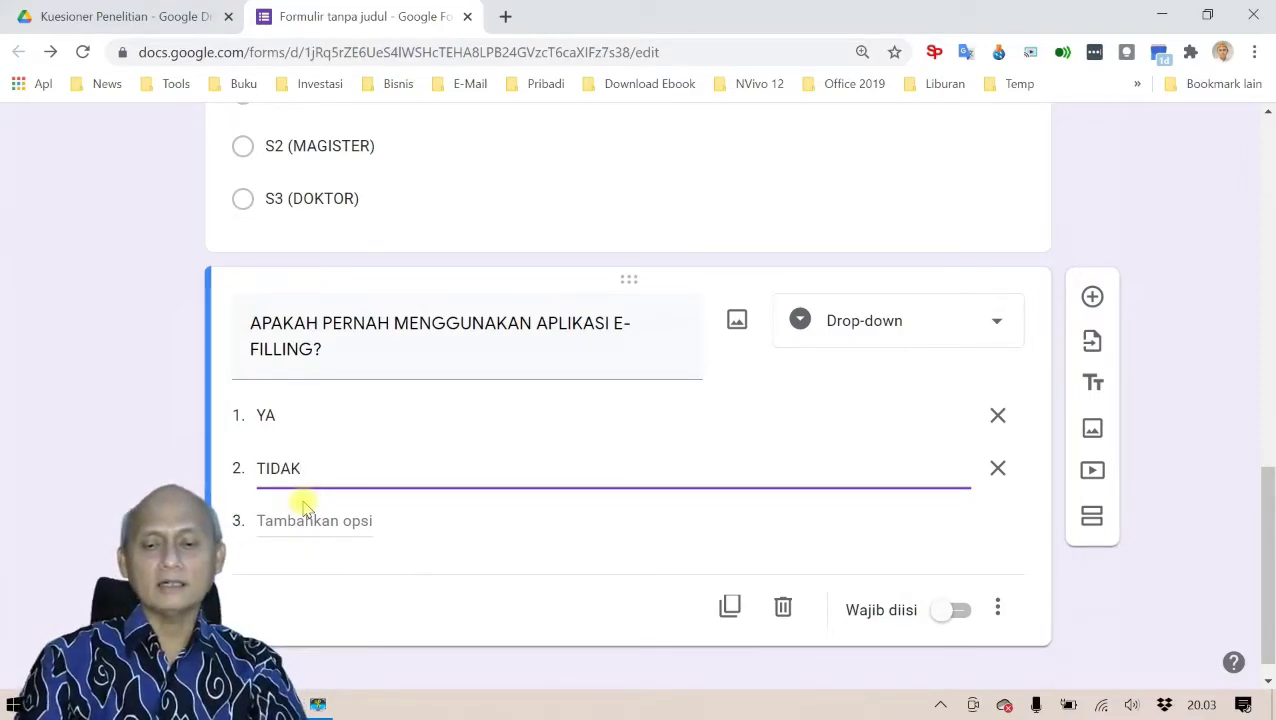
{"action": "left_click", "coordinate": [951, 617]}
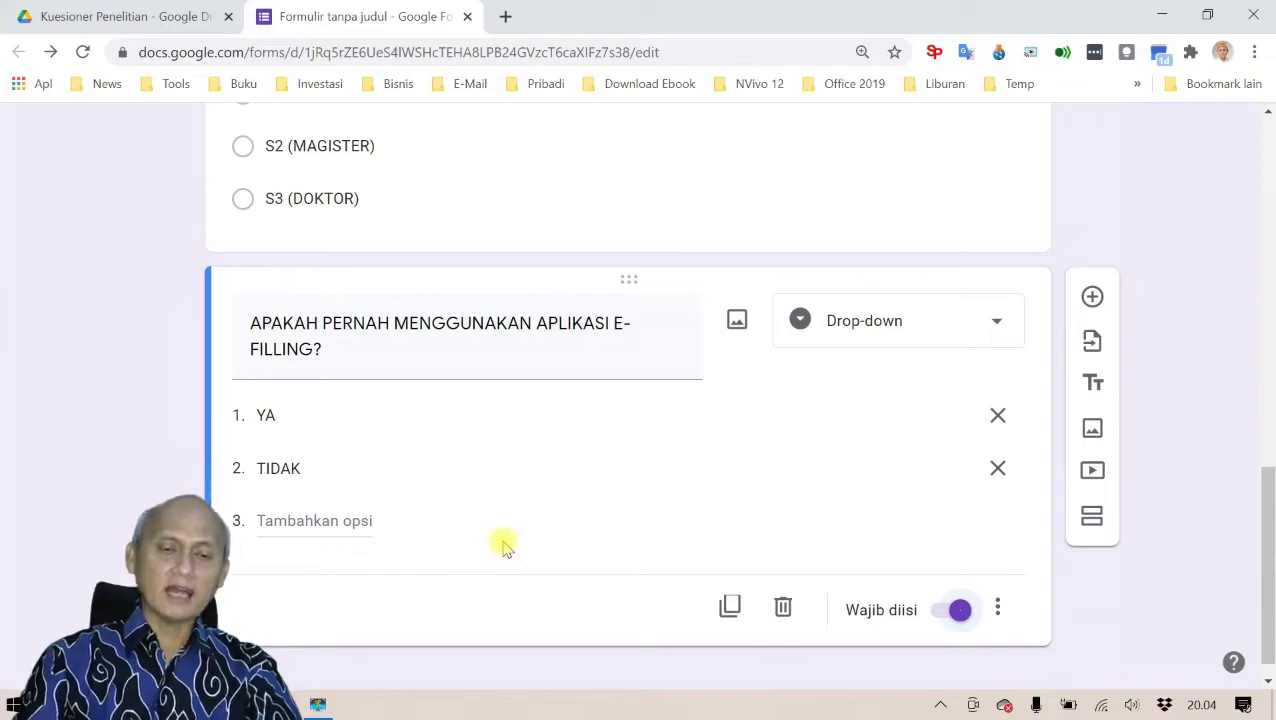
- Preview the form, check the answer choices of the e-filing question, and close the preview without submitting
{"action": "scroll", "coordinate": [441, 447], "scroll_direction": "down", "scroll_amount": 1}
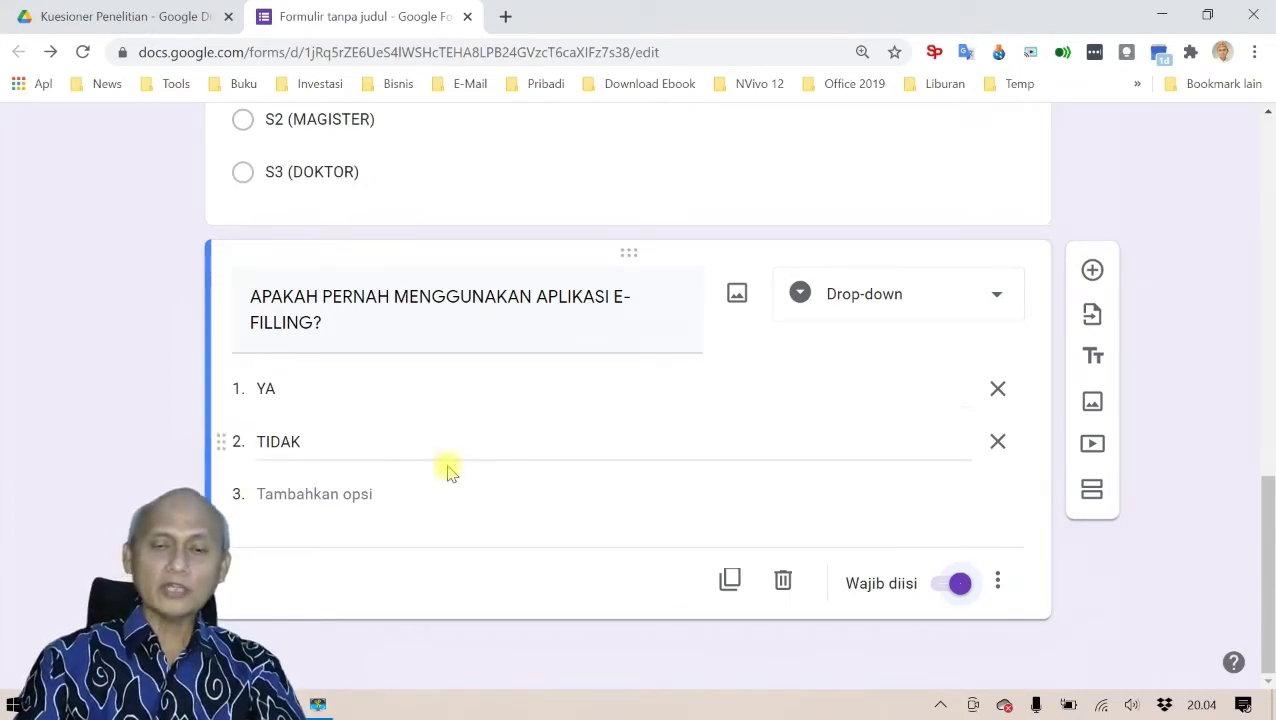
{"action": "scroll", "coordinate": [447, 468], "scroll_direction": "up", "scroll_amount": 8}
{"action": "scroll", "coordinate": [447, 468], "scroll_direction": "up", "scroll_amount": 3}
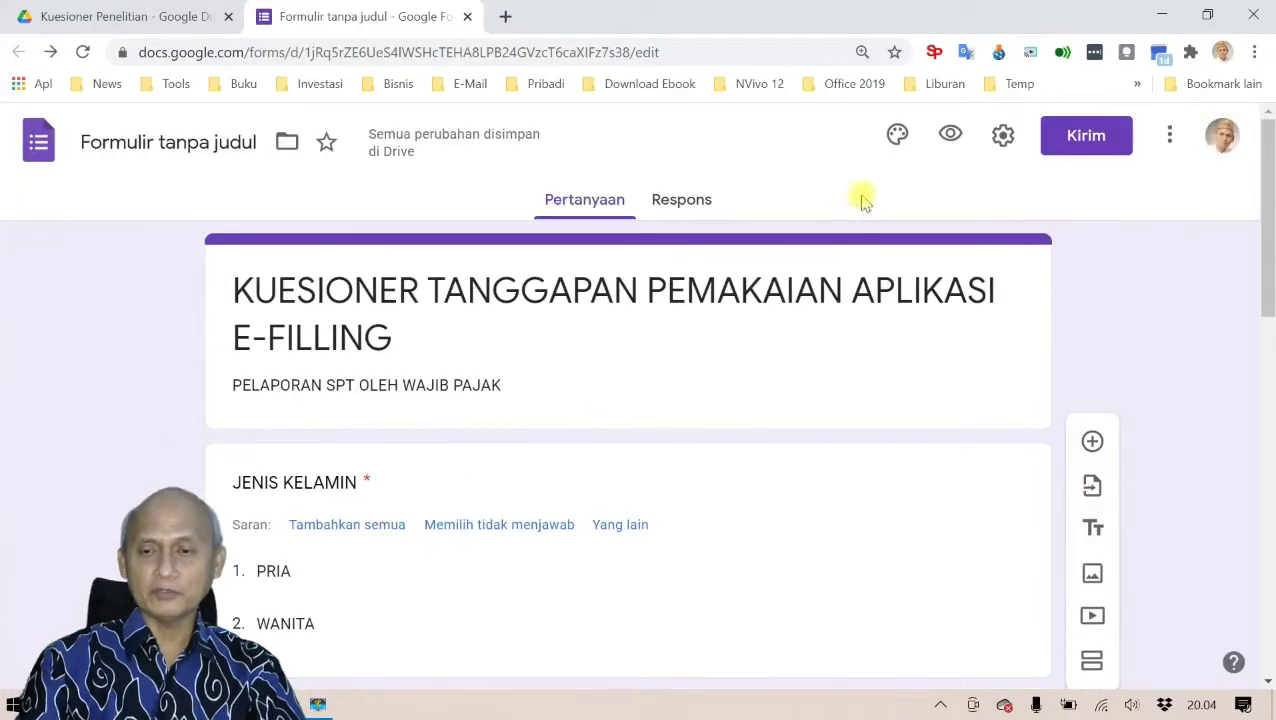
{"action": "left_click", "coordinate": [948, 134]}
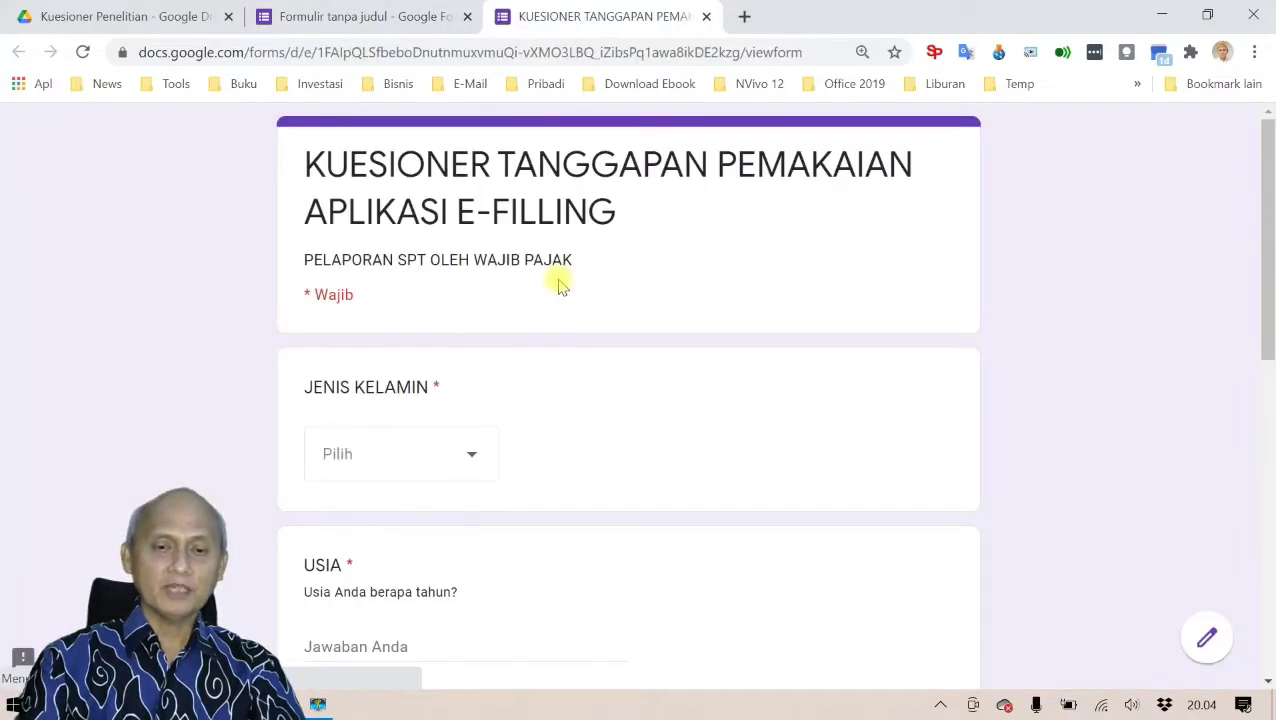
{"action": "scroll", "coordinate": [569, 325], "scroll_direction": "down", "scroll_amount": 15}
{"action": "scroll", "coordinate": [567, 327], "scroll_direction": "down", "scroll_amount": 1}
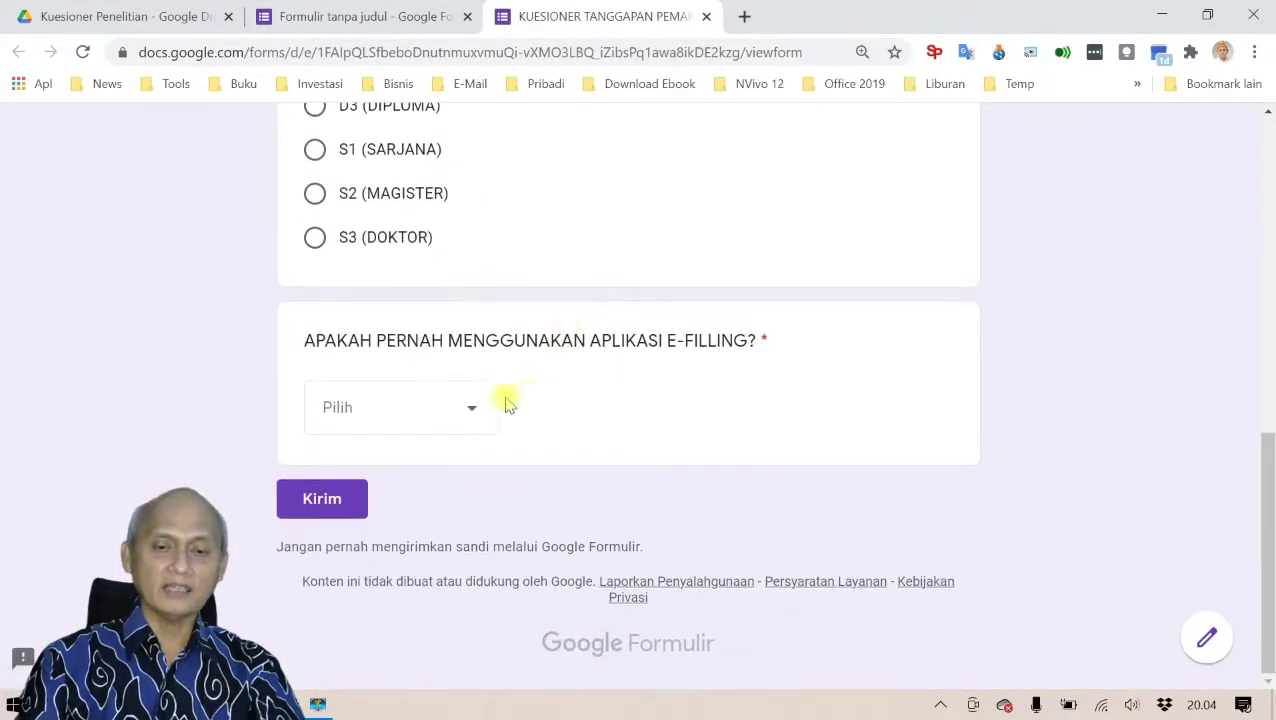
{"action": "left_click", "coordinate": [476, 412]}
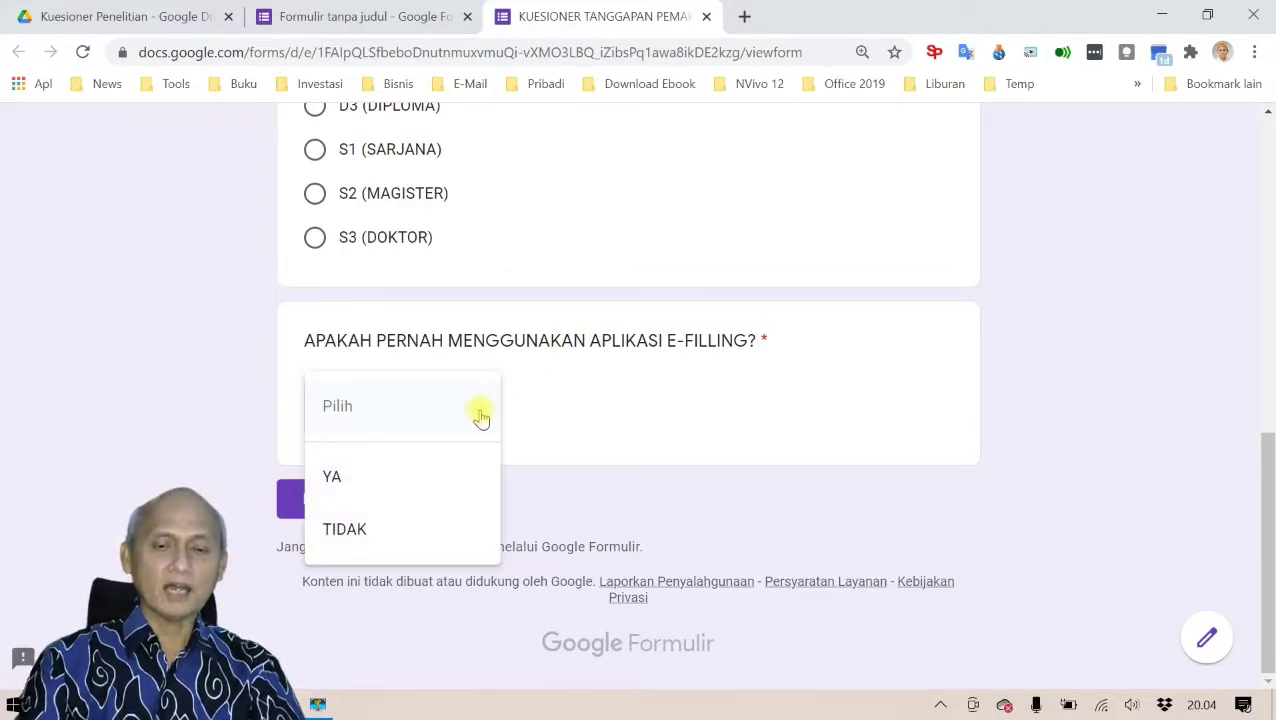
{"action": "left_click", "coordinate": [578, 414]}
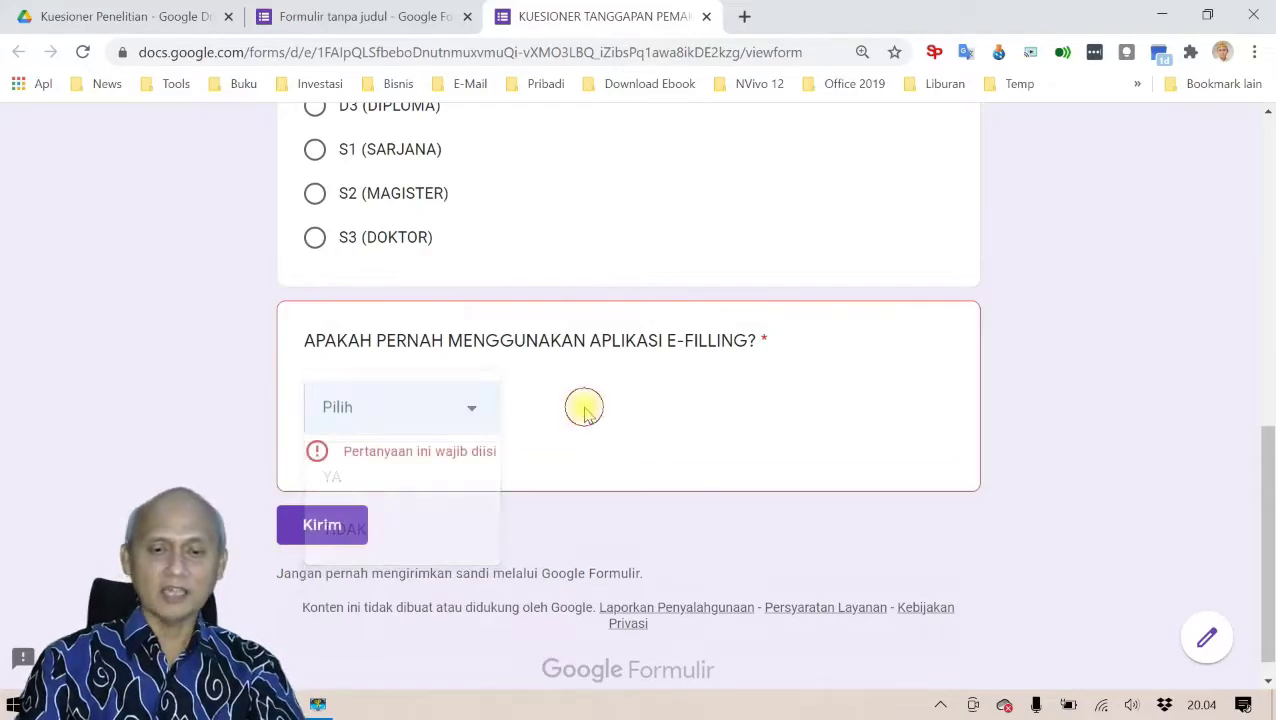
{"action": "scroll", "coordinate": [617, 430], "scroll_direction": "up", "scroll_amount": 4}
{"action": "scroll", "coordinate": [617, 430], "scroll_direction": "up", "scroll_amount": 4}
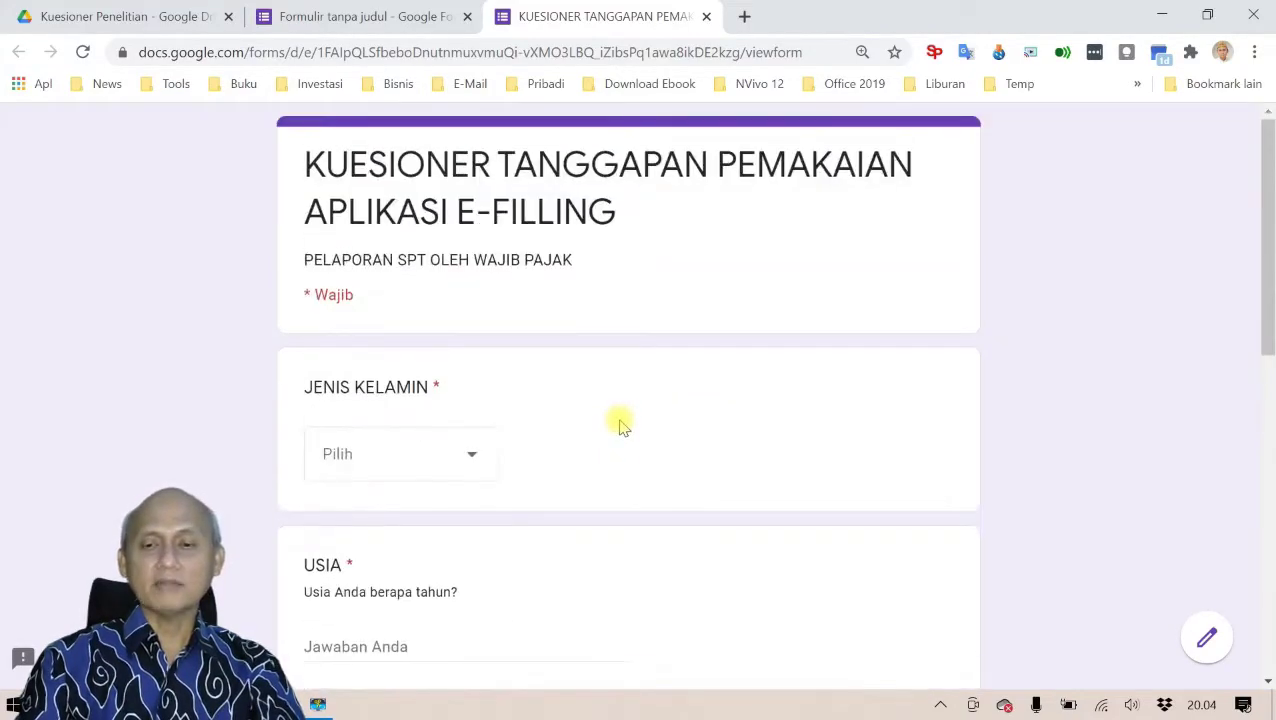
{"action": "left_click", "coordinate": [706, 17]}
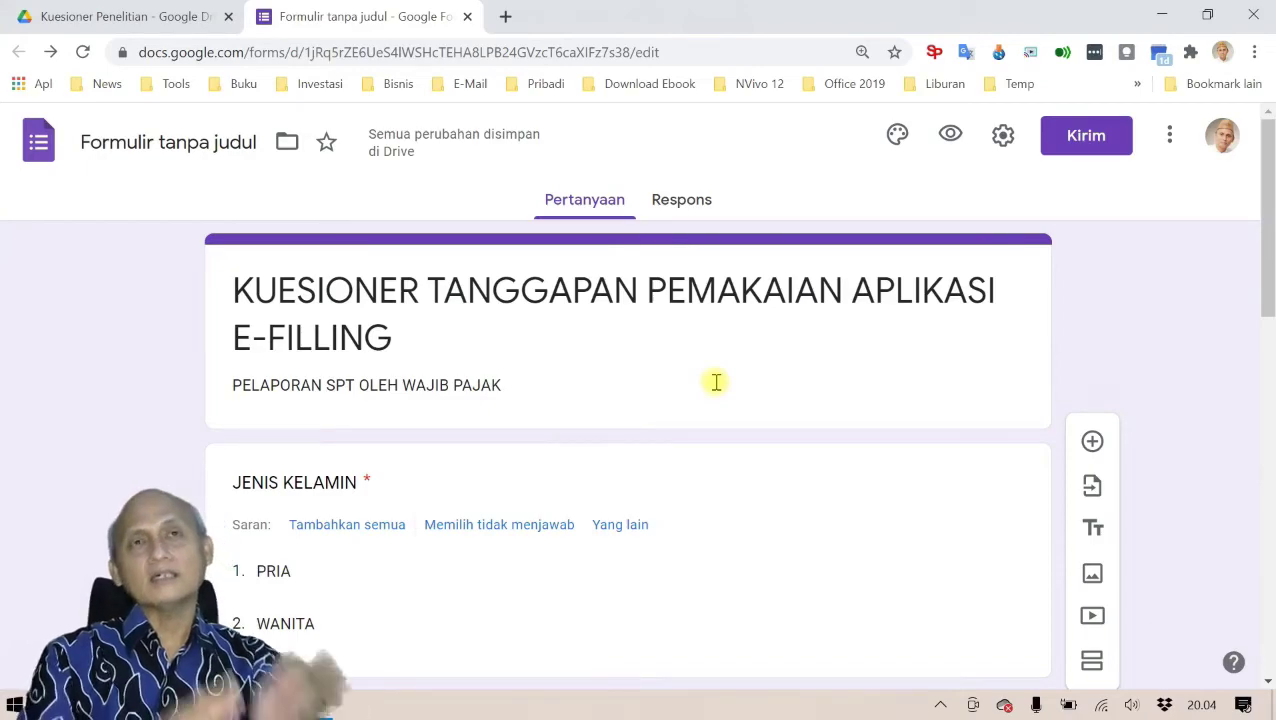
- Compare the form's questions with the e-filing branching note and the Tanggapan Pengalaman section of the Form Kuesioner document in Word
{"action": "key", "text": "alt+Tab"}
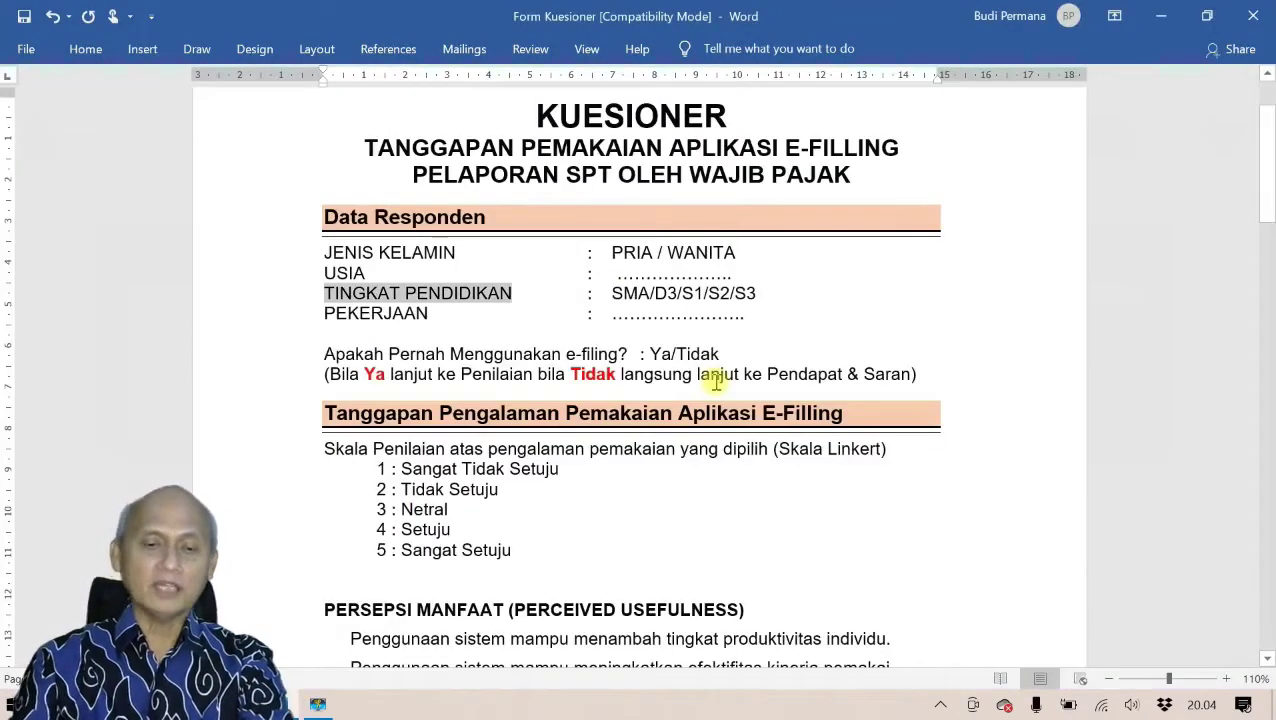
{"action": "left_click", "coordinate": [618, 490]}
{"action": "scroll", "coordinate": [618, 486], "scroll_direction": "down", "scroll_amount": 1}
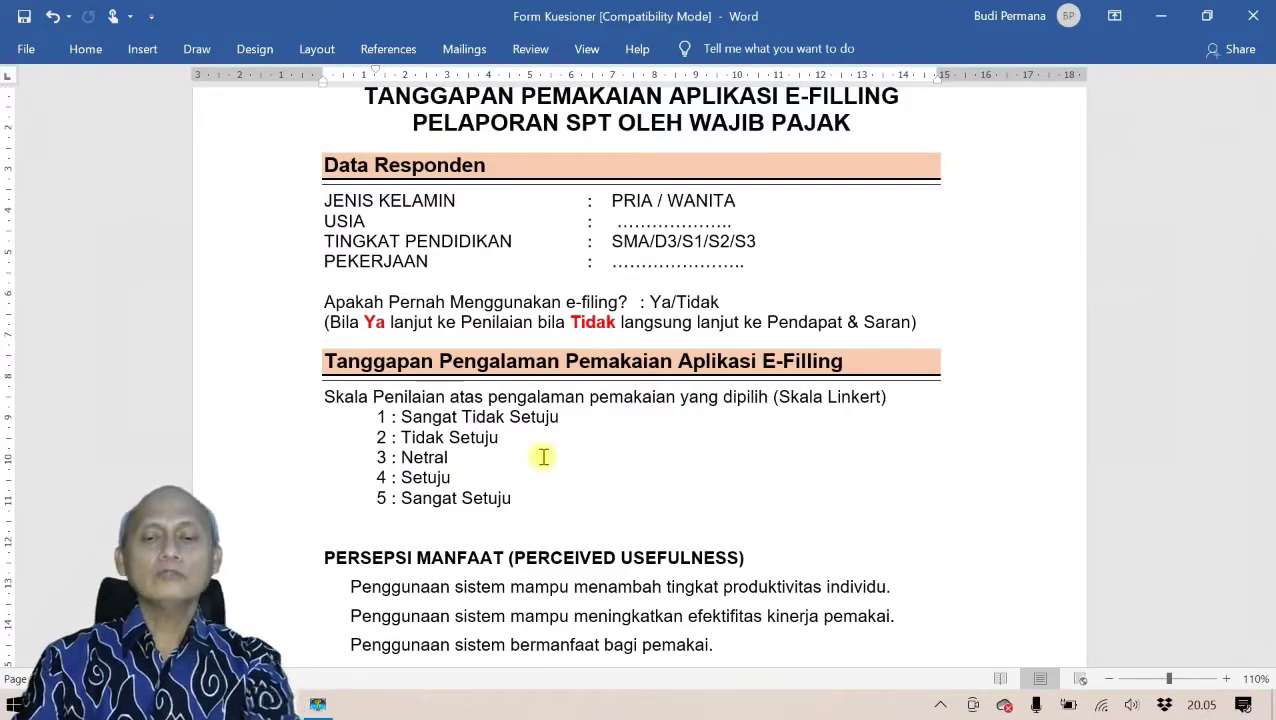
{"action": "key", "text": "alt+Tab"}
{"action": "scroll", "coordinate": [541, 458], "scroll_direction": "down", "scroll_amount": 9}
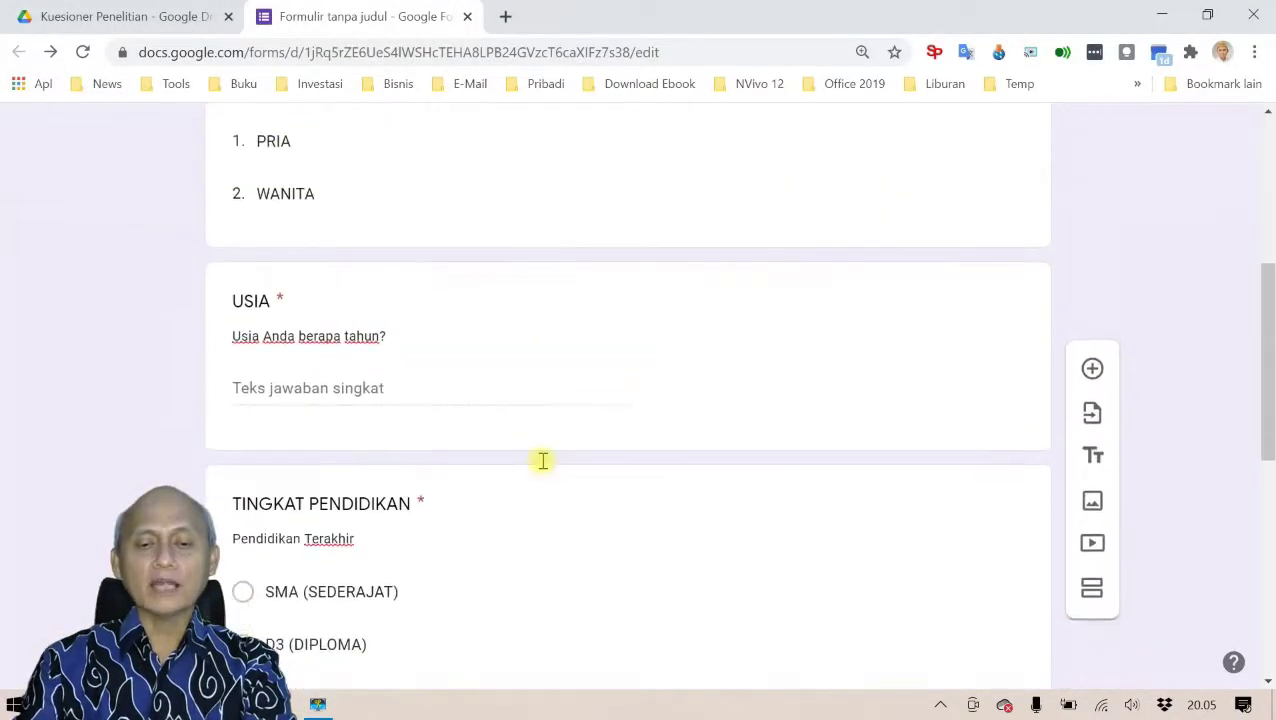
{"action": "scroll", "coordinate": [541, 460], "scroll_direction": "down", "scroll_amount": 2}
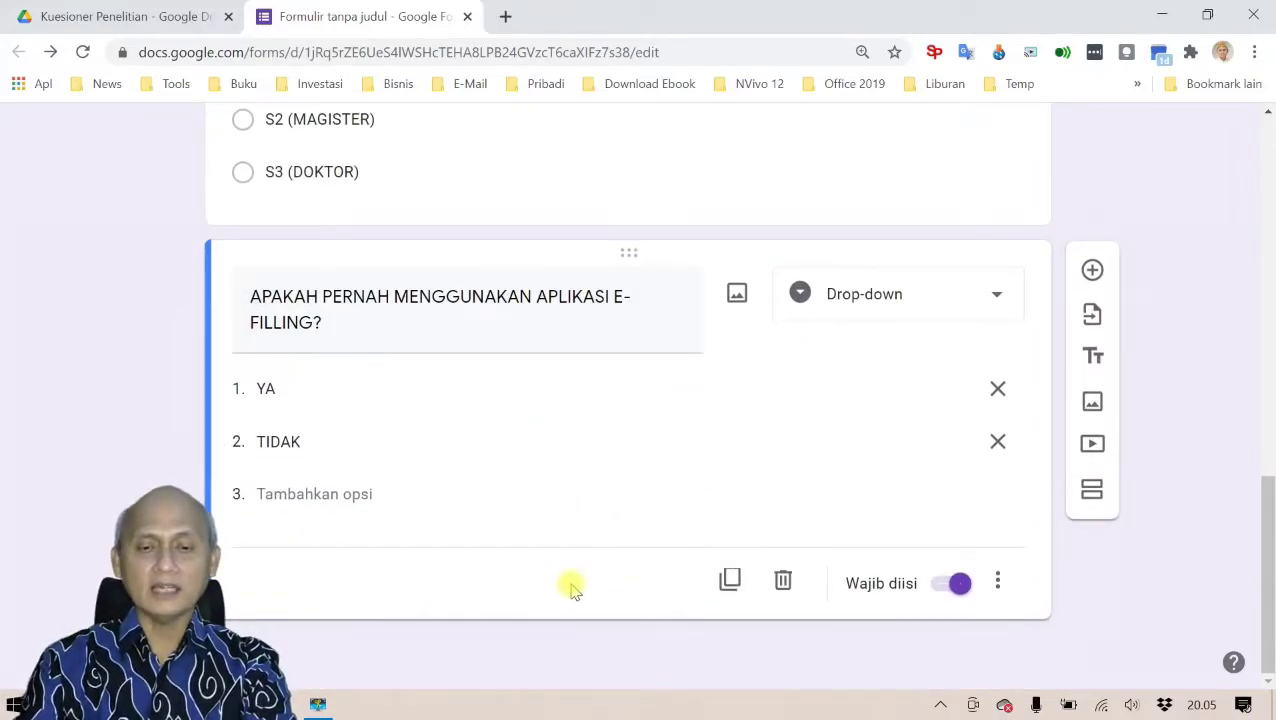
{"action": "key", "text": "alt+Tab"}
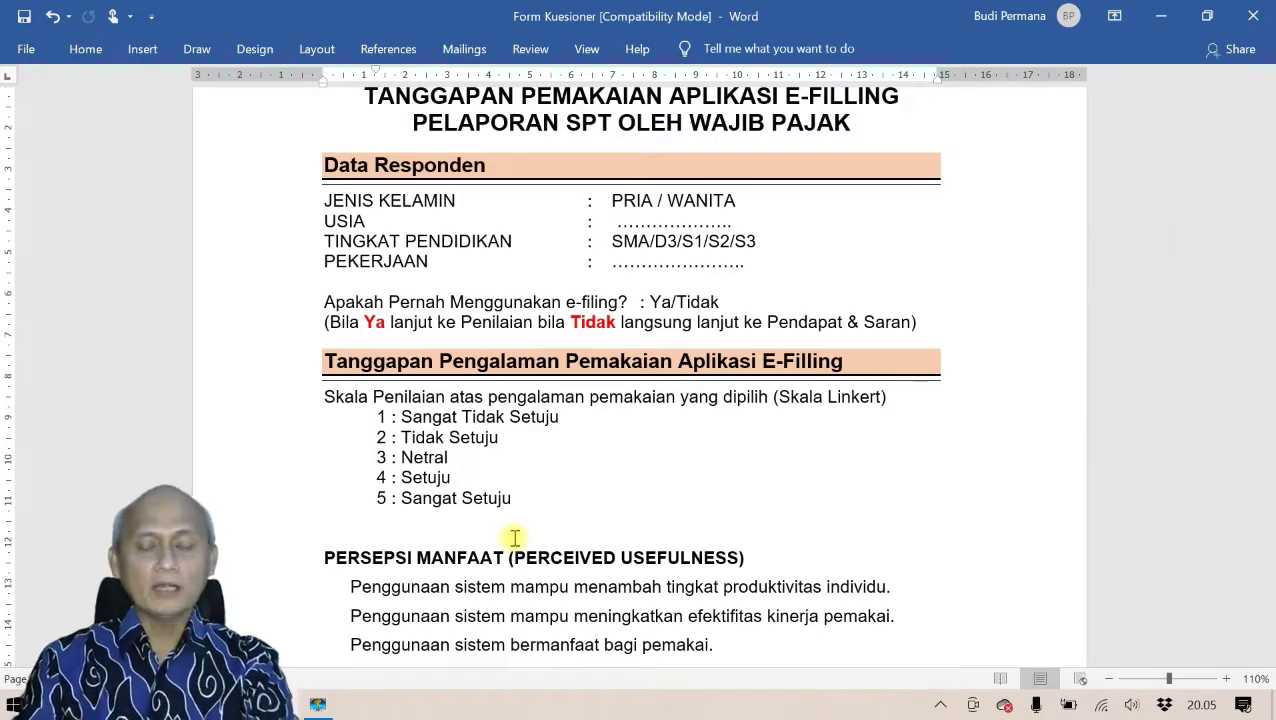
- Return to the form in Google Forms and add a new section after the e-filing question
{"action": "key", "text": "alt+Tab"}
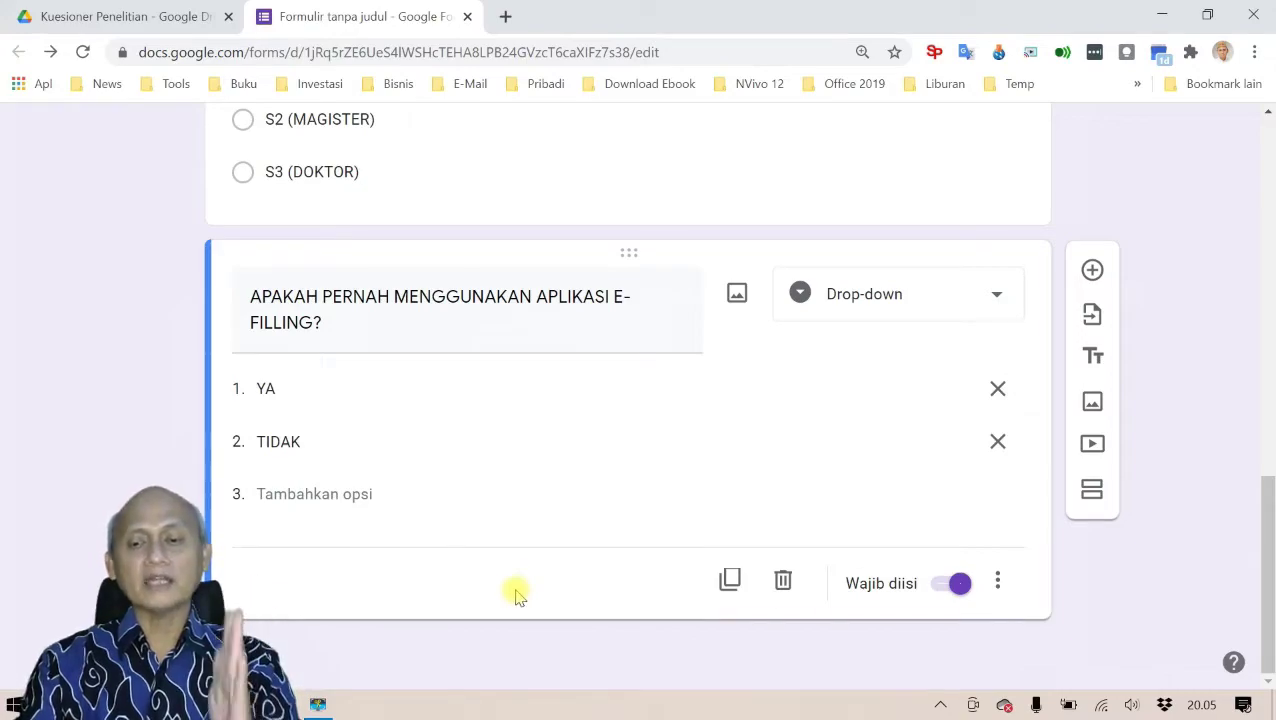
{"action": "left_click", "coordinate": [1093, 493]}
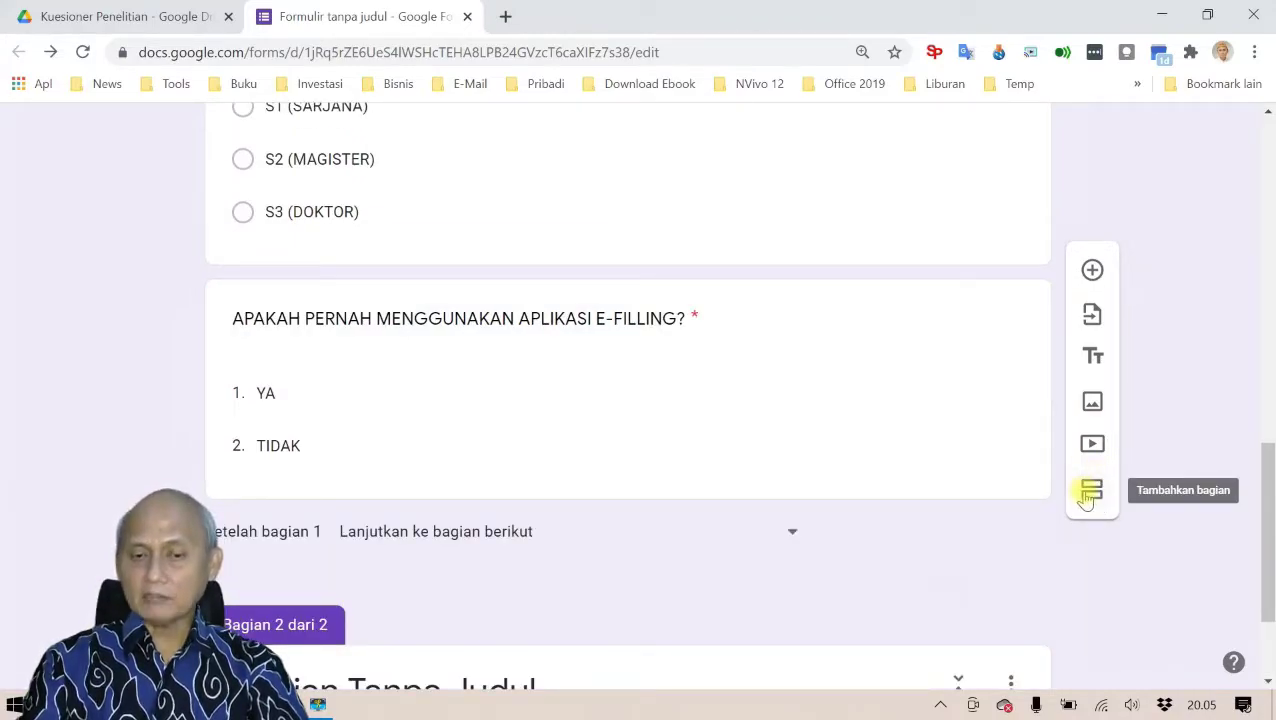
{"action": "scroll", "coordinate": [570, 560], "scroll_direction": "up", "scroll_amount": 10}
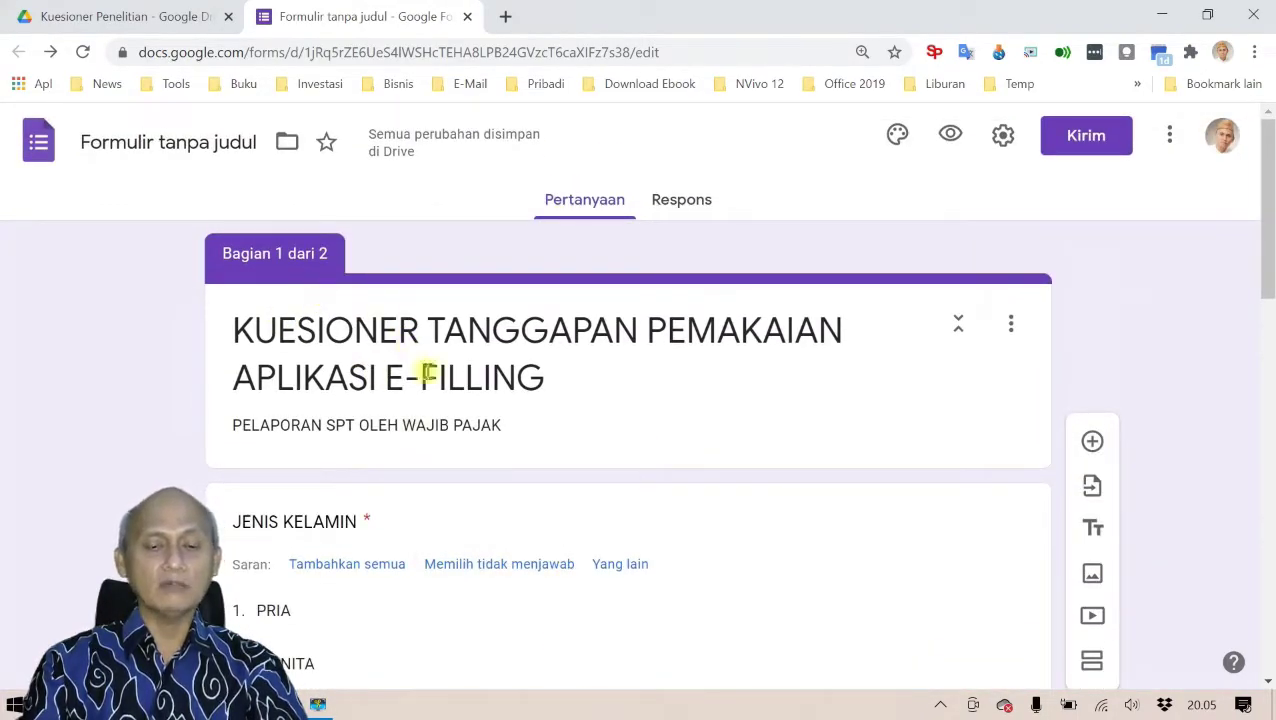
{"action": "scroll", "coordinate": [464, 433], "scroll_direction": "down", "scroll_amount": 10}
{"action": "scroll", "coordinate": [426, 460], "scroll_direction": "down", "scroll_amount": 2}
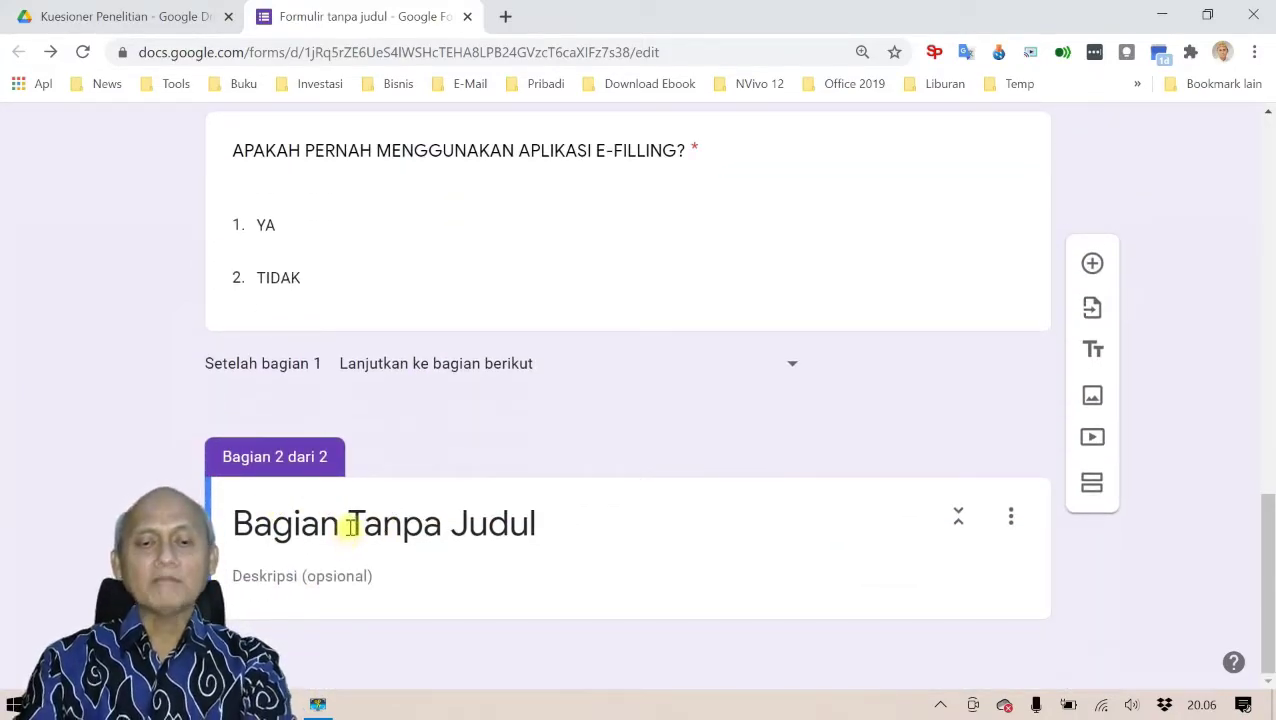
- Copy the heading "Tanggapan Pengalaman Pemakaian Aplikasi E-Filling" from the Word document and use it as the title of section 2
{"action": "key", "text": "alt+Tab"}
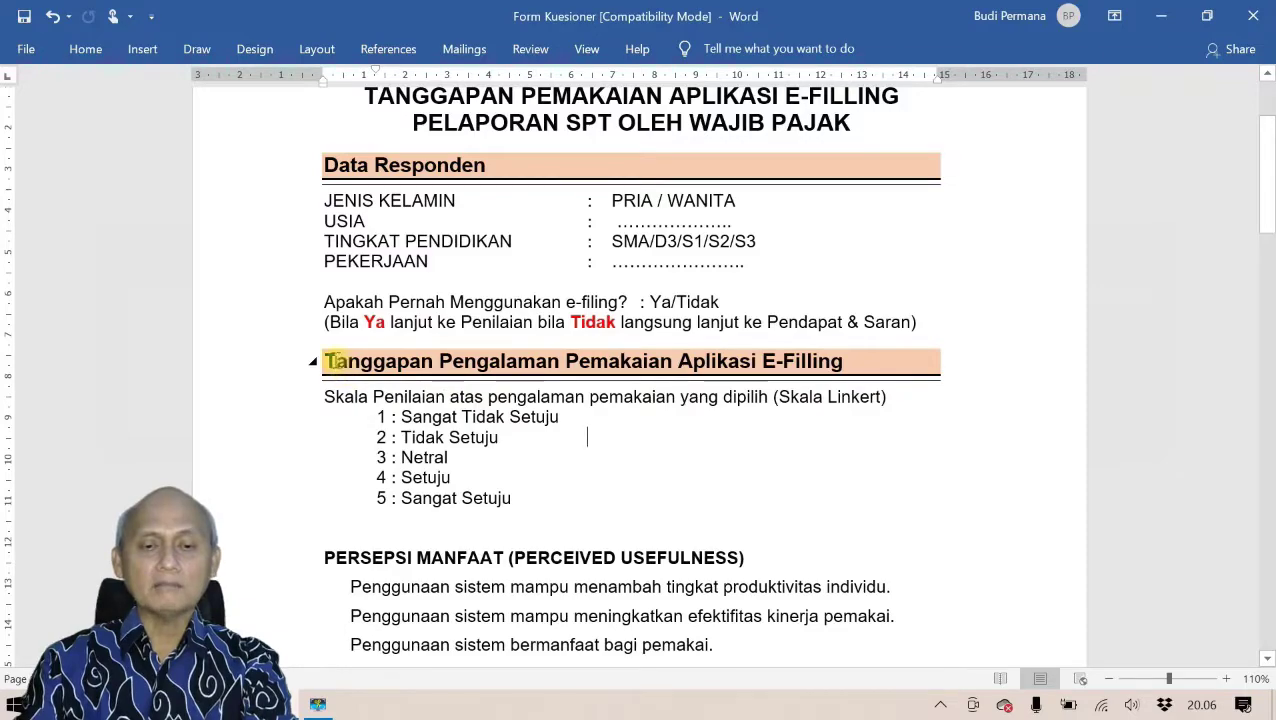
{"action": "left_click_drag", "start_coordinate": [338, 366], "coordinate": [812, 364]}
{"action": "key", "text": "ctrl+c"}
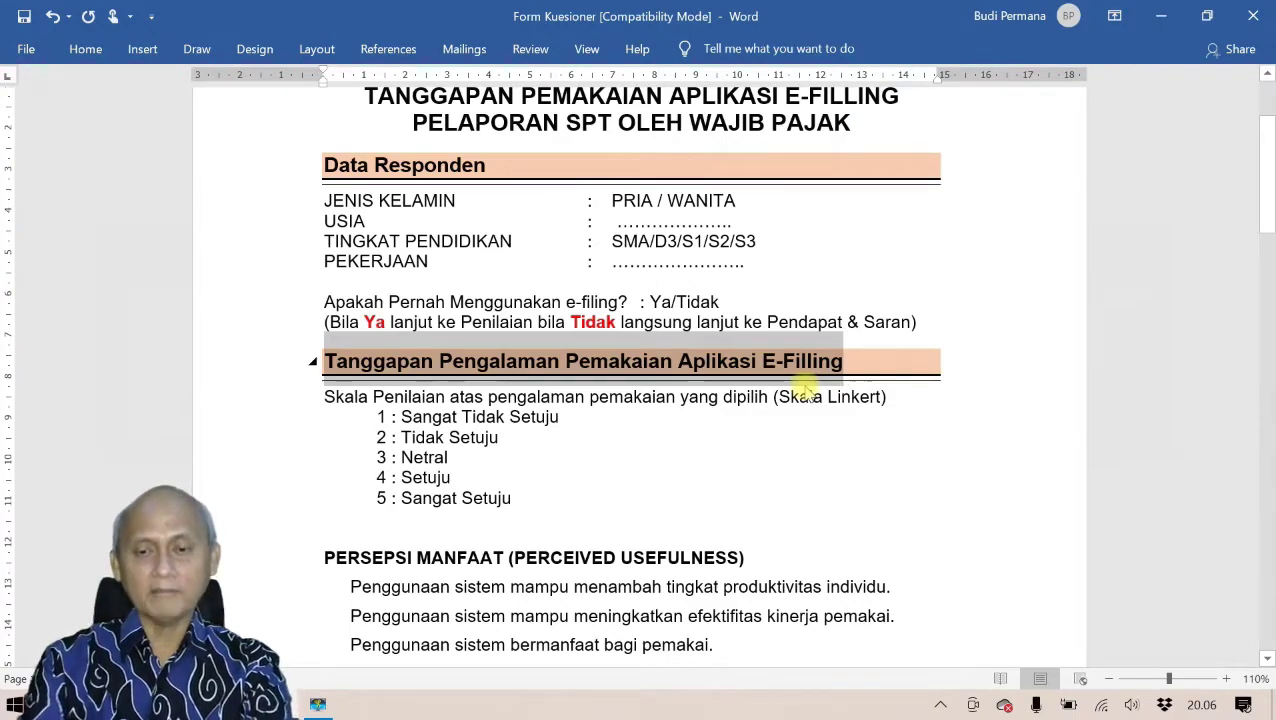
{"action": "key", "text": "alt+Tab"}
{"action": "triple_click", "coordinate": [250, 540]}
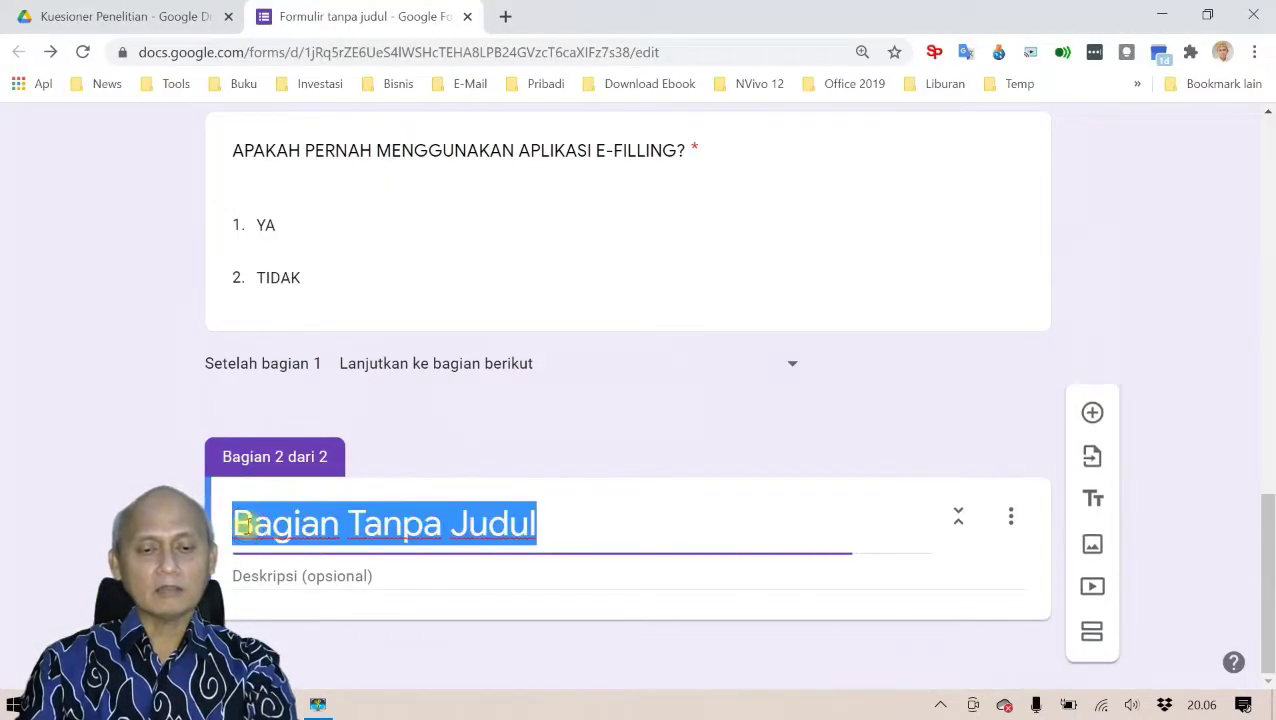
{"action": "key", "text": "ctrl+v"}
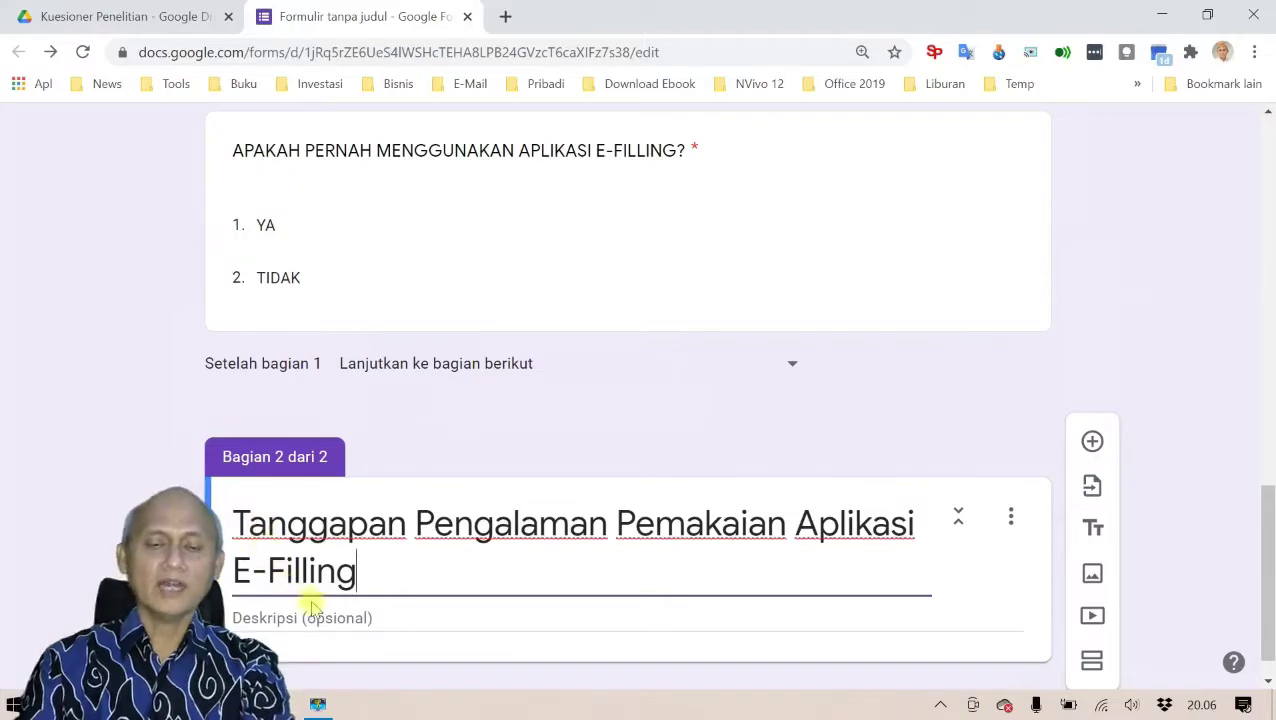
- Copy the Skala Penilaian text with its 1 to 5 ratings from the Word document into section 2's description
{"action": "key", "text": "alt+Tab"}
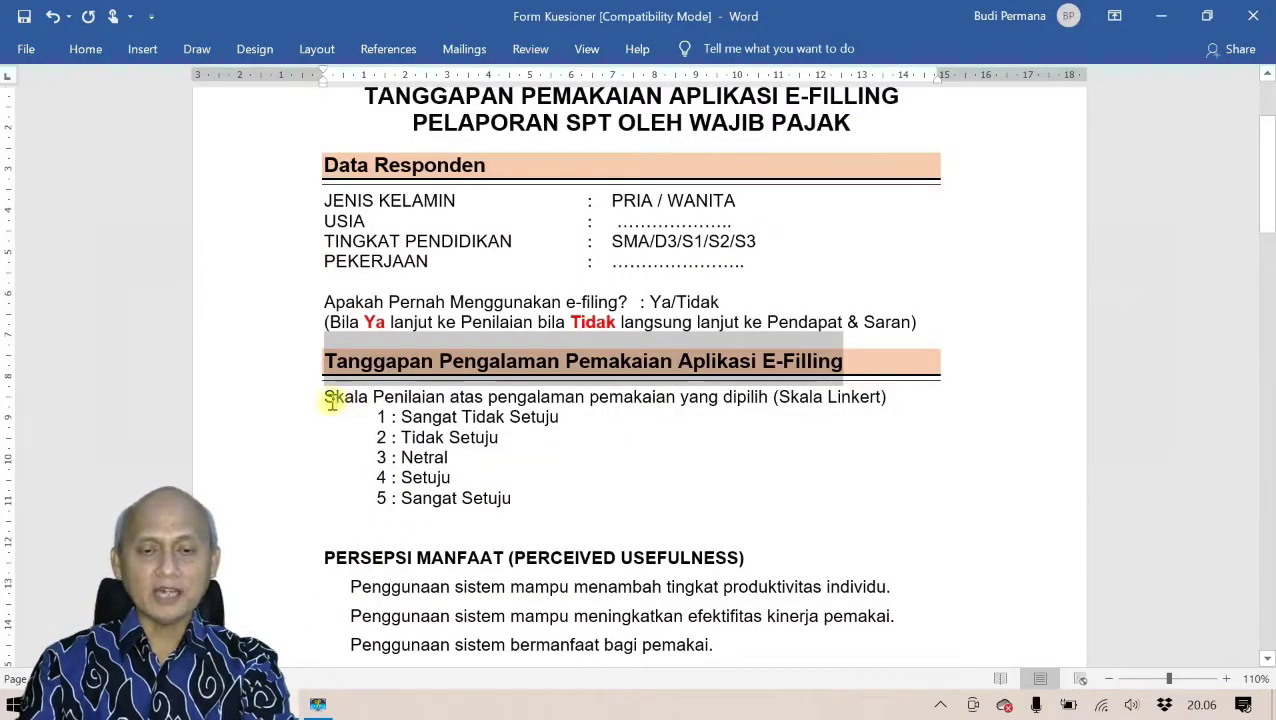
{"action": "left_click_drag", "start_coordinate": [326, 397], "coordinate": [518, 494]}
{"action": "key", "text": "ctrl+c"}
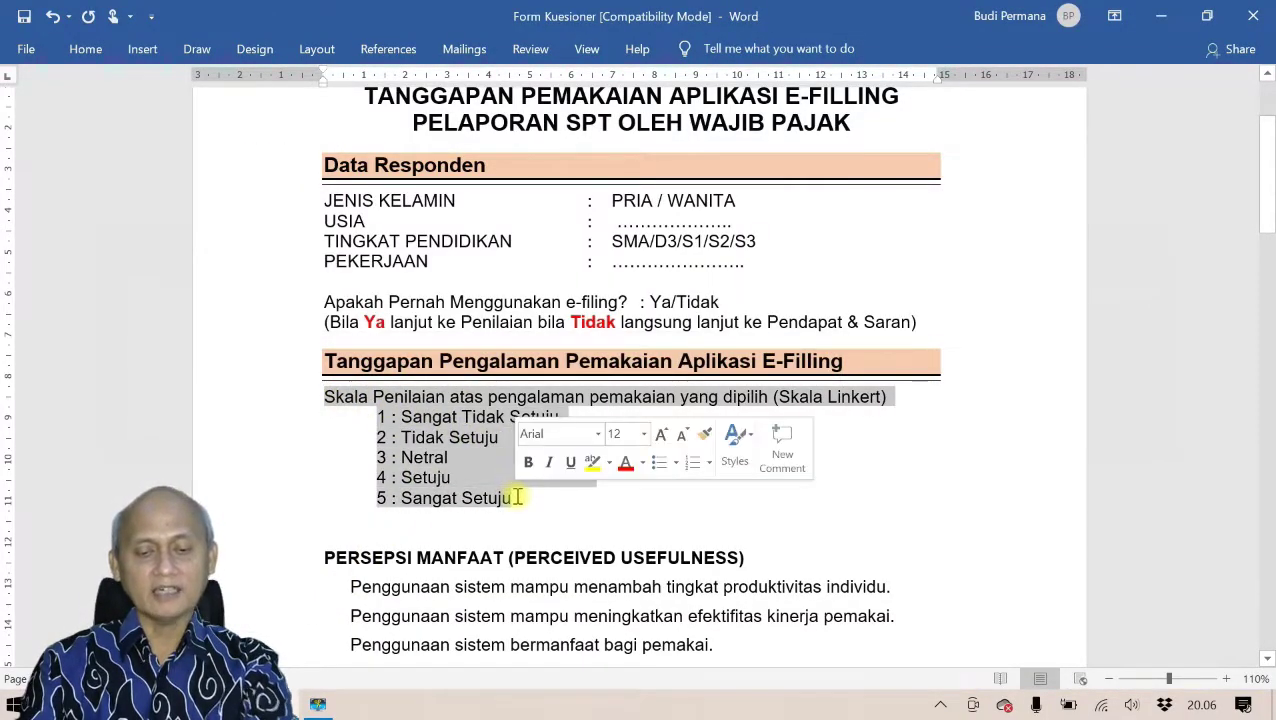
{"action": "key", "text": "alt+Tab"}
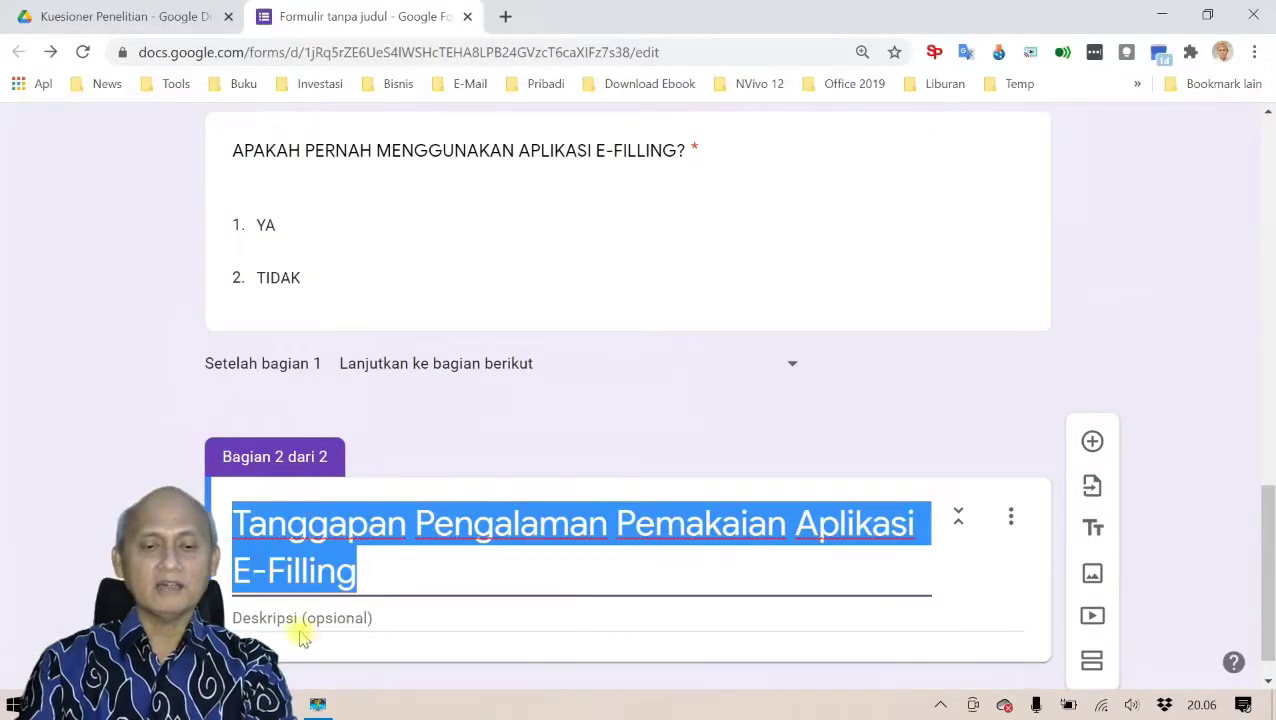
{"action": "left_click", "coordinate": [290, 615]}
{"action": "key", "text": "ctrl+v"}
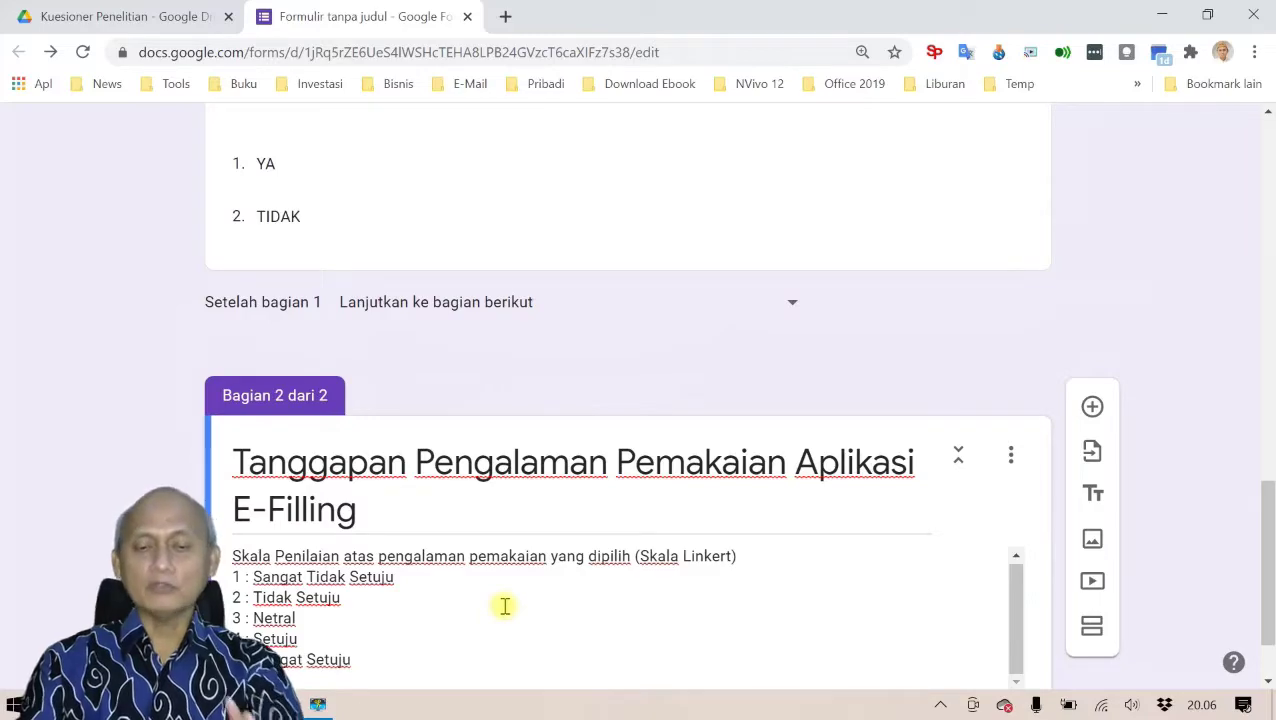
- Add a question to section 2 with the Word document's first Persepsi Manfaat statement, "Penggunaan sistem mampu menambah tingkat produktivitas individu"
{"action": "scroll", "coordinate": [626, 638], "scroll_direction": "down", "scroll_amount": 1}
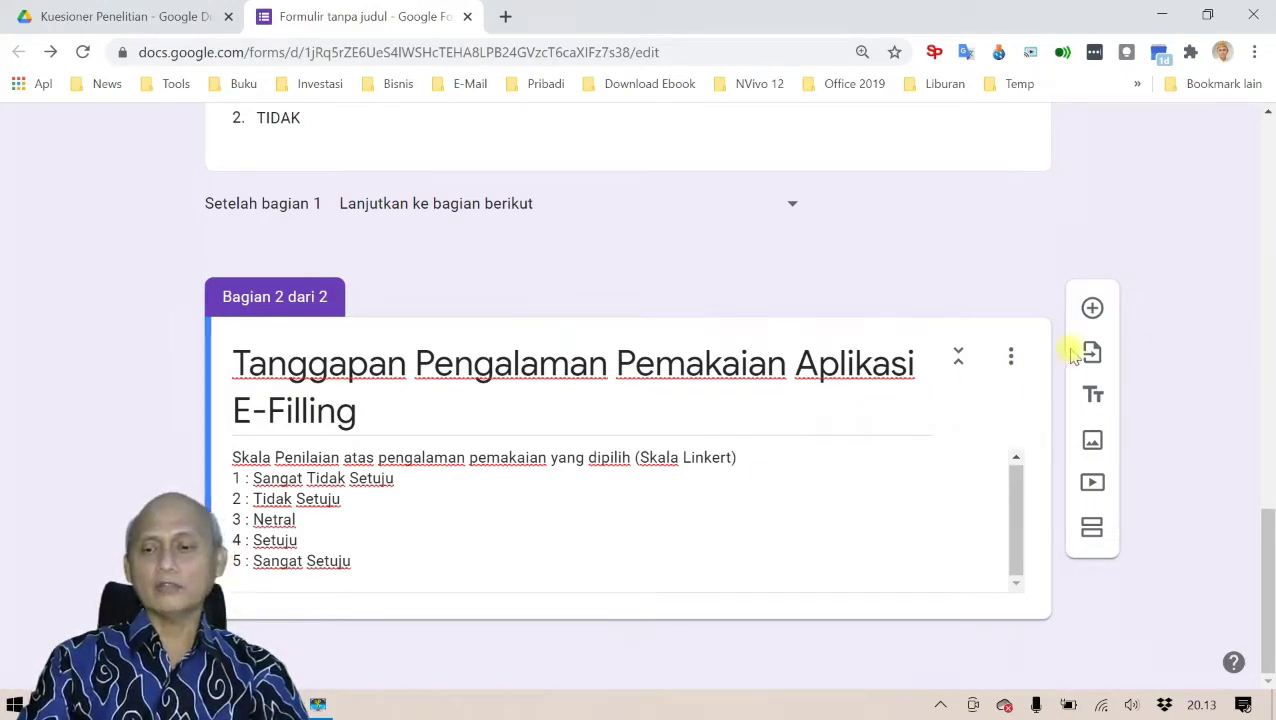
{"action": "left_click", "coordinate": [1091, 309]}
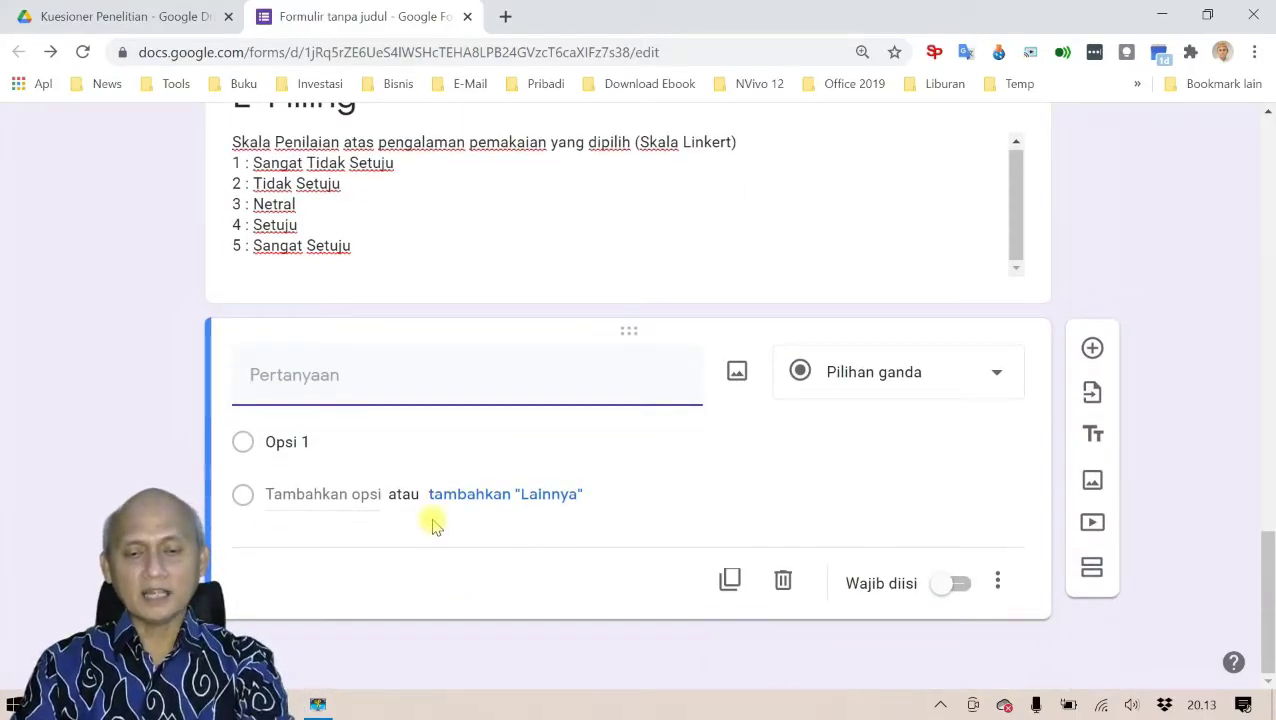
{"action": "key", "text": "alt+Tab"}
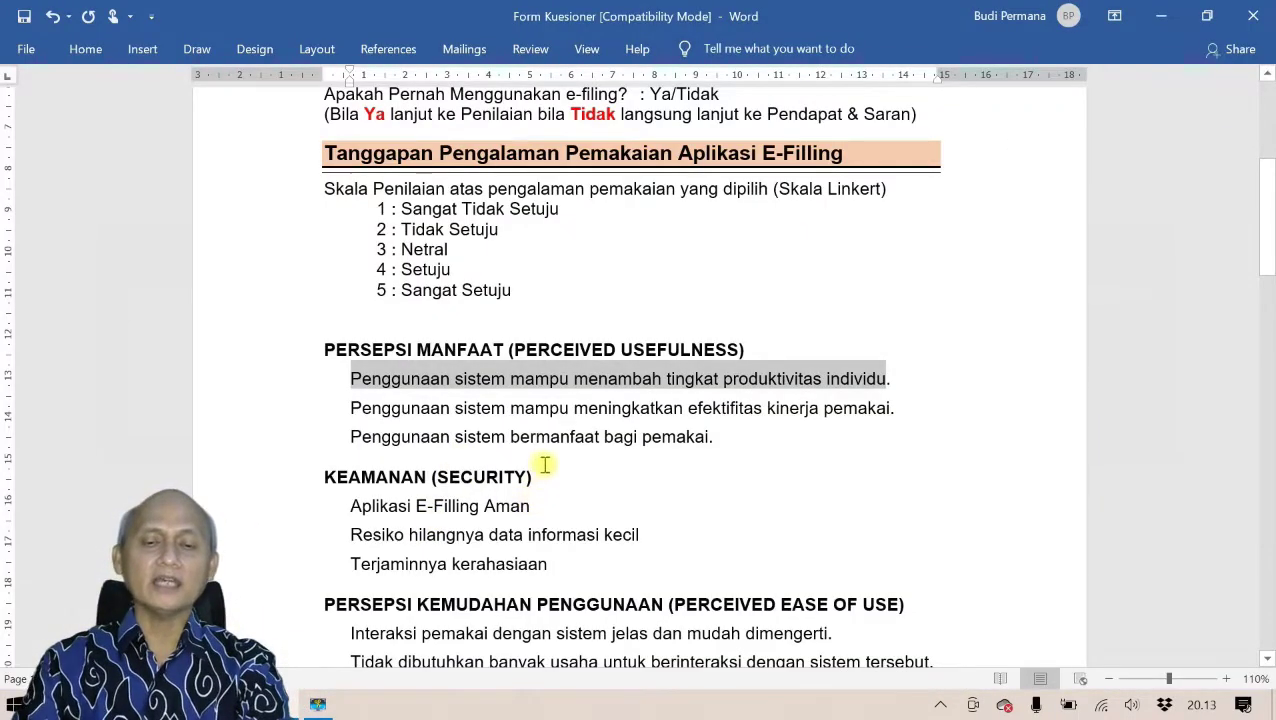
{"action": "left_click", "coordinate": [545, 465]}
{"action": "scroll", "coordinate": [582, 476], "scroll_direction": "down", "scroll_amount": 1}
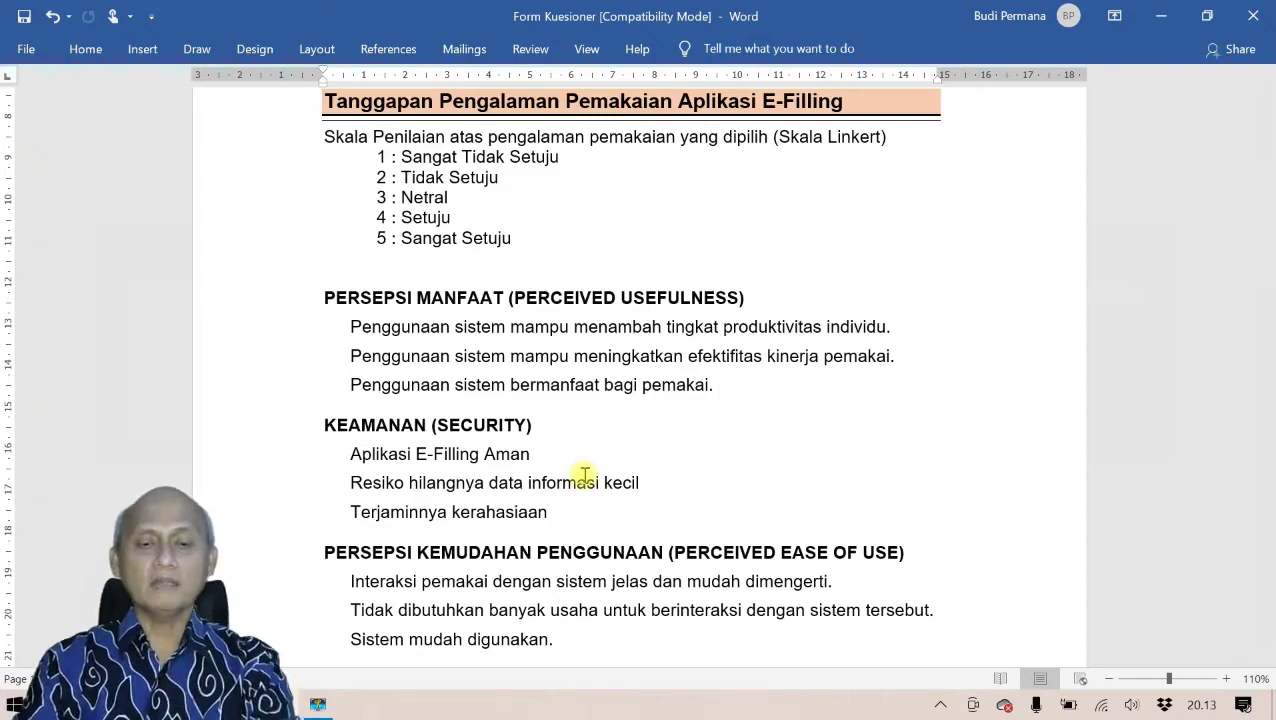
{"action": "left_click_drag", "start_coordinate": [348, 326], "coordinate": [862, 325]}
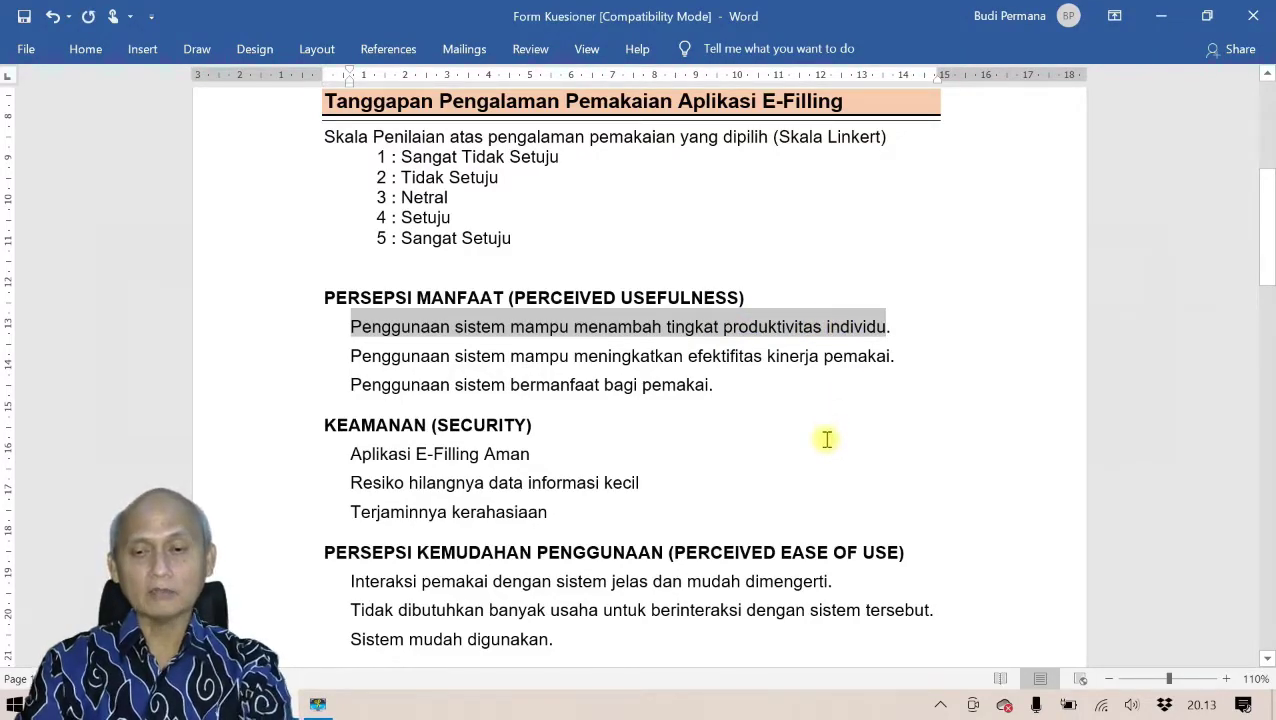
{"action": "key", "text": "alt+Tab"}
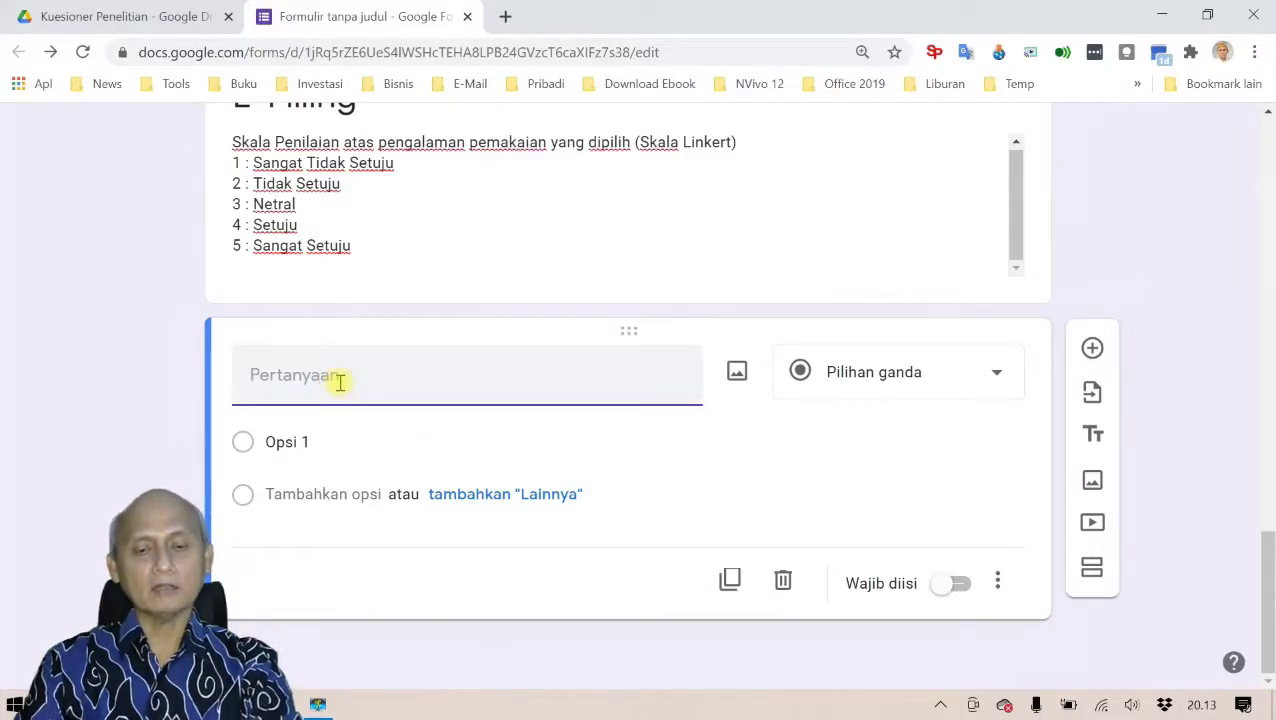
{"action": "type", "text": "Penggunaan sistem mampu menambah tingkat produktivitas individu"}
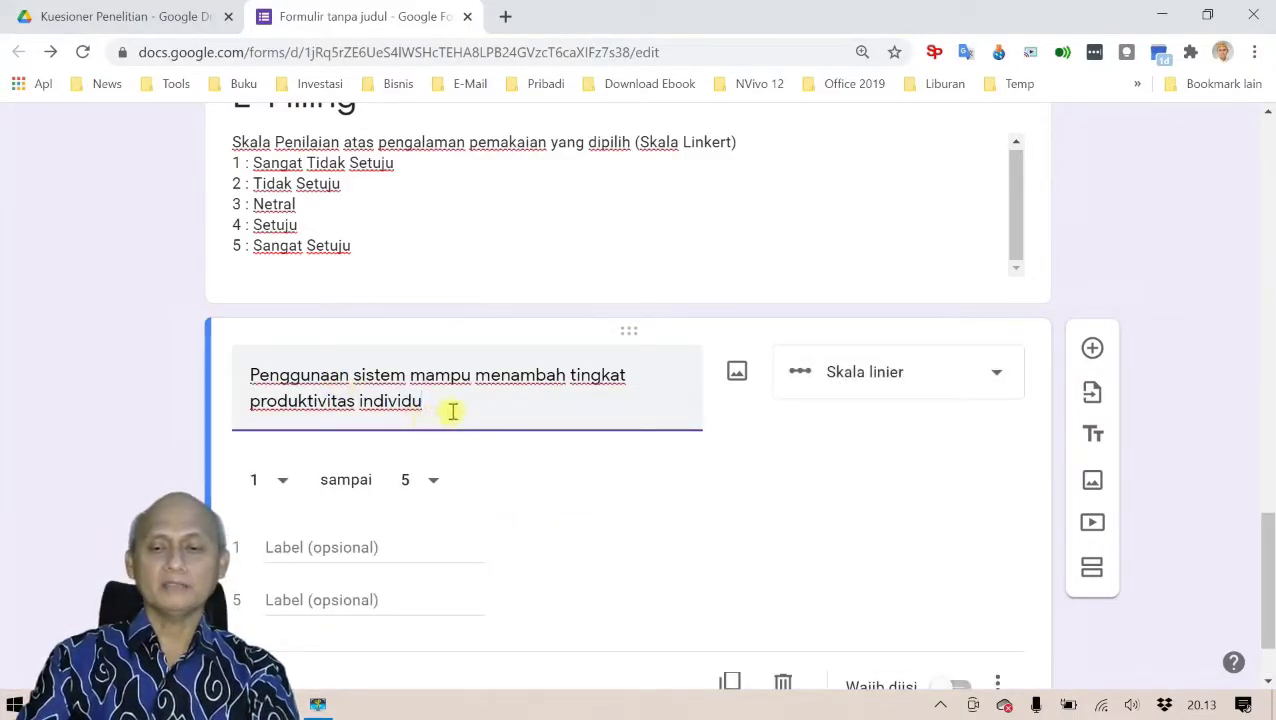
- Make the productivity question a Skala linier from 1 to 5
{"action": "left_click", "coordinate": [993, 374]}
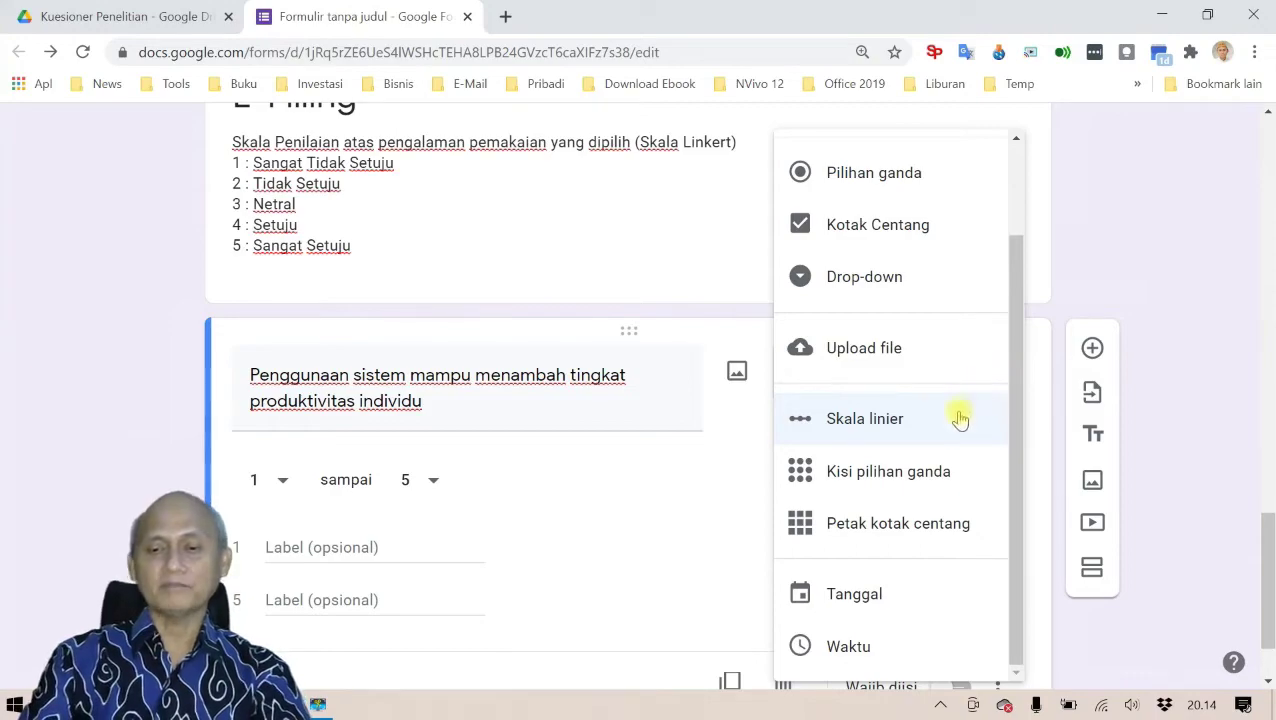
{"action": "left_click", "coordinate": [912, 419]}
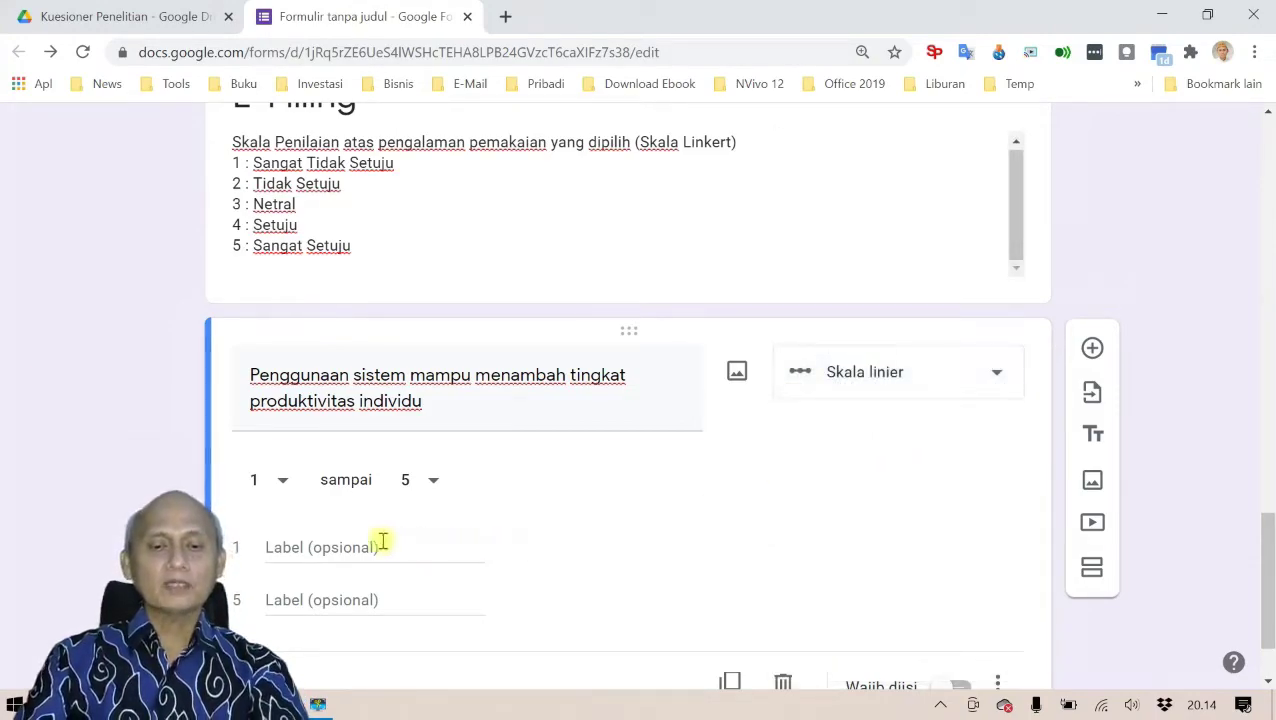
{"action": "left_click", "coordinate": [434, 487]}
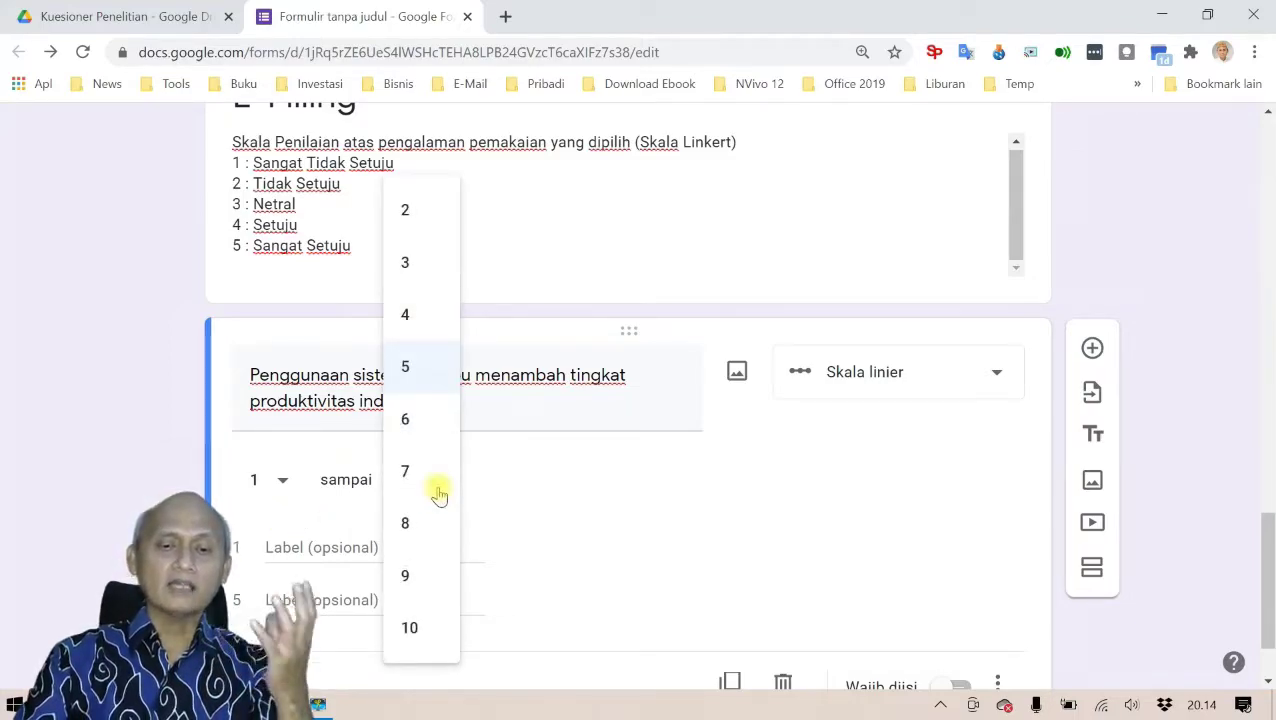
{"action": "left_click", "coordinate": [523, 489]}
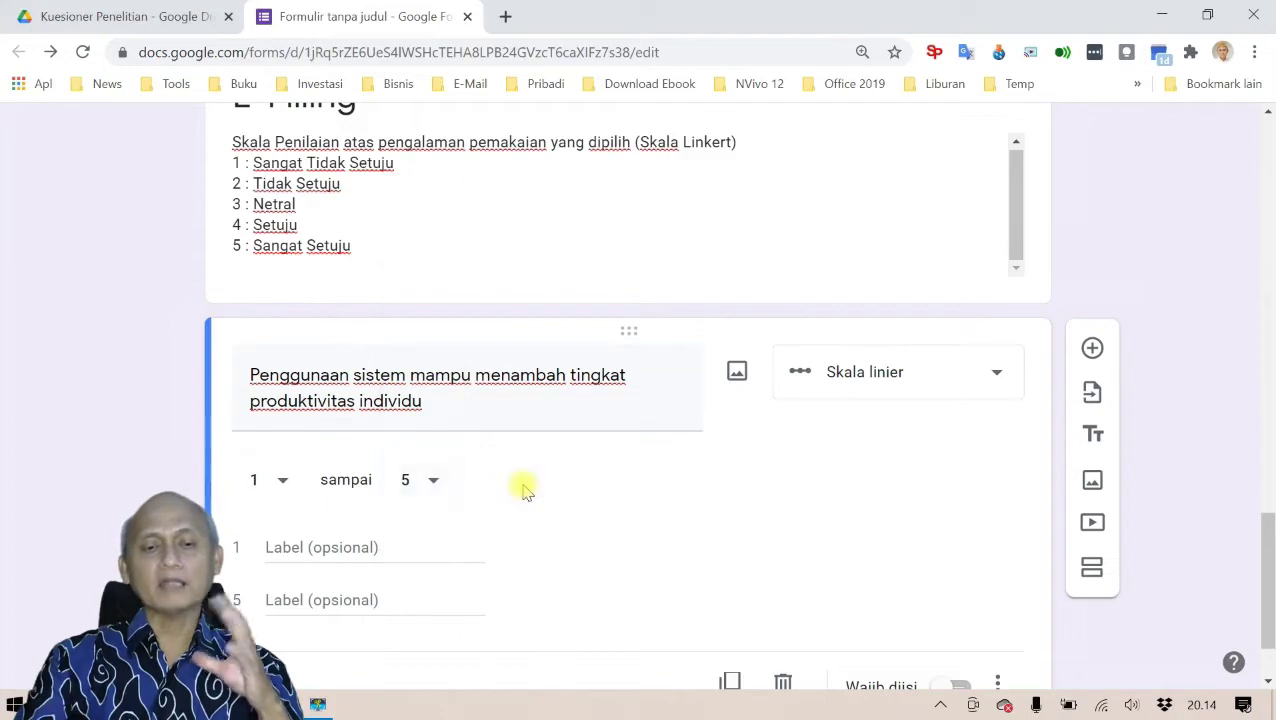
- Label scale value 1 "Sangat Tidak Setuju" and value 5 "Sangat Setuju", and make the question required
{"action": "left_click", "coordinate": [385, 547]}
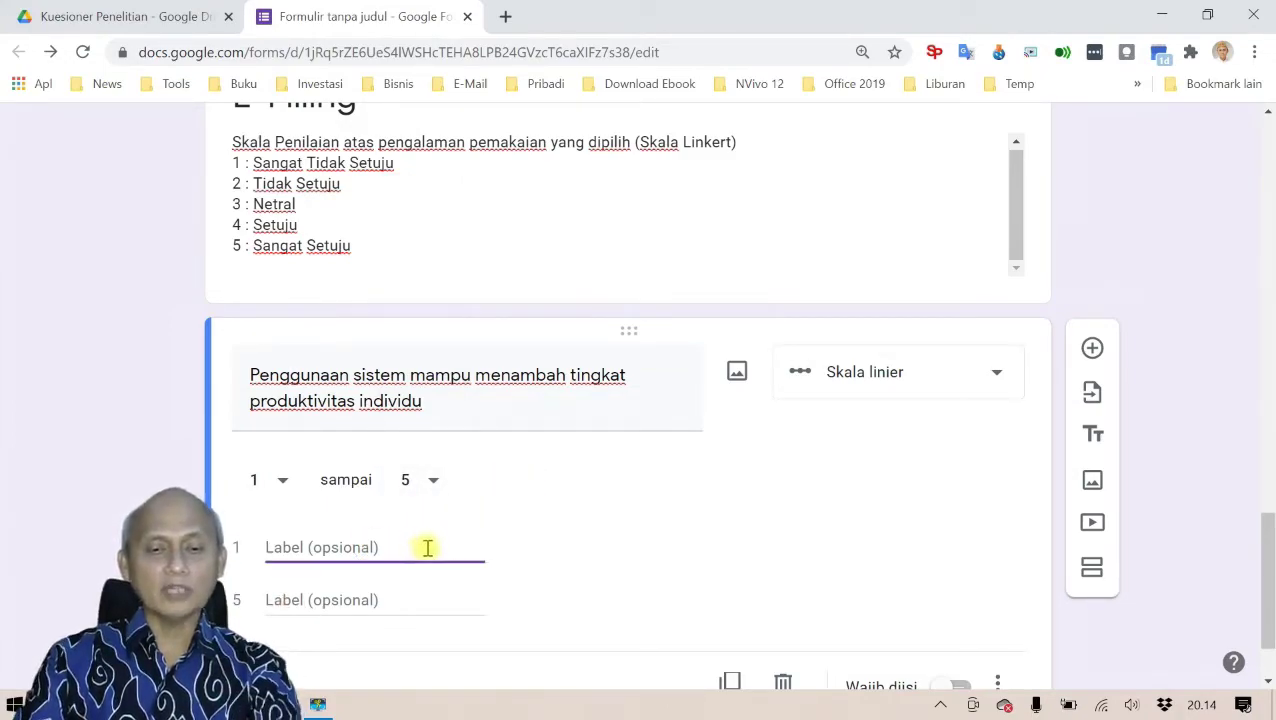
{"action": "type", "text": "Sang"}
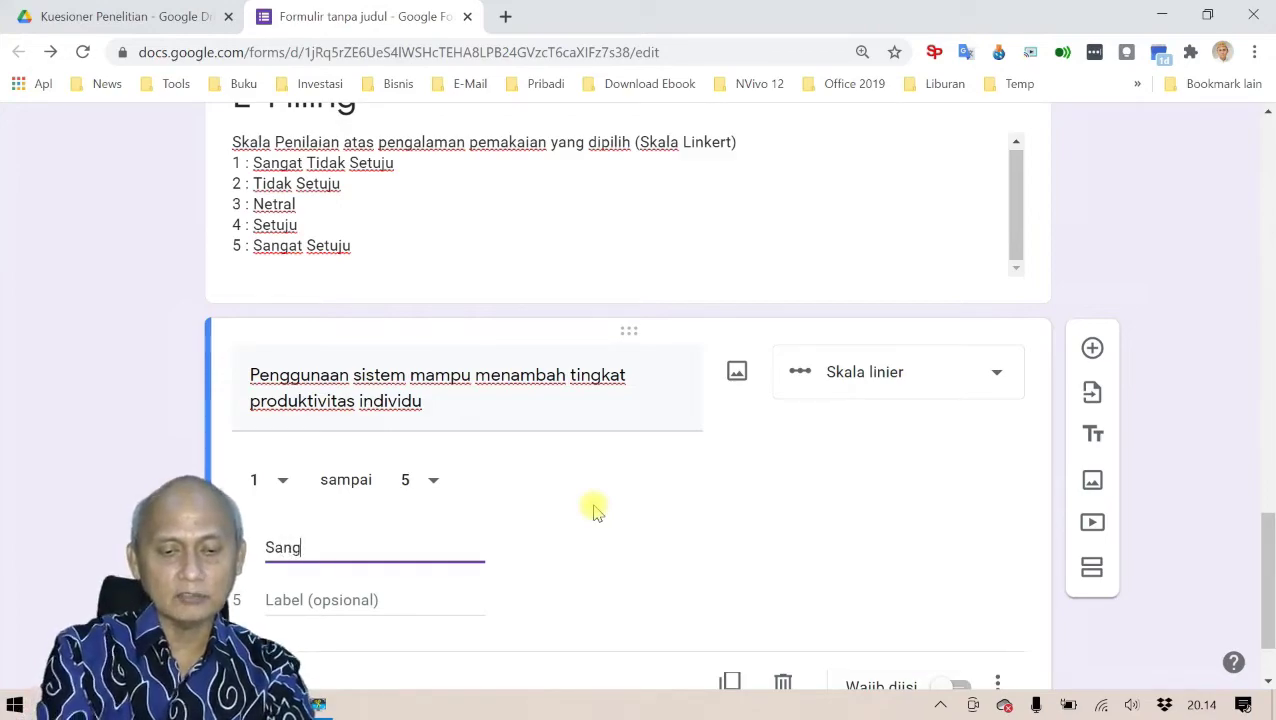
{"action": "type", "text": "at Tida"}
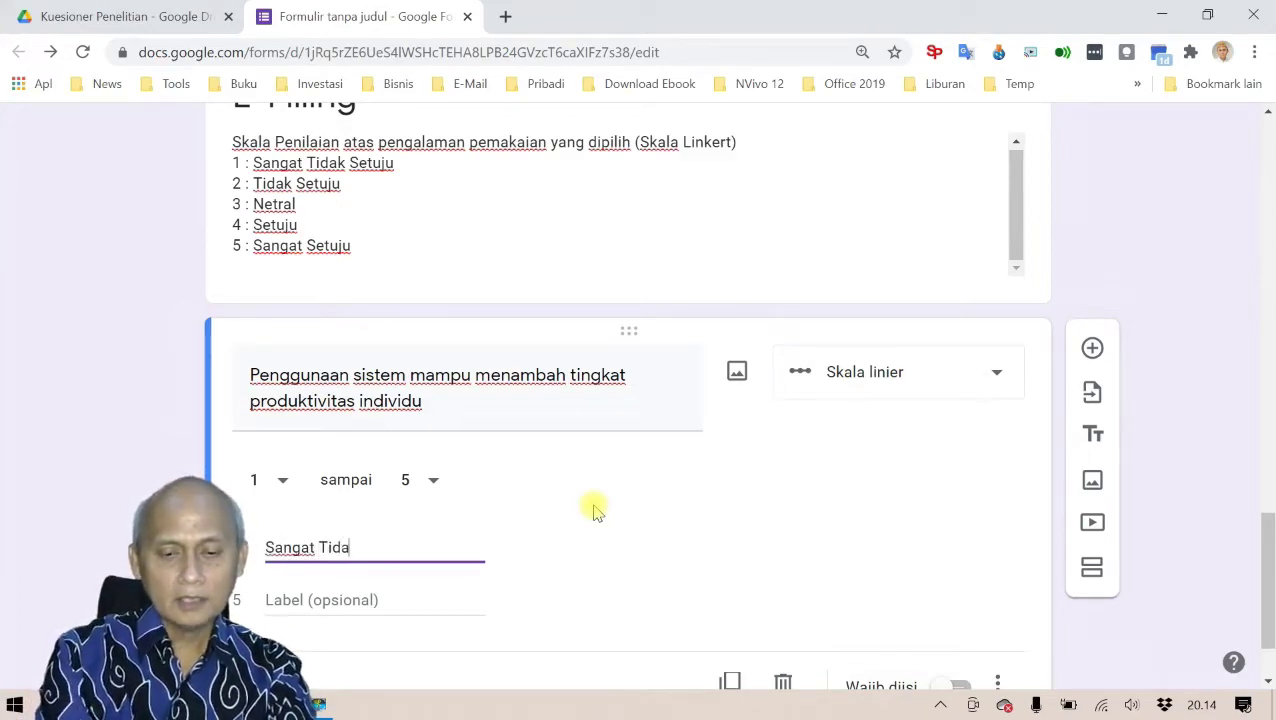
{"action": "type", "text": "k Setuju"}
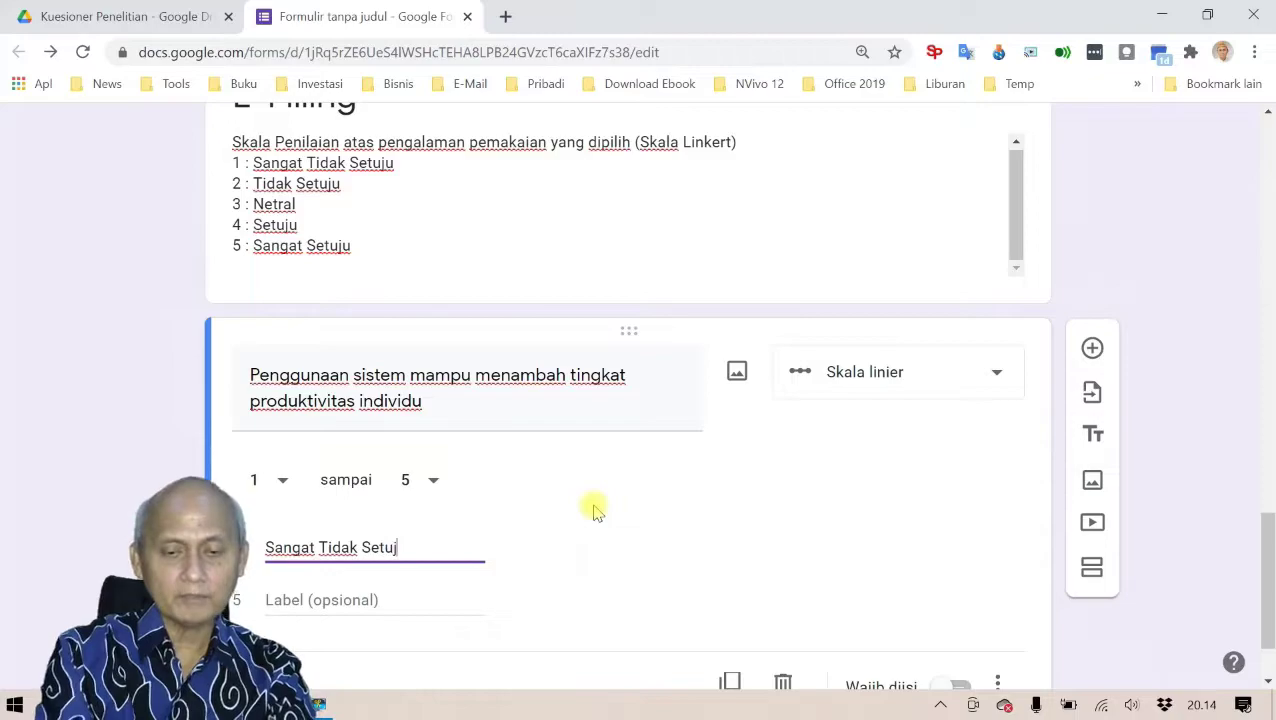
{"action": "left_click", "coordinate": [360, 598]}
{"action": "type", "text": "Sangat Setu"}
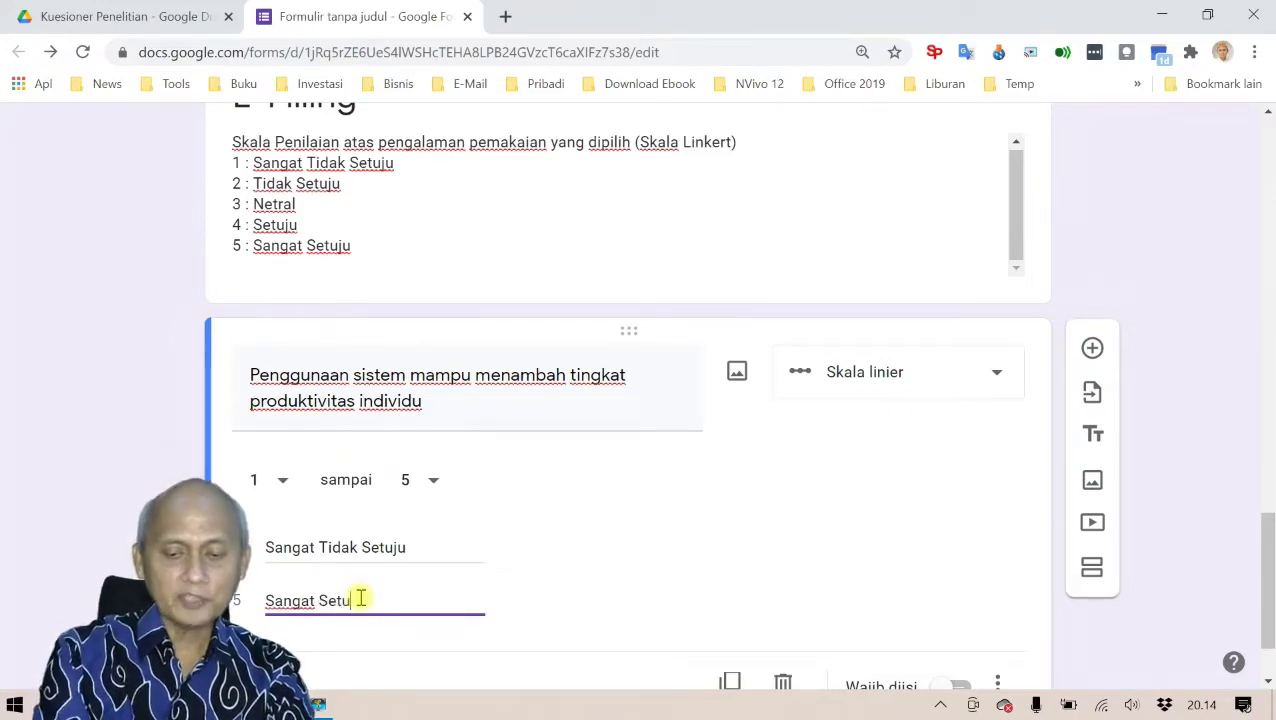
{"action": "type", "text": "ju"}
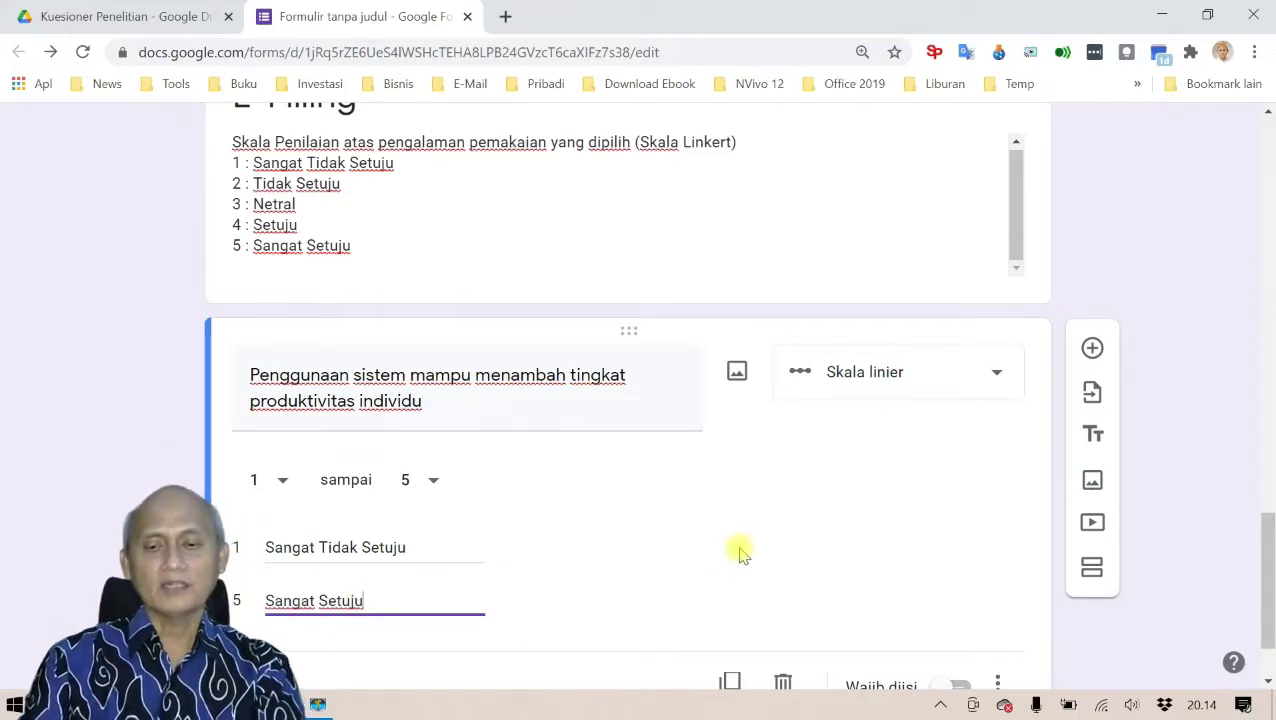
{"action": "scroll", "coordinate": [740, 550], "scroll_direction": "down", "scroll_amount": 1}
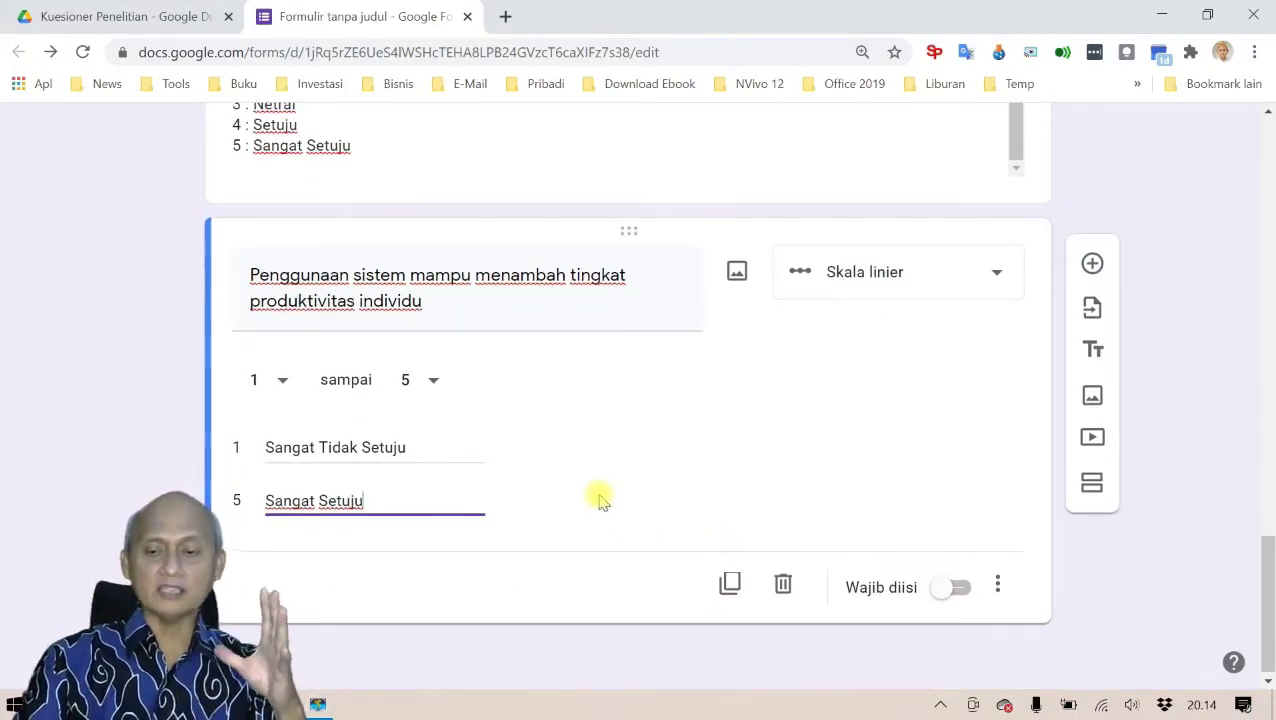
{"action": "left_click", "coordinate": [950, 587]}
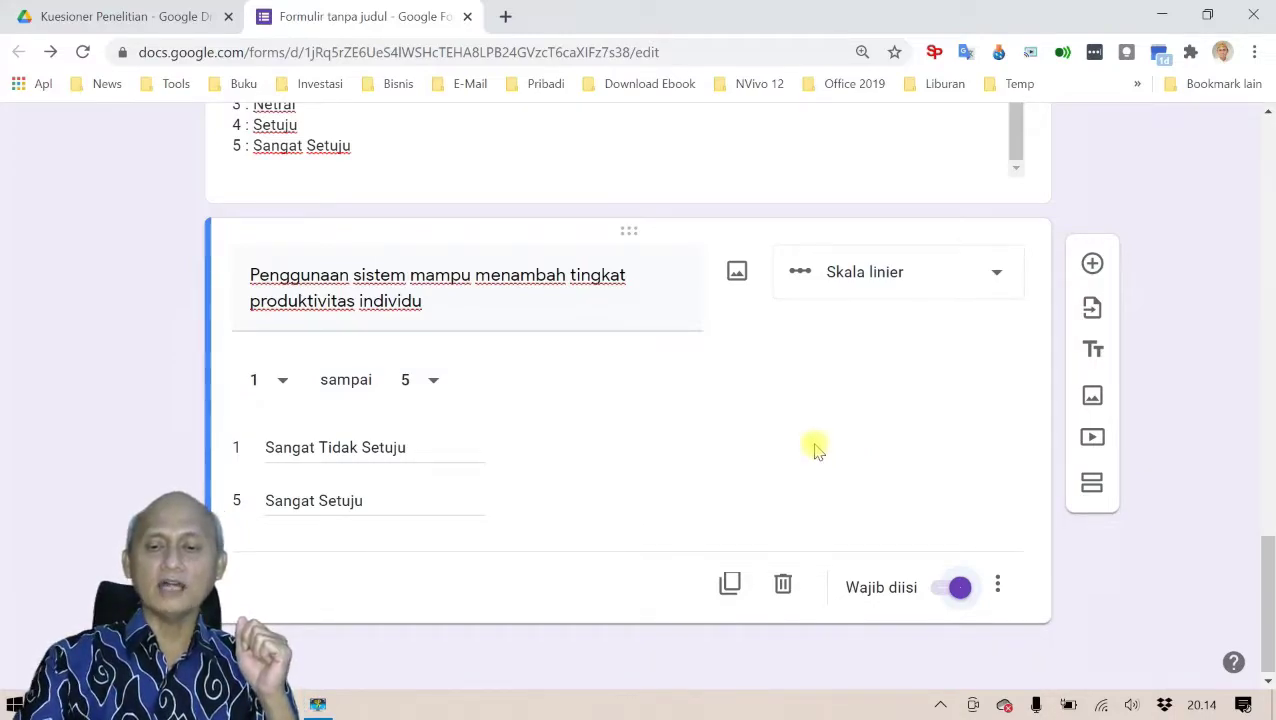
- Add a question to section 2 with the Word document's second Persepsi Manfaat statement, "Penggunaan sistem mampu meningkatkan efektifitas kinerja pemakai"
{"action": "left_click", "coordinate": [1092, 265]}
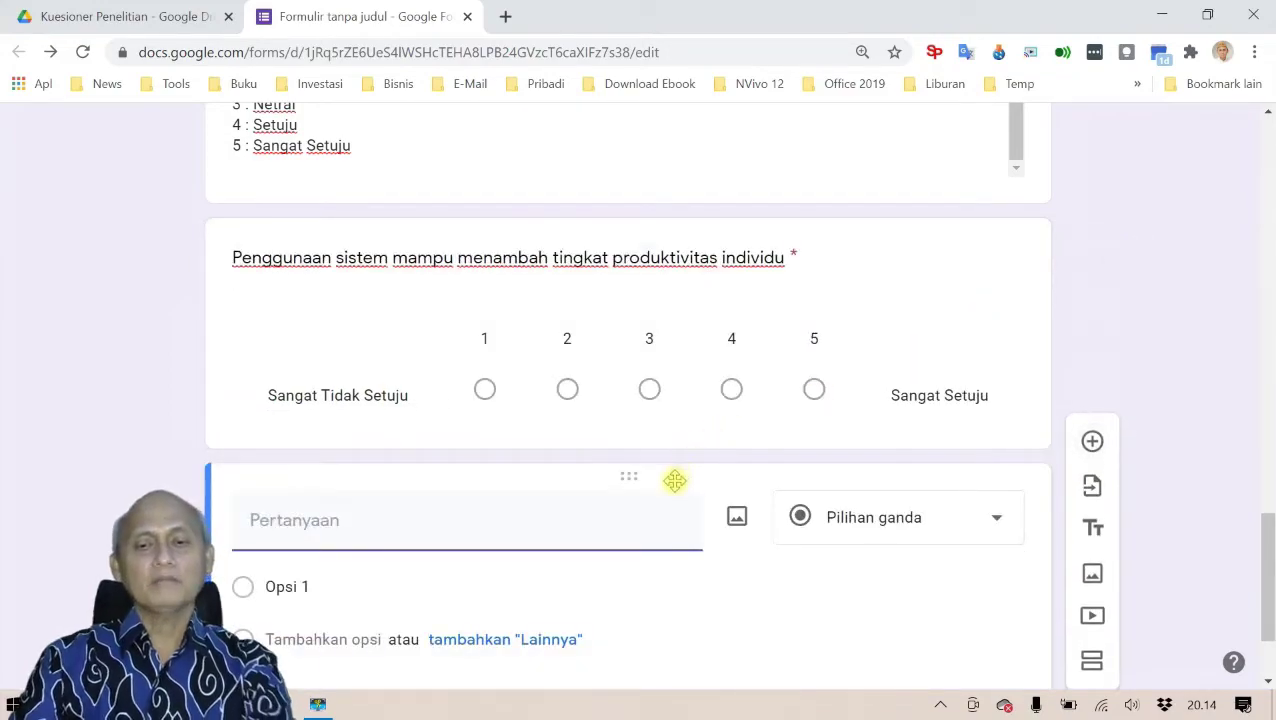
{"action": "key", "text": "alt+Tab"}
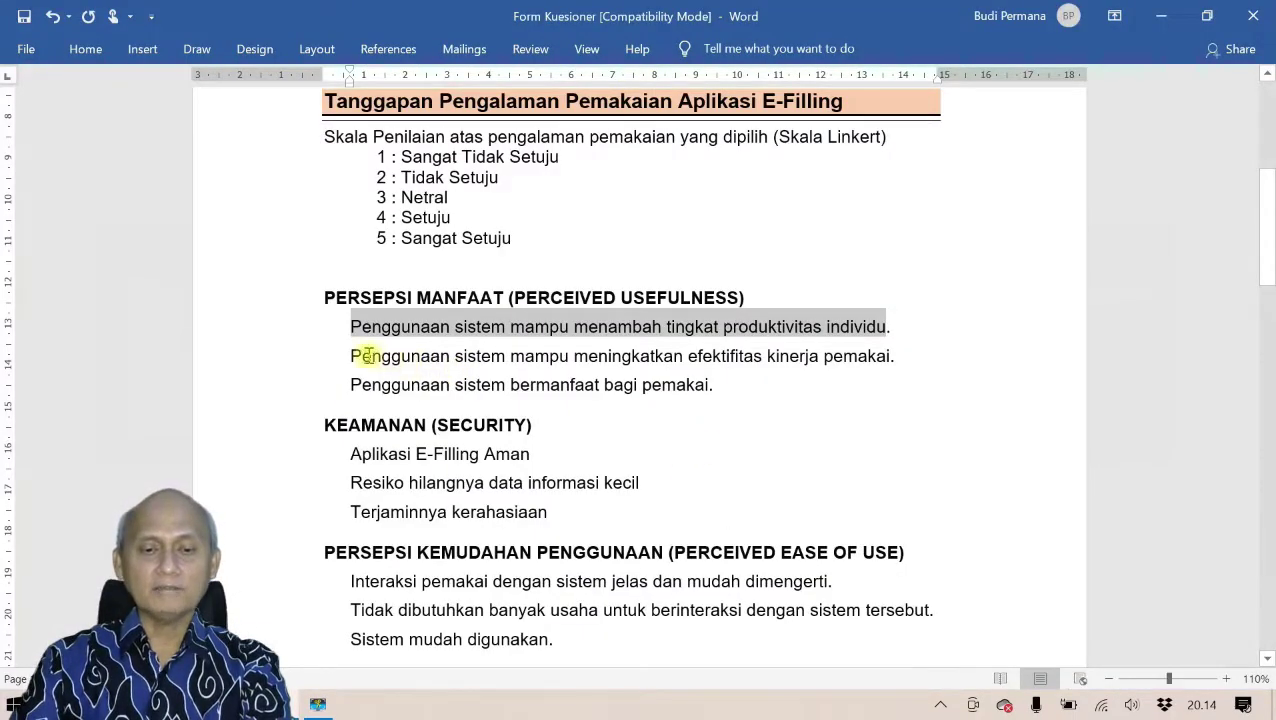
{"action": "left_click_drag", "start_coordinate": [355, 354], "coordinate": [863, 368]}
{"action": "key", "text": "ctrl+c"}
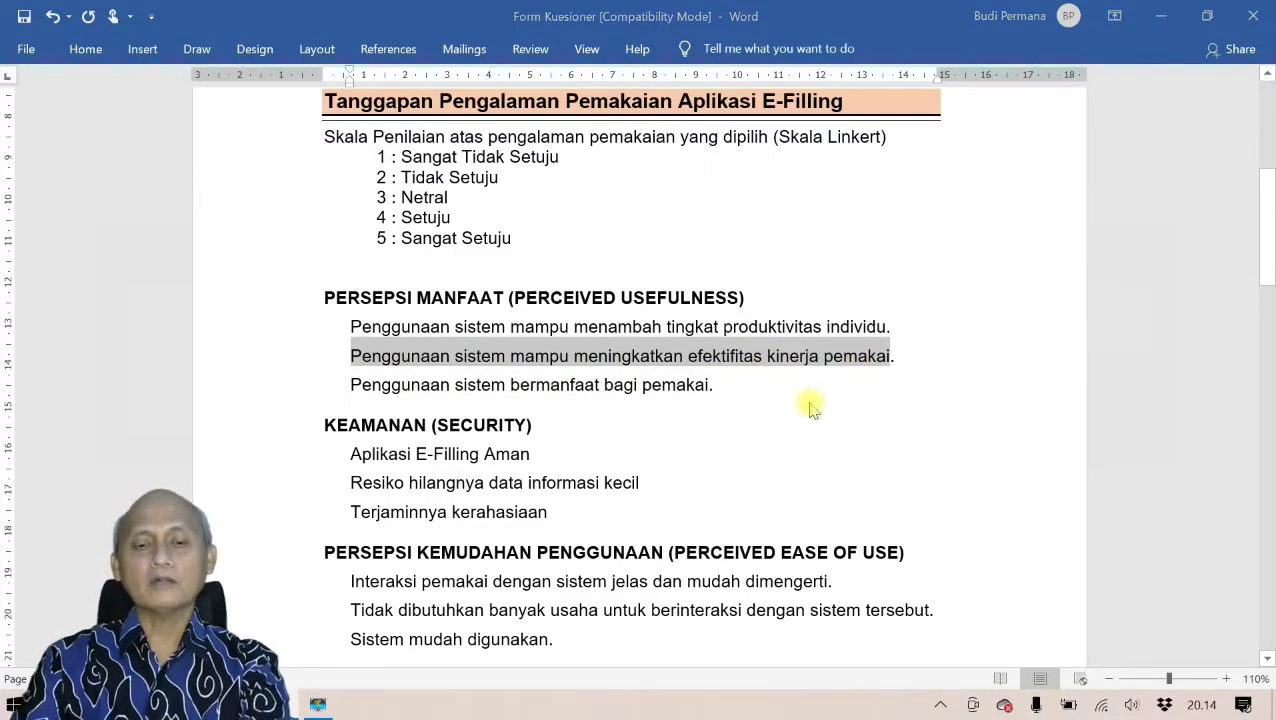
{"action": "key", "text": "alt+Tab"}
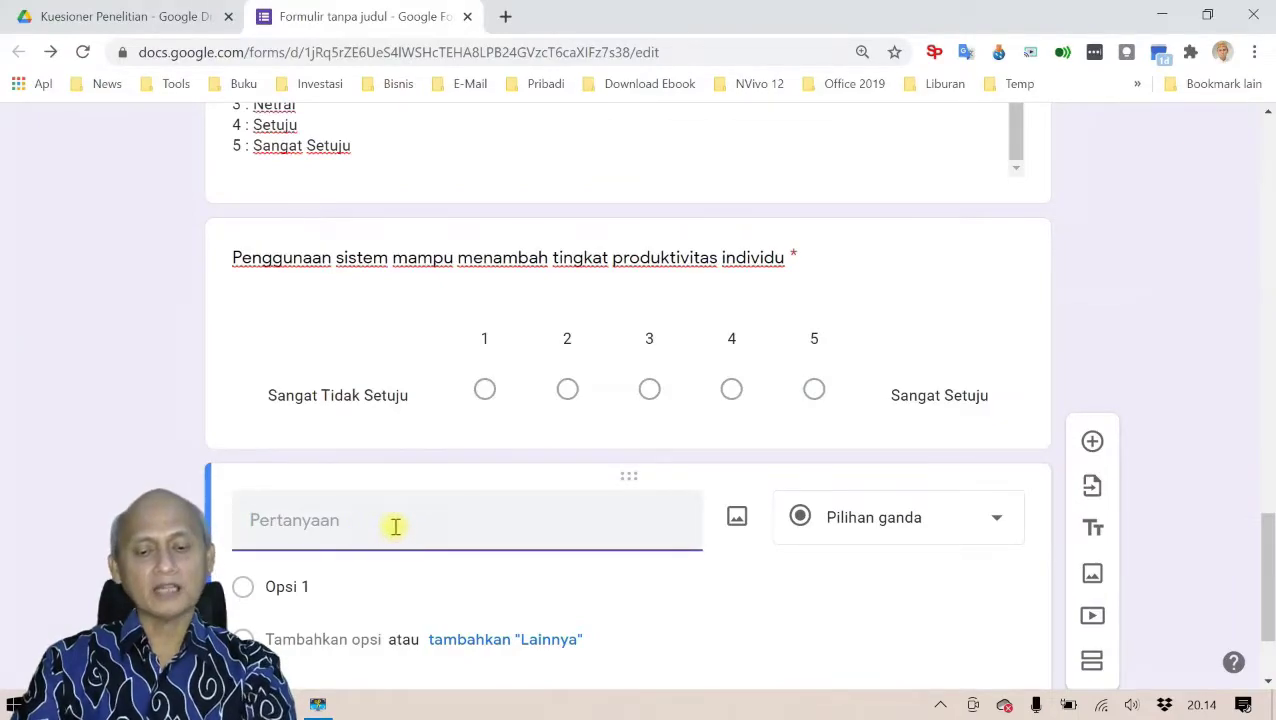
{"action": "key", "text": "ctrl+v"}
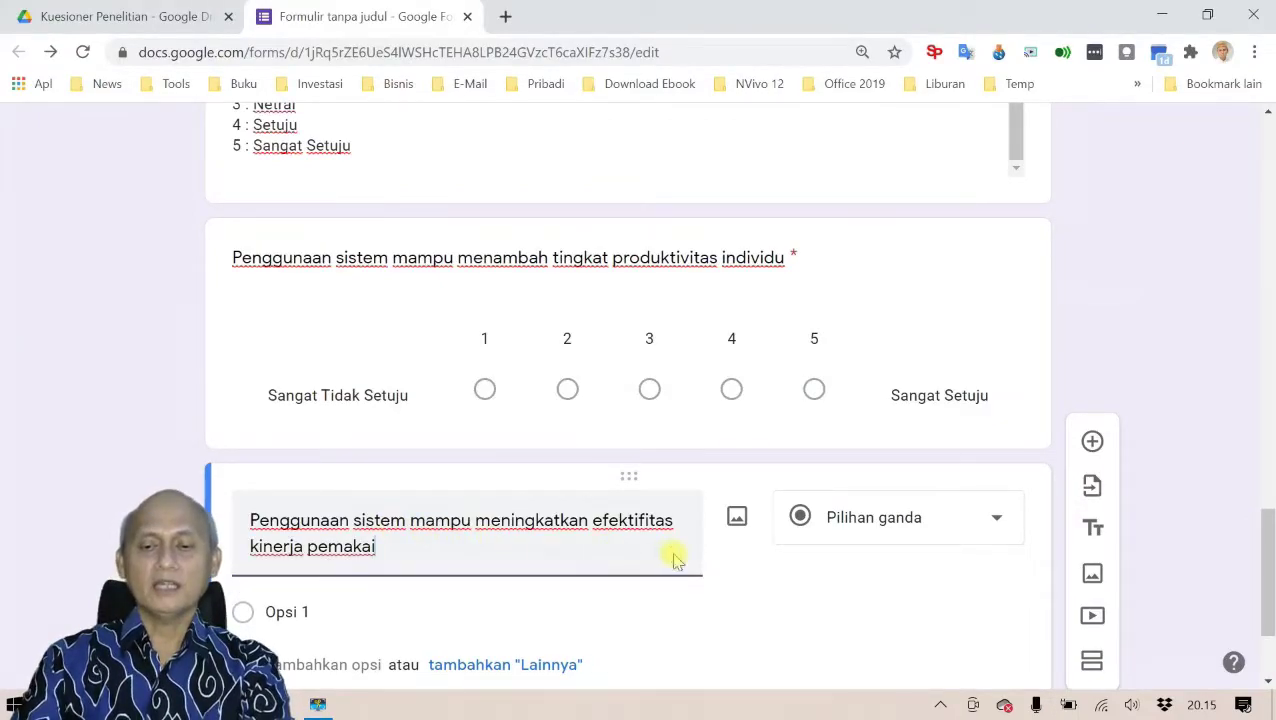
- Make the "efektifitas kinerja pemakai" question a Skala linier from 1 to 5
{"action": "scroll", "coordinate": [925, 465], "scroll_direction": "down", "scroll_amount": 1}
{"action": "left_click", "coordinate": [990, 422]}
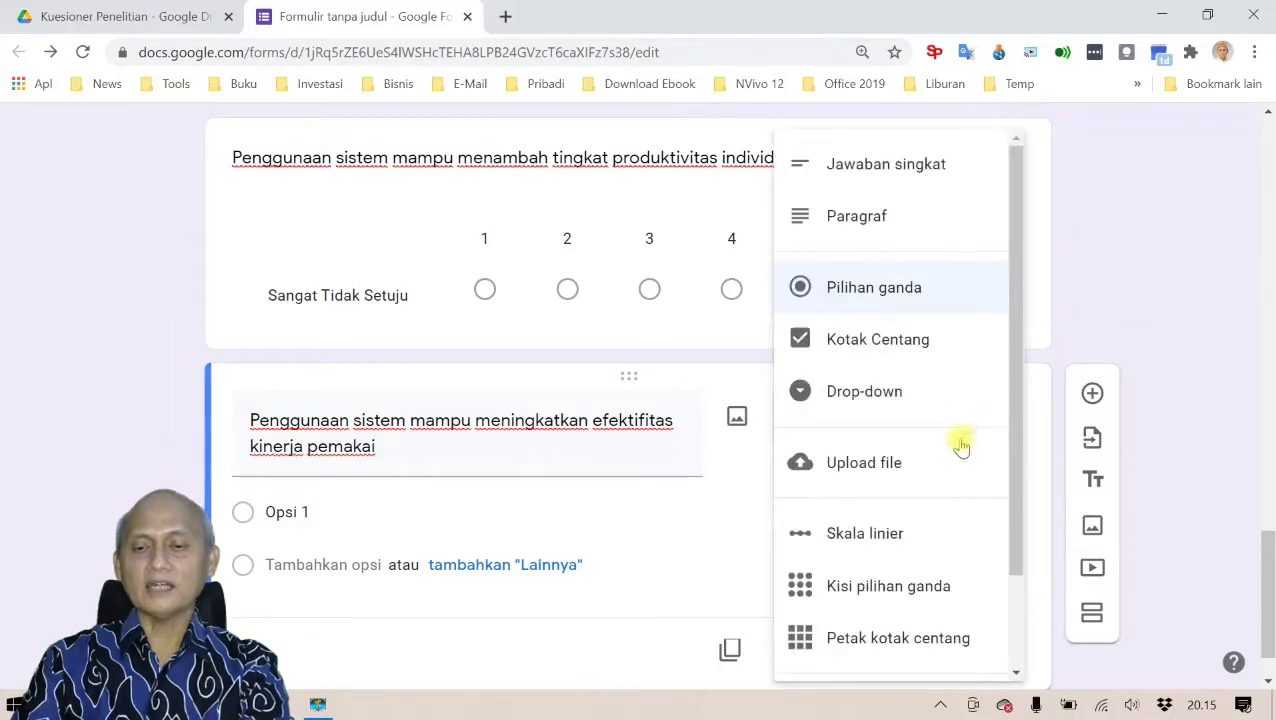
{"action": "left_click", "coordinate": [882, 533]}
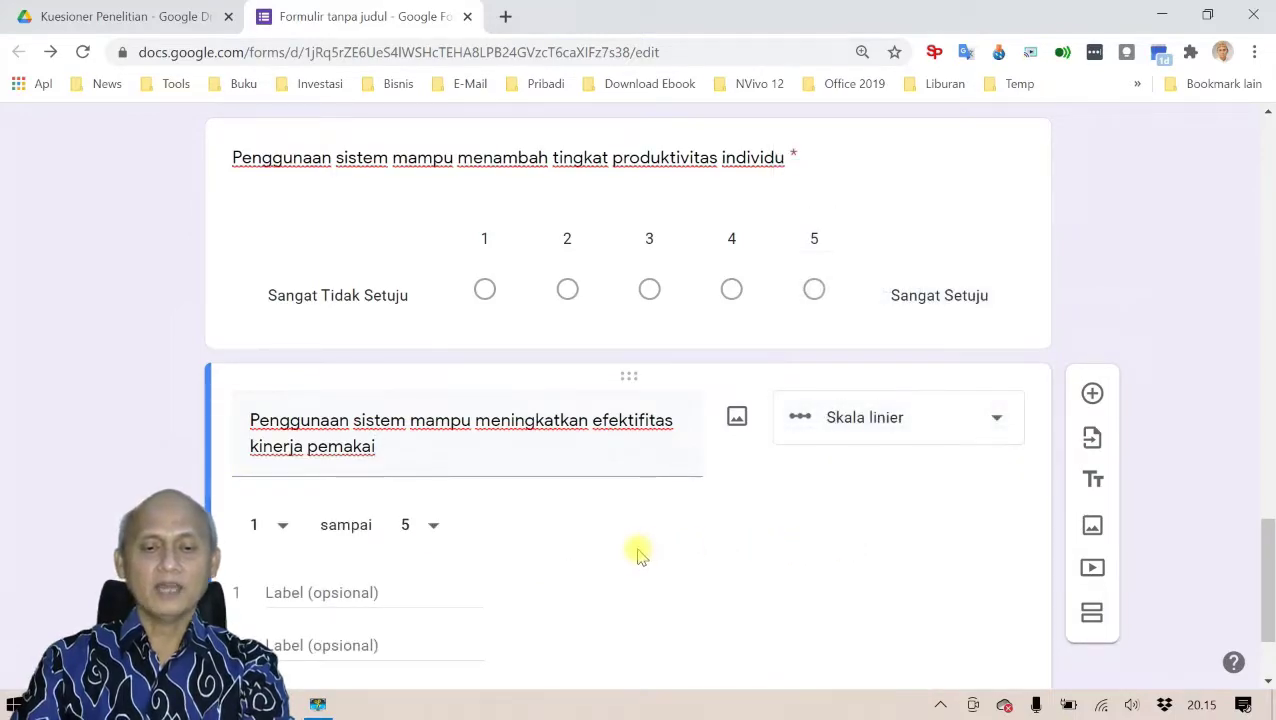
- Label the effectiveness question's scale value 1 "Sangat Tidak Setuju" and value 5 "Sangat Setuju", and make the question required
{"action": "scroll", "coordinate": [462, 575], "scroll_direction": "down", "scroll_amount": 1}
{"action": "left_click", "coordinate": [355, 492]}
{"action": "type", "text": "Sang"}
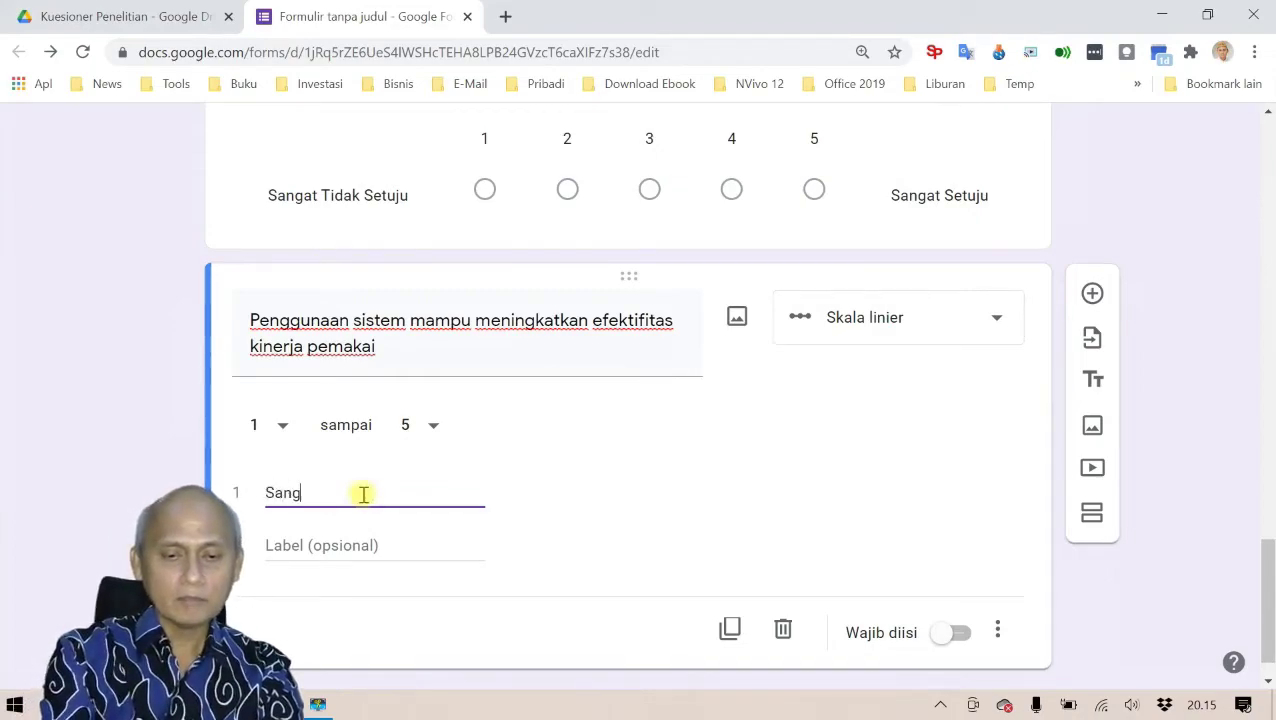
{"action": "type", "text": "at Tida"}
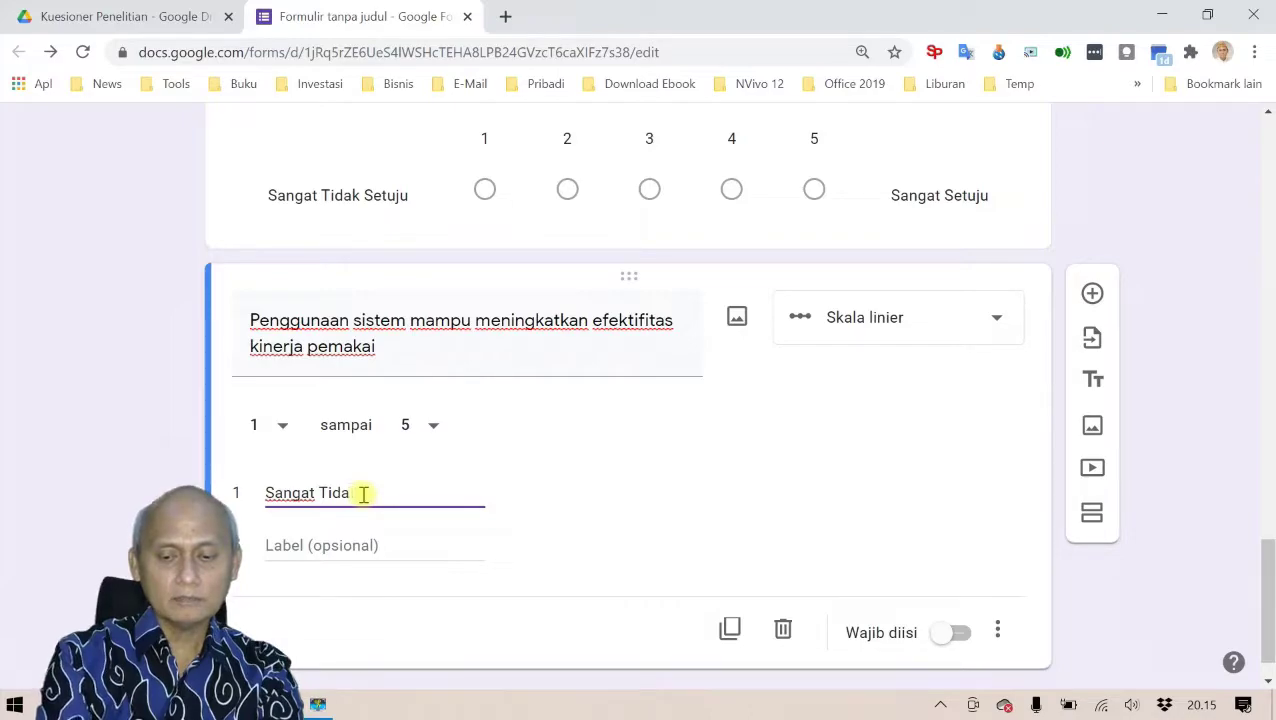
{"action": "type", "text": "k Setju"}
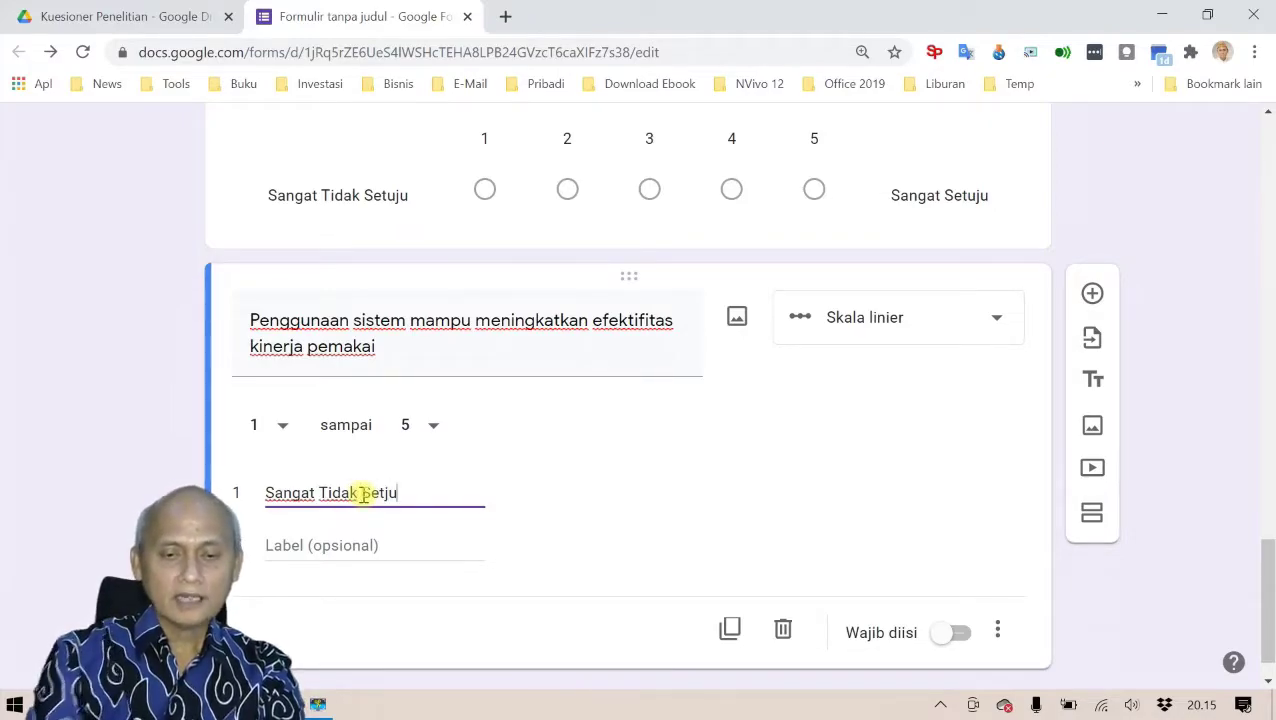
{"action": "key", "text": "BackSpace"}
{"action": "key", "text": "BackSpace"}
{"action": "type", "text": "uju"}
{"action": "left_click", "coordinate": [357, 547]}
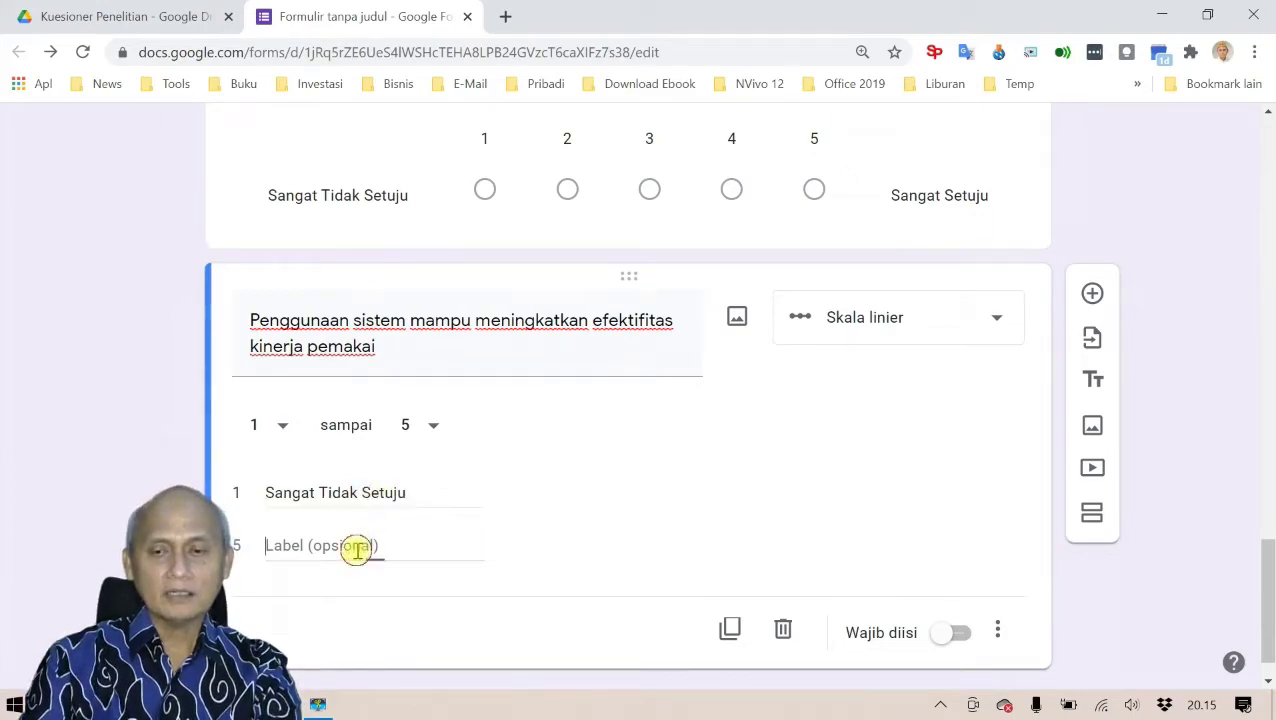
{"action": "type", "text": "Sangat"}
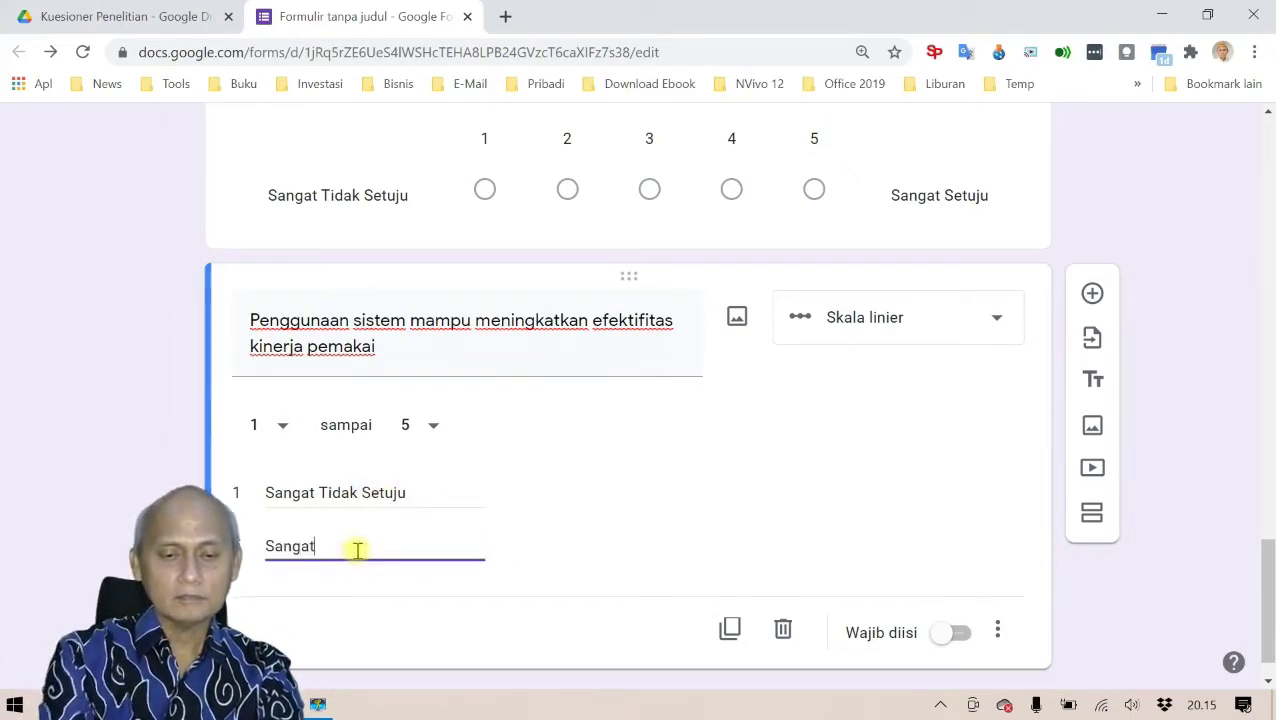
{"action": "type", "text": " Setuju"}
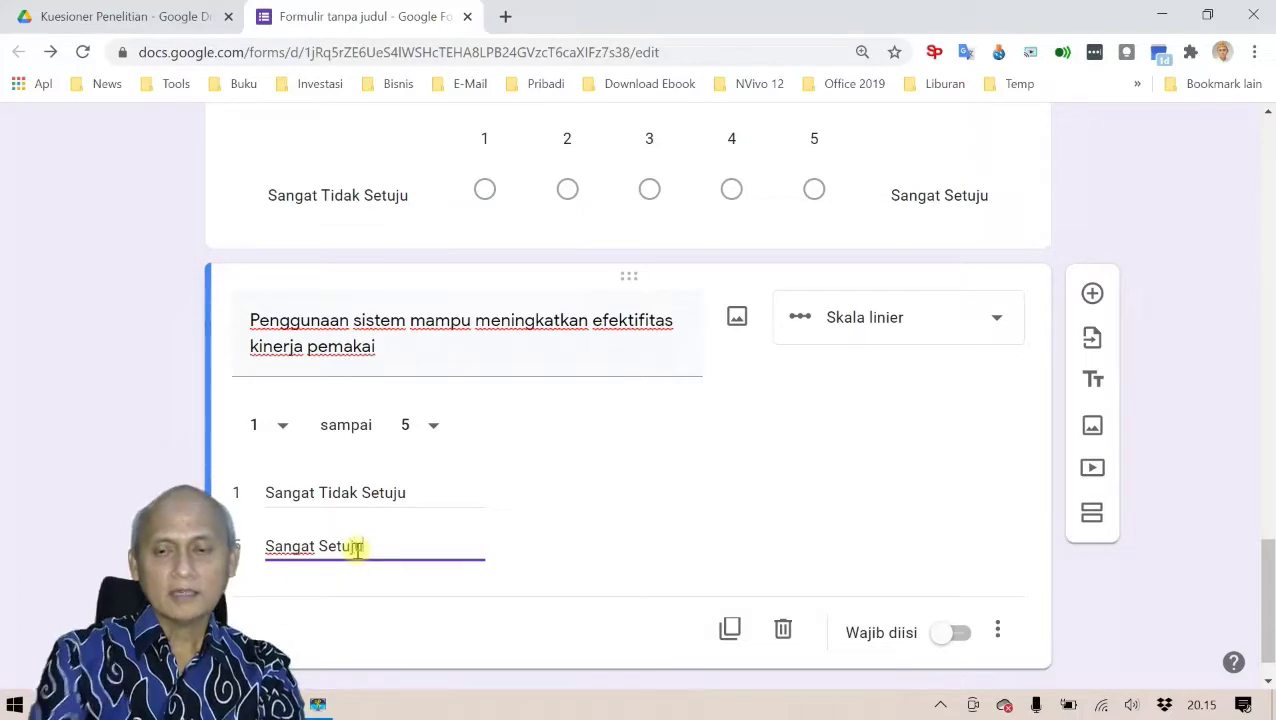
{"action": "left_click", "coordinate": [940, 637]}
{"action": "scroll", "coordinate": [880, 525], "scroll_direction": "down", "scroll_amount": 1}
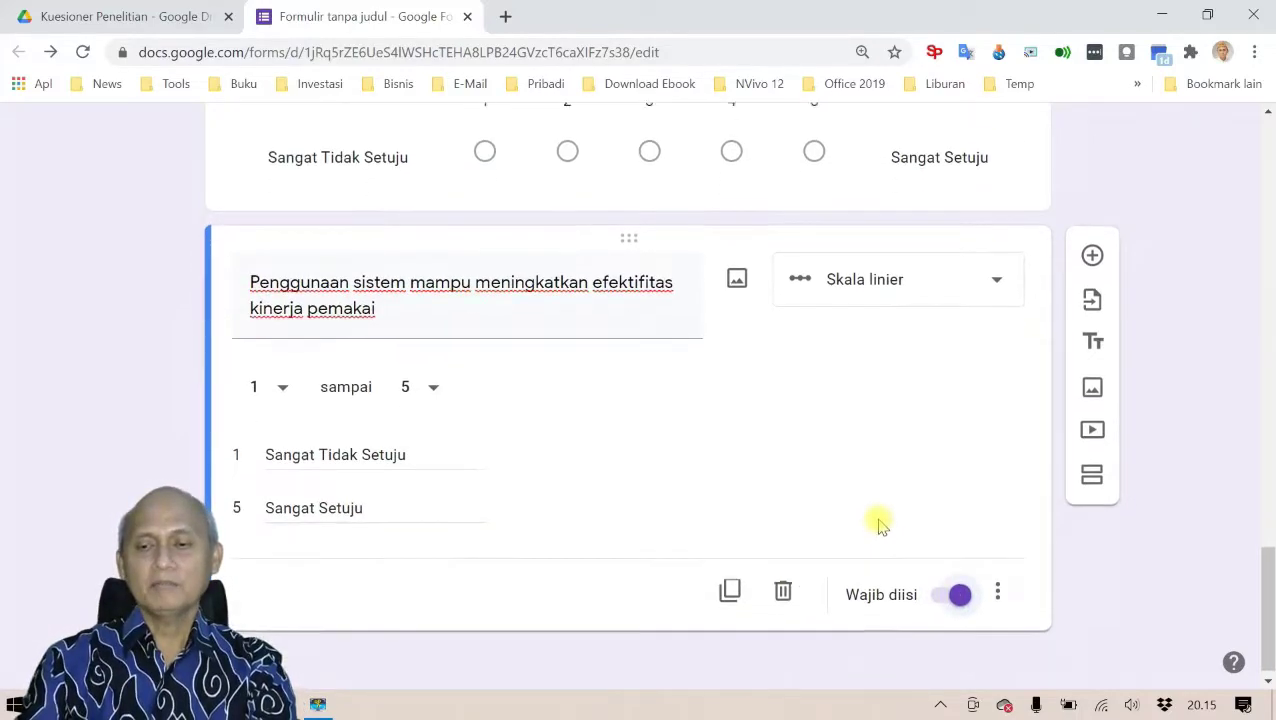
- Add a question to section 2 with the Word document's third Persepsi Manfaat statement, "Penggunaan sistem bermanfaat bagi pemakai"
{"action": "left_click", "coordinate": [1092, 264]}
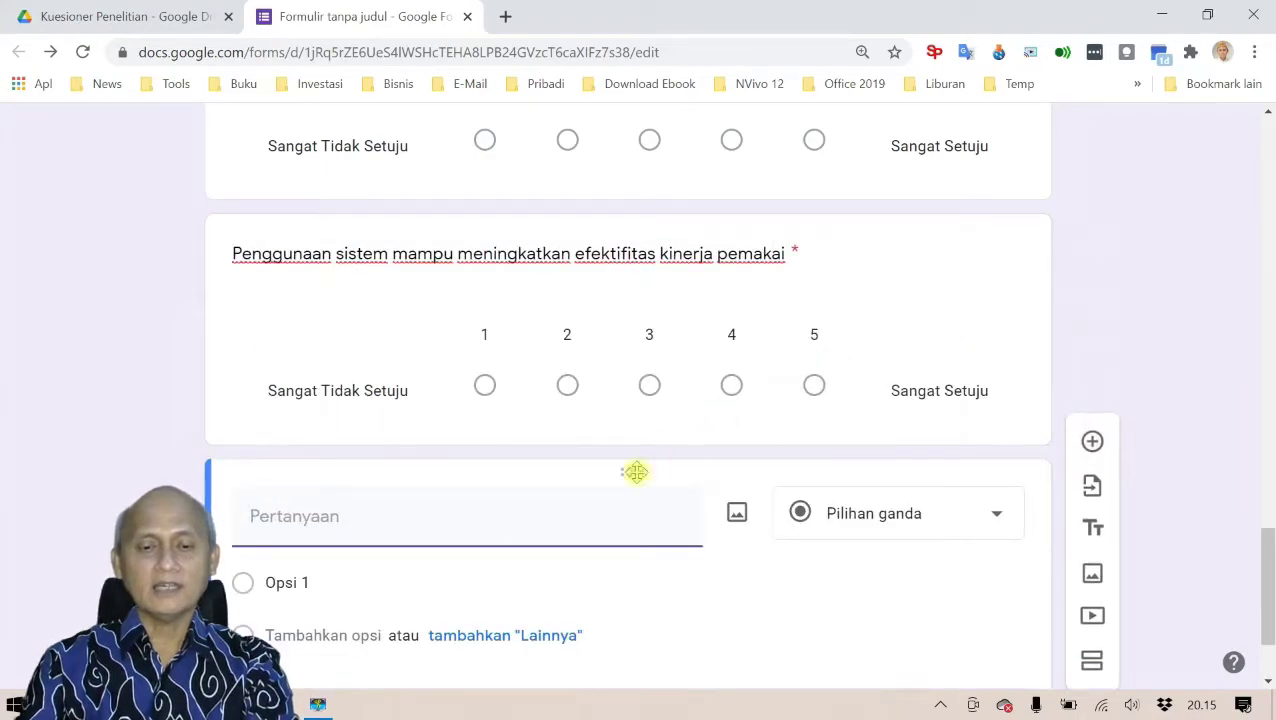
{"action": "key", "text": "alt+Tab"}
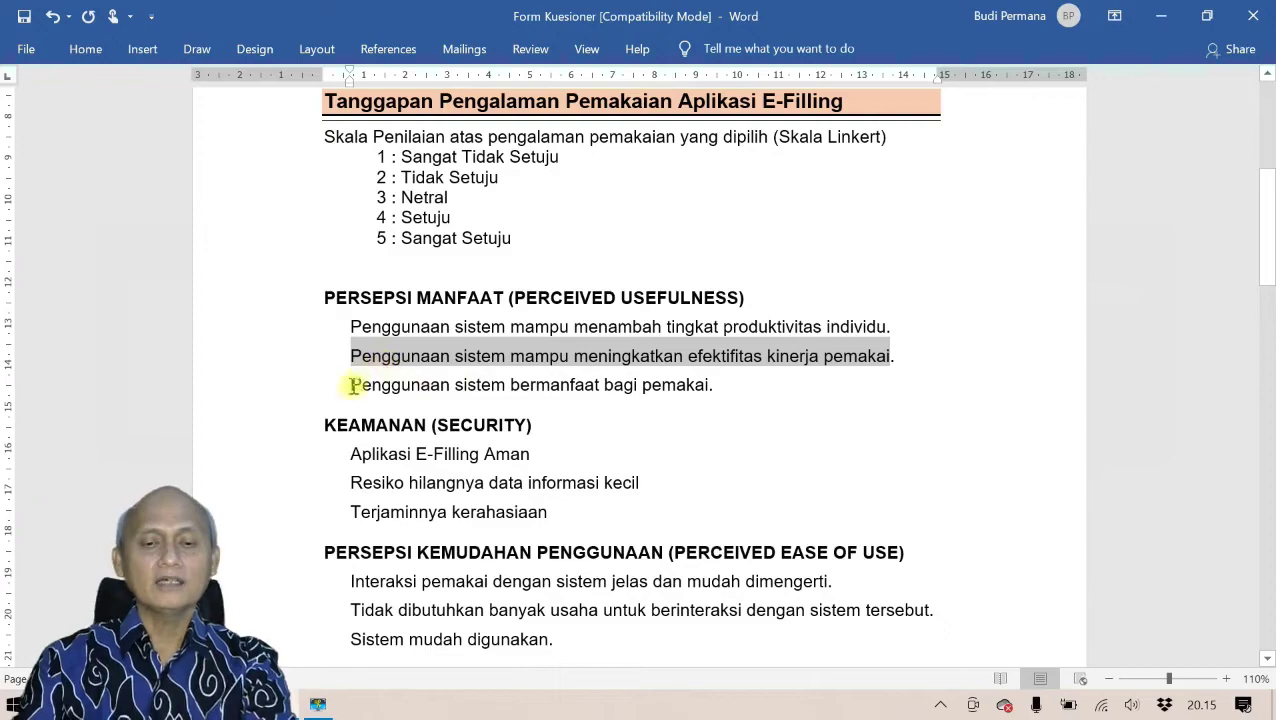
{"action": "left_click_drag", "start_coordinate": [353, 385], "coordinate": [694, 385]}
{"action": "key", "text": "ctrl+c"}
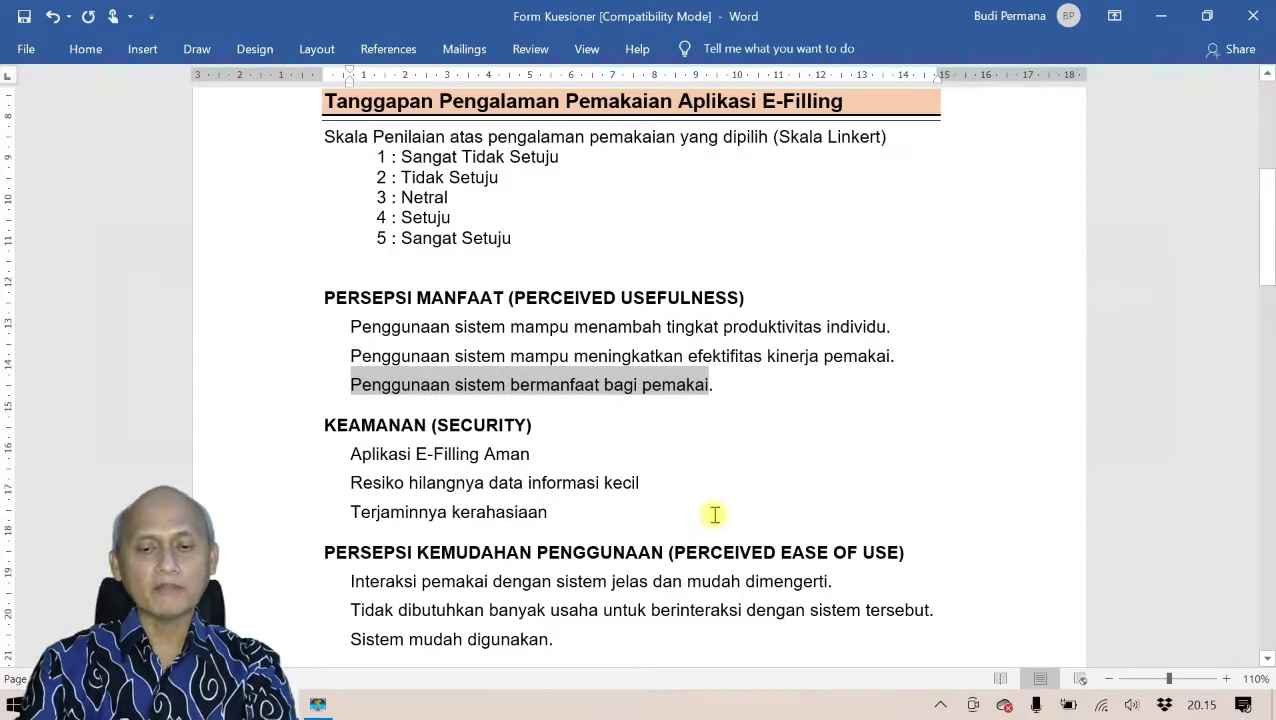
{"action": "key", "text": "alt+Tab"}
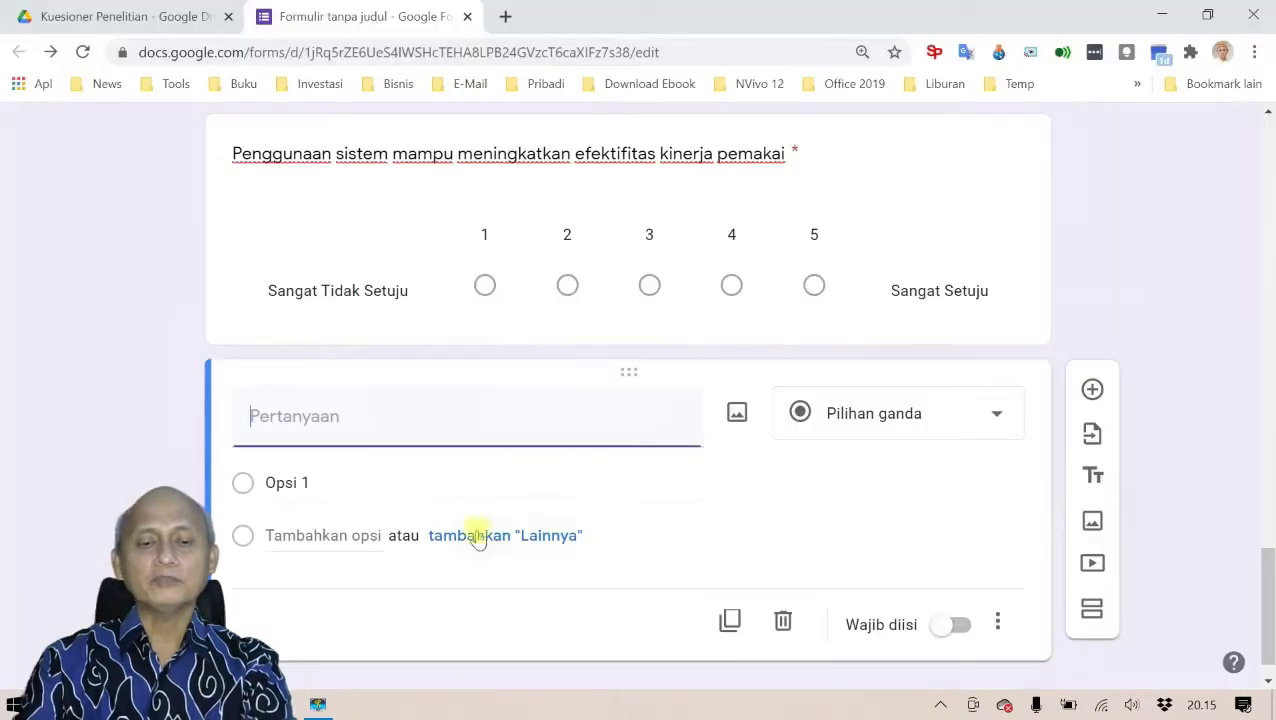
{"action": "left_click", "coordinate": [354, 417]}
{"action": "key", "text": "ctrl+v"}
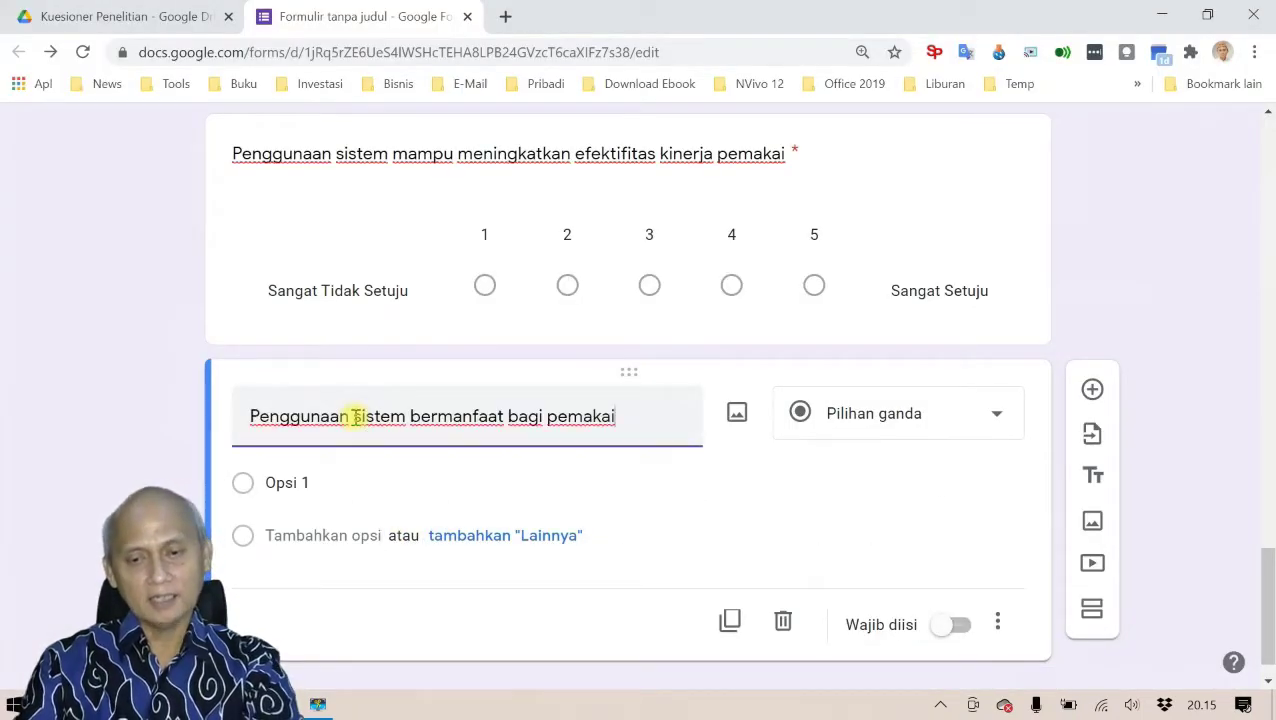
- Make the "bermanfaat bagi pemakai" question a Skala linier from 1 to 5 and label value 1 "Sangat Tidak Setuju"
{"action": "left_click", "coordinate": [994, 415]}
{"action": "left_click", "coordinate": [900, 533]}
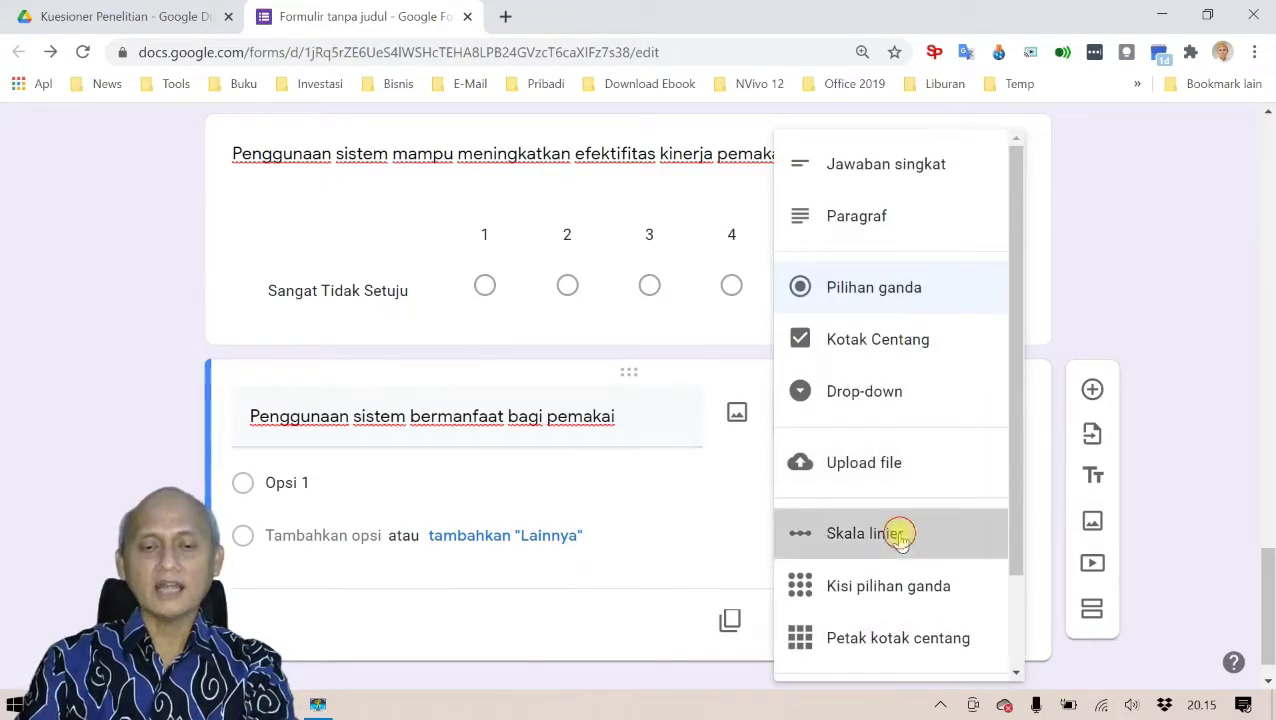
{"action": "left_click", "coordinate": [290, 562]}
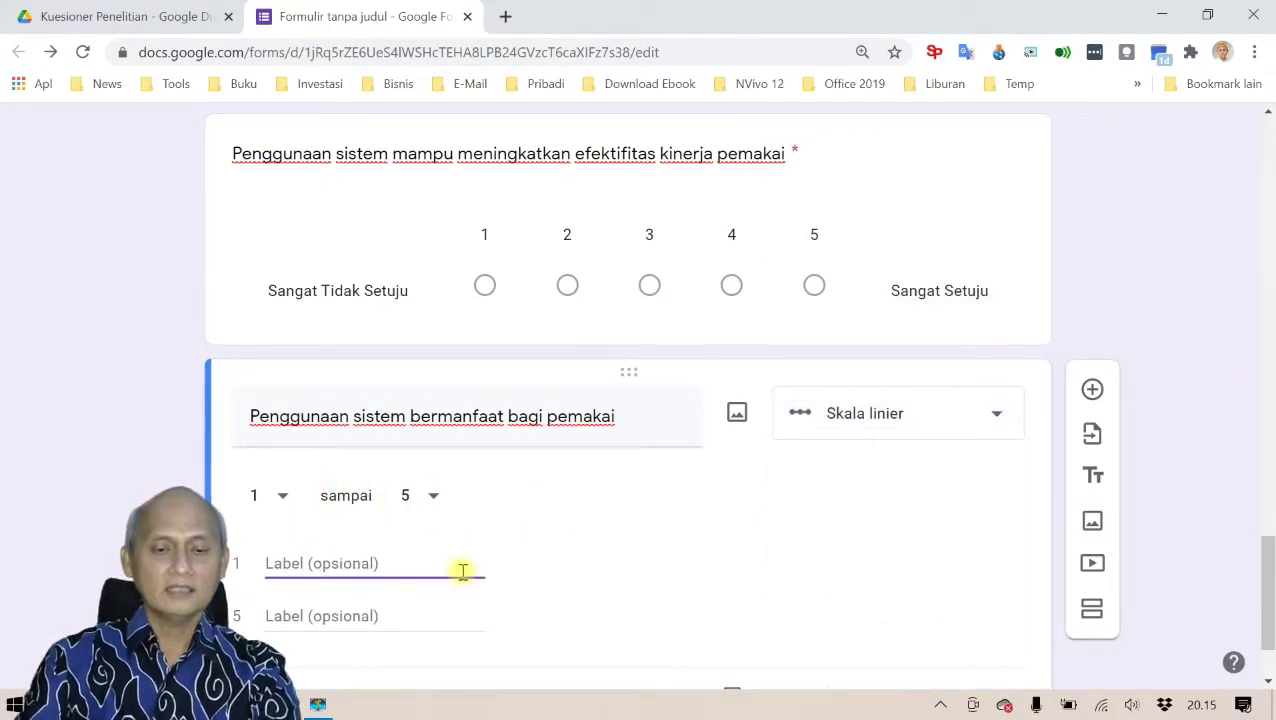
{"action": "type", "text": "Sangat "}
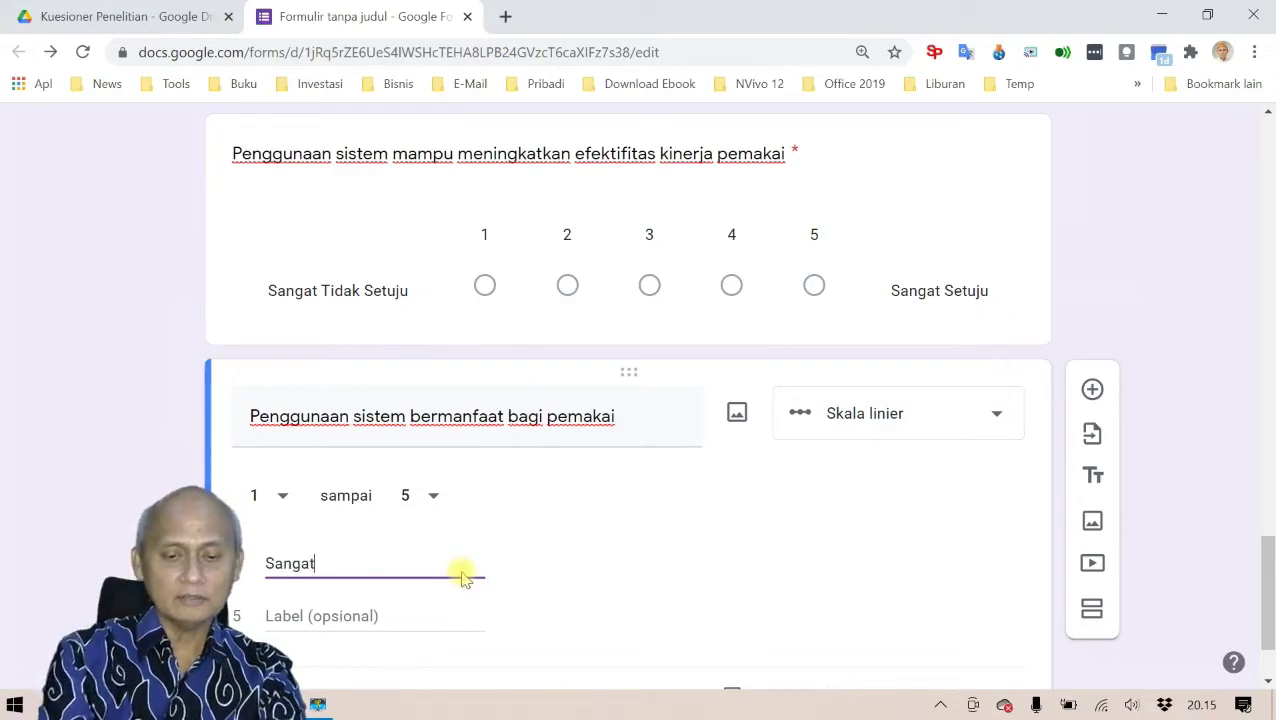
{"action": "type", "text": "Tidak"}
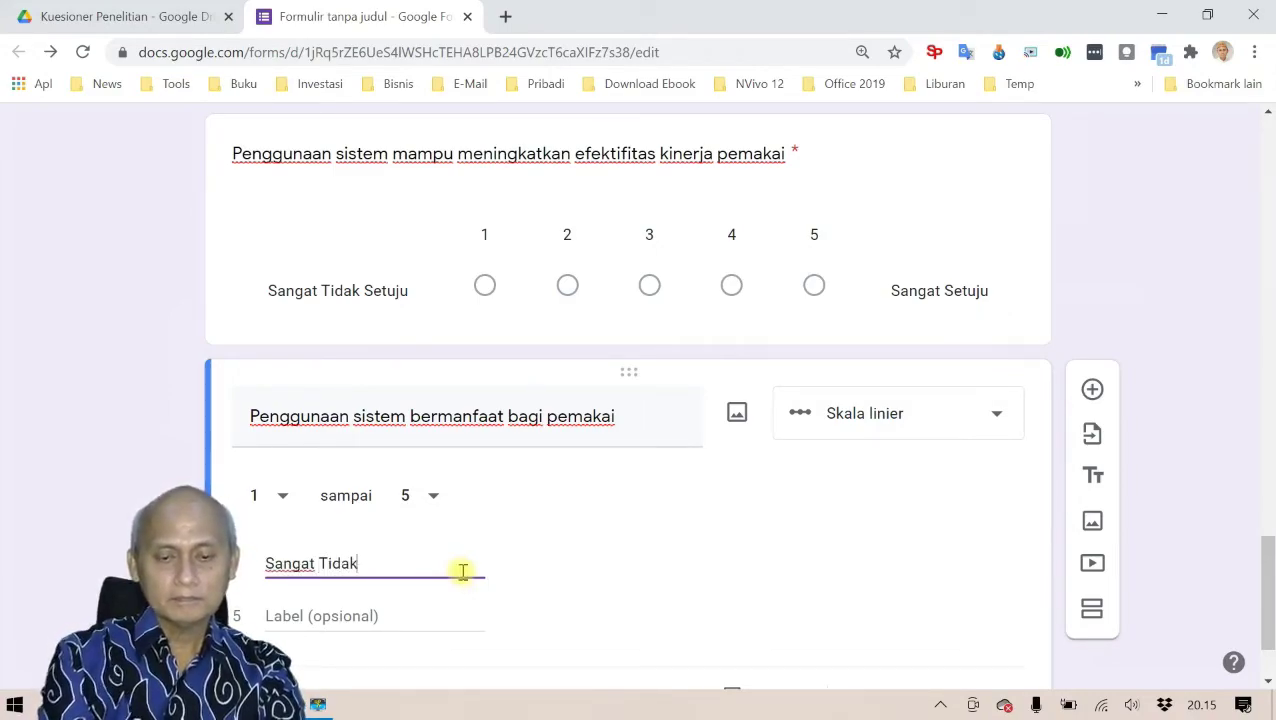
{"action": "type", "text": " Setuju"}
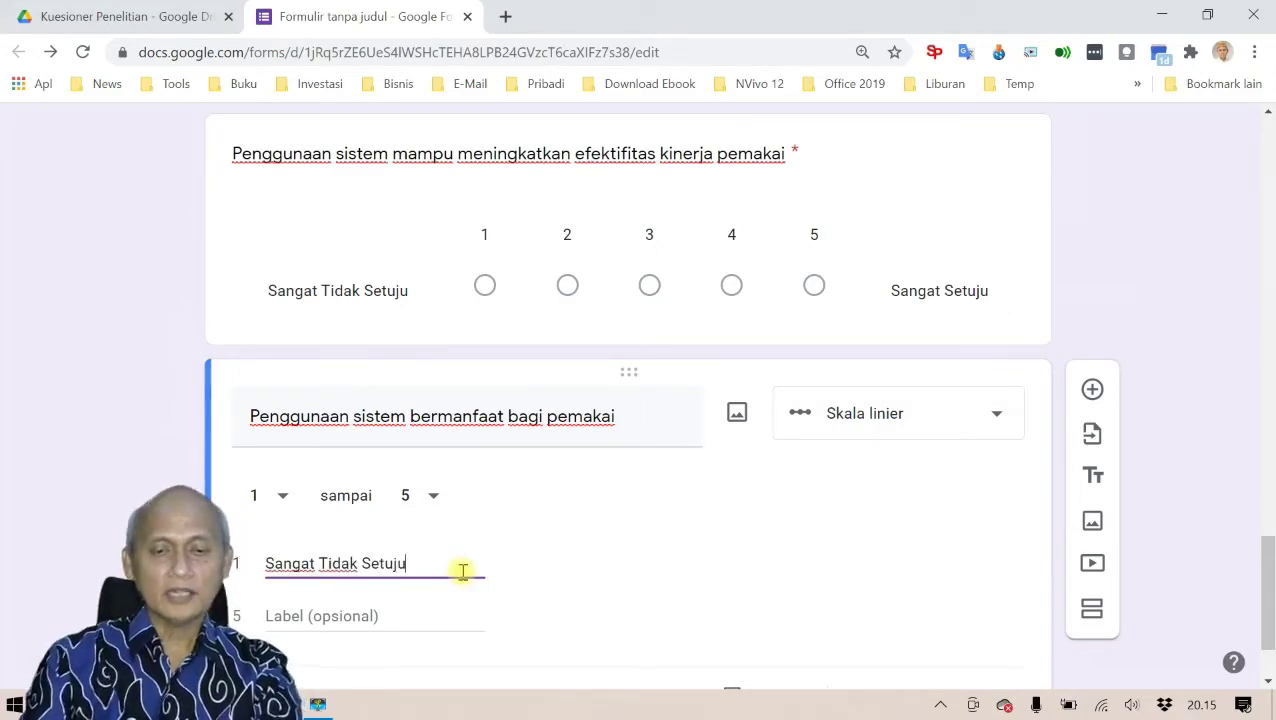
- Label value 5 of the "bermanfaat bagi pemakai" scale "Sangat Setuju" and make the question required
{"action": "left_click", "coordinate": [375, 615]}
{"action": "type", "text": "S"}
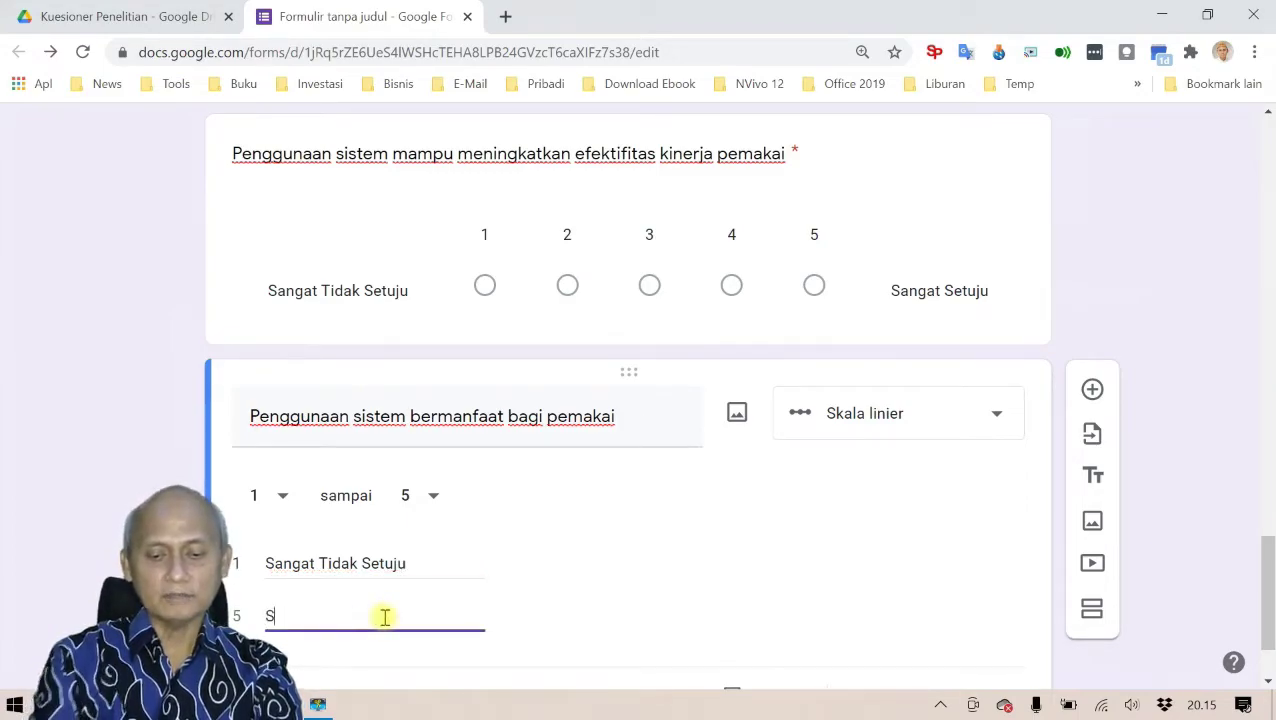
{"action": "type", "text": "angat Setuju"}
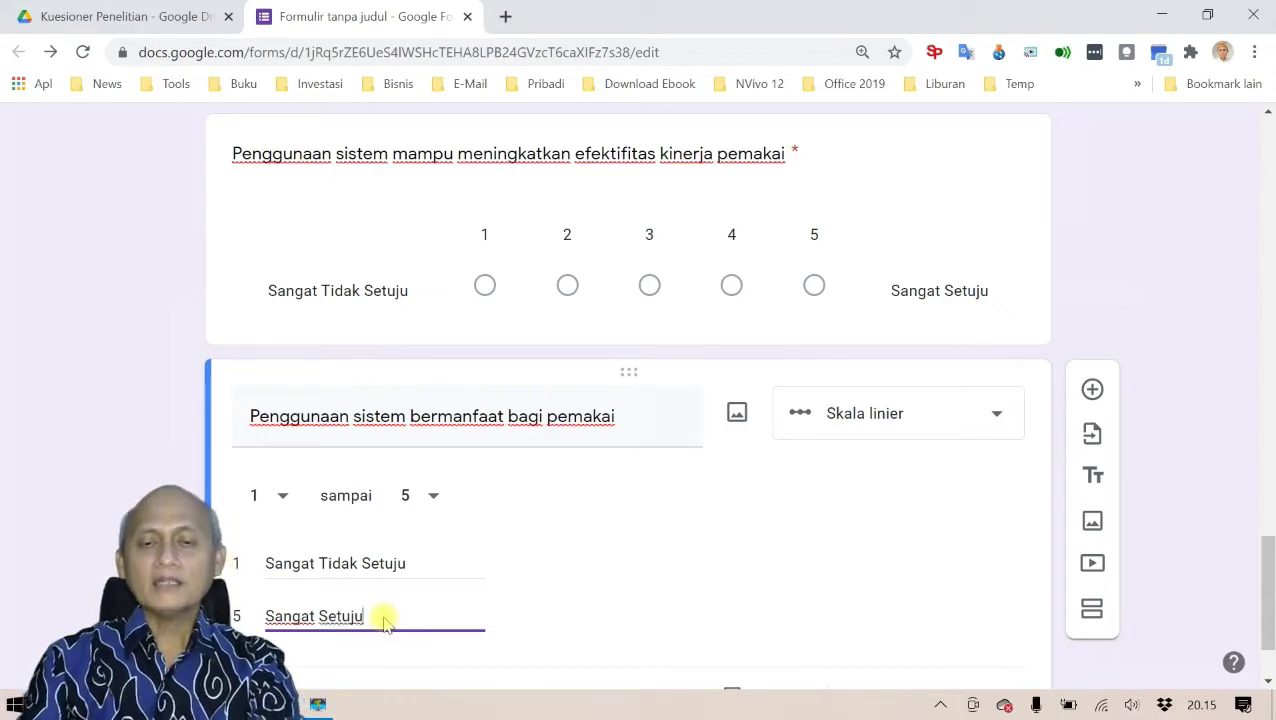
{"action": "scroll", "coordinate": [618, 605], "scroll_direction": "down", "scroll_amount": 1}
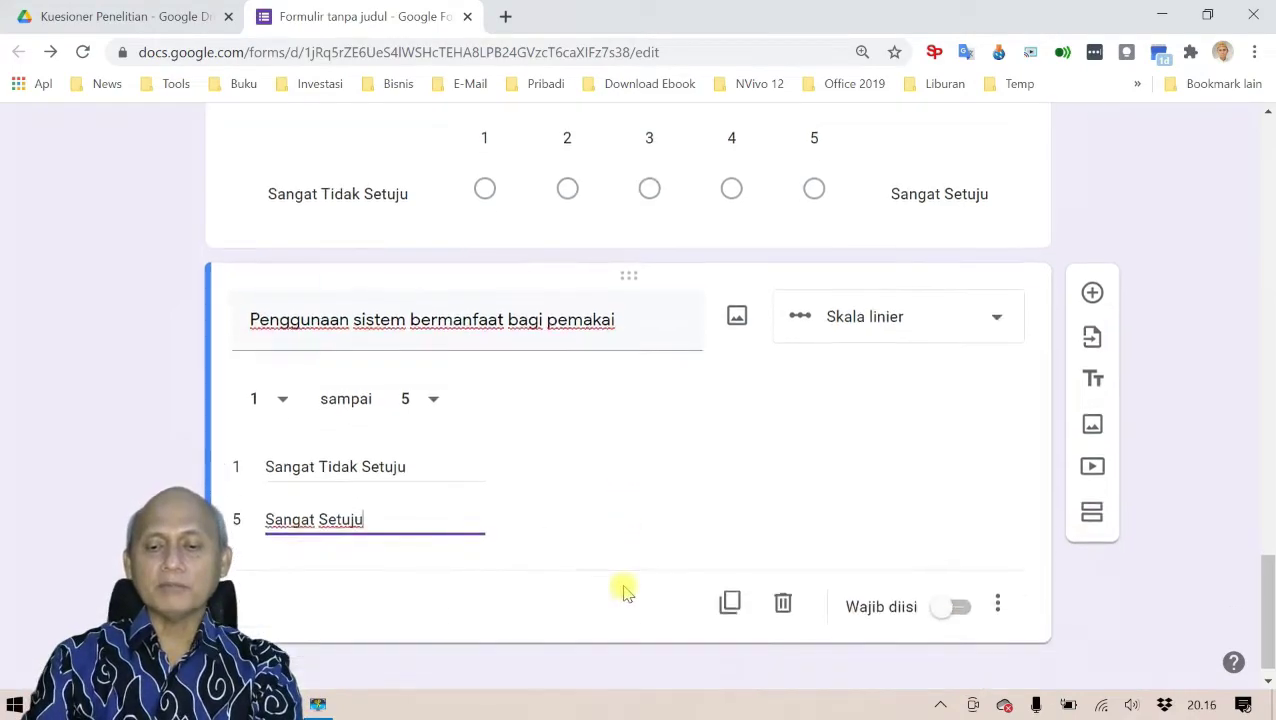
{"action": "left_click", "coordinate": [940, 606]}
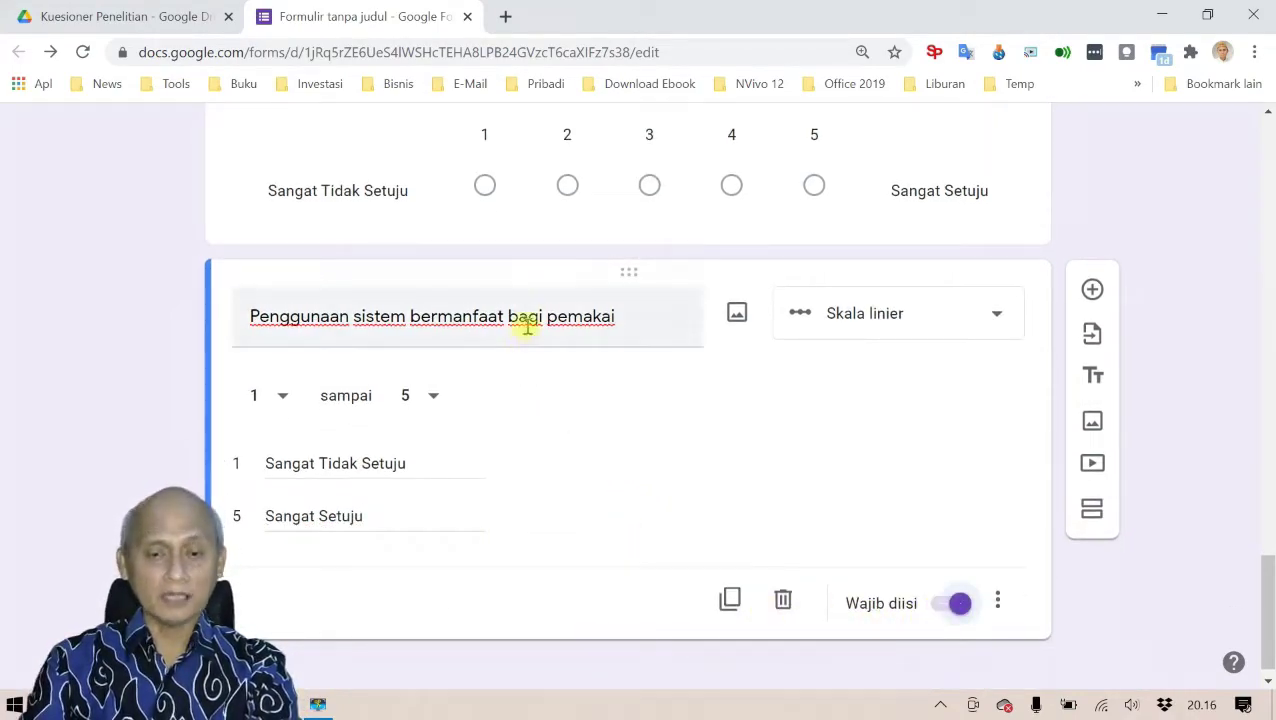
- Switch to the Form Kuesioner document in Word to consult the questionnaire statements
{"action": "key", "text": "alt+Tab"}
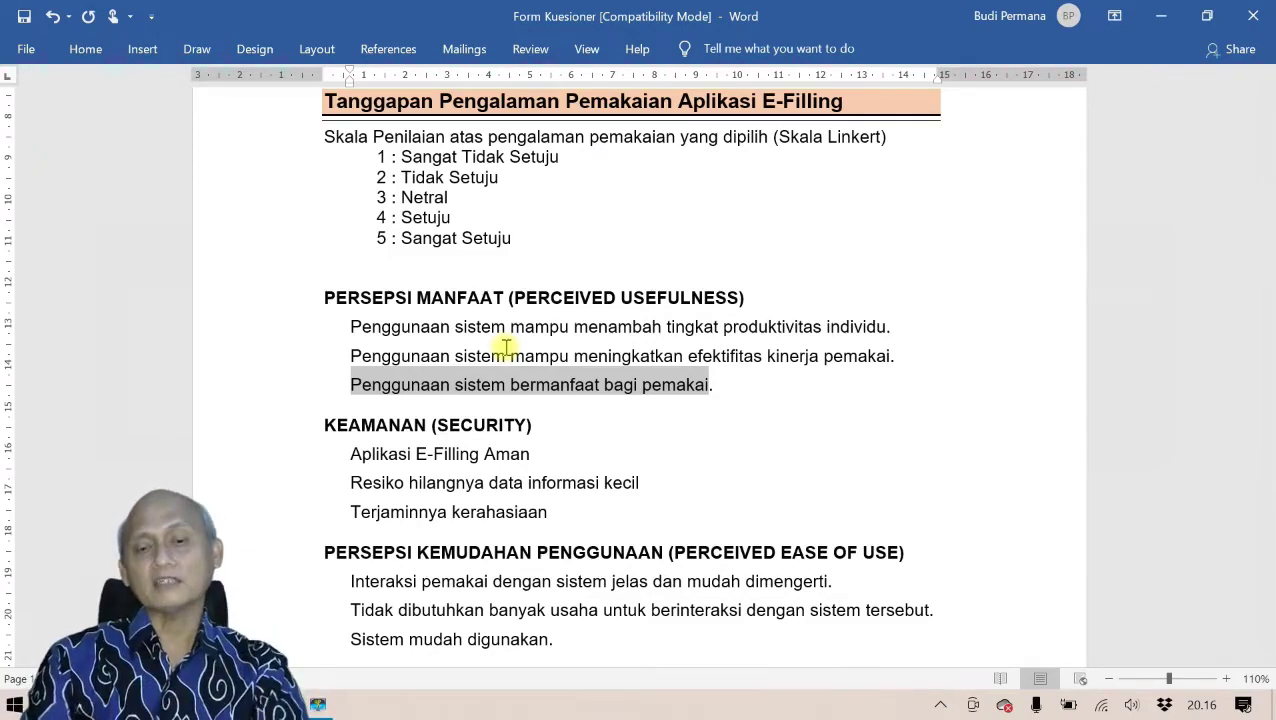
- Switch from Word to the E-Filling questionnaire in Google Forms and open the form's preview
{"action": "left_click", "coordinate": [512, 377]}
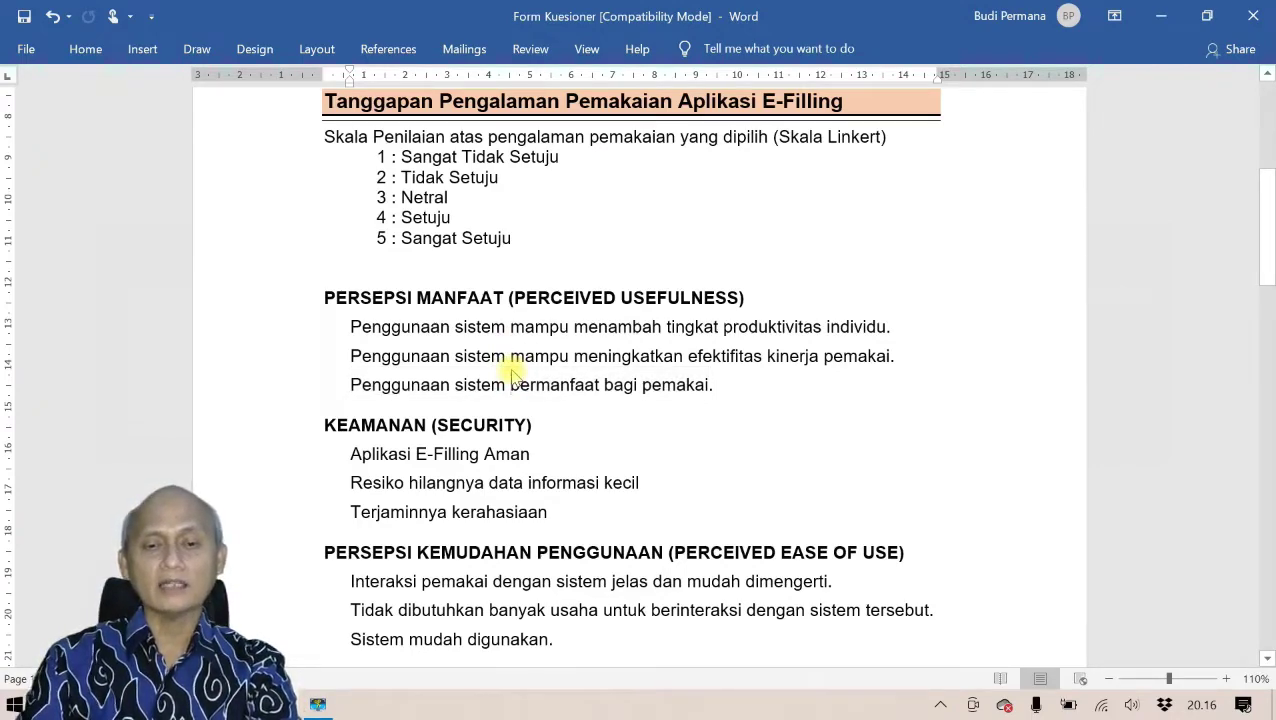
{"action": "key", "text": "alt+Tab"}
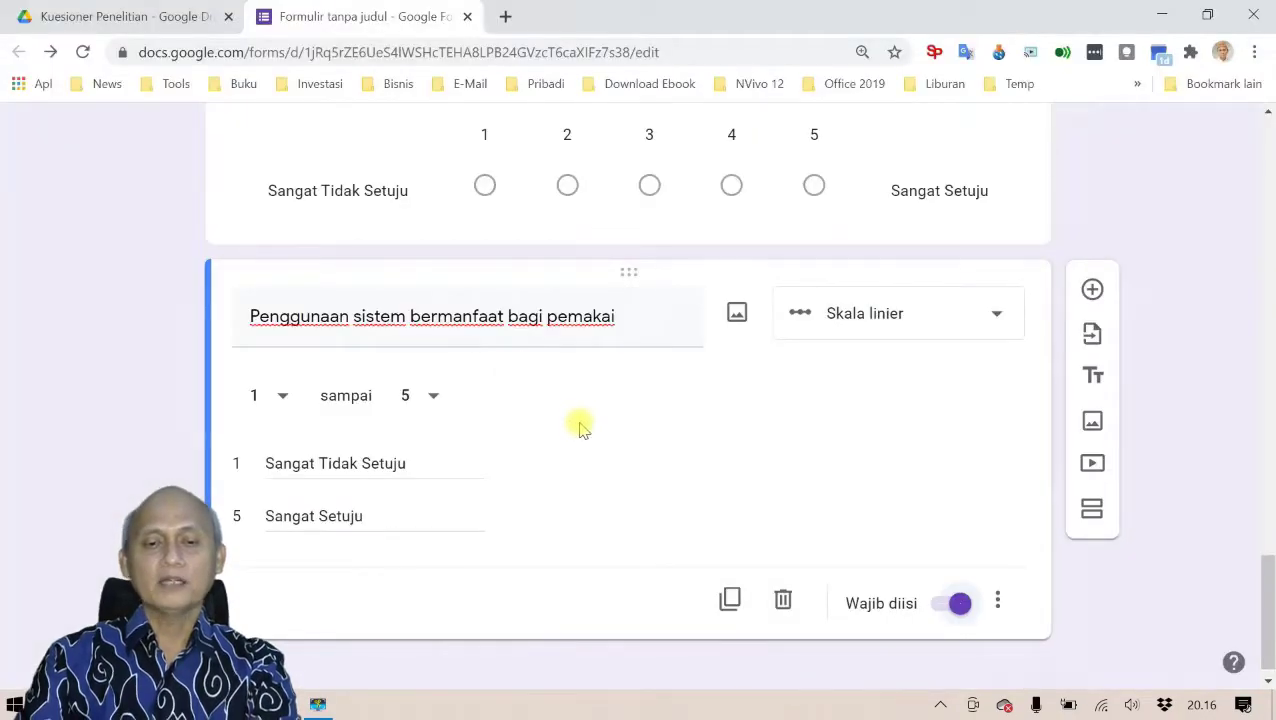
{"action": "scroll", "coordinate": [580, 427], "scroll_direction": "up", "scroll_amount": 1}
{"action": "scroll", "coordinate": [583, 427], "scroll_direction": "up", "scroll_amount": 15}
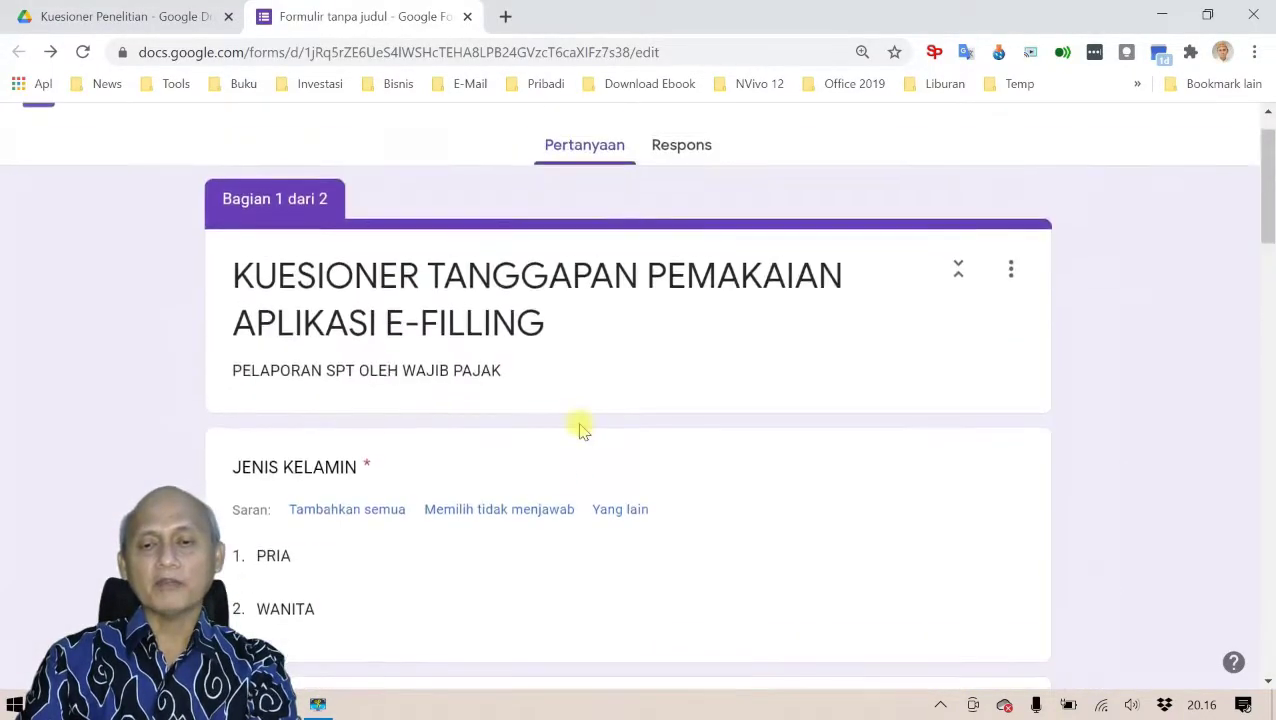
{"action": "left_click", "coordinate": [946, 135]}
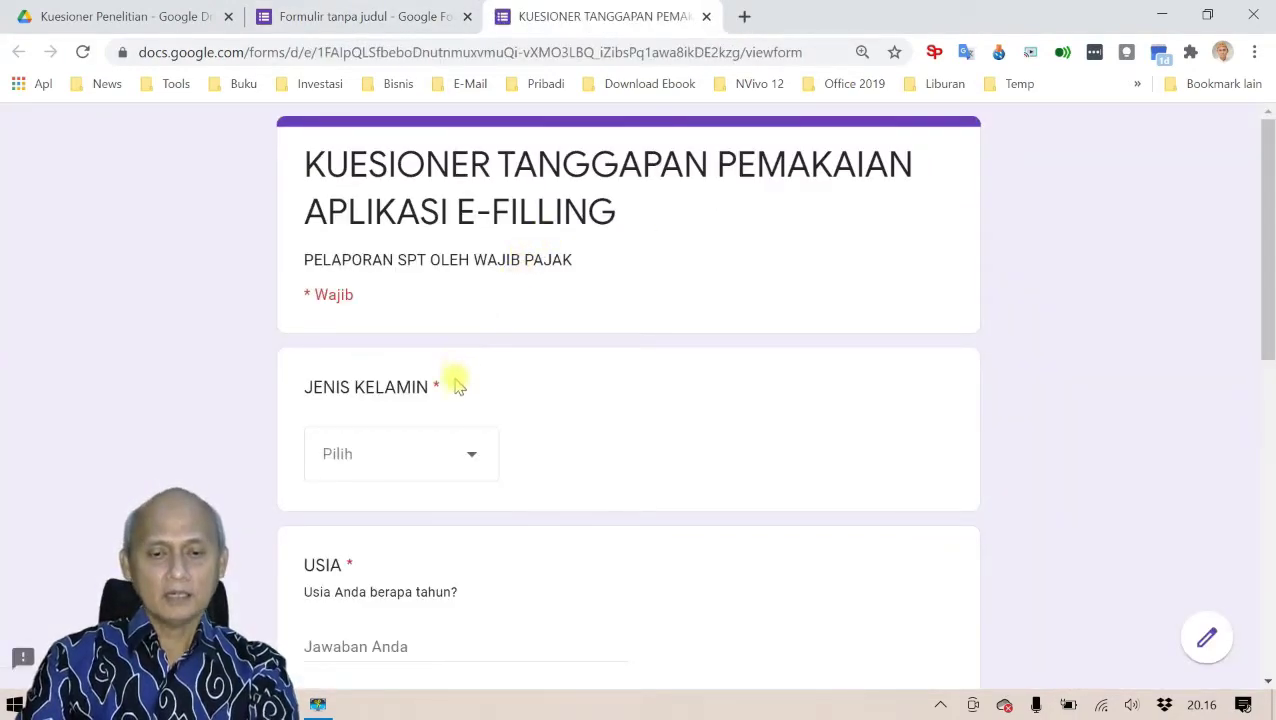
- In the preview, choose PRIA for JENIS KELAMIN and enter 25 for USIA
{"action": "left_click", "coordinate": [472, 458]}
{"action": "left_click", "coordinate": [413, 526]}
{"action": "scroll", "coordinate": [557, 486], "scroll_direction": "down", "scroll_amount": 2}
{"action": "left_click", "coordinate": [403, 446]}
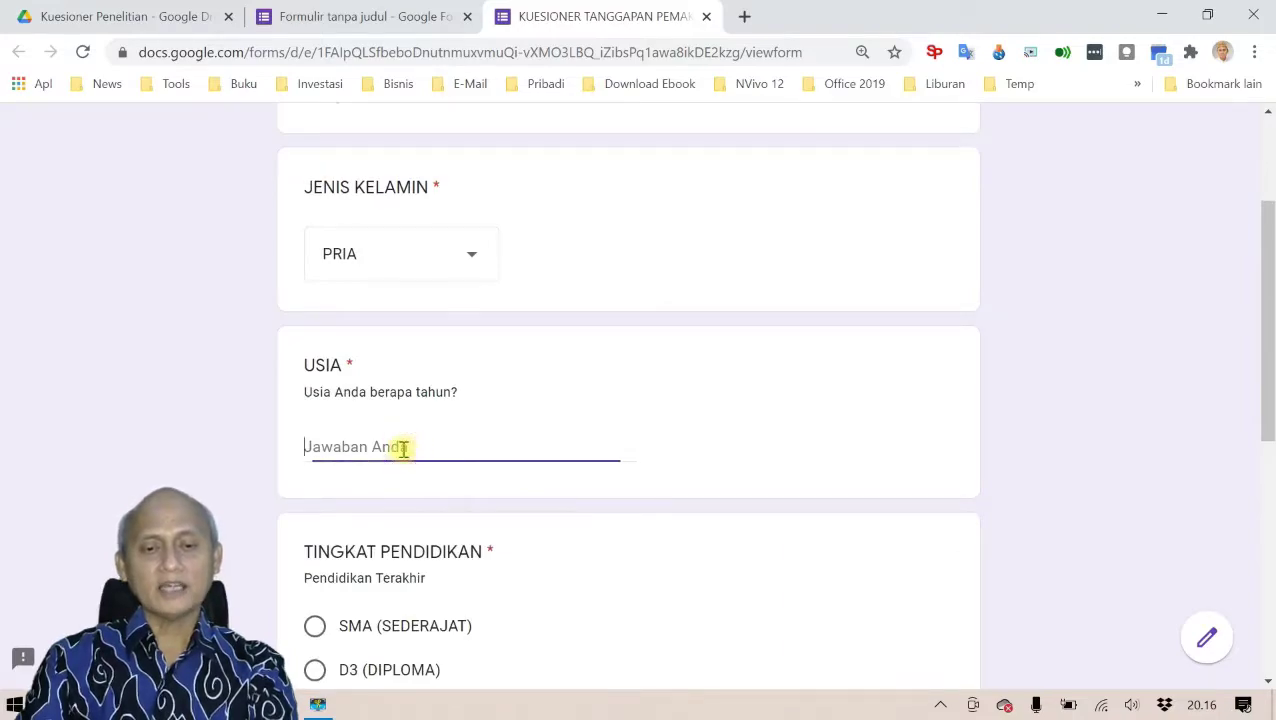
{"action": "type", "text": "25"}
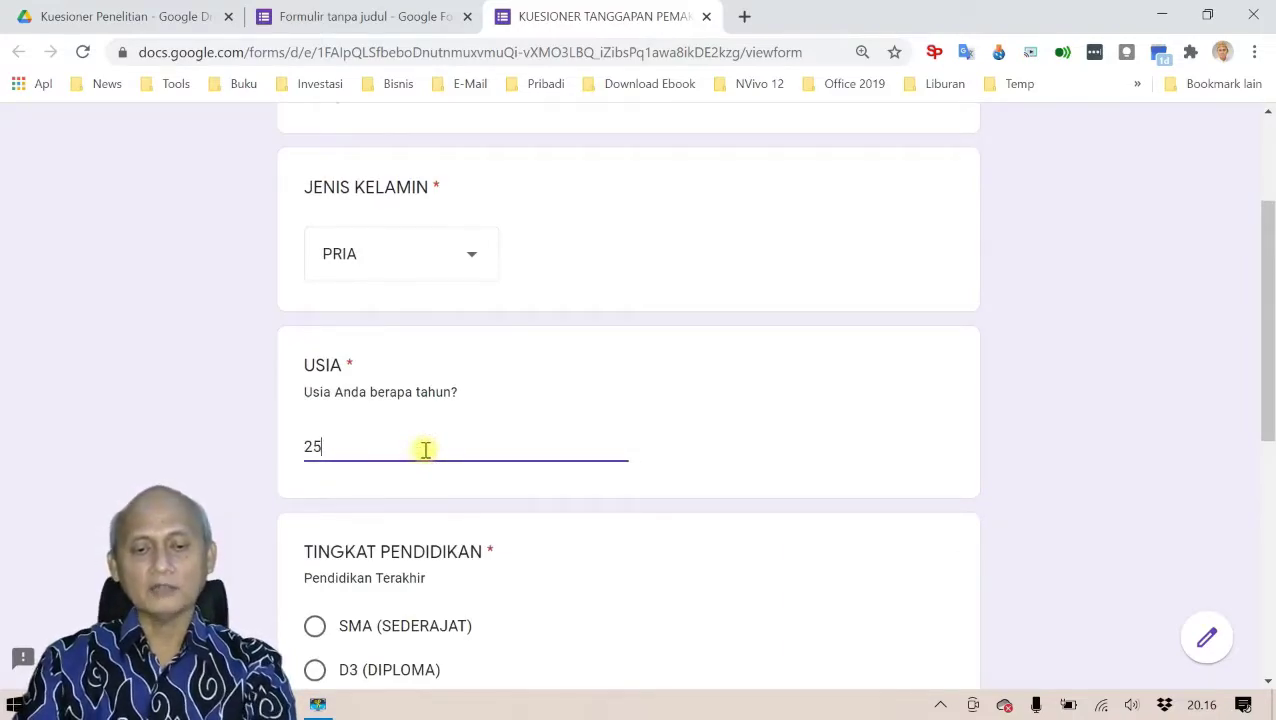
- Choose S1 (SARJANA) as education level, answer YA to having used E-Filling, and continue to the next section
{"action": "scroll", "coordinate": [425, 450], "scroll_direction": "down", "scroll_amount": 2}
{"action": "left_click", "coordinate": [315, 514]}
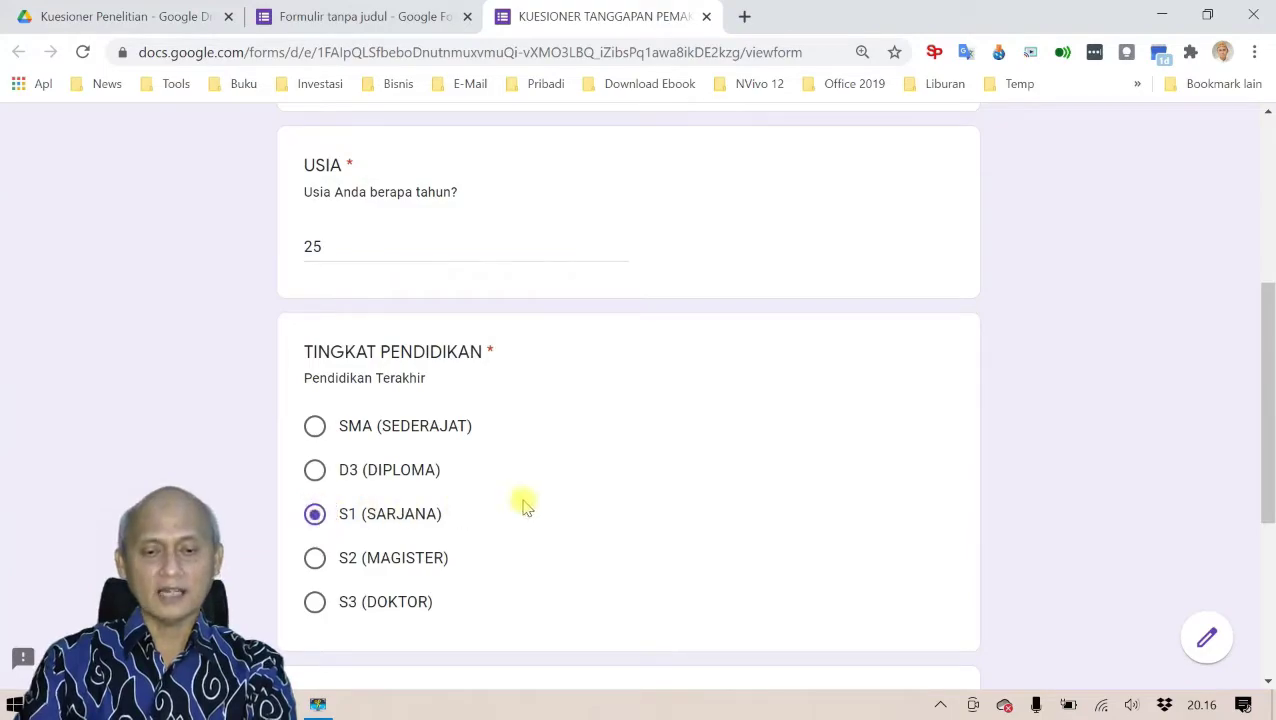
{"action": "scroll", "coordinate": [525, 505], "scroll_direction": "down", "scroll_amount": 4}
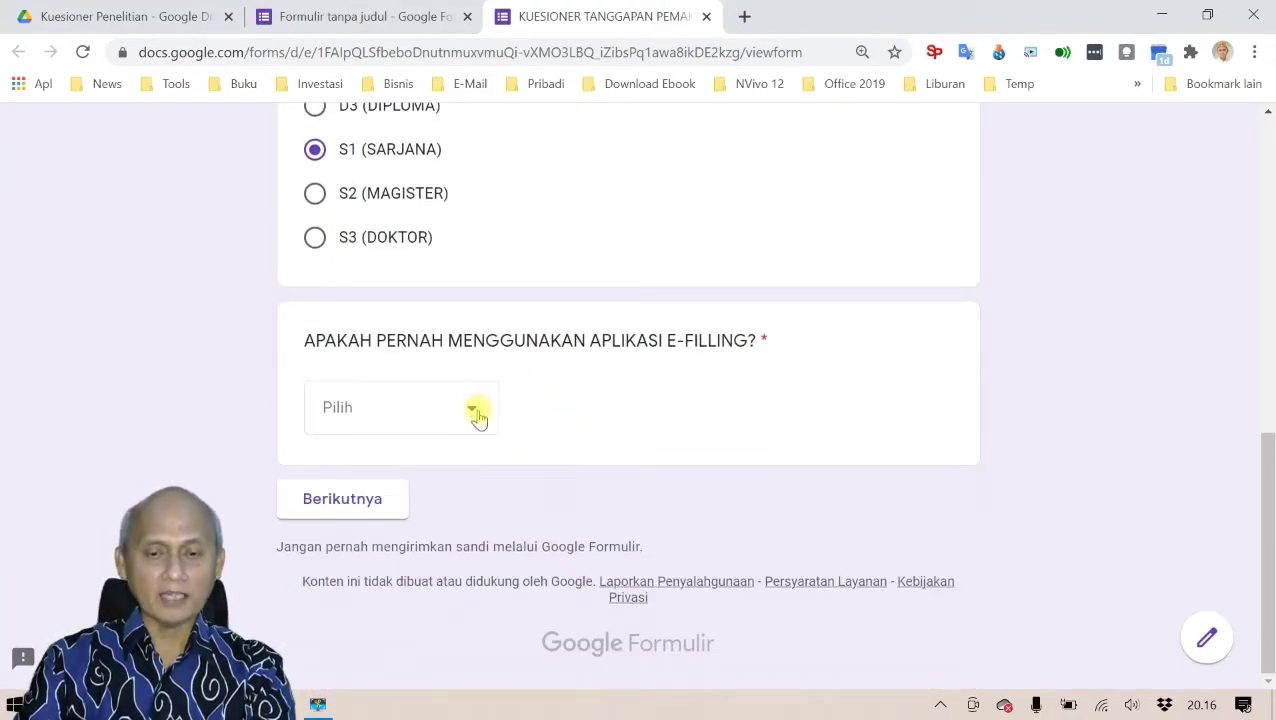
{"action": "left_click", "coordinate": [476, 411]}
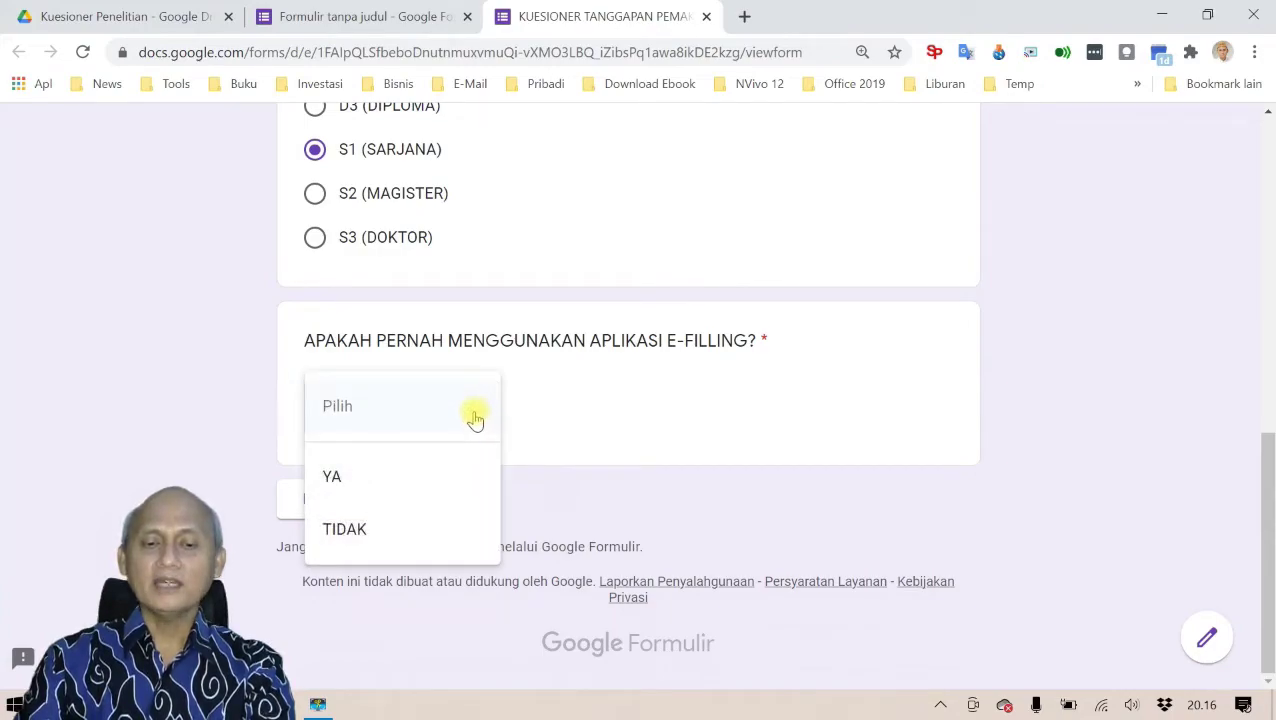
{"action": "left_click", "coordinate": [406, 478]}
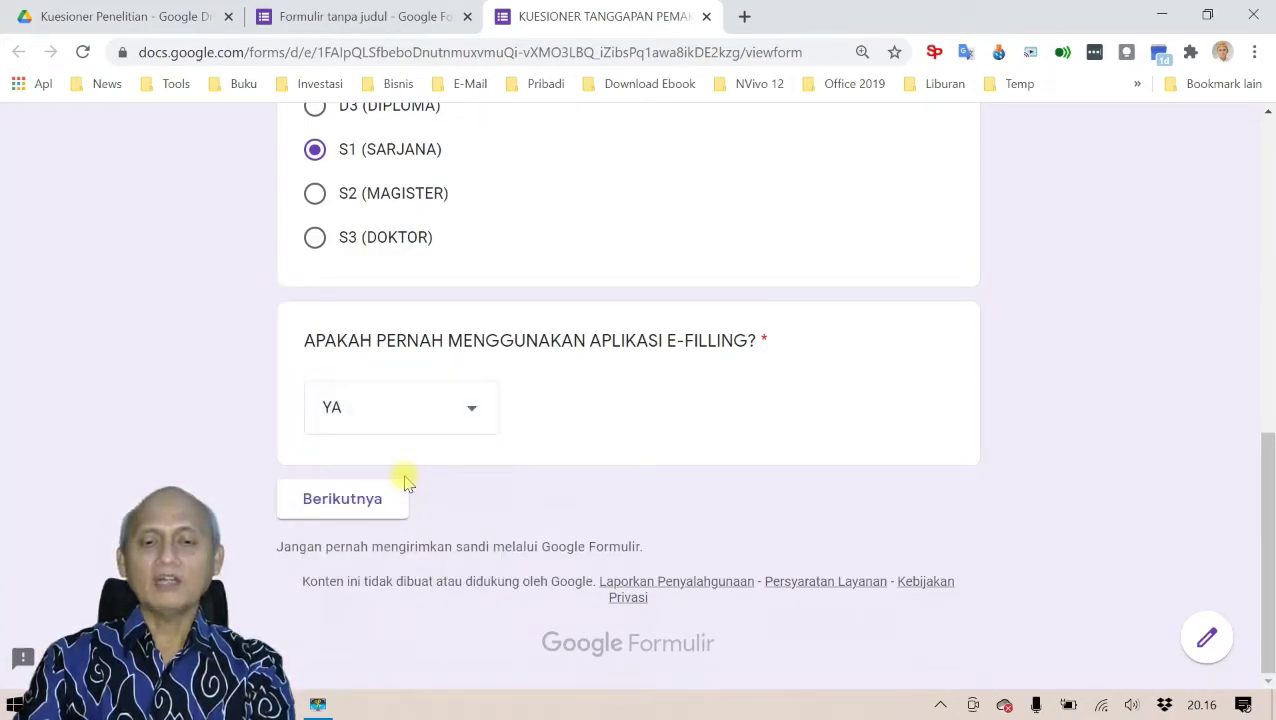
{"action": "left_click", "coordinate": [362, 503]}
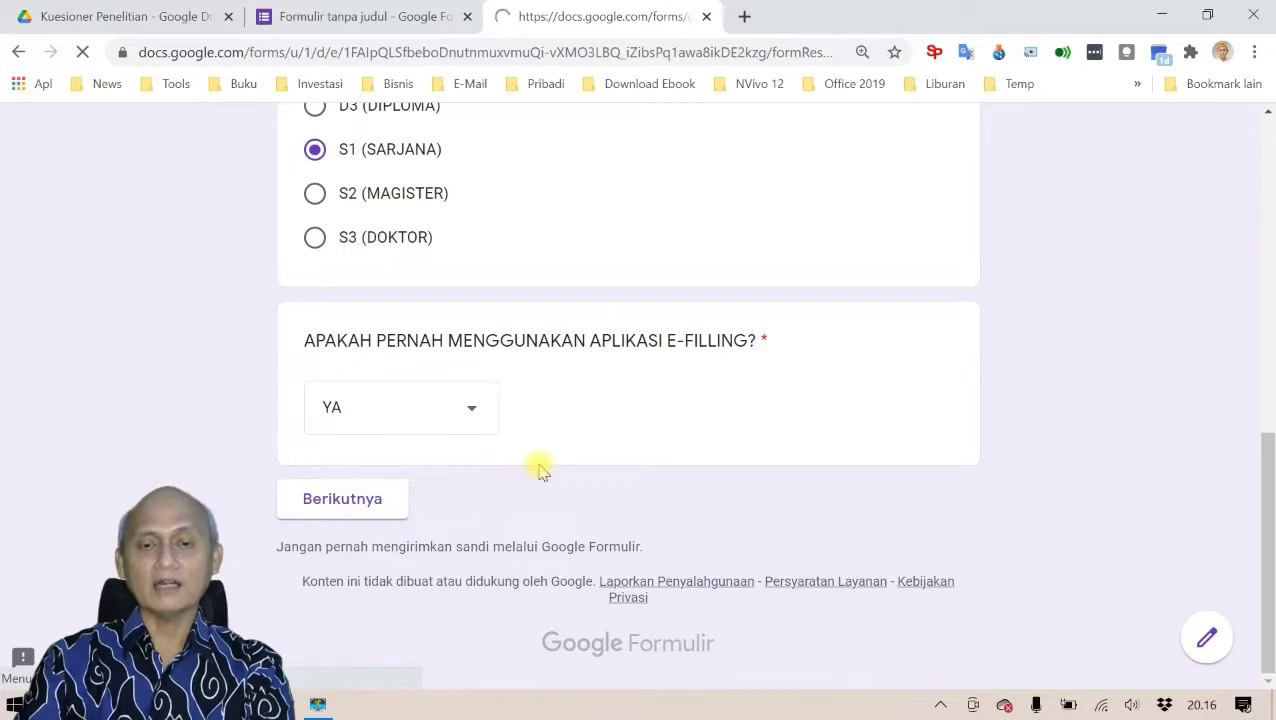
- Rate the individual productivity statement 4, and the performance effectiveness and user benefit statements 5 each
{"action": "scroll", "coordinate": [592, 456], "scroll_direction": "down", "scroll_amount": 2}
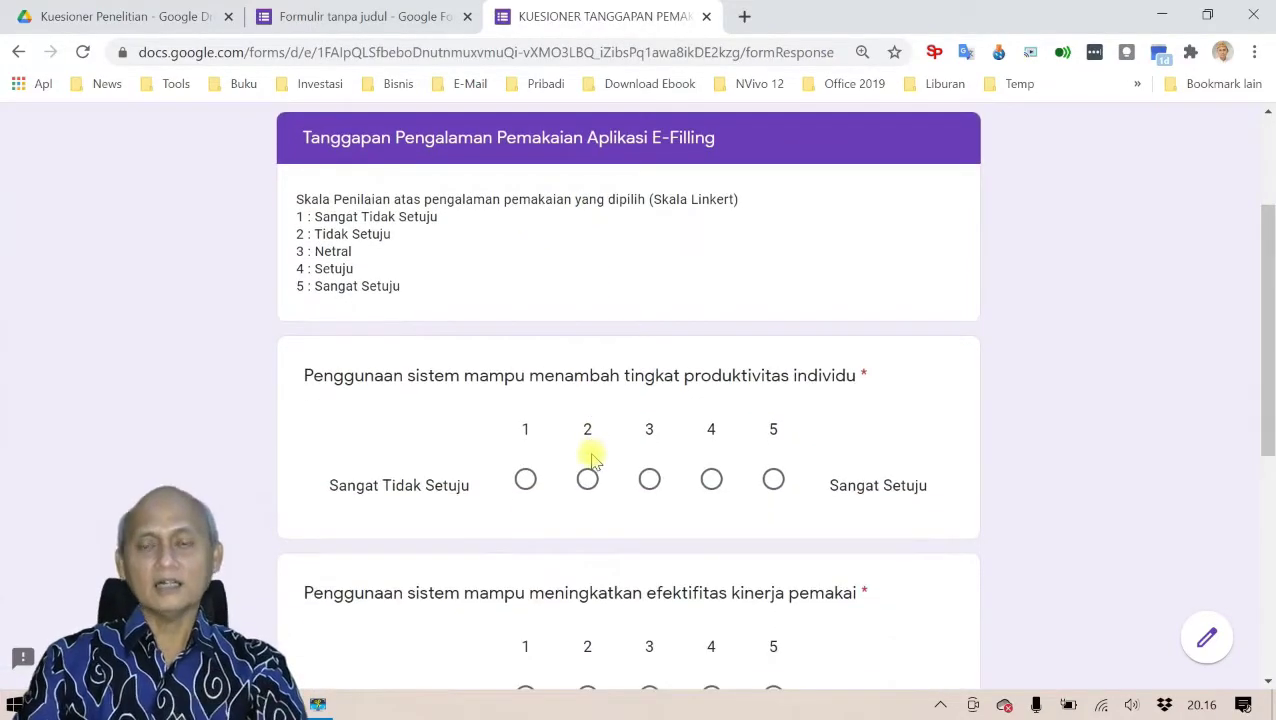
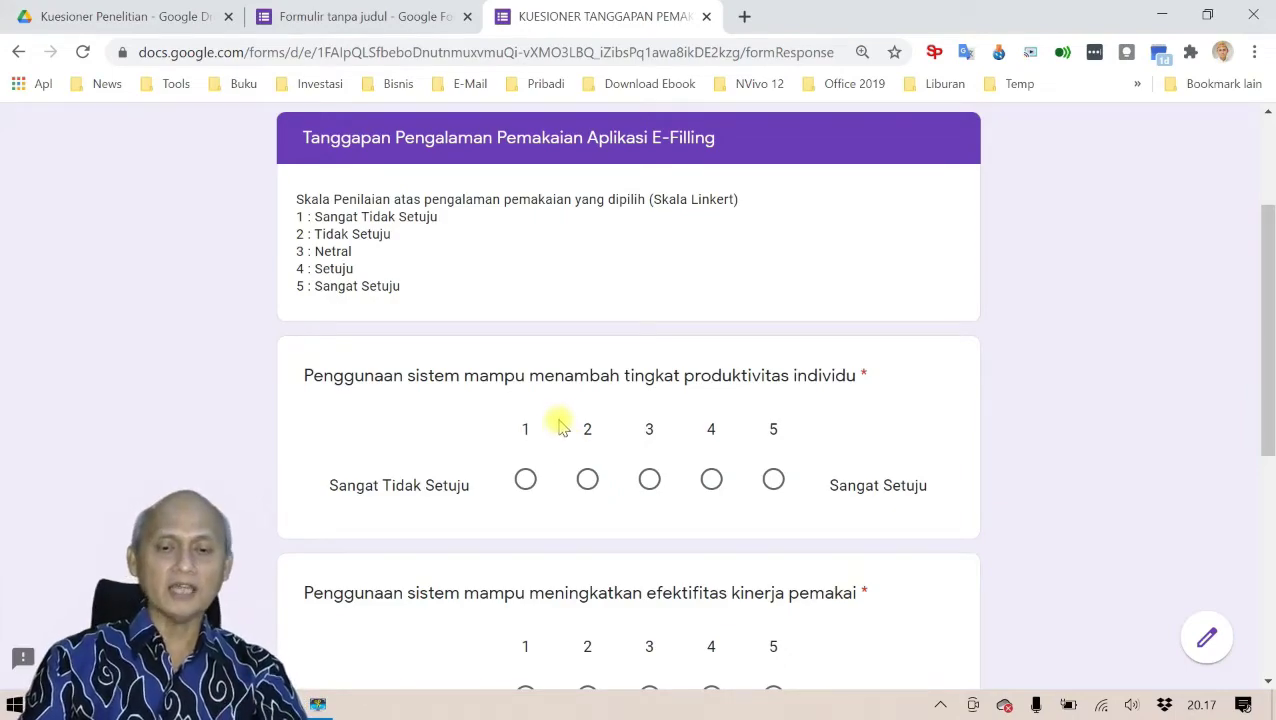
{"action": "scroll", "coordinate": [560, 425], "scroll_direction": "down", "scroll_amount": 2}
{"action": "scroll", "coordinate": [560, 425], "scroll_direction": "down", "scroll_amount": 2}
{"action": "scroll", "coordinate": [560, 425], "scroll_direction": "up", "scroll_amount": 3}
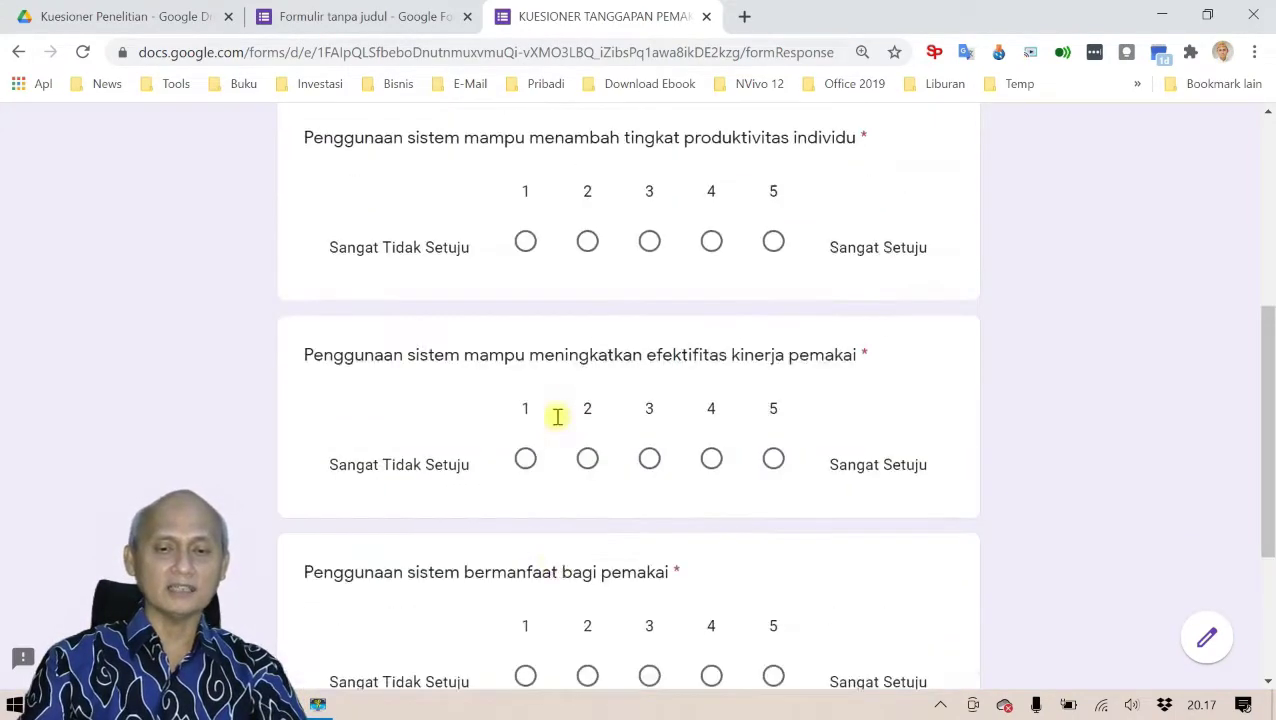
{"action": "scroll", "coordinate": [560, 425], "scroll_direction": "up", "scroll_amount": 1}
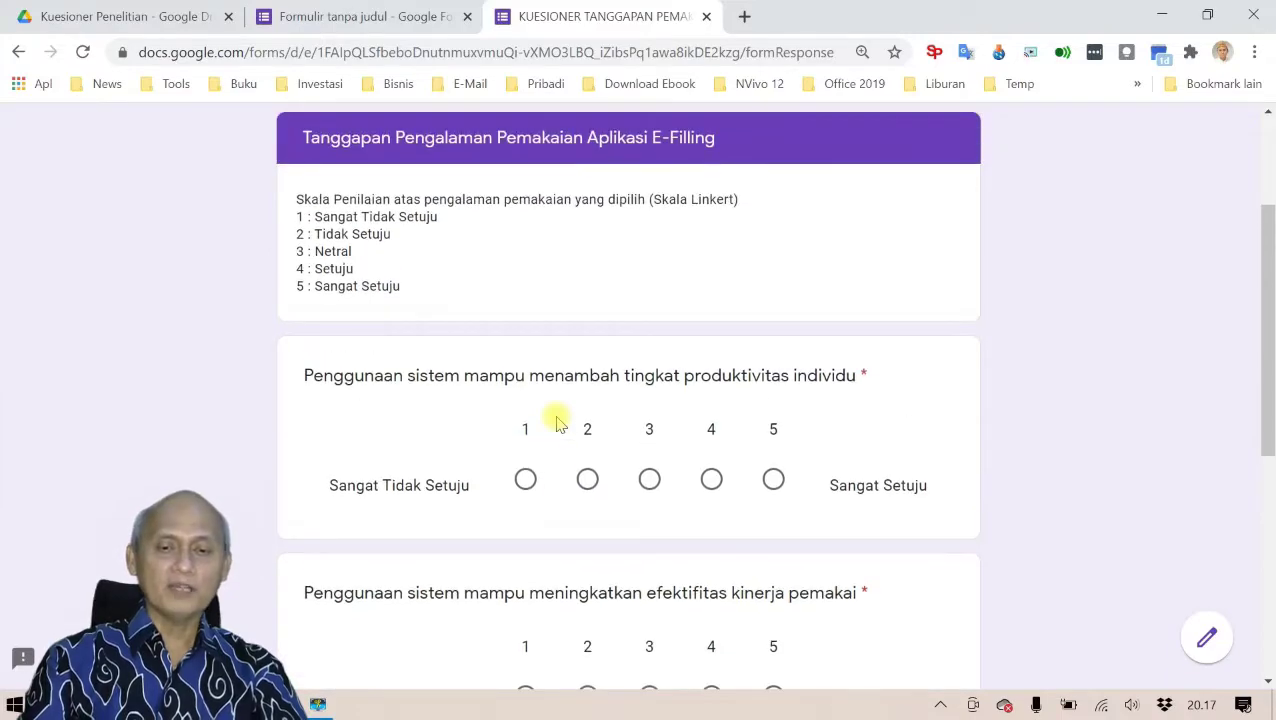
{"action": "left_click", "coordinate": [711, 481]}
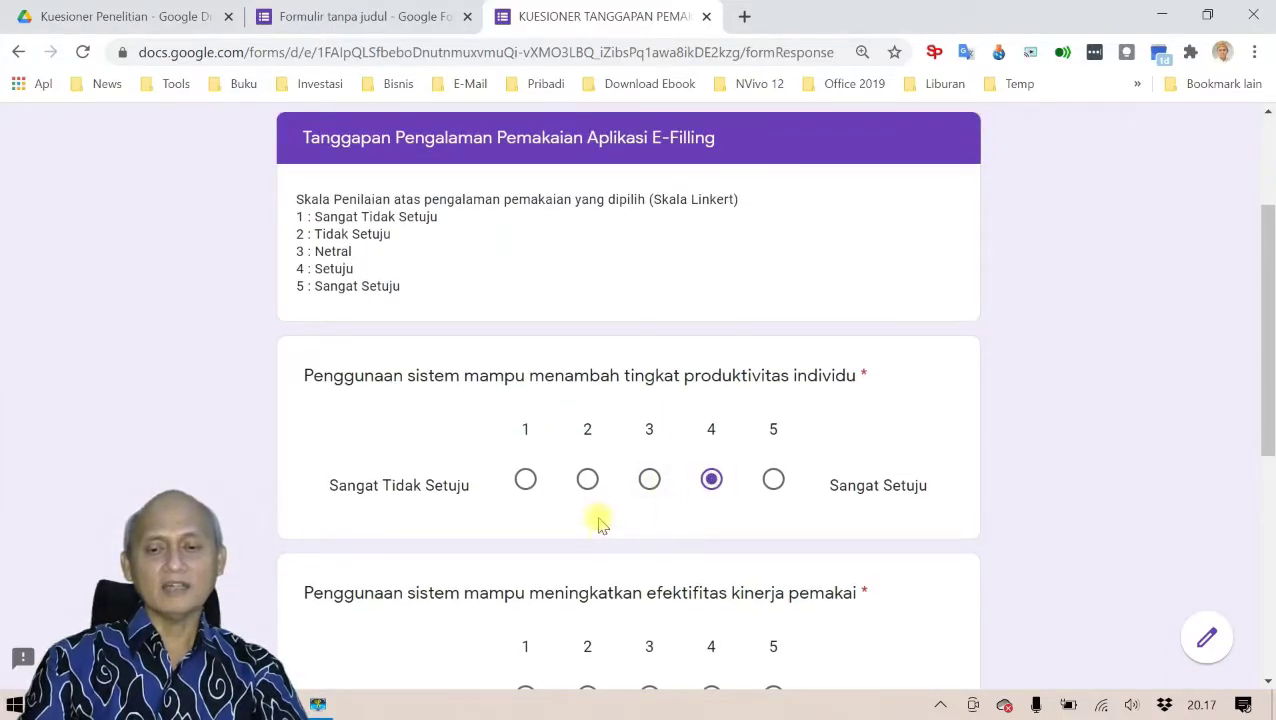
{"action": "scroll", "coordinate": [598, 518], "scroll_direction": "down", "scroll_amount": 3}
{"action": "scroll", "coordinate": [592, 498], "scroll_direction": "up", "scroll_amount": 1}
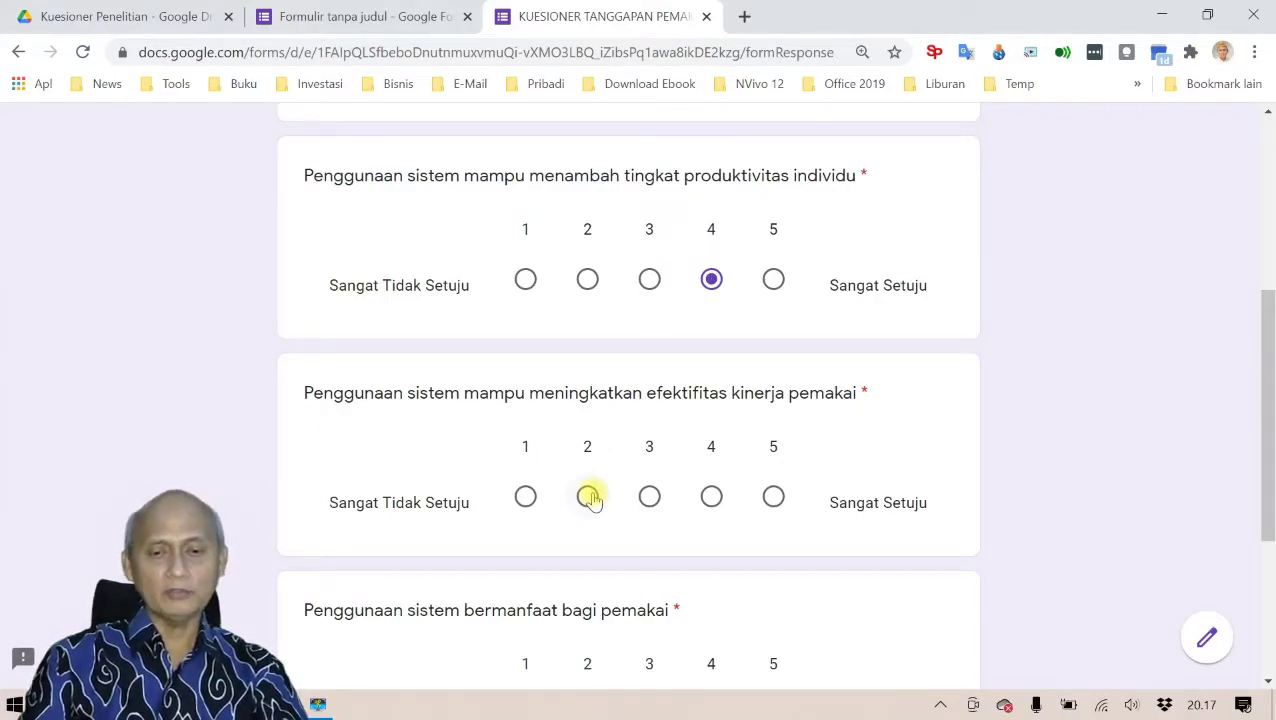
{"action": "left_click", "coordinate": [769, 505]}
{"action": "scroll", "coordinate": [697, 503], "scroll_direction": "down", "scroll_amount": 2}
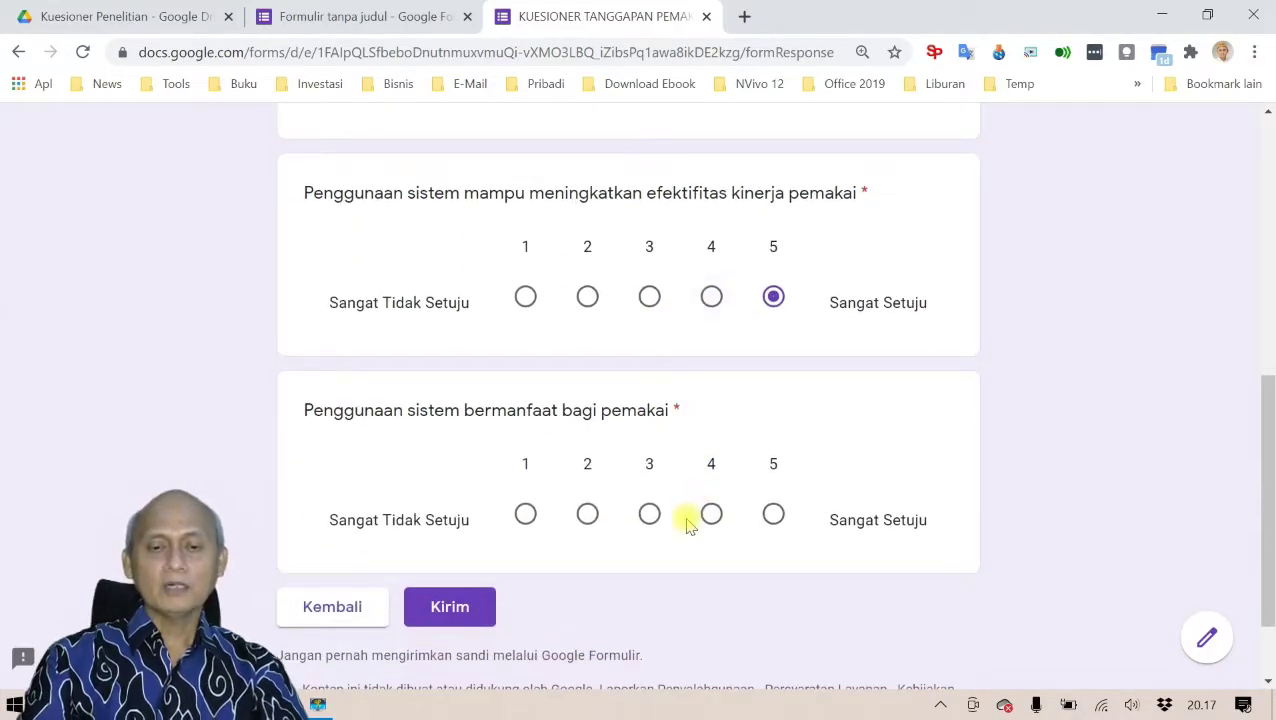
{"action": "left_click", "coordinate": [772, 514]}
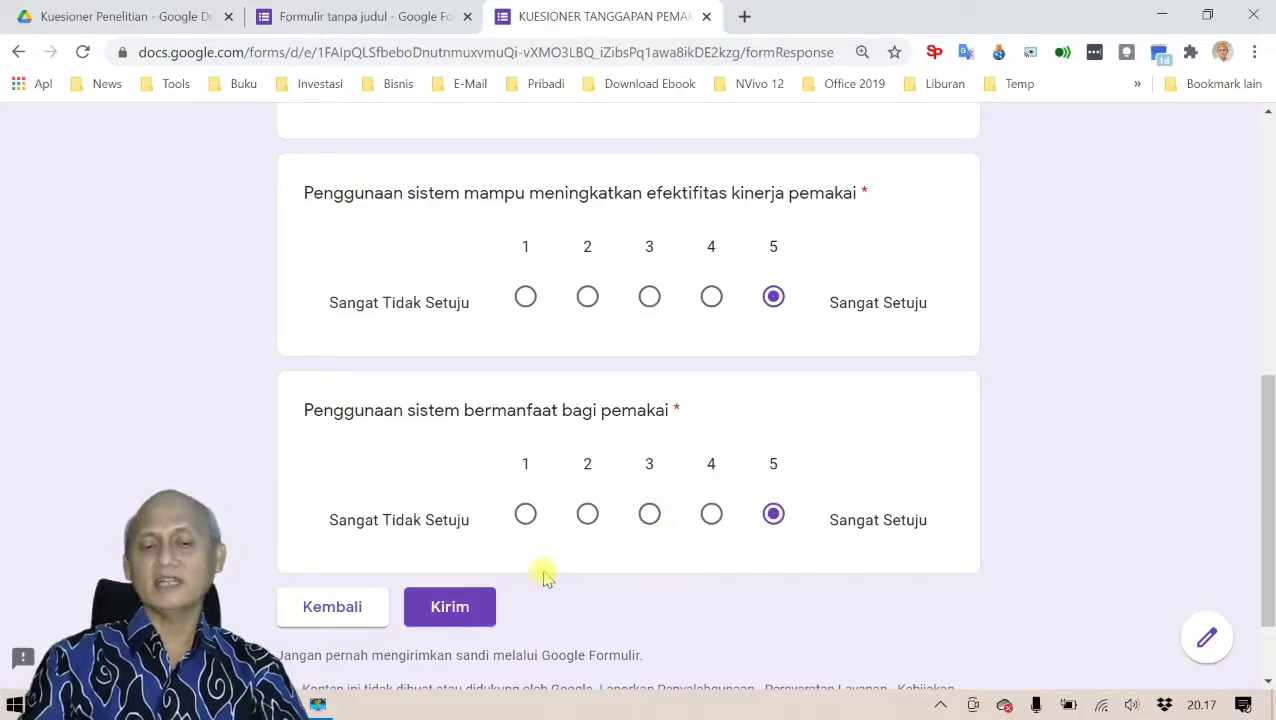
- Close the form preview without submitting, discarding the test answers
{"action": "scroll", "coordinate": [613, 545], "scroll_direction": "up", "scroll_amount": 6}
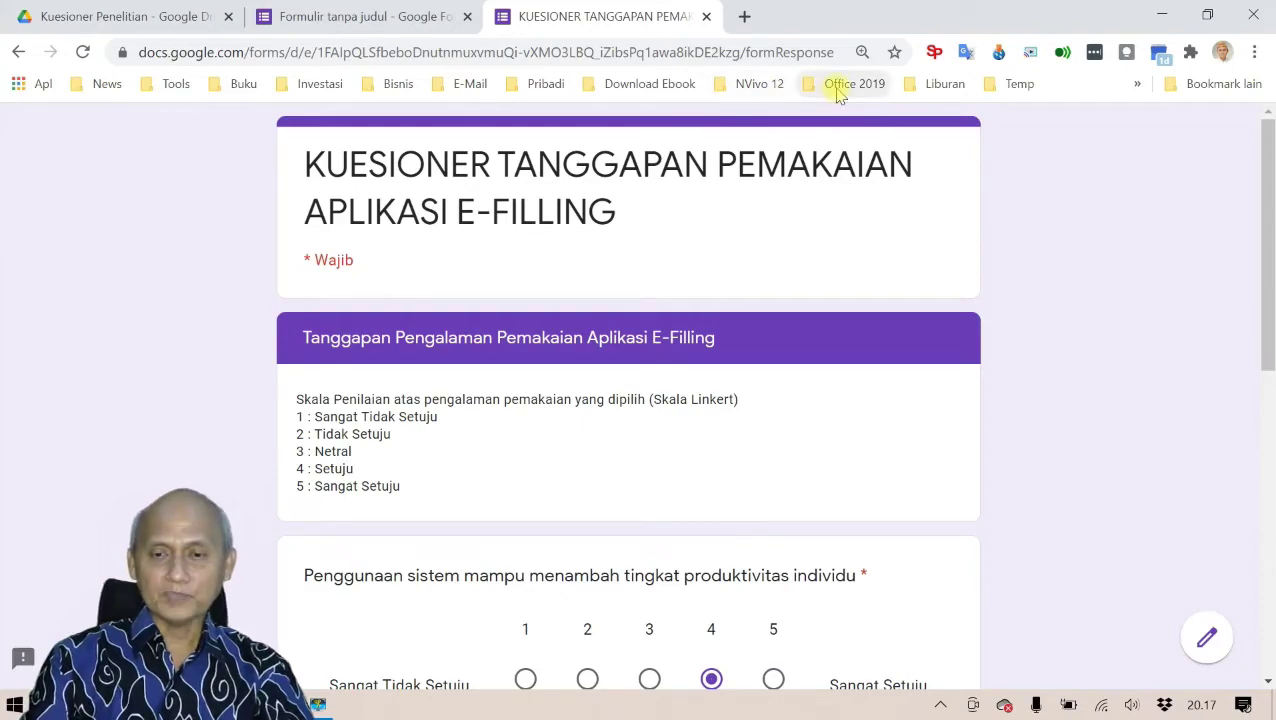
{"action": "left_click", "coordinate": [707, 16]}
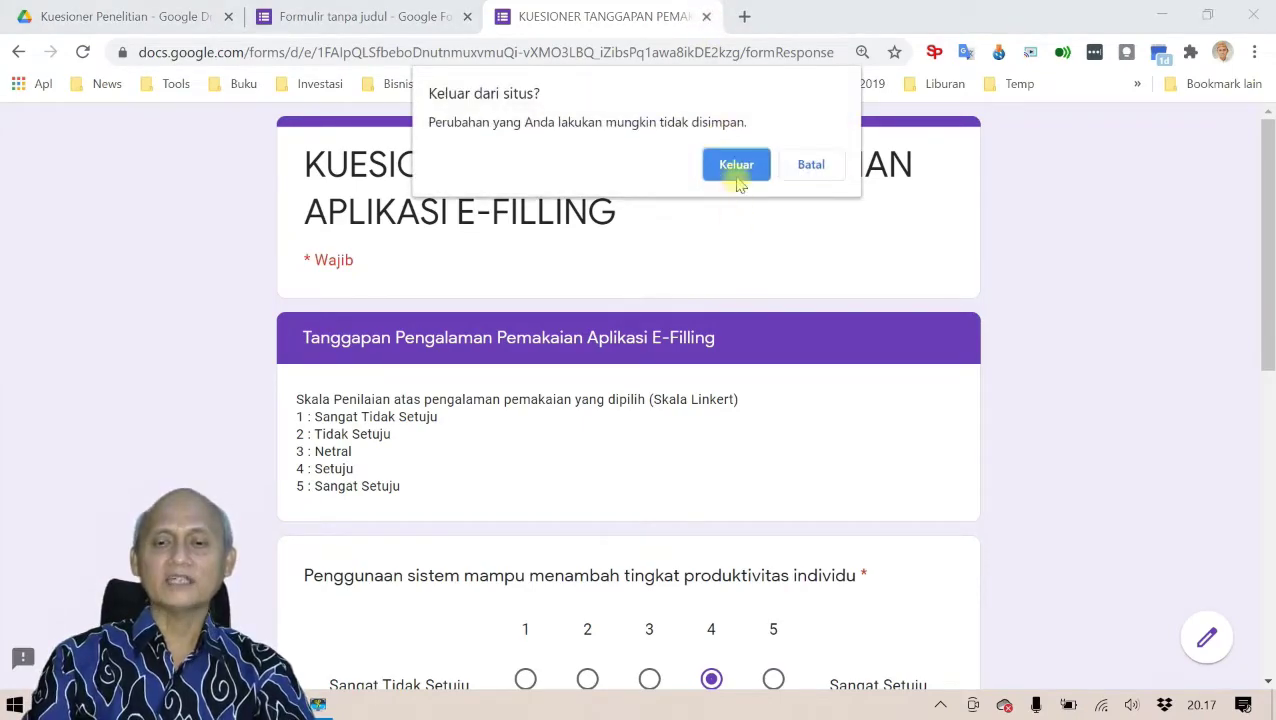
{"action": "left_click", "coordinate": [735, 162]}
- Add a new section to the form after the question "Penggunaan sistem bermanfaat bagi pemakai"
{"action": "scroll", "coordinate": [624, 416], "scroll_direction": "down", "scroll_amount": 6}
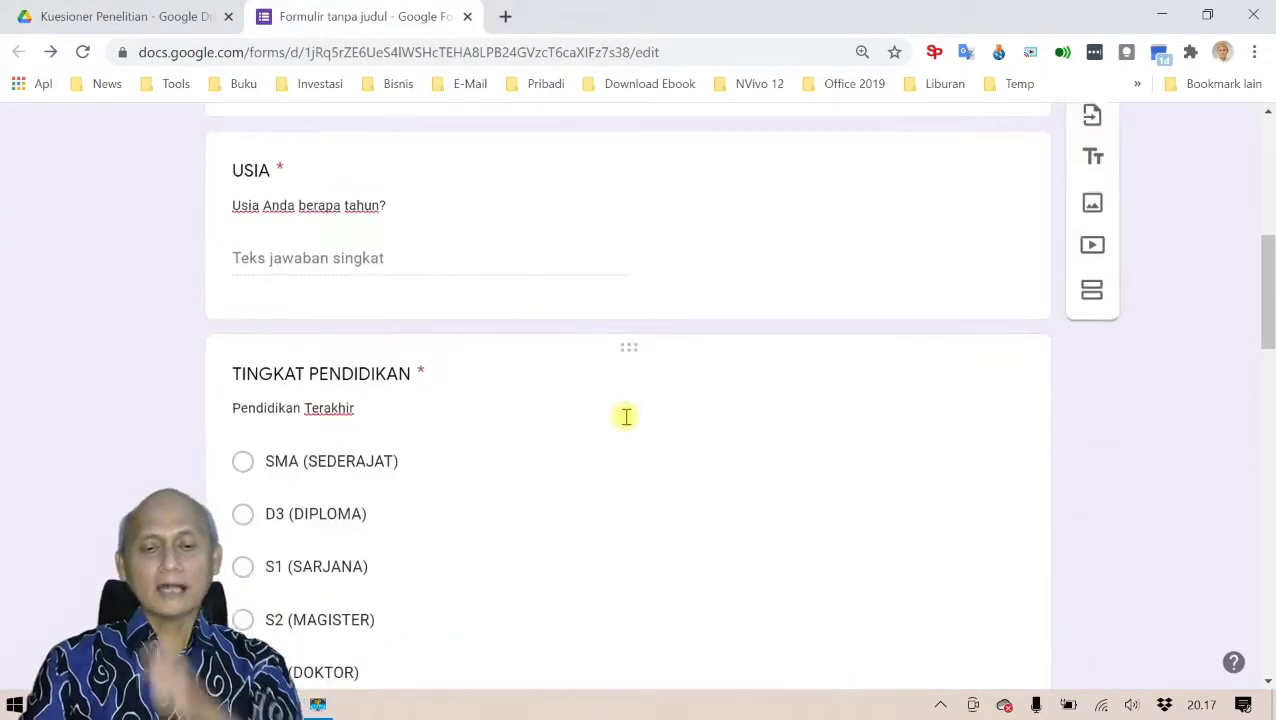
{"action": "scroll", "coordinate": [626, 416], "scroll_direction": "down", "scroll_amount": 5}
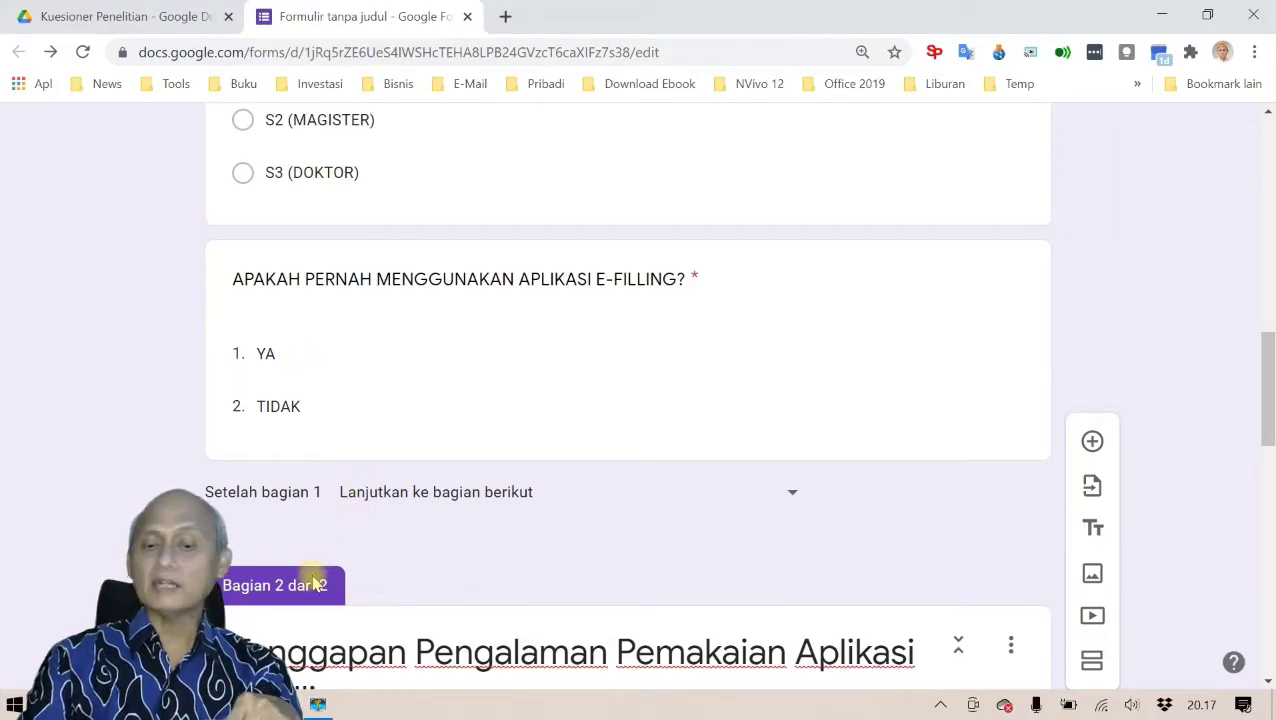
{"action": "scroll", "coordinate": [567, 572], "scroll_direction": "down", "scroll_amount": 6}
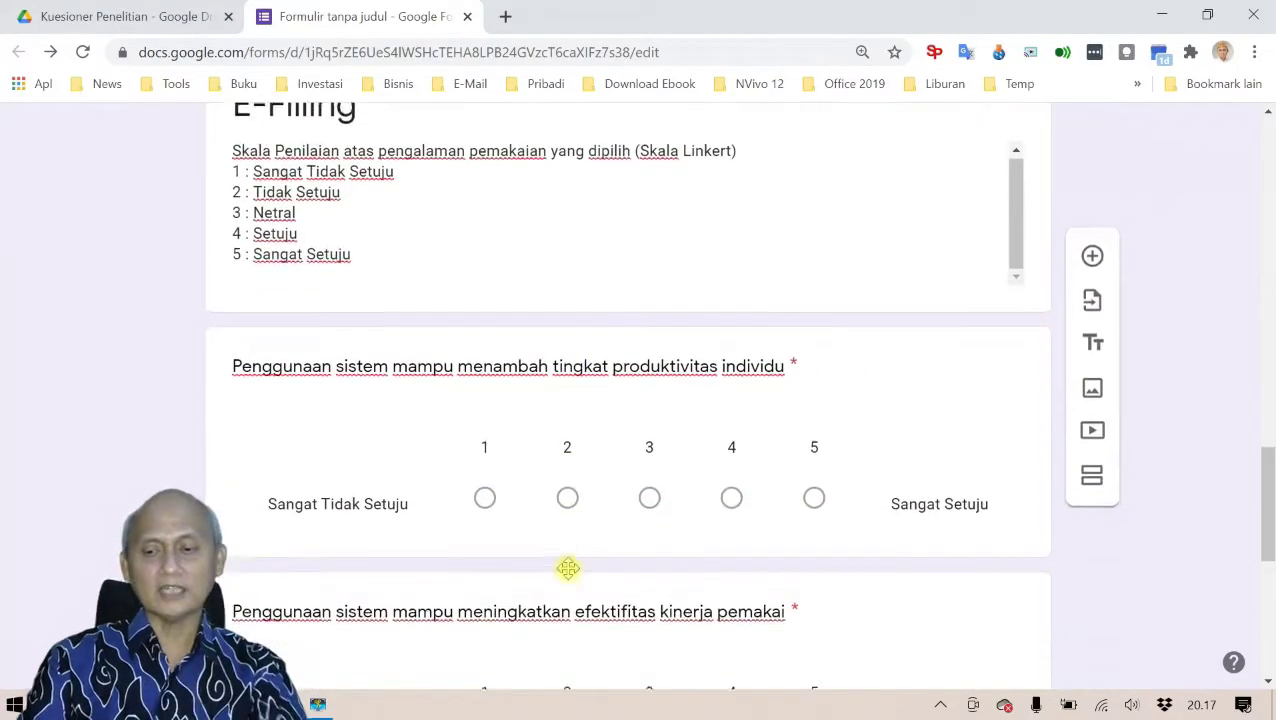
{"action": "scroll", "coordinate": [567, 568], "scroll_direction": "down", "scroll_amount": 3}
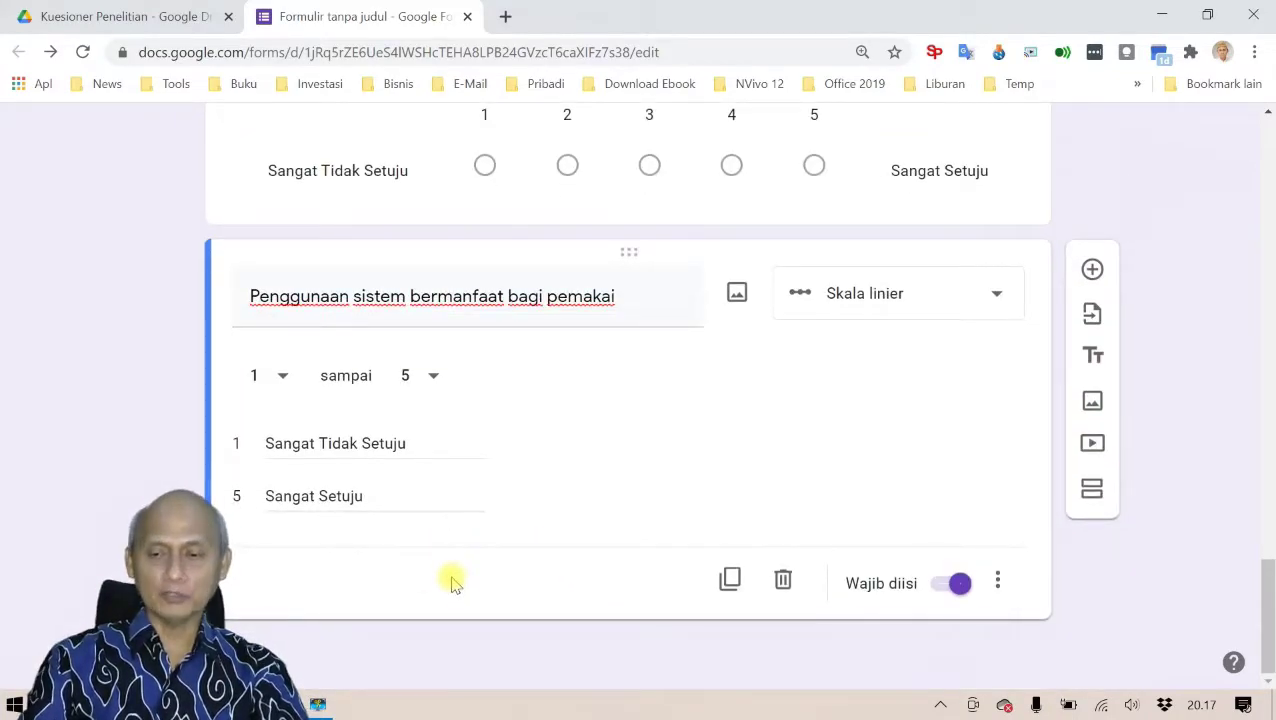
{"action": "left_click", "coordinate": [1091, 496]}
{"action": "scroll", "coordinate": [553, 500], "scroll_direction": "down", "scroll_amount": 1}
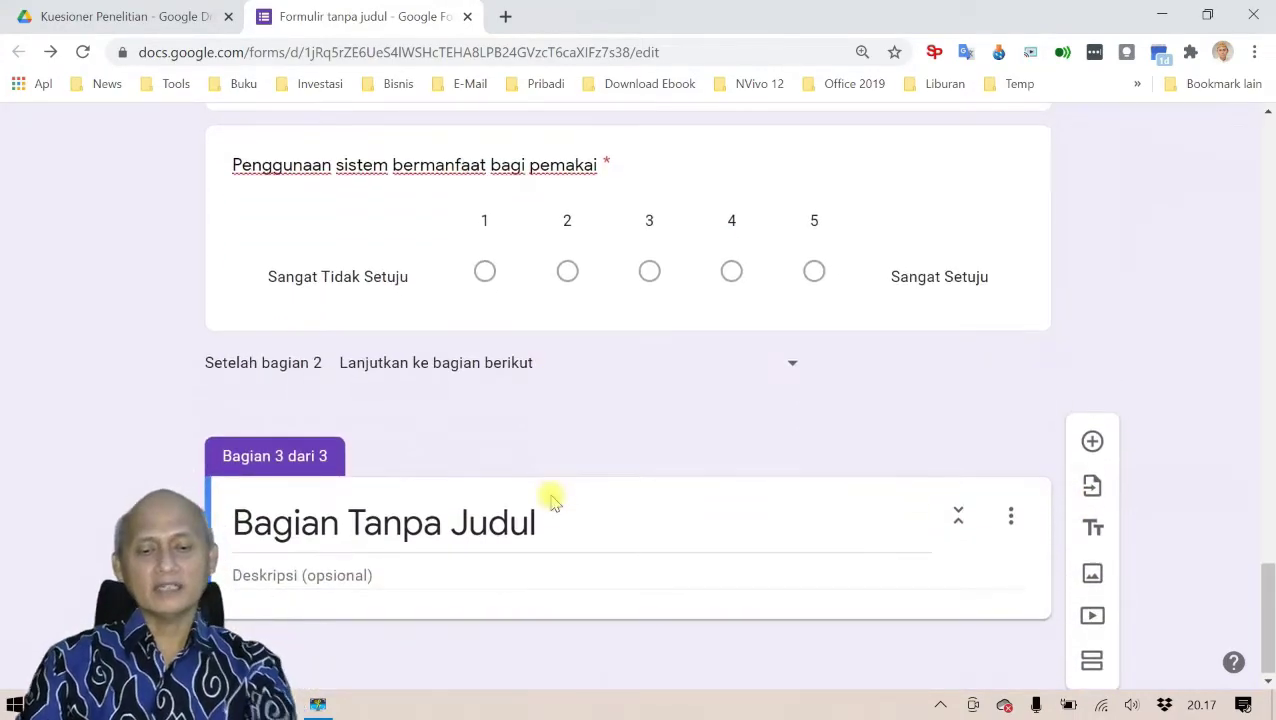
- Copy the heading "Pendapat dan Saran" from the Word questionnaire and use it as the title of section 3
{"action": "key", "text": "alt+Tab"}
{"action": "scroll", "coordinate": [589, 459], "scroll_direction": "down", "scroll_amount": 3}
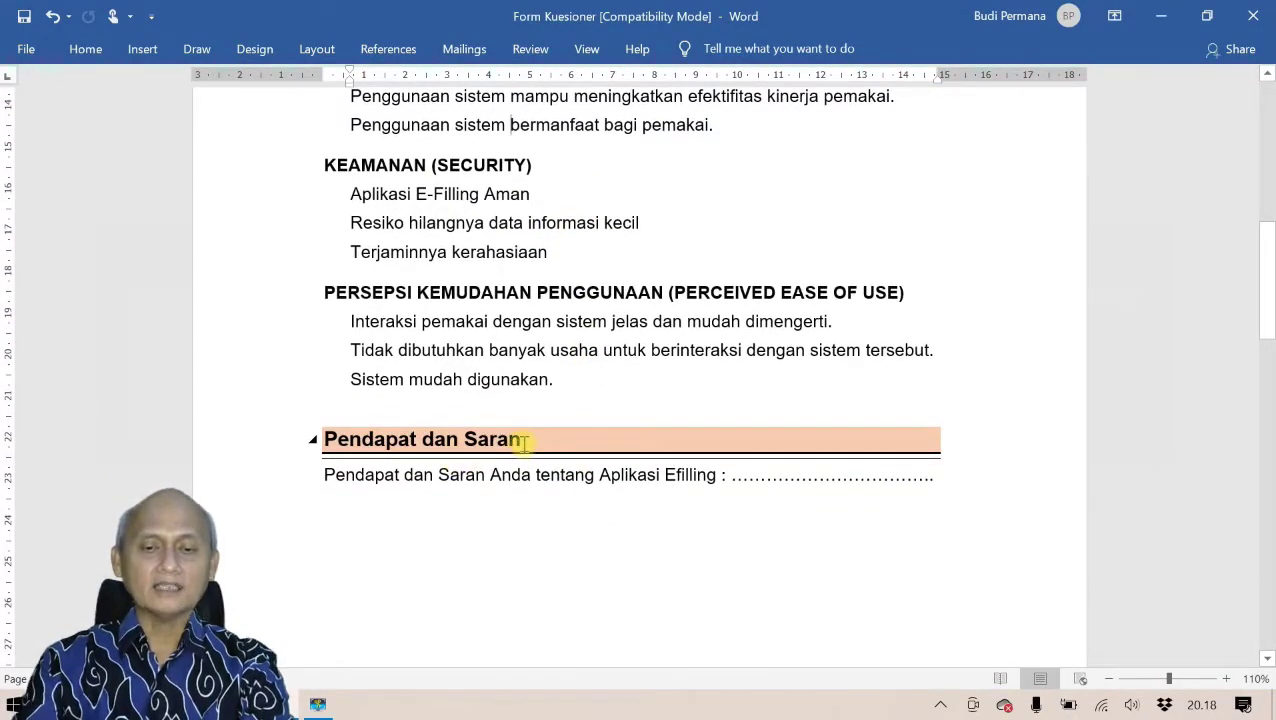
{"action": "left_click_drag", "start_coordinate": [521, 441], "coordinate": [370, 443]}
{"action": "key", "text": "ctrl+c"}
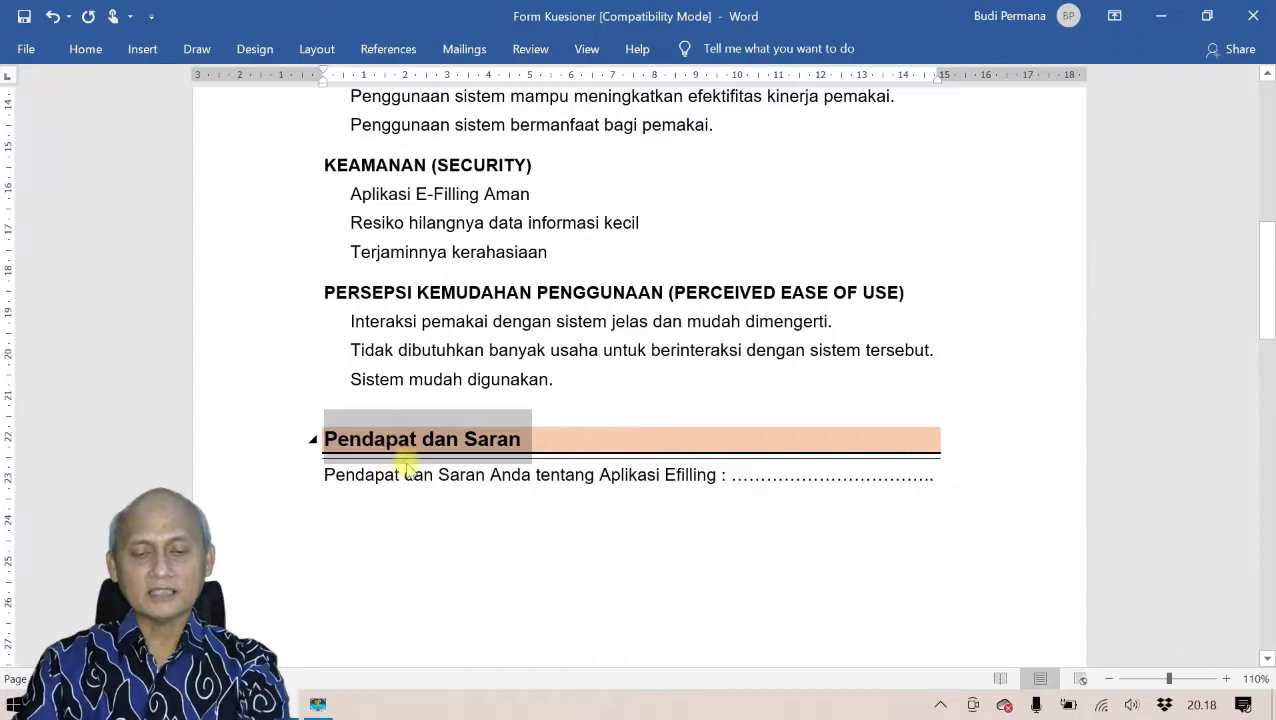
{"action": "key", "text": "alt+Tab"}
{"action": "triple_click", "coordinate": [355, 516]}
{"action": "key", "text": "ctrl+v"}
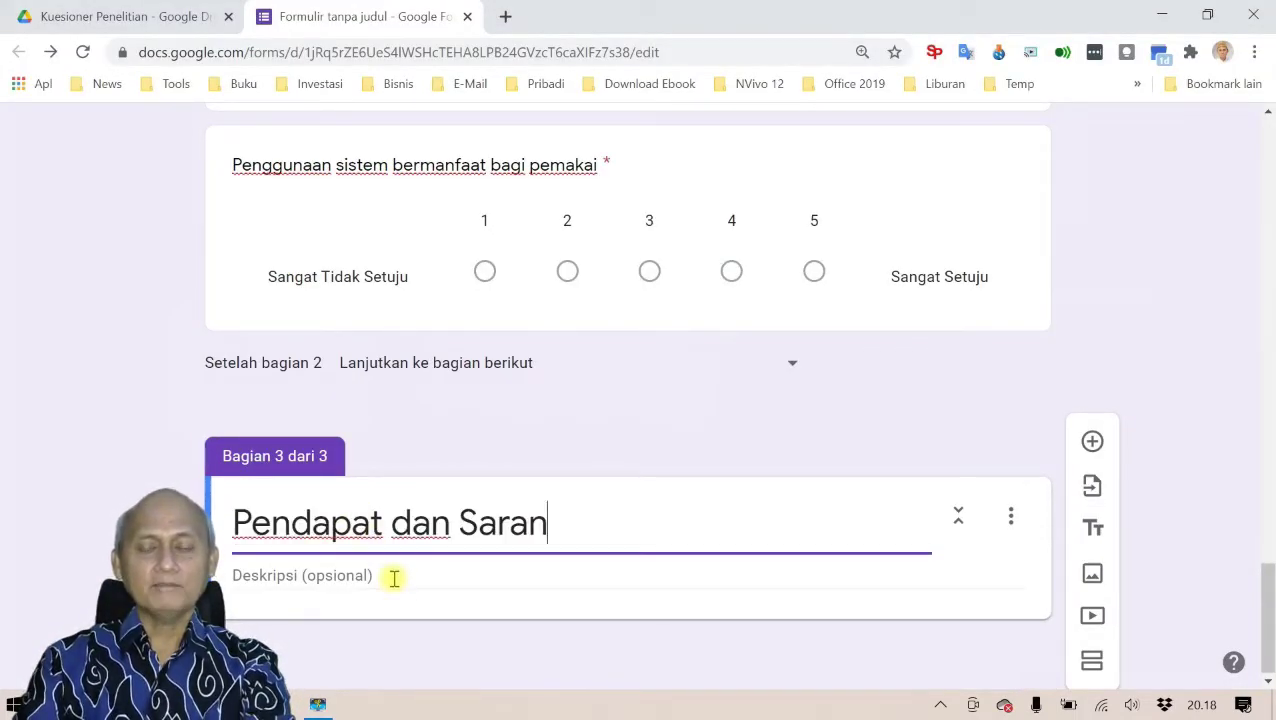
- Add a Paragraf question to section 3 with the text "Pendapat dan Saran Anda tentang Aplikasi Efilling" copied from the Word questionnaire
{"action": "left_click", "coordinate": [1092, 443]}
{"action": "key", "text": "alt+Tab"}
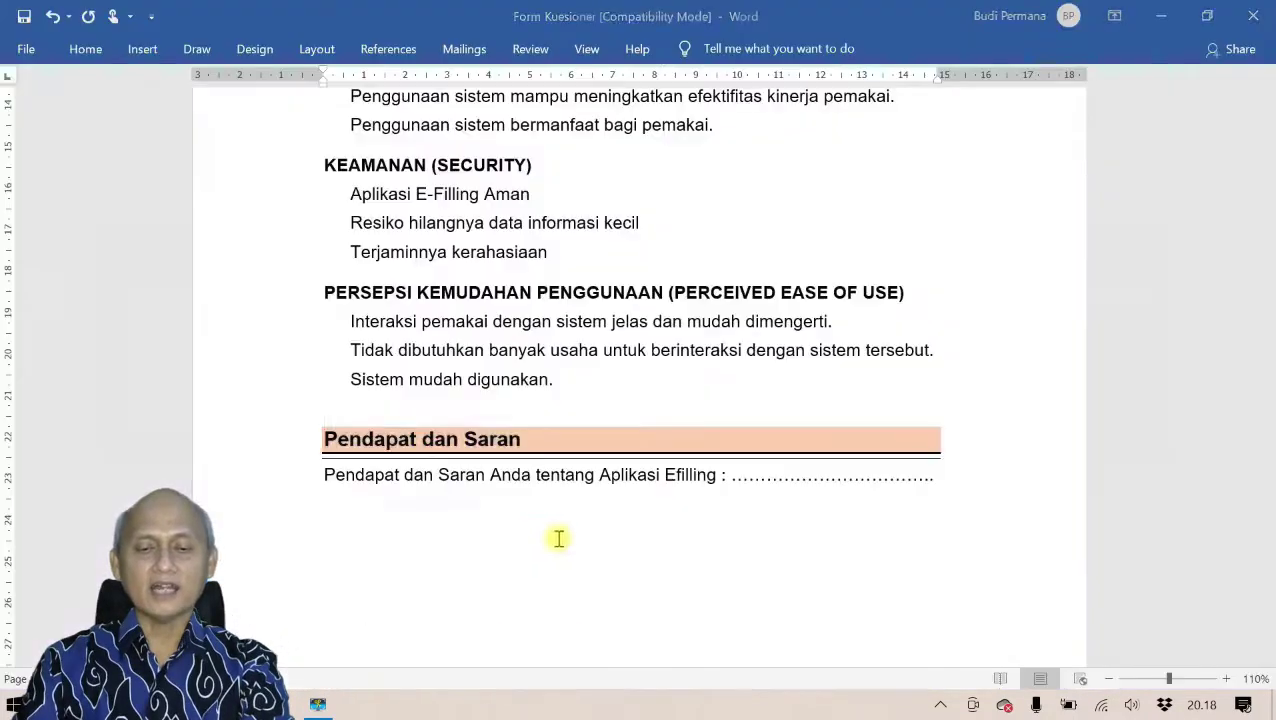
{"action": "left_click_drag", "start_coordinate": [326, 476], "coordinate": [678, 477]}
{"action": "key", "text": "ctrl+c"}
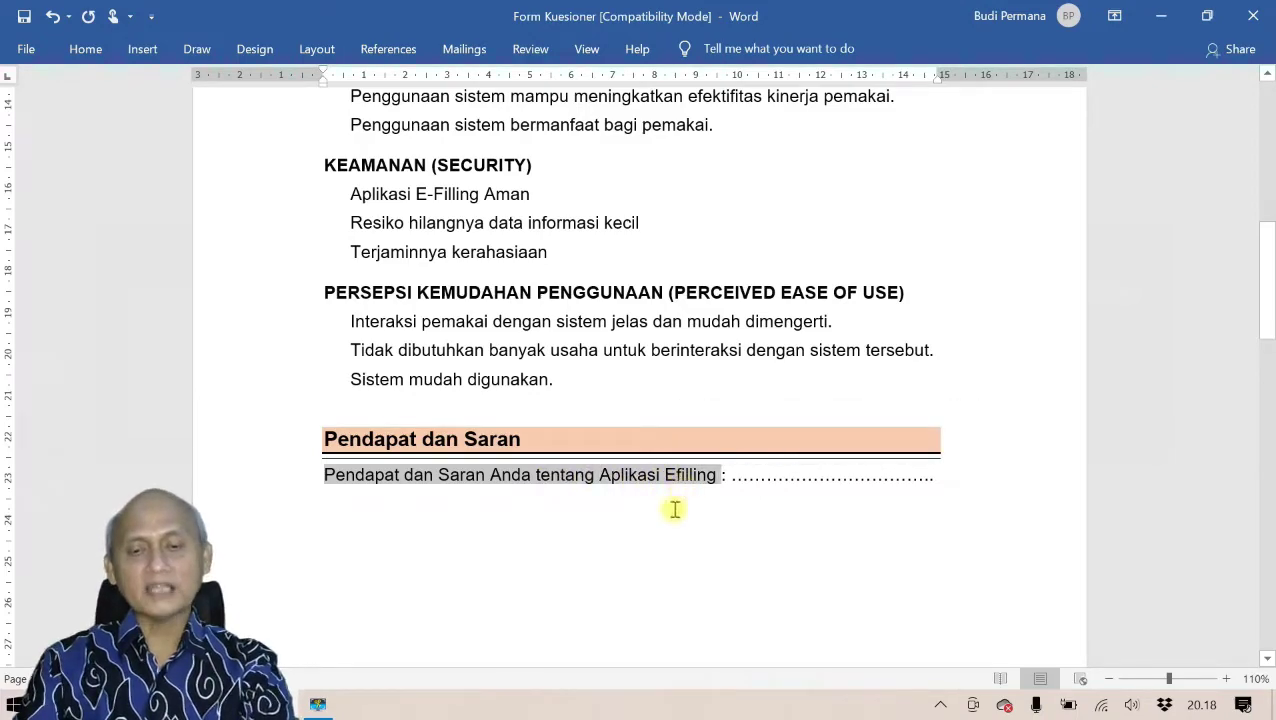
{"action": "key", "text": "alt+Tab"}
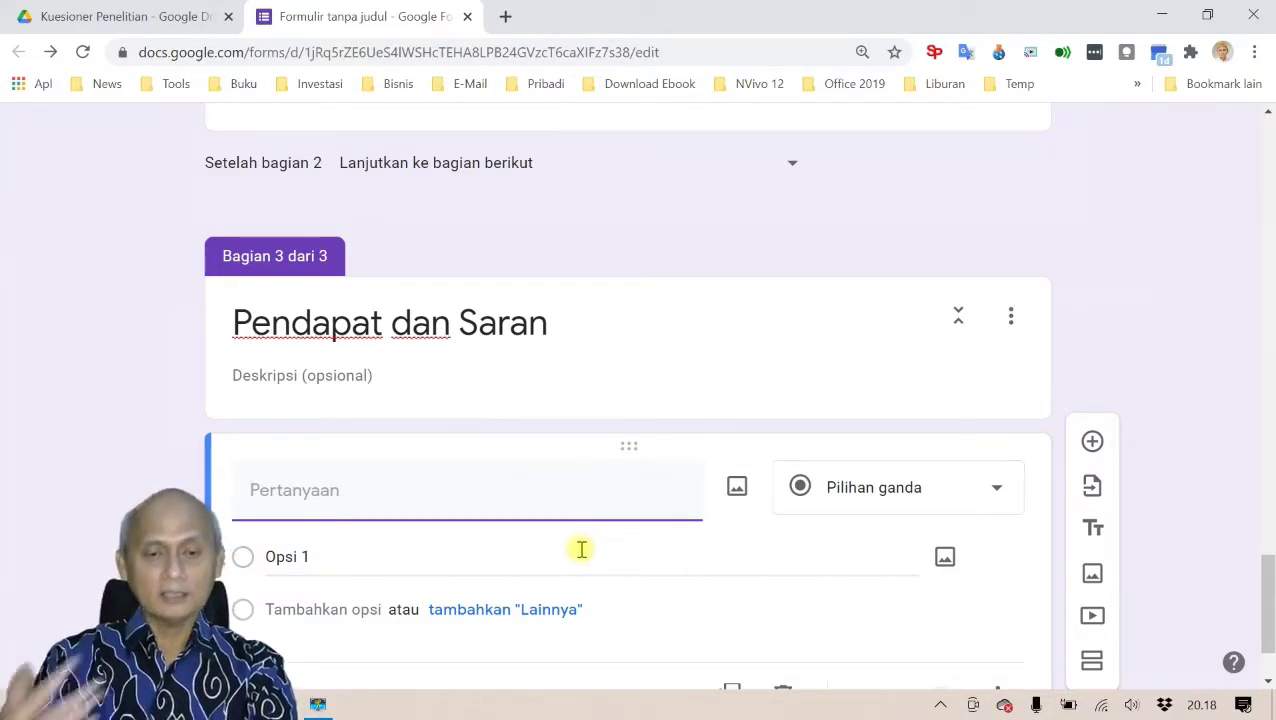
{"action": "key", "text": "ctrl+v"}
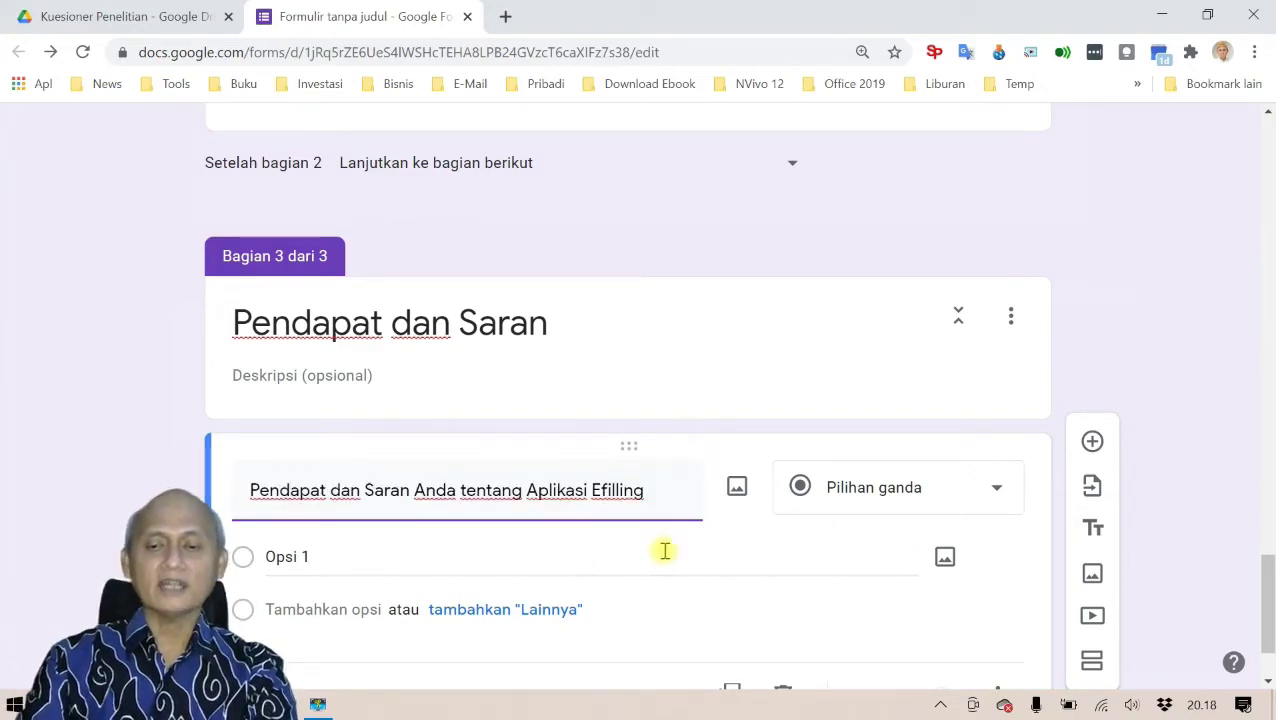
{"action": "left_click", "coordinate": [994, 494]}
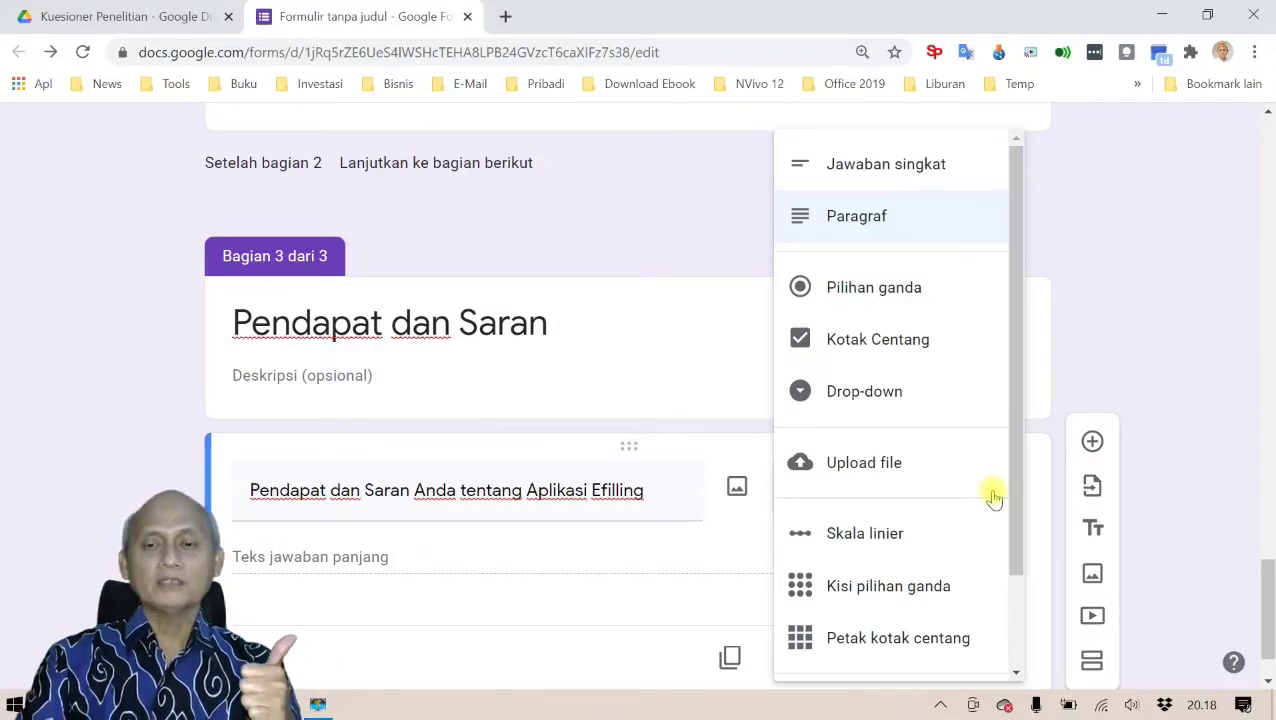
{"action": "left_click", "coordinate": [920, 220]}
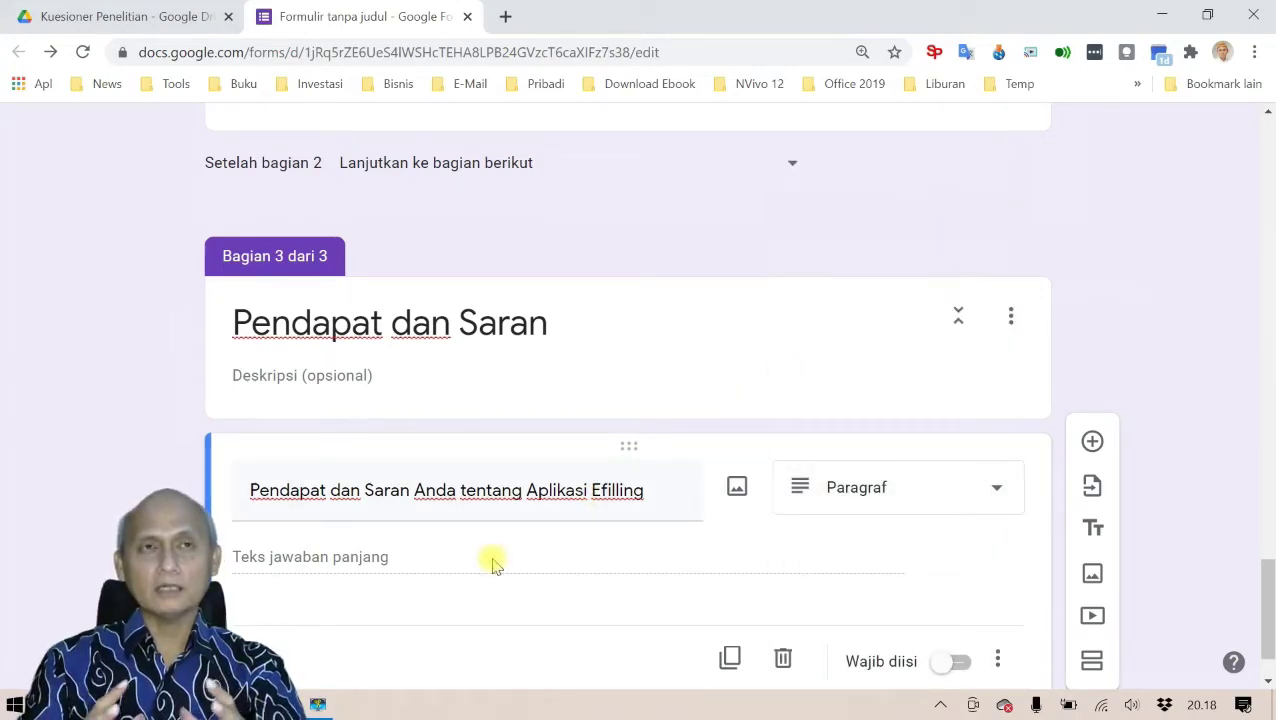
- Enable going to a section based on the answer for the question "APAKAH PERNAH MENGGUNAKAN APLIKASI E-FILLING?" in section 1
{"action": "scroll", "coordinate": [510, 568], "scroll_direction": "down", "scroll_amount": 1}
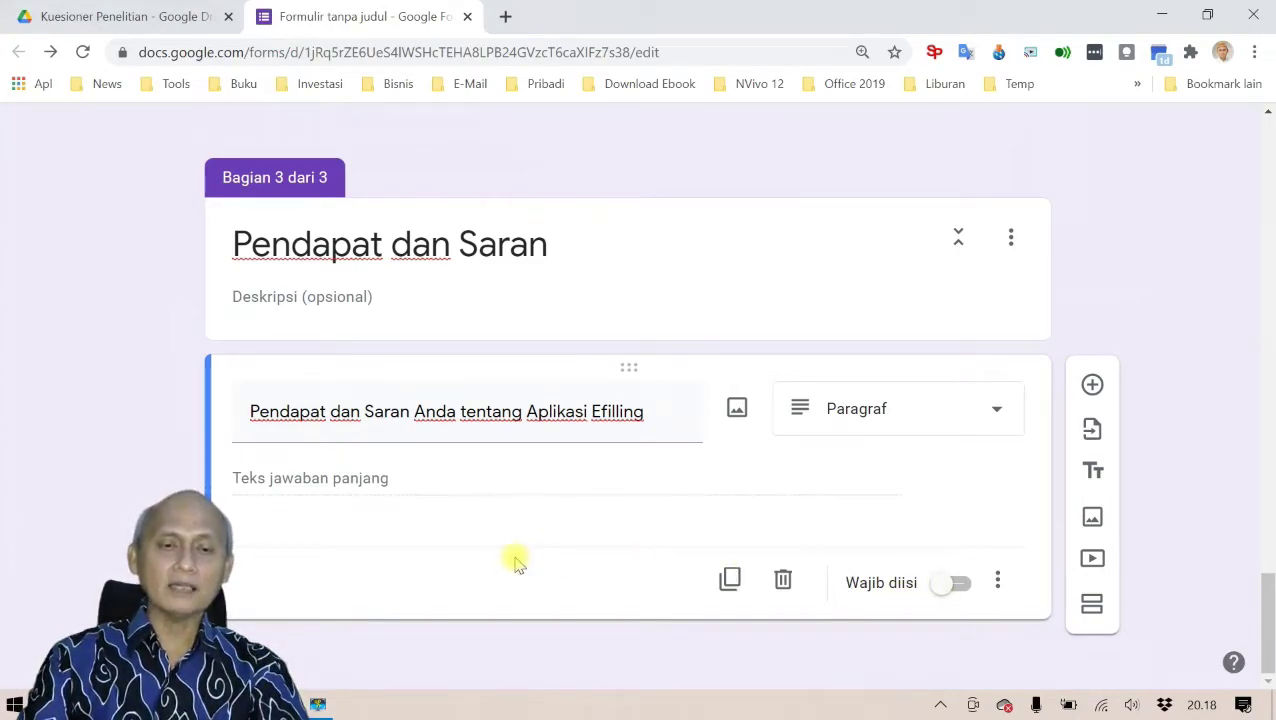
{"action": "scroll", "coordinate": [515, 563], "scroll_direction": "up", "scroll_amount": 15}
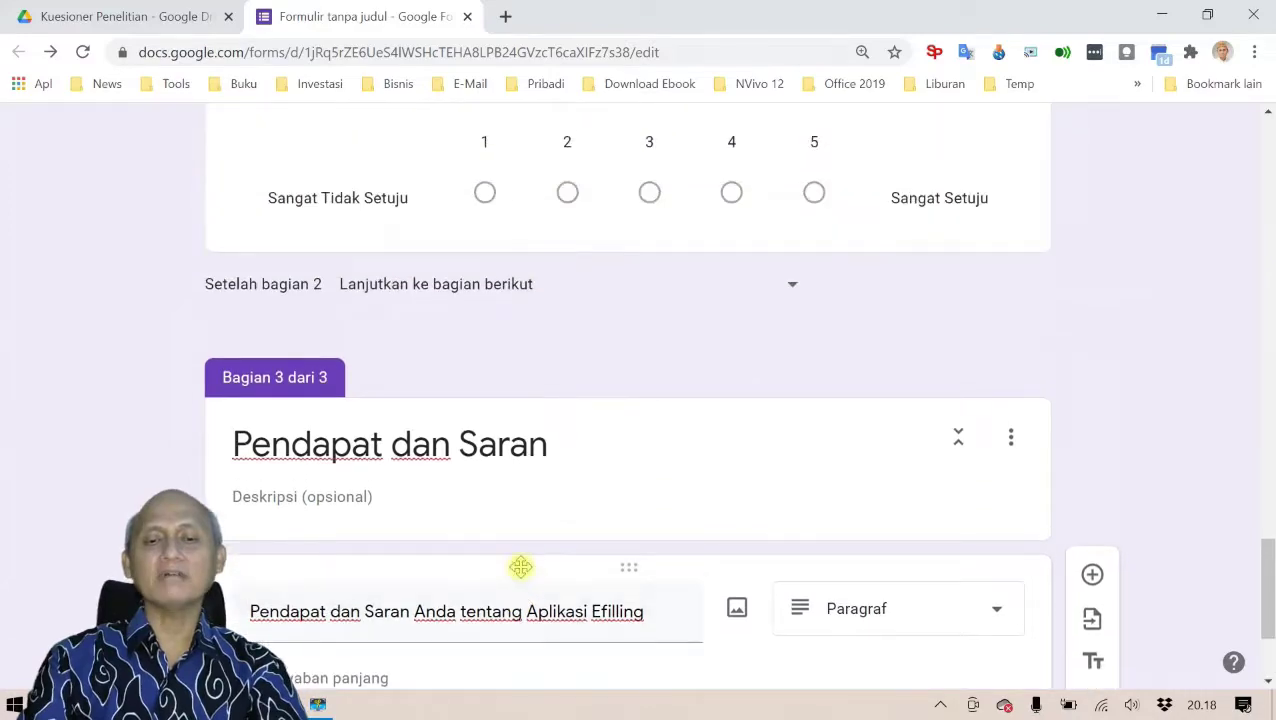
{"action": "scroll", "coordinate": [520, 570], "scroll_direction": "up", "scroll_amount": 5}
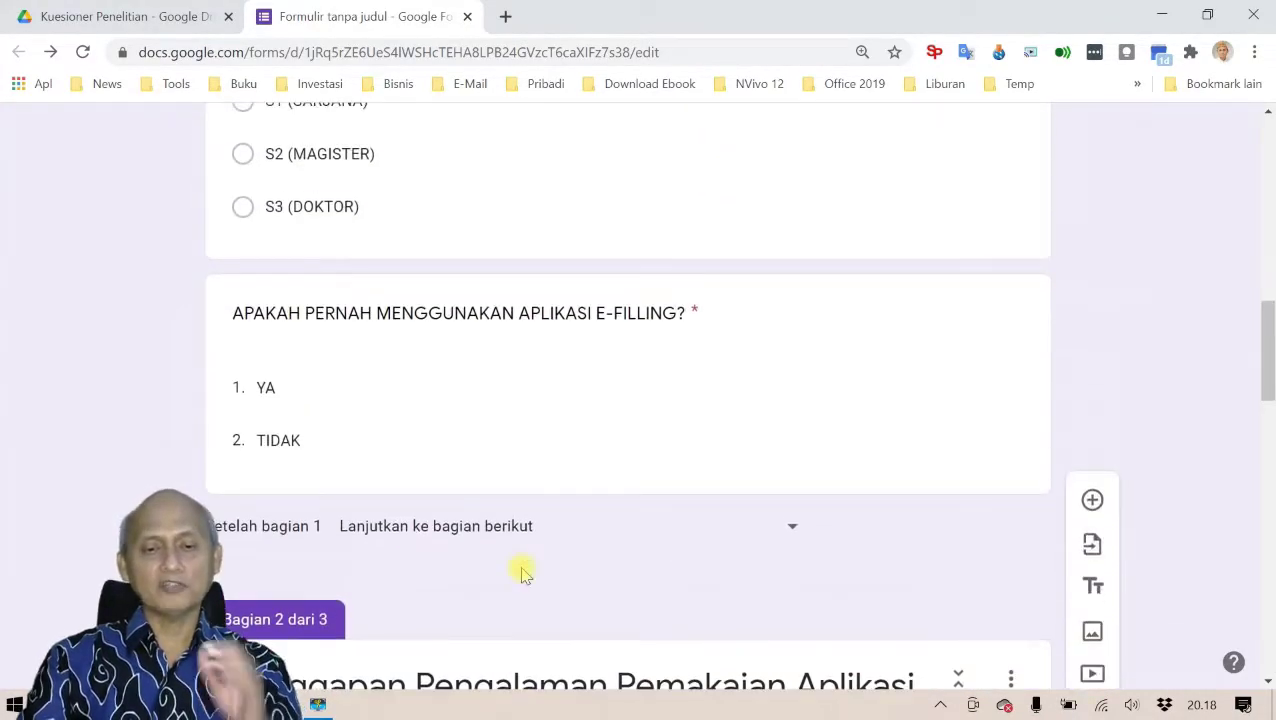
{"action": "scroll", "coordinate": [521, 570], "scroll_direction": "down", "scroll_amount": 1}
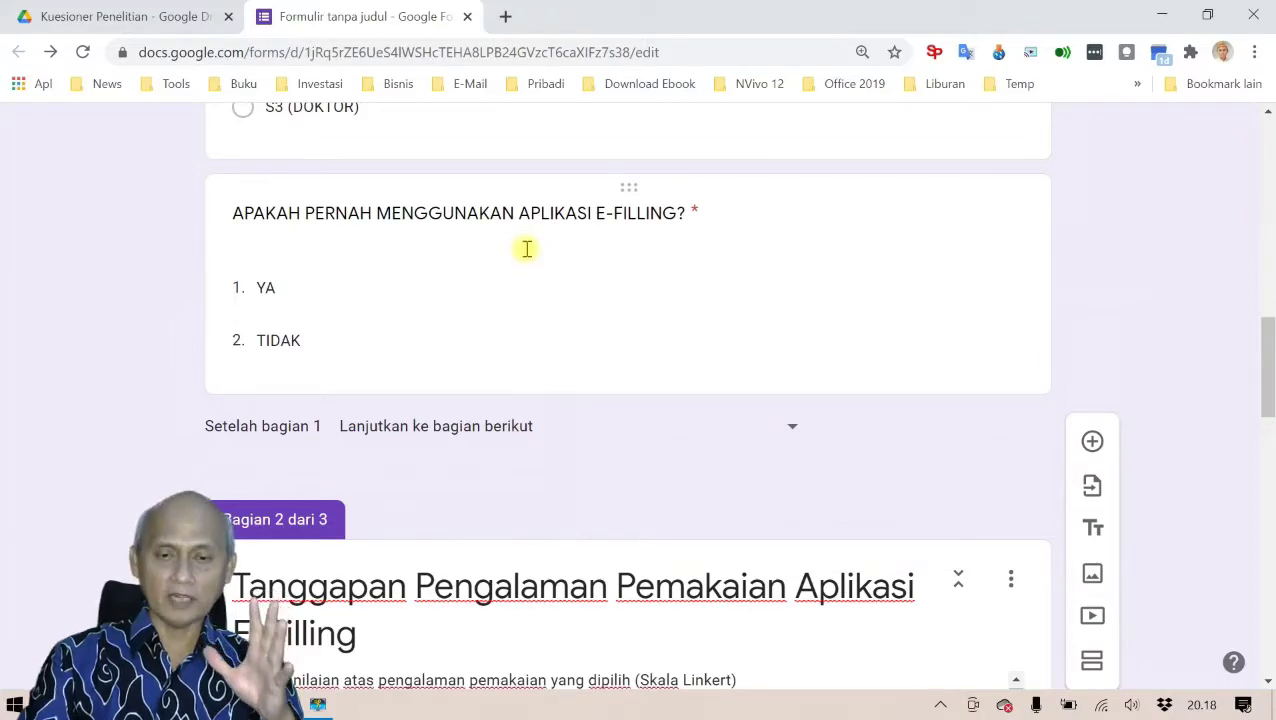
{"action": "left_click", "coordinate": [531, 240]}
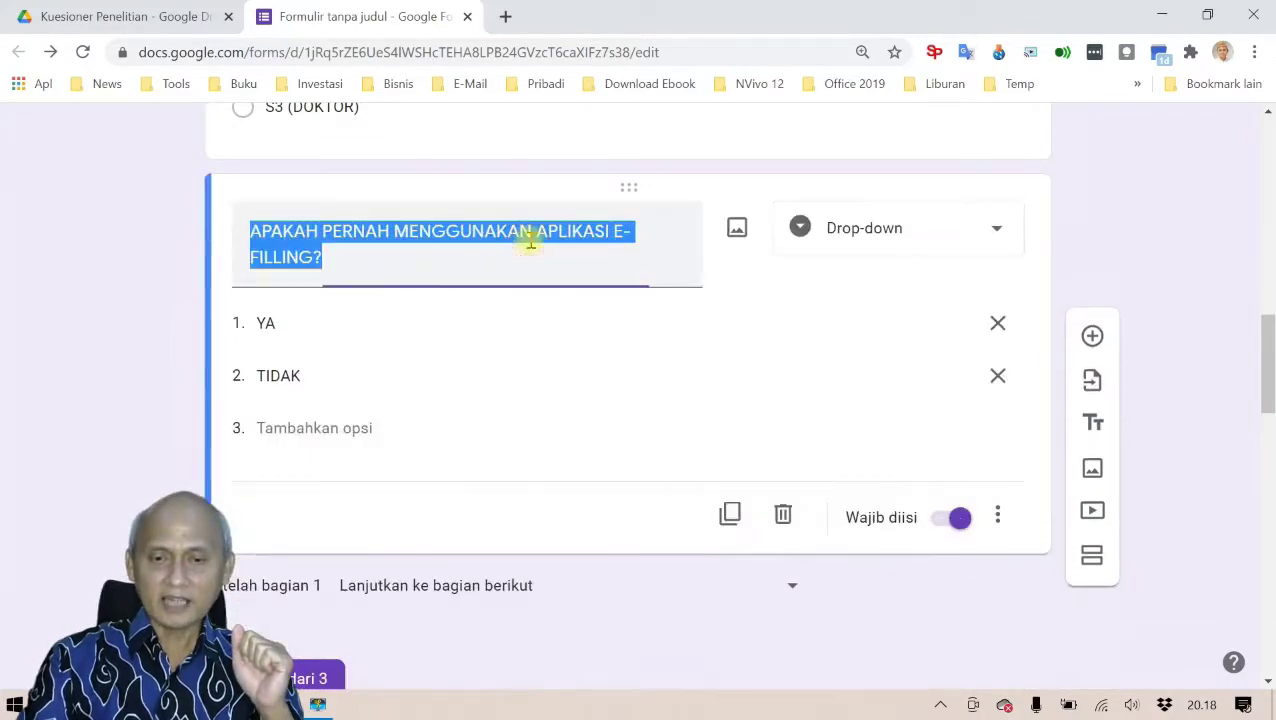
{"action": "left_click", "coordinate": [562, 334]}
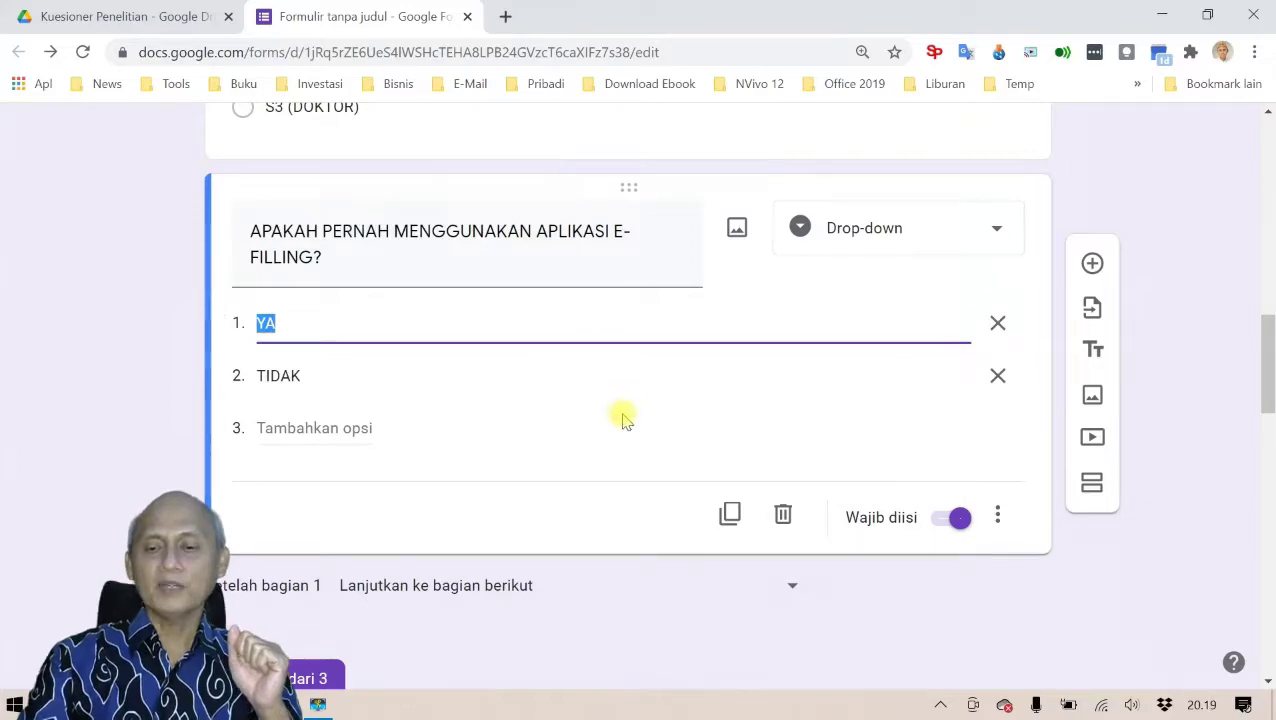
{"action": "left_click", "coordinate": [997, 518]}
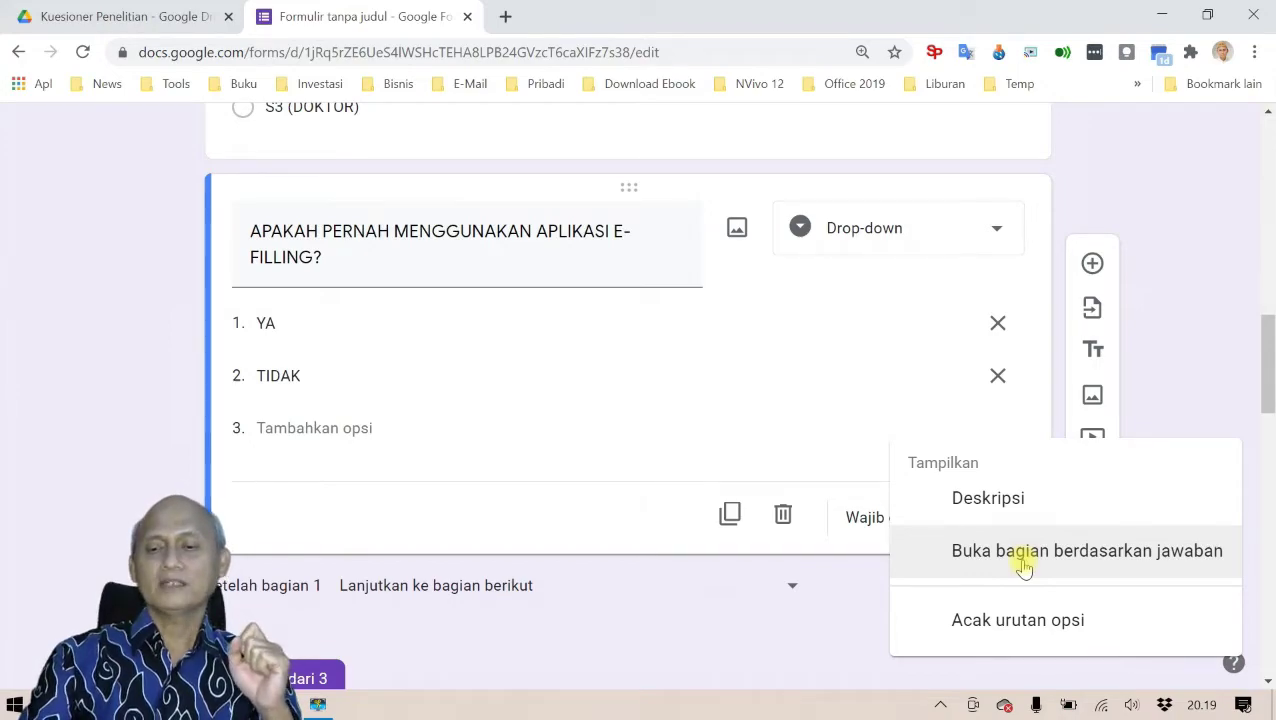
{"action": "left_click", "coordinate": [608, 506]}
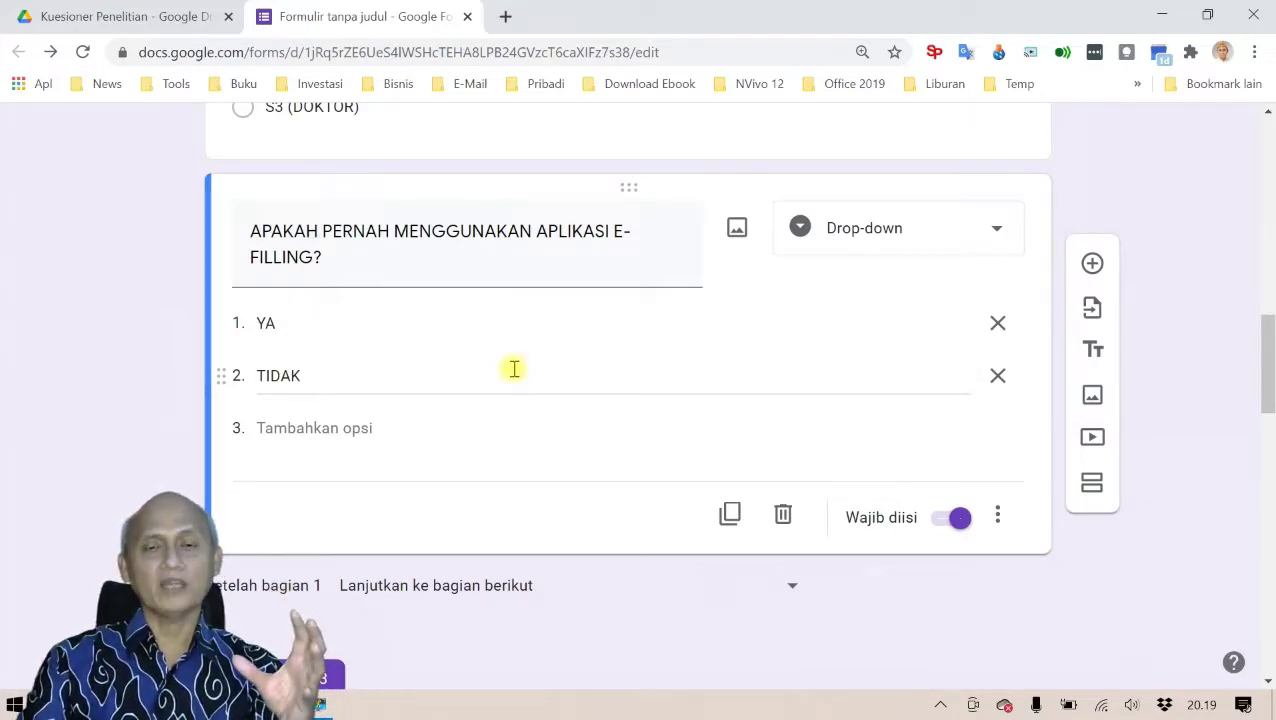
{"action": "left_click", "coordinate": [998, 516]}
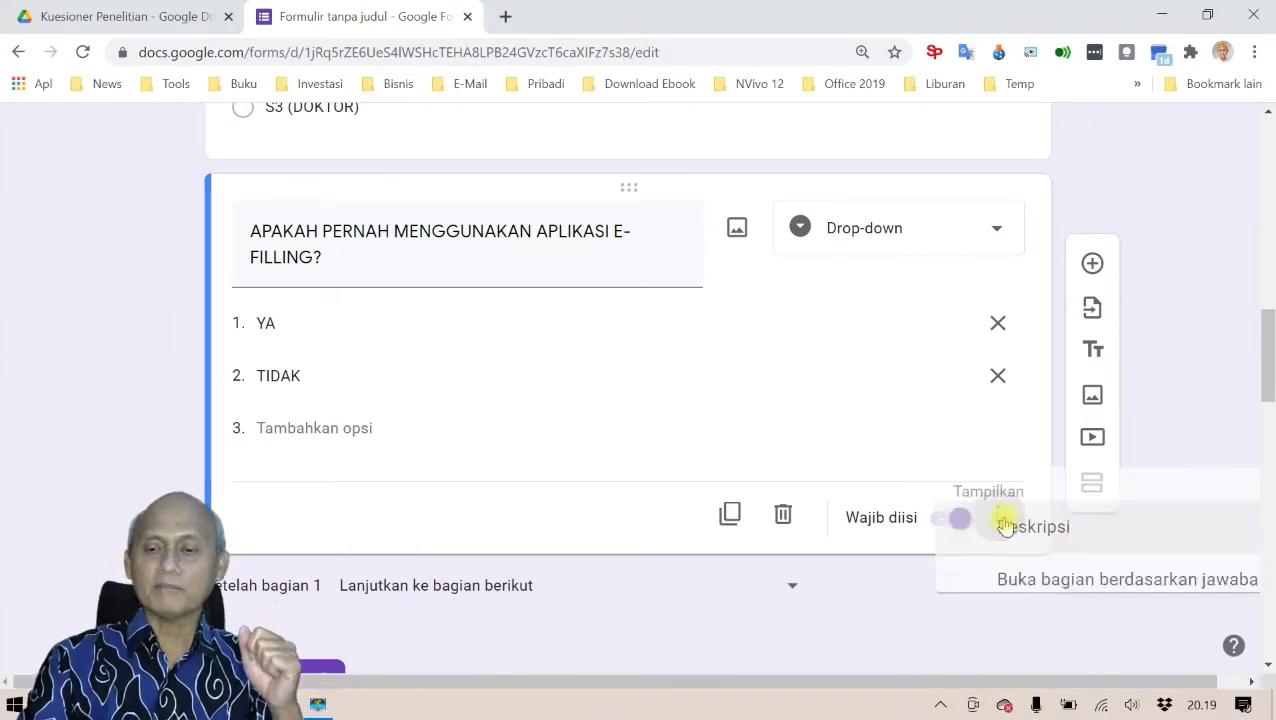
{"action": "left_click", "coordinate": [1007, 552]}
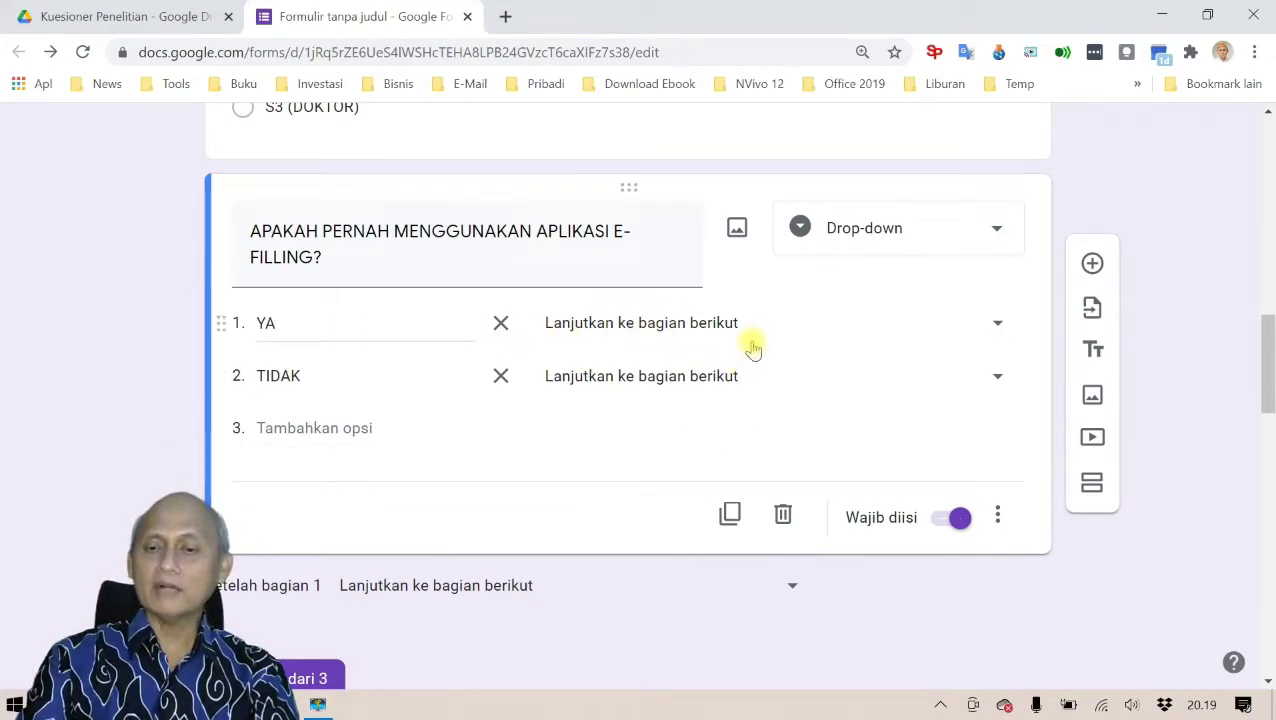
- Route the answer YA to section 2 (Tanggapan Pengalaman Pemakaian Aplikasi E-Filling) and TIDAK to section 3 (Pendapat dan Saran)
{"action": "left_click", "coordinate": [997, 325]}
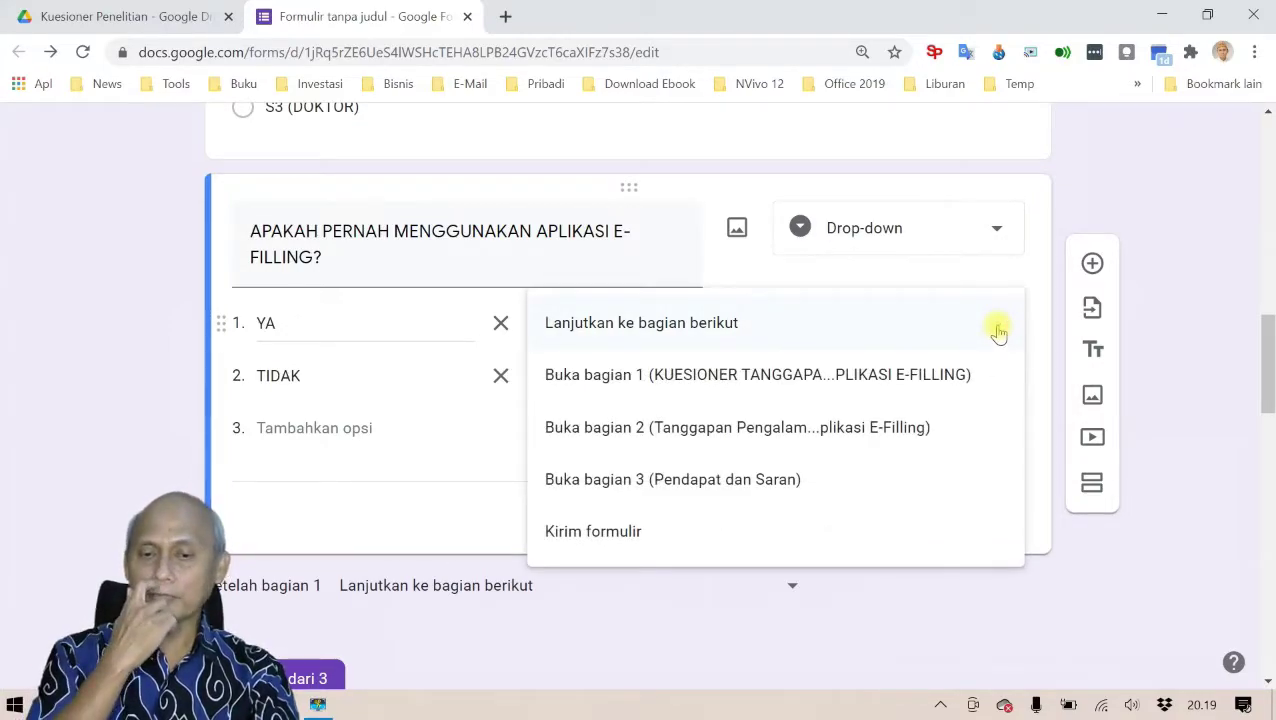
{"action": "left_click", "coordinate": [868, 430]}
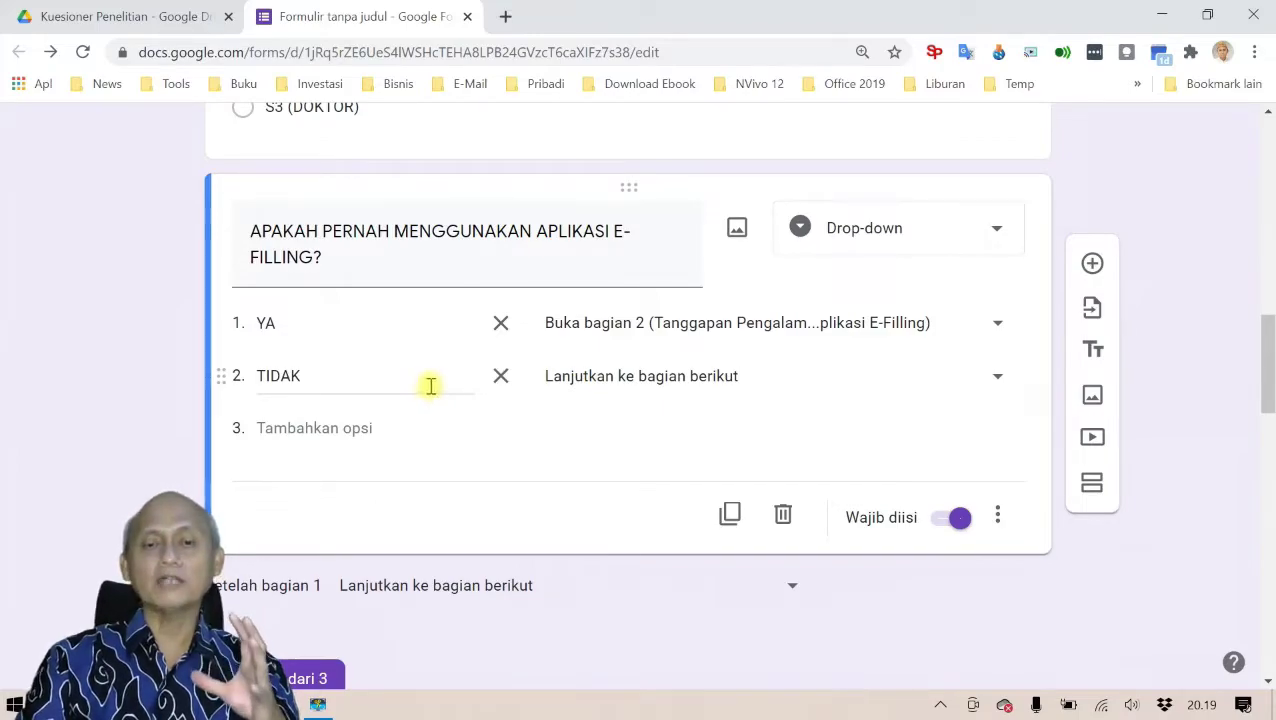
{"action": "left_click", "coordinate": [997, 379]}
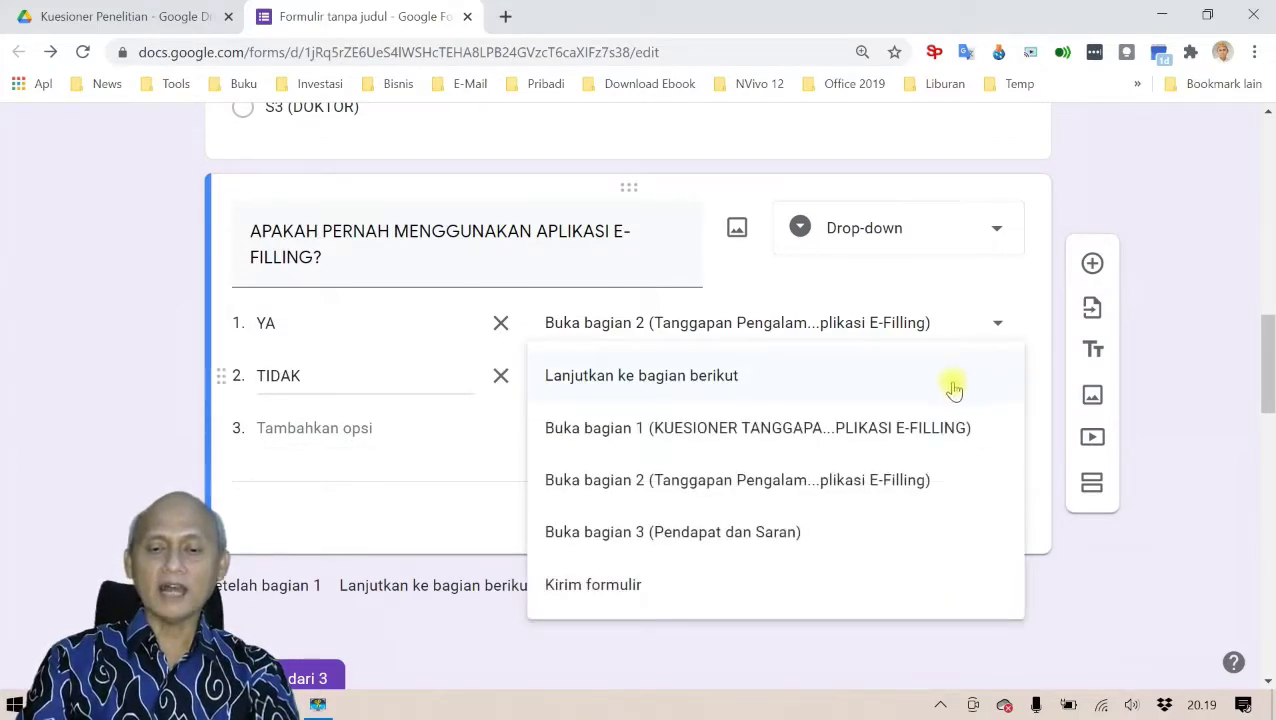
{"action": "left_click", "coordinate": [763, 538]}
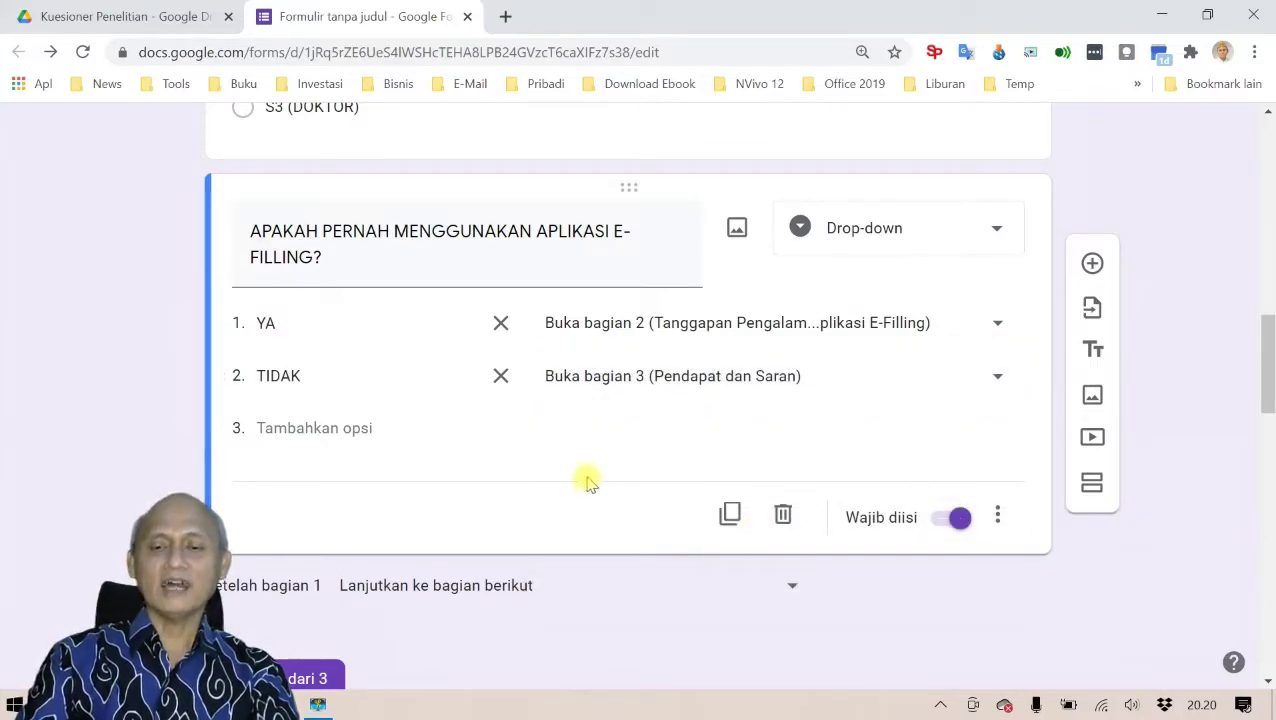
- Preview the form and fill in test answers: JENIS KELAMIN PRIA, USIA 45 and TINGKAT PENDIDIKAN S1 (SARJANA)
{"action": "scroll", "coordinate": [593, 482], "scroll_direction": "up", "scroll_amount": 15}
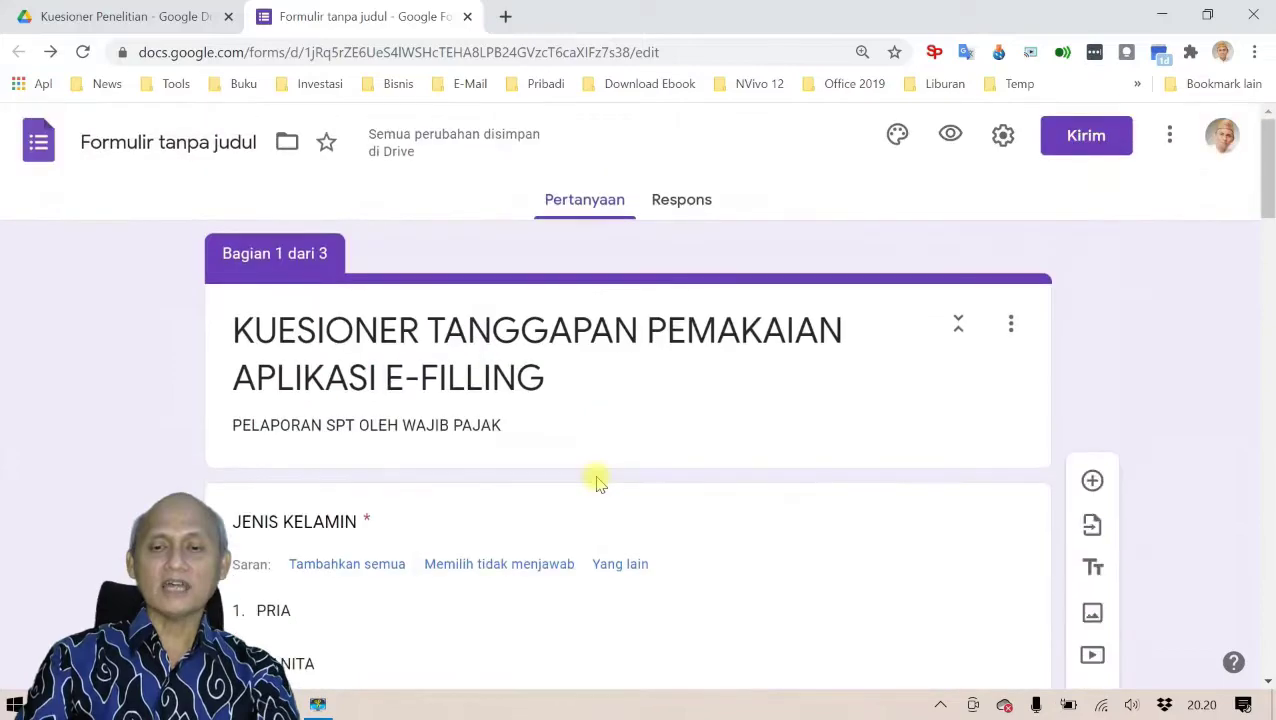
{"action": "left_click", "coordinate": [950, 133]}
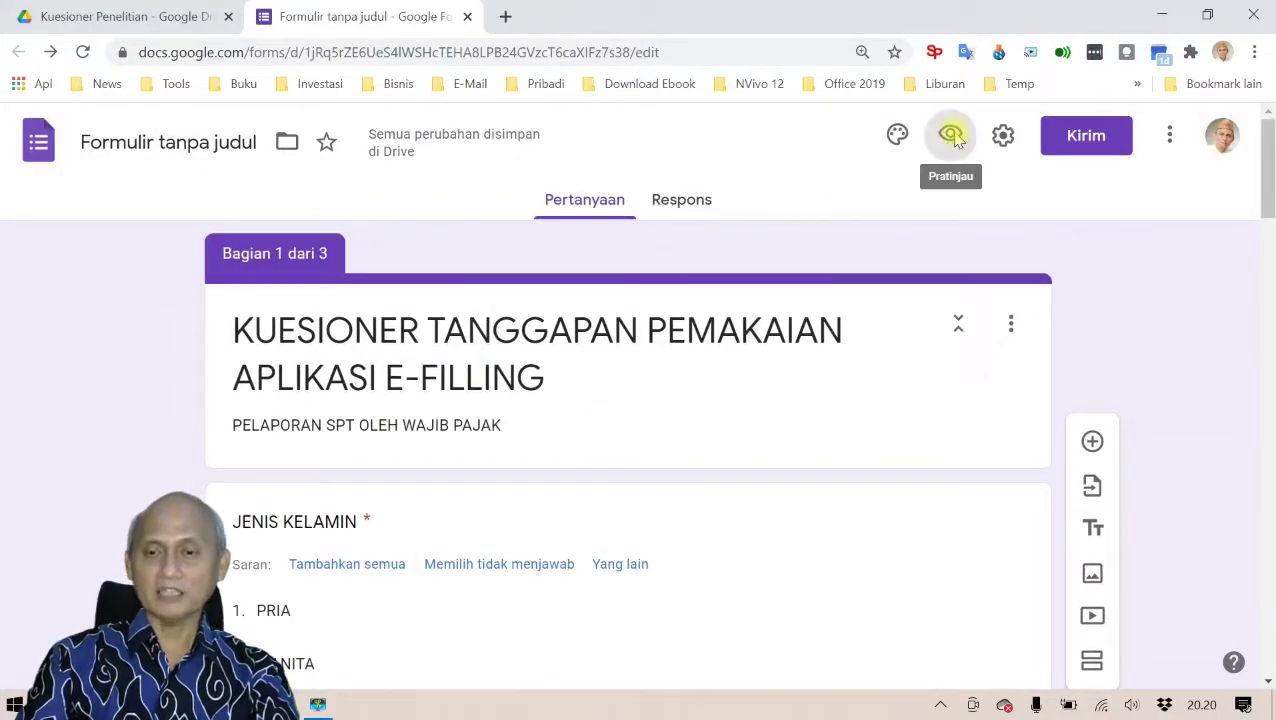
{"action": "scroll", "coordinate": [548, 345], "scroll_direction": "down", "scroll_amount": 2}
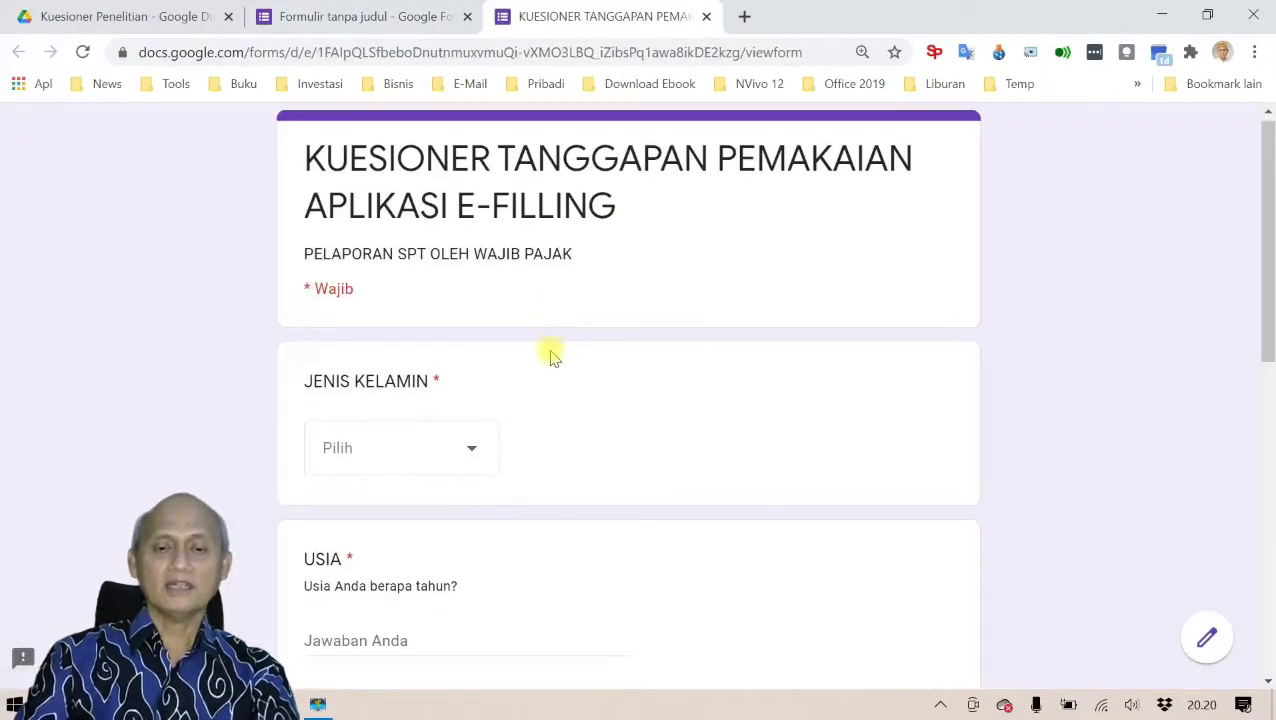
{"action": "left_click", "coordinate": [470, 254]}
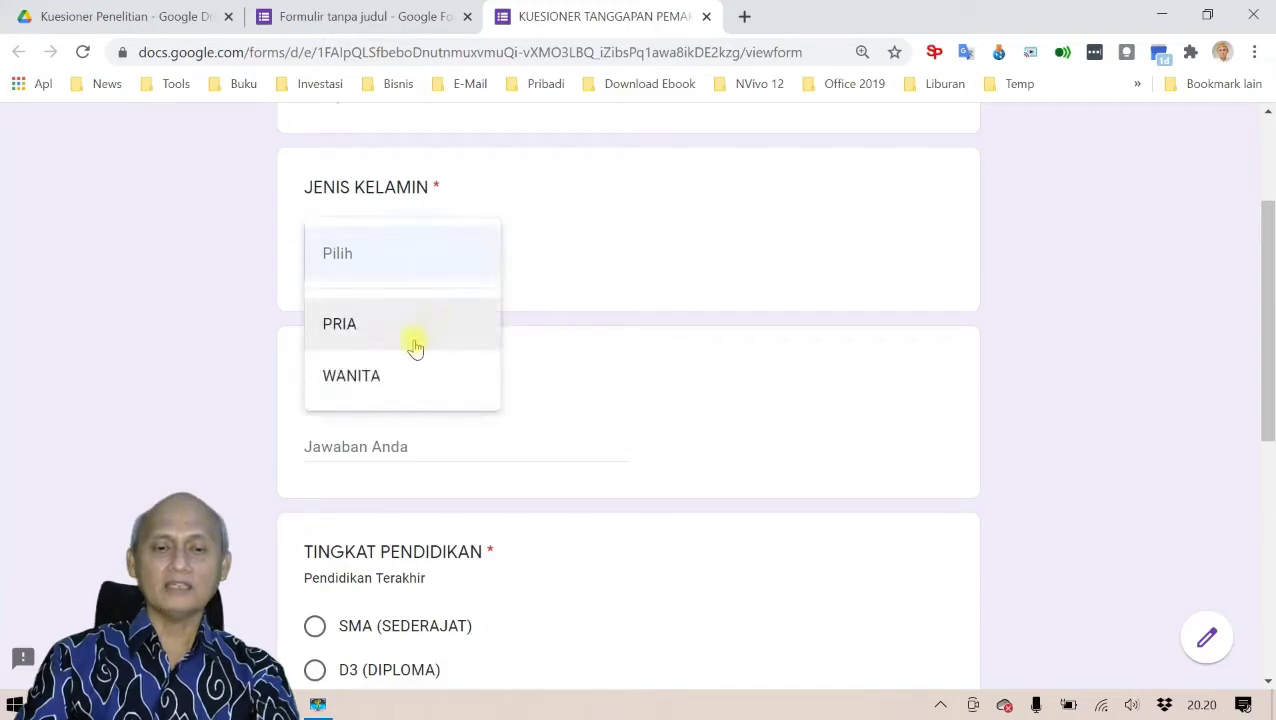
{"action": "left_click", "coordinate": [414, 343]}
{"action": "left_click", "coordinate": [441, 447]}
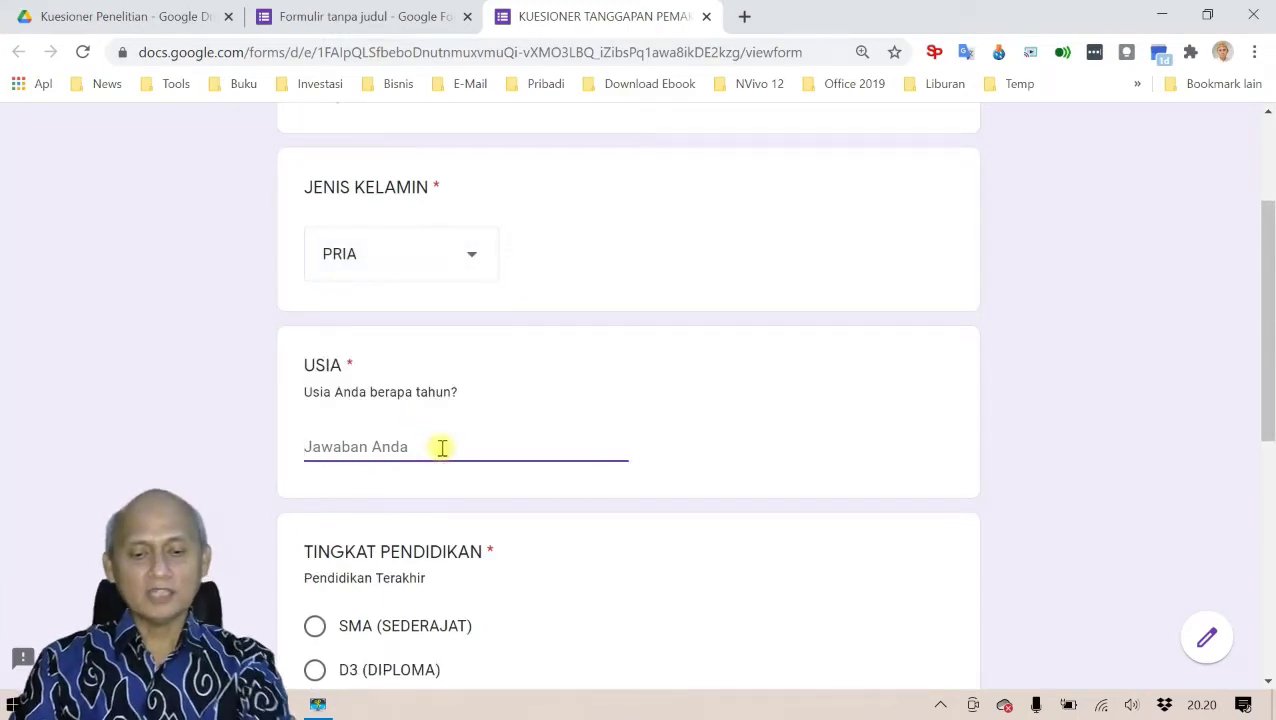
{"action": "type", "text": "45"}
{"action": "scroll", "coordinate": [413, 462], "scroll_direction": "down", "scroll_amount": 4}
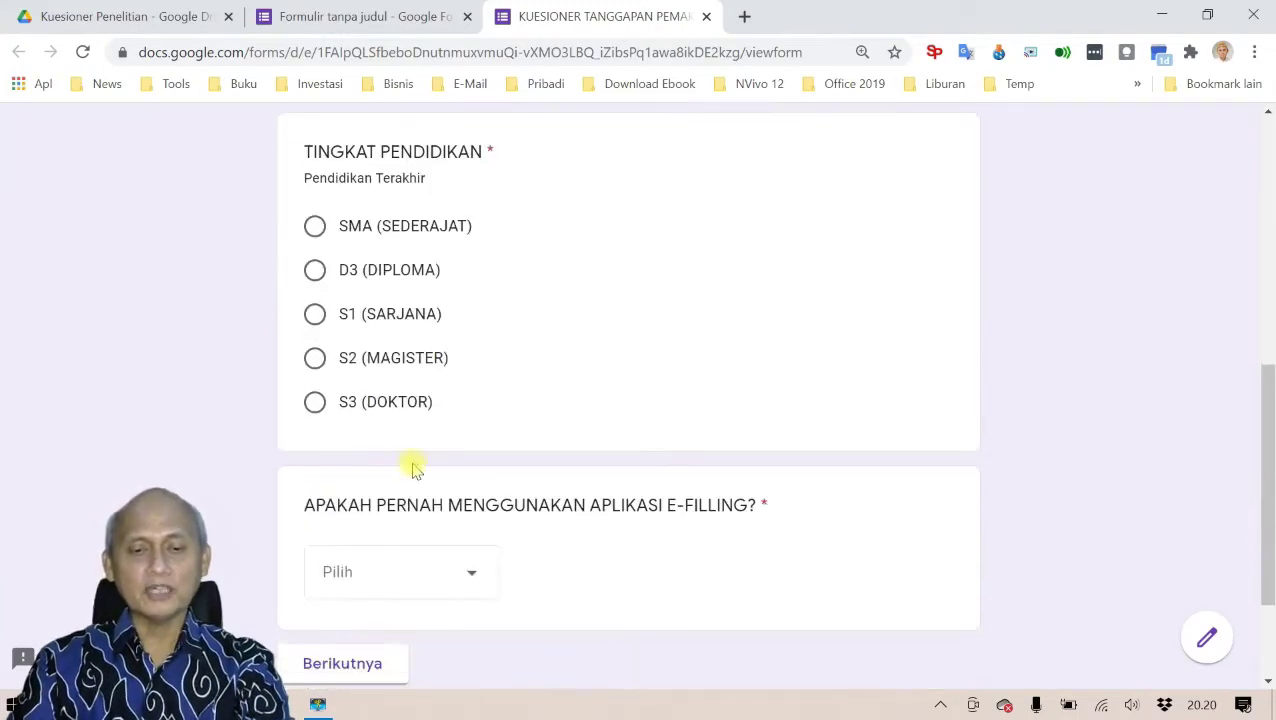
{"action": "left_click", "coordinate": [314, 314]}
- Answer YA to the E-Filling usage question and continue to check which section follows
{"action": "scroll", "coordinate": [473, 435], "scroll_direction": "down", "scroll_amount": 3}
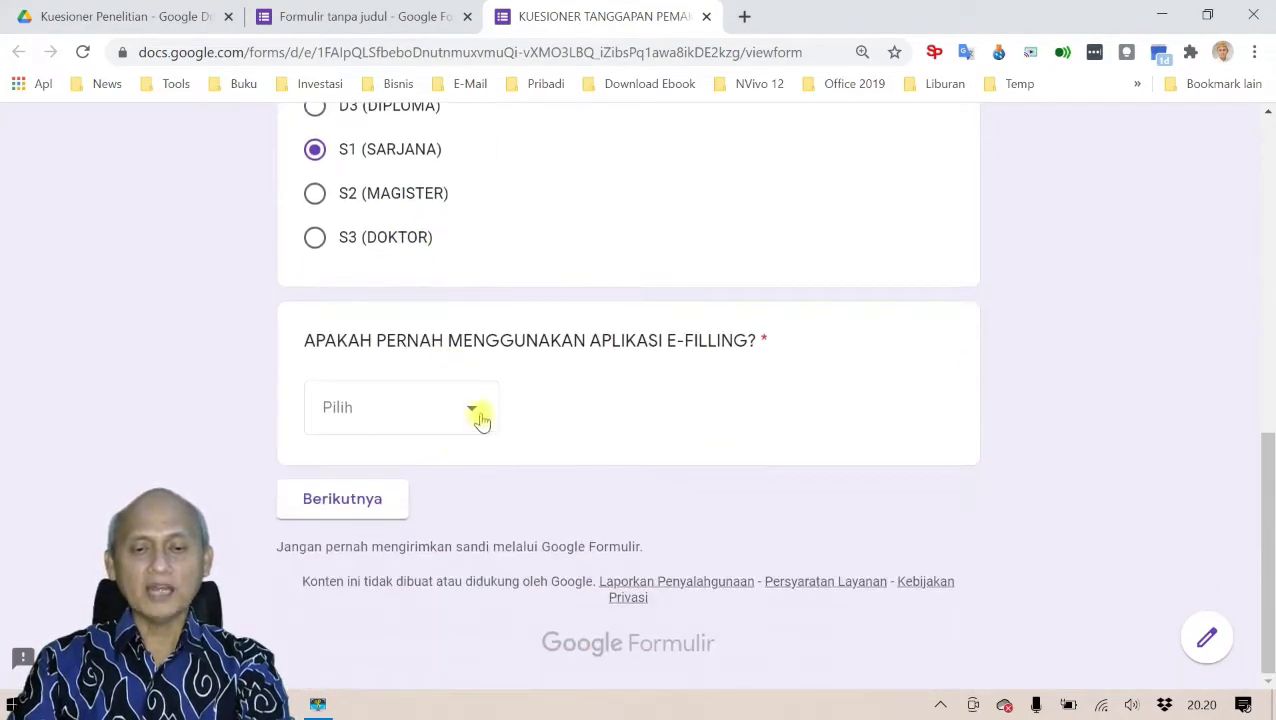
{"action": "left_click", "coordinate": [481, 420]}
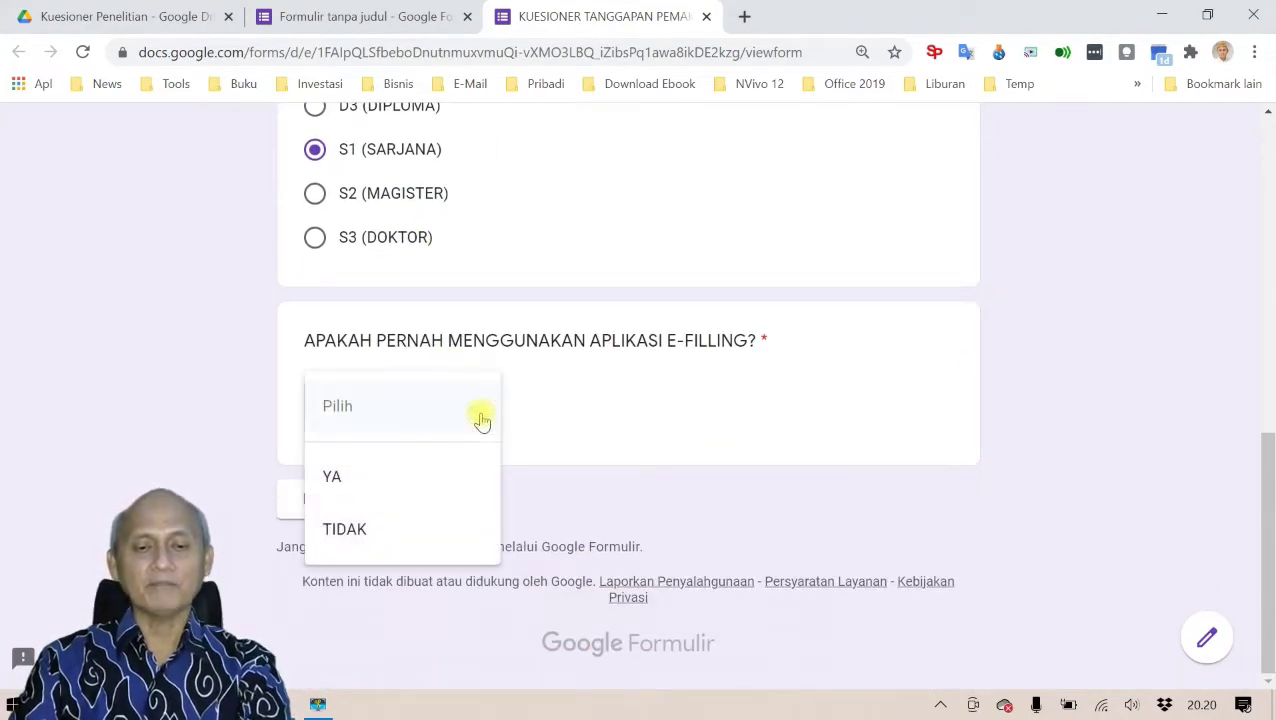
{"action": "left_click", "coordinate": [454, 468]}
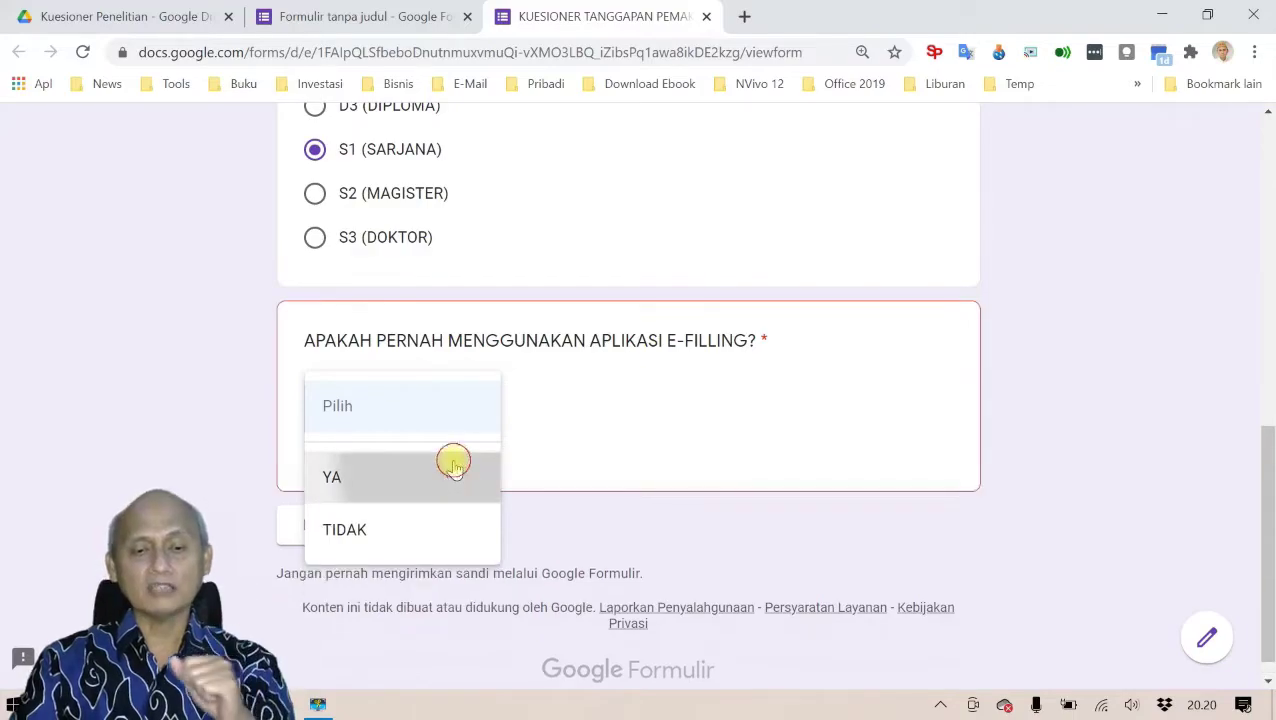
{"action": "left_click", "coordinate": [364, 499]}
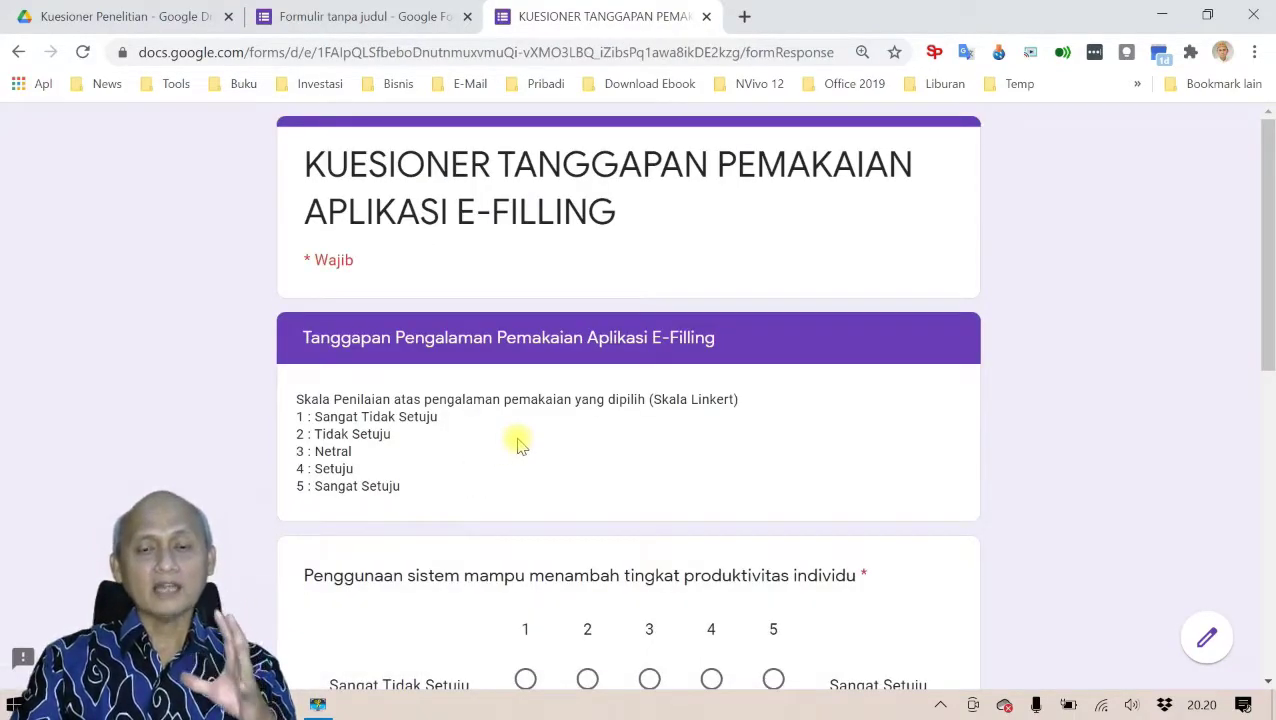
{"action": "scroll", "coordinate": [518, 443], "scroll_direction": "down", "scroll_amount": 10}
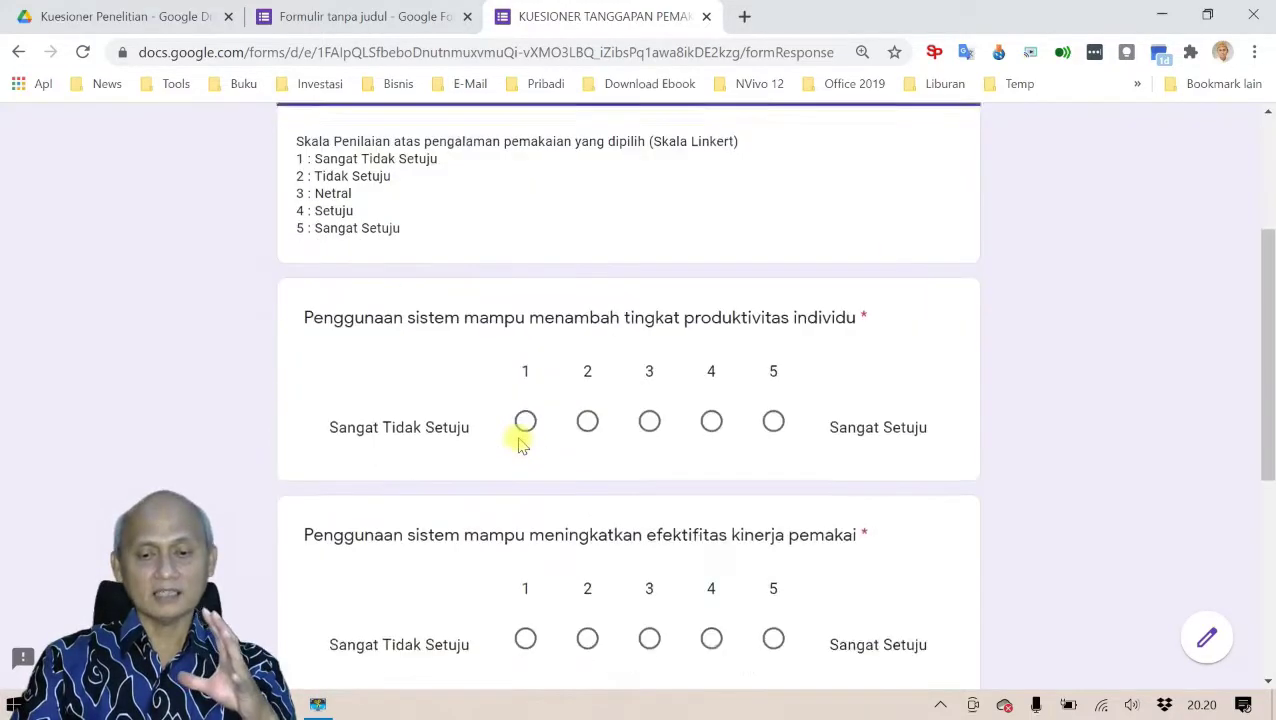
- Return to the first section, test the route for the answer TIDAK, and close the preview without submitting
{"action": "left_click", "coordinate": [348, 508]}
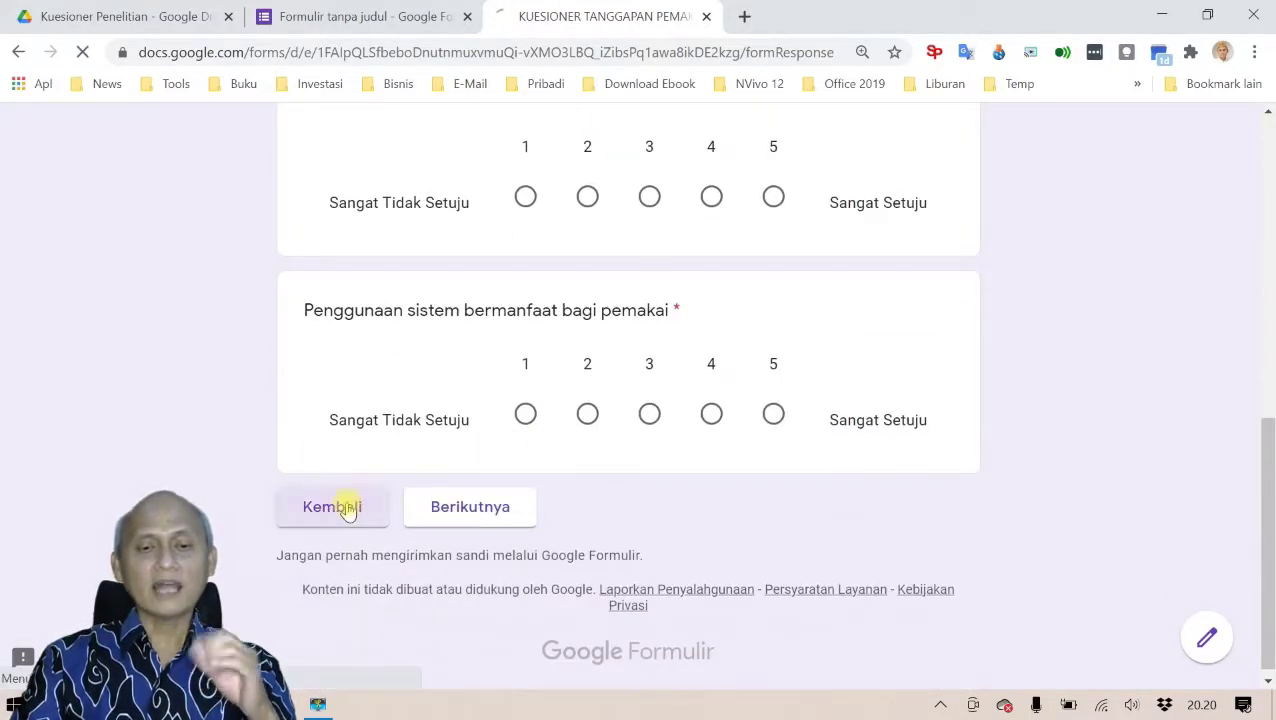
{"action": "scroll", "coordinate": [455, 462], "scroll_direction": "down", "scroll_amount": 3}
{"action": "scroll", "coordinate": [455, 462], "scroll_direction": "down", "scroll_amount": 5}
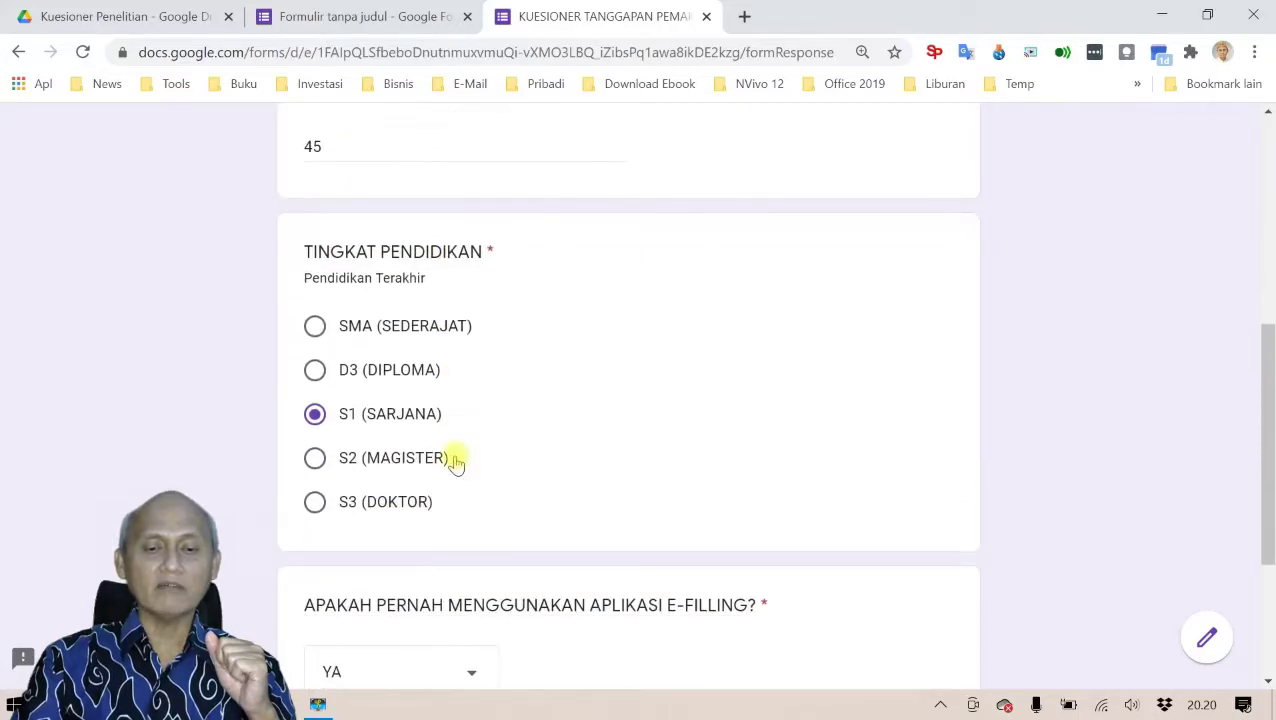
{"action": "left_click", "coordinate": [465, 416]}
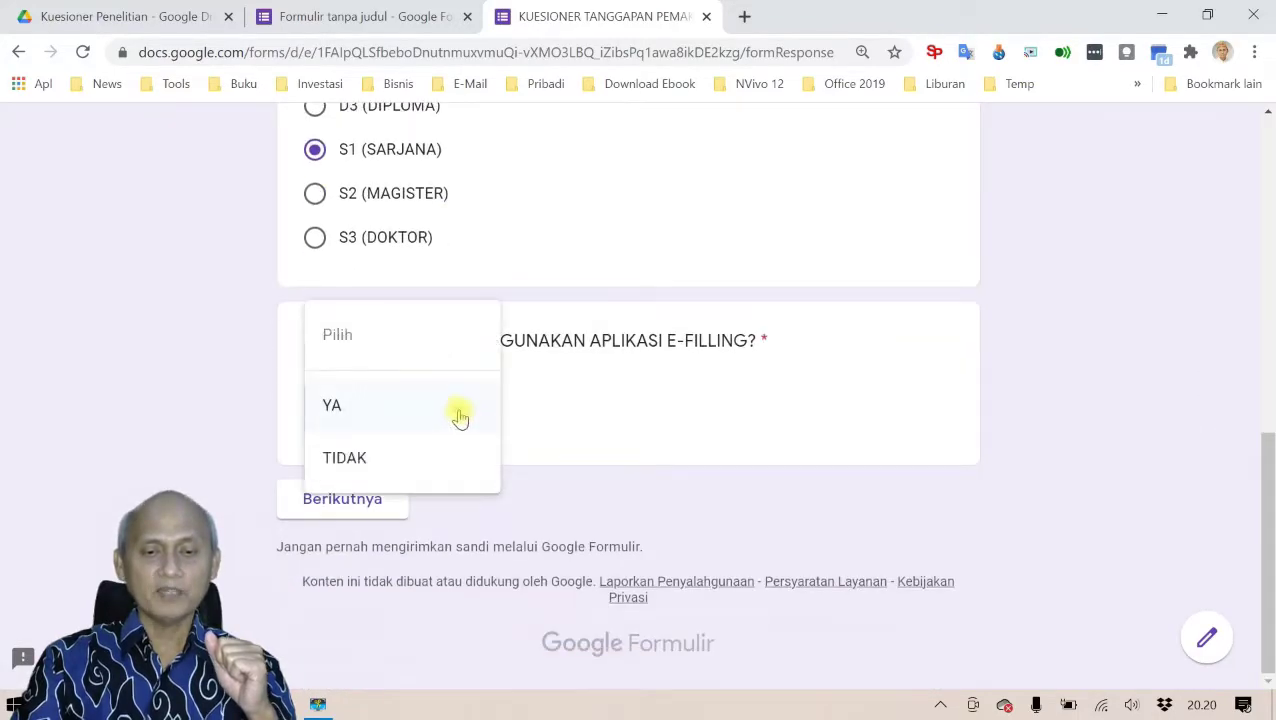
{"action": "left_click", "coordinate": [384, 458]}
{"action": "left_click", "coordinate": [370, 508]}
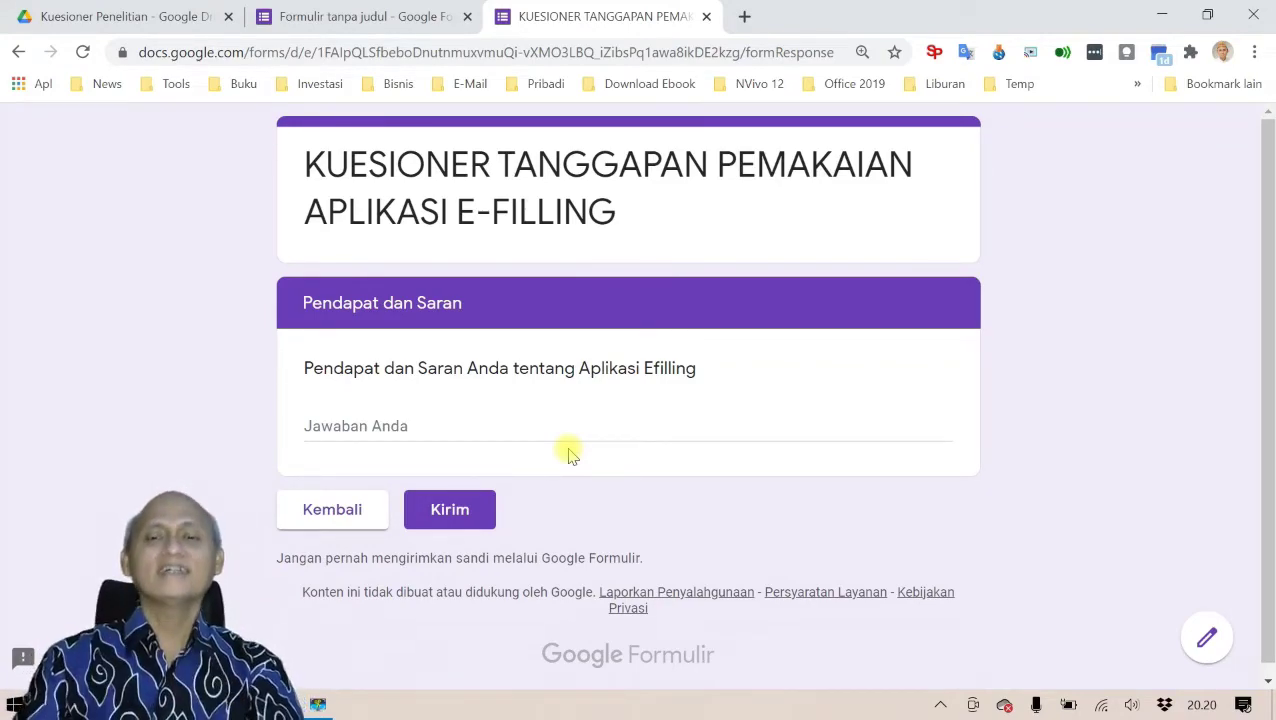
{"action": "left_click", "coordinate": [706, 16]}
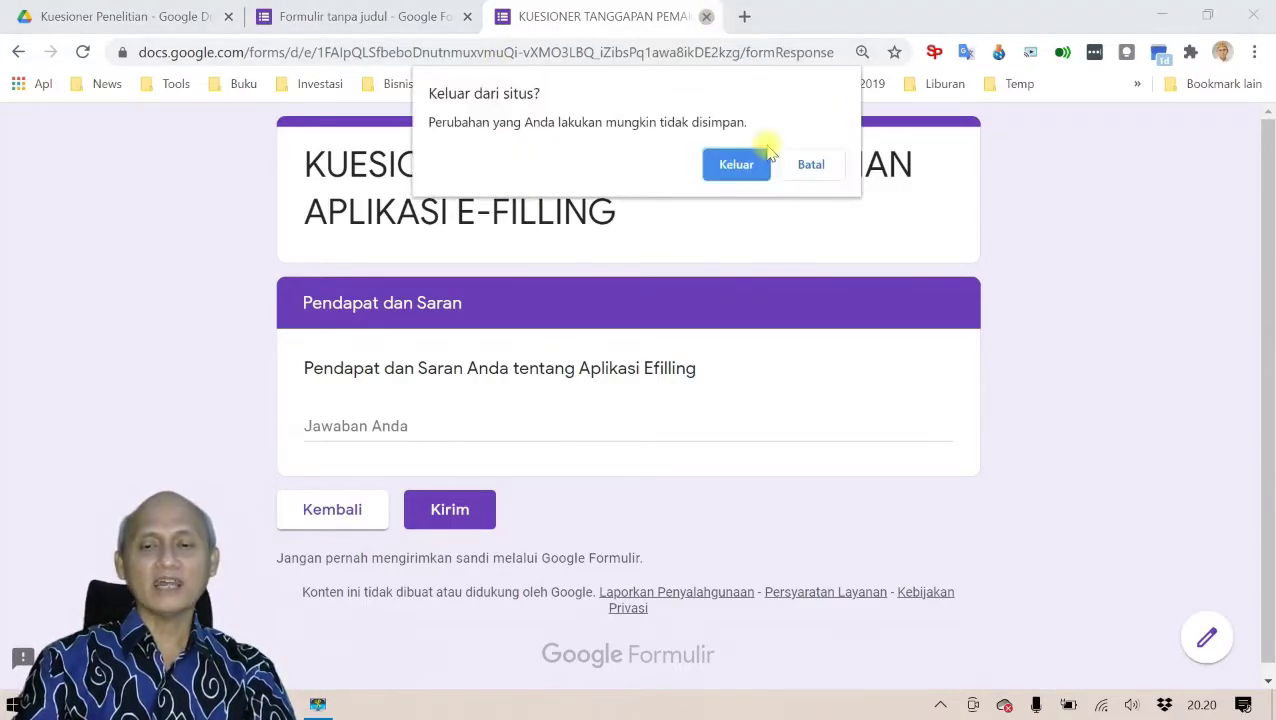
{"action": "left_click", "coordinate": [757, 162]}
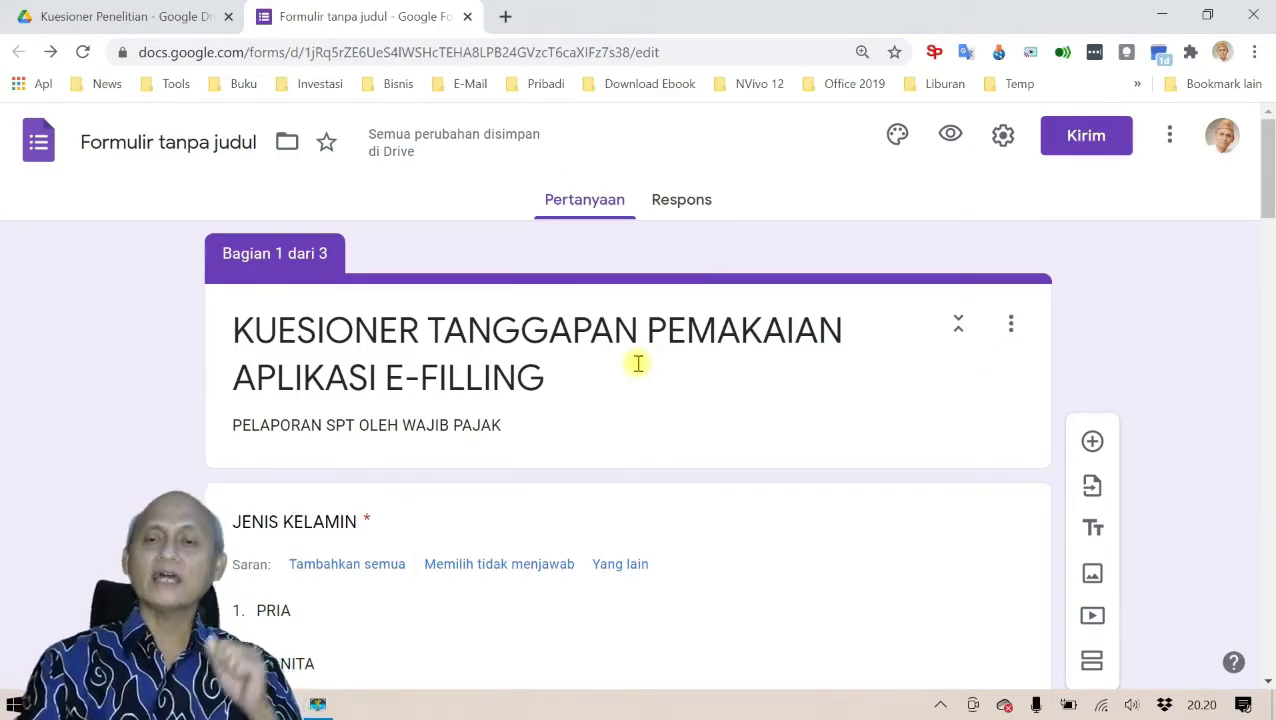
- Set the form's theme colour to green (Hijau #4caf50)
{"action": "left_click", "coordinate": [897, 136]}
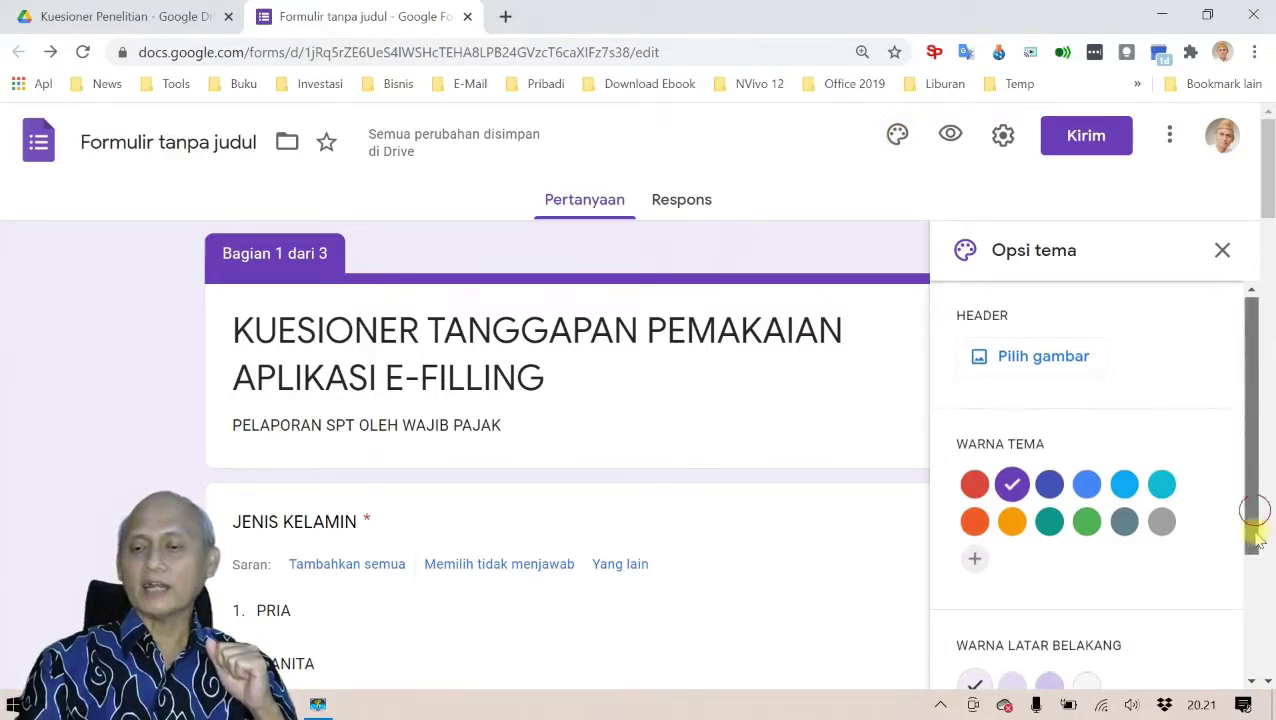
{"action": "scroll", "coordinate": [1253, 513], "scroll_direction": "down", "scroll_amount": 1}
{"action": "left_click", "coordinate": [1087, 472]}
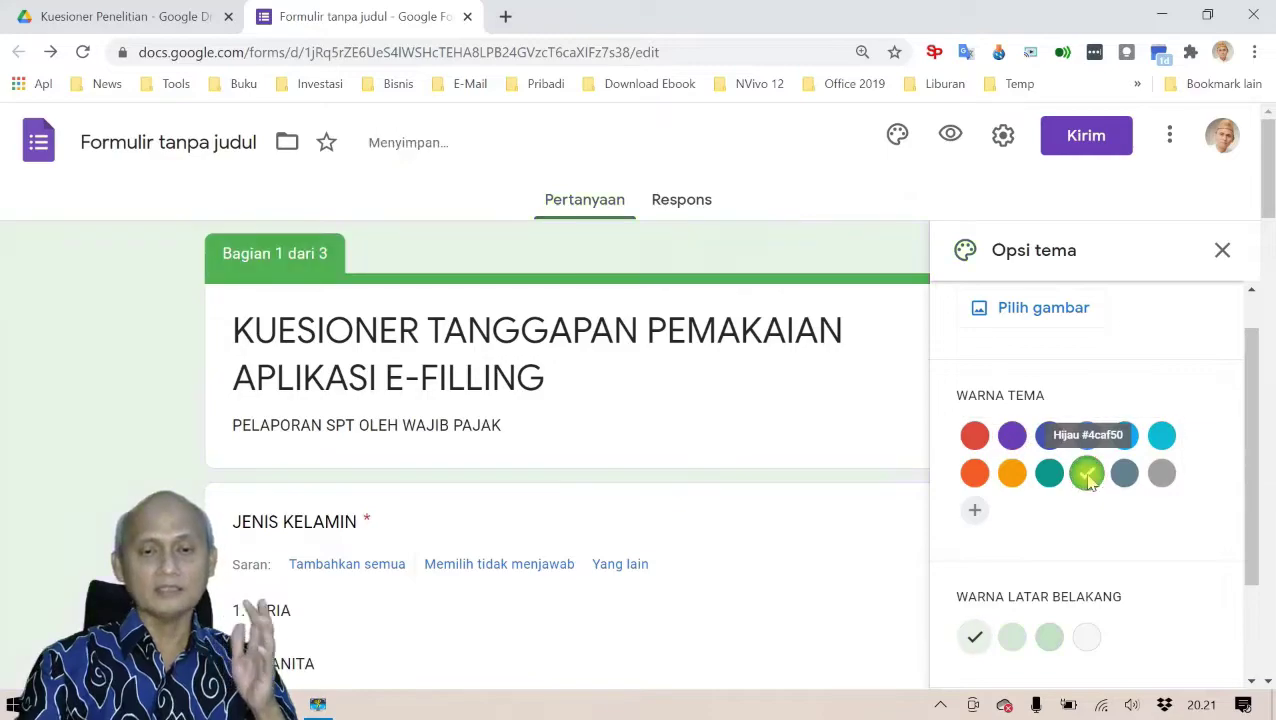
- Try the Formal, Dekoratif and Lucu font styles on the form and return to the Dasar style
{"action": "left_click_drag", "start_coordinate": [1245, 524], "coordinate": [1245, 660]}
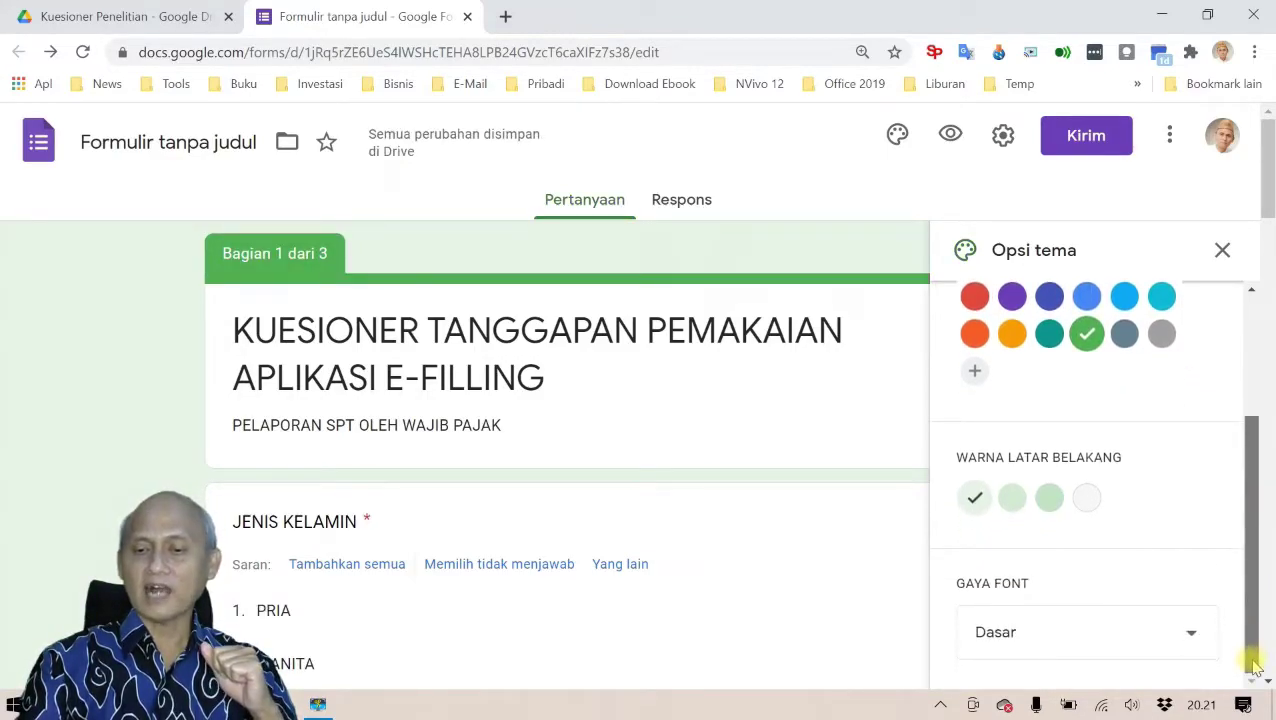
{"action": "left_click", "coordinate": [1194, 639]}
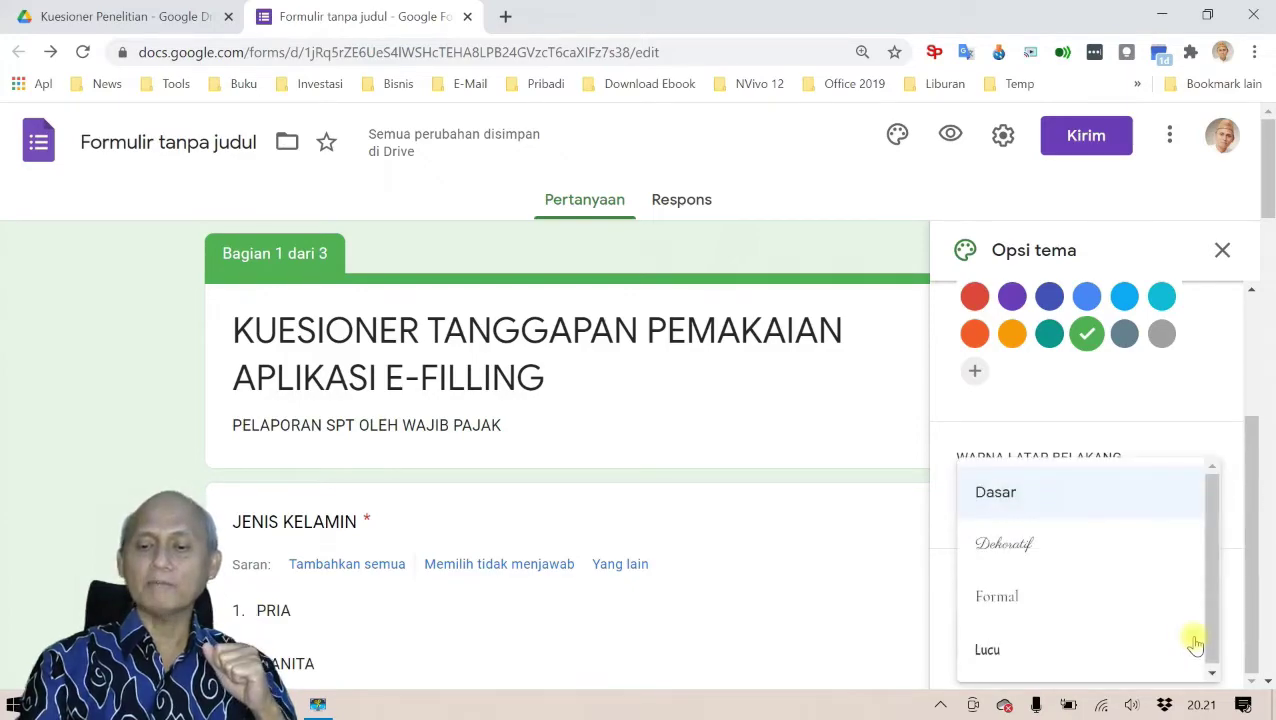
{"action": "left_click", "coordinate": [1066, 598]}
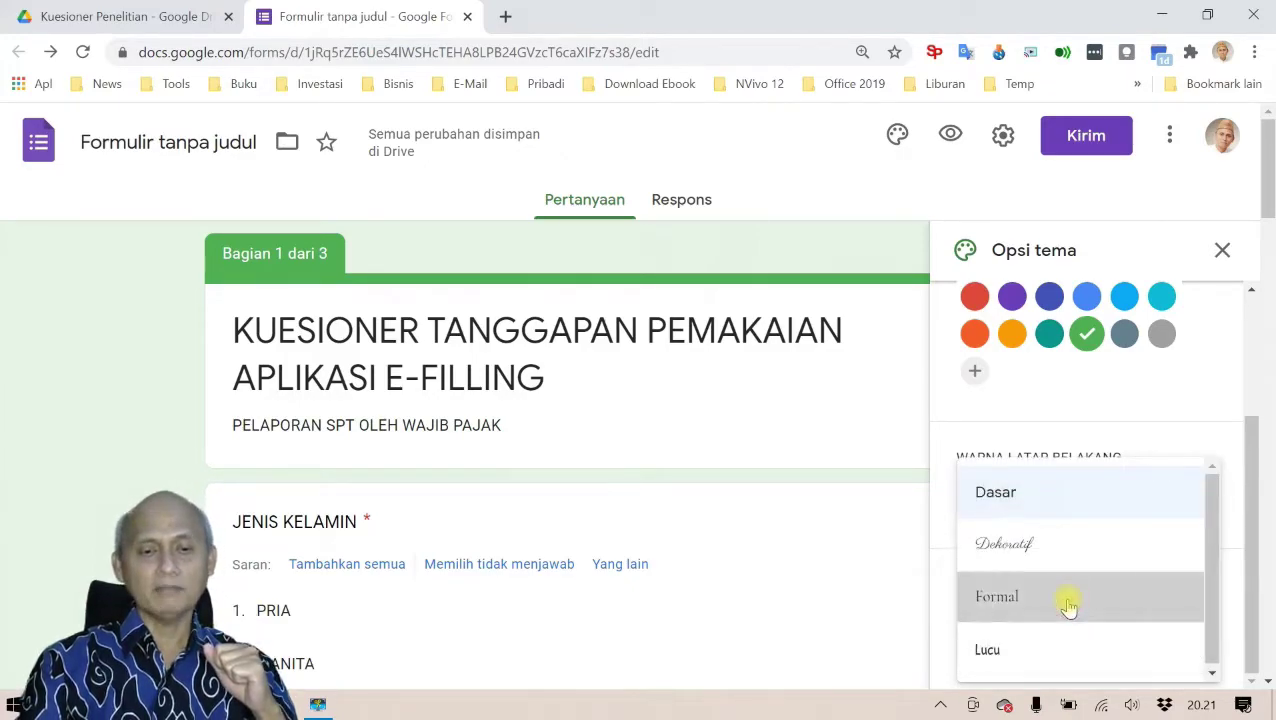
{"action": "left_click", "coordinate": [1192, 634]}
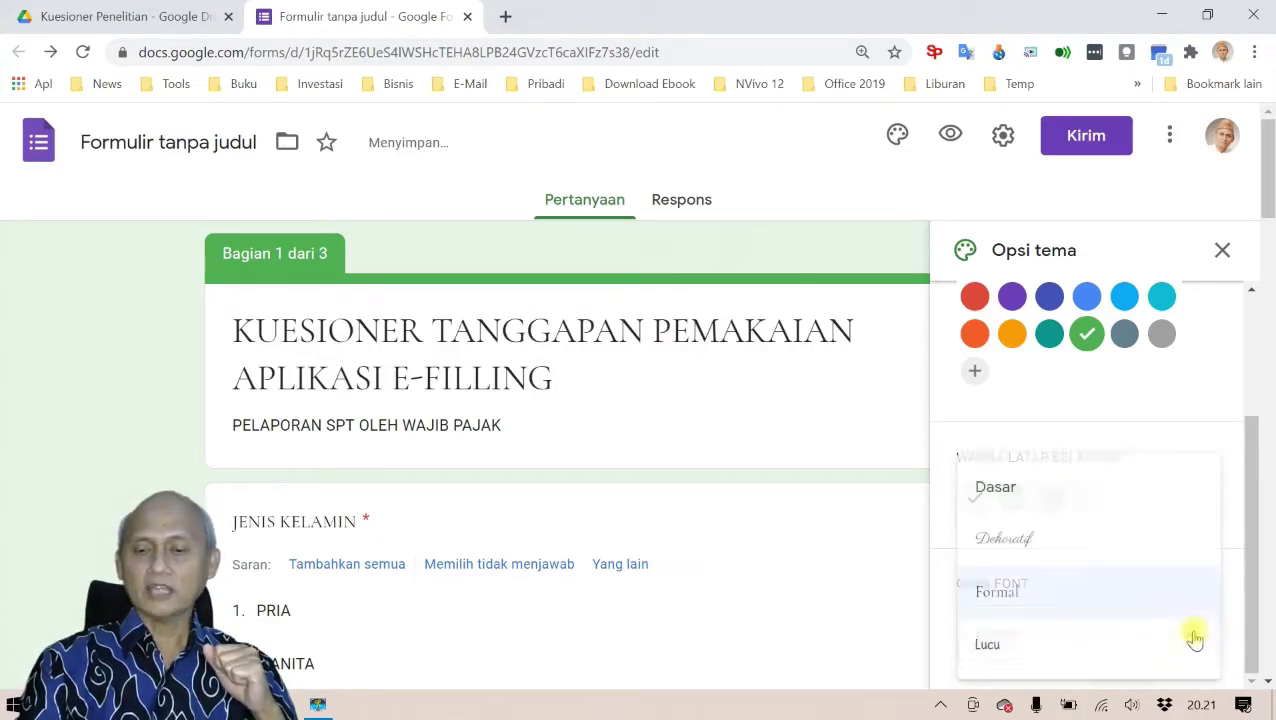
{"action": "left_click", "coordinate": [1024, 555]}
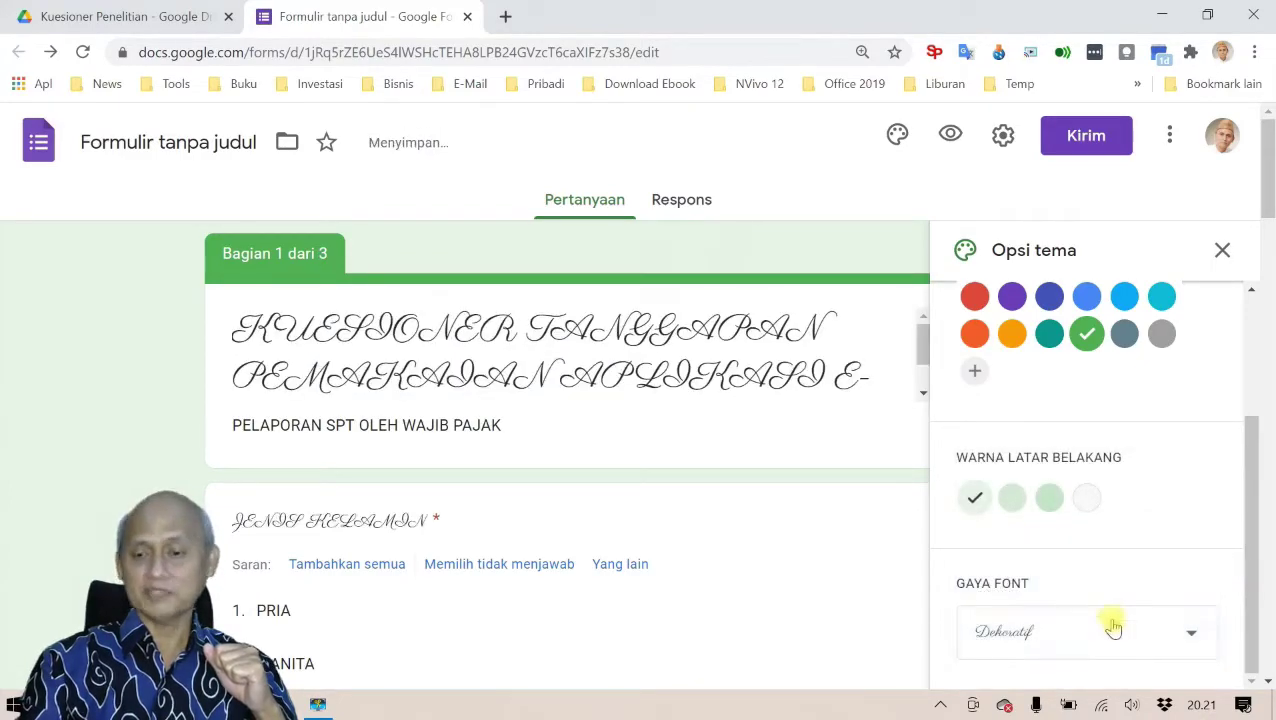
{"action": "left_click", "coordinate": [1112, 624]}
{"action": "left_click", "coordinate": [1052, 645]}
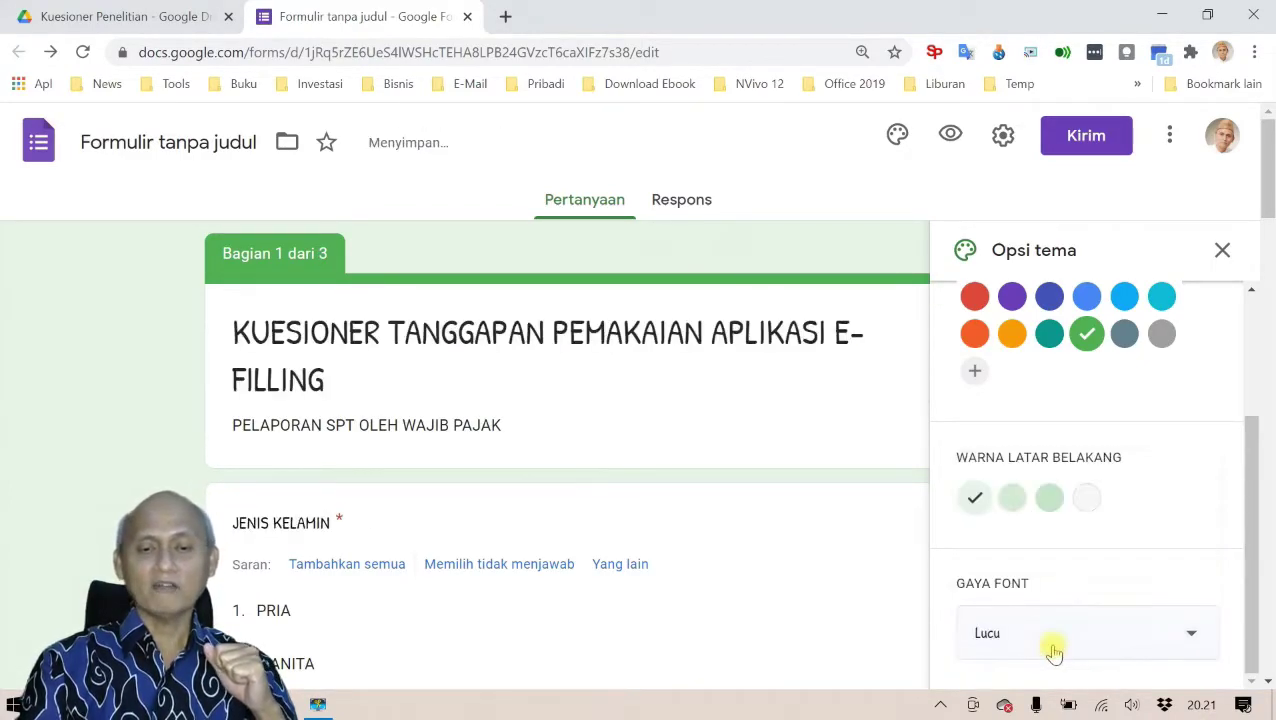
{"action": "left_click", "coordinate": [1050, 645]}
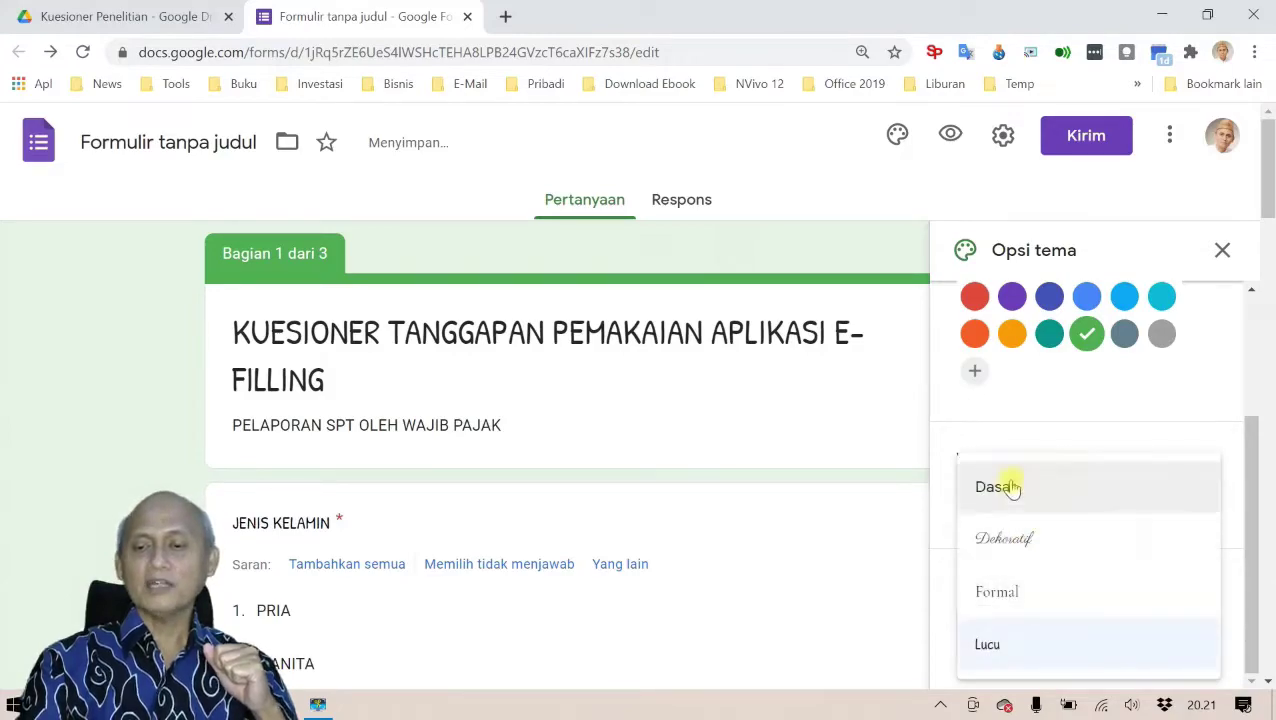
{"action": "left_click", "coordinate": [1012, 487]}
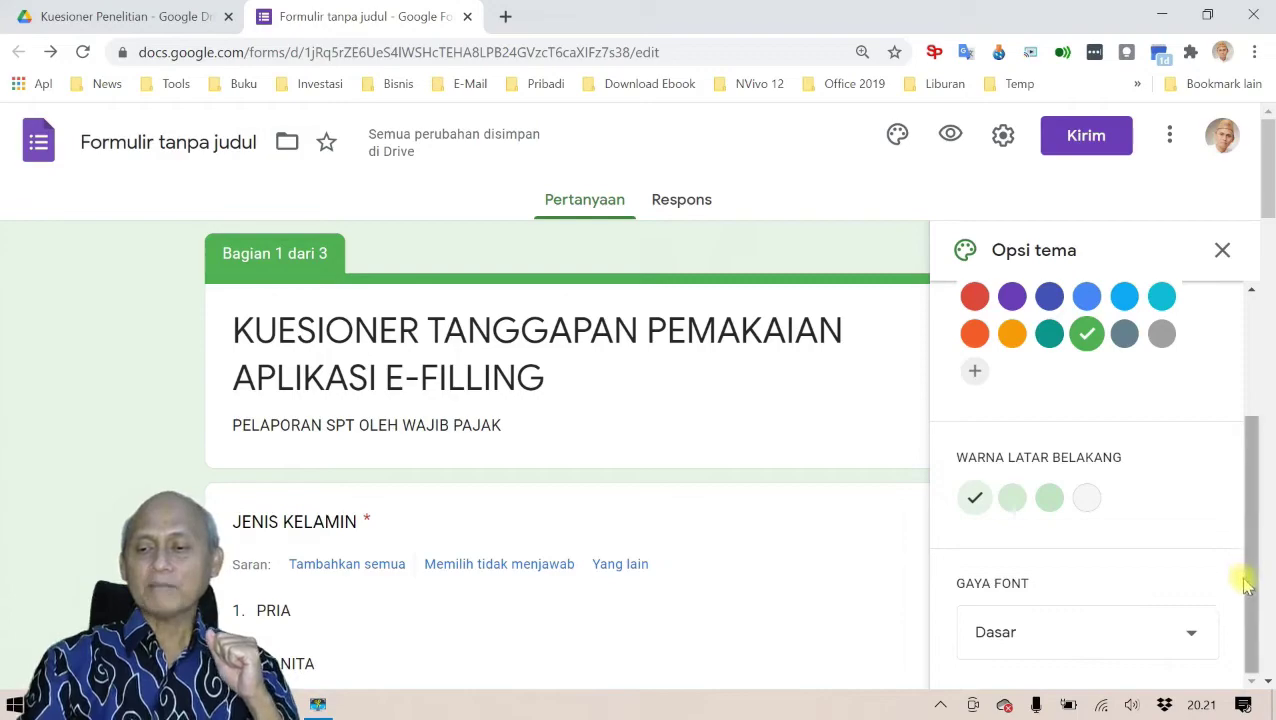
- Open the header image picker and browse the upload option and the Ilustrasi and Makanan dan bersantap theme categories
{"action": "left_click_drag", "start_coordinate": [1247, 588], "coordinate": [1253, 433]}
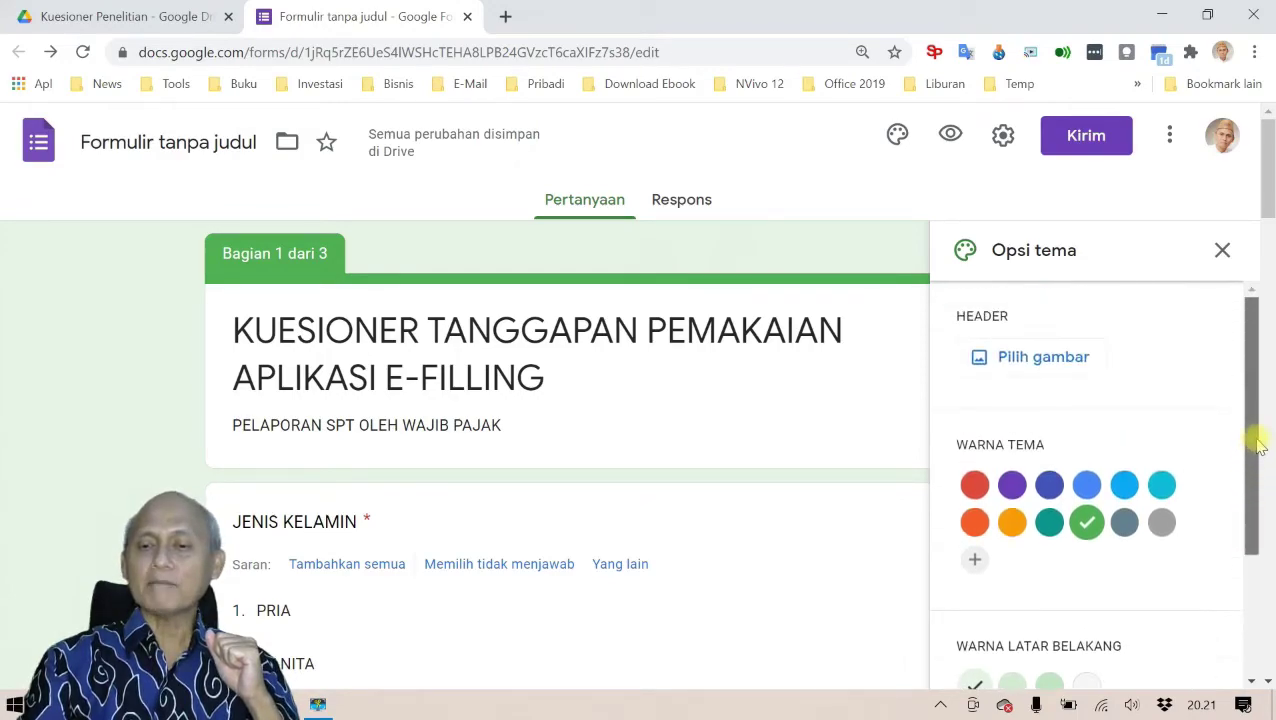
{"action": "left_click", "coordinate": [1040, 362]}
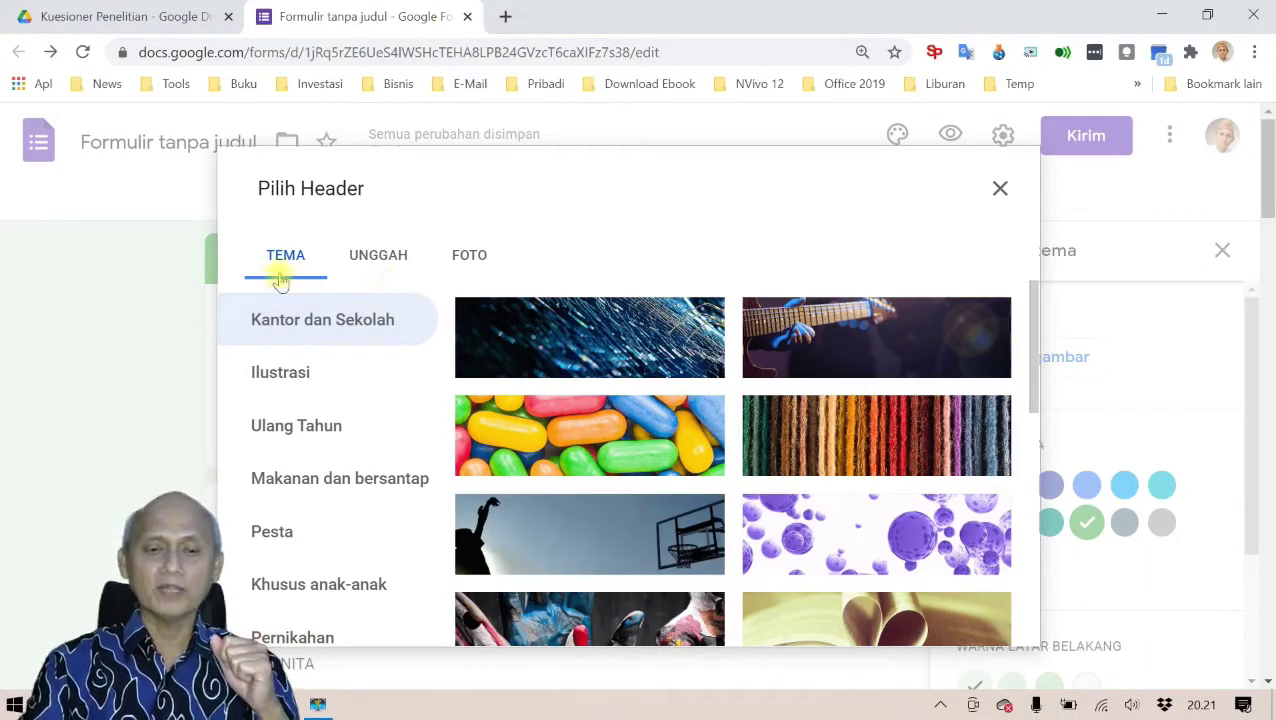
{"action": "left_click", "coordinate": [368, 262]}
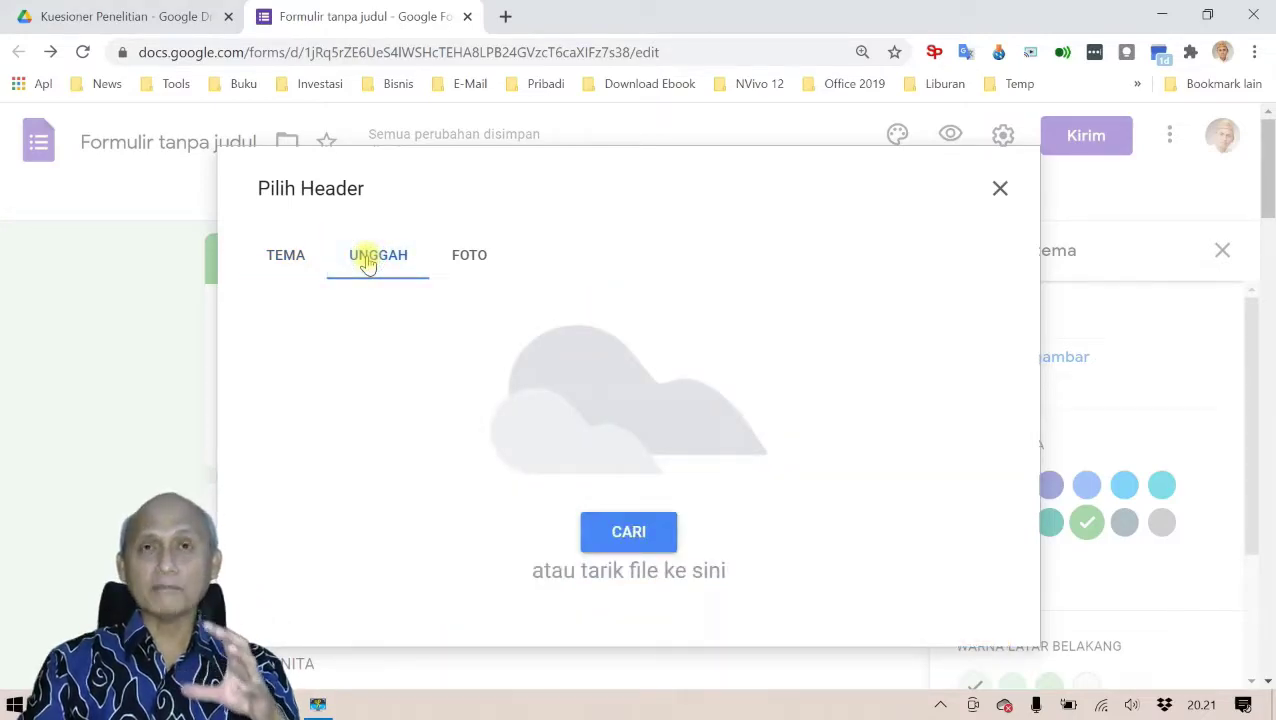
{"action": "left_click", "coordinate": [287, 260]}
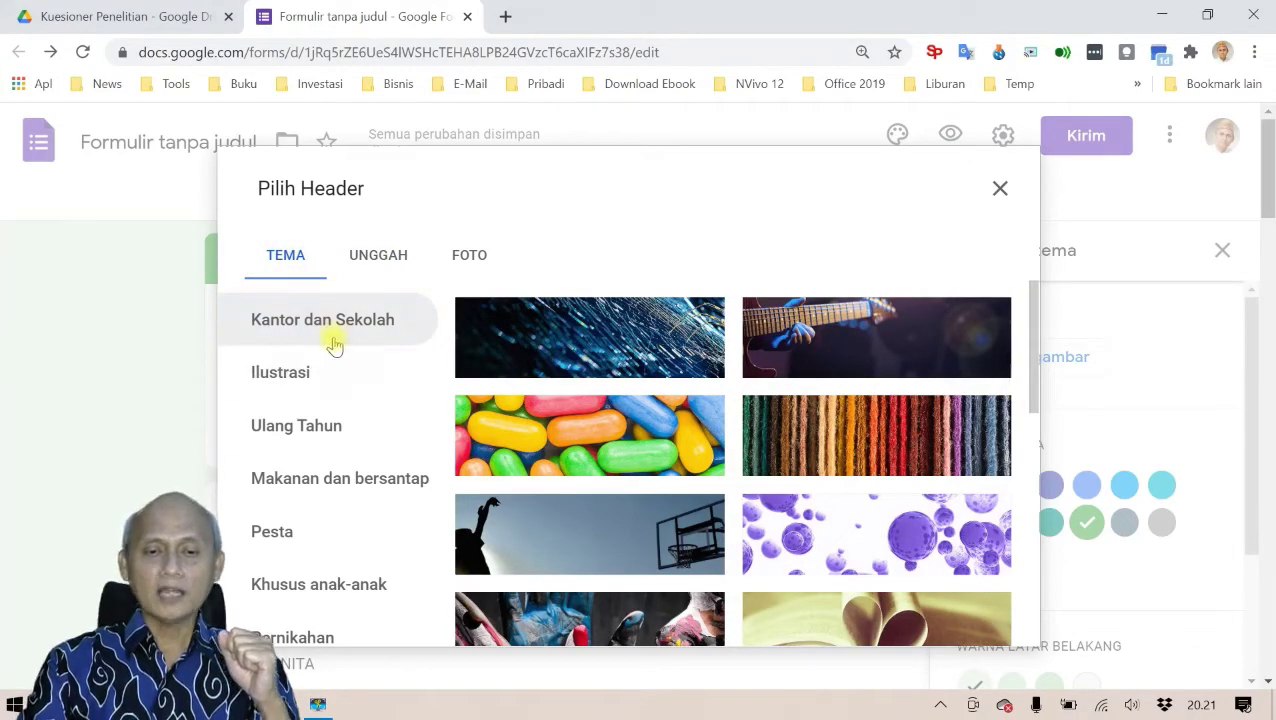
{"action": "left_click", "coordinate": [335, 344]}
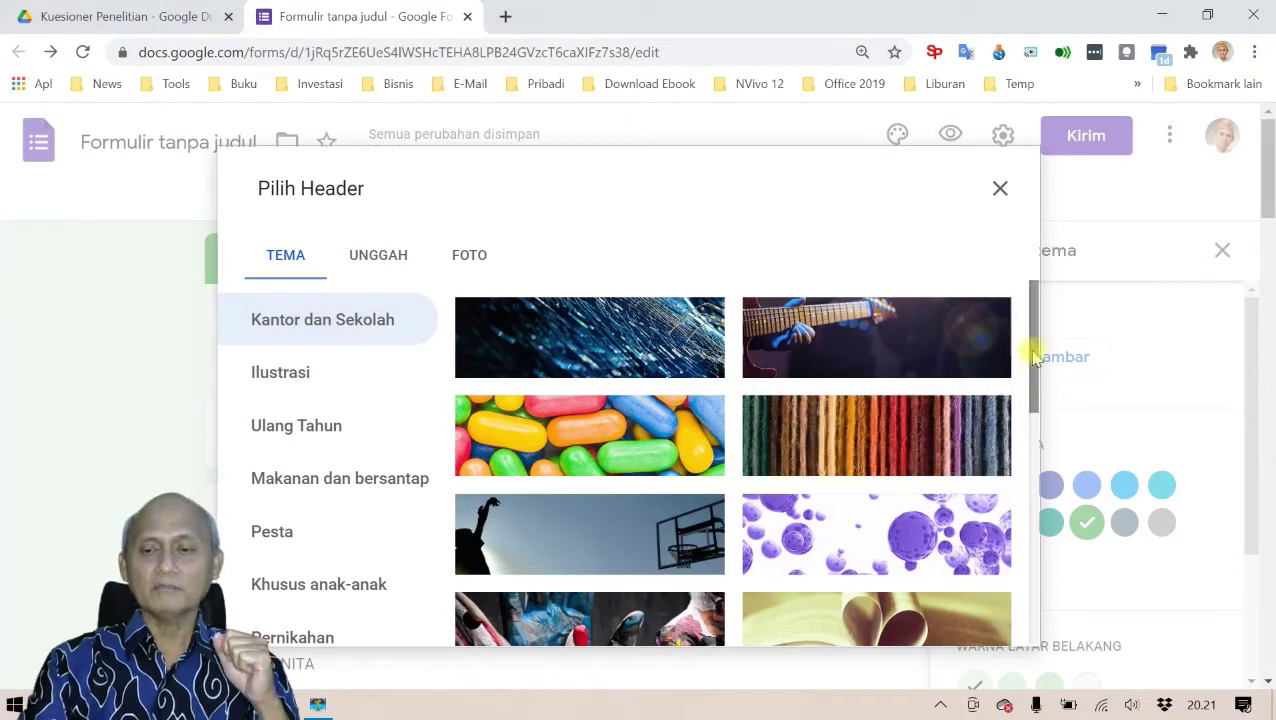
{"action": "left_click", "coordinate": [342, 390]}
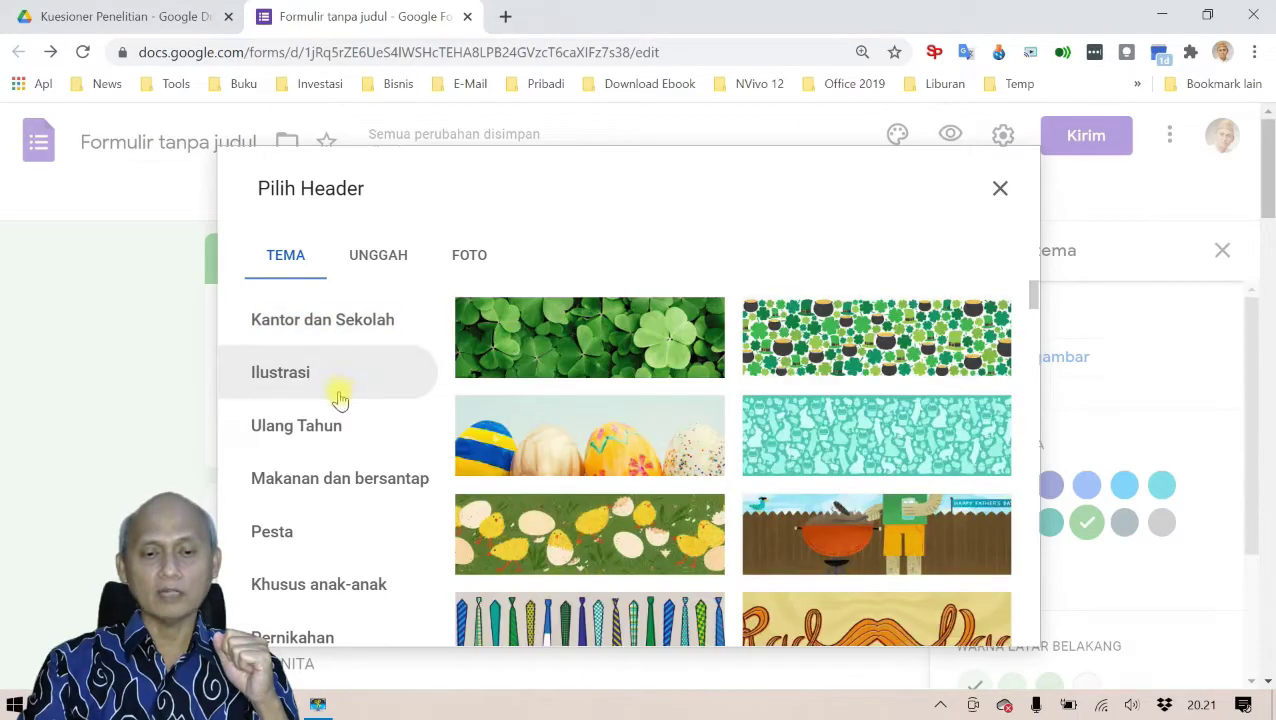
{"action": "left_click", "coordinate": [328, 475]}
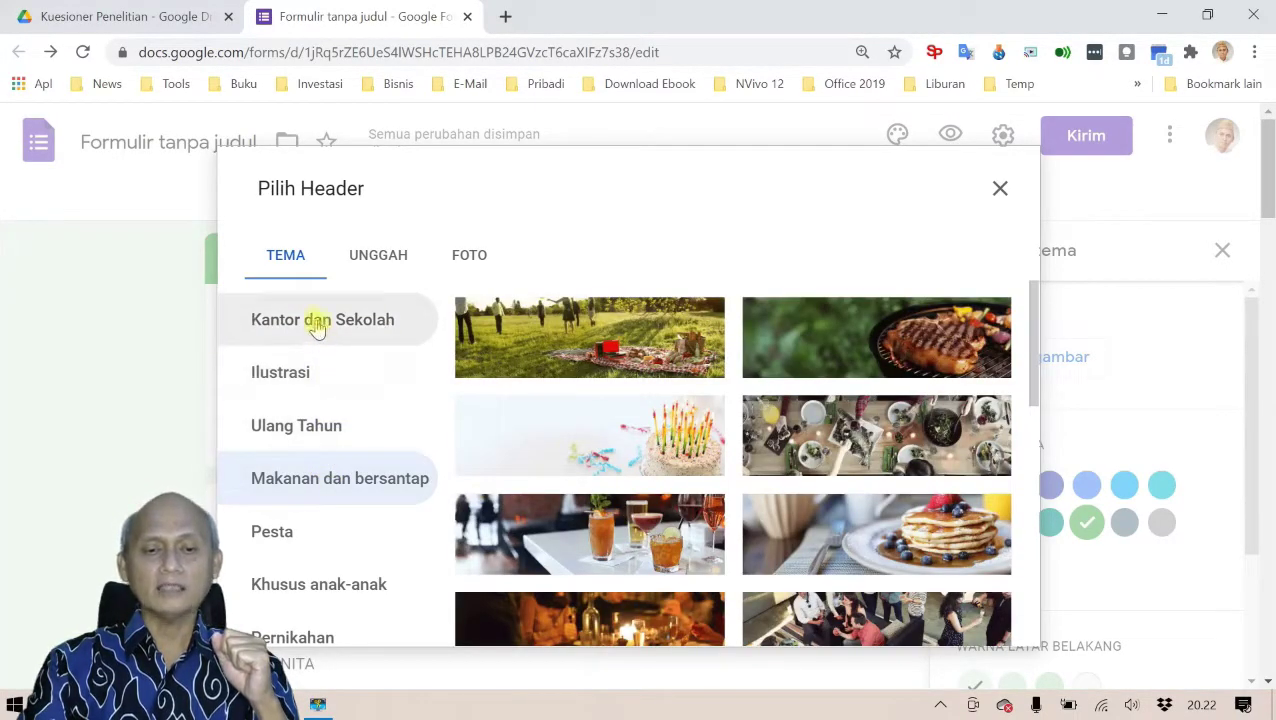
- Insert the illustrated bookshelf picture from the Kantor dan Sekolah category as the form header and close the theme options
{"action": "left_click", "coordinate": [320, 322]}
{"action": "left_click_drag", "start_coordinate": [1031, 373], "coordinate": [974, 707]}
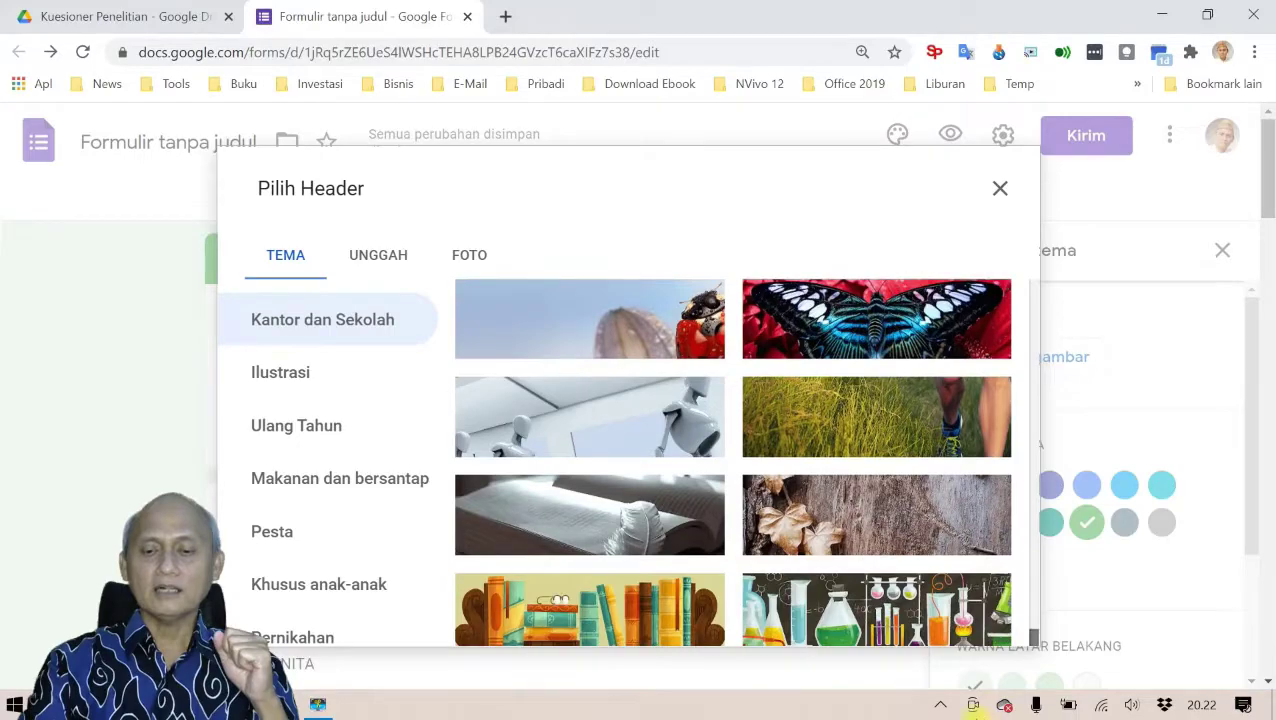
{"action": "left_click", "coordinate": [622, 630]}
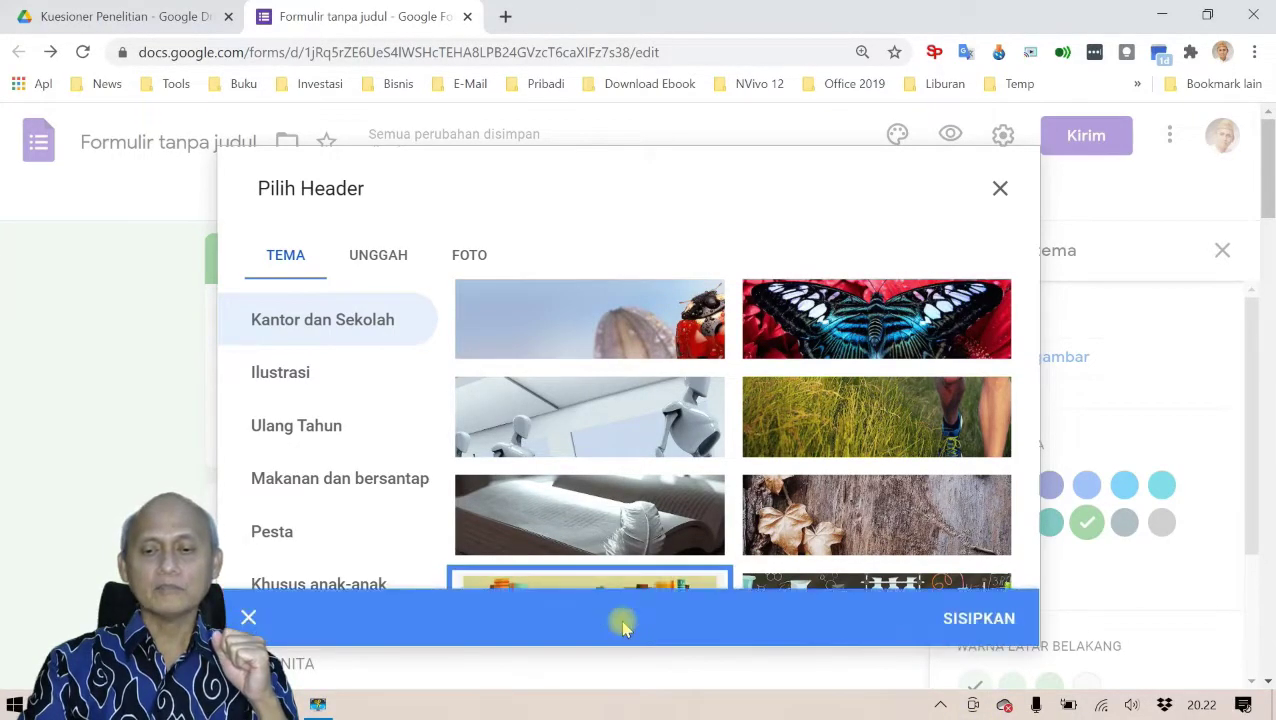
{"action": "left_click", "coordinate": [967, 621]}
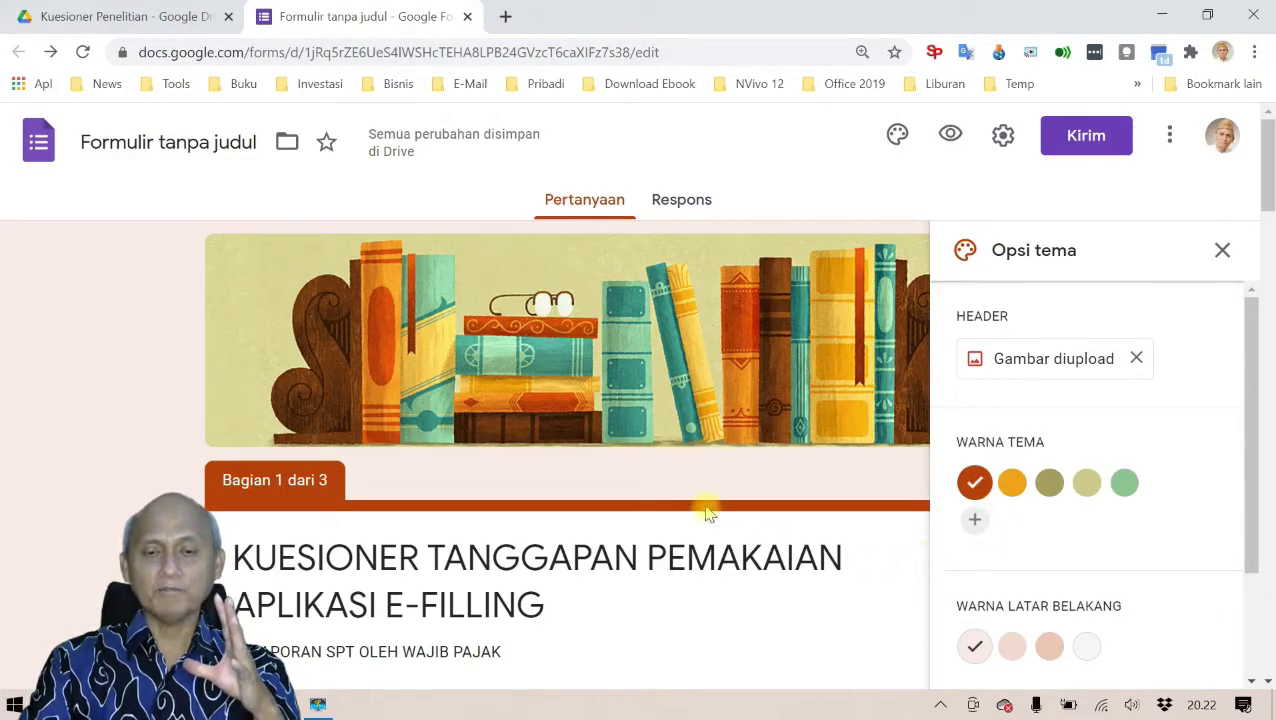
{"action": "scroll", "coordinate": [705, 510], "scroll_direction": "down", "scroll_amount": 4}
{"action": "scroll", "coordinate": [705, 510], "scroll_direction": "up", "scroll_amount": 4}
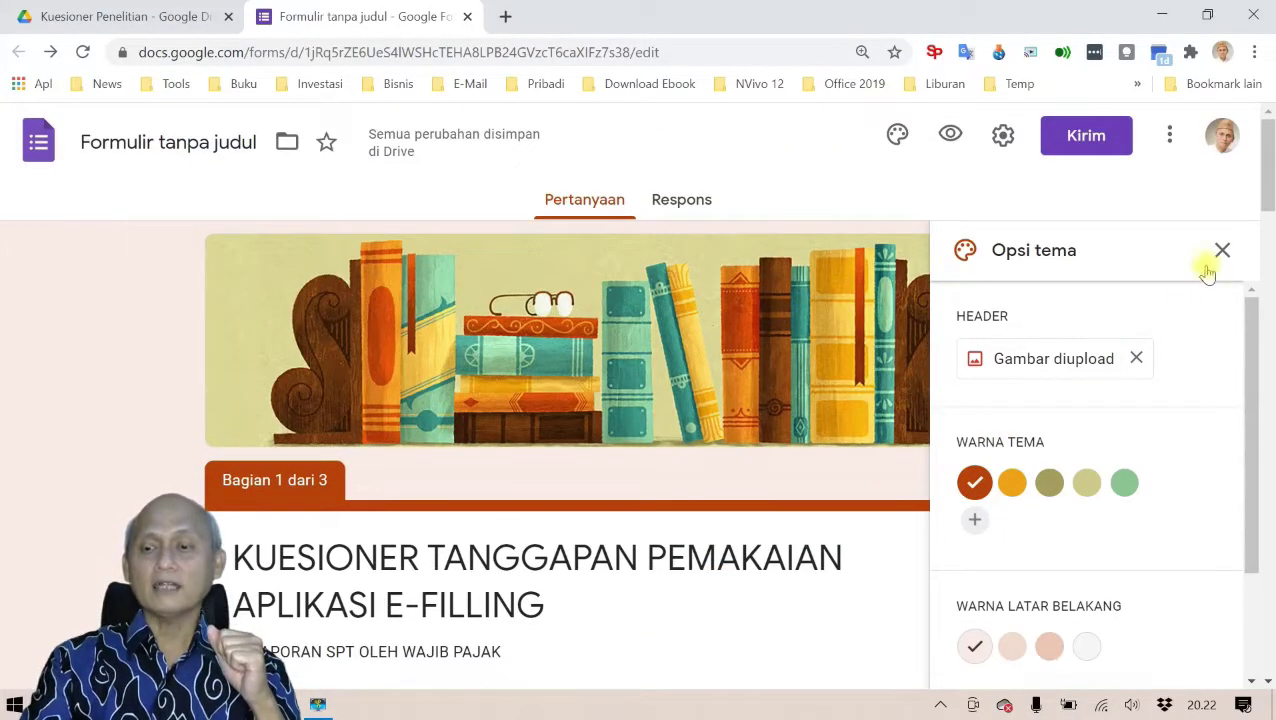
{"action": "left_click", "coordinate": [1222, 250]}
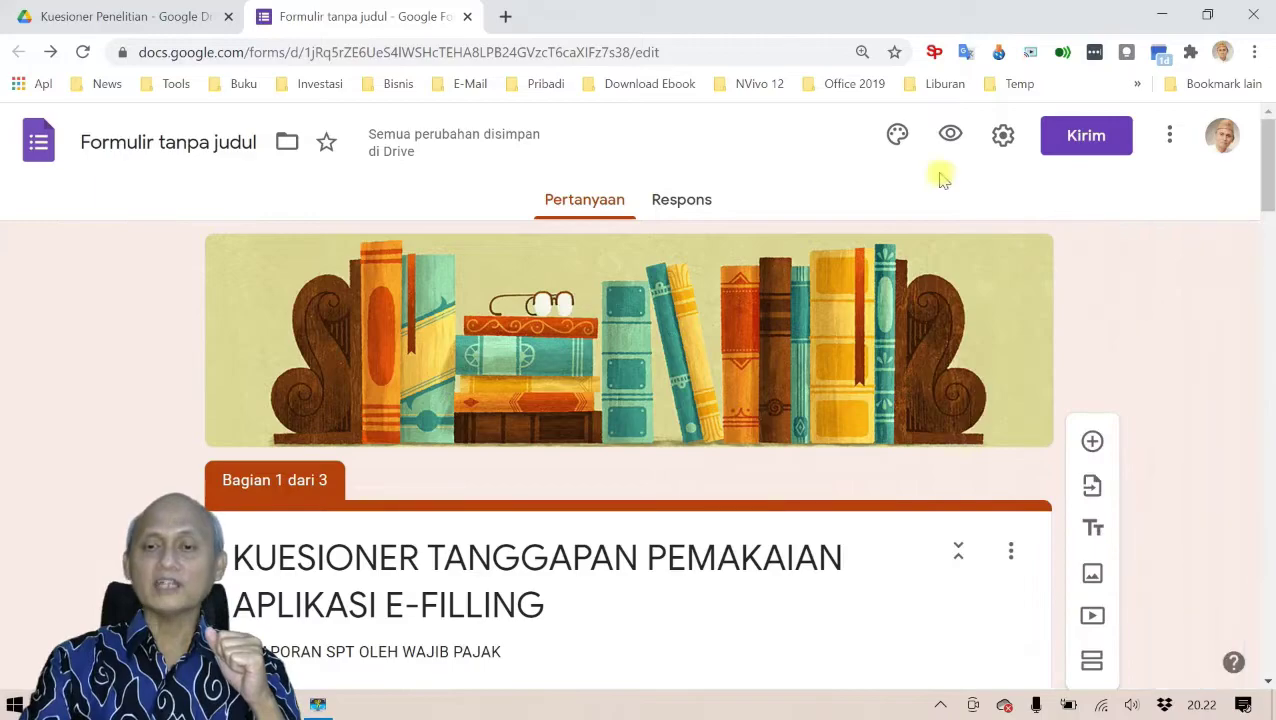
- Preview the form and look through the first section with its header image and theme colours
{"action": "left_click", "coordinate": [953, 136]}
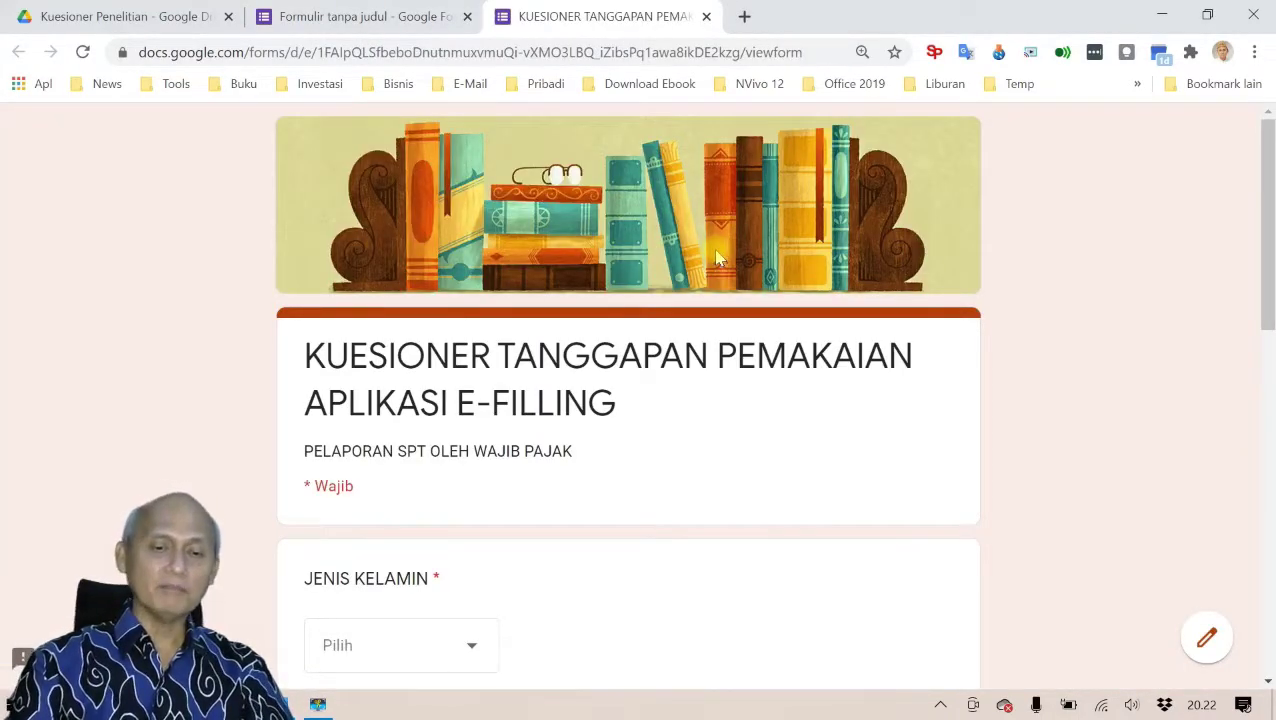
{"action": "scroll", "coordinate": [620, 365], "scroll_direction": "down", "scroll_amount": 4}
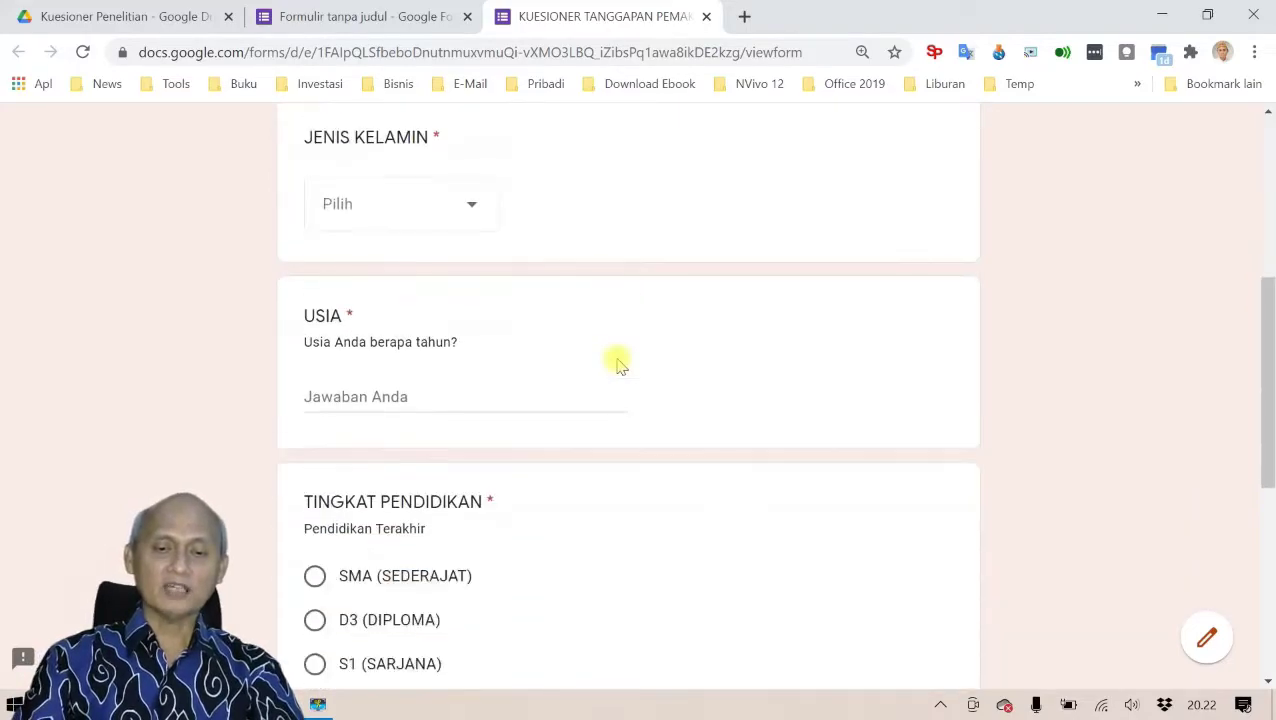
{"action": "scroll", "coordinate": [620, 365], "scroll_direction": "down", "scroll_amount": 5}
{"action": "scroll", "coordinate": [620, 365], "scroll_direction": "up", "scroll_amount": 3}
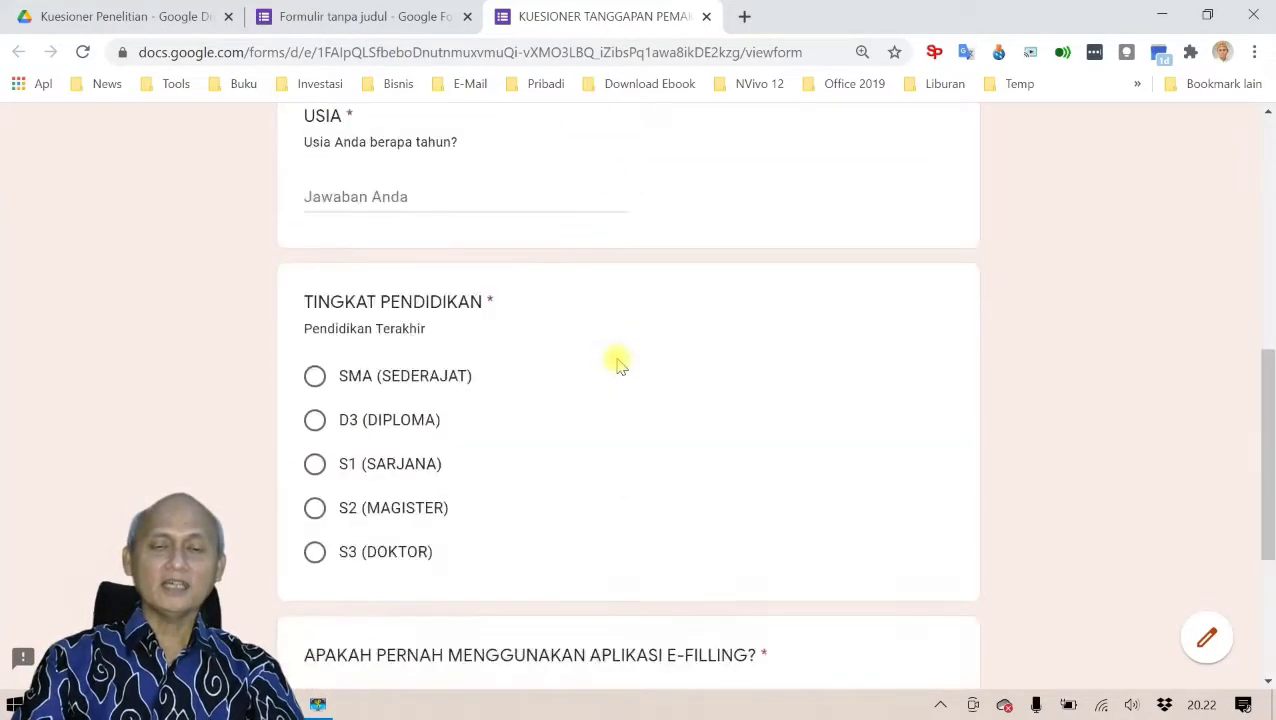
{"action": "scroll", "coordinate": [615, 360], "scroll_direction": "up", "scroll_amount": 6}
{"action": "scroll", "coordinate": [615, 360], "scroll_direction": "down", "scroll_amount": 8}
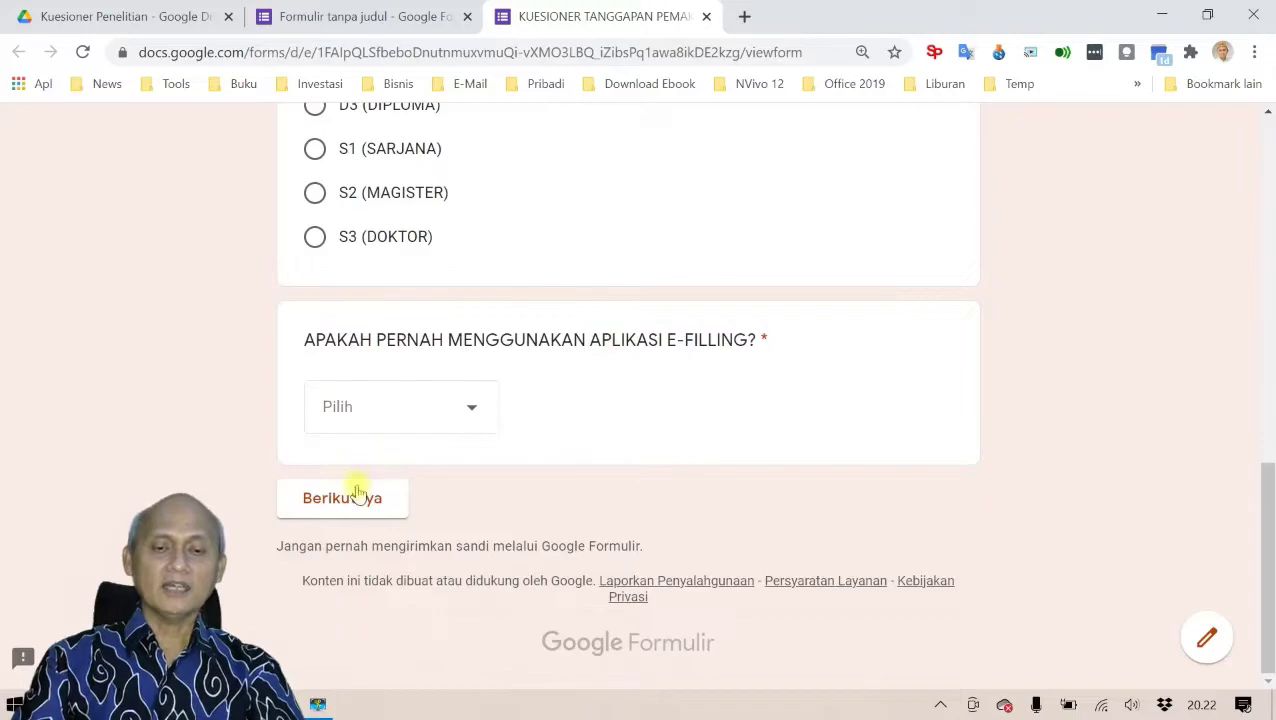
- Try to continue to the next section with the required questions left blank, check how they are marked, and close the preview
{"action": "left_click", "coordinate": [355, 500]}
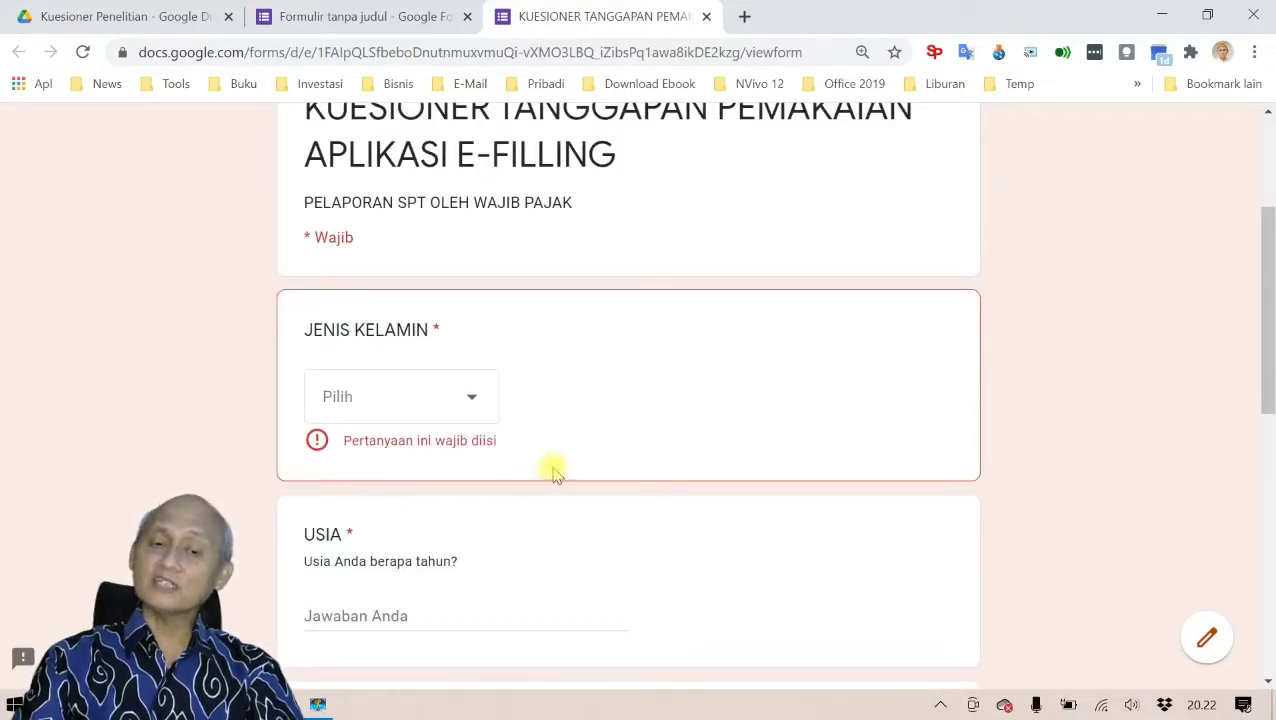
{"action": "scroll", "coordinate": [535, 494], "scroll_direction": "down", "scroll_amount": 3}
{"action": "scroll", "coordinate": [535, 494], "scroll_direction": "up", "scroll_amount": 4}
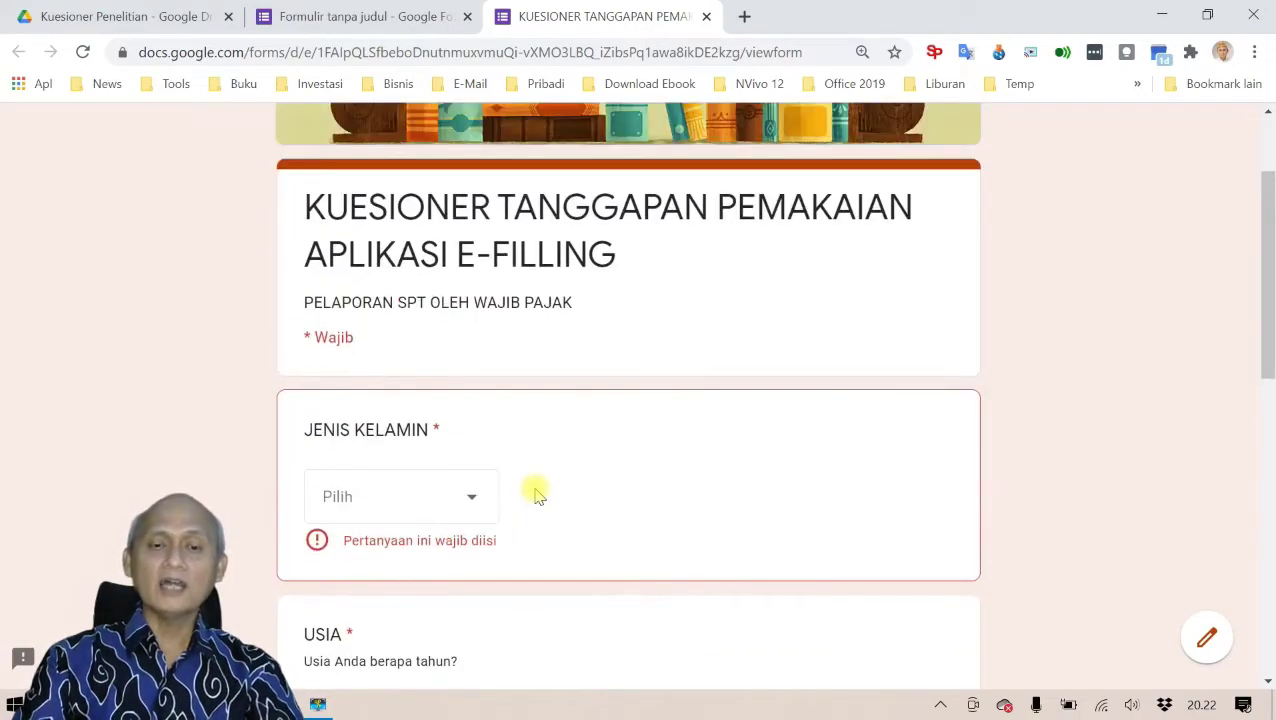
{"action": "scroll", "coordinate": [536, 490], "scroll_direction": "down", "scroll_amount": 2}
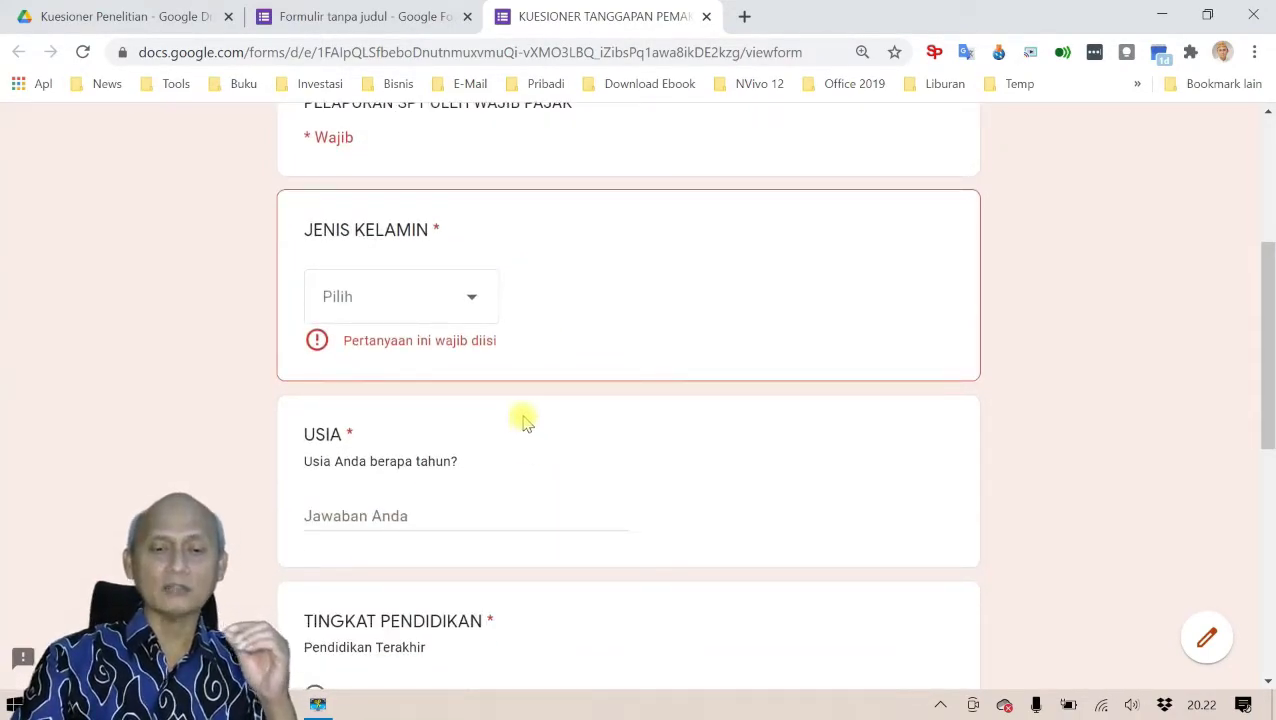
{"action": "scroll", "coordinate": [578, 404], "scroll_direction": "up", "scroll_amount": 4}
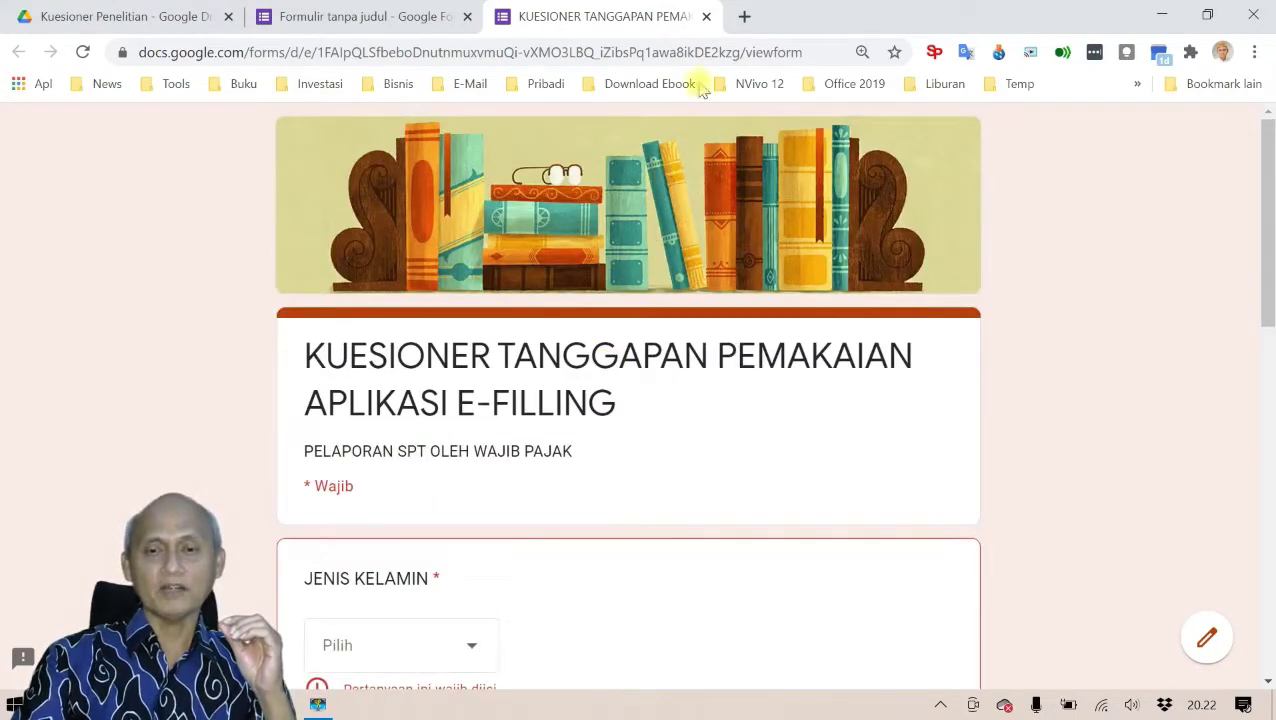
{"action": "left_click", "coordinate": [706, 17]}
- Review the form's questions in the editor, from the respondent data through the Likert-scale section to the start of Pendapat dan Saran
{"action": "scroll", "coordinate": [600, 370], "scroll_direction": "down", "scroll_amount": 8}
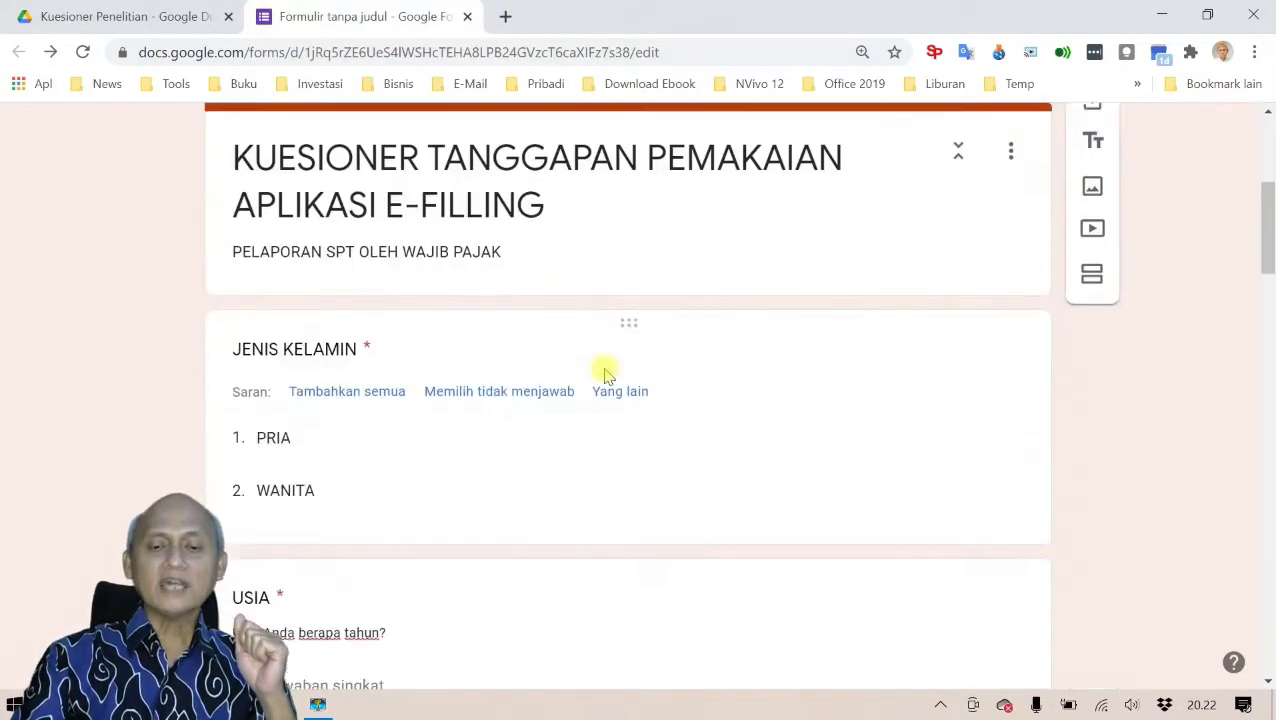
{"action": "scroll", "coordinate": [604, 369], "scroll_direction": "down", "scroll_amount": 8}
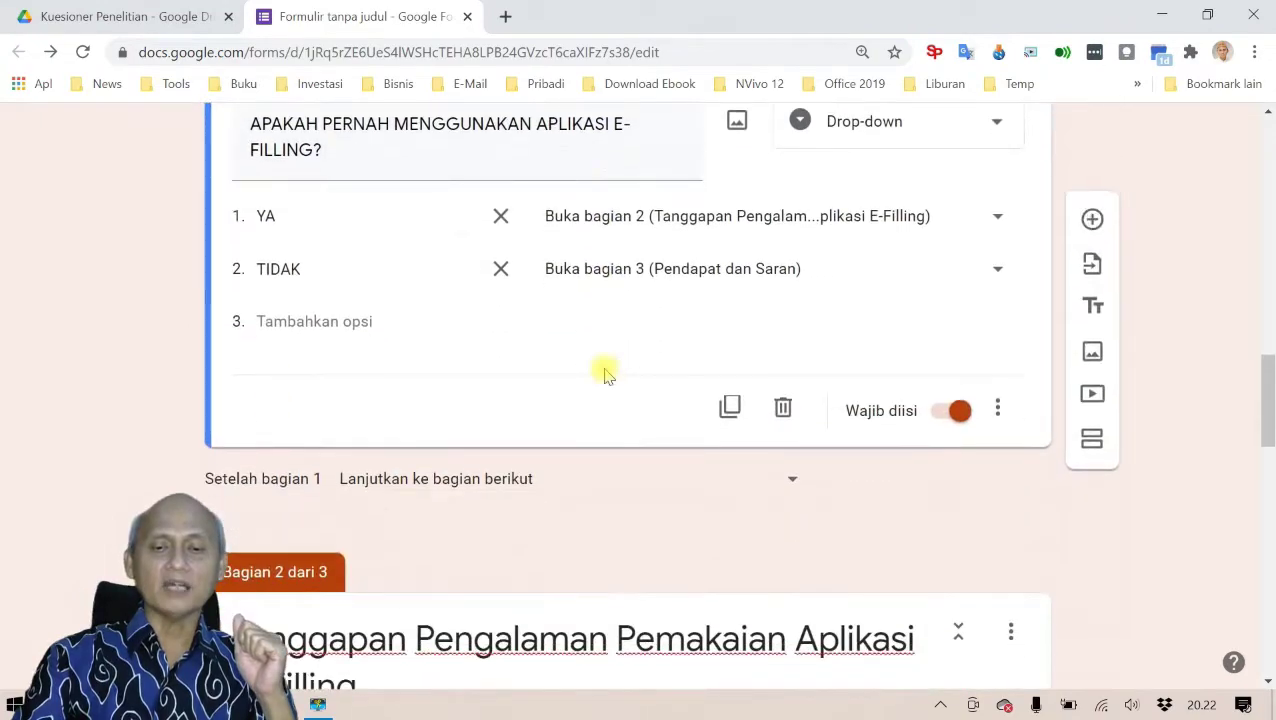
{"action": "scroll", "coordinate": [604, 371], "scroll_direction": "down", "scroll_amount": 2}
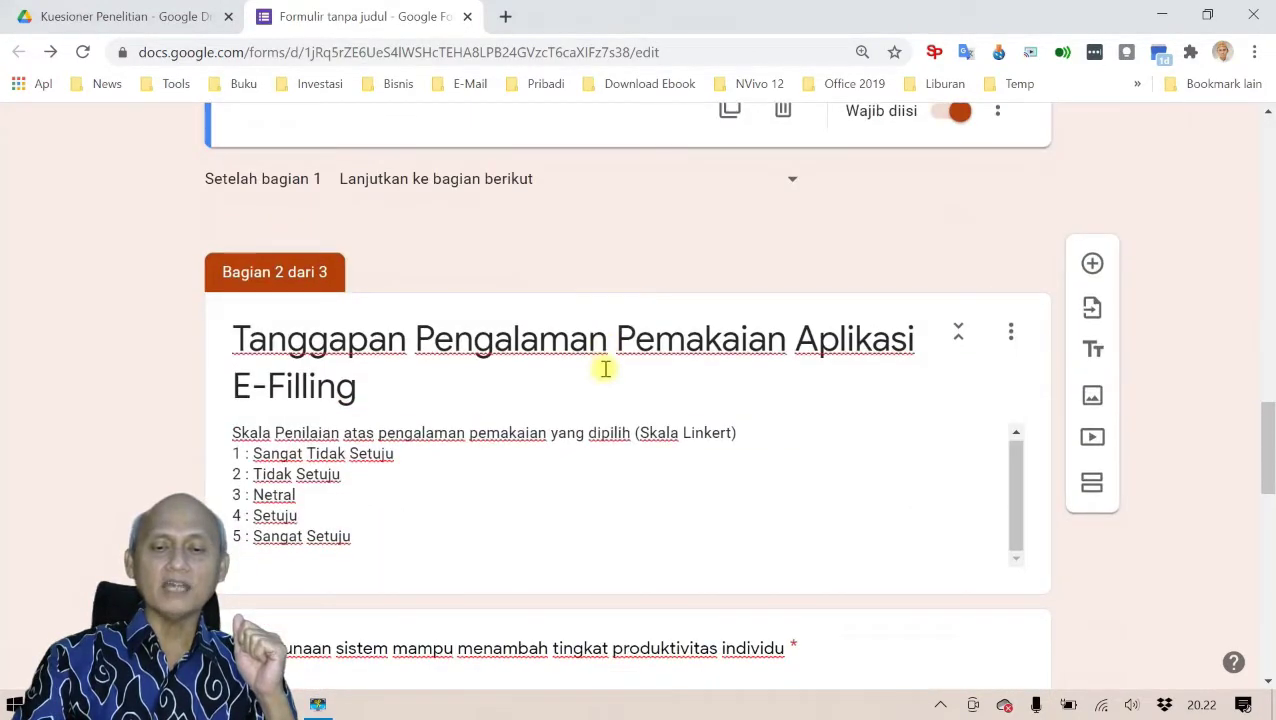
{"action": "scroll", "coordinate": [605, 369], "scroll_direction": "down", "scroll_amount": 3}
{"action": "scroll", "coordinate": [605, 369], "scroll_direction": "up", "scroll_amount": 3}
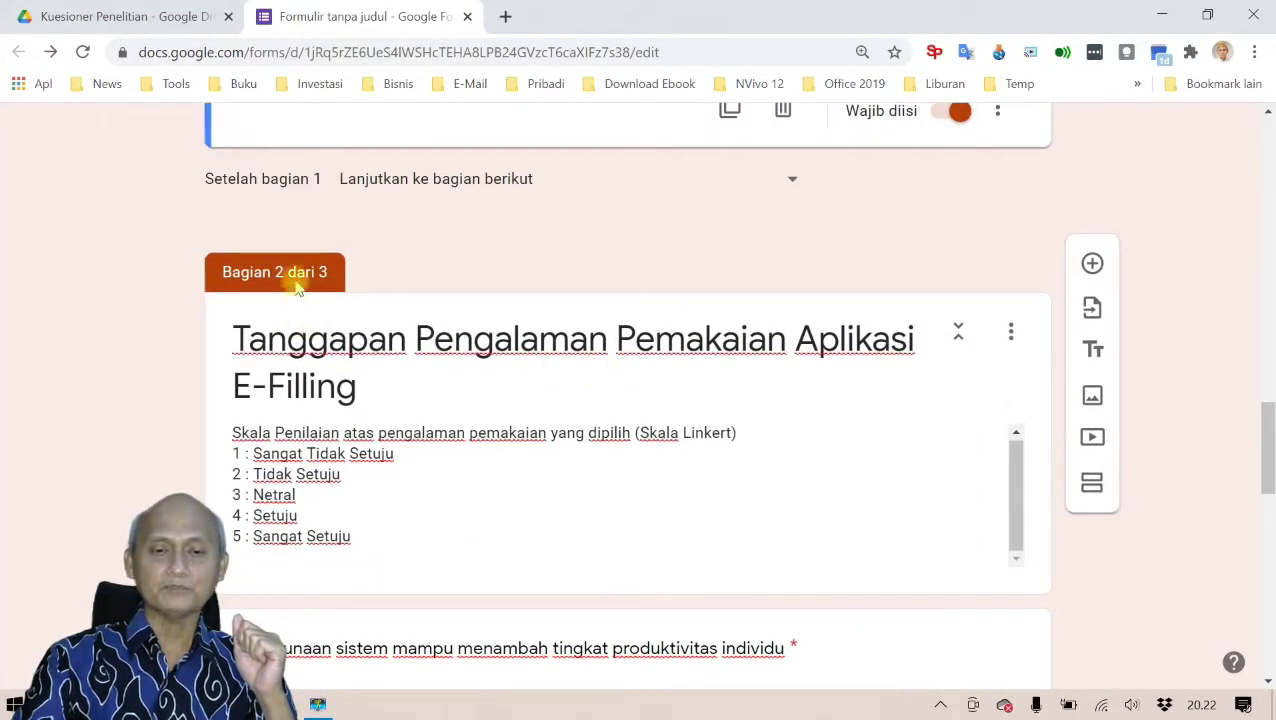
{"action": "scroll", "coordinate": [588, 428], "scroll_direction": "down", "scroll_amount": 7}
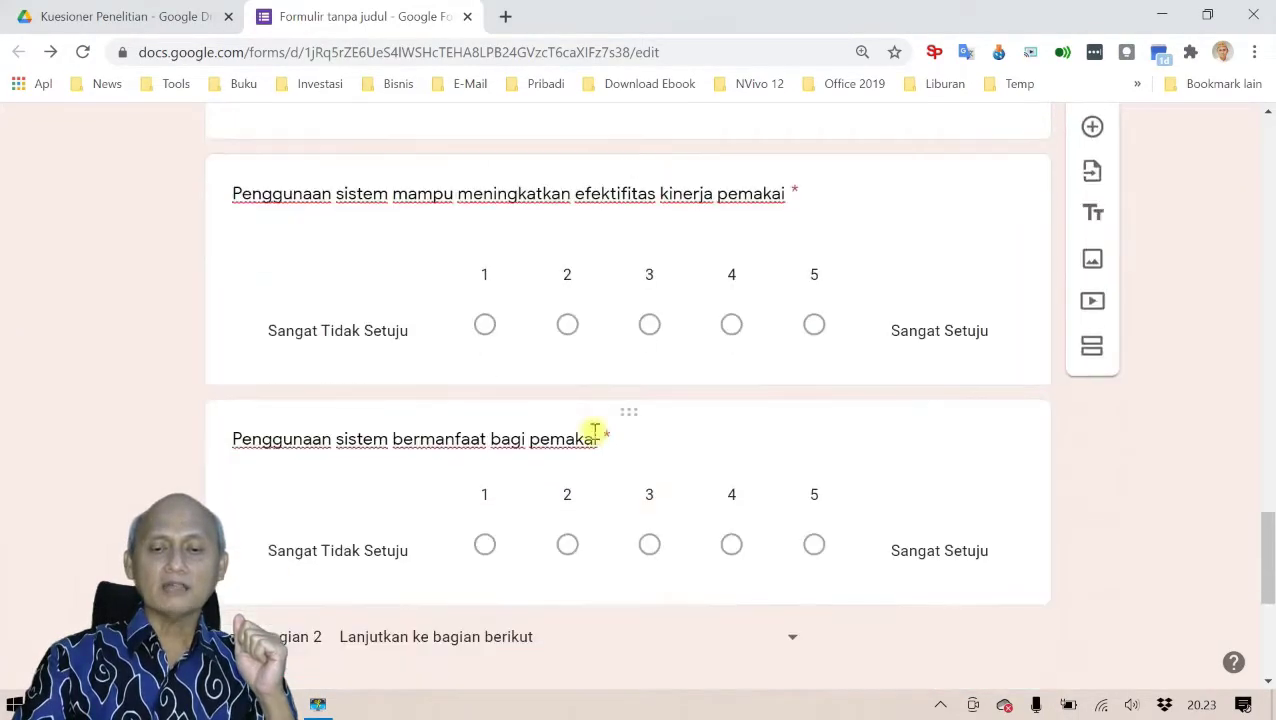
{"action": "scroll", "coordinate": [595, 430], "scroll_direction": "down", "scroll_amount": 2}
{"action": "left_click", "coordinate": [570, 398]}
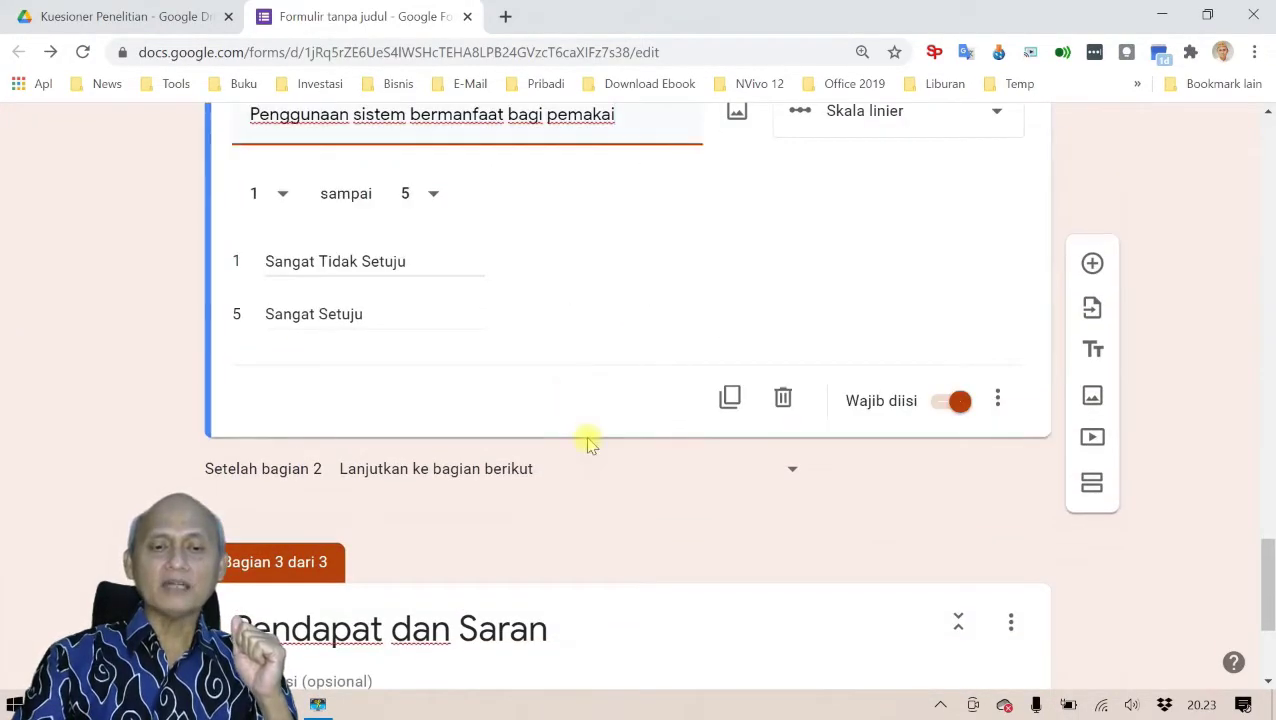
{"action": "scroll", "coordinate": [624, 477], "scroll_direction": "up", "scroll_amount": 2}
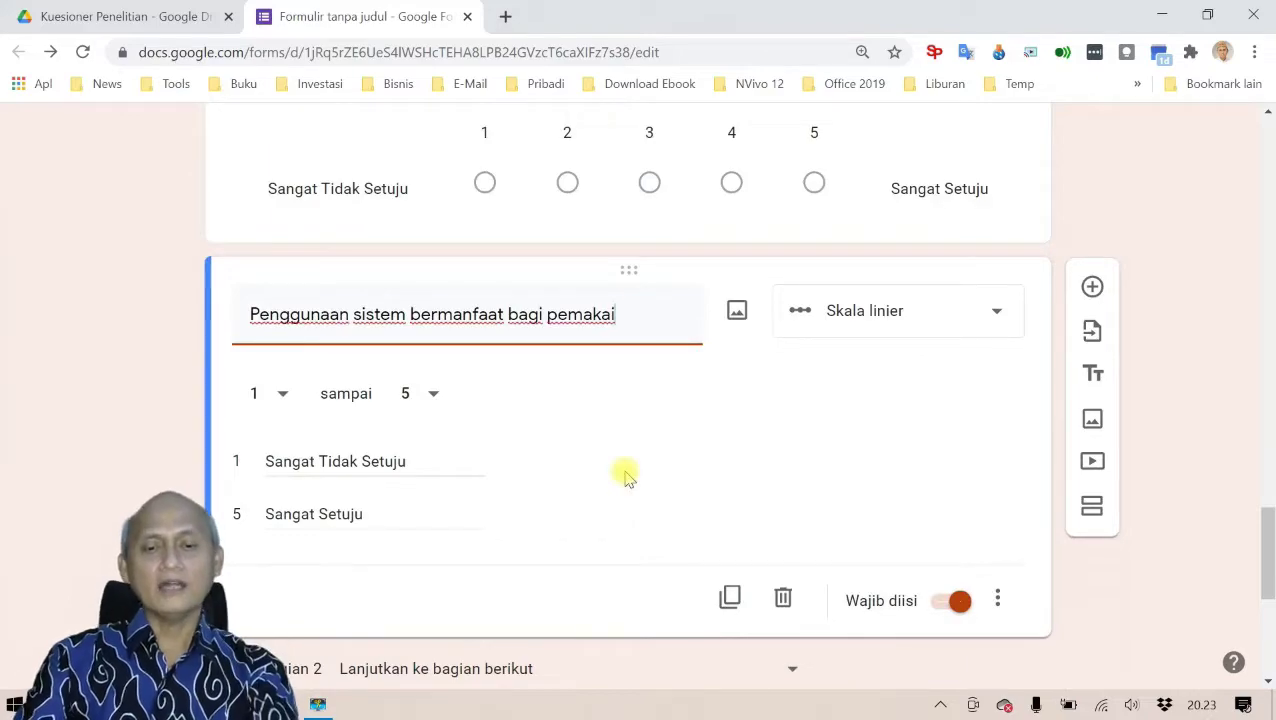
- Compare the remaining questionnaire statements in the Word document with the questions in the form's Likert-scale section
{"action": "key", "text": "alt+Tab"}
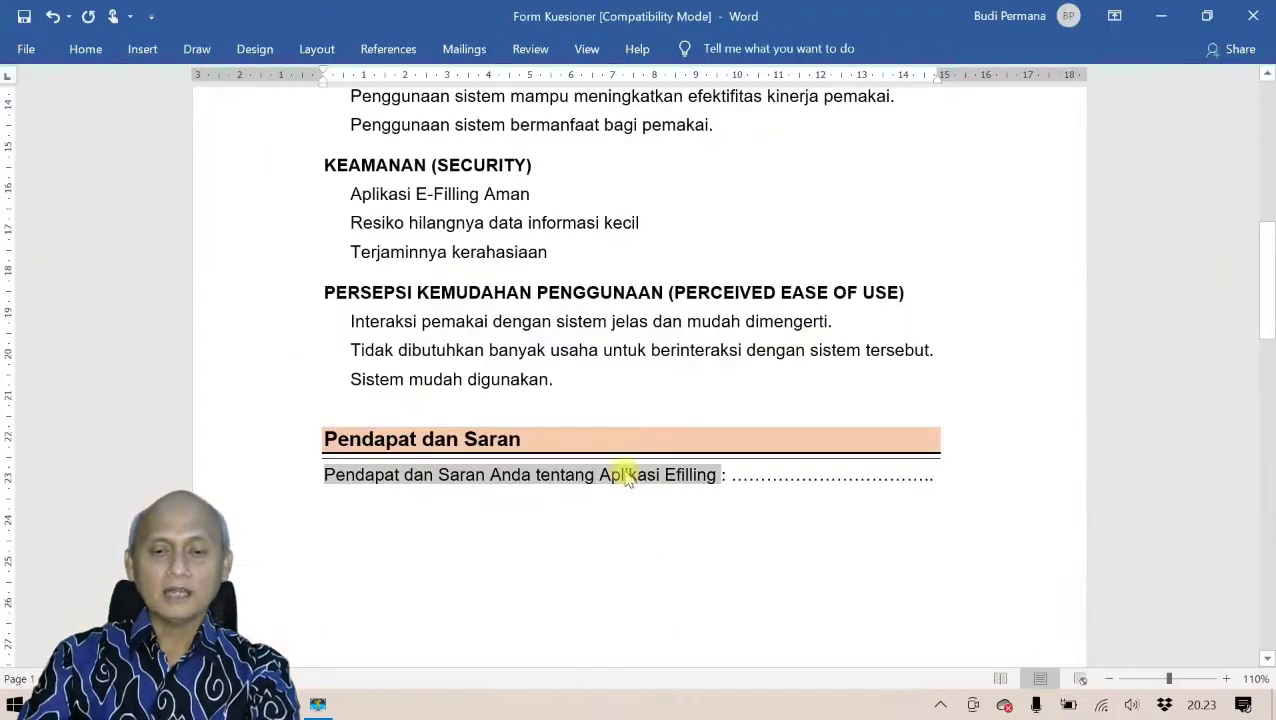
{"action": "scroll", "coordinate": [470, 336], "scroll_direction": "up", "scroll_amount": 3}
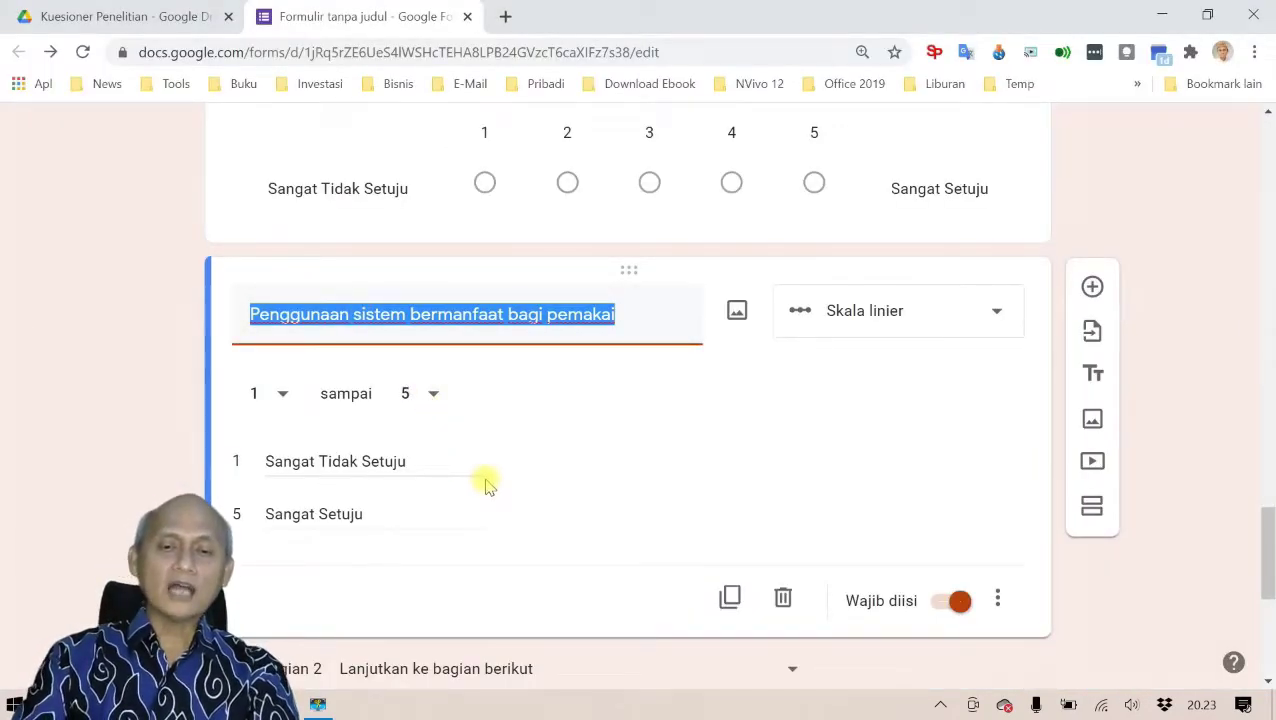
{"action": "scroll", "coordinate": [487, 485], "scroll_direction": "up", "scroll_amount": 2}
{"action": "scroll", "coordinate": [487, 485], "scroll_direction": "down", "scroll_amount": 5}
{"action": "scroll", "coordinate": [487, 485], "scroll_direction": "up", "scroll_amount": 2}
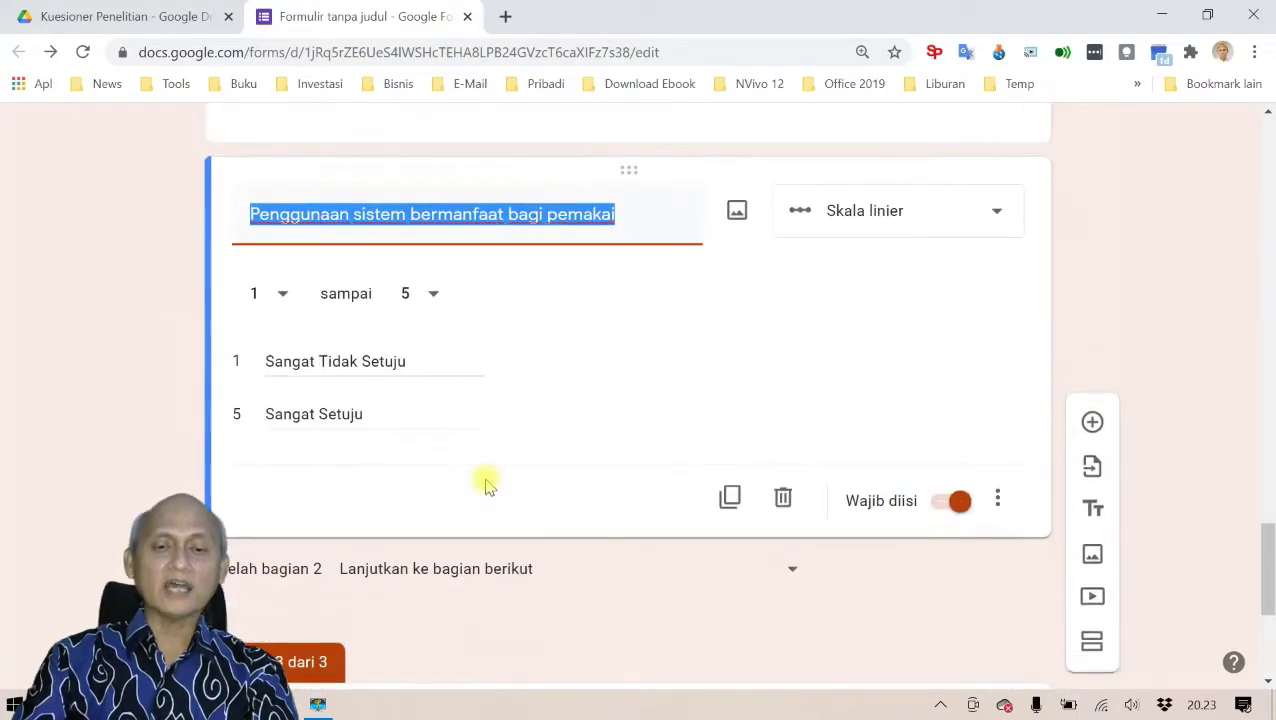
{"action": "scroll", "coordinate": [516, 484], "scroll_direction": "up", "scroll_amount": 6}
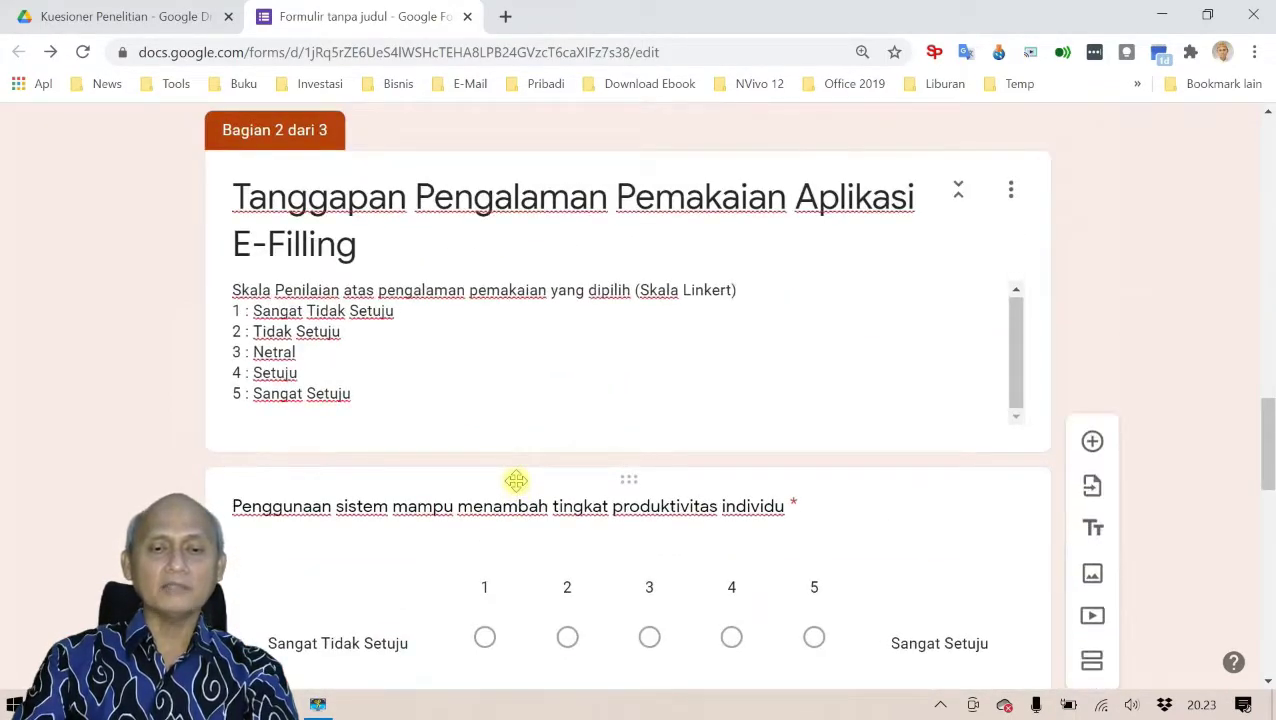
{"action": "scroll", "coordinate": [516, 481], "scroll_direction": "down", "scroll_amount": 10}
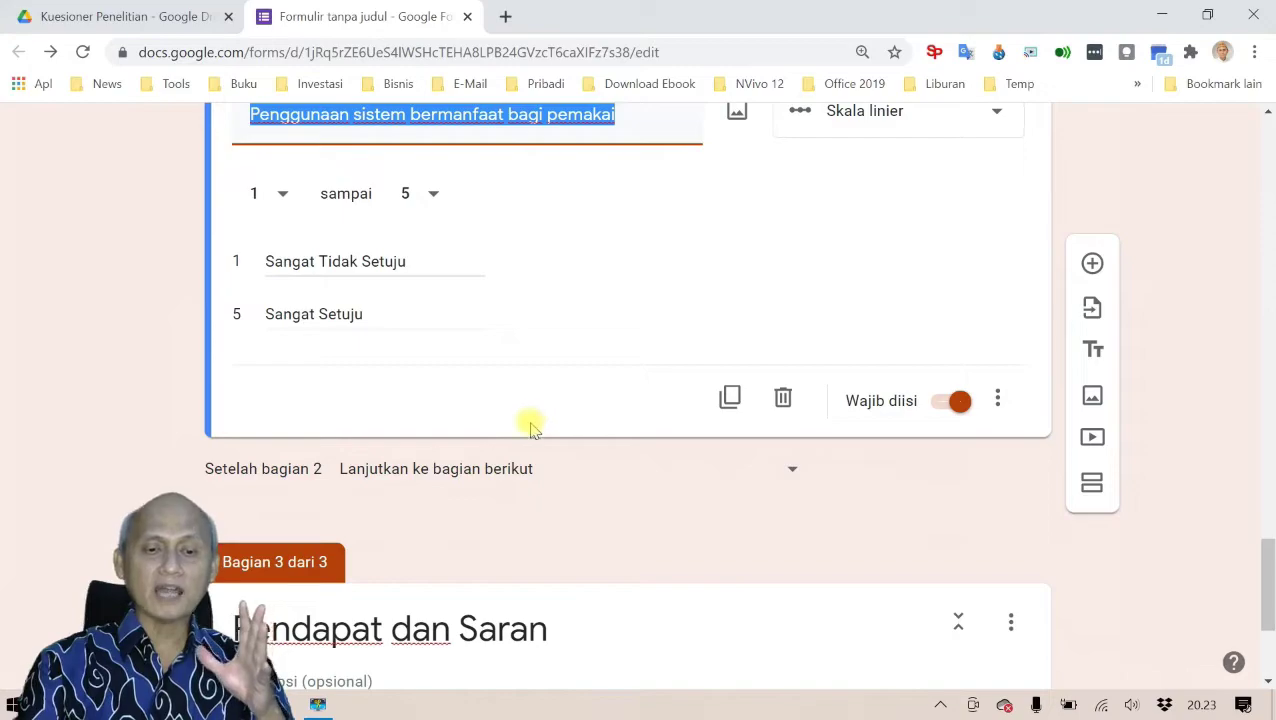
- Add a question titled KEAMANAN at the end of the Likert-scale section and set its type to Kisi pilihan ganda
{"action": "left_click", "coordinate": [1093, 265]}
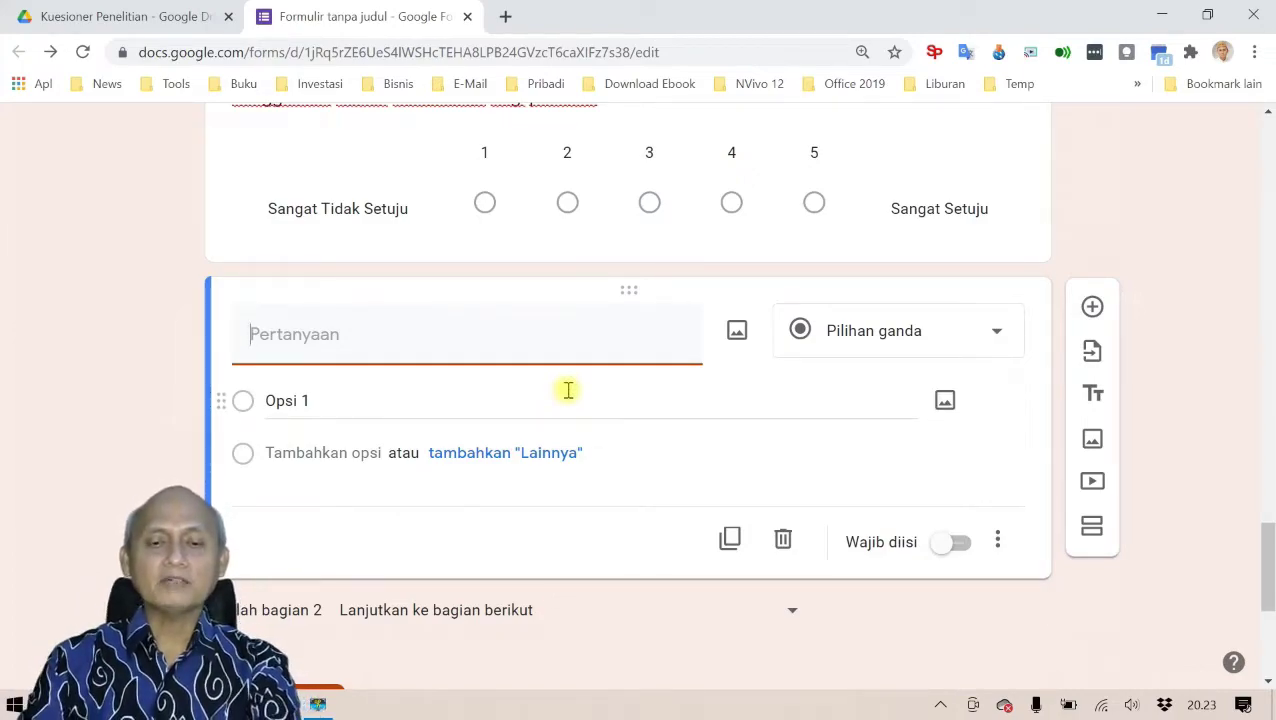
{"action": "key", "text": "alt+Tab"}
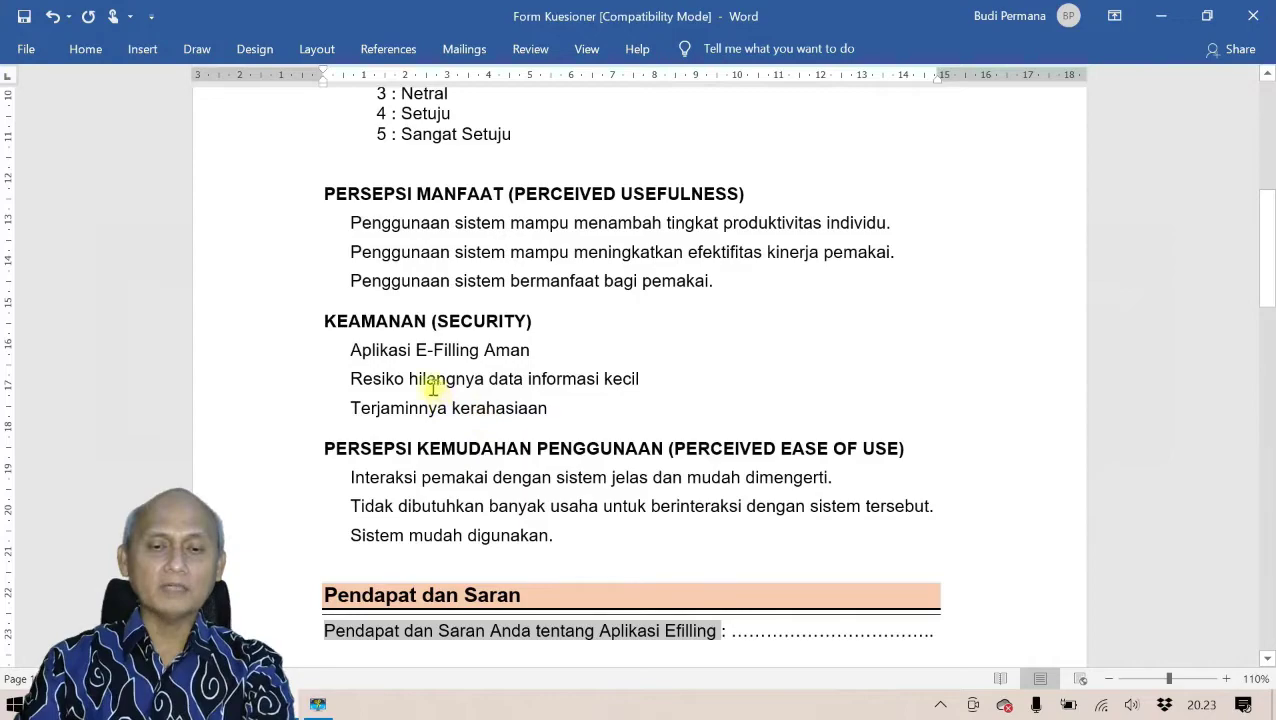
{"action": "key", "text": "alt+Tab"}
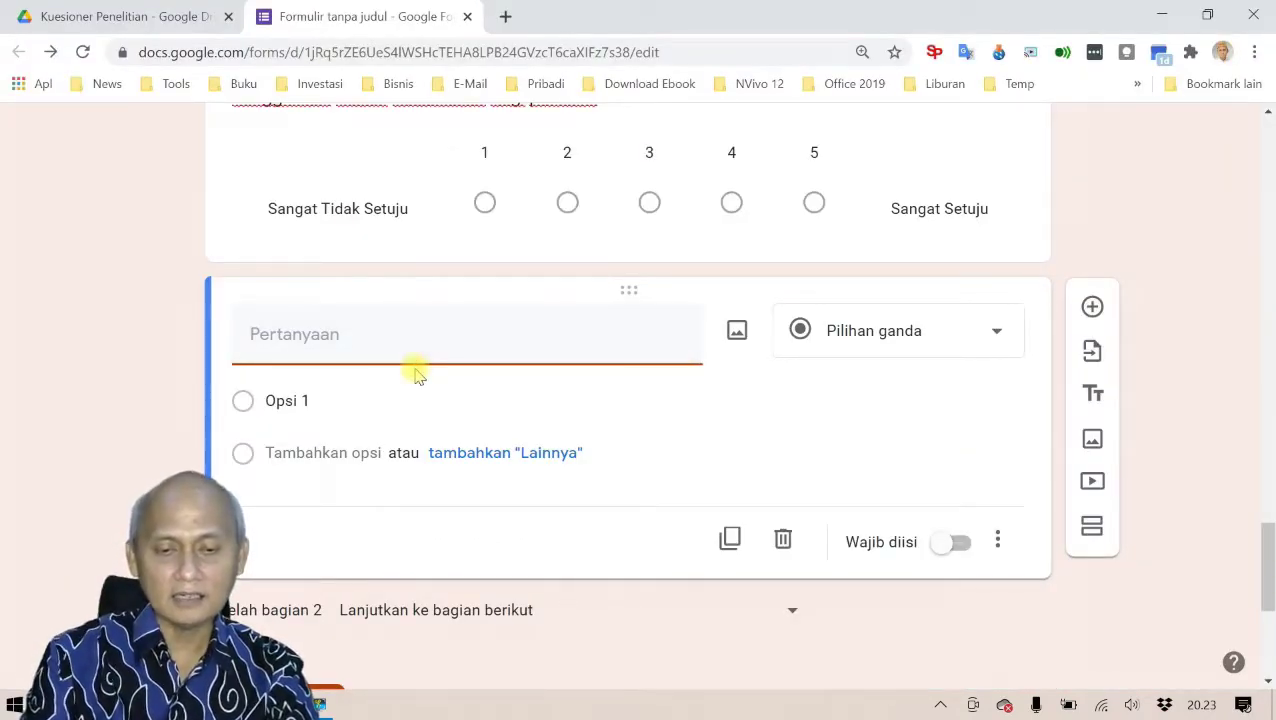
{"action": "type", "text": "KEAMANA"}
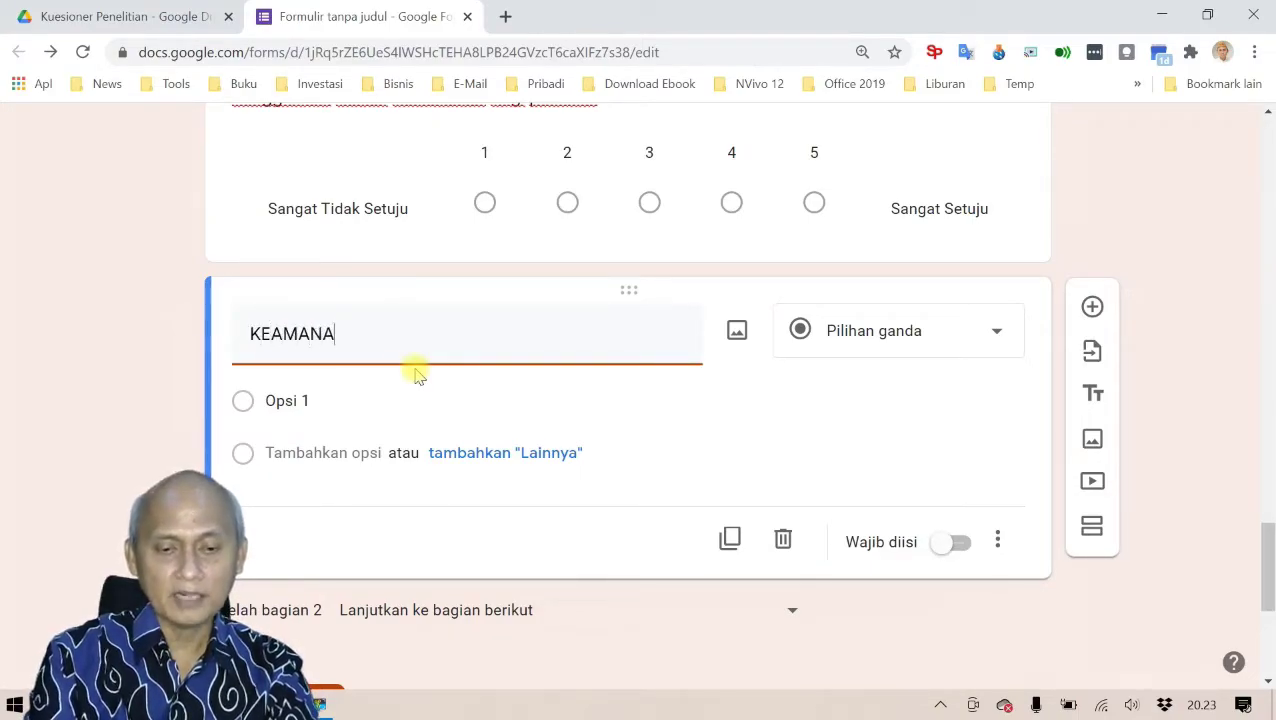
{"action": "type", "text": "N"}
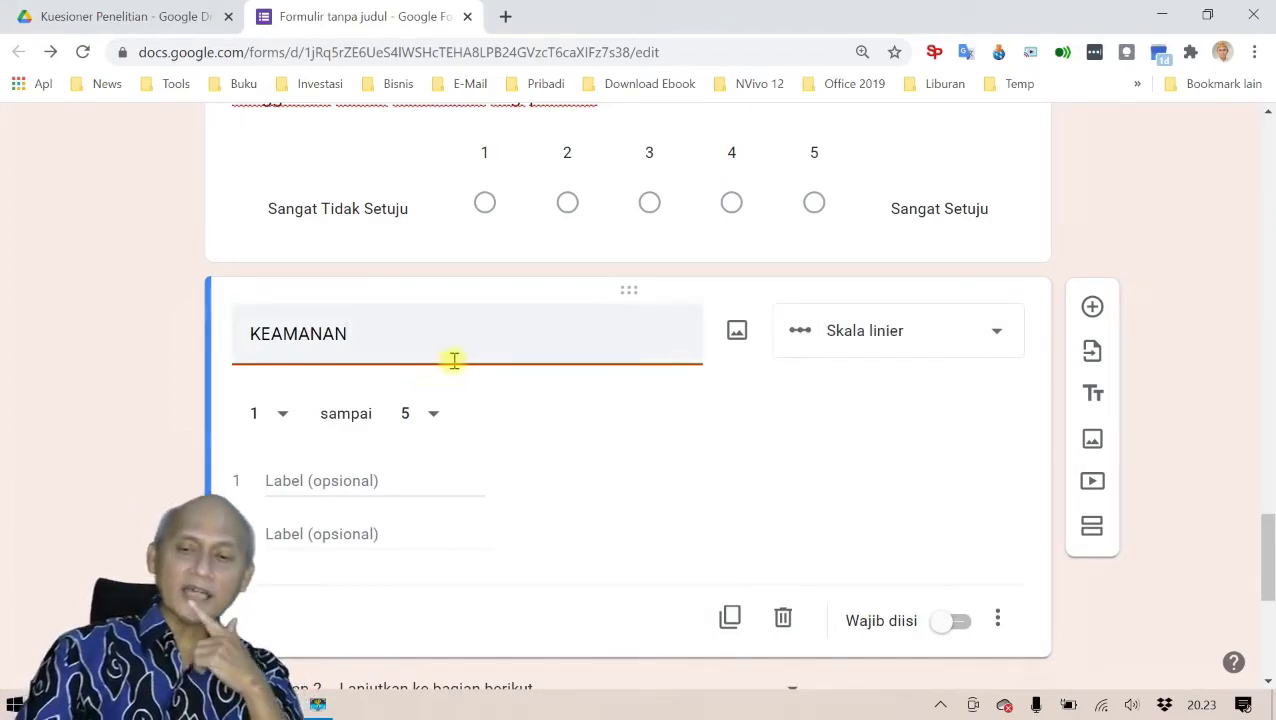
{"action": "left_click", "coordinate": [997, 336]}
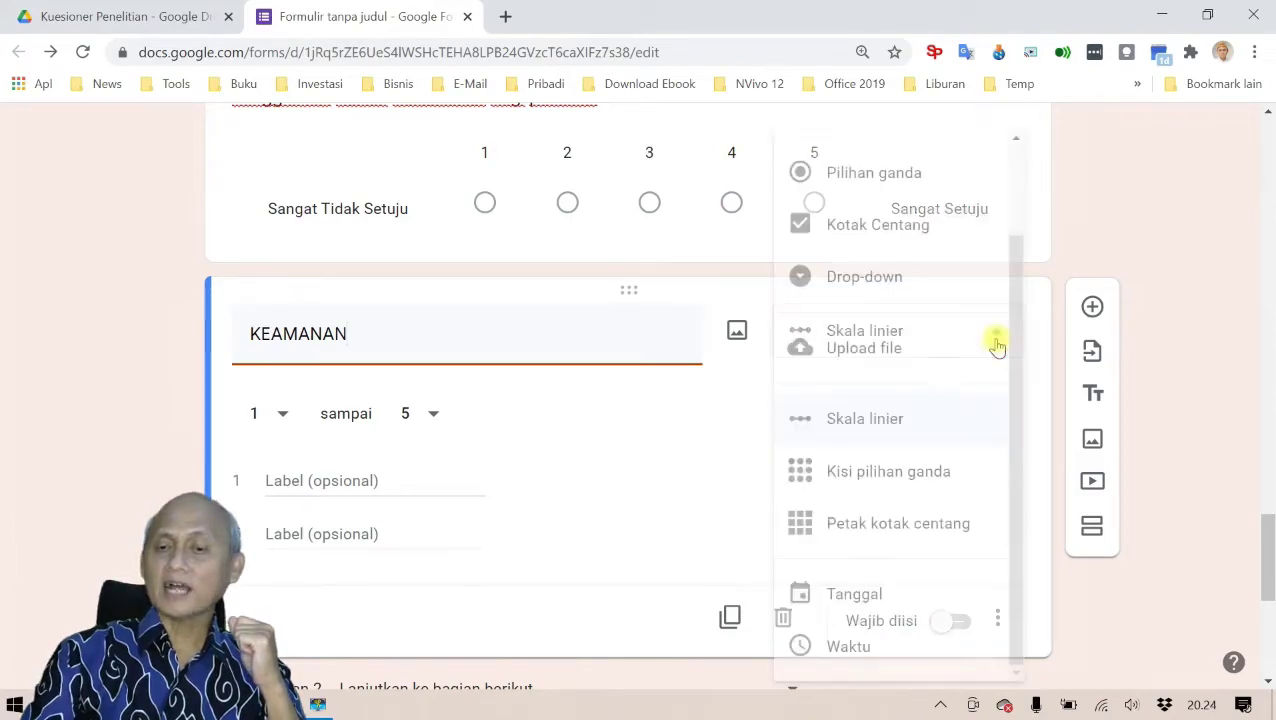
{"action": "left_click", "coordinate": [934, 474]}
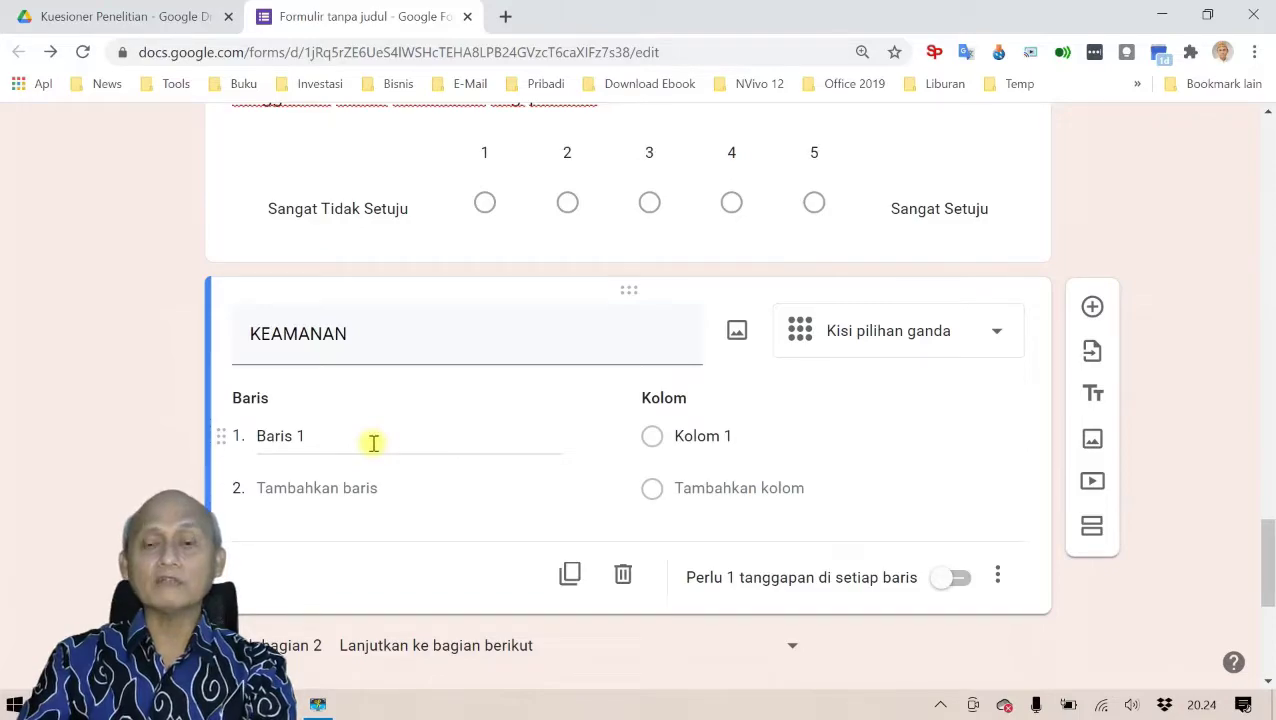
- Copy the three KEAMANAN (SECURITY) statements from the Word document and paste them as the rows of the KEAMANAN grid
{"action": "key", "text": "alt+Tab"}
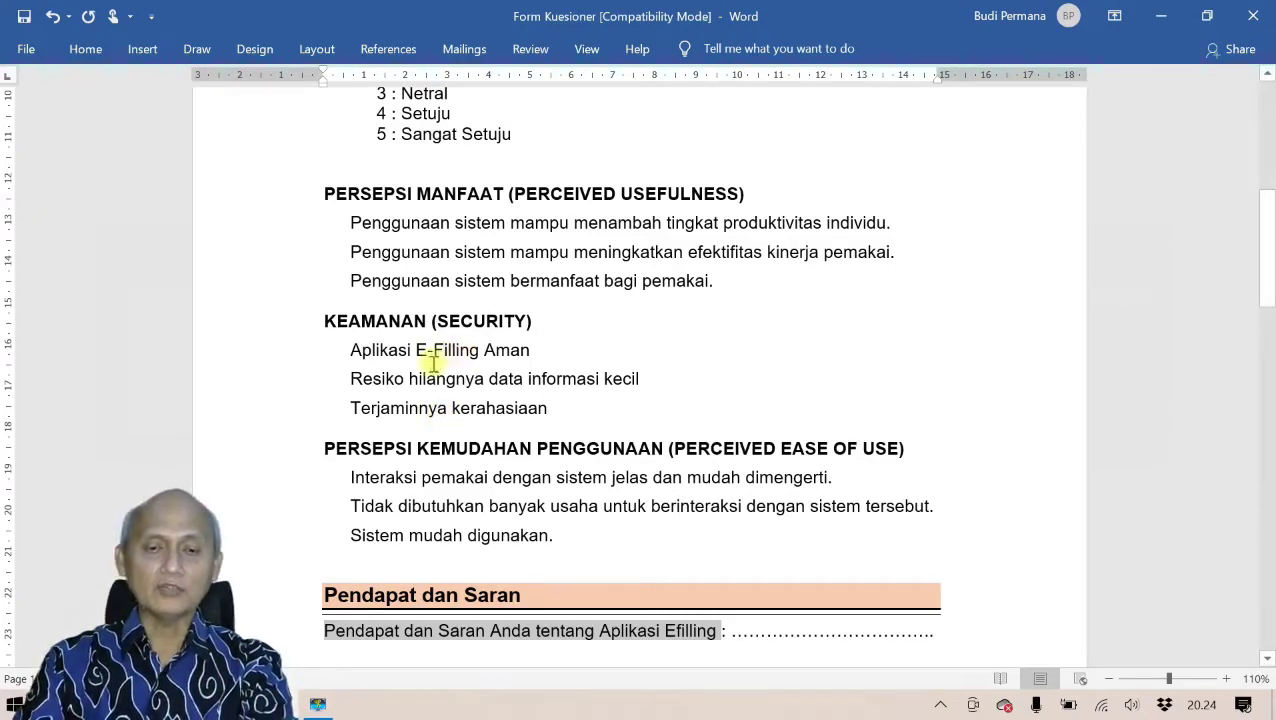
{"action": "key", "text": "alt"}
{"action": "left_click_drag", "start_coordinate": [351, 349], "coordinate": [597, 410]}
{"action": "key", "text": "ctrl+c"}
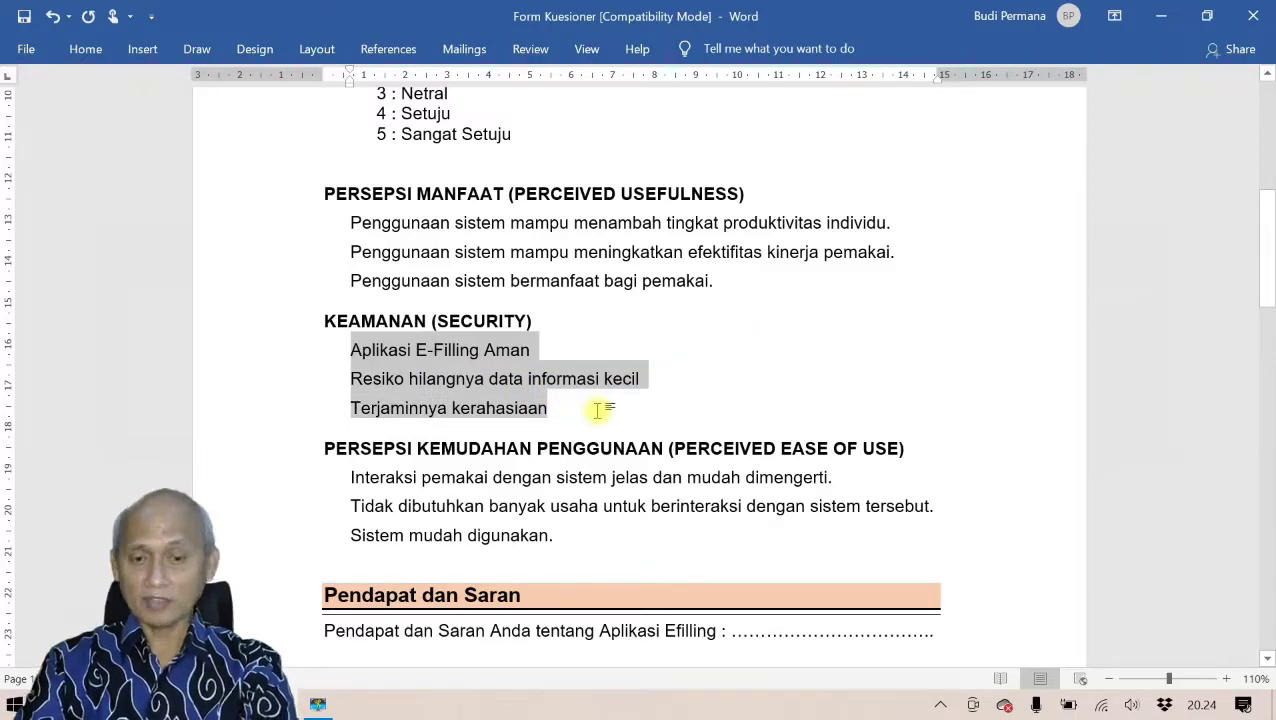
{"action": "key", "text": "alt+Tab"}
{"action": "left_click", "coordinate": [253, 436]}
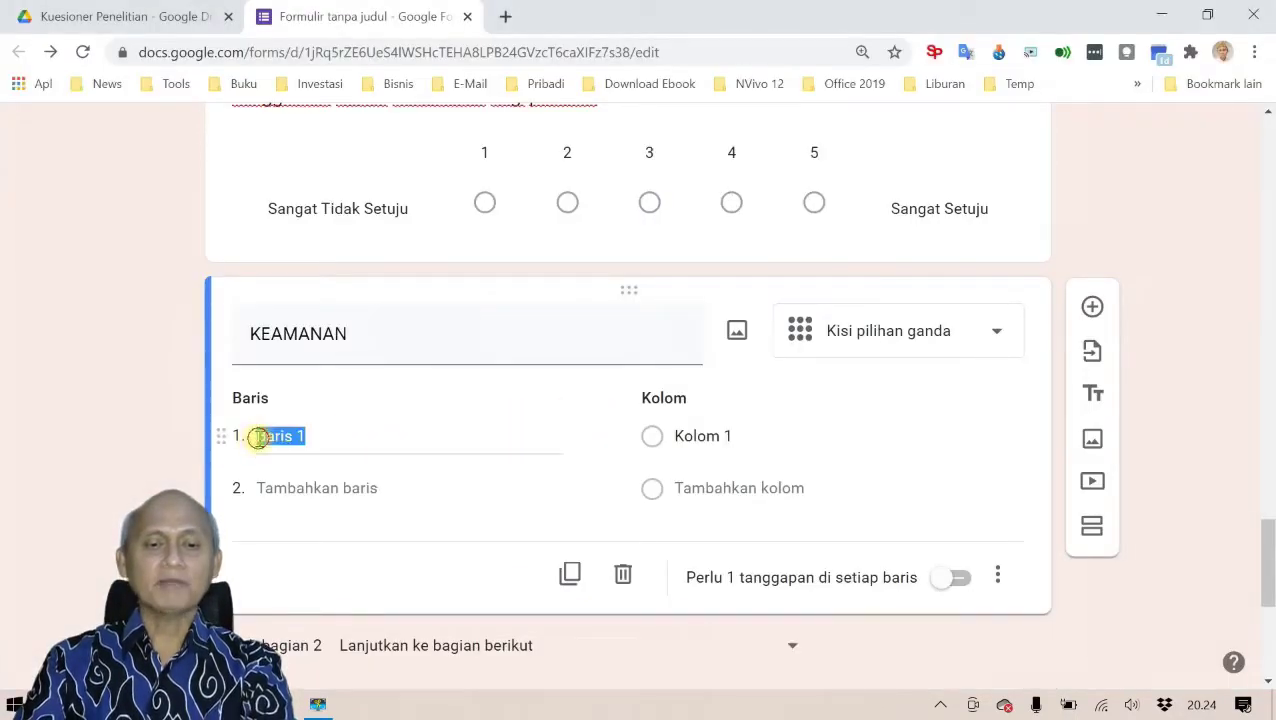
{"action": "key", "text": "ctrl+v"}
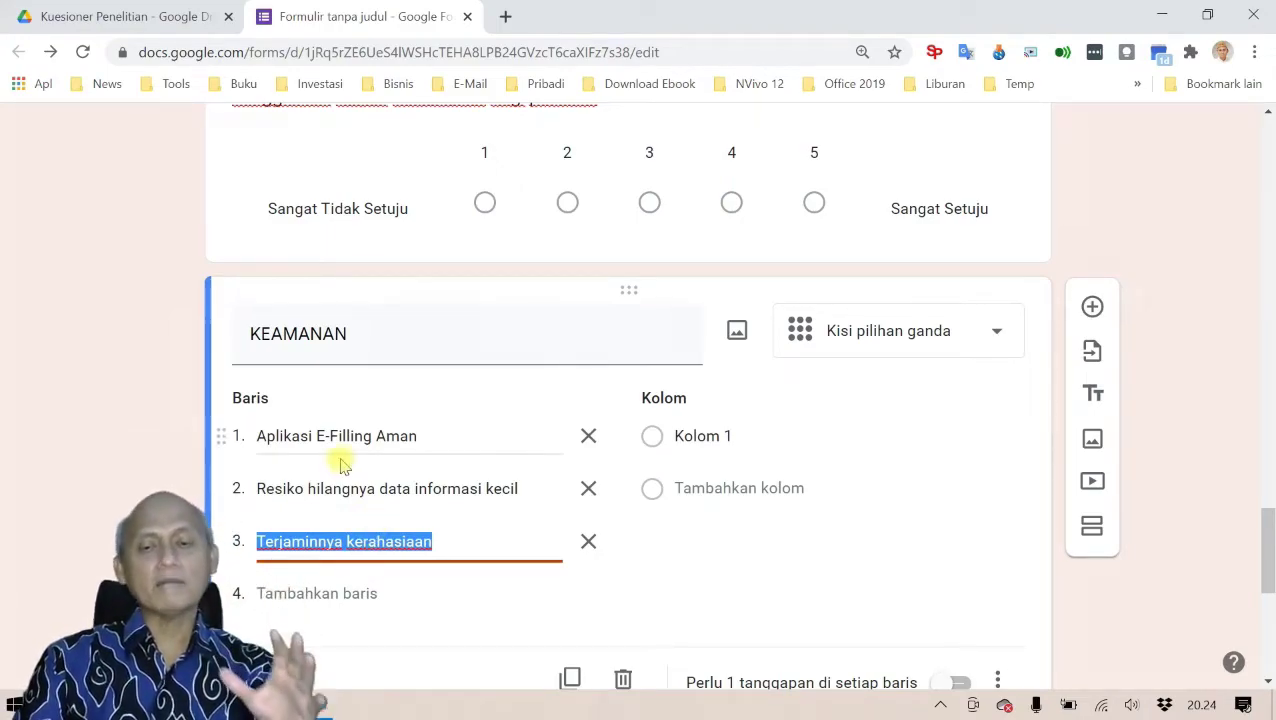
- Label the KEAMANAN grid's five columns 1, 2, 3, 4 and 5
{"action": "left_click", "coordinate": [680, 437]}
{"action": "type", "text": "1"}
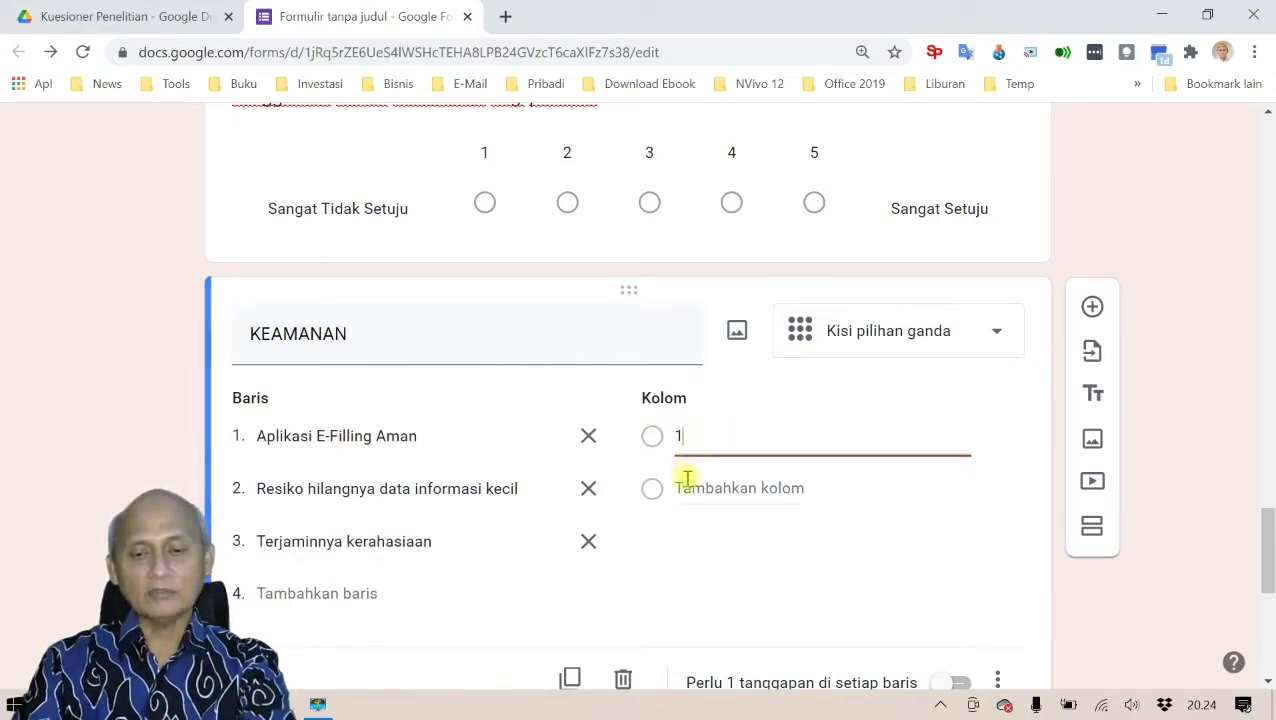
{"action": "left_click", "coordinate": [688, 487]}
{"action": "type", "text": "2"}
{"action": "left_click", "coordinate": [680, 541]}
{"action": "type", "text": "3"}
{"action": "left_click", "coordinate": [682, 594]}
{"action": "type", "text": "4"}
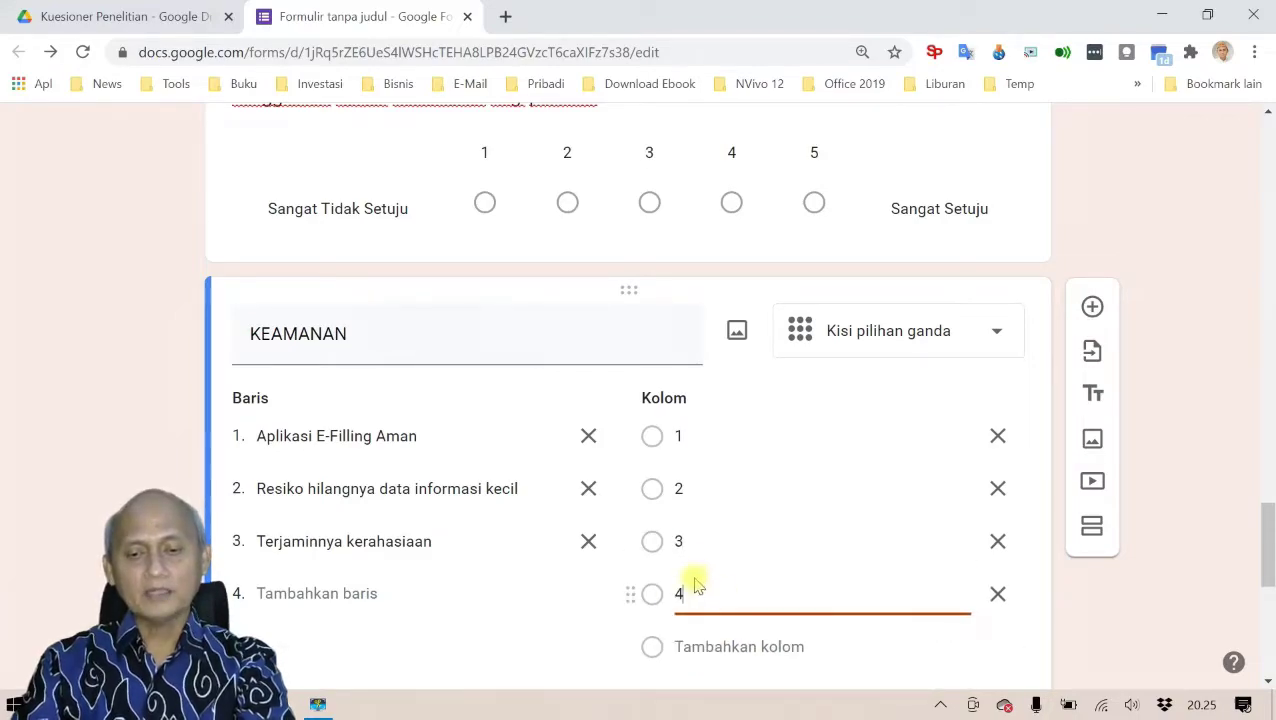
{"action": "scroll", "coordinate": [690, 580], "scroll_direction": "down", "scroll_amount": 2}
{"action": "left_click", "coordinate": [680, 447]}
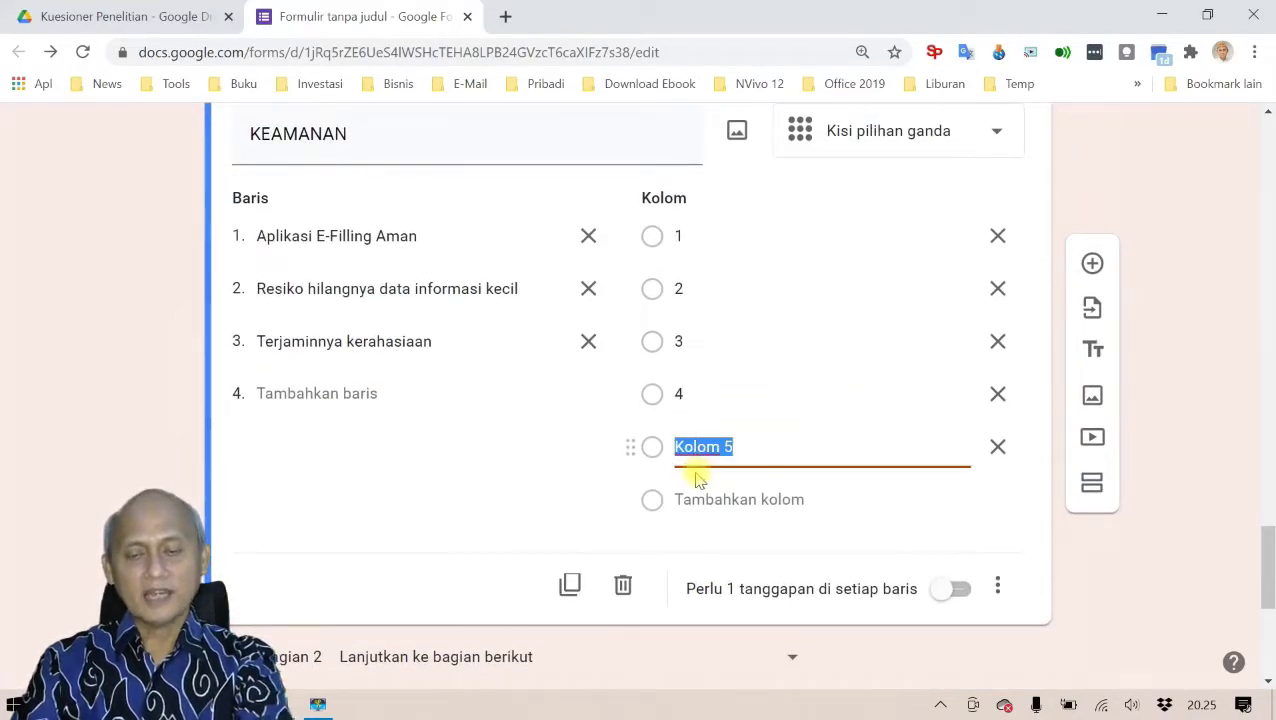
{"action": "type", "text": "5"}
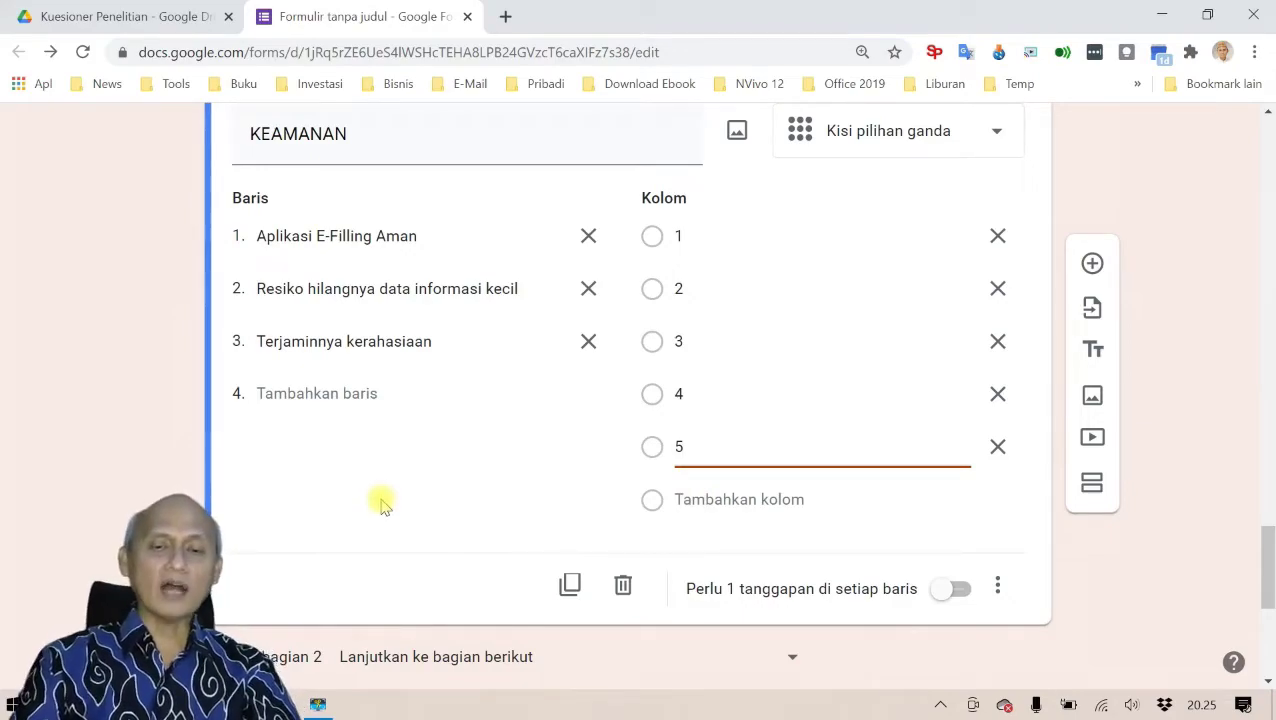
- Require one response in every row of the KEAMANAN grid
{"action": "scroll", "coordinate": [380, 500], "scroll_direction": "up", "scroll_amount": 1}
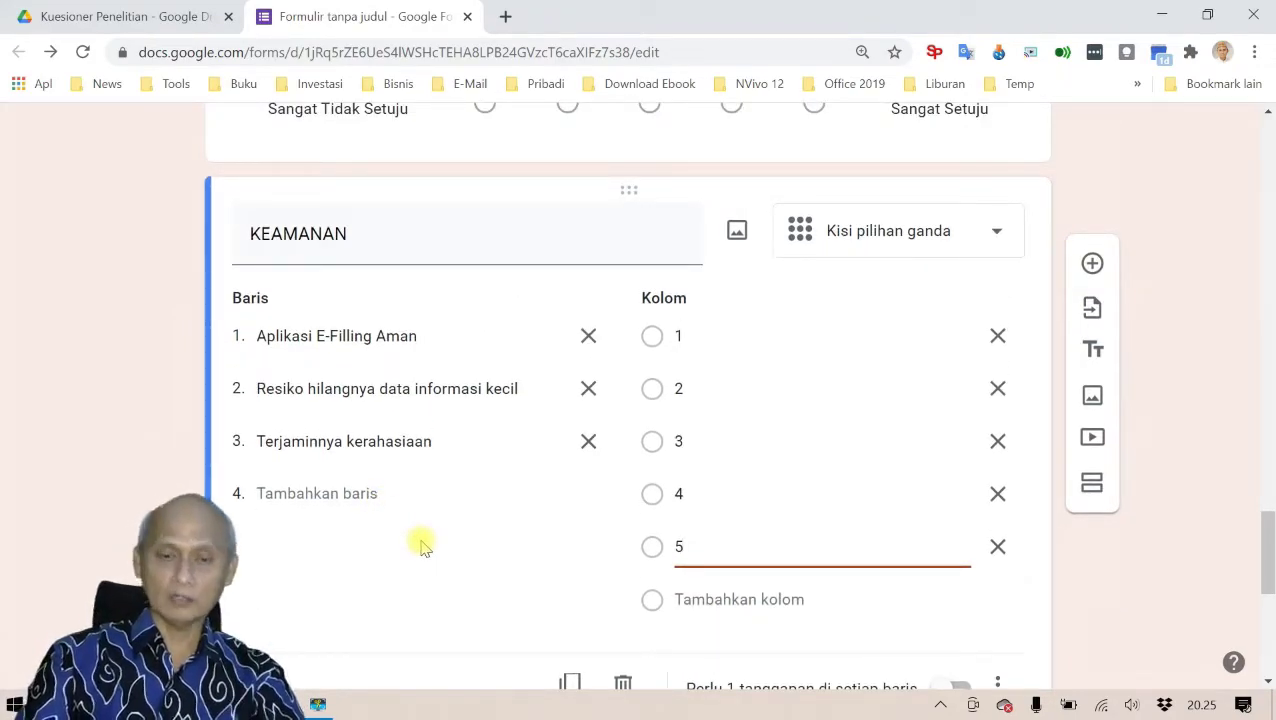
{"action": "scroll", "coordinate": [420, 545], "scroll_direction": "down", "scroll_amount": 1}
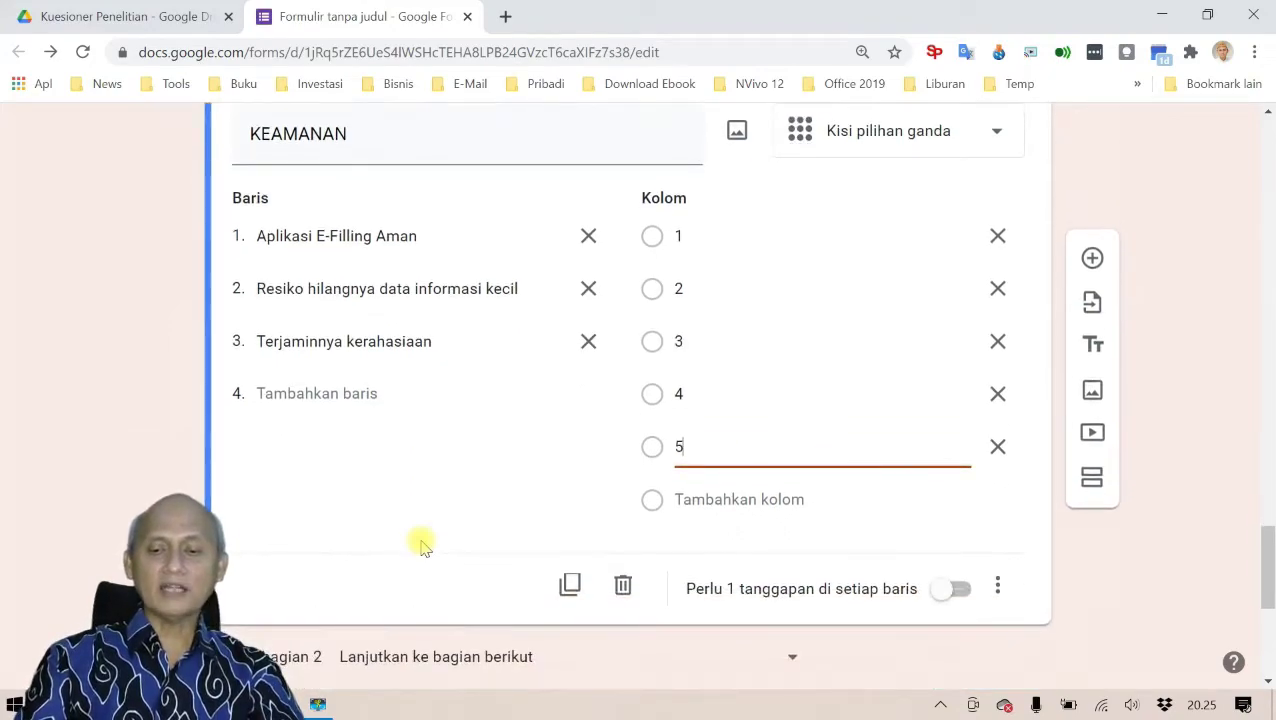
{"action": "left_click", "coordinate": [937, 595]}
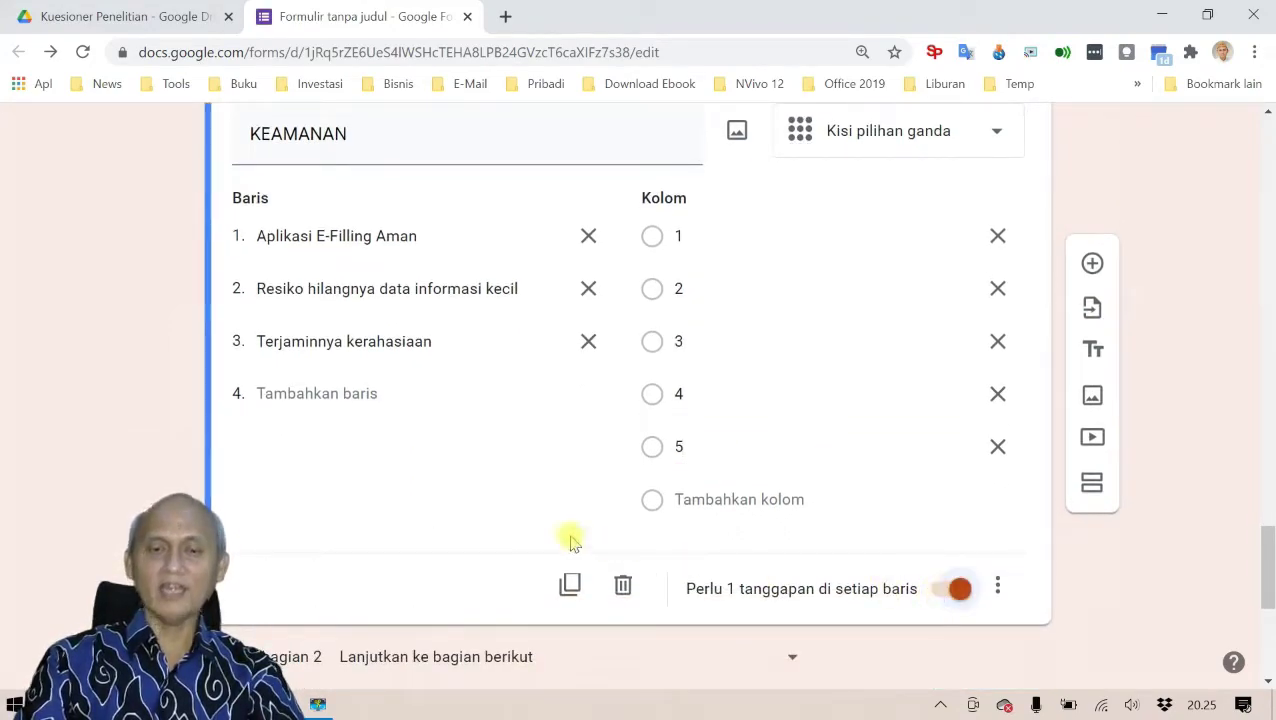
- Look back over the form's questions up to its header and open the form preview
{"action": "scroll", "coordinate": [512, 528], "scroll_direction": "up", "scroll_amount": 2}
{"action": "scroll", "coordinate": [510, 530], "scroll_direction": "up", "scroll_amount": 5}
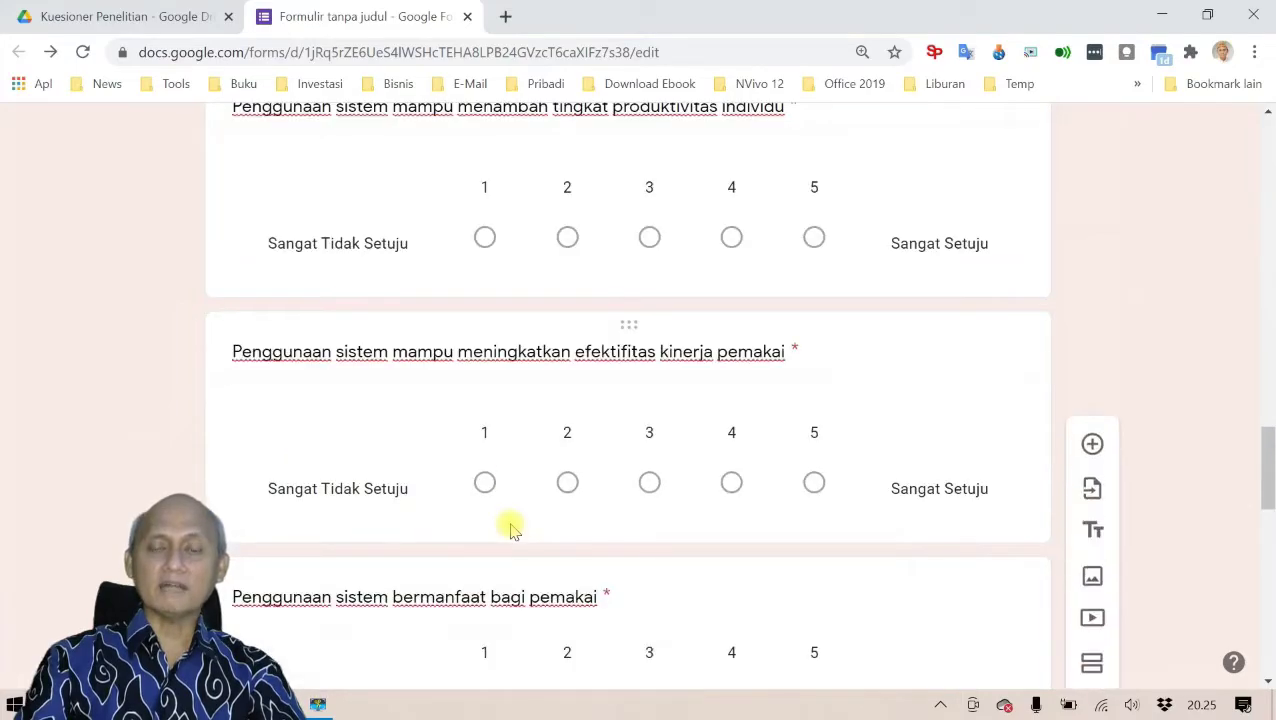
{"action": "scroll", "coordinate": [510, 530], "scroll_direction": "up", "scroll_amount": 12}
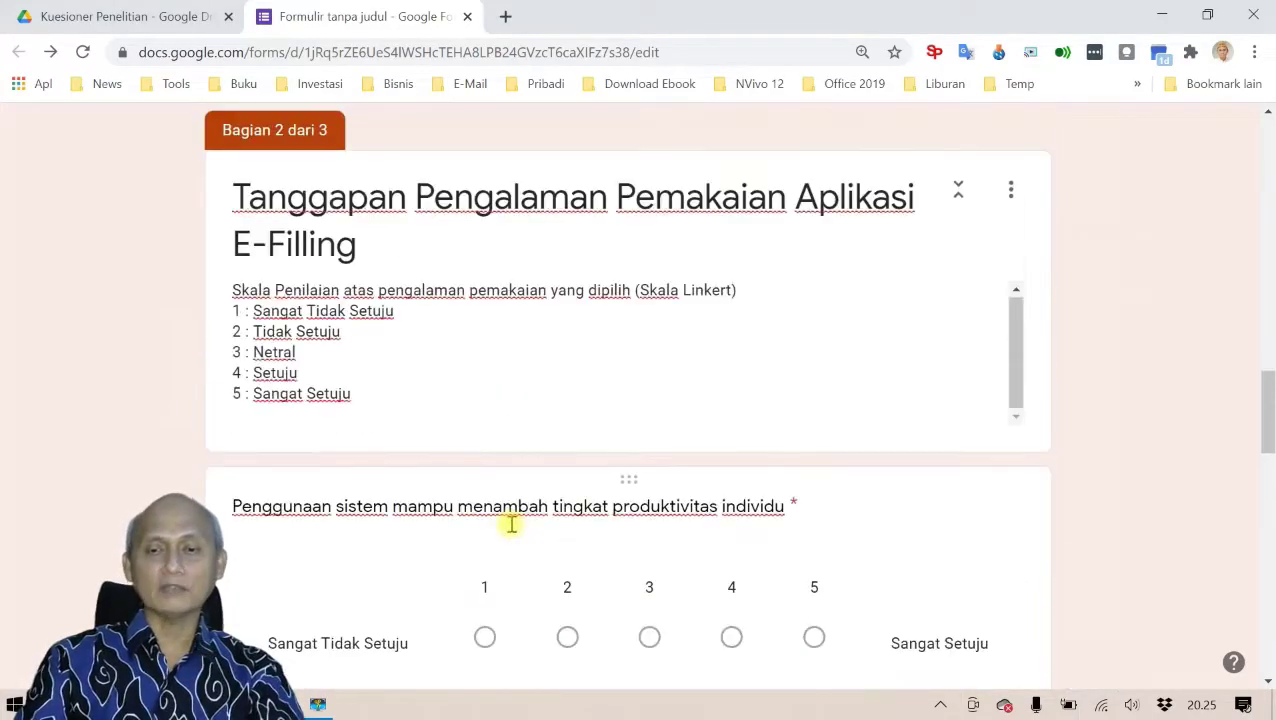
{"action": "scroll", "coordinate": [658, 361], "scroll_direction": "up", "scroll_amount": 10}
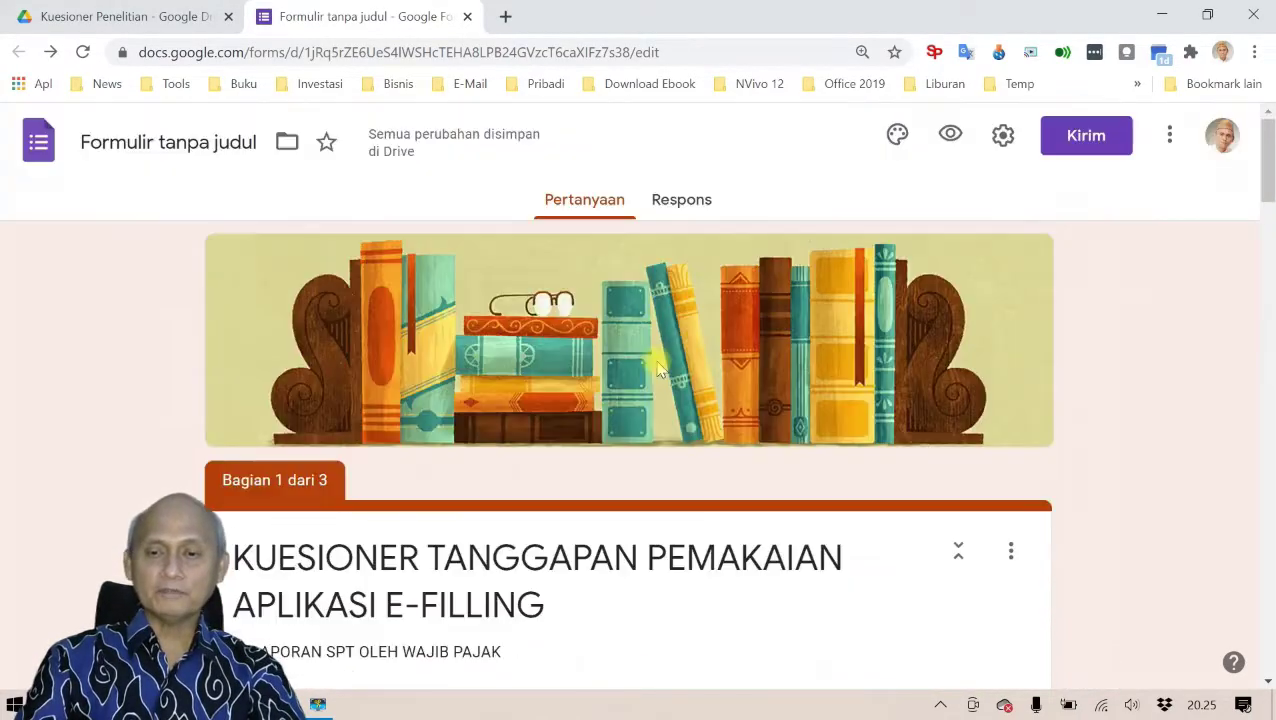
{"action": "left_click", "coordinate": [948, 136]}
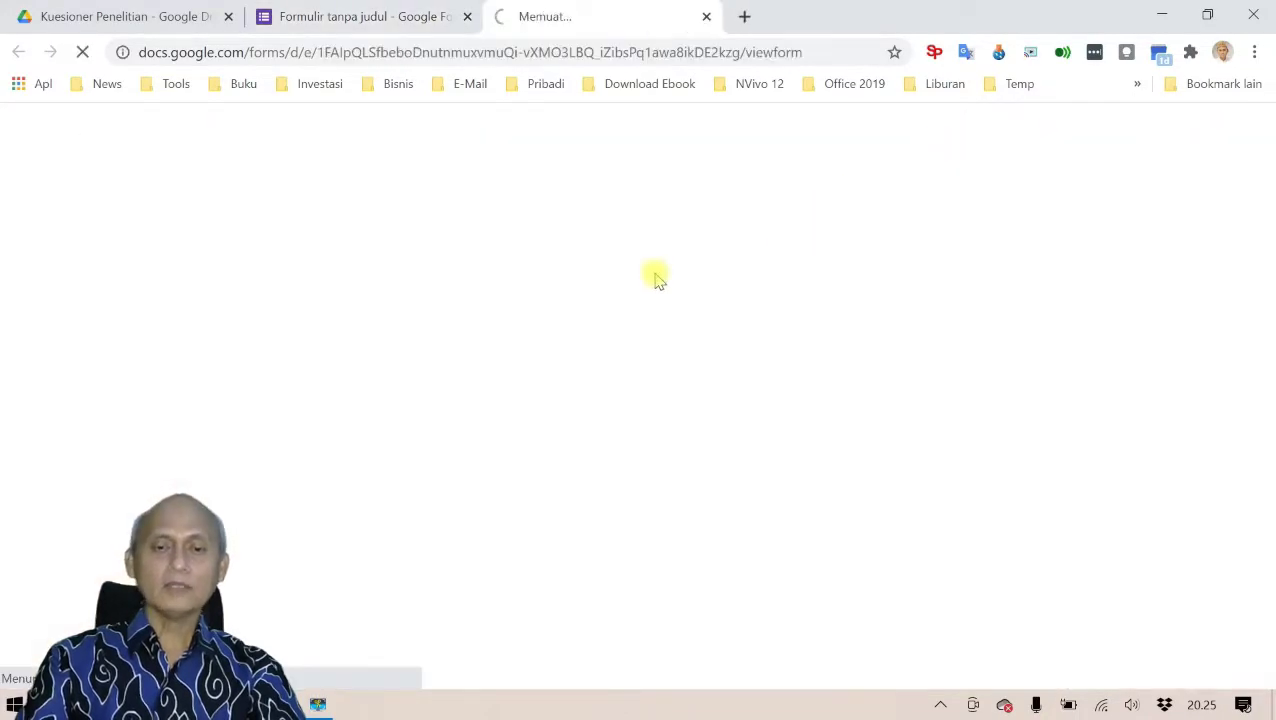
- Answer the first section with PRIA, age 25, S1 (SARJANA) and YA for E-Filling use, and continue to the next section
{"action": "scroll", "coordinate": [520, 390], "scroll_direction": "down", "scroll_amount": 3}
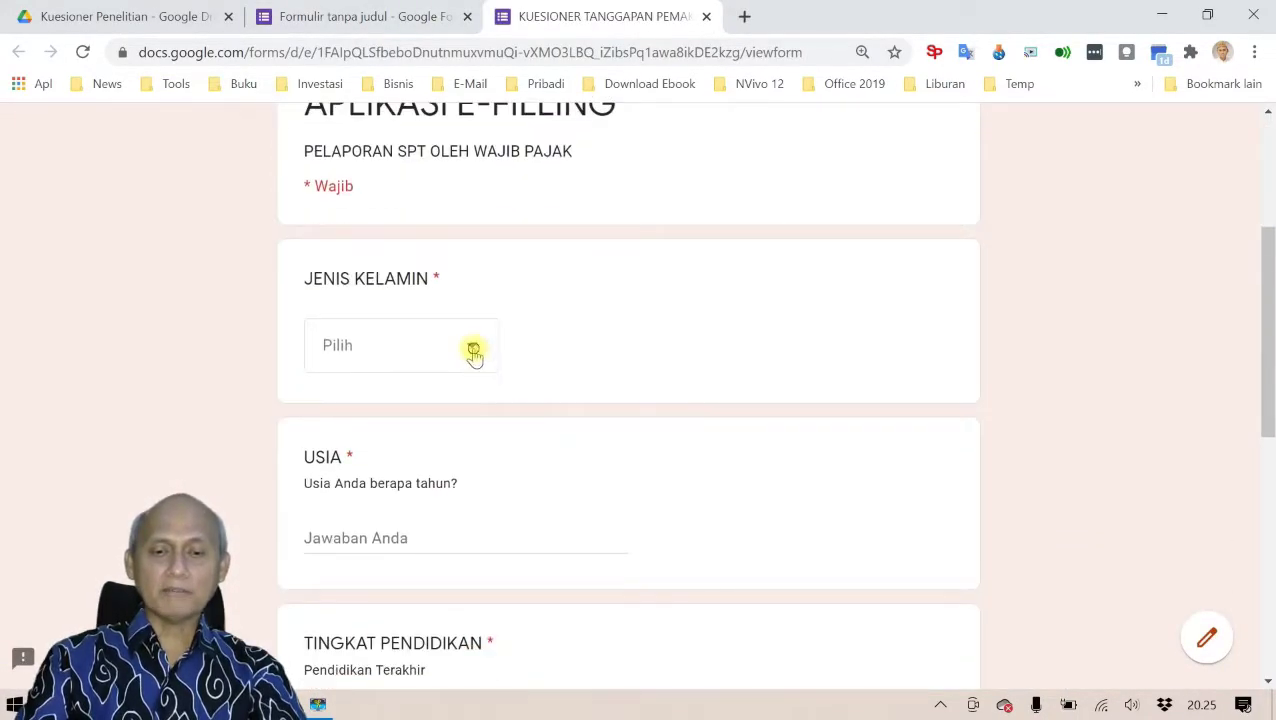
{"action": "left_click", "coordinate": [473, 346]}
{"action": "left_click", "coordinate": [410, 424]}
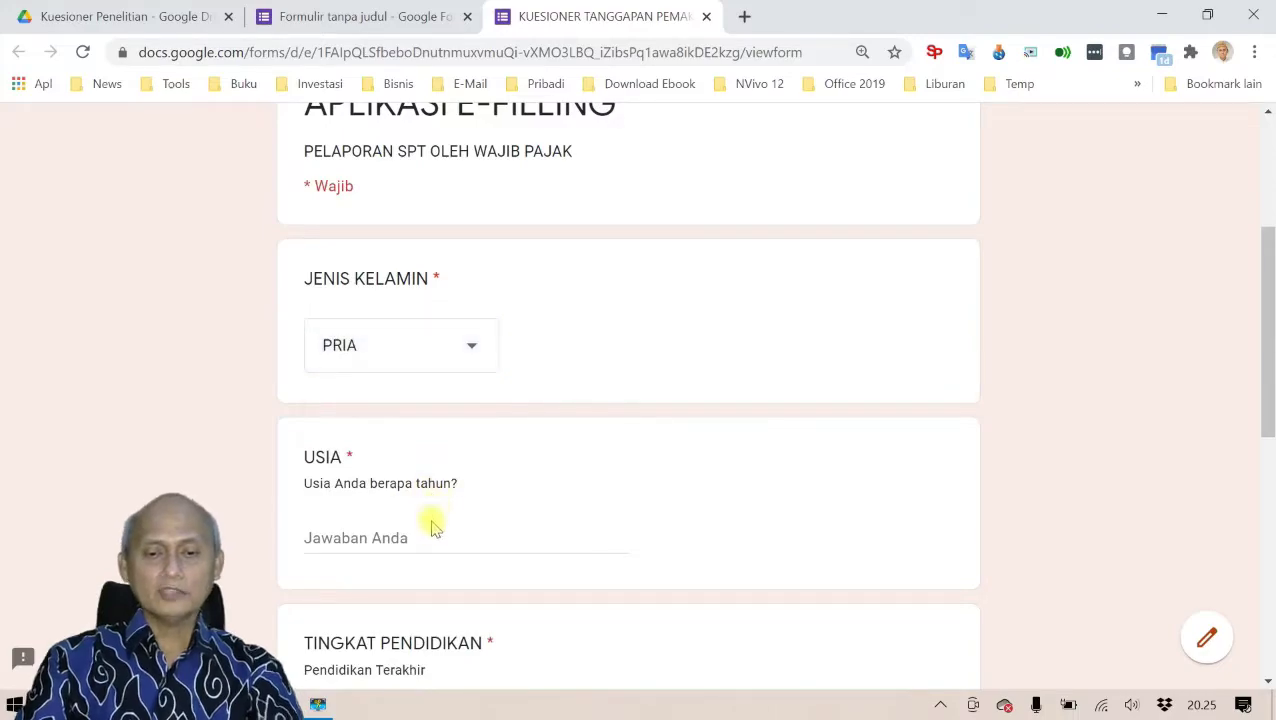
{"action": "left_click", "coordinate": [423, 536]}
{"action": "type", "text": "25"}
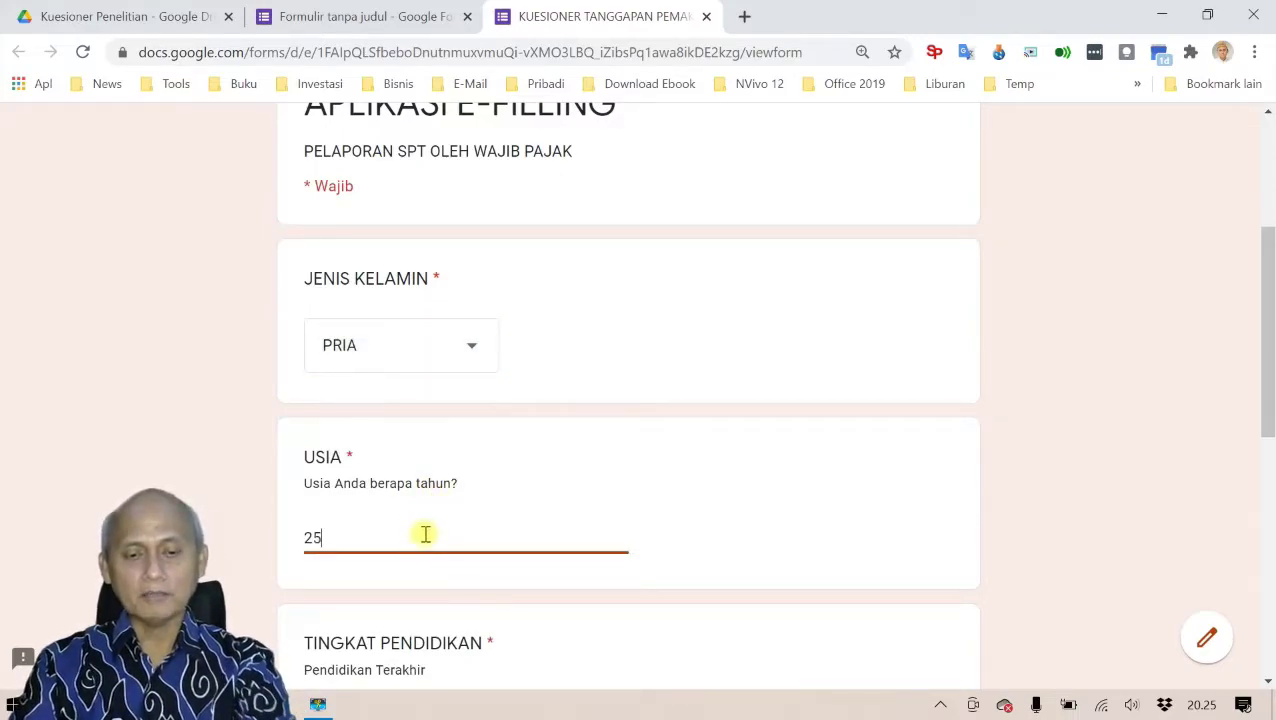
{"action": "scroll", "coordinate": [422, 535], "scroll_direction": "down", "scroll_amount": 4}
{"action": "left_click", "coordinate": [315, 407]}
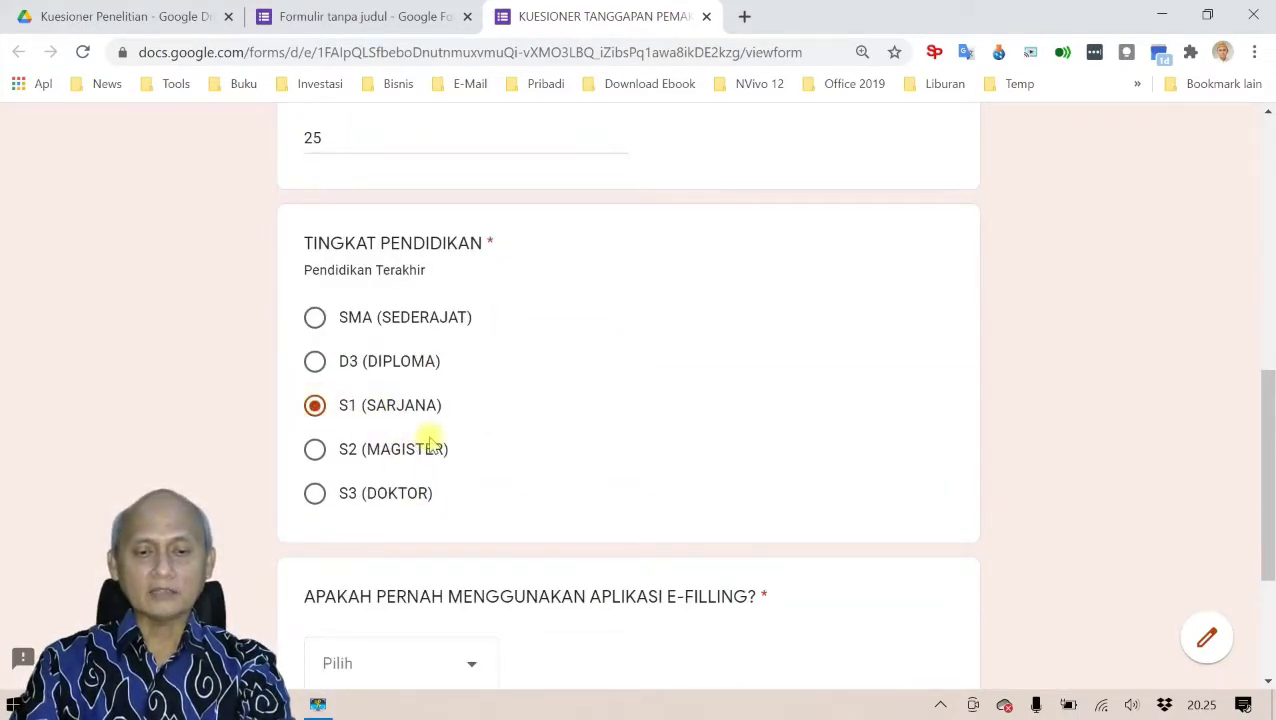
{"action": "scroll", "coordinate": [427, 447], "scroll_direction": "down", "scroll_amount": 2}
{"action": "left_click", "coordinate": [464, 458]}
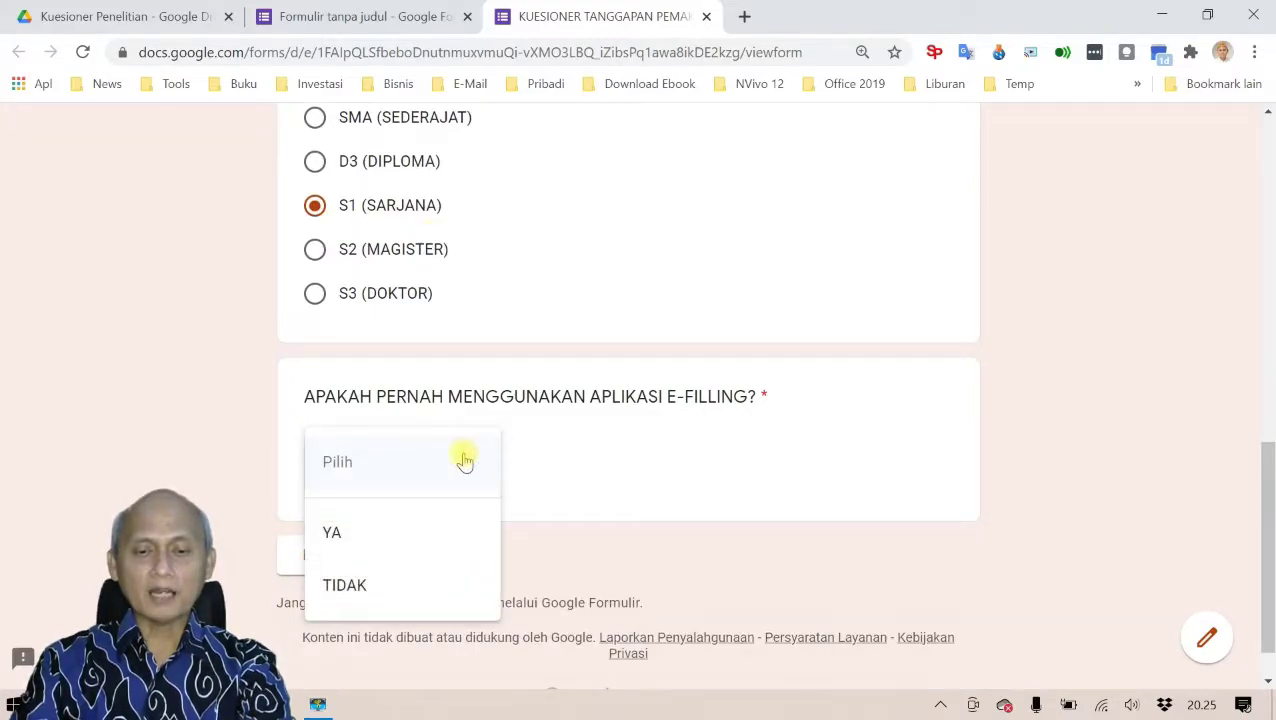
{"action": "left_click", "coordinate": [356, 533]}
{"action": "left_click", "coordinate": [343, 556]}
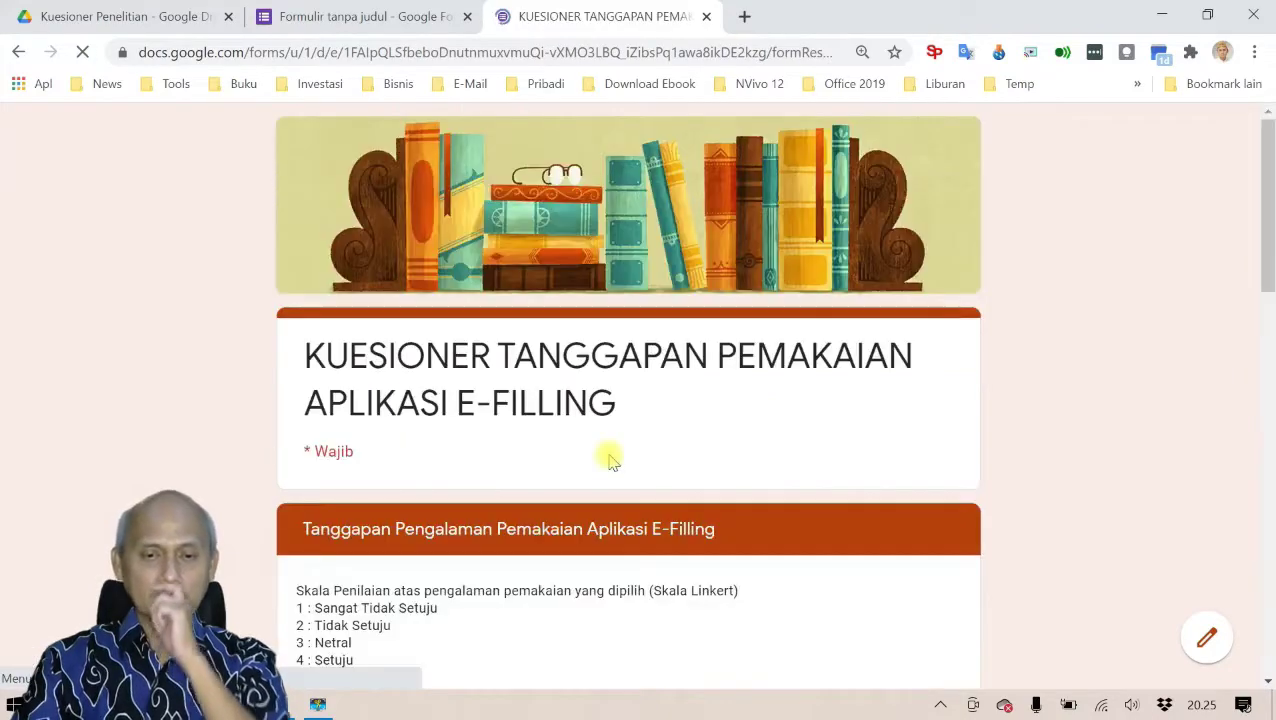
- Rate the productivity statement 5, the effectiveness statement 4 and the usefulness statement 5 in the experience section
{"action": "scroll", "coordinate": [614, 419], "scroll_direction": "down", "scroll_amount": 3}
{"action": "scroll", "coordinate": [616, 417], "scroll_direction": "down", "scroll_amount": 2}
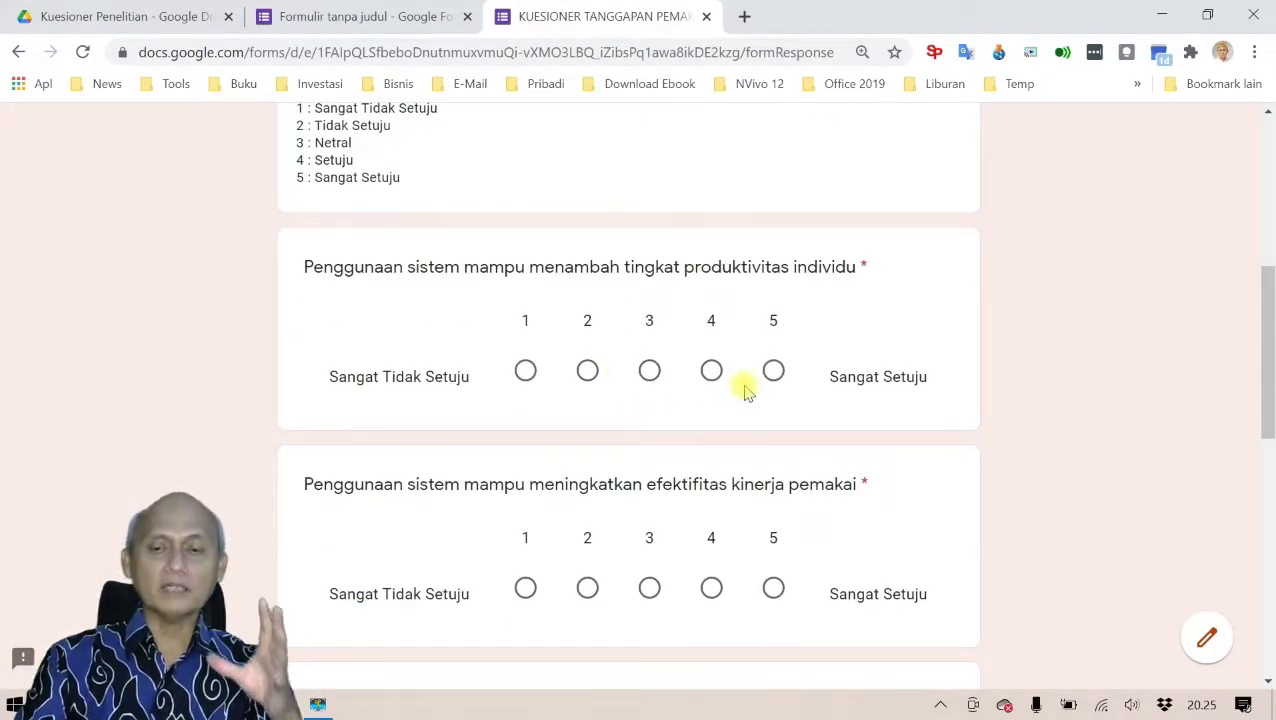
{"action": "left_click", "coordinate": [774, 374]}
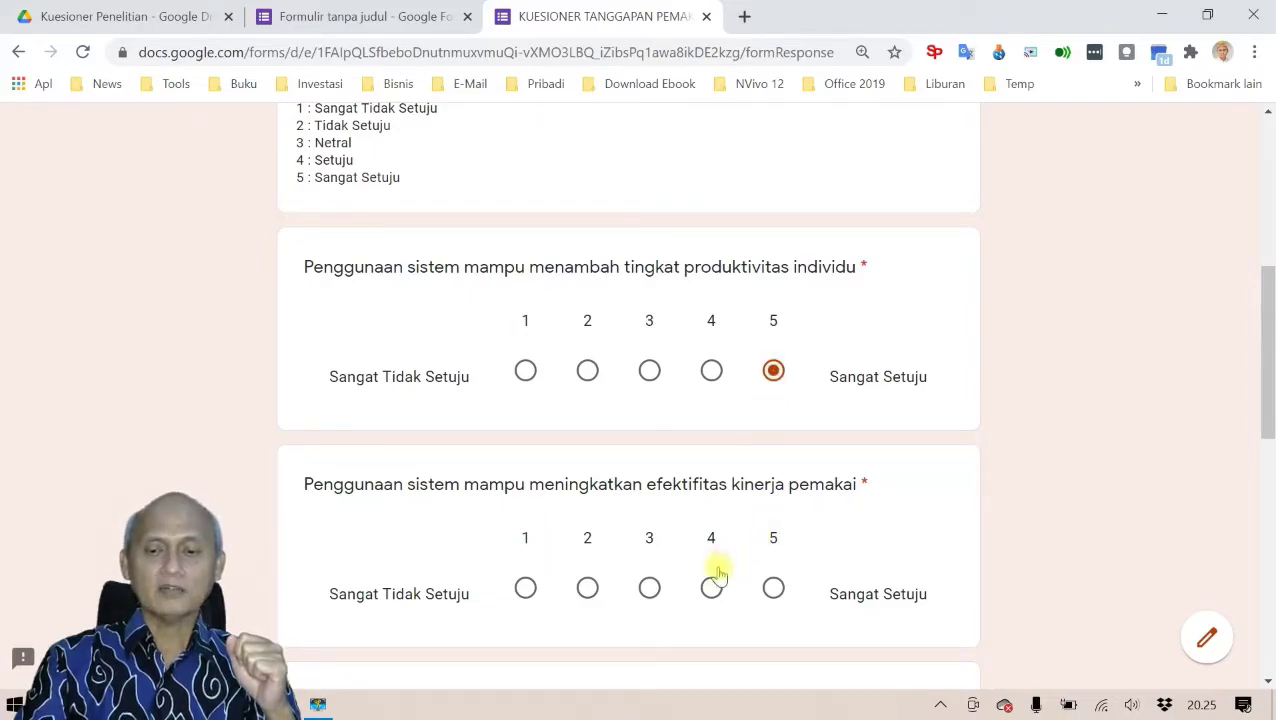
{"action": "left_click", "coordinate": [711, 587]}
{"action": "scroll", "coordinate": [712, 560], "scroll_direction": "down", "scroll_amount": 3}
{"action": "left_click", "coordinate": [770, 507]}
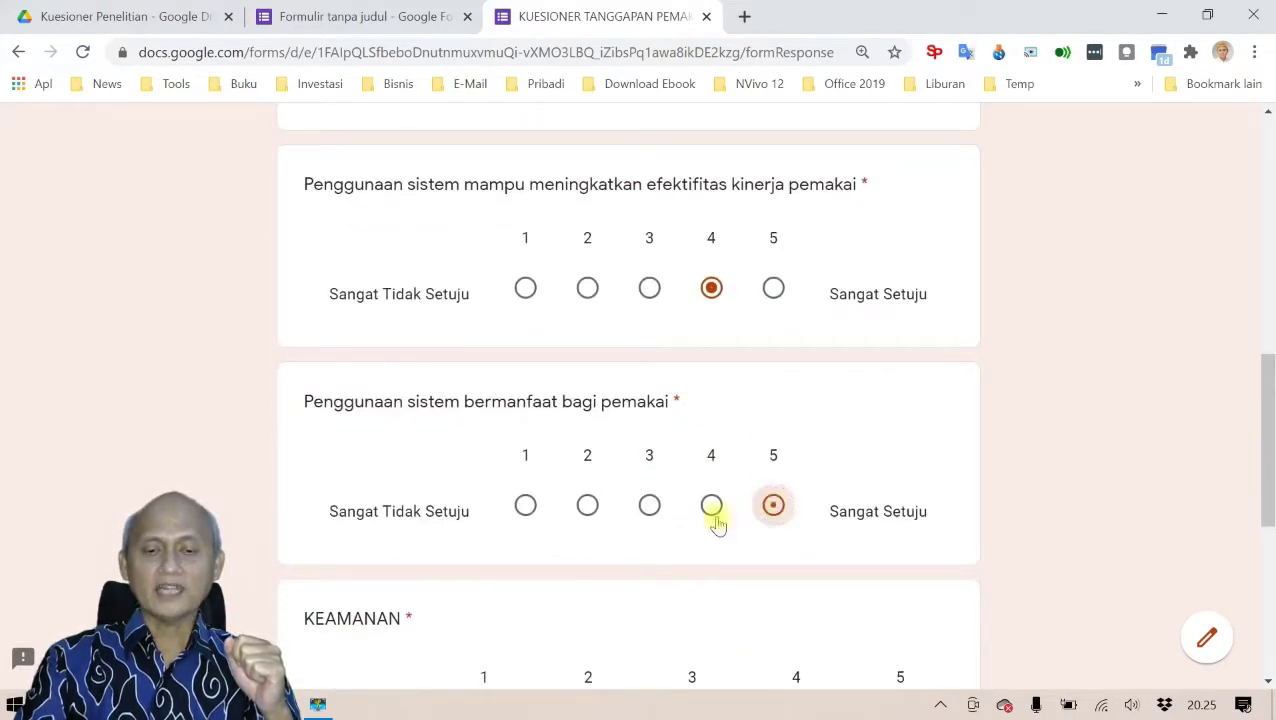
- Answer the KEAMANAN grid with 4 for application safety, 5 for low data-loss risk and 4 for confidentiality
{"action": "scroll", "coordinate": [595, 529], "scroll_direction": "down", "scroll_amount": 3}
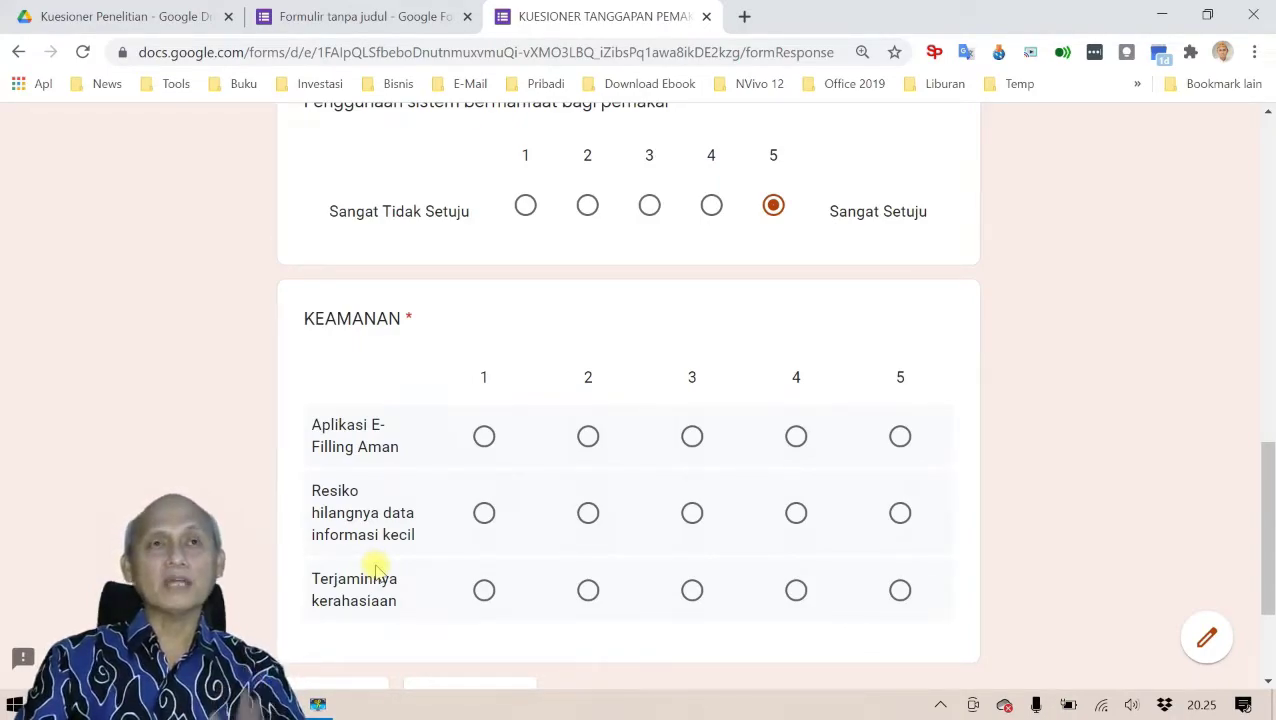
{"action": "left_click", "coordinate": [796, 436]}
{"action": "left_click", "coordinate": [900, 513]}
{"action": "left_click", "coordinate": [796, 590]}
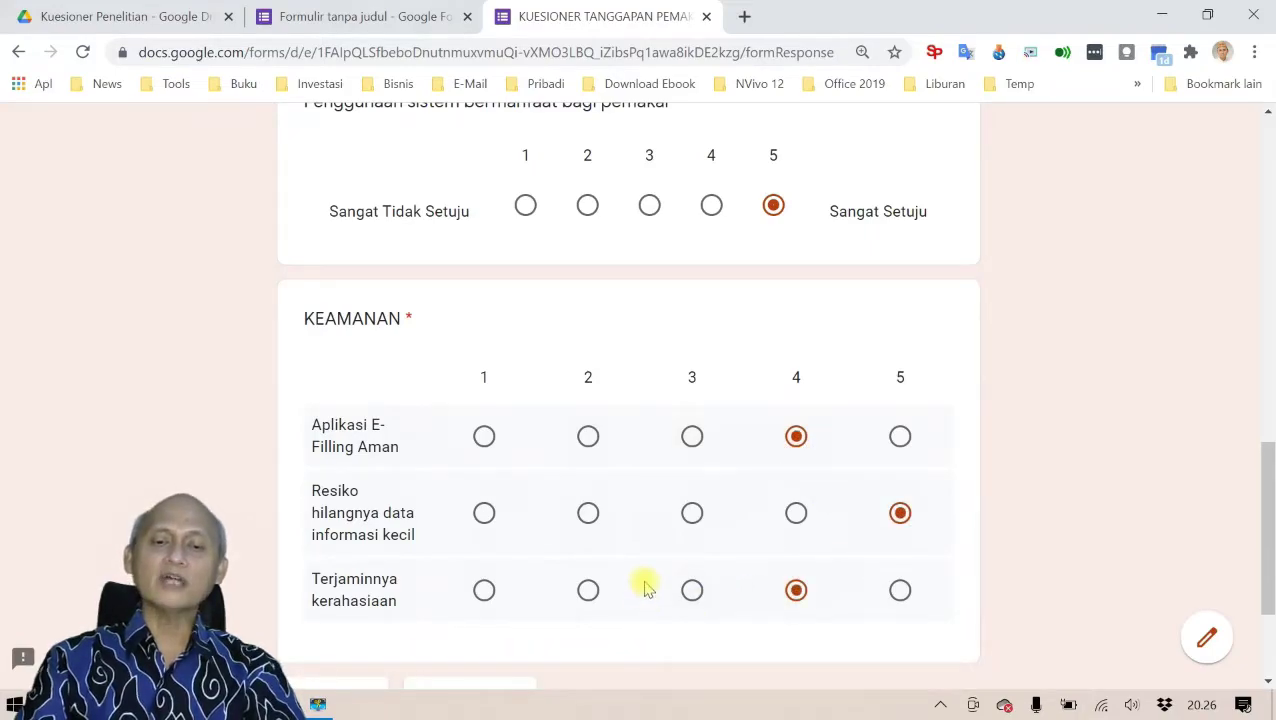
- Look back over the experience section's answers and continue to the Pendapat dan Saran section
{"action": "scroll", "coordinate": [645, 590], "scroll_direction": "down", "scroll_amount": 2}
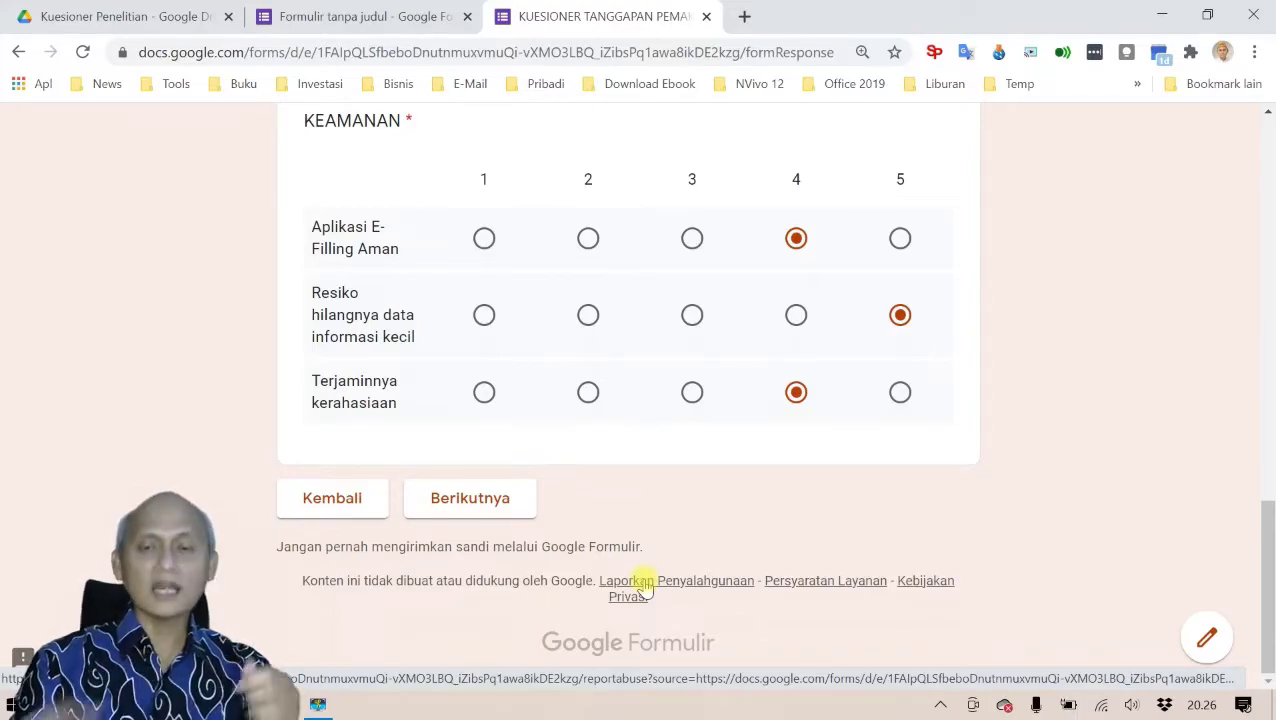
{"action": "scroll", "coordinate": [628, 535], "scroll_direction": "up", "scroll_amount": 3}
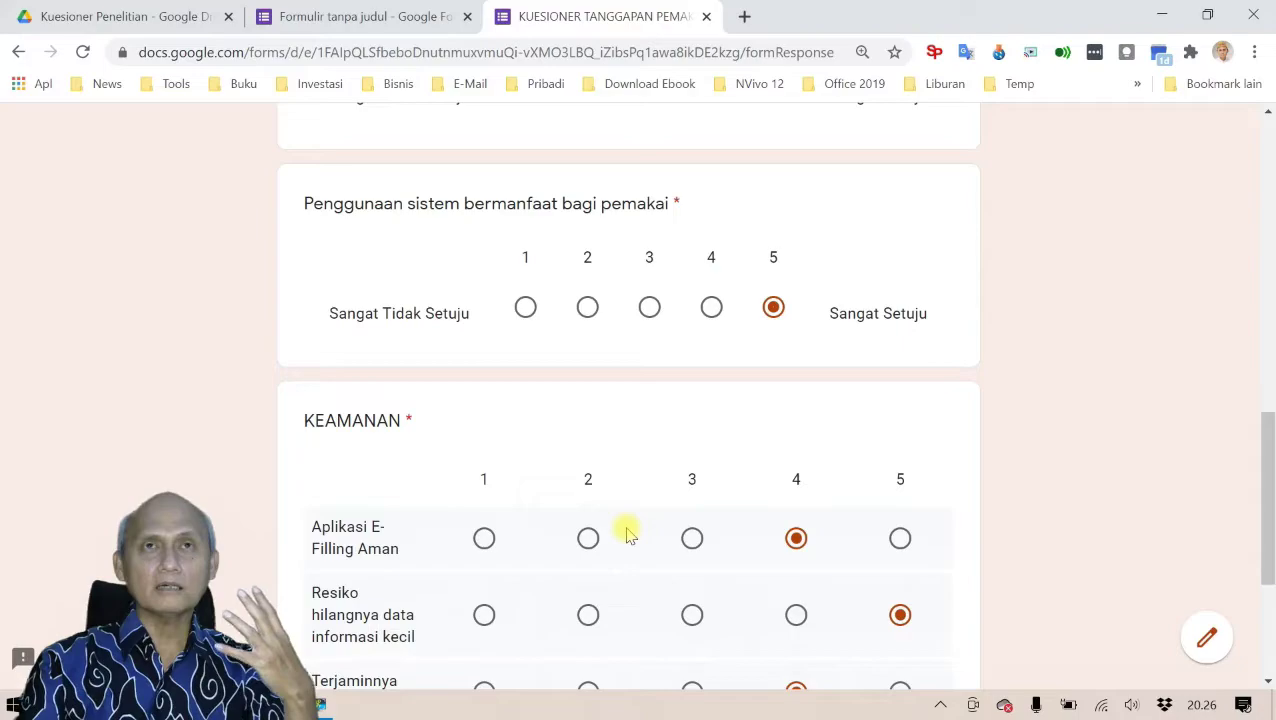
{"action": "scroll", "coordinate": [627, 536], "scroll_direction": "up", "scroll_amount": 6}
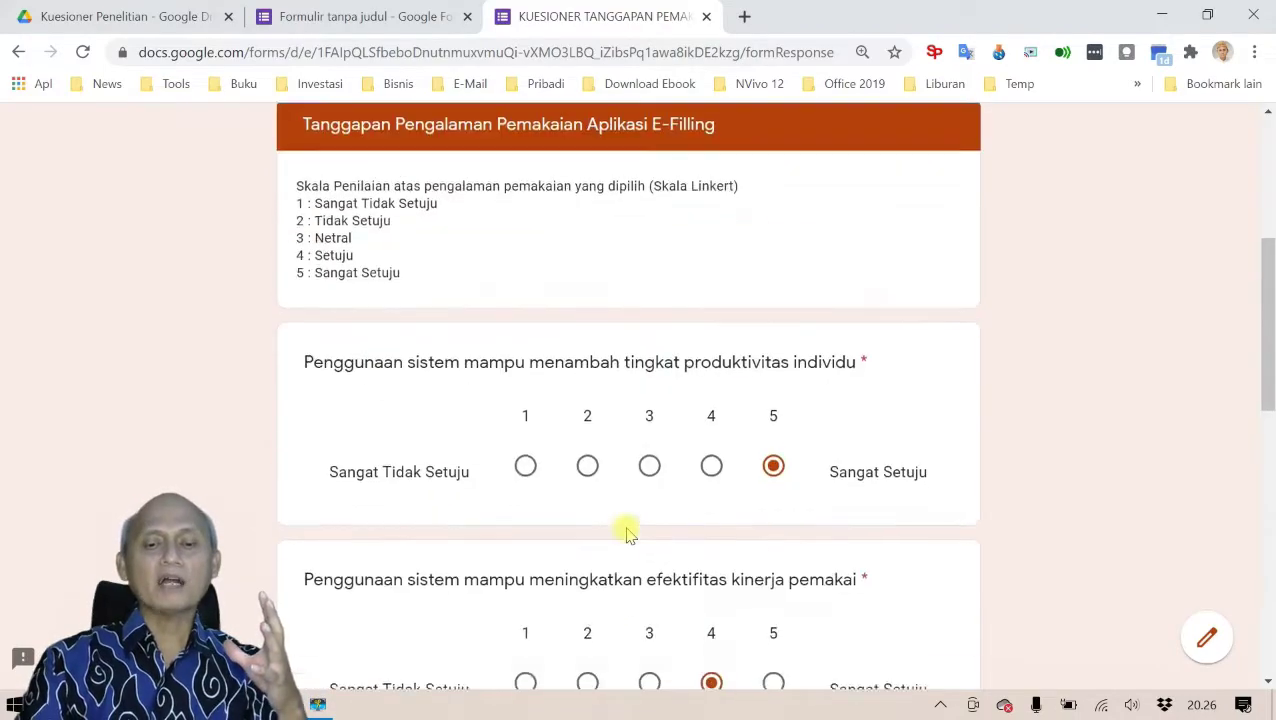
{"action": "scroll", "coordinate": [627, 530], "scroll_direction": "down", "scroll_amount": 2}
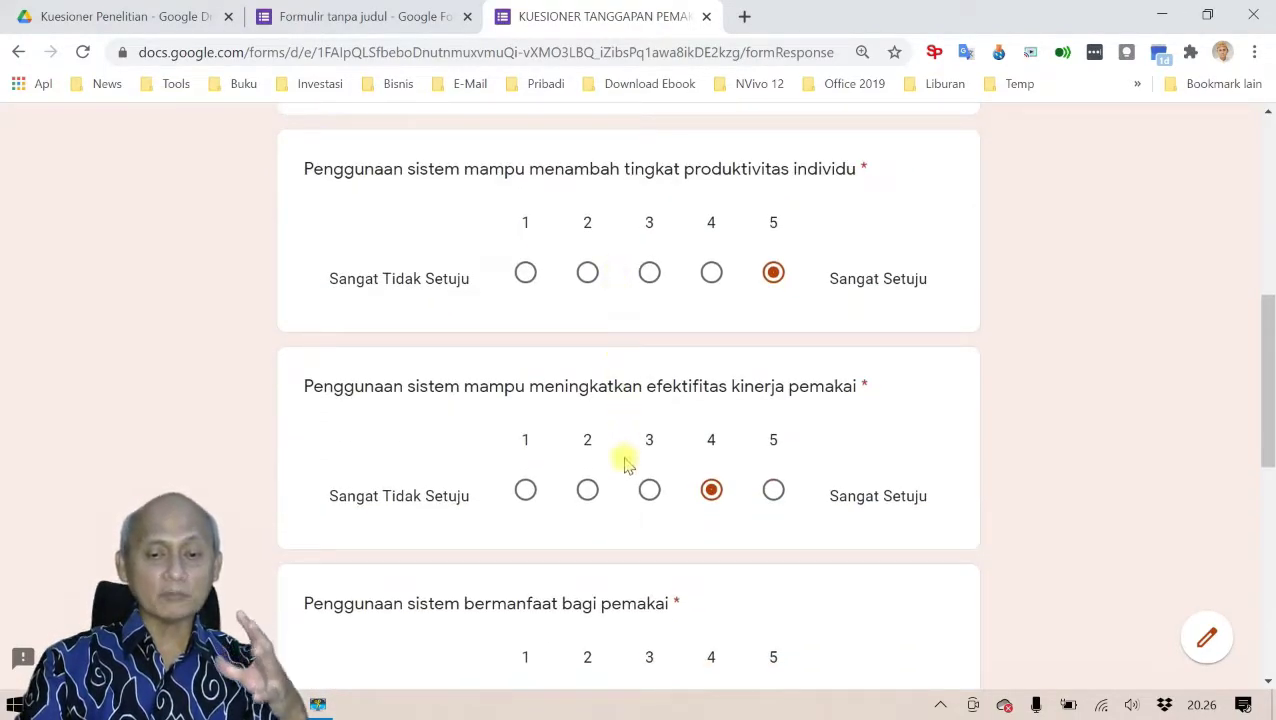
{"action": "scroll", "coordinate": [608, 540], "scroll_direction": "down", "scroll_amount": 5}
{"action": "scroll", "coordinate": [612, 585], "scroll_direction": "down", "scroll_amount": 2}
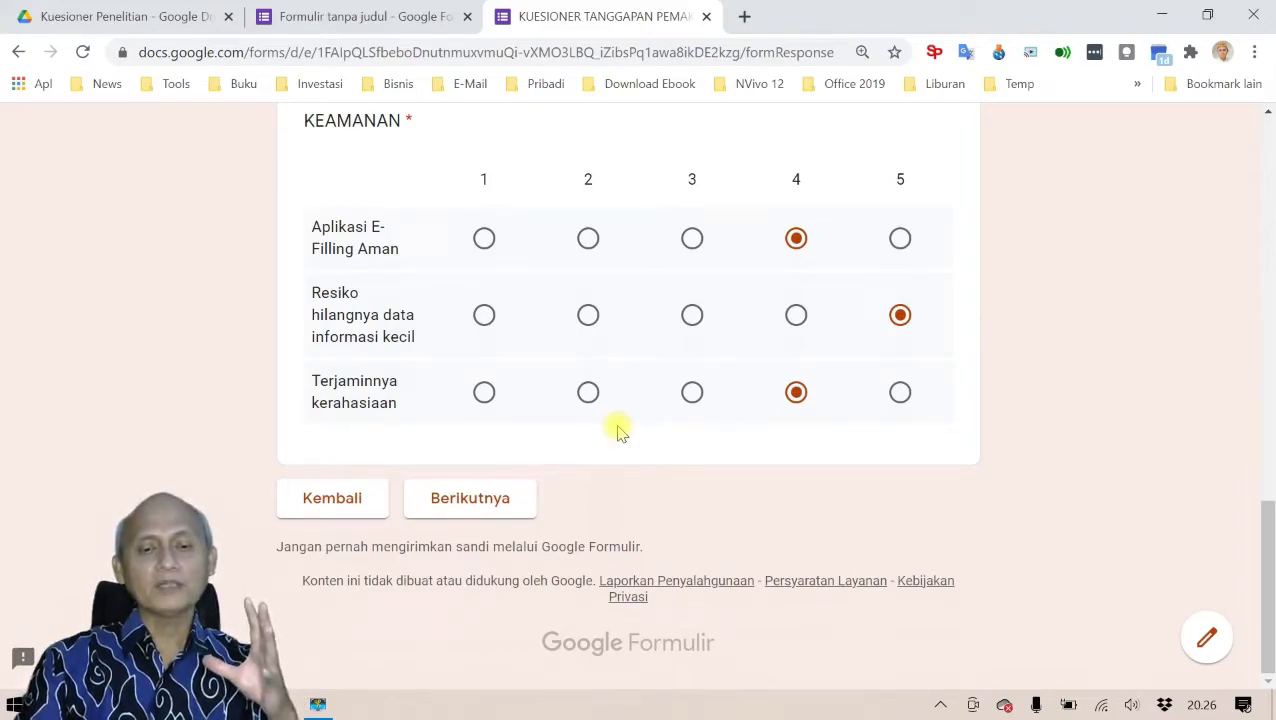
{"action": "left_click", "coordinate": [494, 503]}
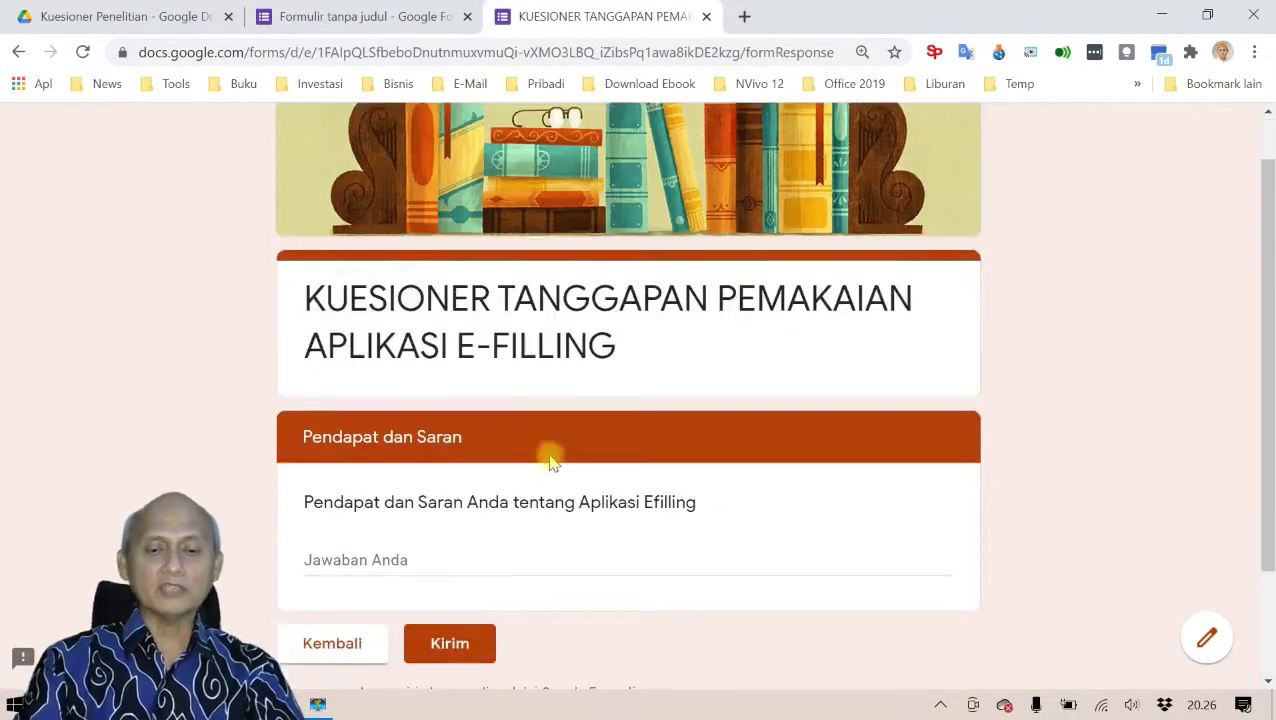
- Answer the opinion question with "Kemudahan bagi pengguna harus ditingkatkan" and submit the response
{"action": "scroll", "coordinate": [520, 440], "scroll_direction": "down", "scroll_amount": 2}
{"action": "left_click", "coordinate": [466, 416]}
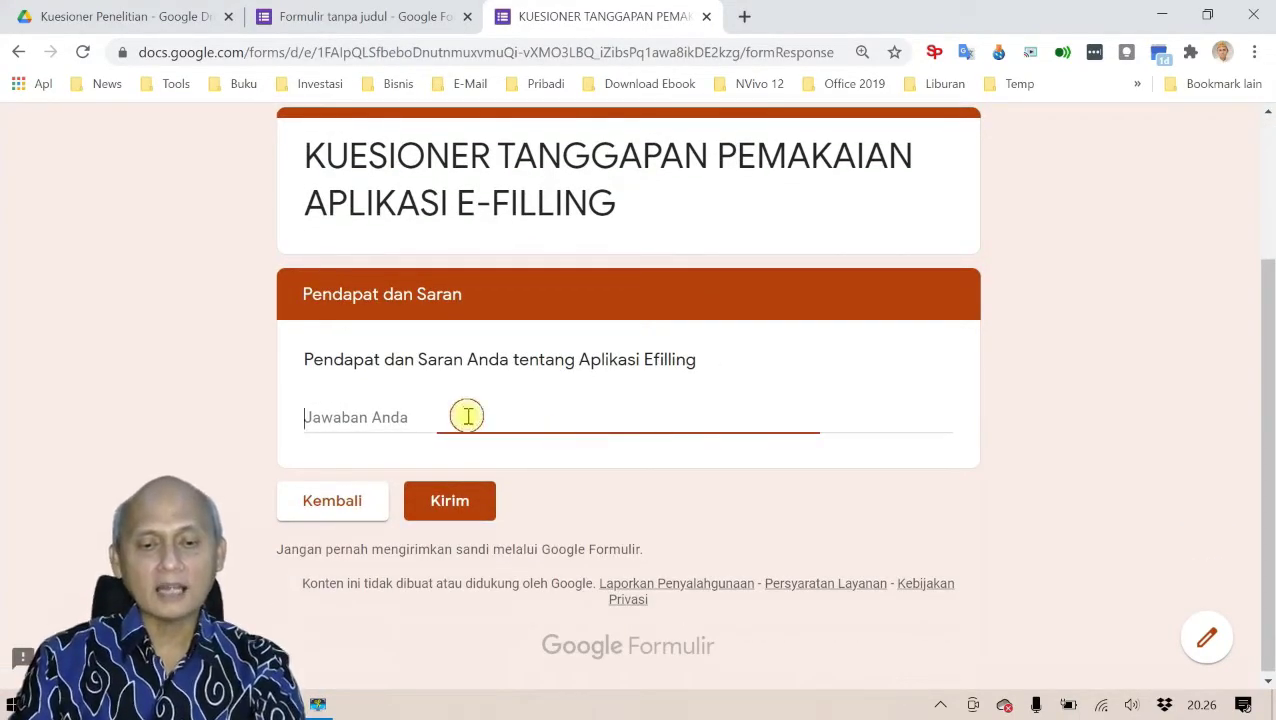
{"action": "type", "text": "Kemudahan bagi pengguna harus ditingka"}
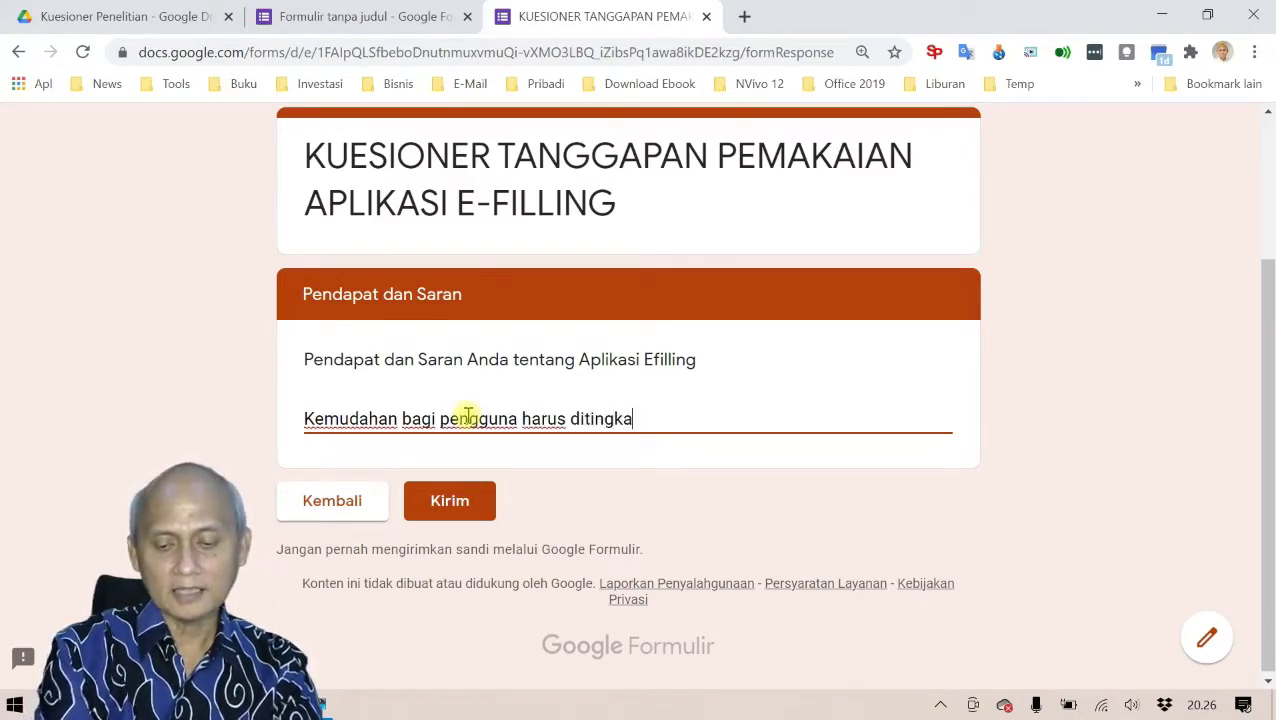
{"action": "type", "text": "tkan"}
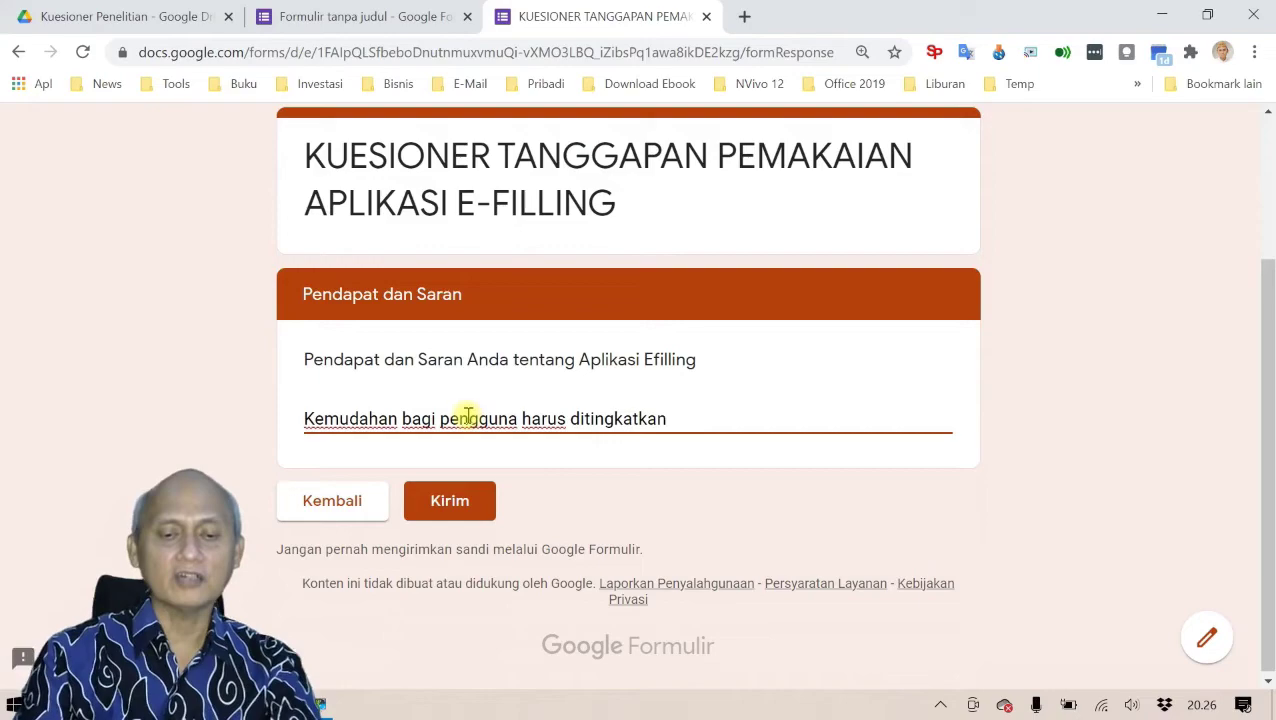
{"action": "left_click", "coordinate": [475, 499]}
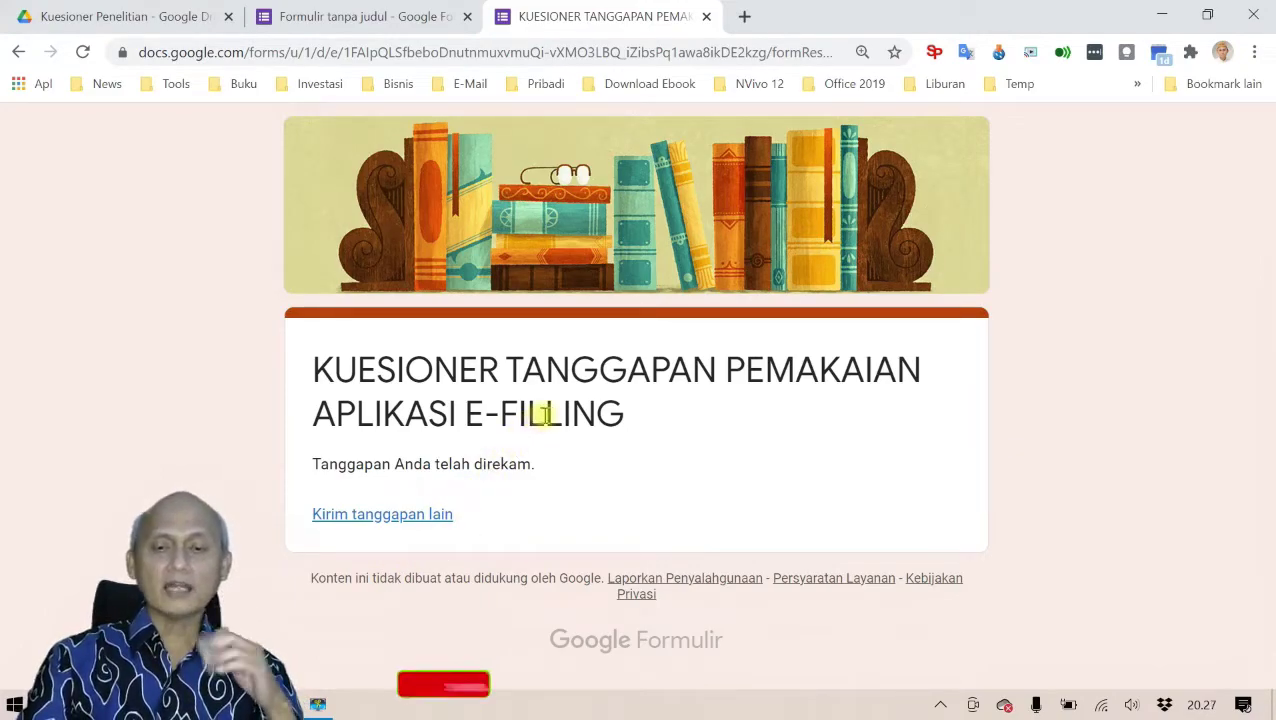
- Start another response with JENIS KELAMIN set to WANITA and USIA set to 28
{"action": "left_click", "coordinate": [418, 516]}
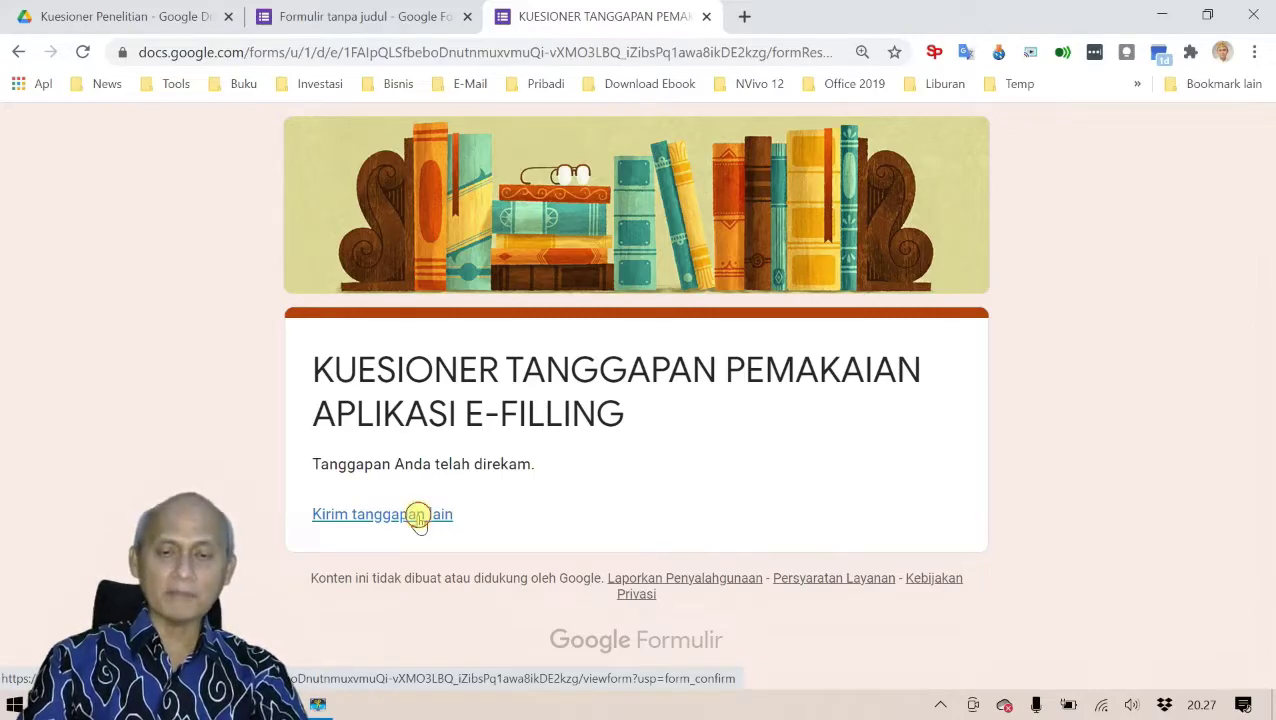
{"action": "scroll", "coordinate": [560, 430], "scroll_direction": "down", "scroll_amount": 2}
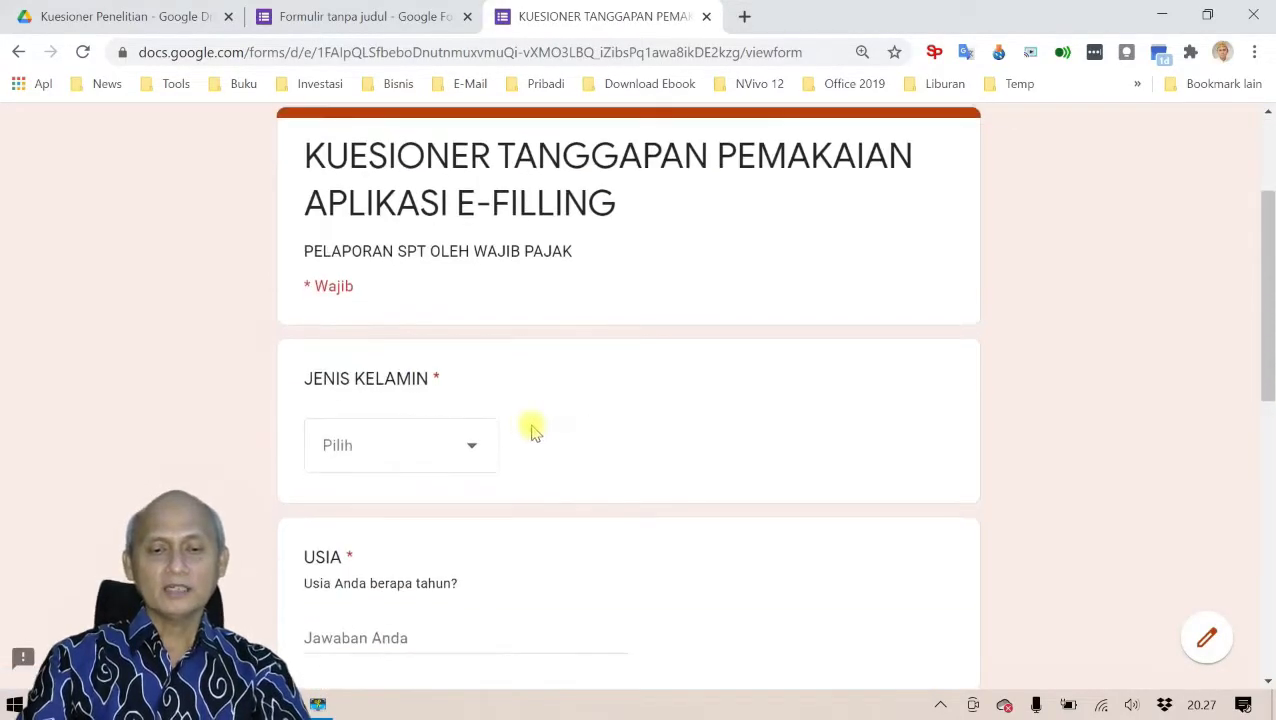
{"action": "left_click", "coordinate": [470, 456]}
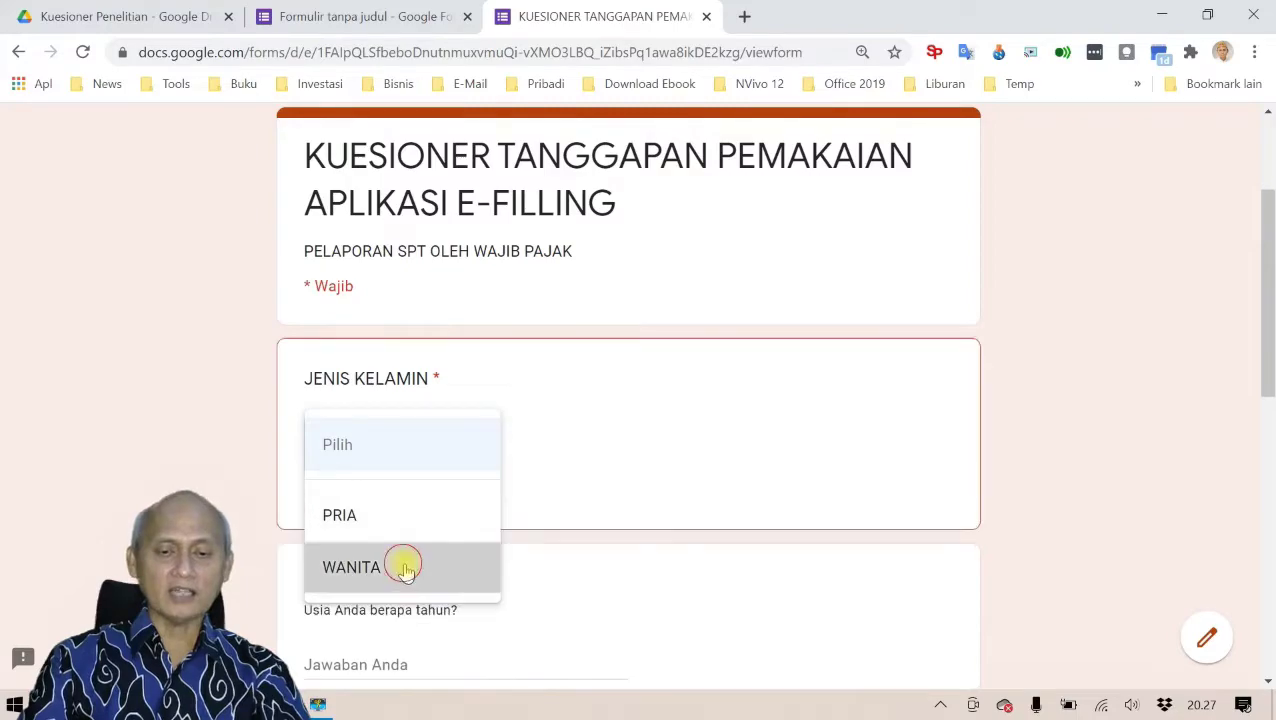
{"action": "left_click", "coordinate": [404, 566]}
{"action": "scroll", "coordinate": [438, 535], "scroll_direction": "down", "scroll_amount": 2}
{"action": "left_click", "coordinate": [412, 438]}
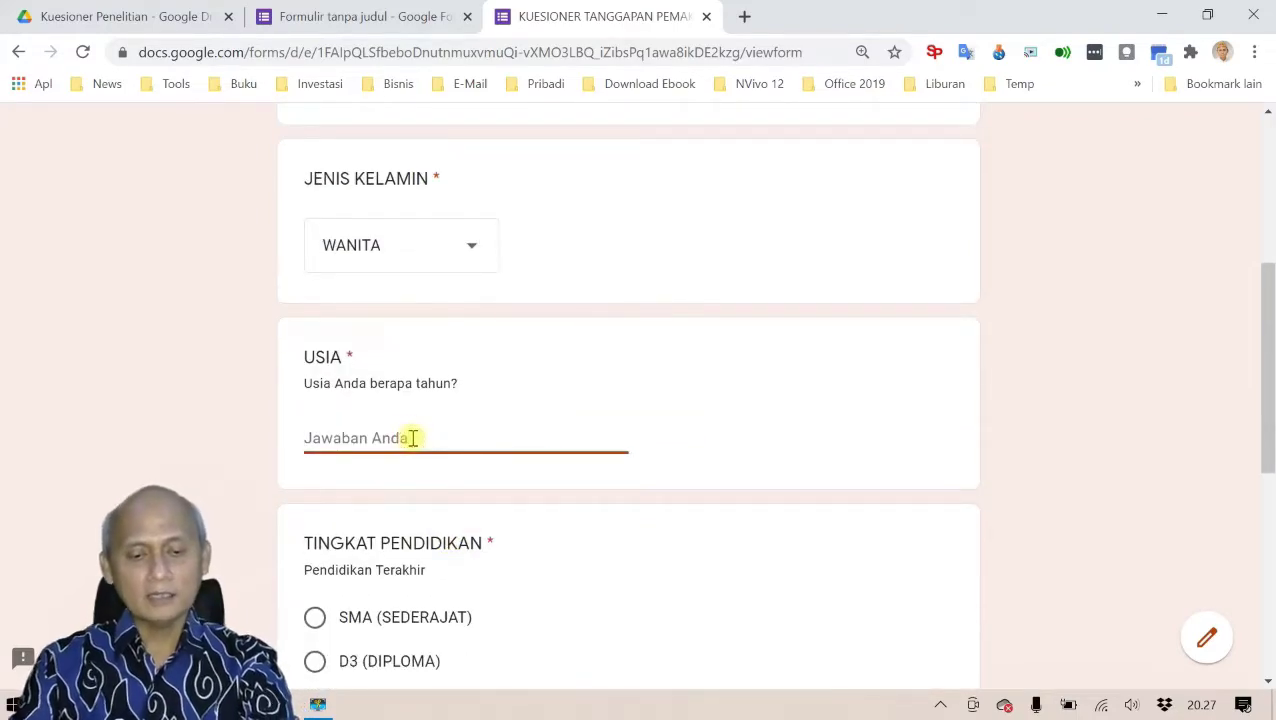
{"action": "type", "text": "28"}
- Choose D3 (DIPLOMA) as education level and YA for E-Filling use, and continue to the next section
{"action": "scroll", "coordinate": [413, 460], "scroll_direction": "down", "scroll_amount": 2}
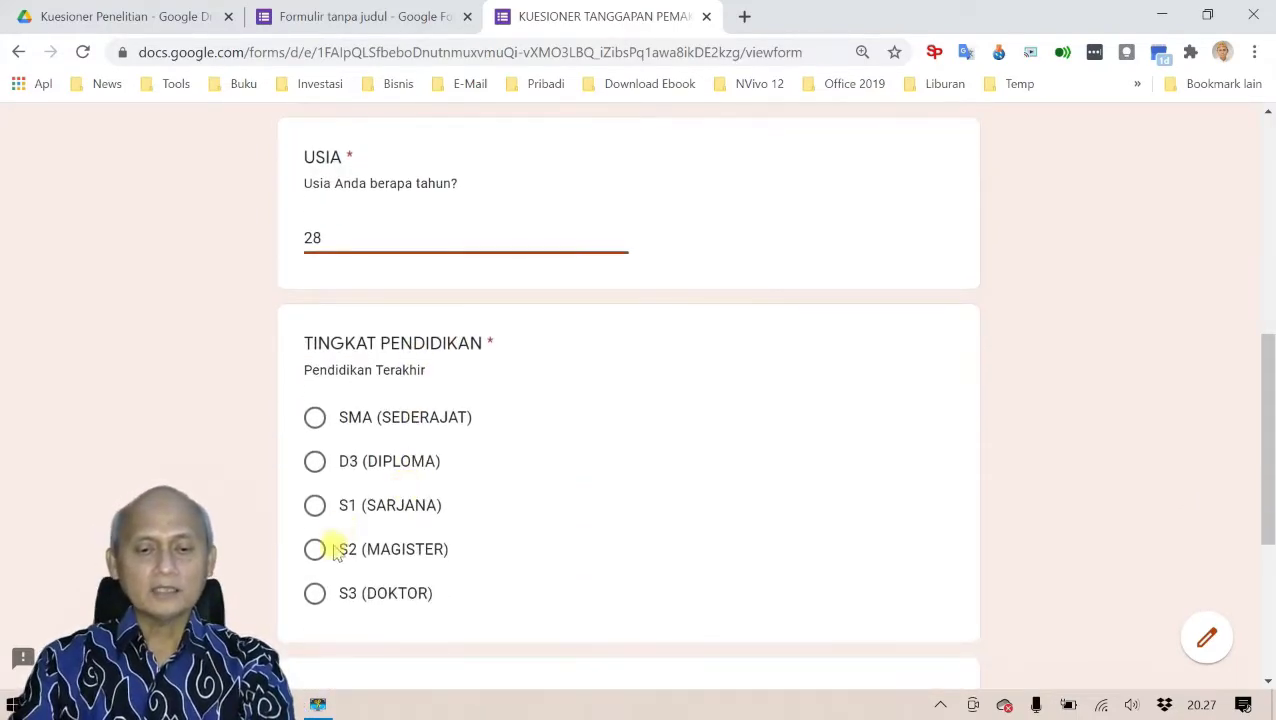
{"action": "left_click", "coordinate": [314, 462]}
{"action": "scroll", "coordinate": [472, 490], "scroll_direction": "down", "scroll_amount": 2}
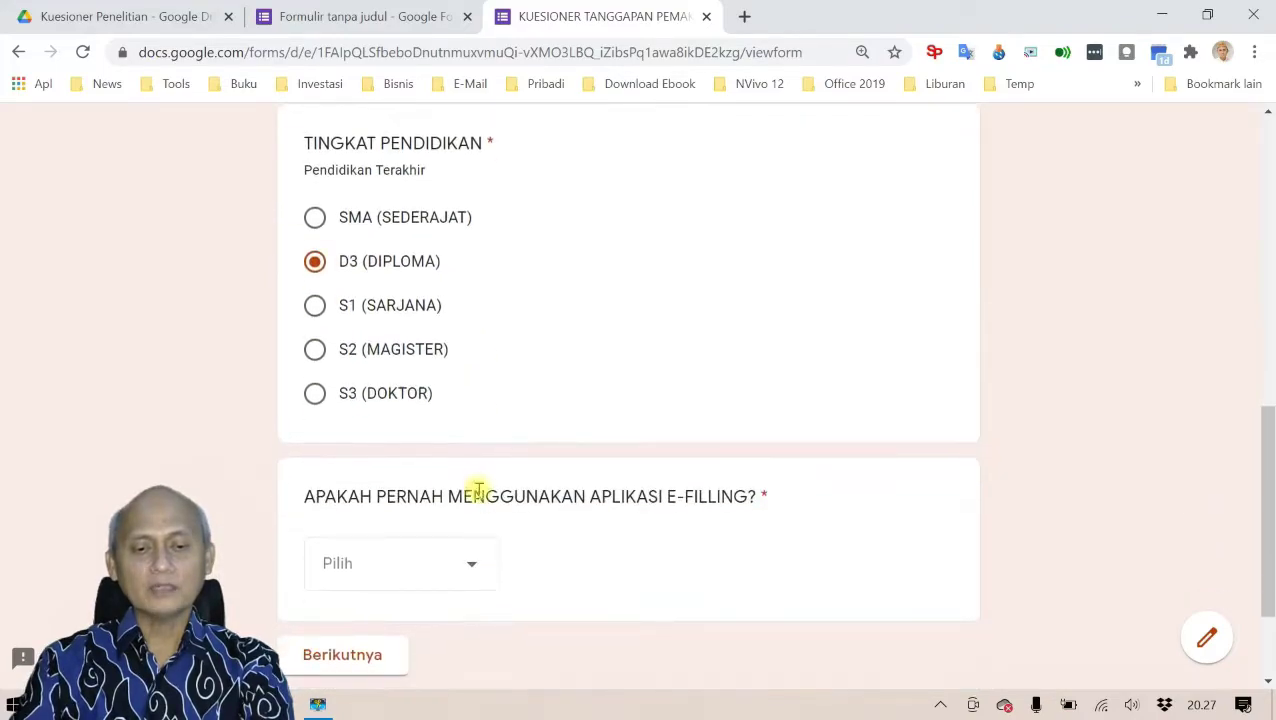
{"action": "left_click", "coordinate": [468, 570]}
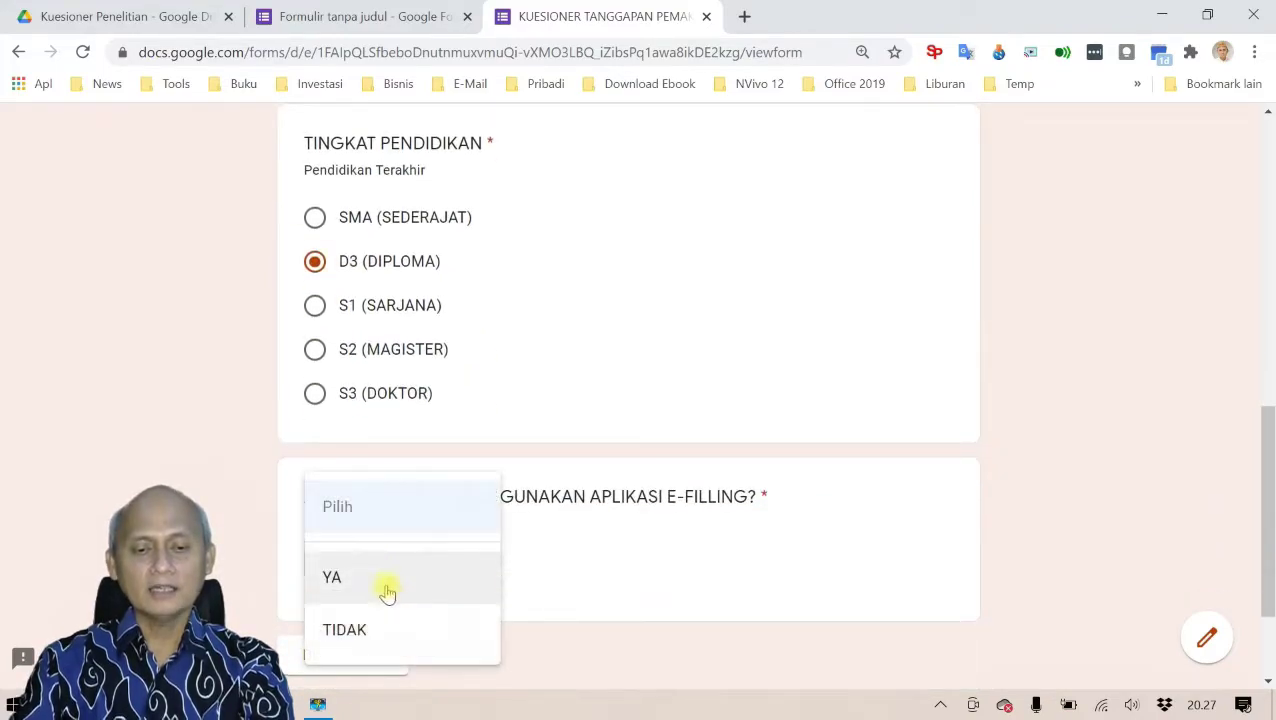
{"action": "left_click", "coordinate": [388, 588]}
{"action": "scroll", "coordinate": [578, 547], "scroll_direction": "down", "scroll_amount": 2}
{"action": "left_click", "coordinate": [350, 498]}
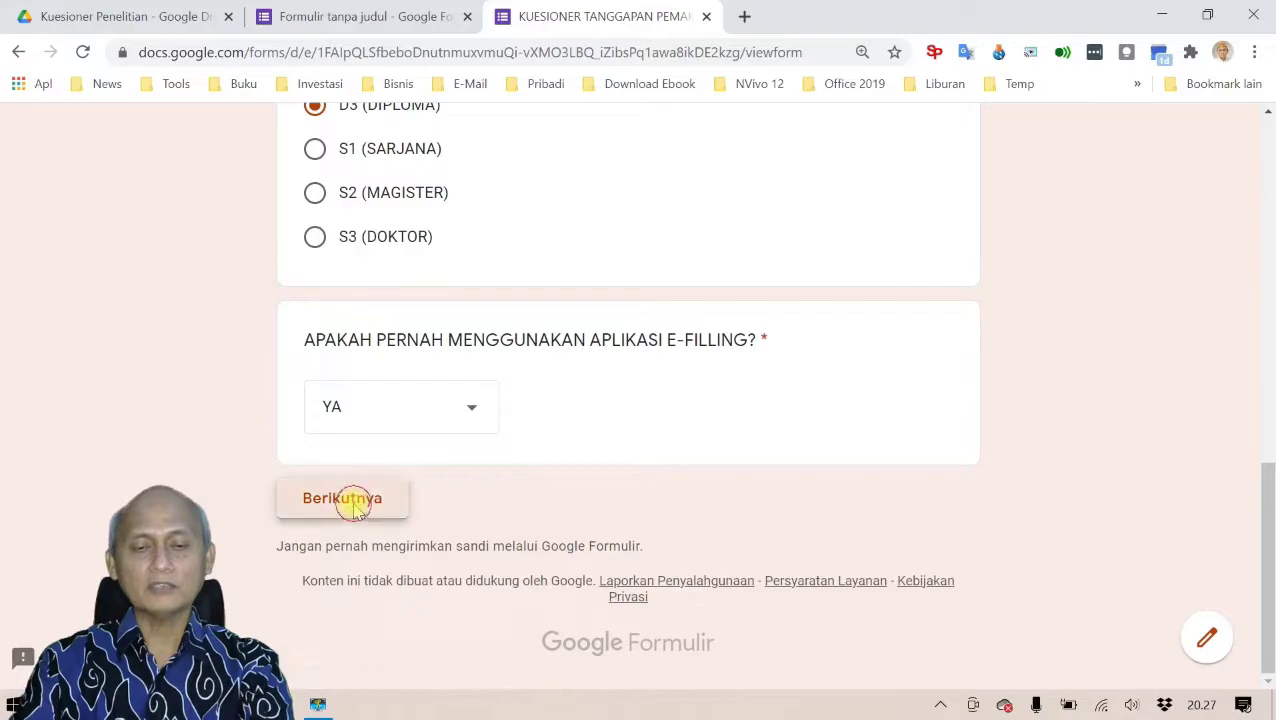
- Rate the productivity statement 3, the effectiveness statement 4 and the usefulness statement 3 for the second response
{"action": "scroll", "coordinate": [570, 495], "scroll_direction": "down", "scroll_amount": 5}
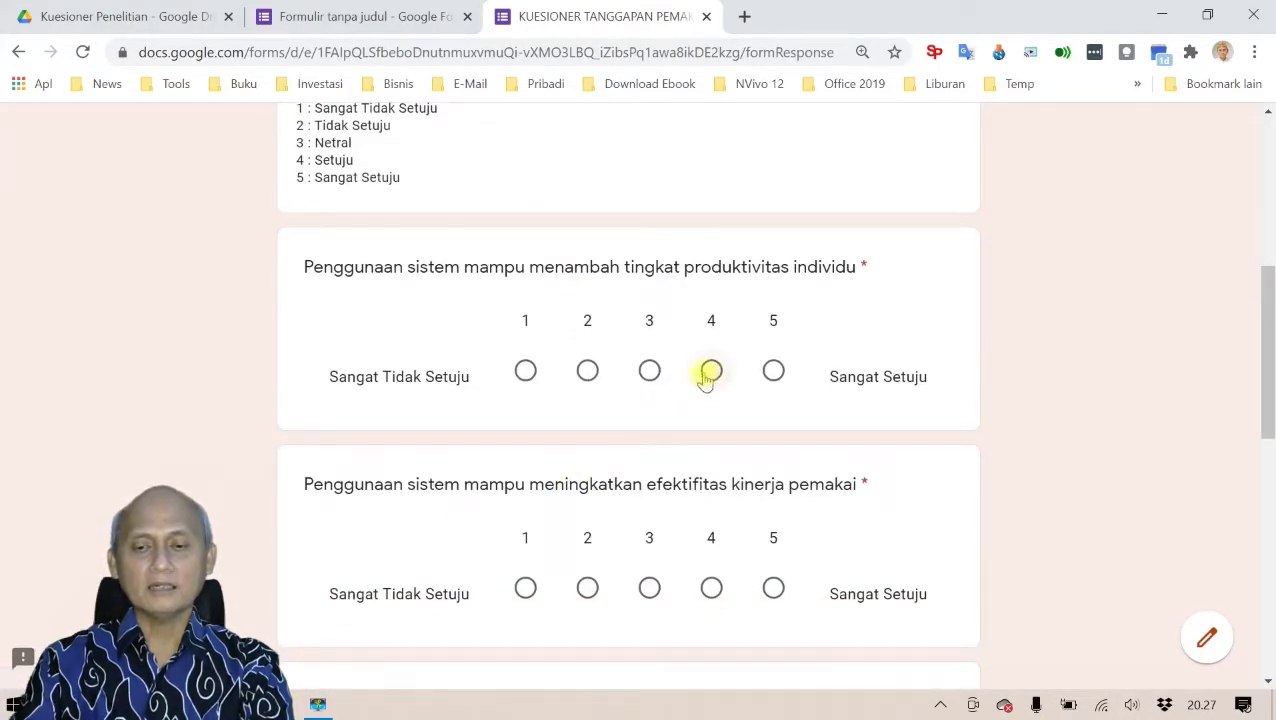
{"action": "left_click", "coordinate": [648, 374]}
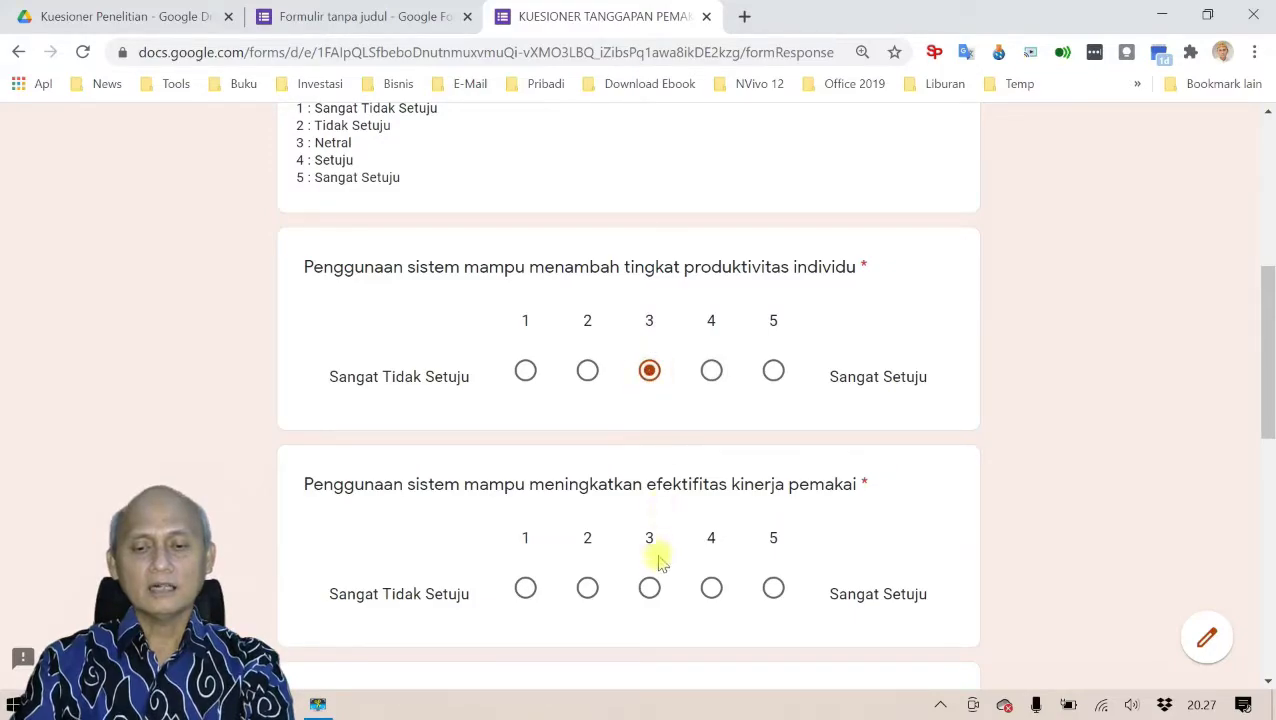
{"action": "left_click", "coordinate": [712, 590]}
{"action": "scroll", "coordinate": [745, 575], "scroll_direction": "down", "scroll_amount": 2}
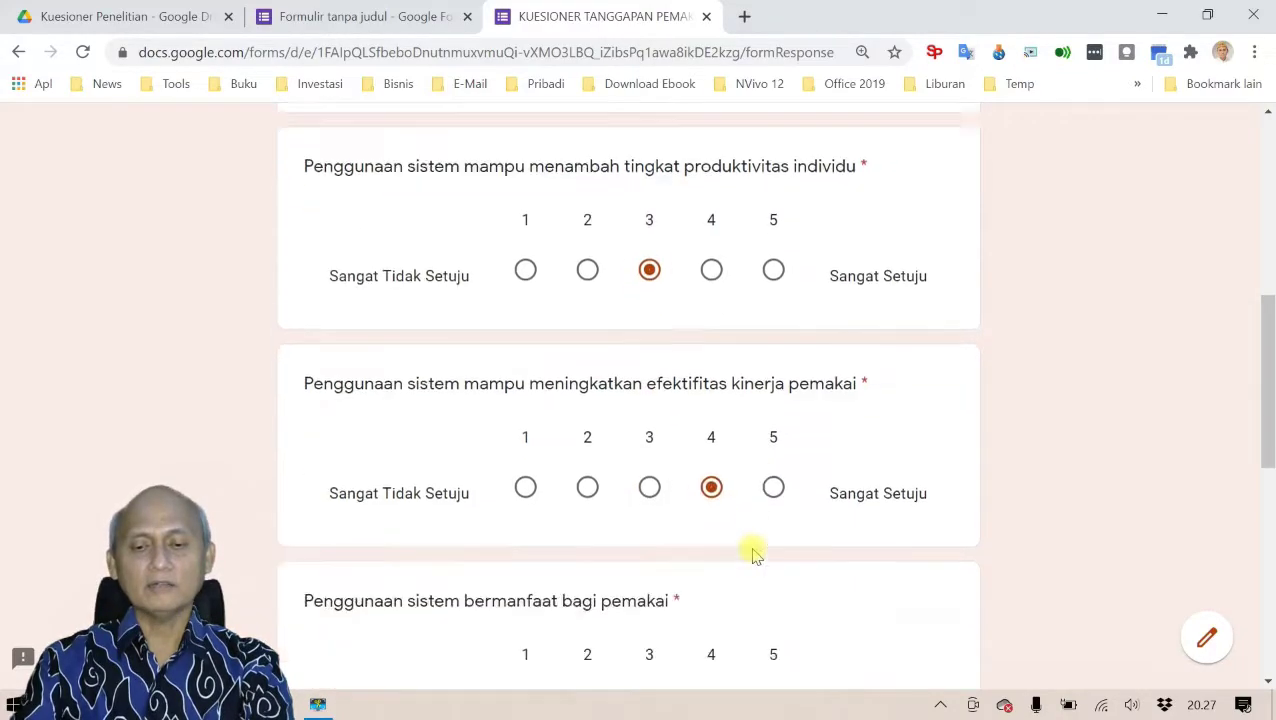
{"action": "left_click", "coordinate": [651, 606]}
- Answer the KEAMANAN grid rows with 3, 3 and 4 in order, and continue to the opinion section
{"action": "scroll", "coordinate": [710, 595], "scroll_direction": "down", "scroll_amount": 4}
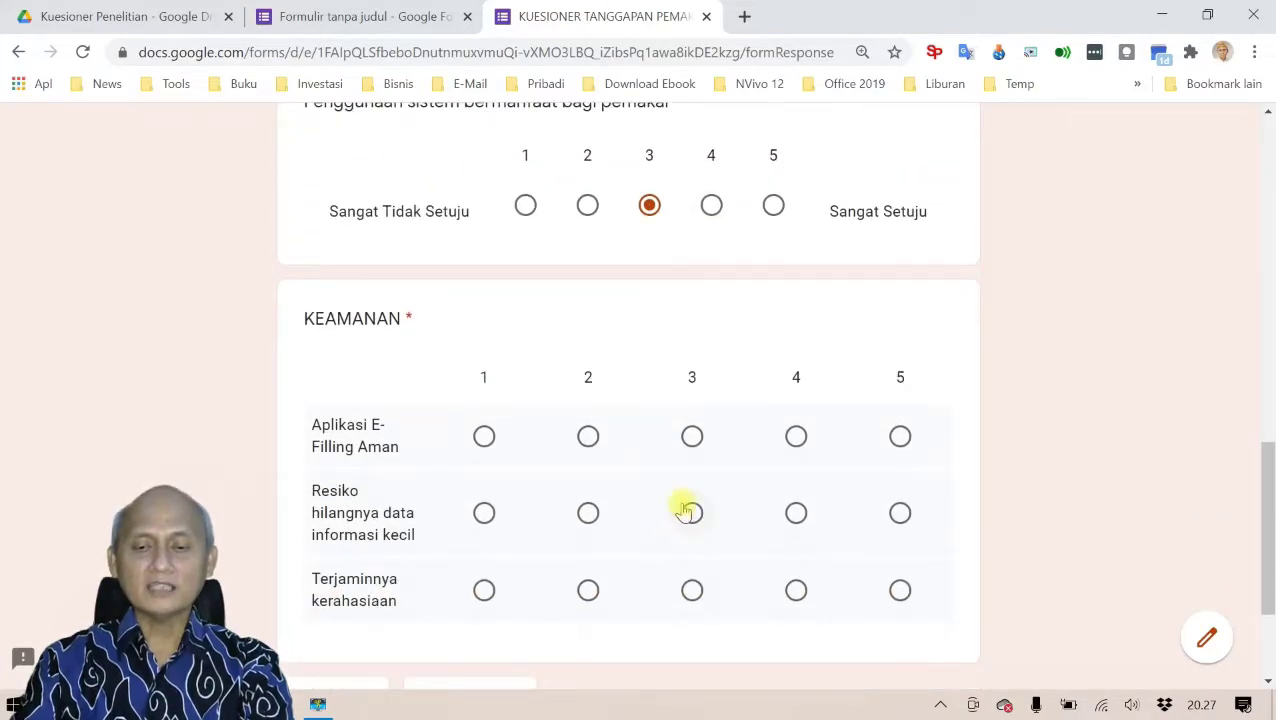
{"action": "left_click", "coordinate": [694, 444]}
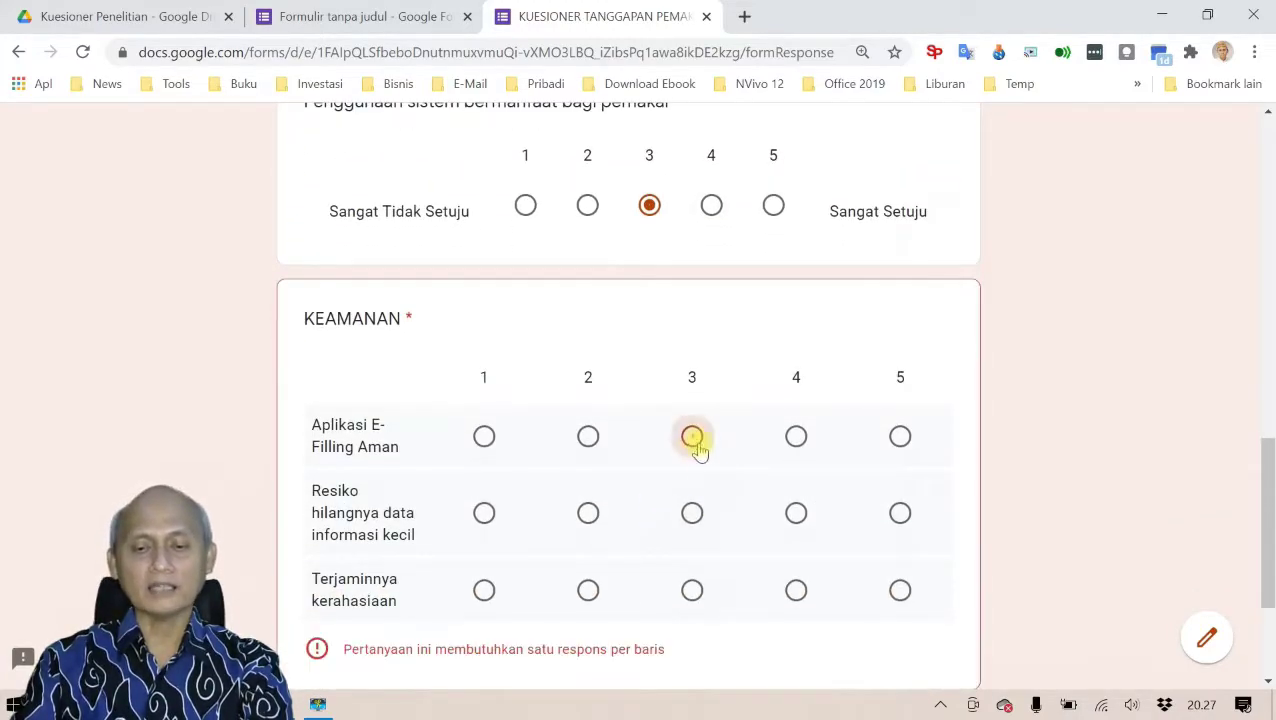
{"action": "left_click", "coordinate": [693, 515]}
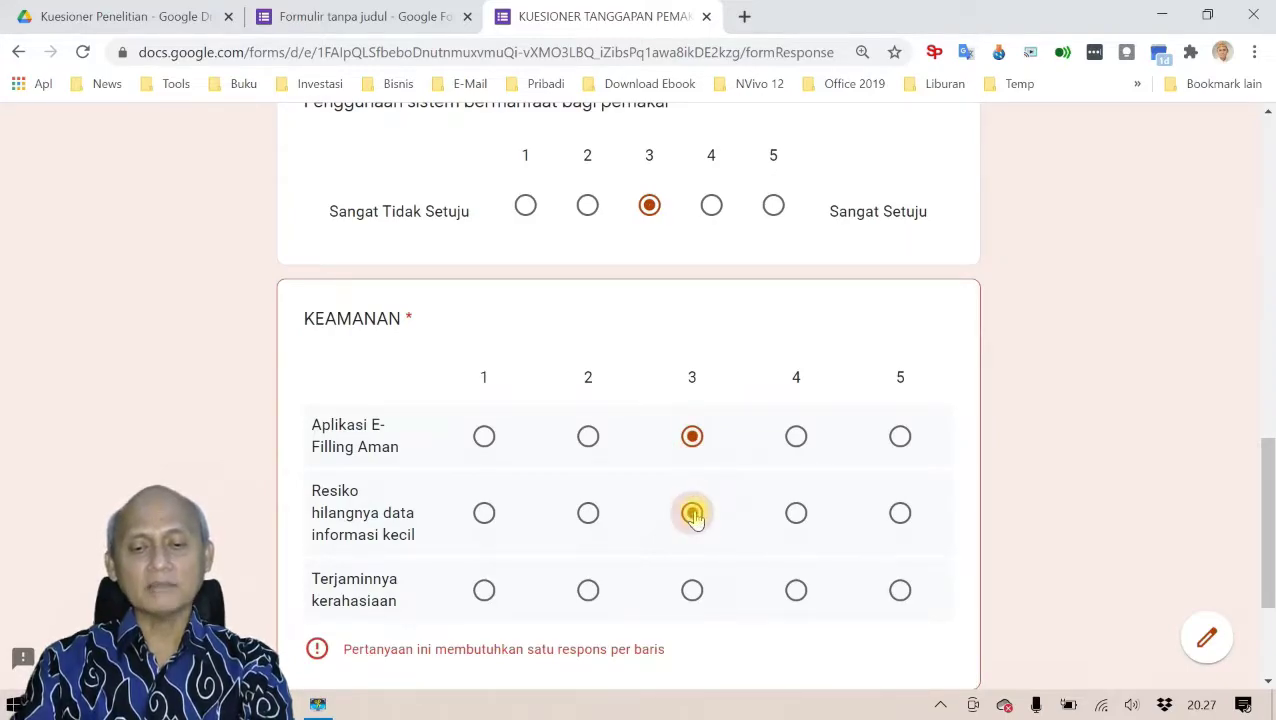
{"action": "left_click", "coordinate": [796, 589]}
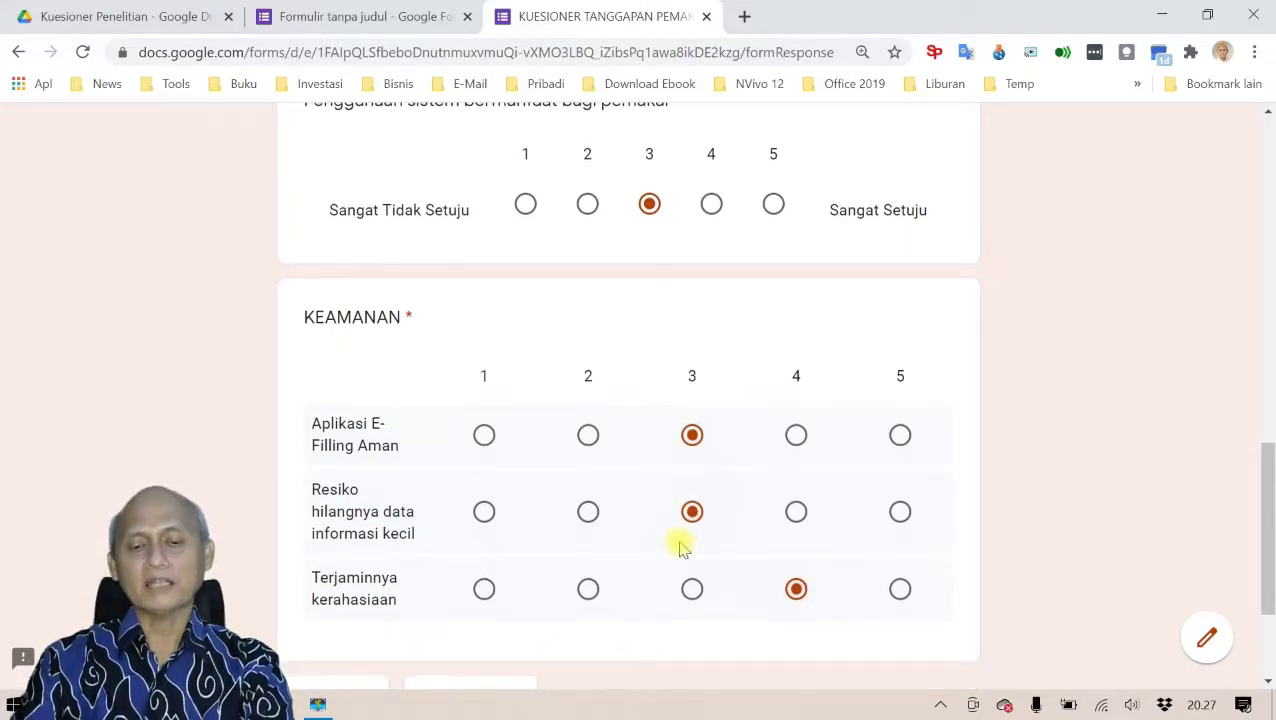
{"action": "scroll", "coordinate": [680, 547], "scroll_direction": "down", "scroll_amount": 2}
{"action": "left_click", "coordinate": [507, 503]}
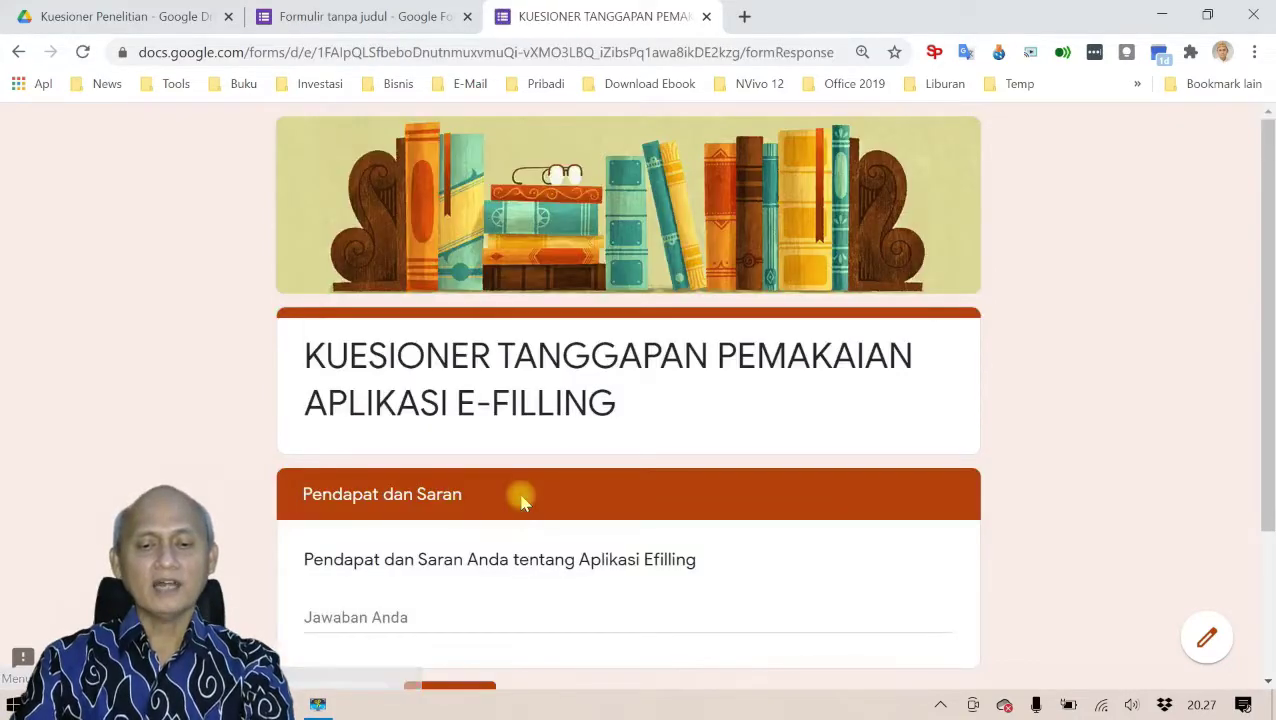
- Enter "Cukup membantu" as the second response's opinion on the E-Filling application
{"action": "scroll", "coordinate": [521, 498], "scroll_direction": "down", "scroll_amount": 2}
{"action": "left_click", "coordinate": [434, 420]}
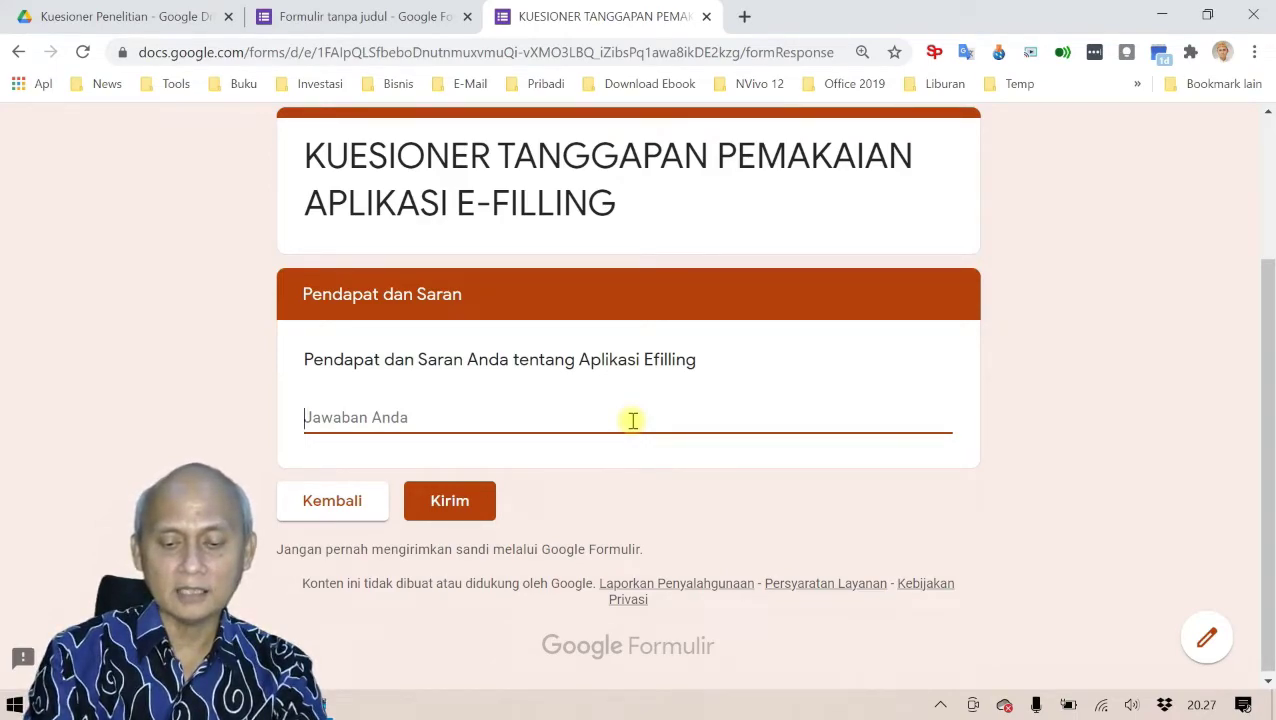
{"action": "type", "text": "Cu"}
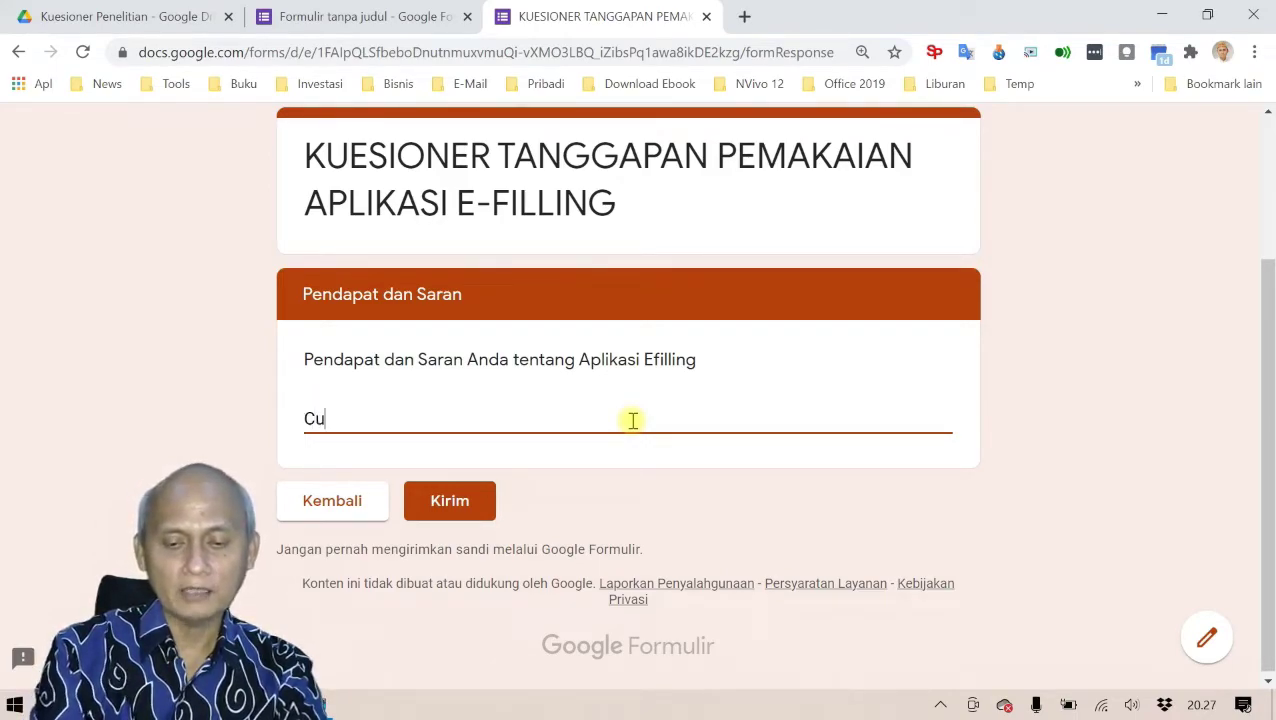
{"action": "type", "text": "kup mem"}
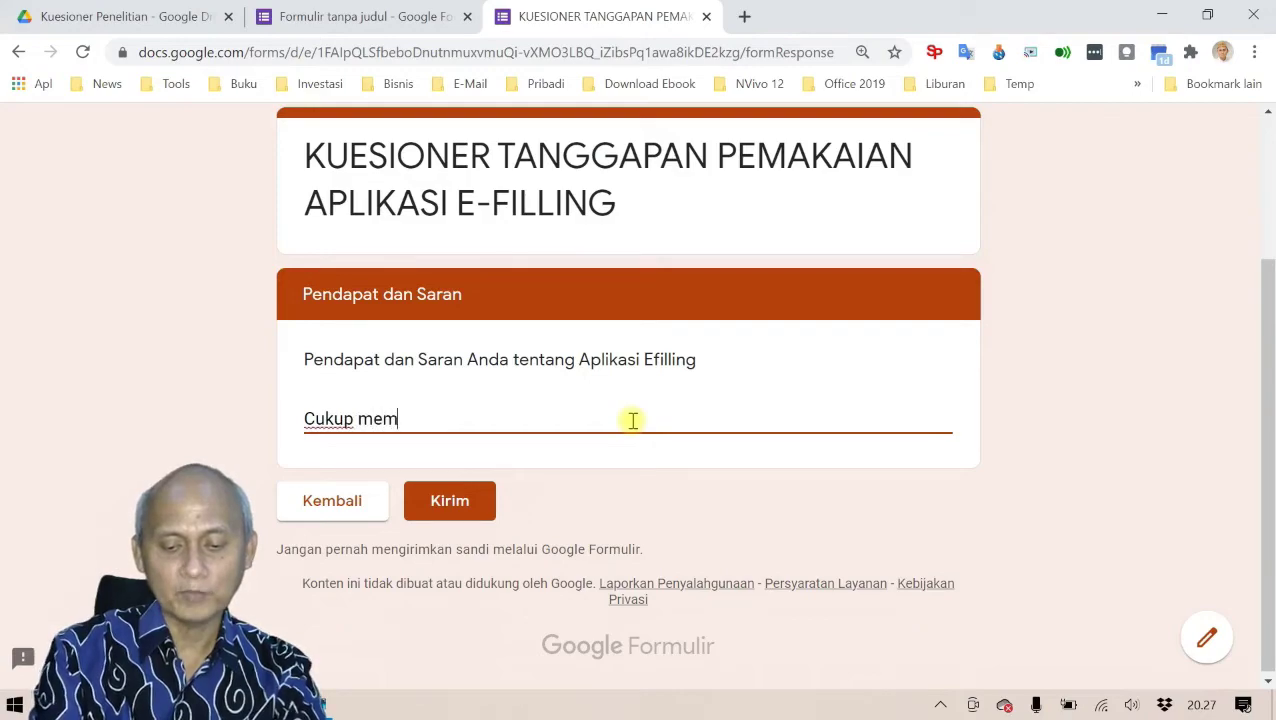
{"action": "type", "text": "bantu"}
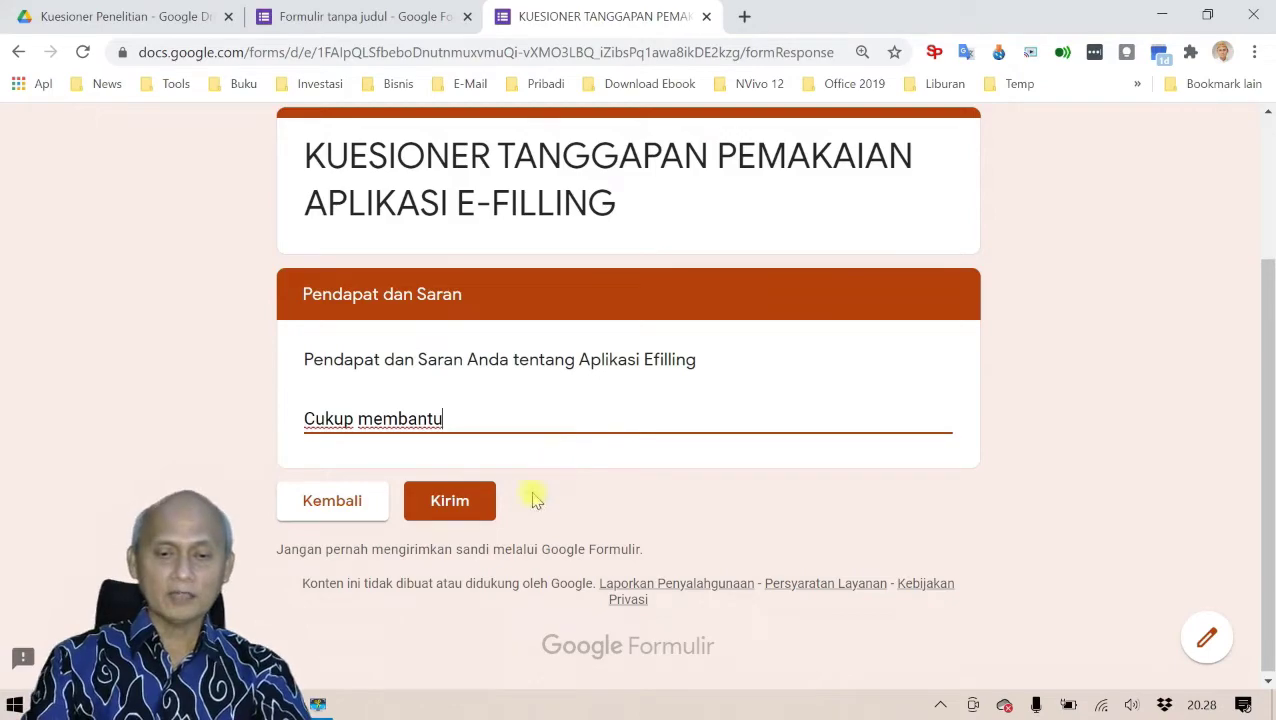
- Submit the second sample response and close the respondent's view of the questionnaire
{"action": "left_click", "coordinate": [461, 506]}
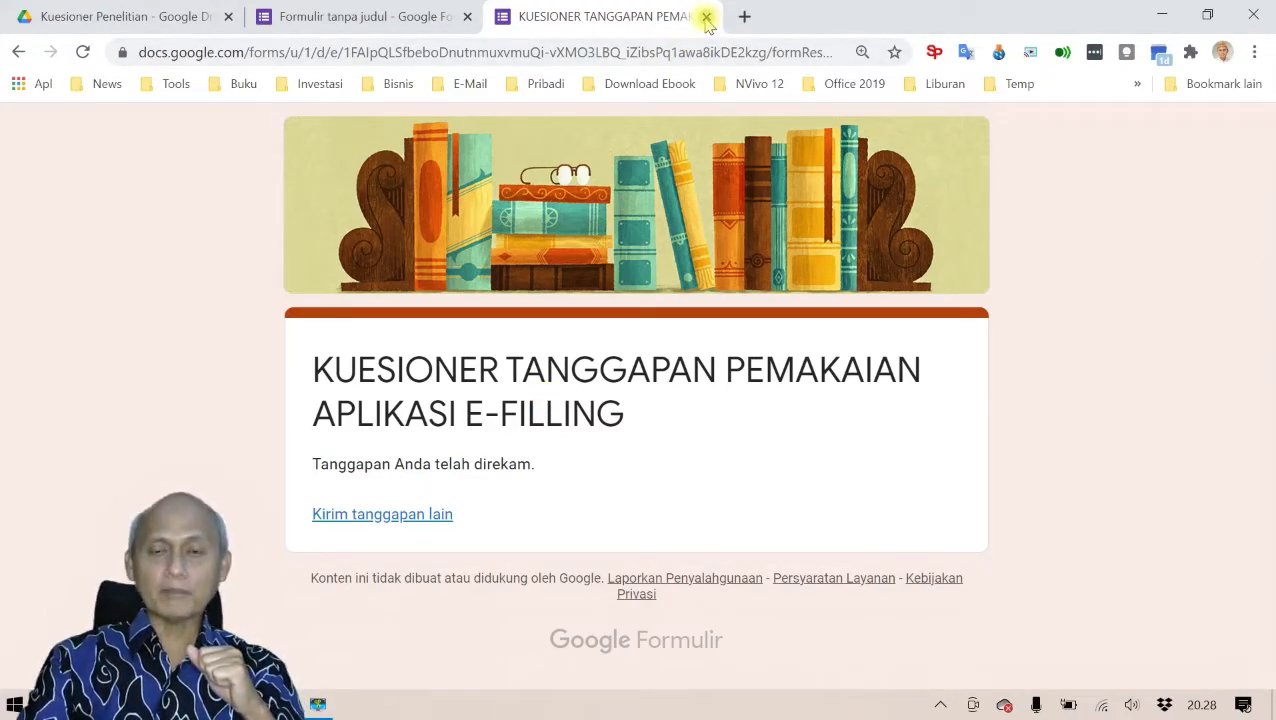
{"action": "left_click", "coordinate": [706, 17]}
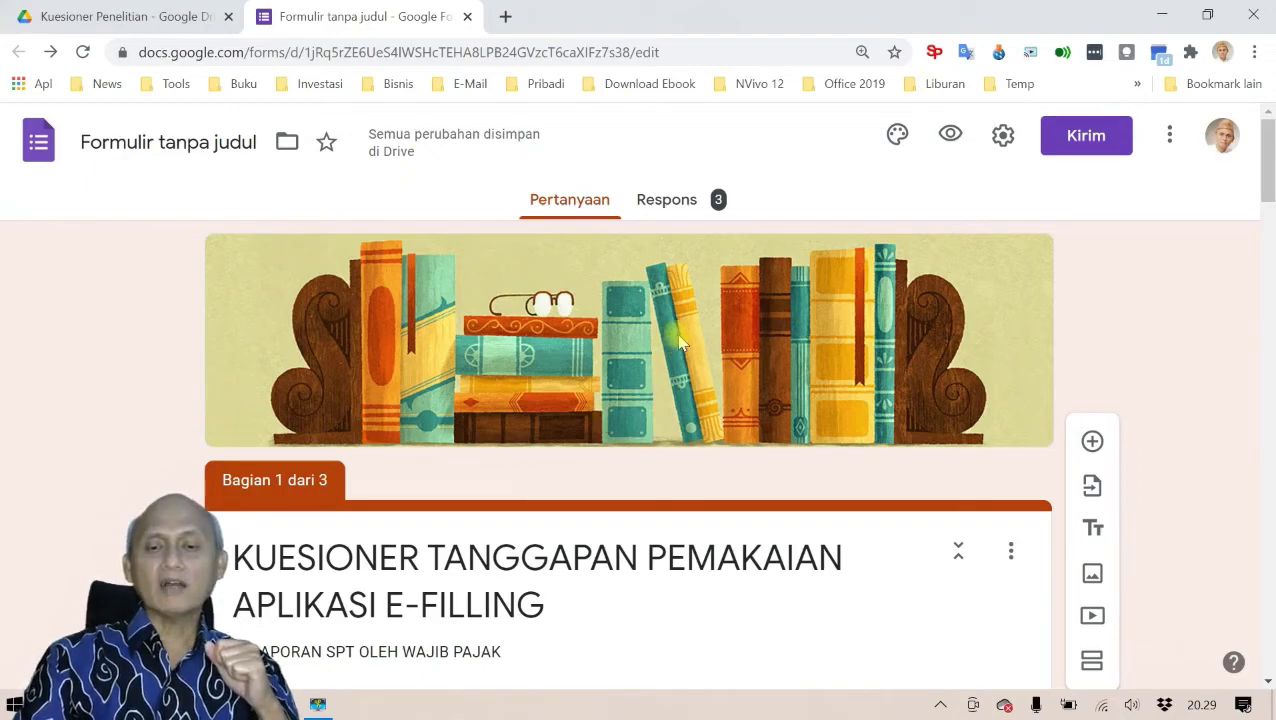
- Review the response summary charts for every question, from JENIS KELAMIN through KEAMANAN to Pendapat dan Saran
{"action": "left_click", "coordinate": [668, 202]}
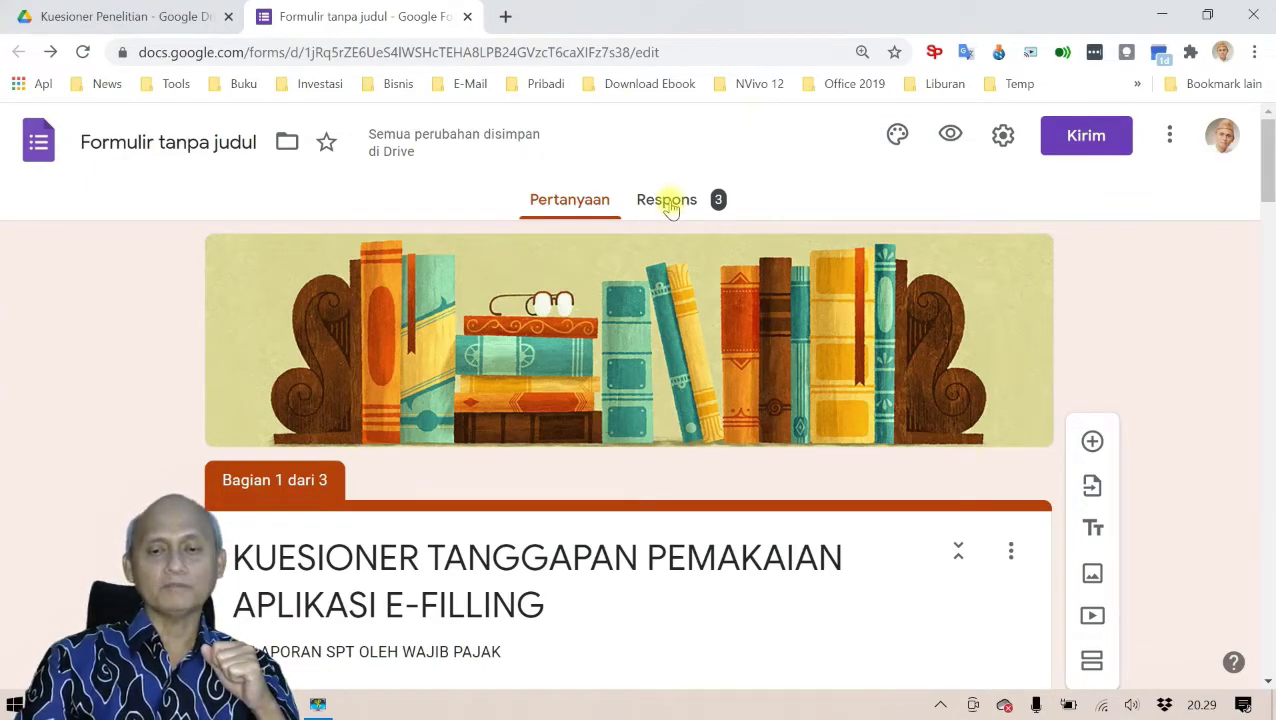
{"action": "left_click", "coordinate": [668, 202]}
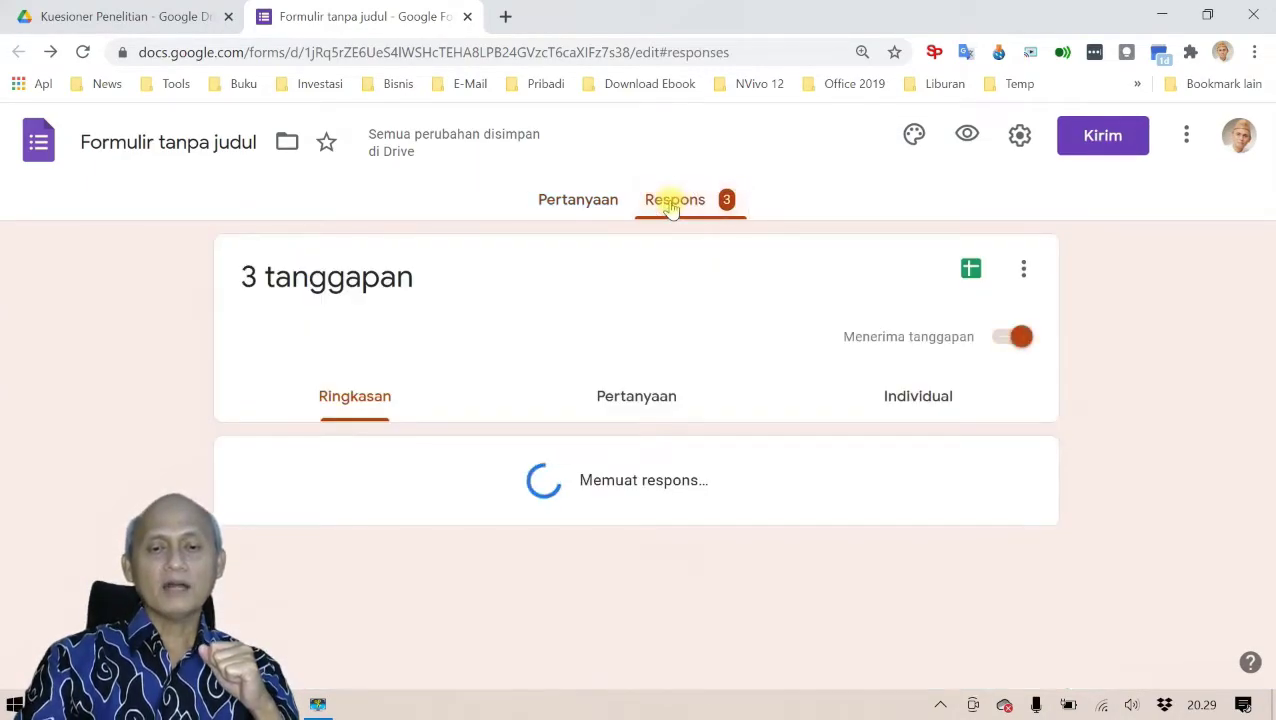
{"action": "scroll", "coordinate": [631, 413], "scroll_direction": "down", "scroll_amount": 2}
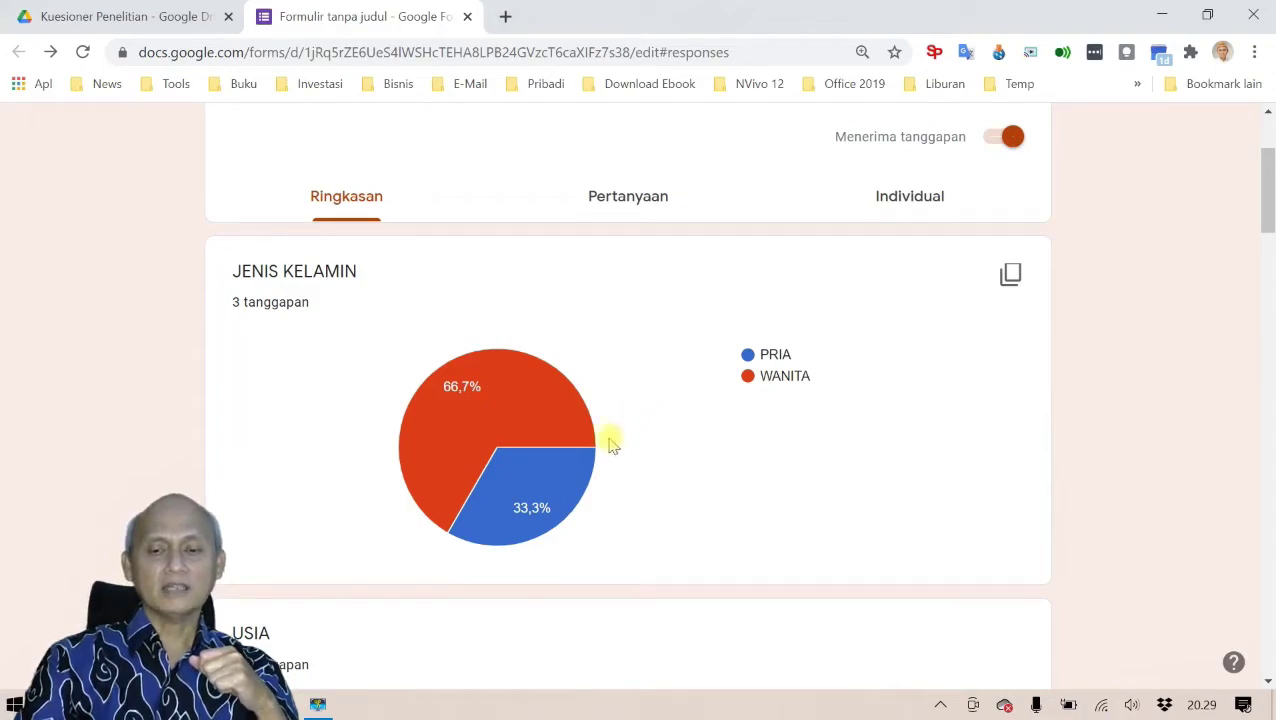
{"action": "mouse_move", "coordinate": [533, 430]}
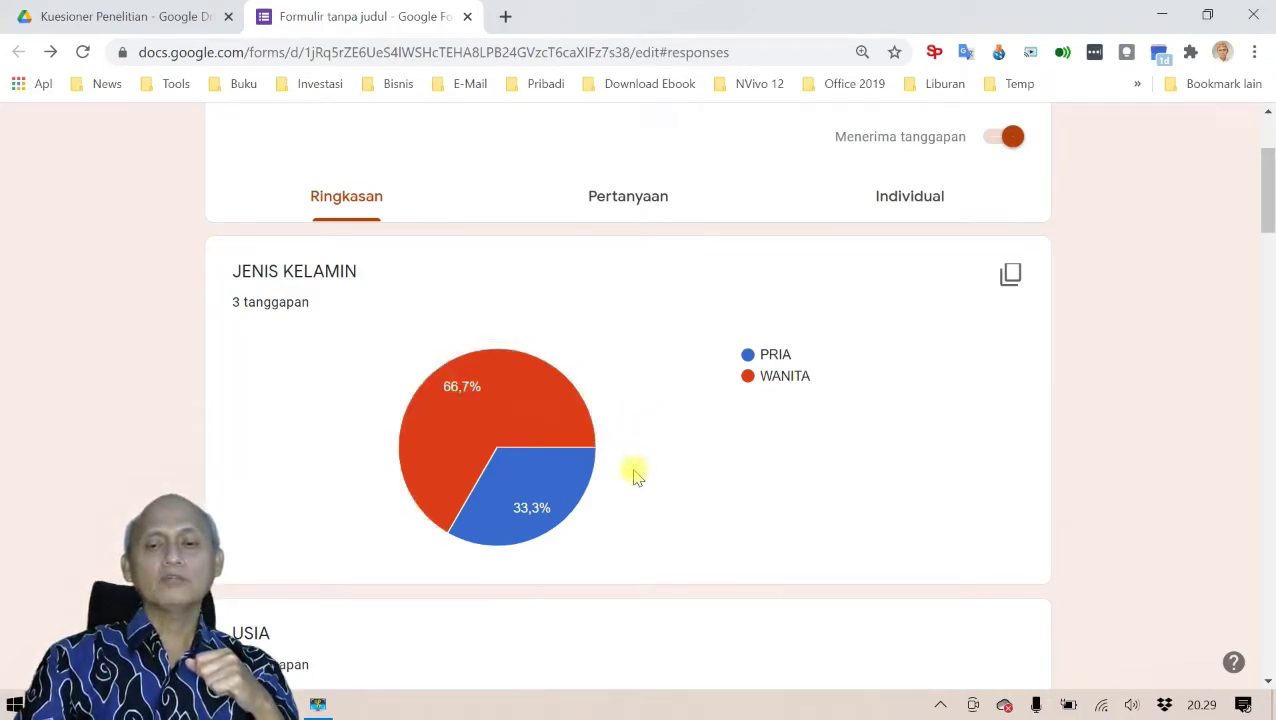
{"action": "mouse_move", "coordinate": [618, 484]}
{"action": "scroll", "coordinate": [618, 485], "scroll_direction": "down", "scroll_amount": 3}
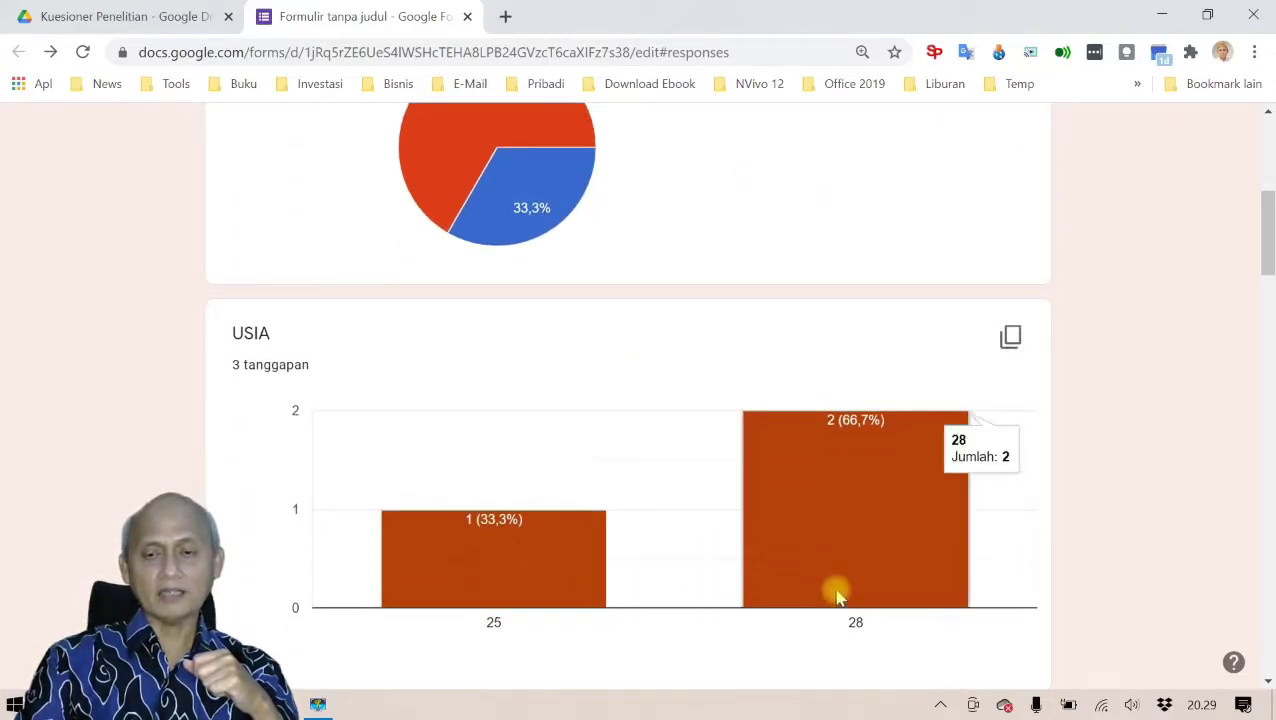
{"action": "scroll", "coordinate": [678, 550], "scroll_direction": "down", "scroll_amount": 4}
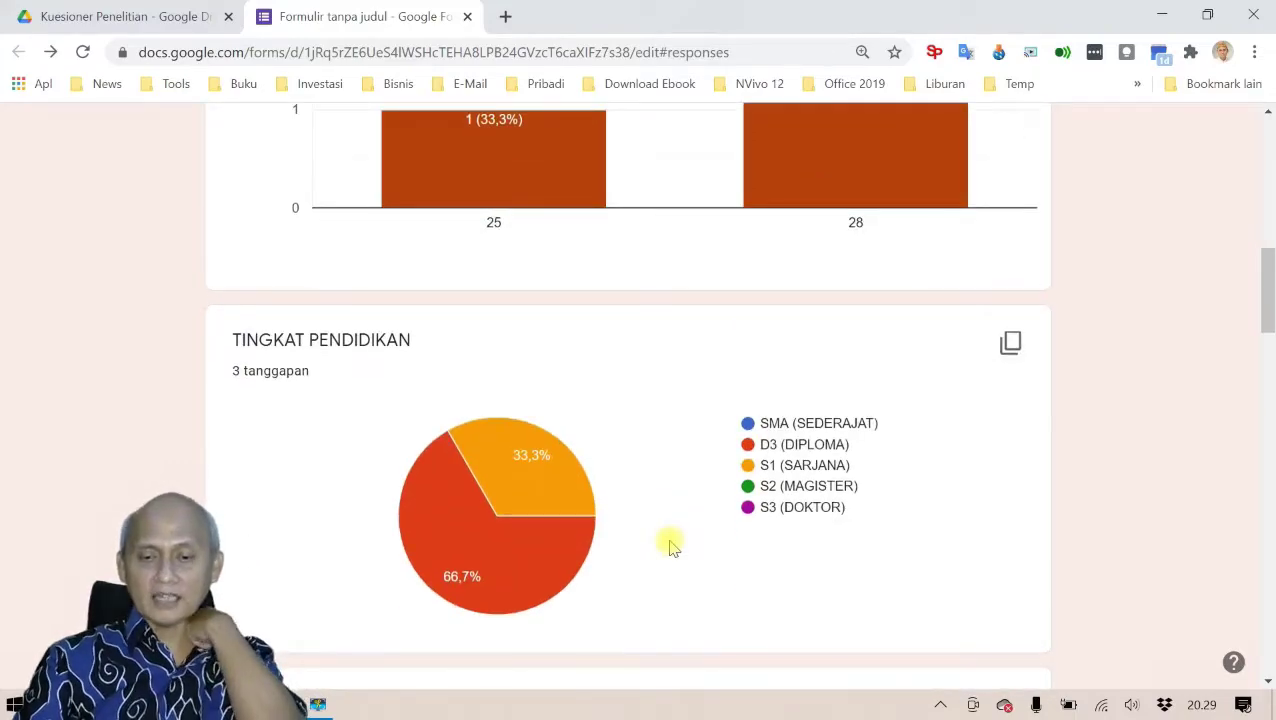
{"action": "mouse_move", "coordinate": [548, 510]}
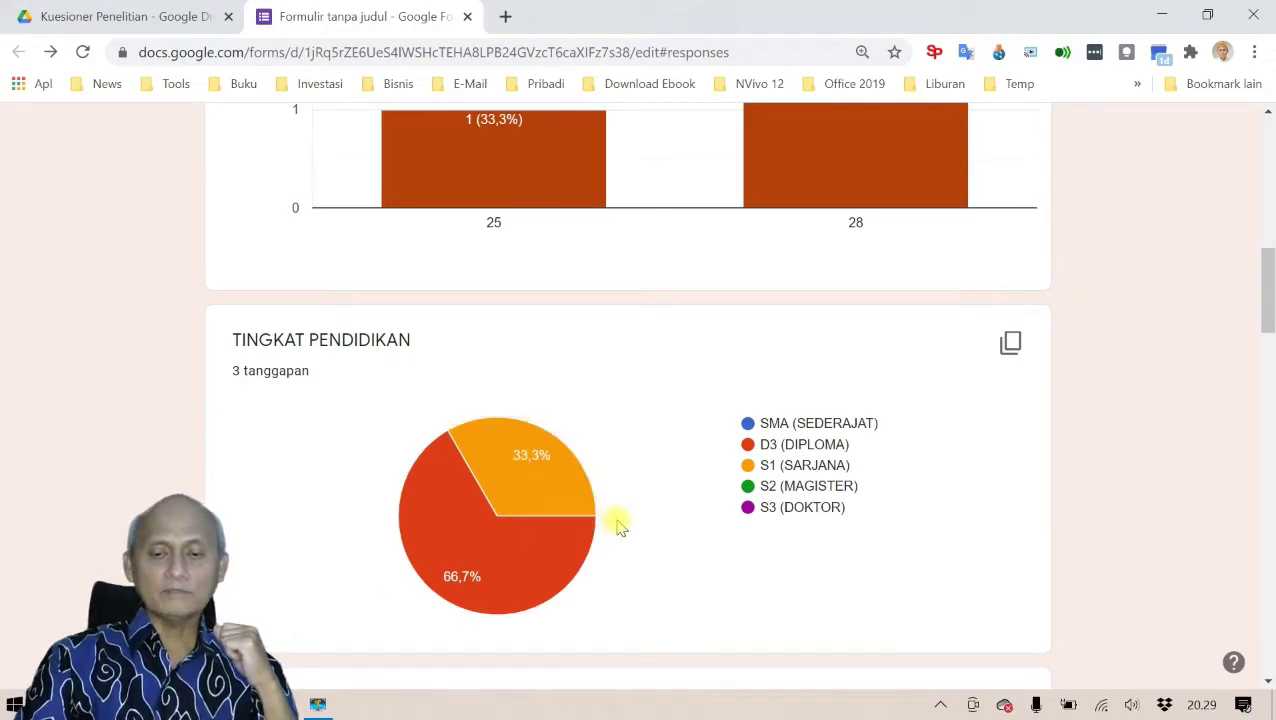
{"action": "scroll", "coordinate": [616, 524], "scroll_direction": "down", "scroll_amount": 3}
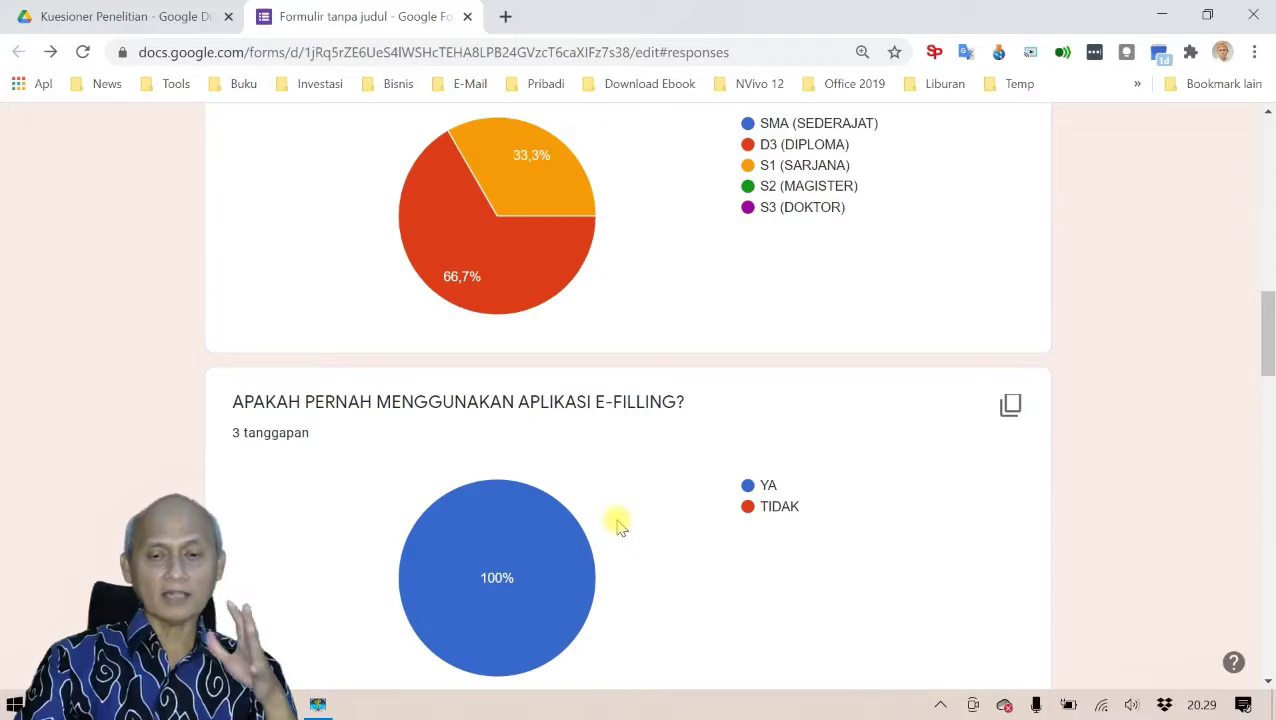
{"action": "scroll", "coordinate": [618, 522], "scroll_direction": "down", "scroll_amount": 3}
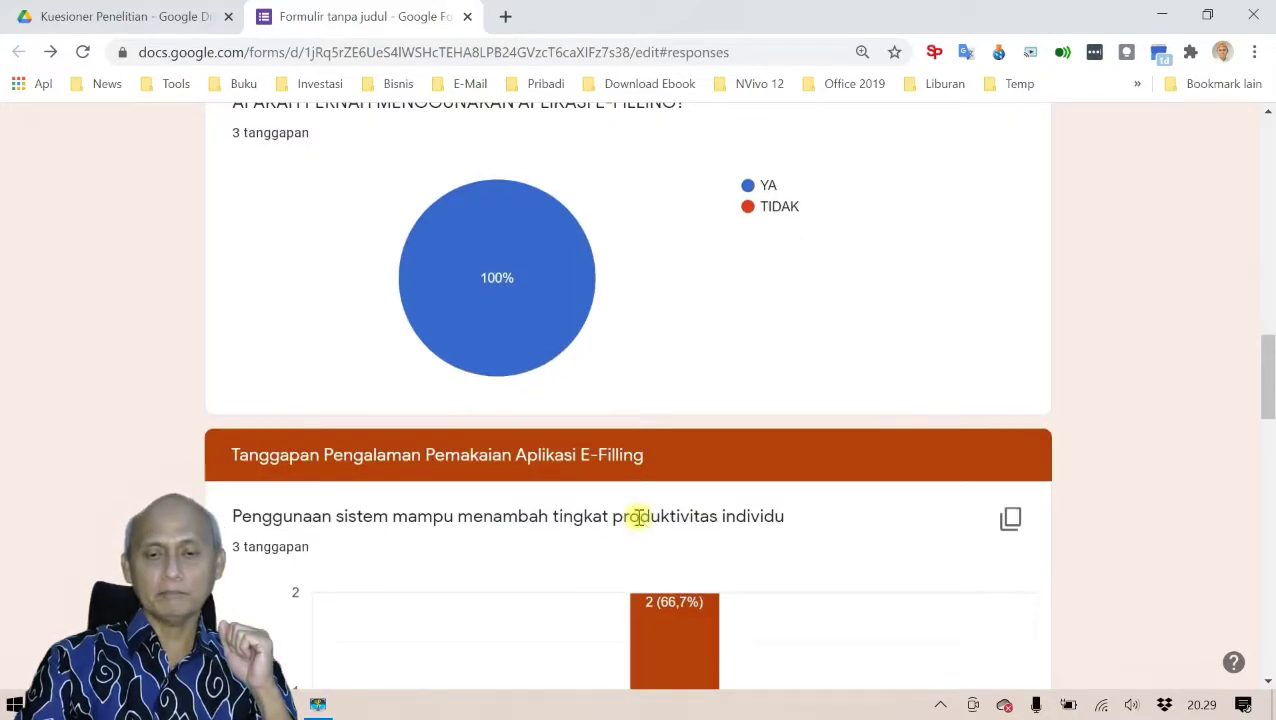
{"action": "scroll", "coordinate": [620, 475], "scroll_direction": "down", "scroll_amount": 8}
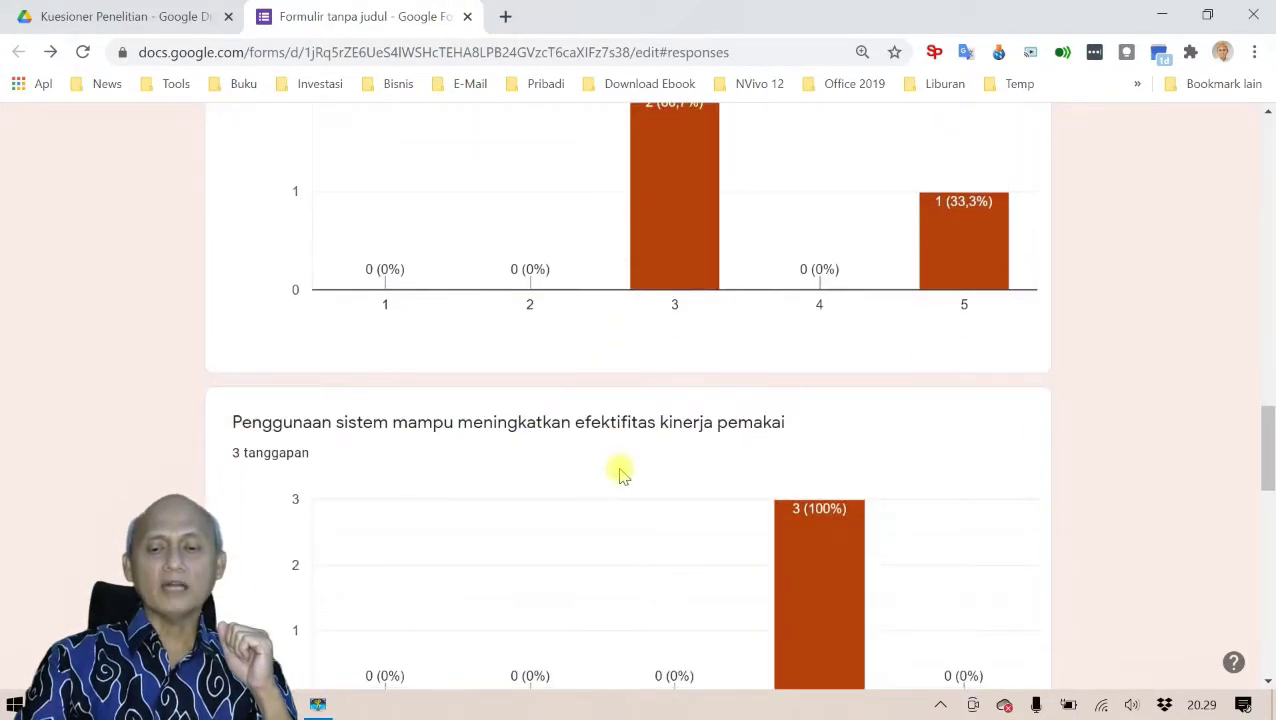
{"action": "scroll", "coordinate": [620, 475], "scroll_direction": "down", "scroll_amount": 10}
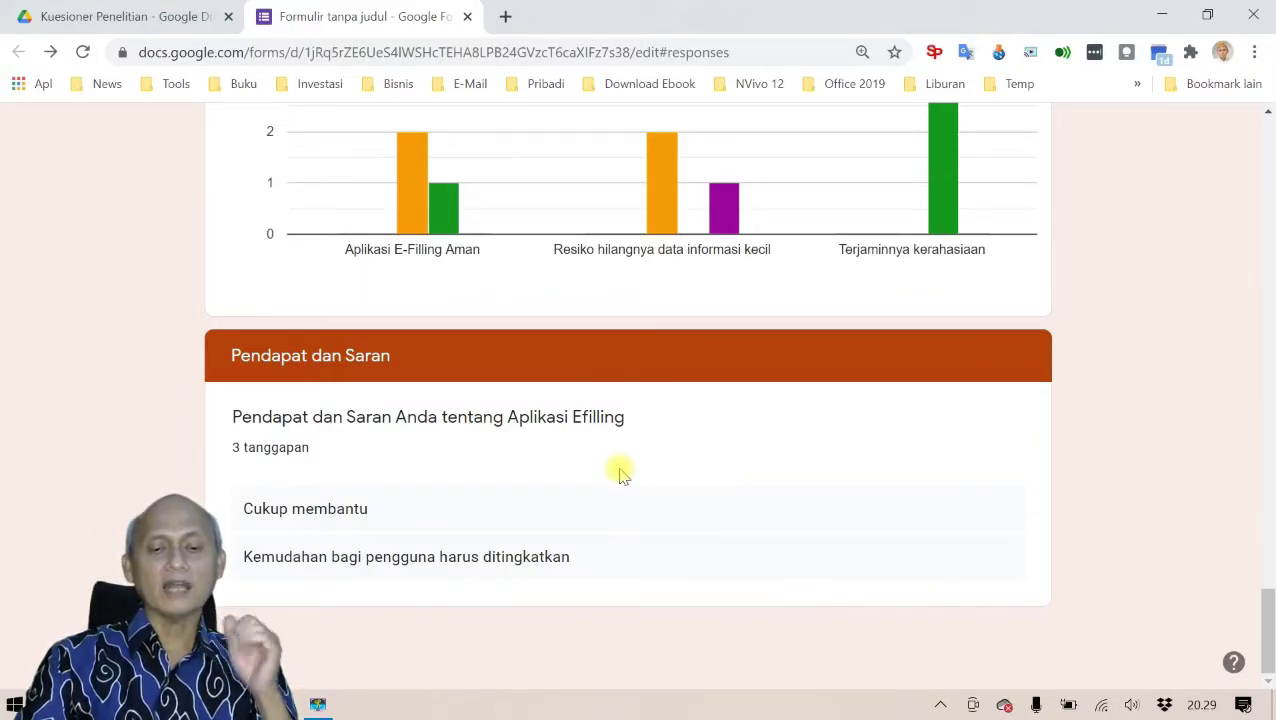
{"action": "scroll", "coordinate": [619, 474], "scroll_direction": "up", "scroll_amount": 20}
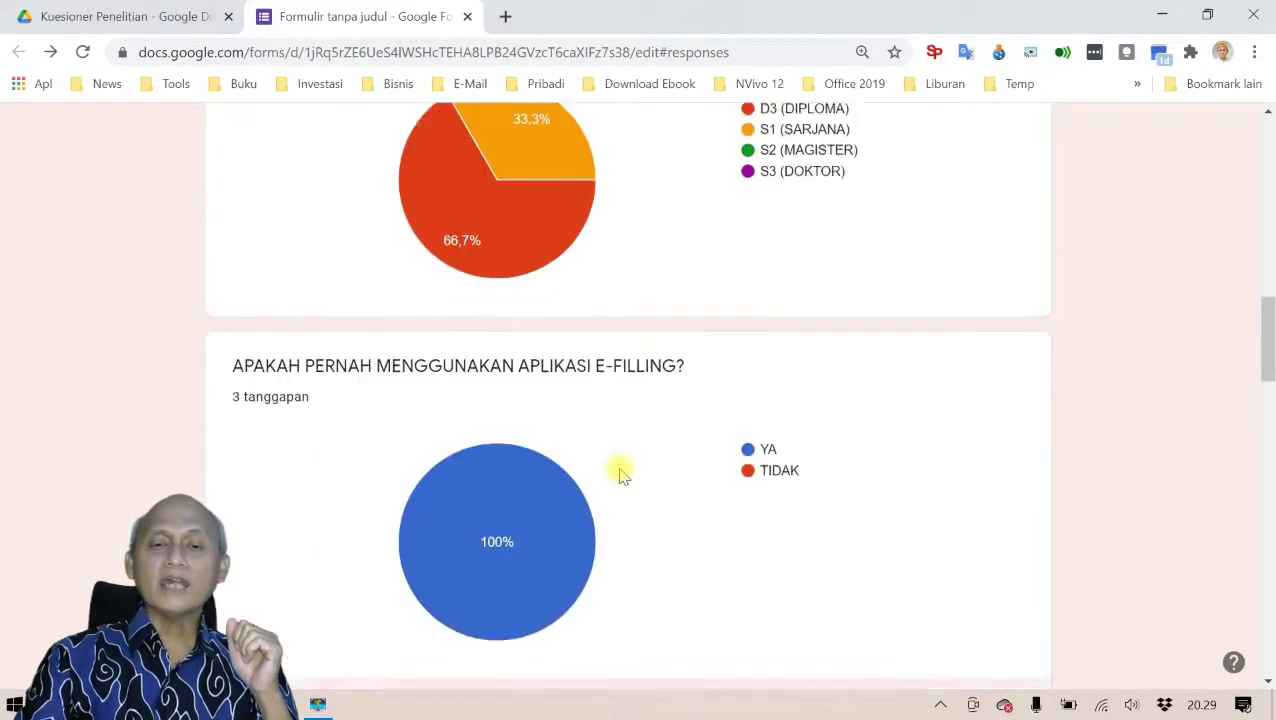
{"action": "scroll", "coordinate": [619, 474], "scroll_direction": "up", "scroll_amount": 8}
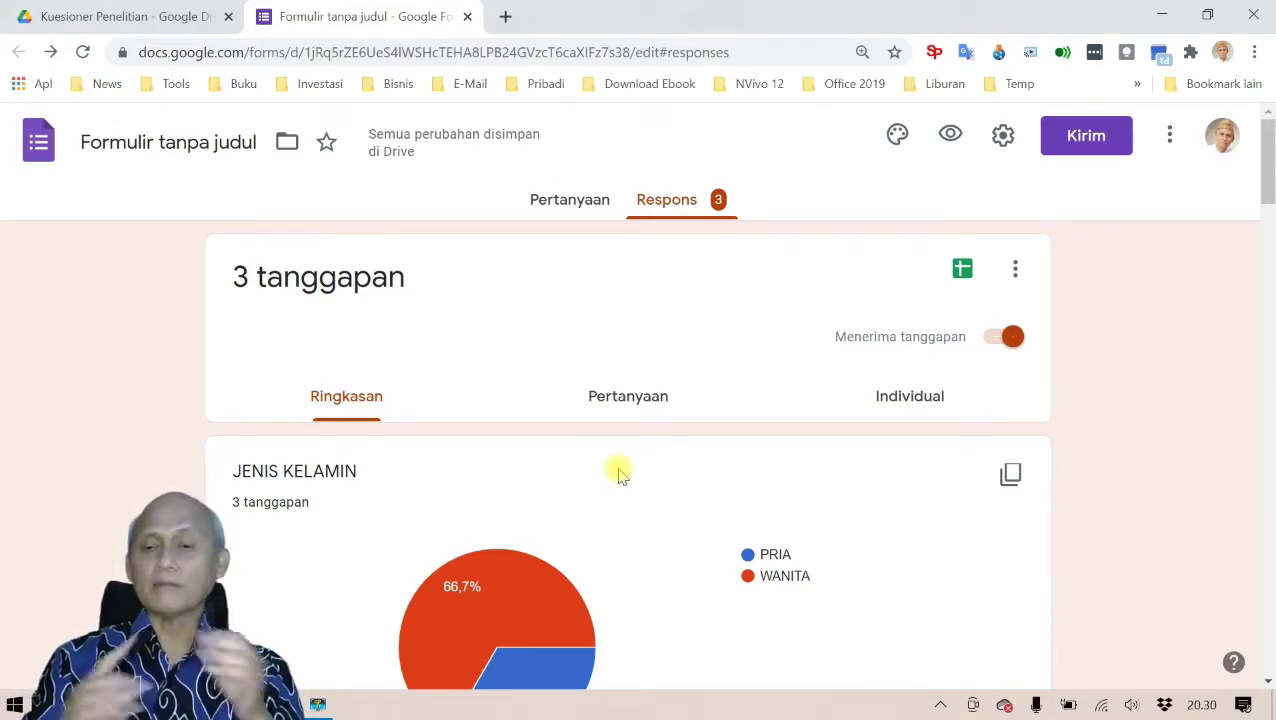
- Create a new spreadsheet named "Kuesioner E-Filling" as the destination for the form responses
{"action": "left_click", "coordinate": [959, 272]}
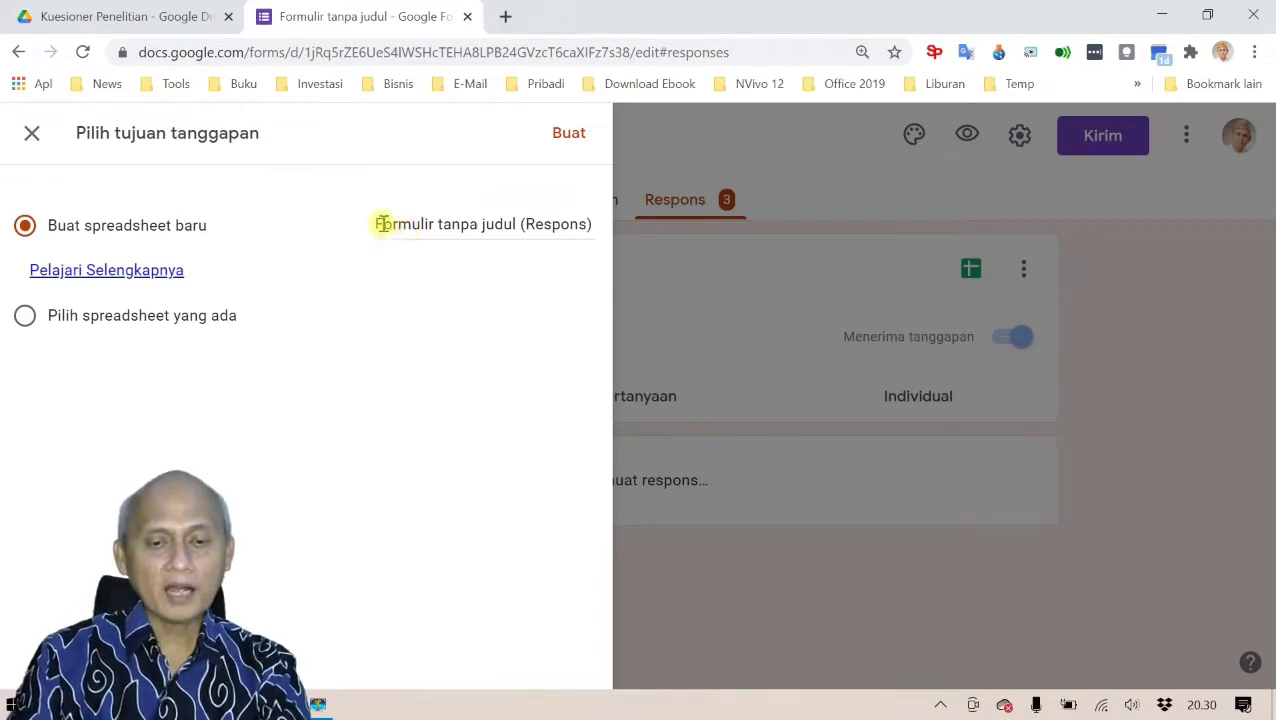
{"action": "left_click_drag", "start_coordinate": [376, 224], "coordinate": [598, 230]}
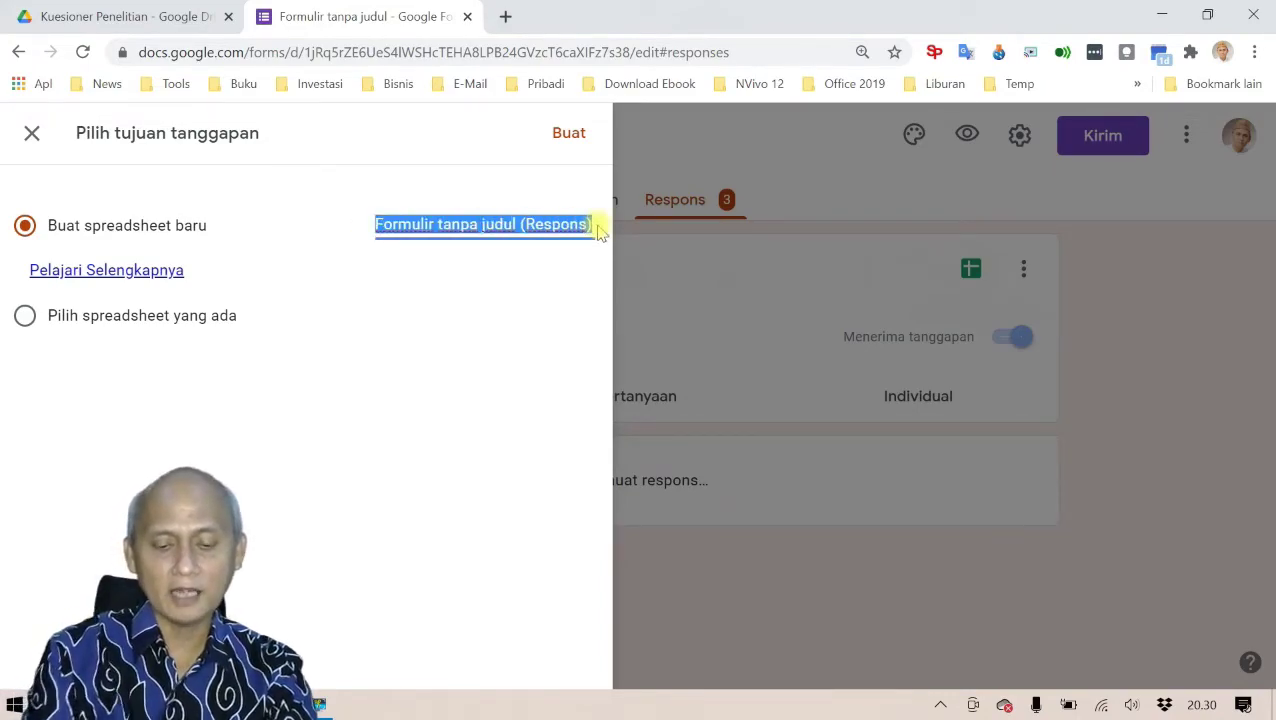
{"action": "type", "text": "Ku"}
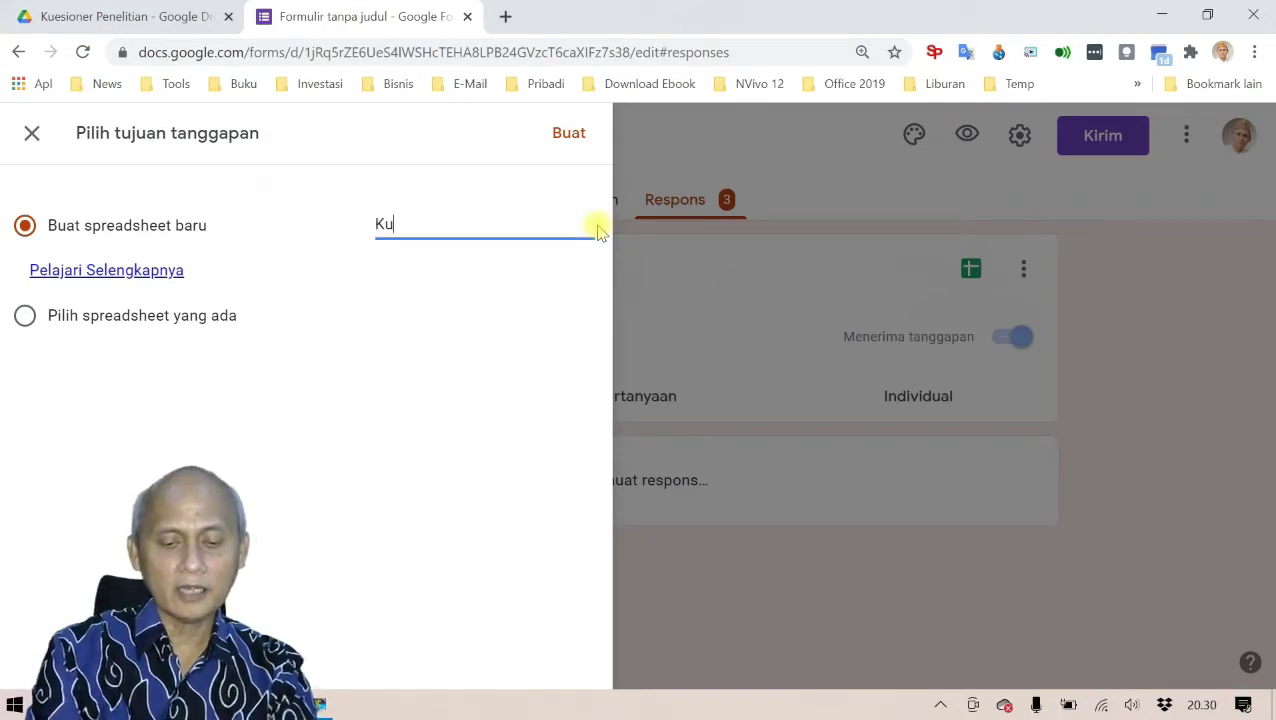
{"action": "type", "text": "esioner "}
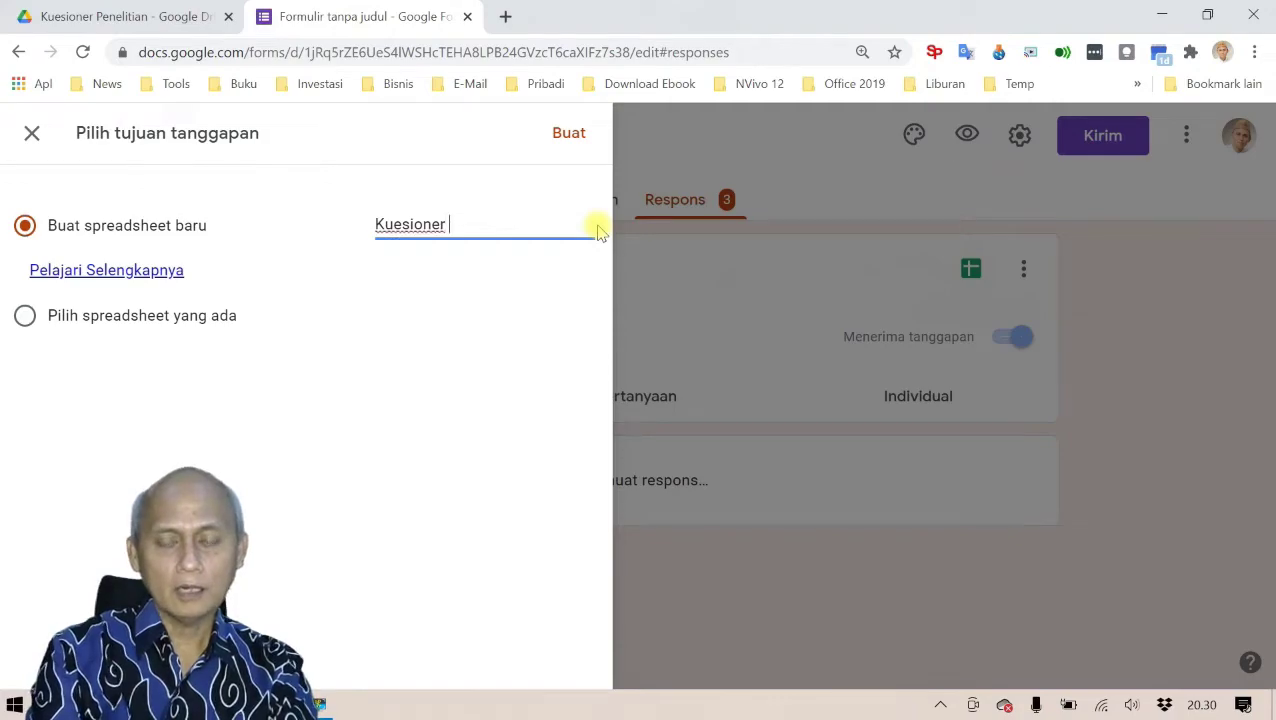
{"action": "type", "text": "E-"}
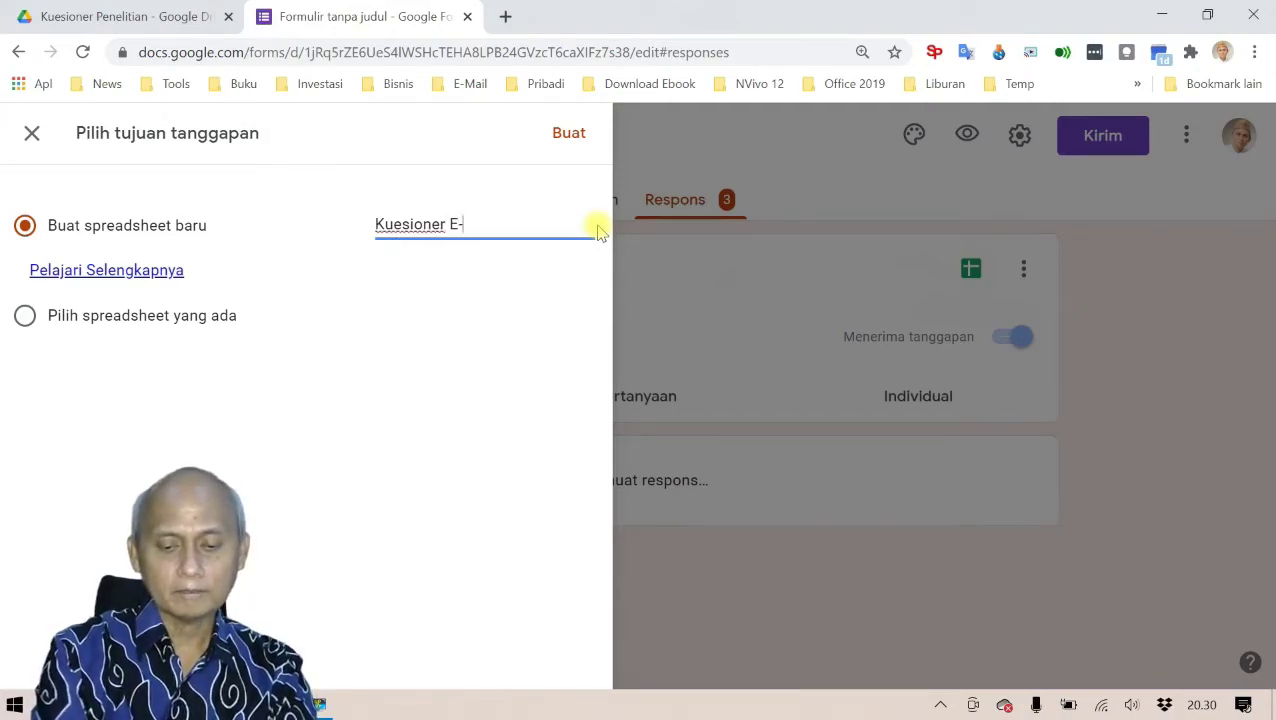
{"action": "type", "text": "Filling"}
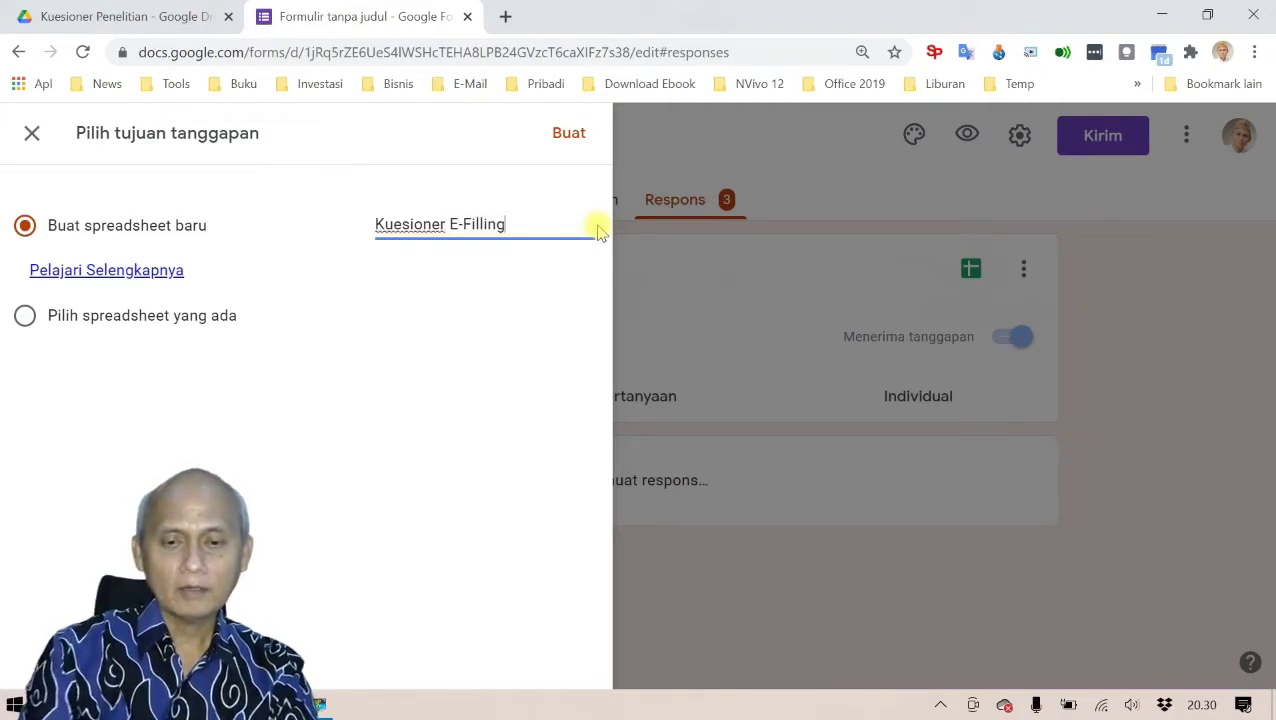
{"action": "left_click", "coordinate": [570, 133]}
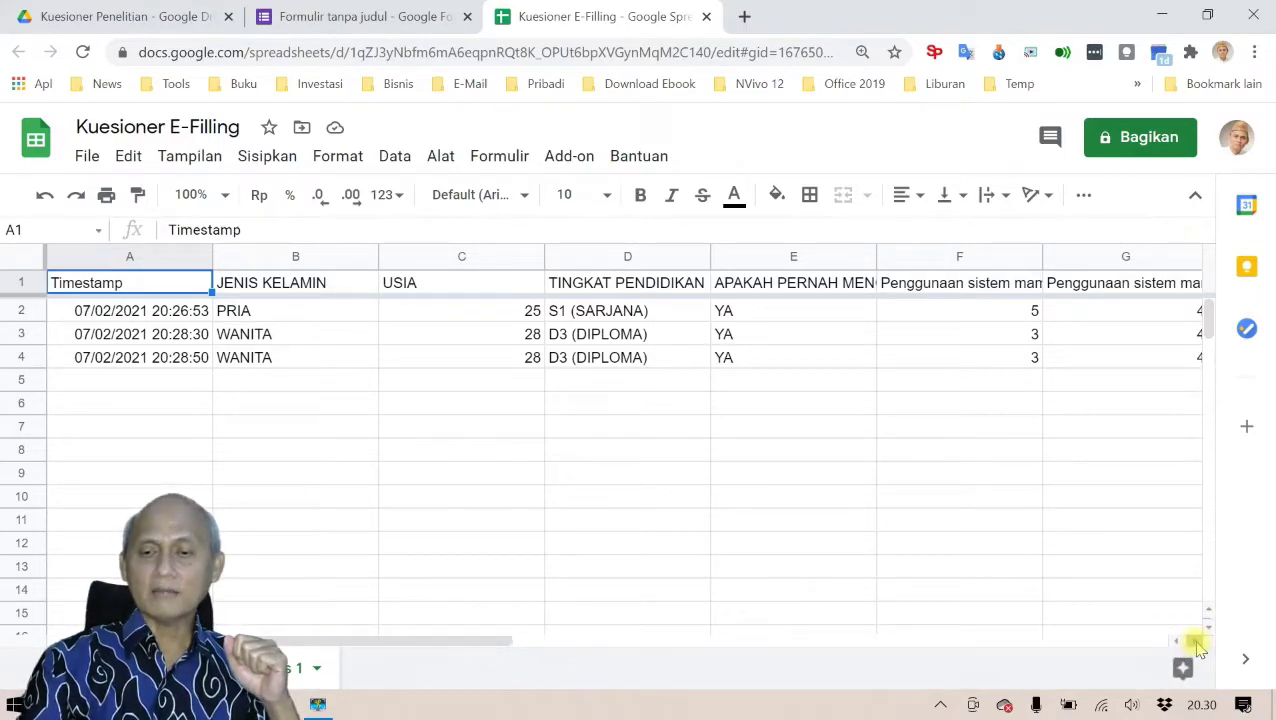
- Examine the recorded answers across all spreadsheet columns, including the separate KEAMANAN row columns and the opinions, and close the spreadsheet
{"action": "left_click", "coordinate": [700, 498]}
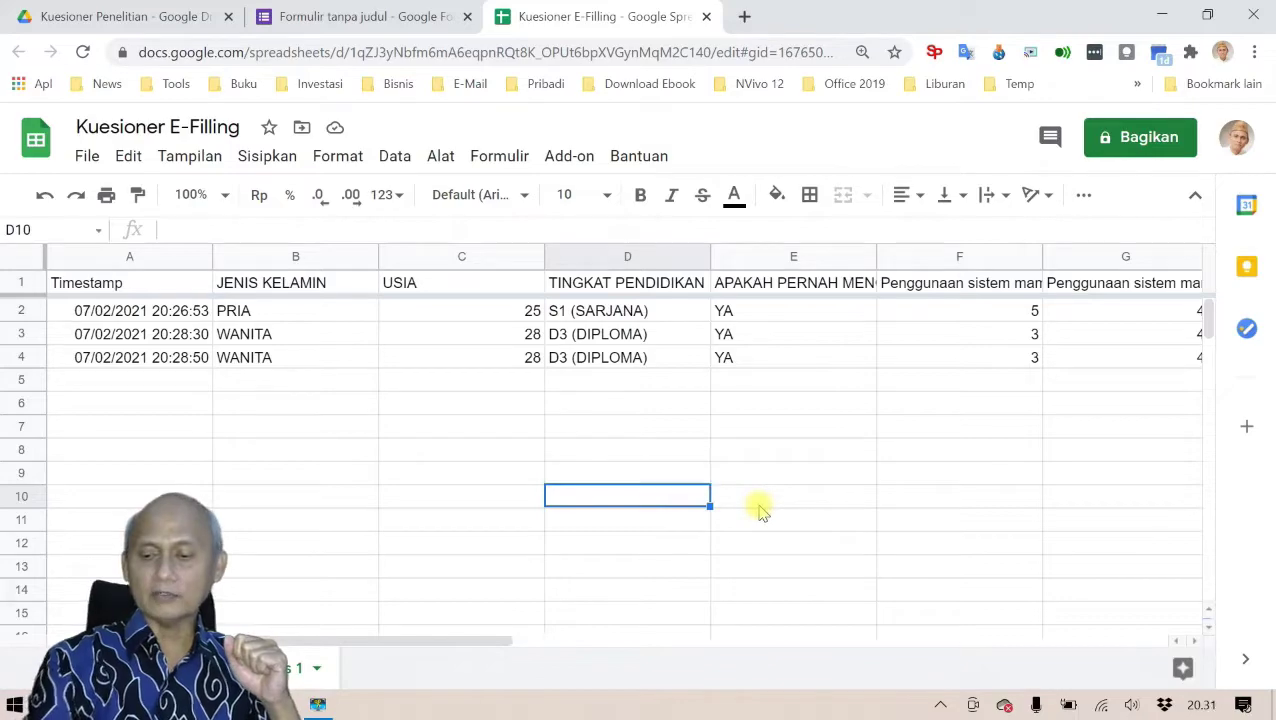
{"action": "key", "text": "Right"}
{"action": "key", "text": "Right"}
{"action": "key", "text": "Right"}
{"action": "key", "text": "Right"}
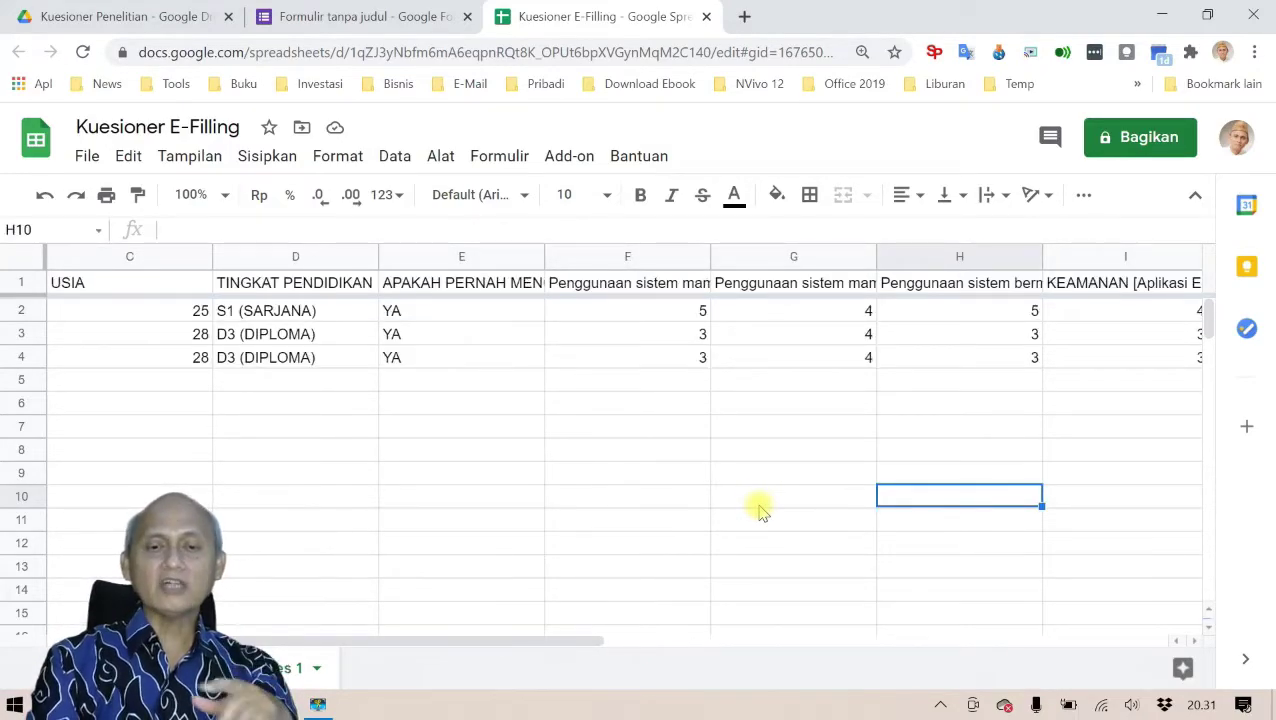
{"action": "key", "text": "Right"}
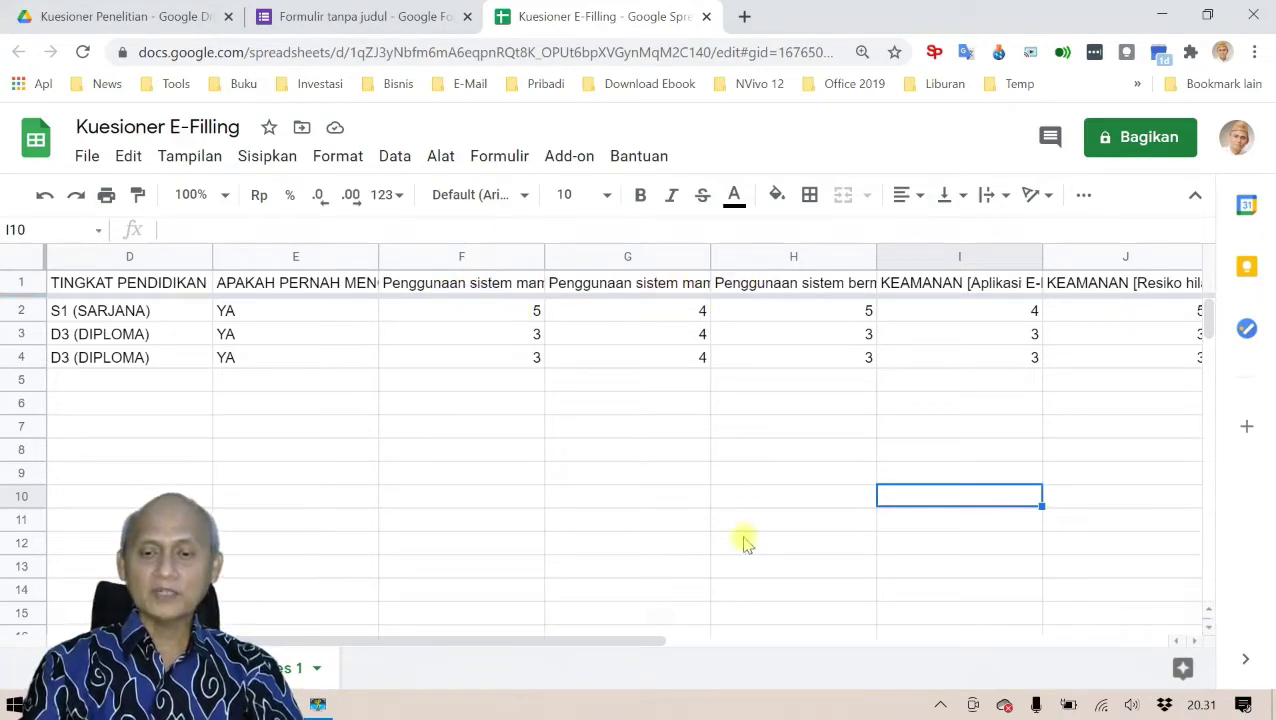
{"action": "left_click", "coordinate": [931, 285]}
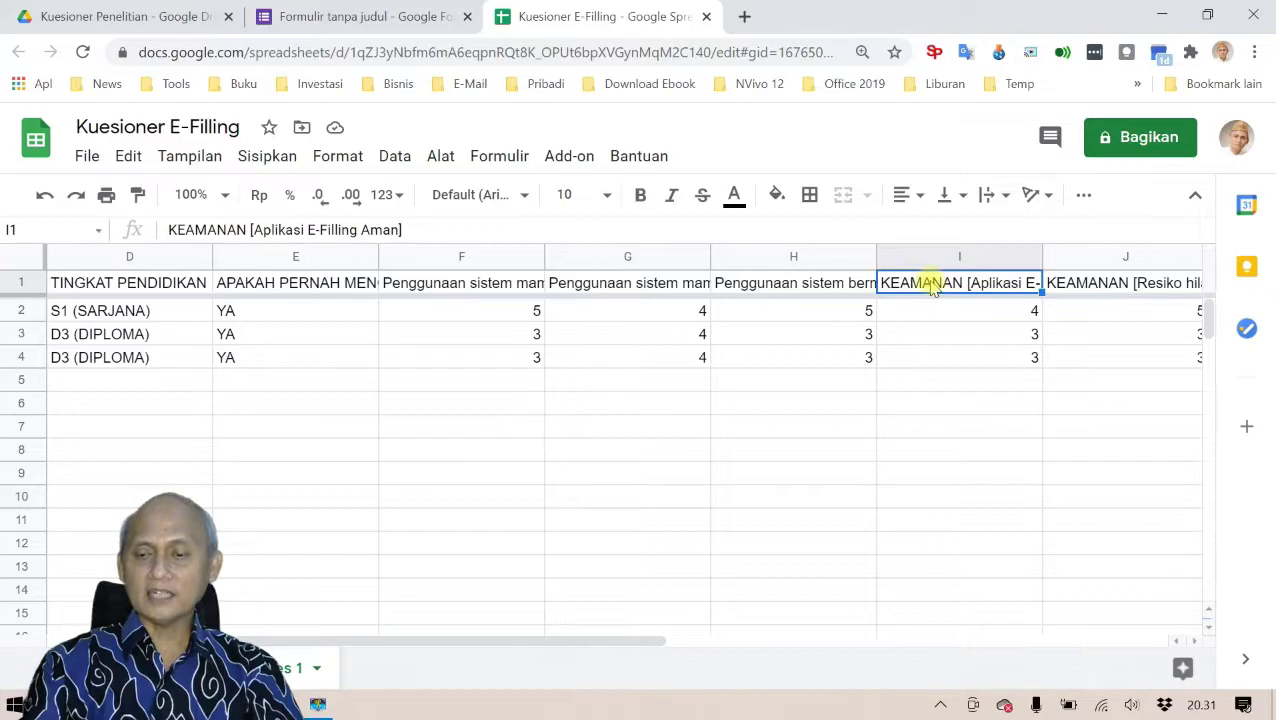
{"action": "key", "text": "Right"}
{"action": "key", "text": "Right"}
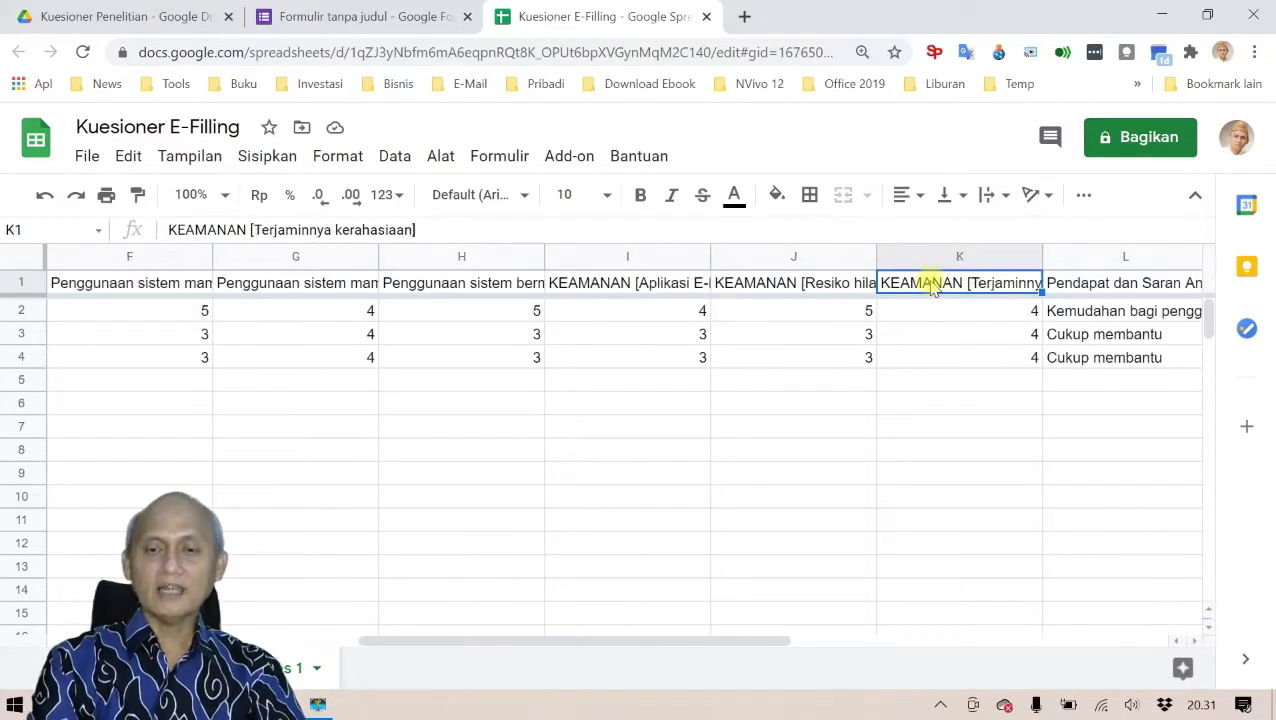
{"action": "left_click", "coordinate": [619, 290]}
{"action": "left_click", "coordinate": [910, 285]}
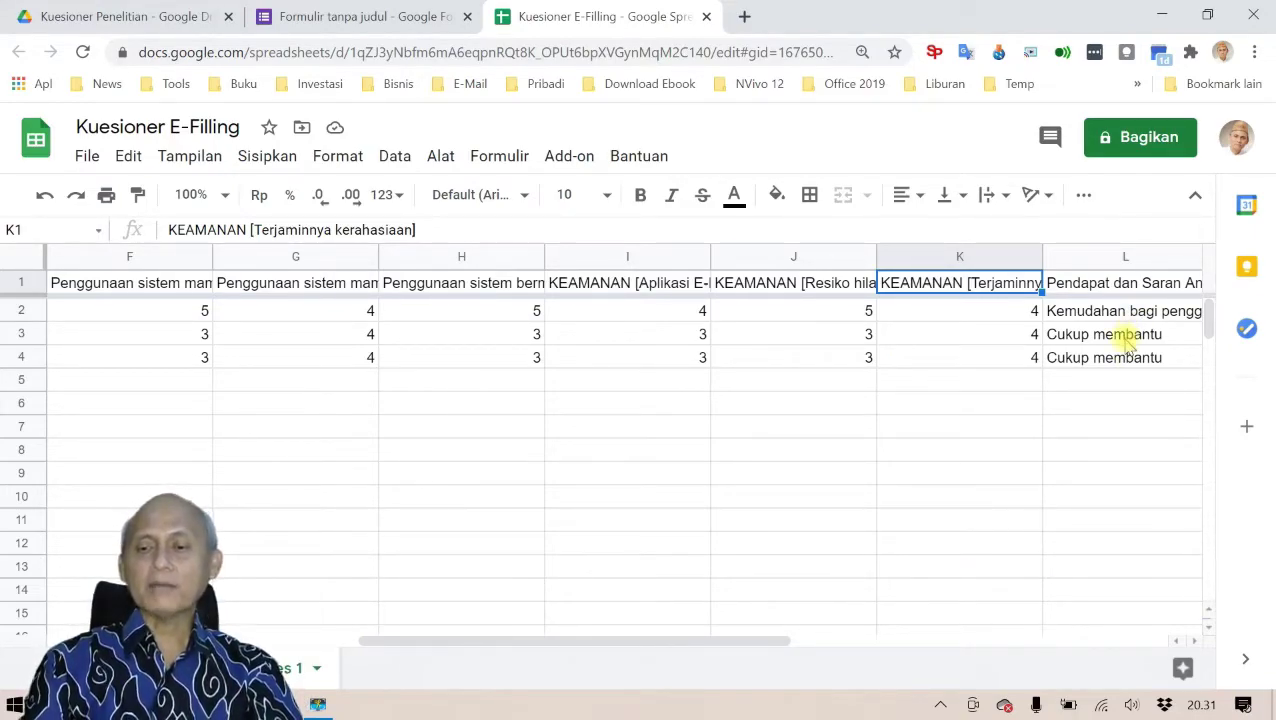
{"action": "left_click_drag", "start_coordinate": [712, 638], "coordinate": [395, 622]}
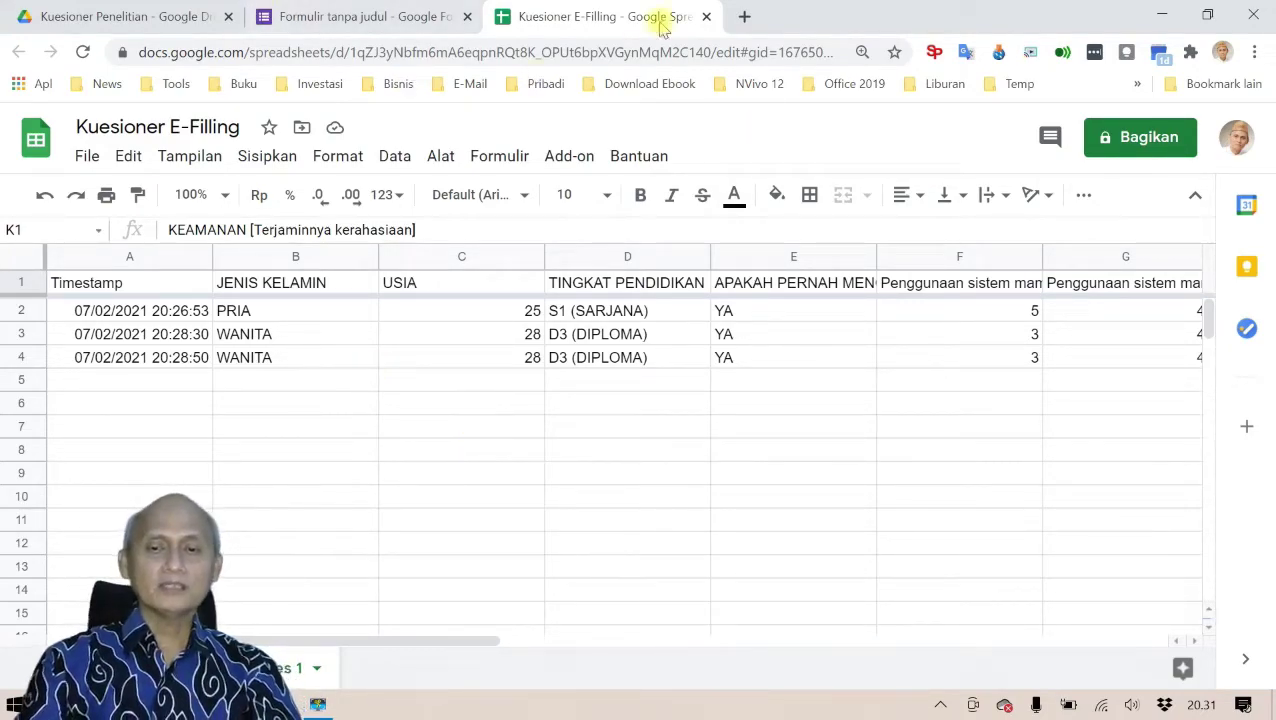
{"action": "left_click", "coordinate": [708, 16]}
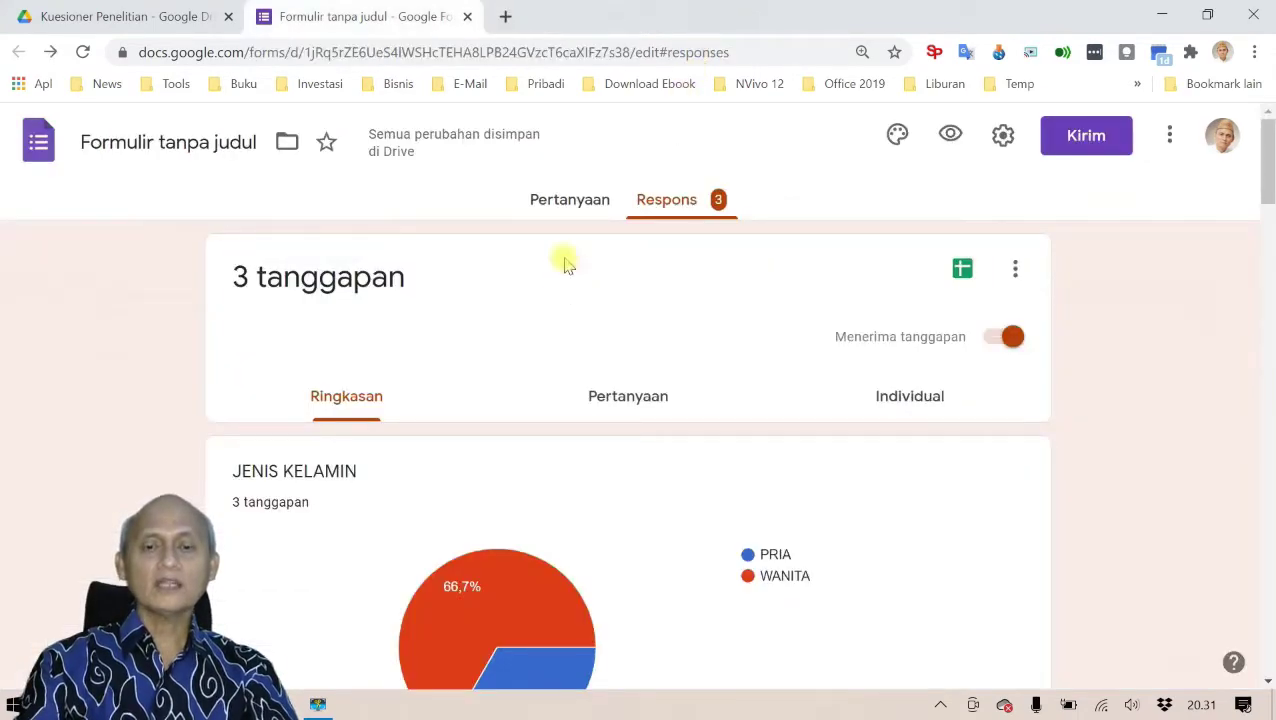
- In the form's general settings, try enabling Kumpulkan alamat email, disable it again, and enable Batasi ke 1 tanggapan
{"action": "left_click", "coordinate": [563, 203]}
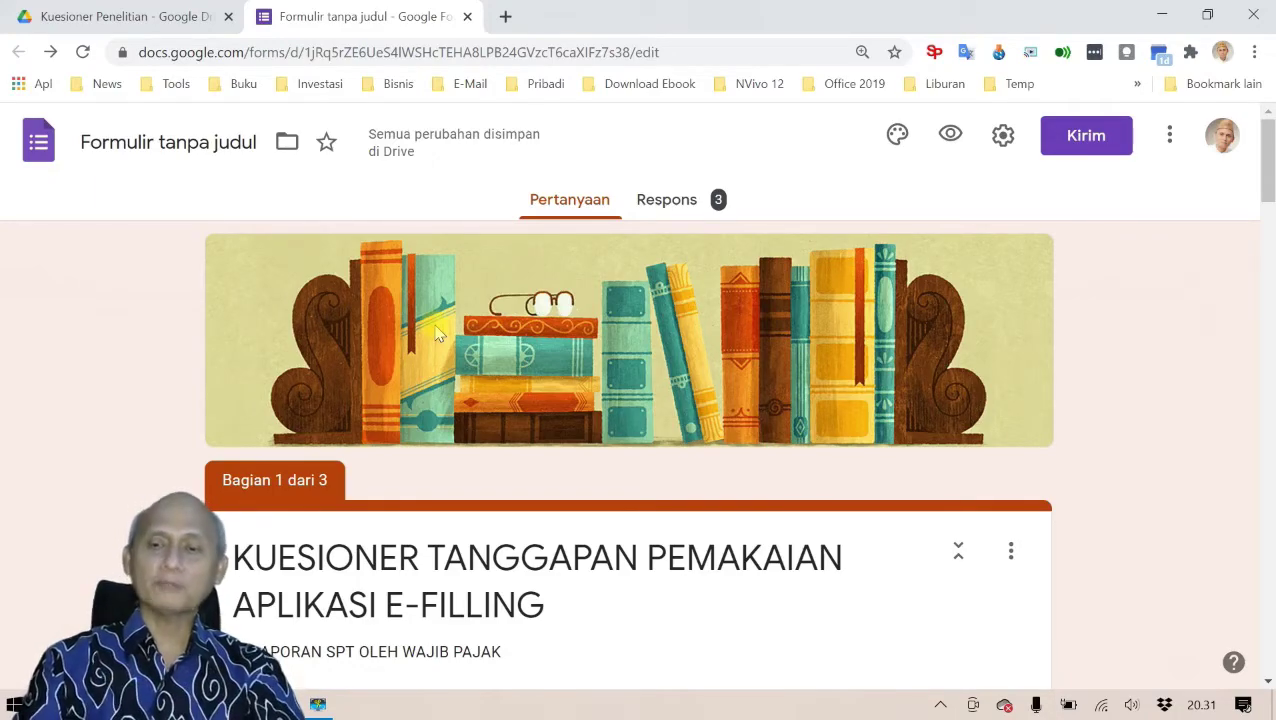
{"action": "left_click", "coordinate": [1001, 140]}
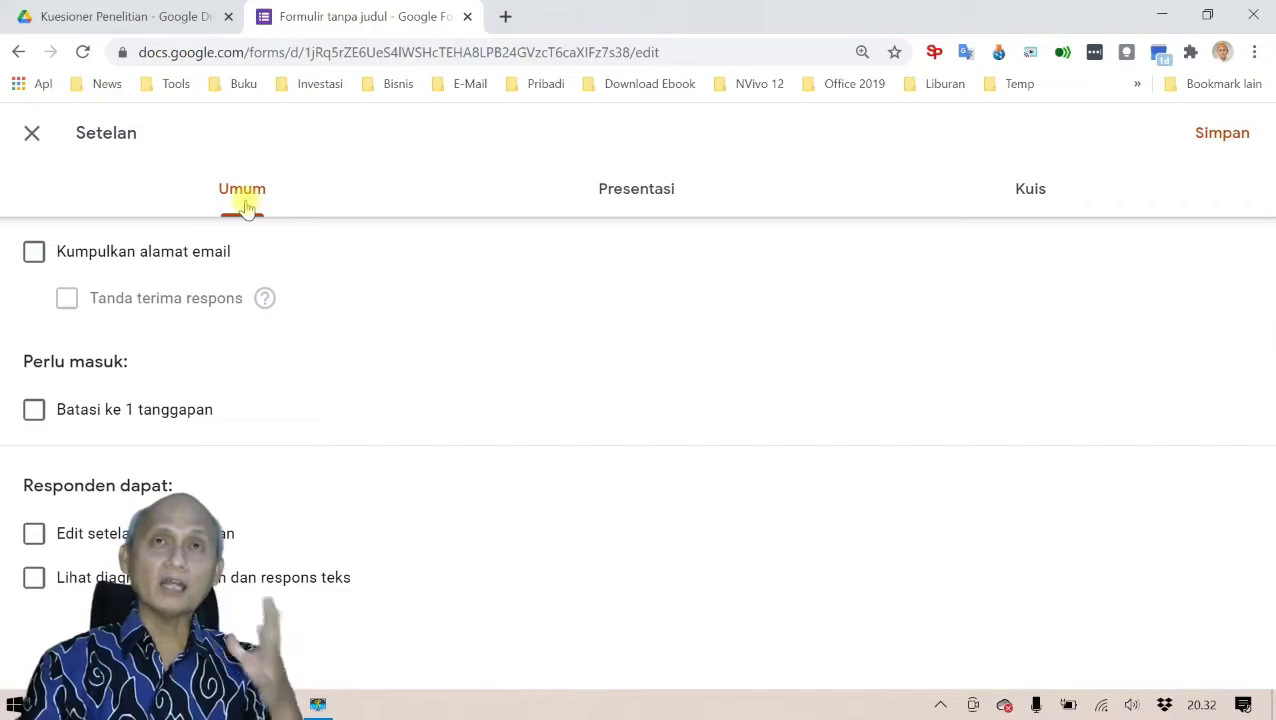
{"action": "left_click", "coordinate": [33, 252]}
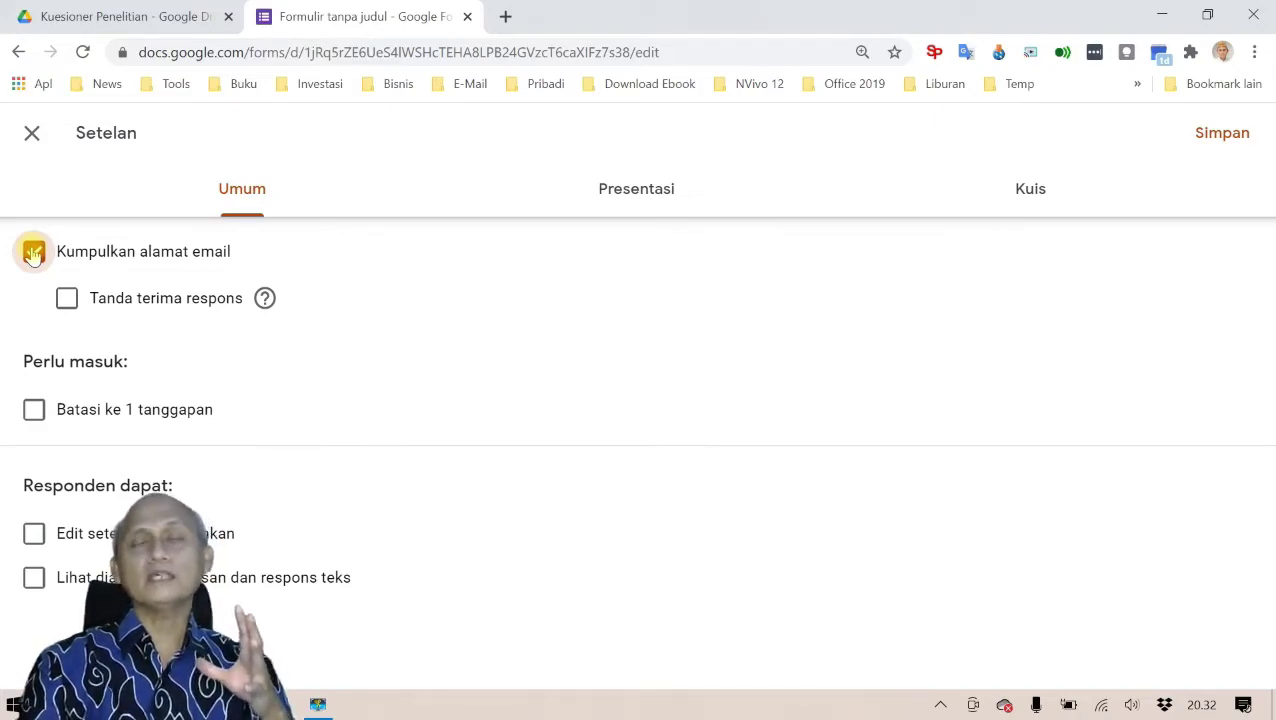
{"action": "left_click", "coordinate": [34, 254]}
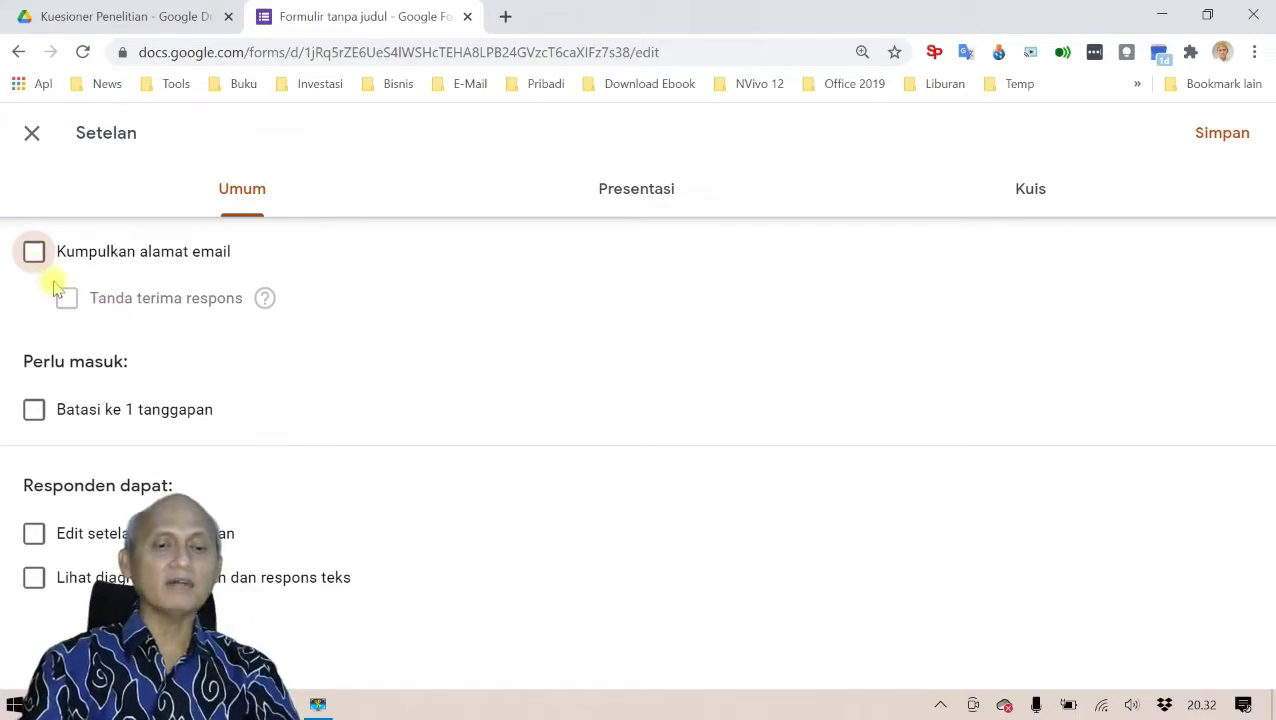
{"action": "left_click", "coordinate": [36, 416]}
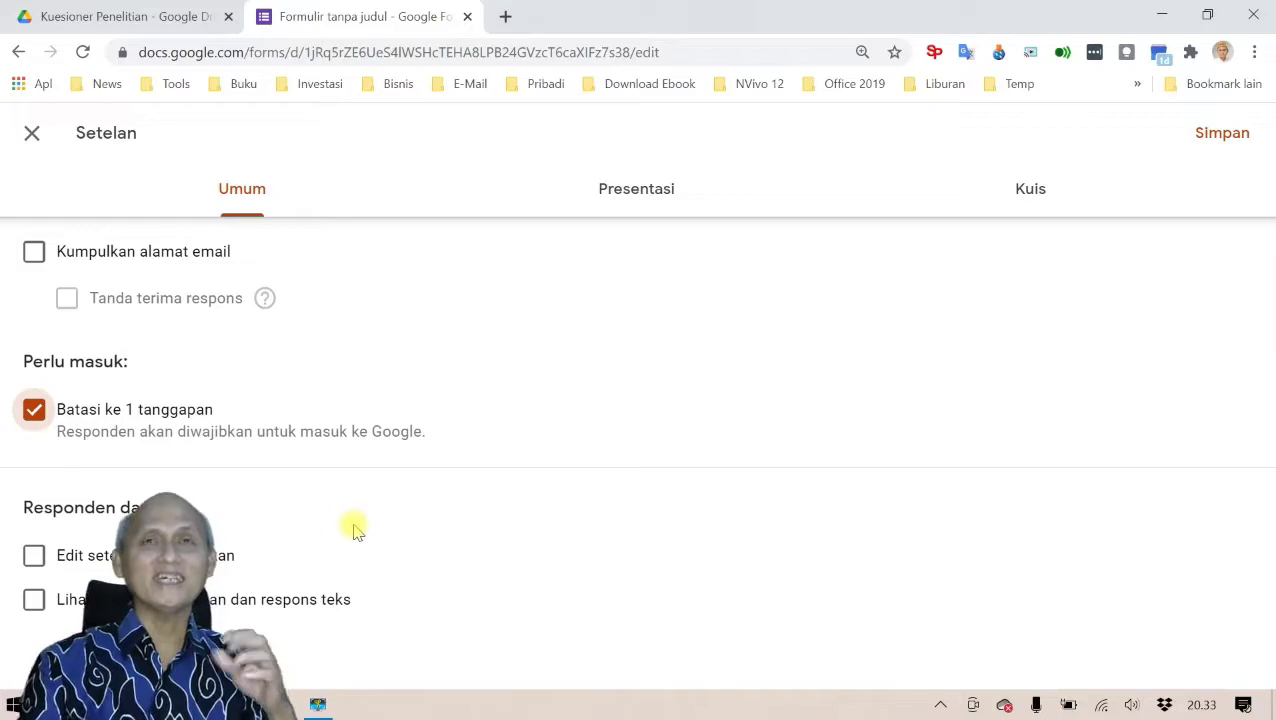
- Disable Batasi ke 1 tanggapan in the general settings and enable Tampilkan status progres in the presentation settings
{"action": "left_click", "coordinate": [34, 412]}
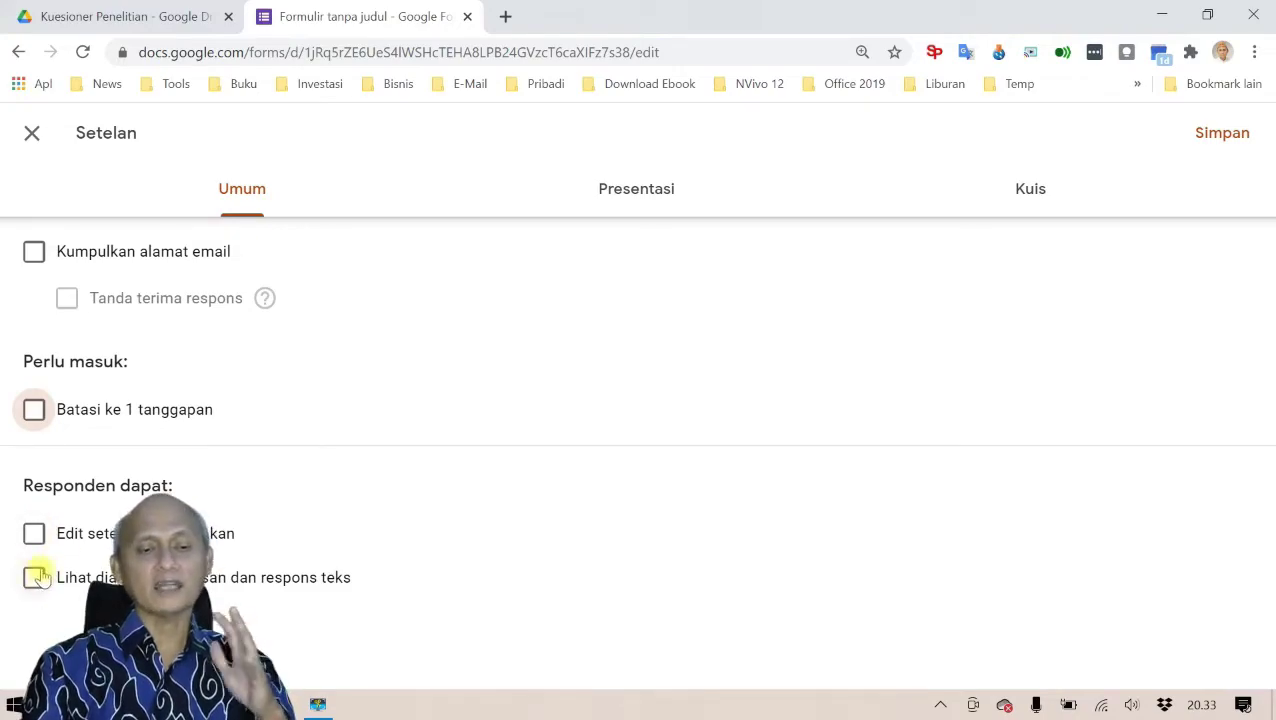
{"action": "left_click", "coordinate": [626, 196]}
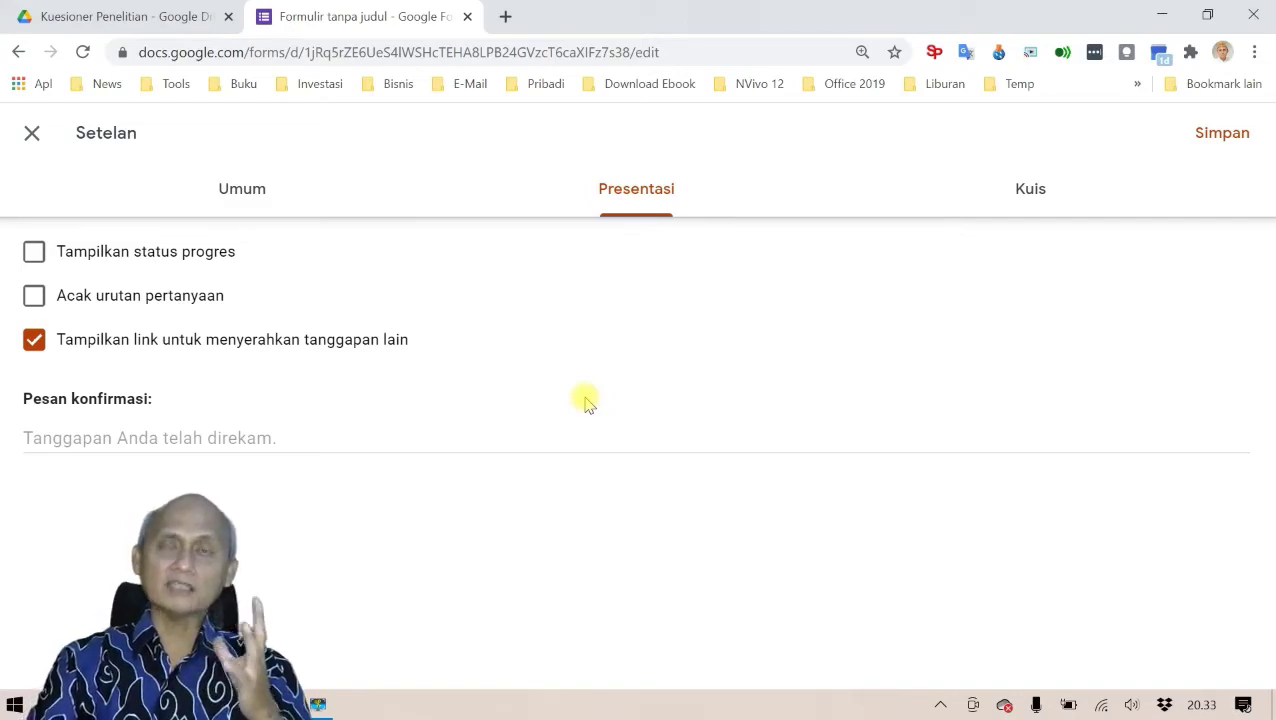
{"action": "left_click", "coordinate": [36, 246]}
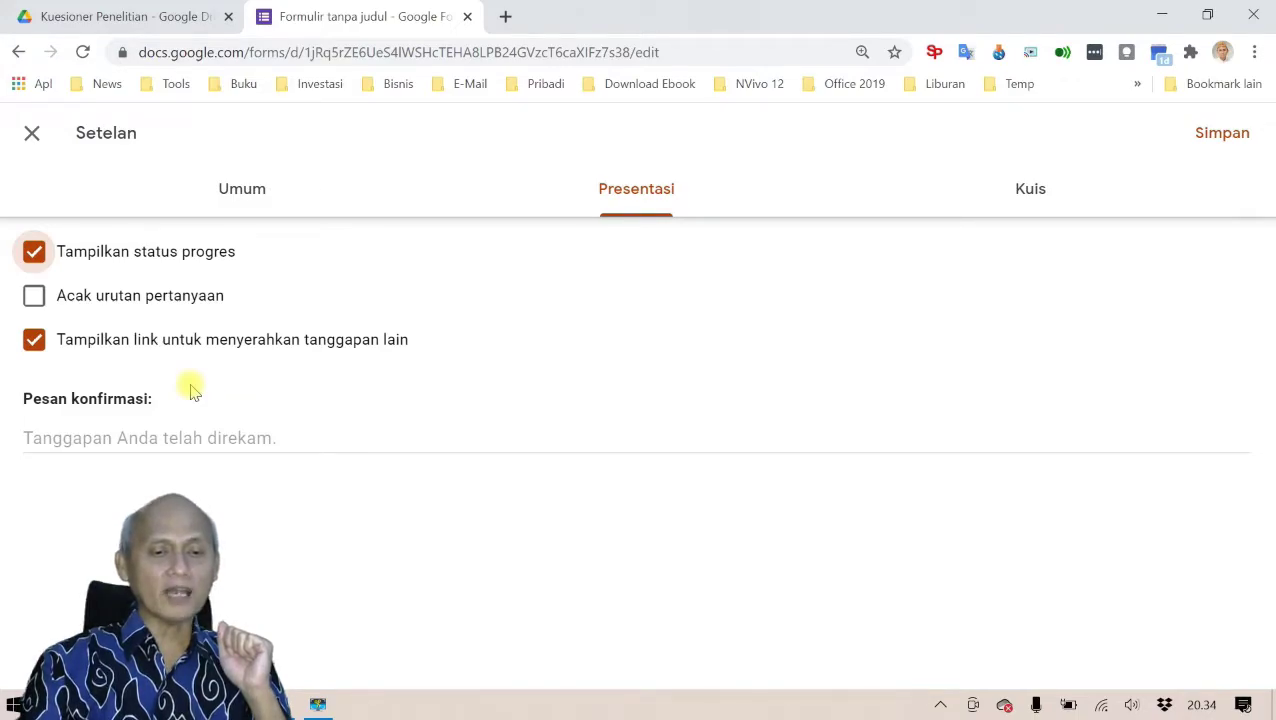
- Set the form's confirmation message to "Terima atas partisipasi Anda" and save the settings
{"action": "left_click", "coordinate": [140, 437]}
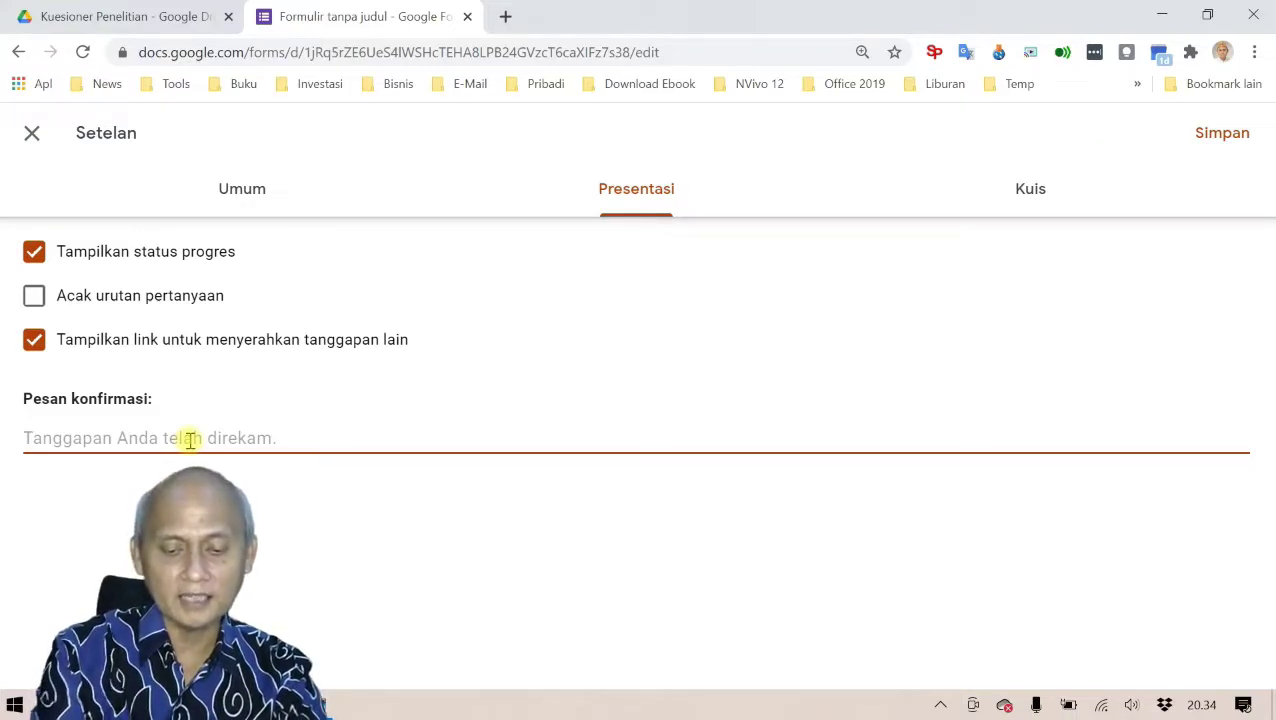
{"action": "type", "text": "Terima atas partisipasi Anda"}
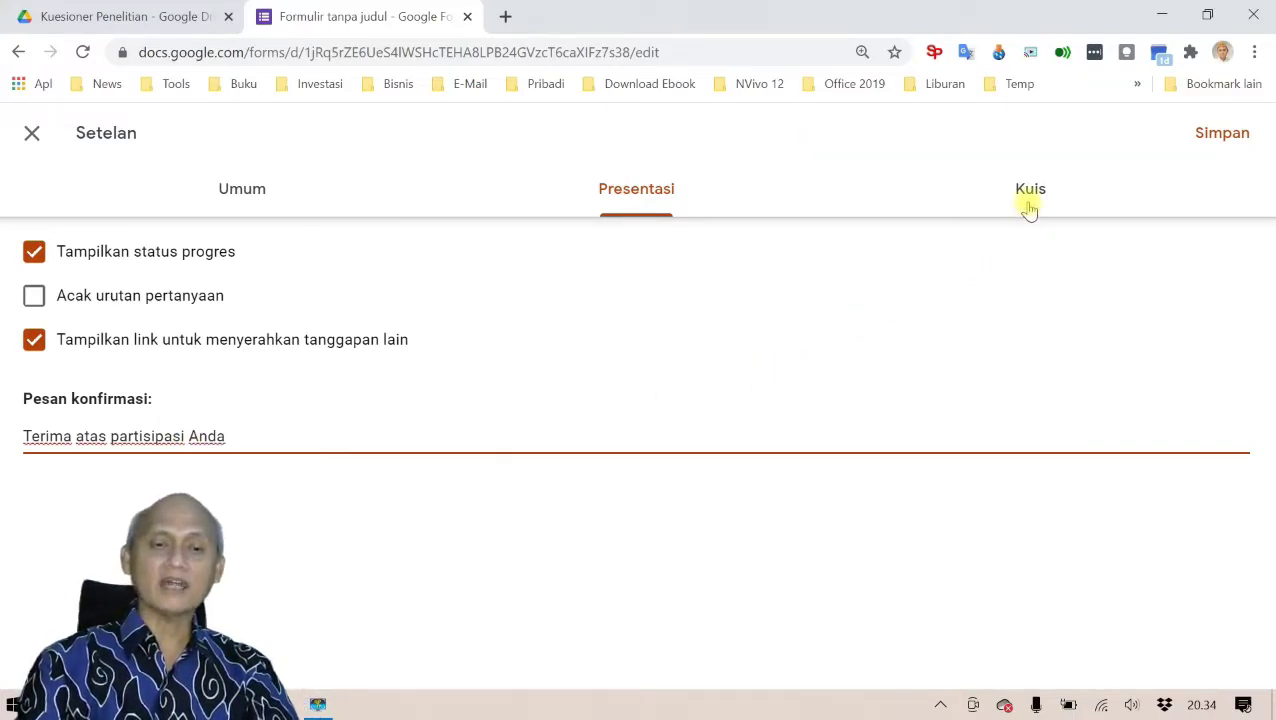
{"action": "left_click", "coordinate": [1207, 136]}
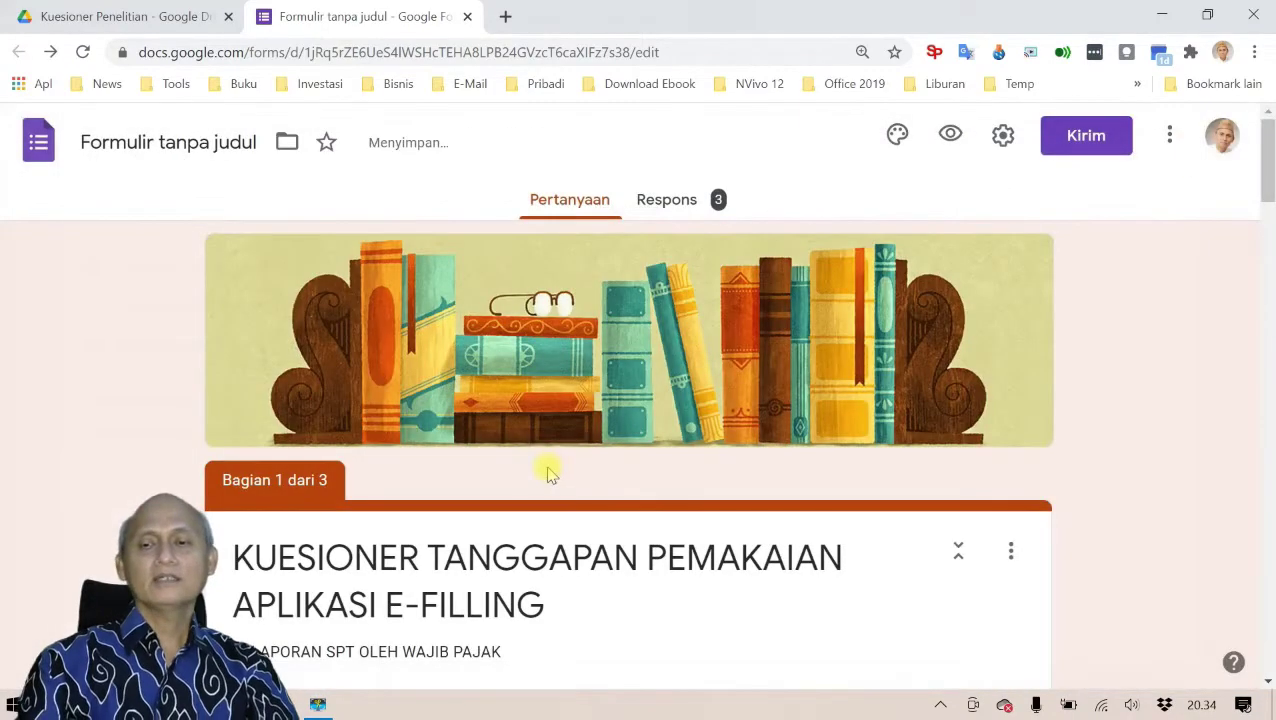
- Generate the form's sharing link with a shortened URL, copy it, and close the send dialog
{"action": "left_click", "coordinate": [1085, 148]}
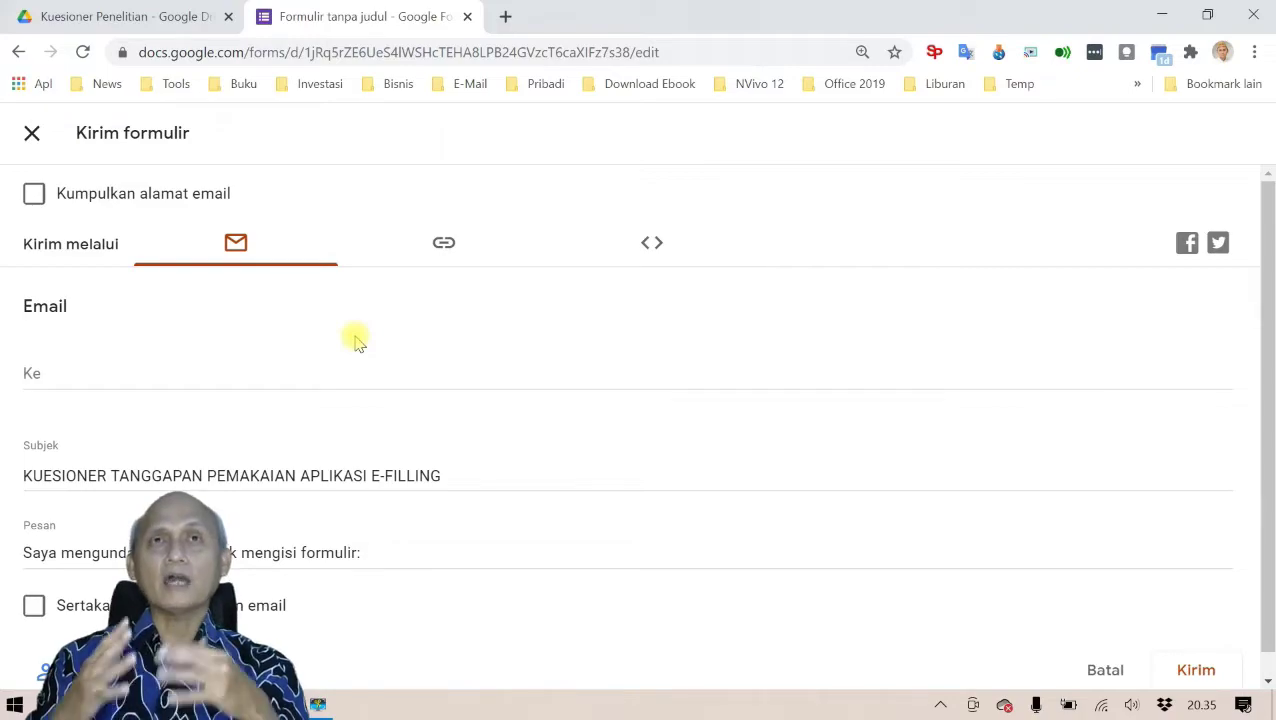
{"action": "left_click", "coordinate": [446, 245]}
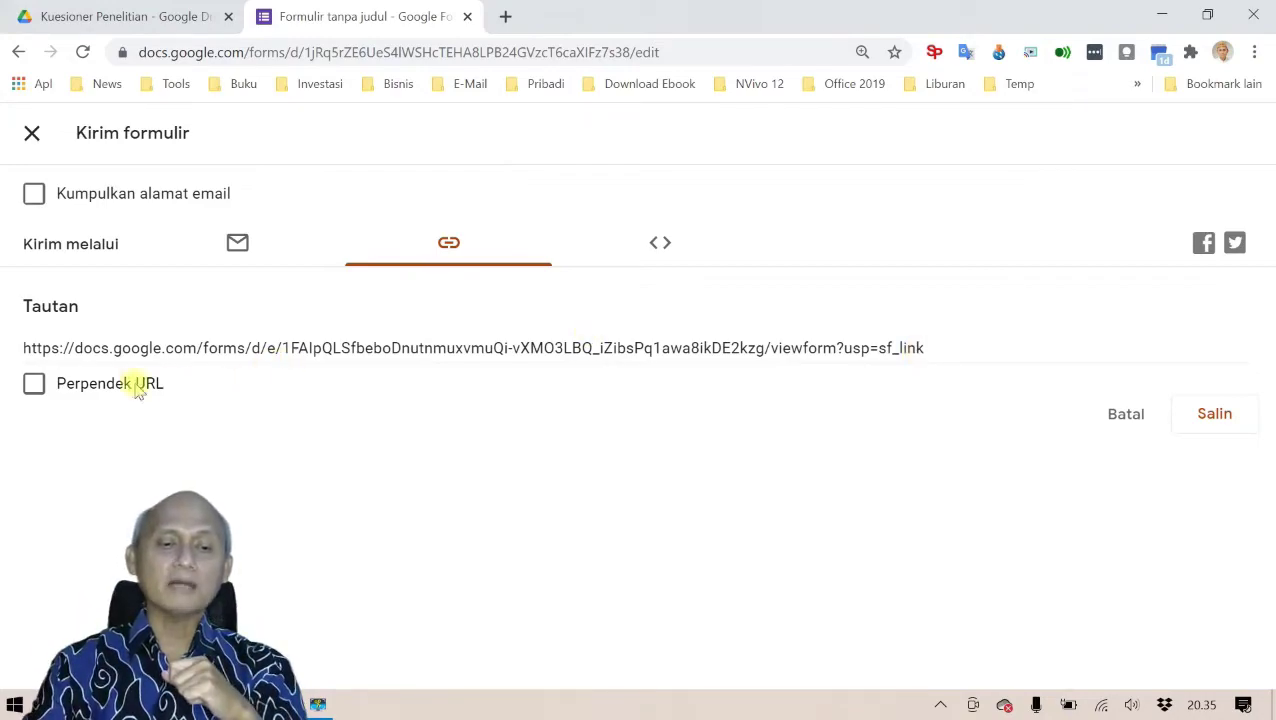
{"action": "left_click", "coordinate": [34, 386]}
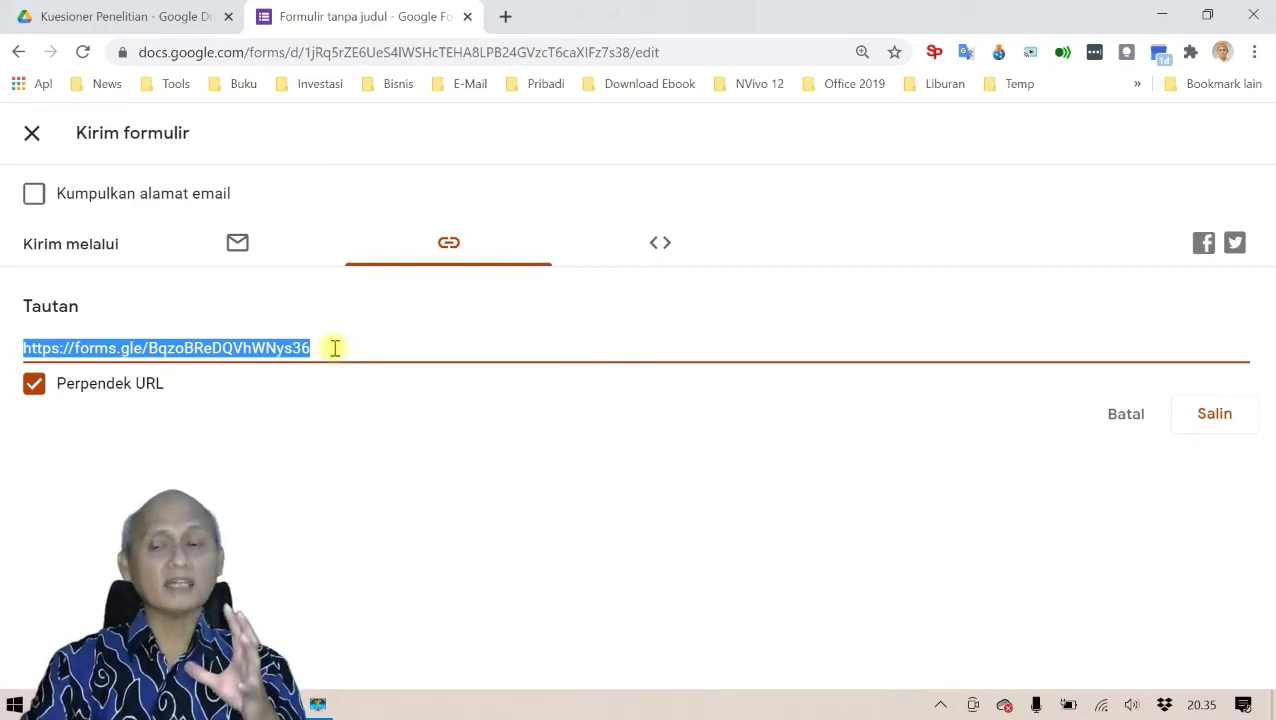
{"action": "left_click", "coordinate": [1216, 418]}
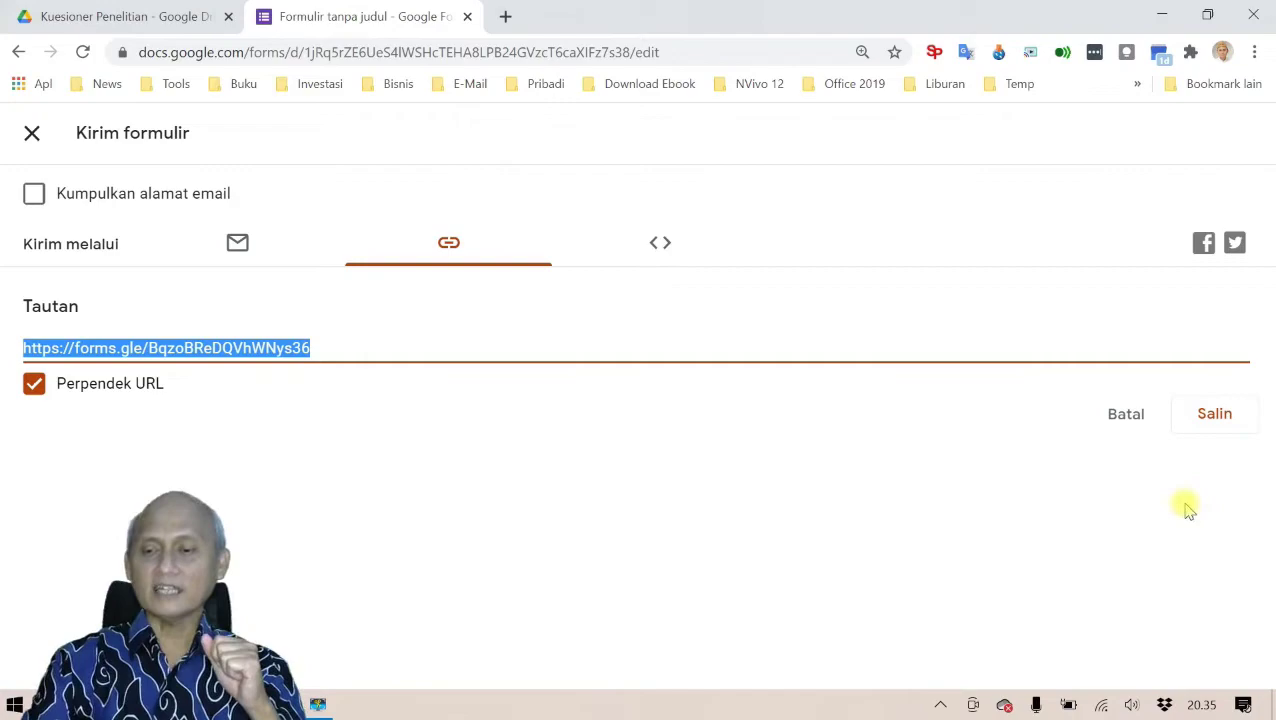
{"action": "left_click", "coordinate": [1220, 418]}
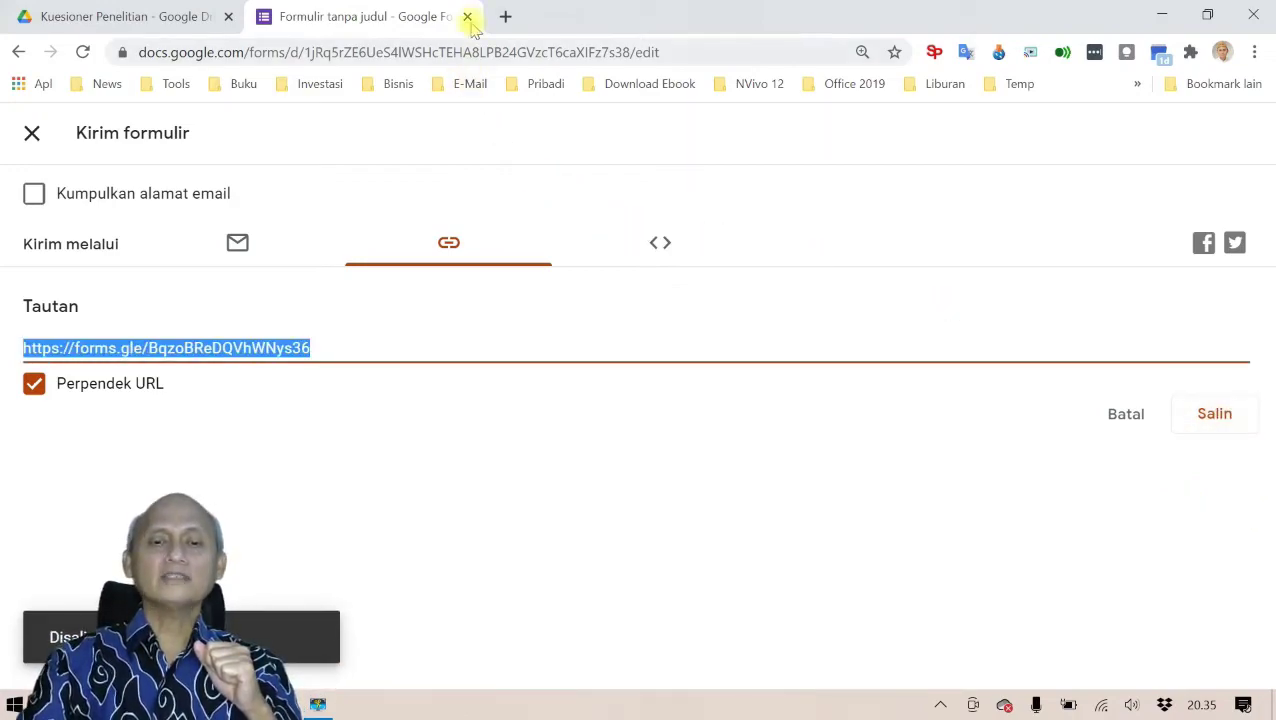
{"action": "left_click", "coordinate": [32, 133]}
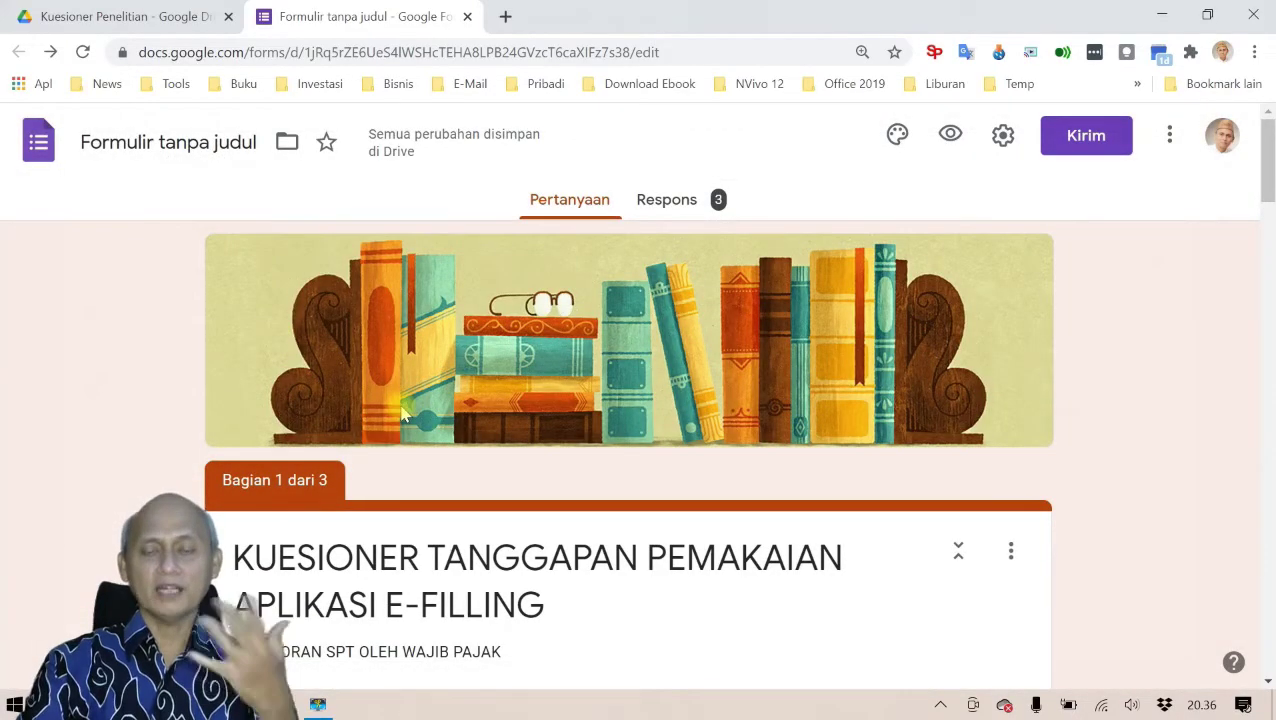